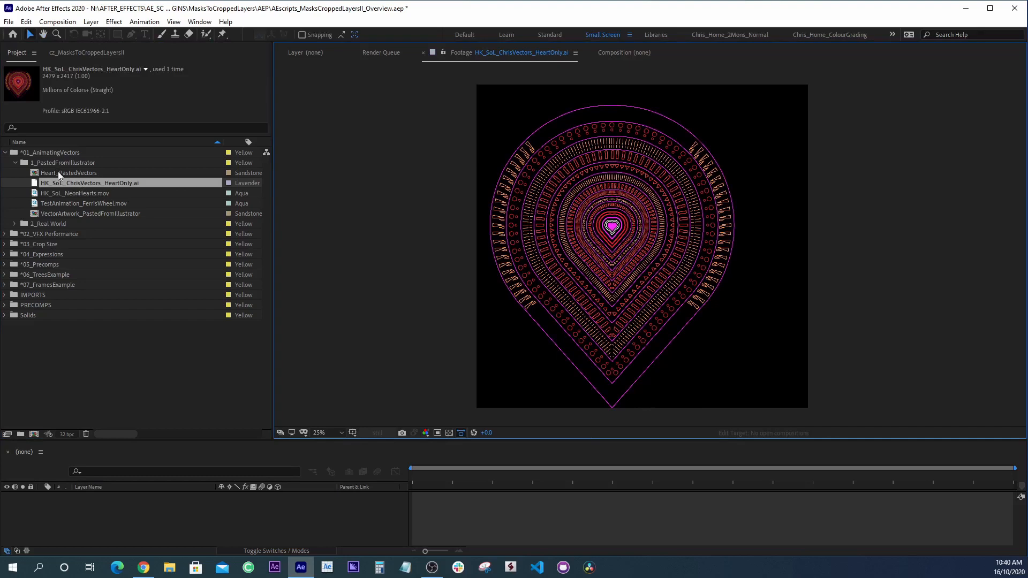
- Open the Heart_PastedVectors composition and inspect the masks on the outer hearts, inner hearts and PatternRing_1 to PatternRing_3 layers
double_click(59, 173)
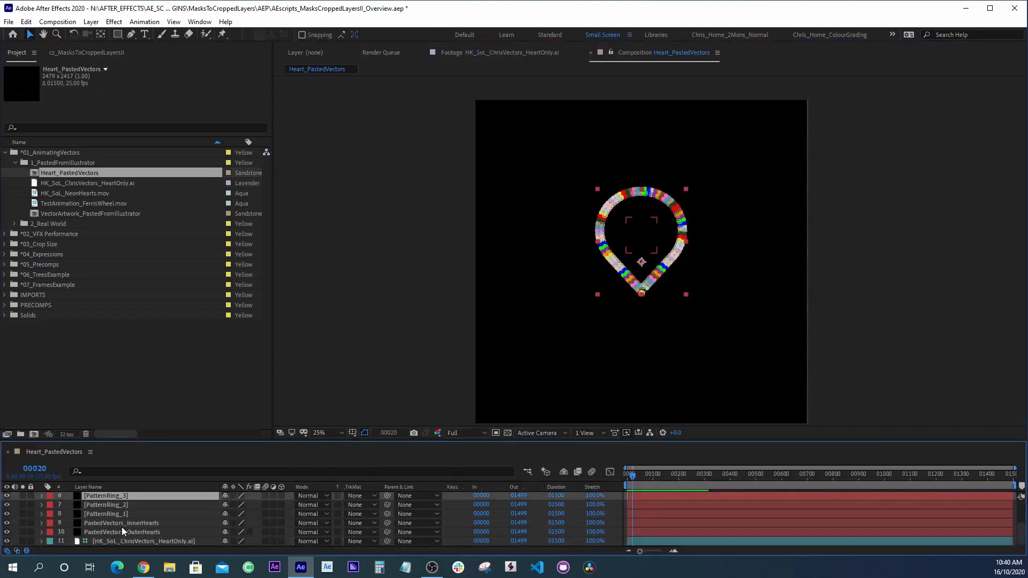
left_click(118, 513)
left_click(118, 506)
left_click(112, 531)
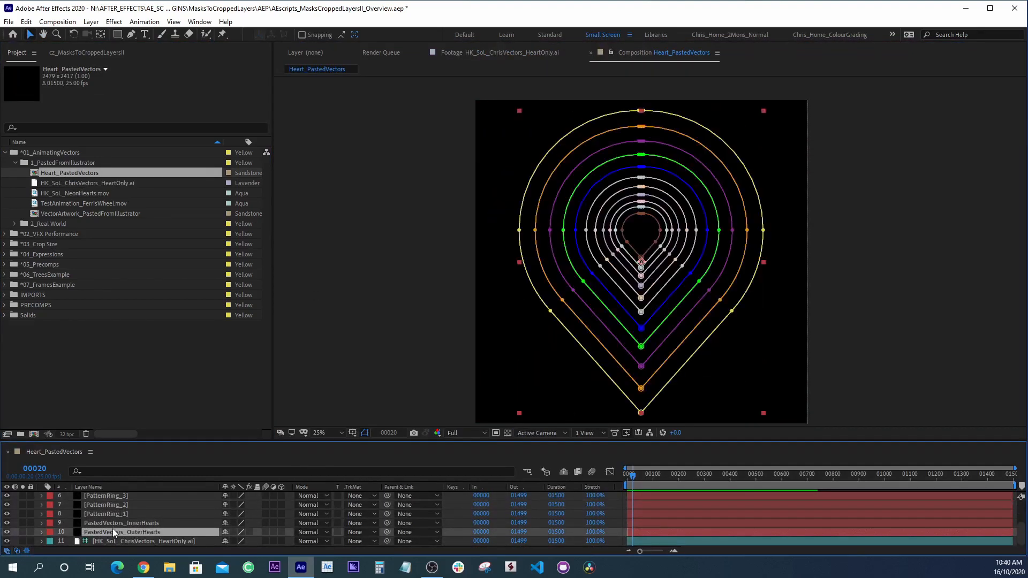
left_click(113, 523)
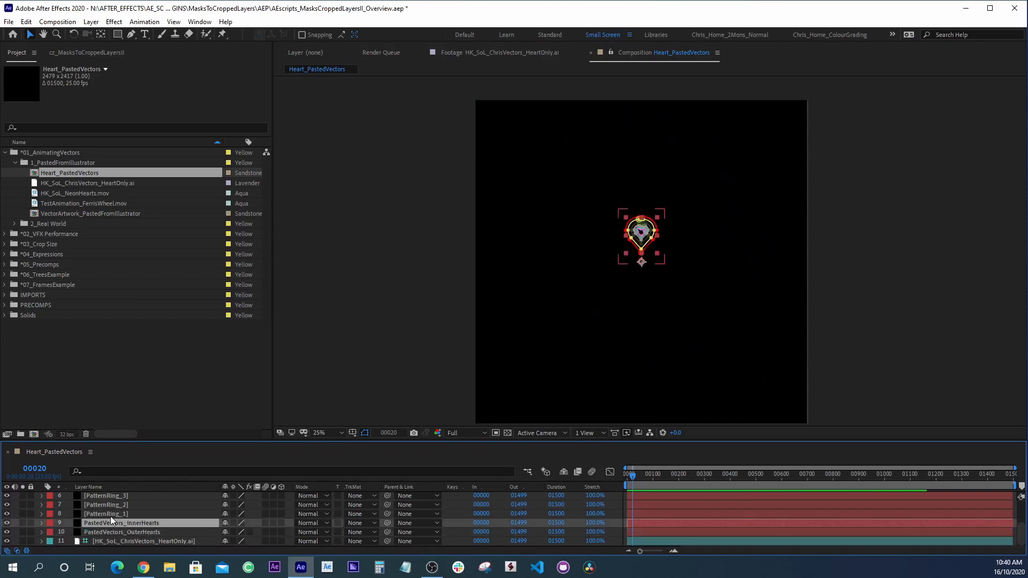
left_click(110, 514)
left_click(110, 505)
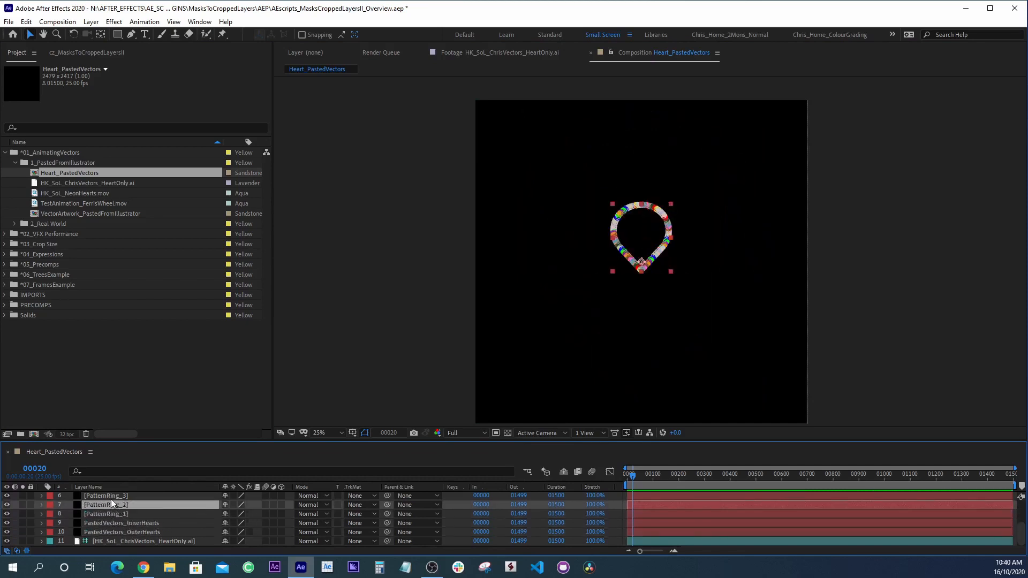
left_click(111, 496)
- Inspect the masks on the PatternRing_4 through PatternRing_8 layers one after another
scroll(121, 512, "up", 3)
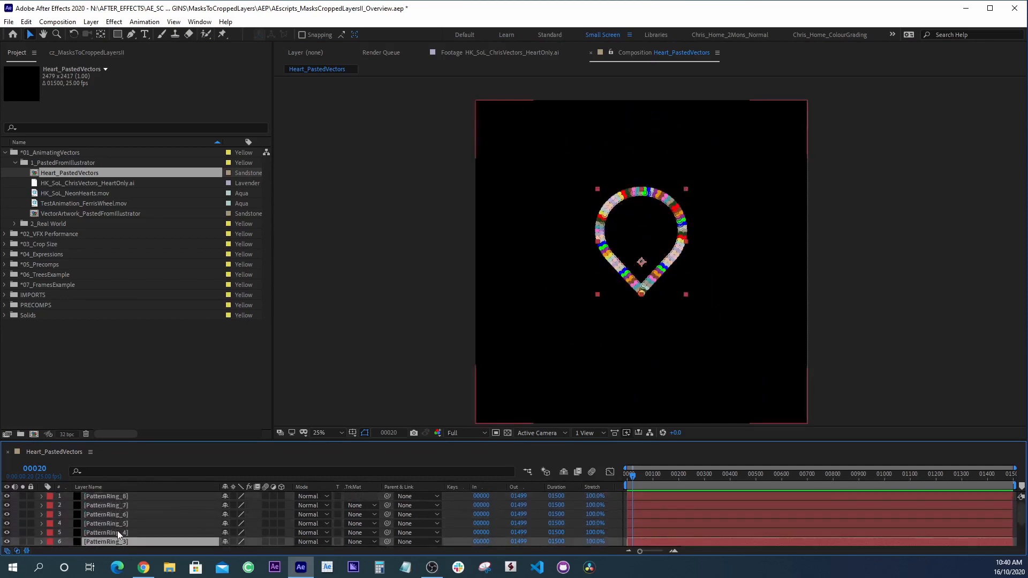
left_click(117, 533)
left_click(113, 523)
left_click(110, 517)
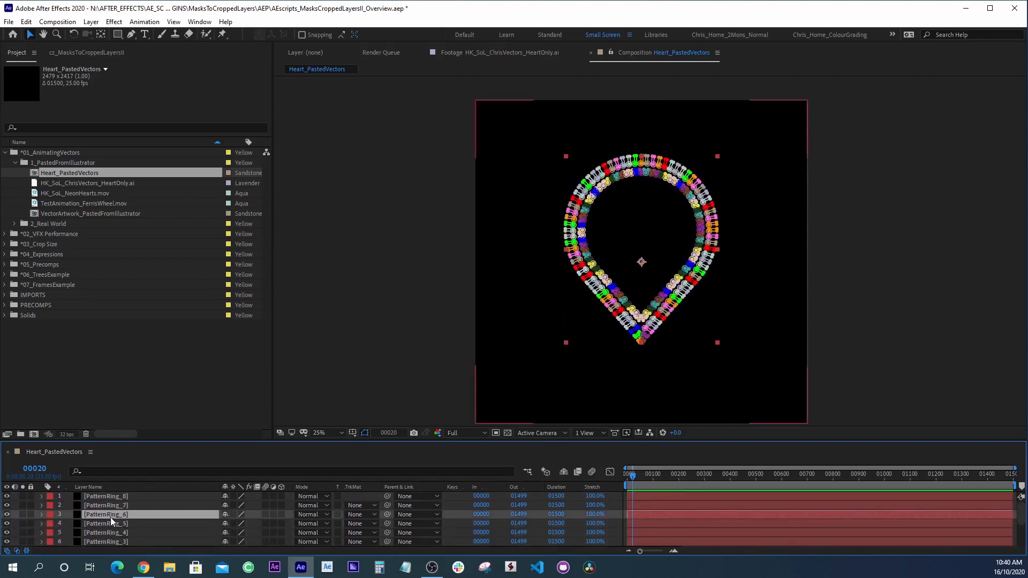
left_click(114, 506)
left_click(117, 496)
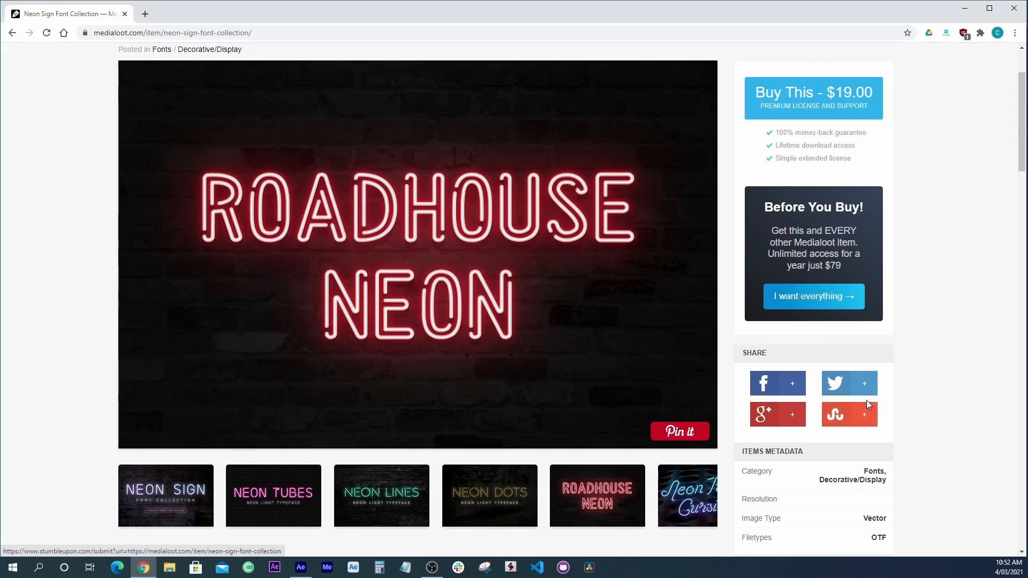
- Look through the Neon Sign Font Collection page and preview its Neon Sign, Neon Tubes and Roadhouse Neon samples
scroll(854, 399, "down", 7)
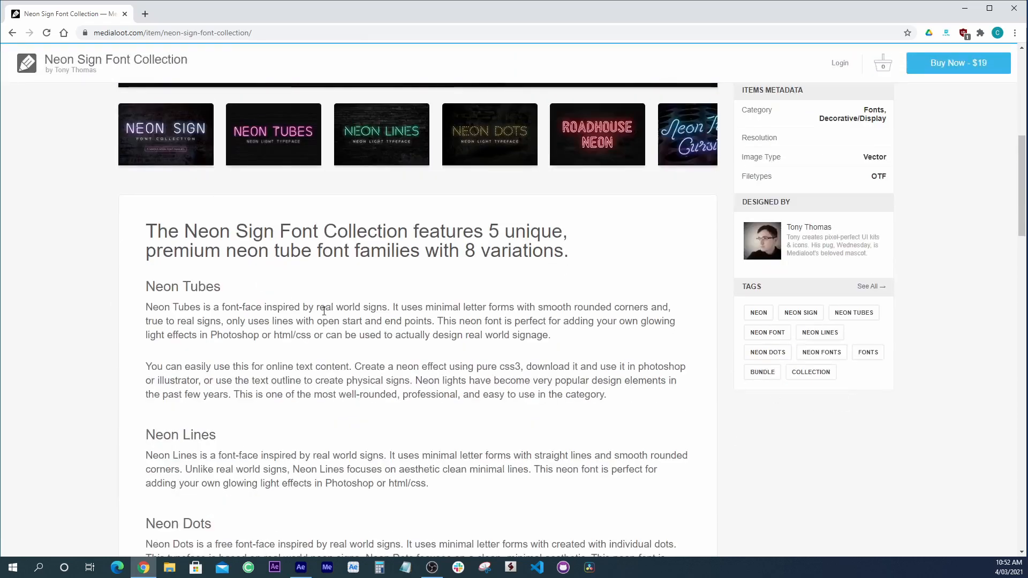
scroll(277, 298, "up", 4)
left_click(165, 356)
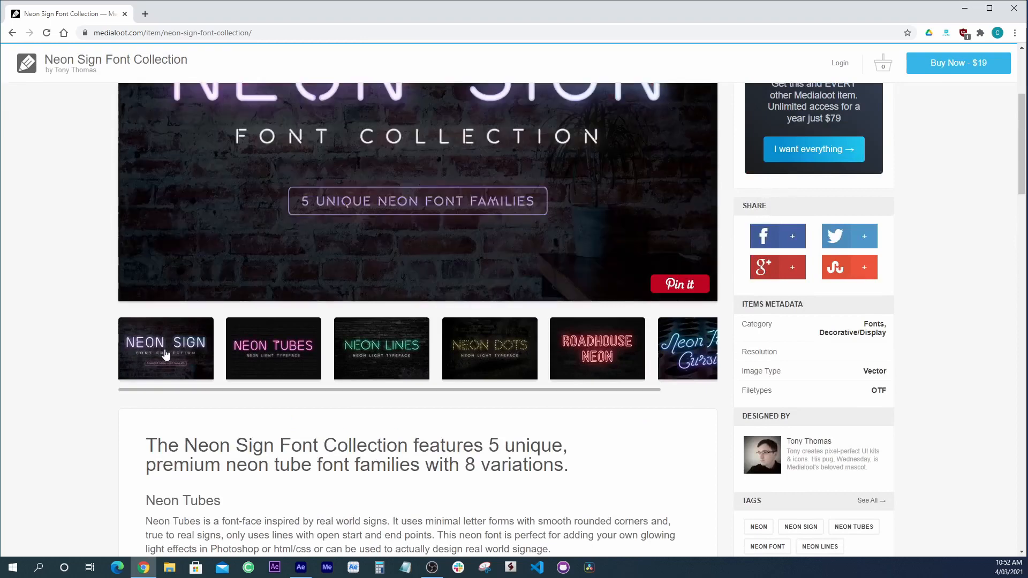
scroll(773, 174, "up", 3)
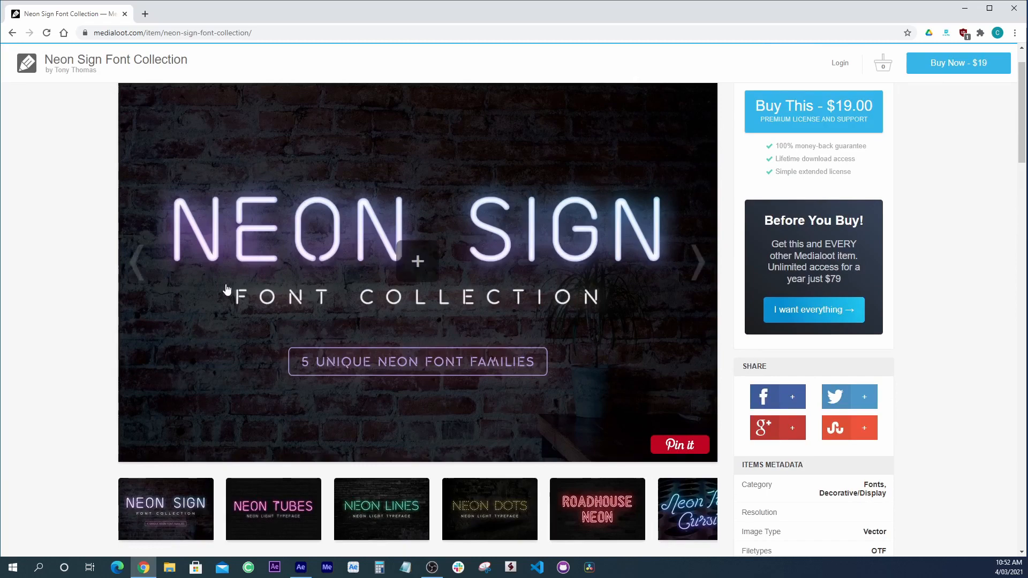
left_click(281, 508)
left_click(203, 507)
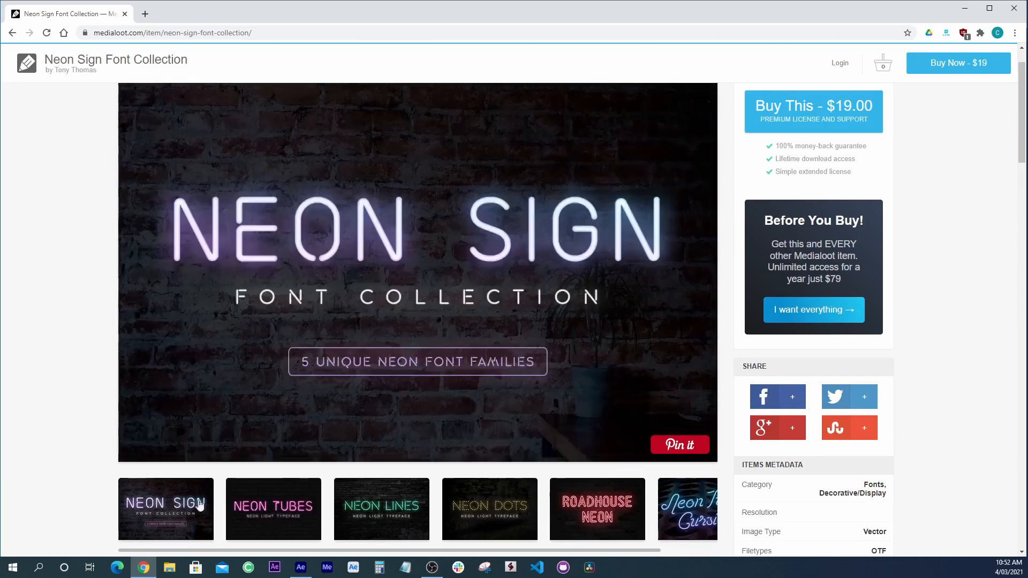
left_click(609, 510)
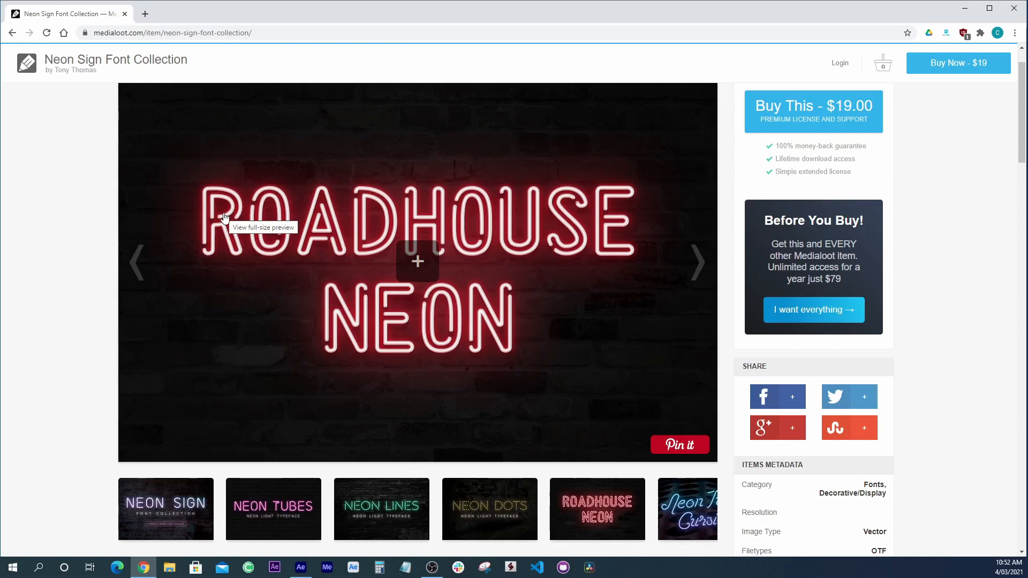
- Switch to After Effects and view the brick wall image pexels-photo-2072101.jpeg from the IMPORTS folder at 50% zoom
left_click(301, 569)
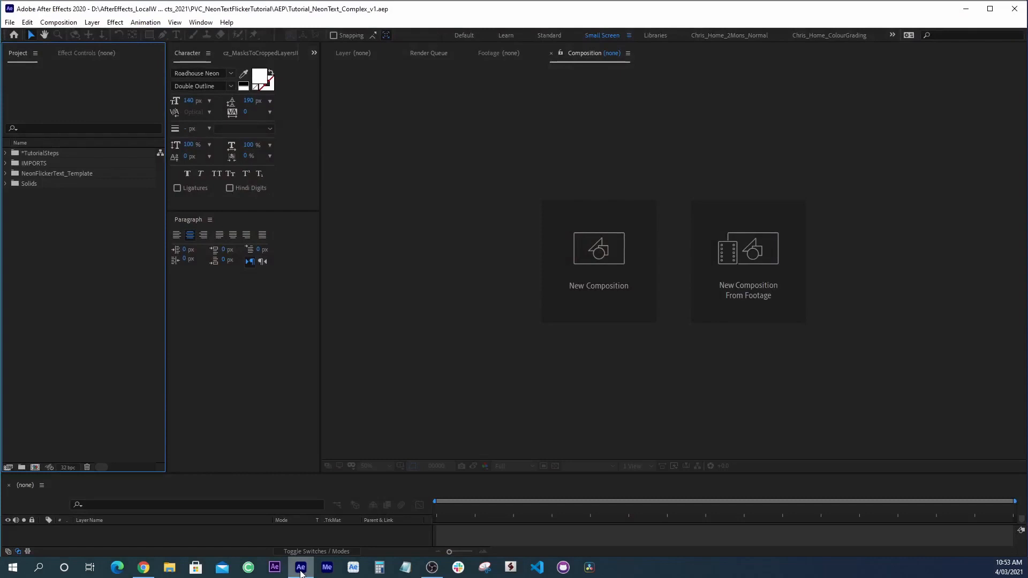
left_click(6, 164)
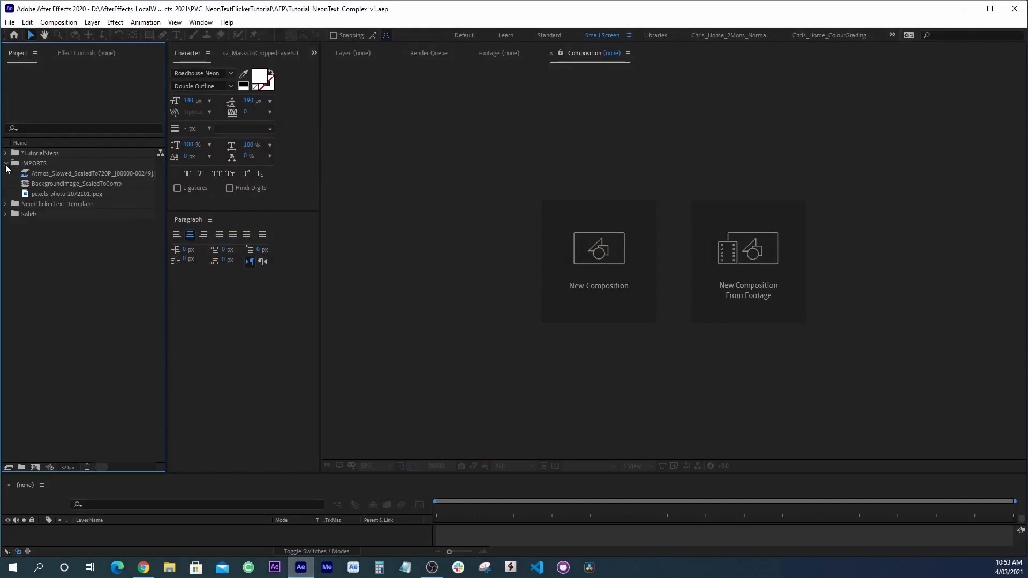
double_click(54, 194)
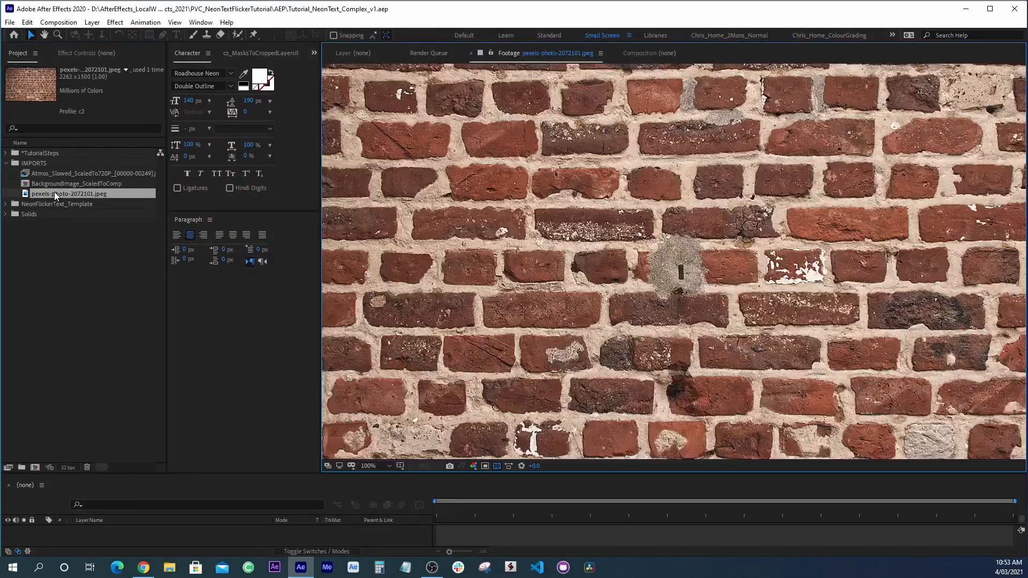
key("comma")
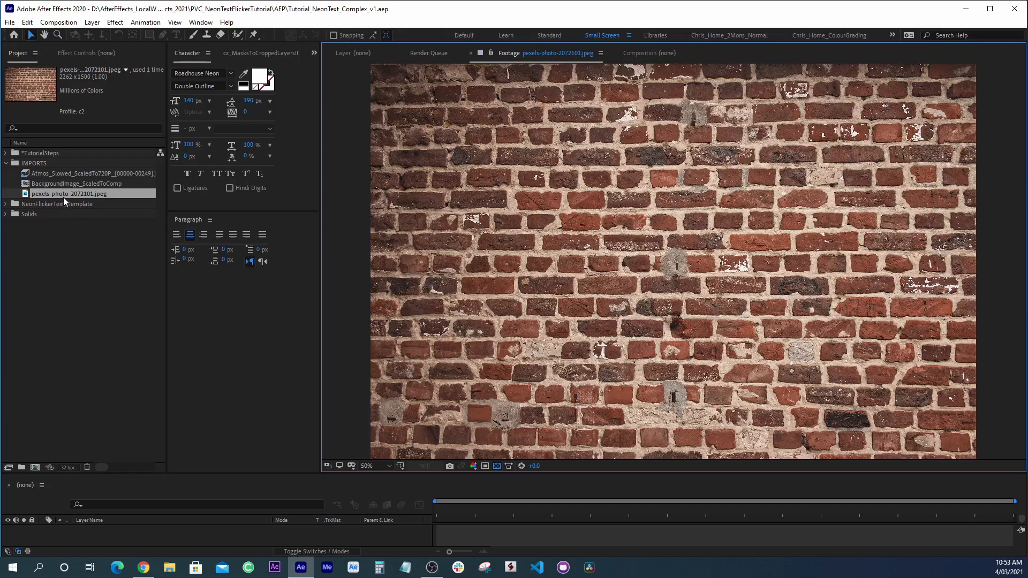
- Play the Atmos_Slowed_ScaledTo720P fog sequence and check the BackgroundImage_ScaledToComp composition in the IMPORTS folder
double_click(59, 173)
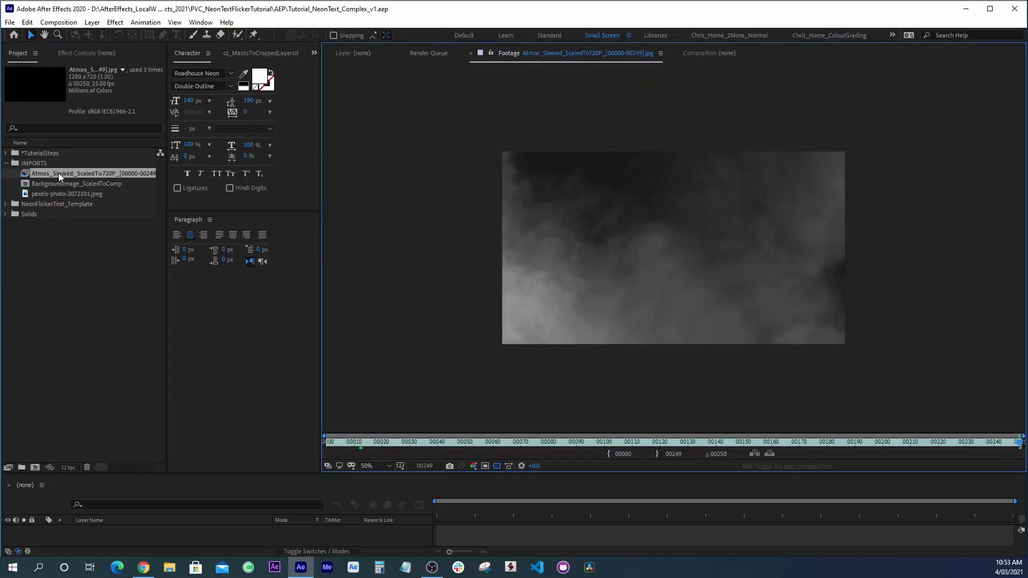
key("space")
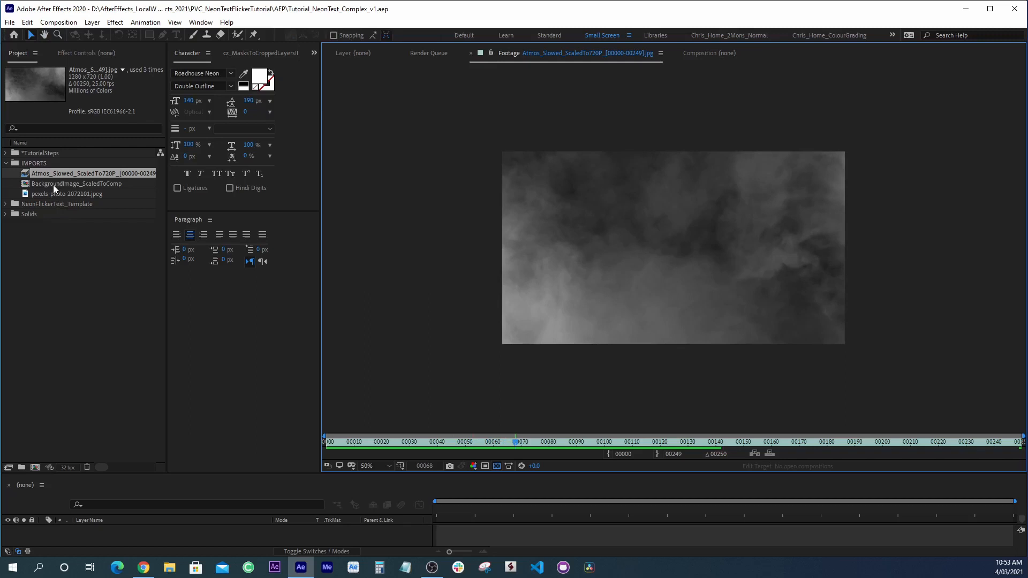
double_click(53, 185)
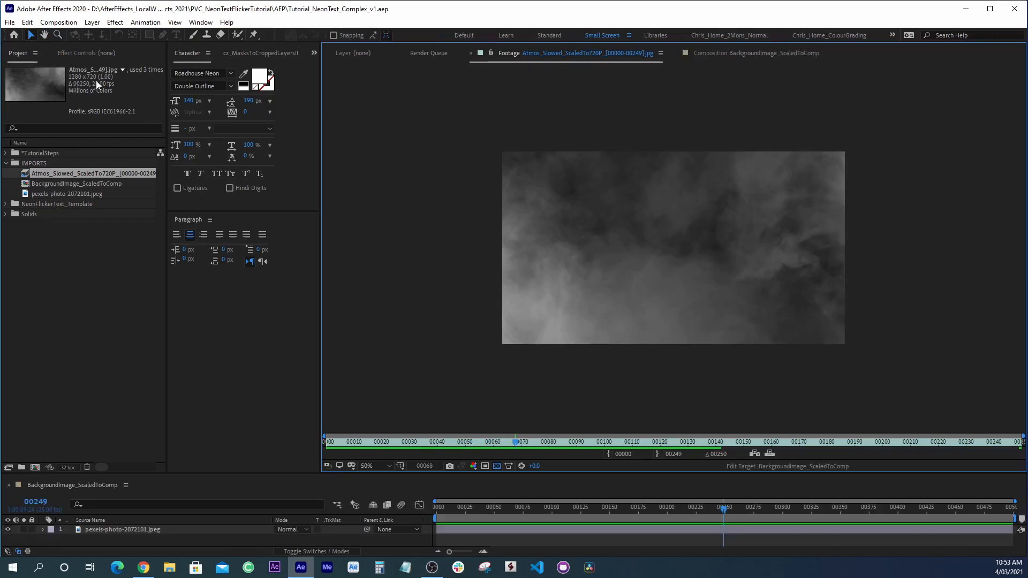
left_click(59, 184)
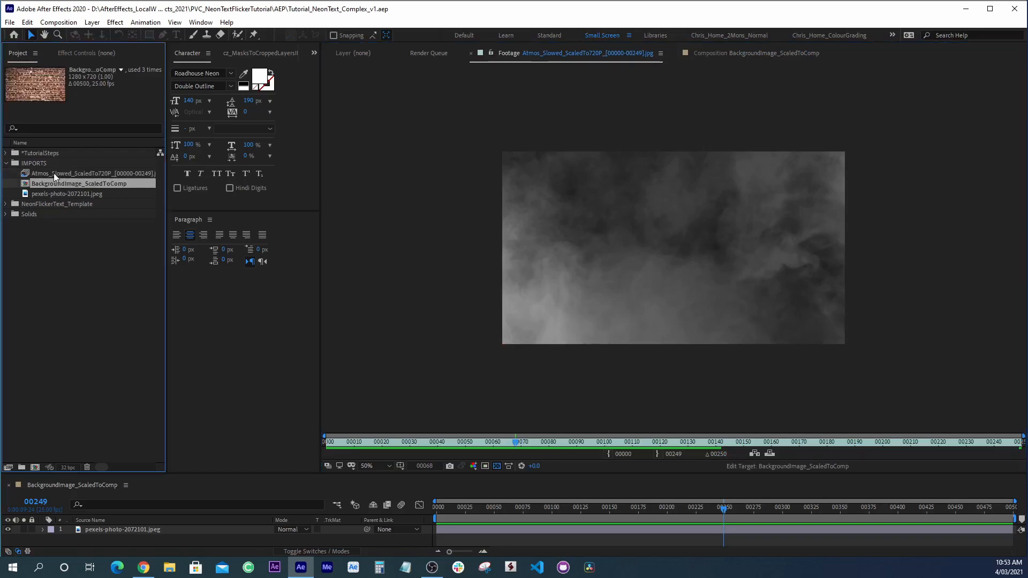
double_click(54, 173)
key("space")
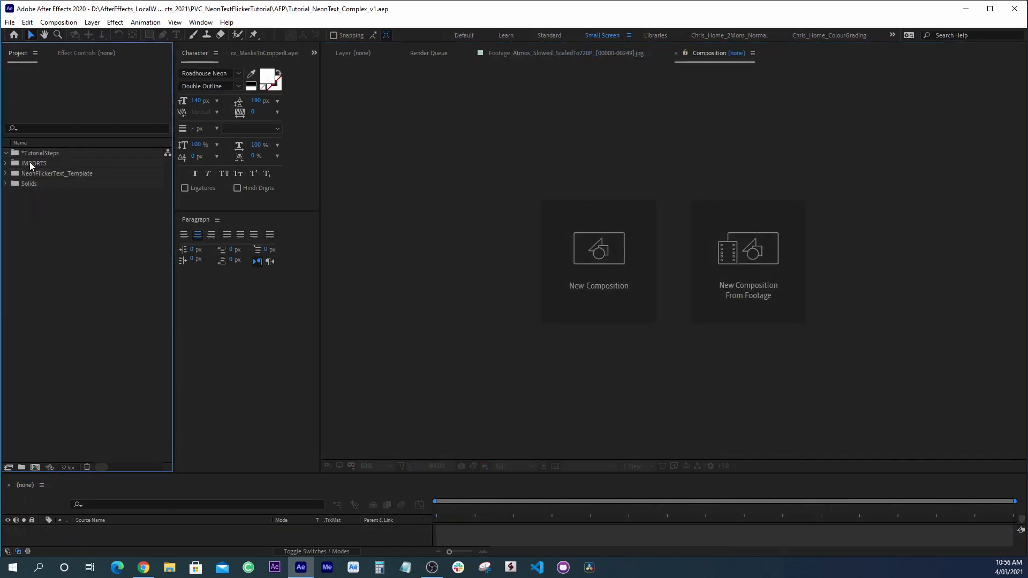
- Expand the NeonFlickerText_Template folder and look over its Step01 to Step04 compositions
left_click(35, 173)
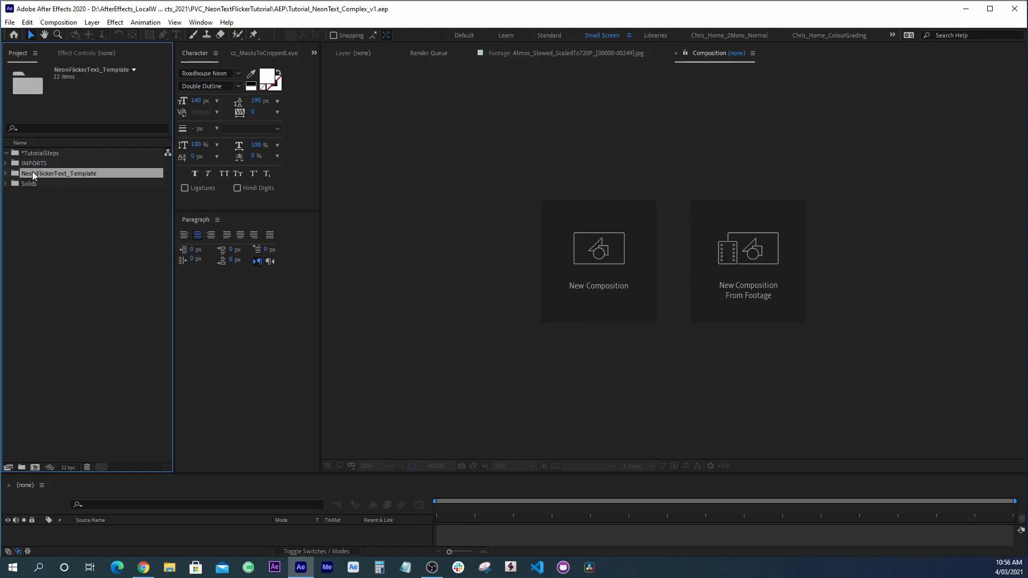
left_click(5, 174)
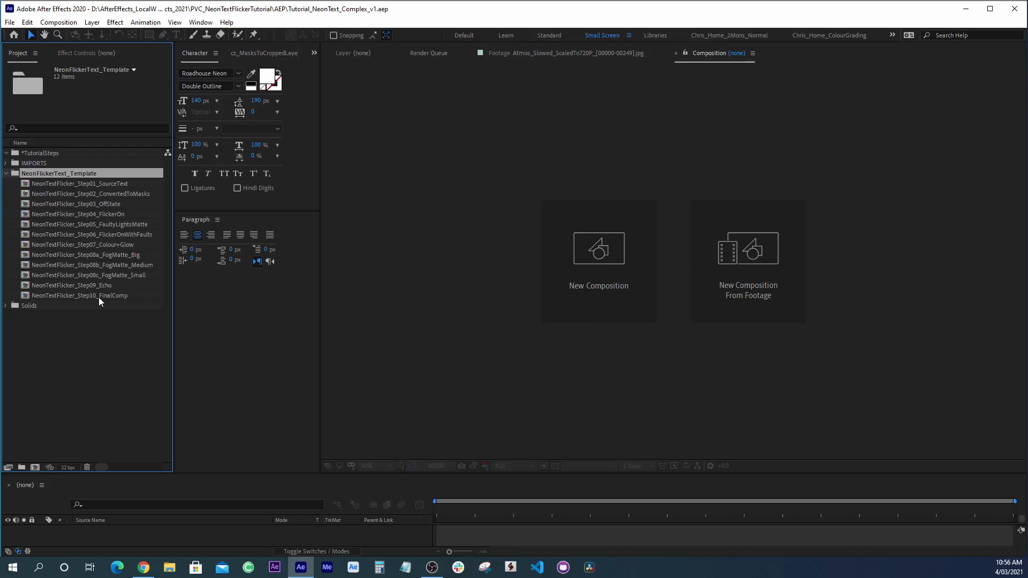
left_click(103, 183)
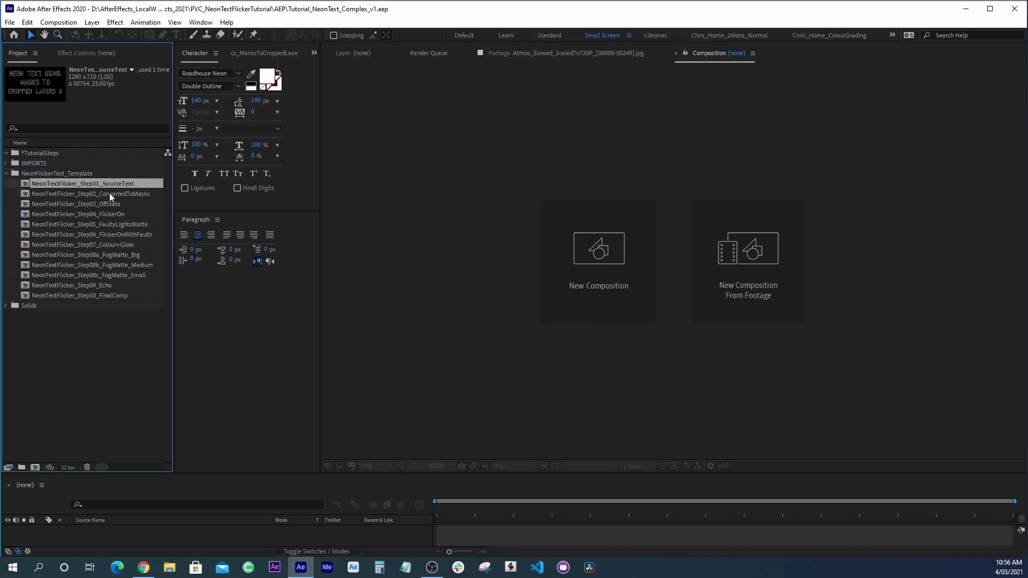
left_click(109, 193)
left_click(107, 204)
left_click(108, 214)
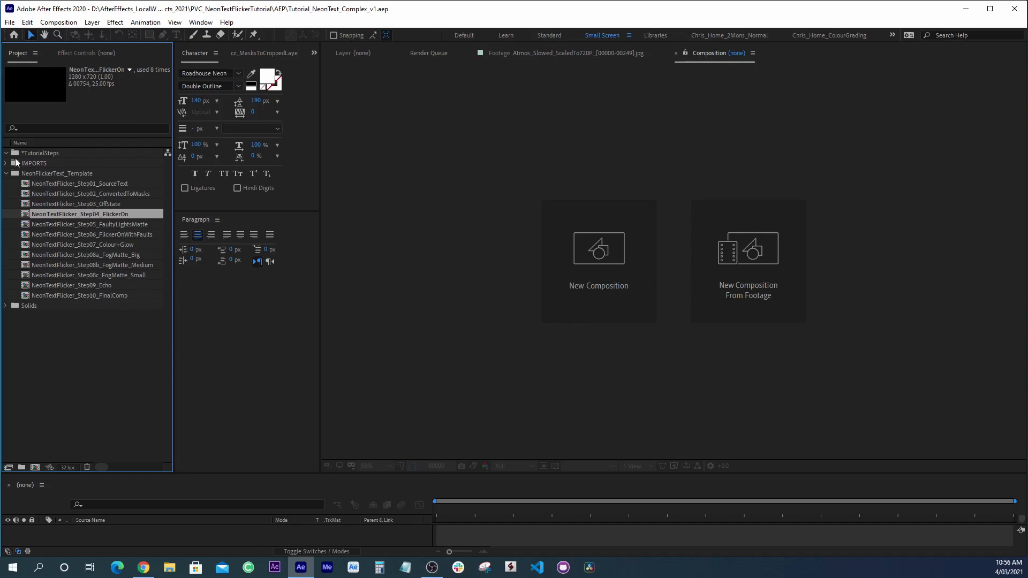
- Create a composition named Step01_SourceText in the *TutorialSteps folder, keeping the HDV/HDTV 720 25 preset
left_click(33, 153)
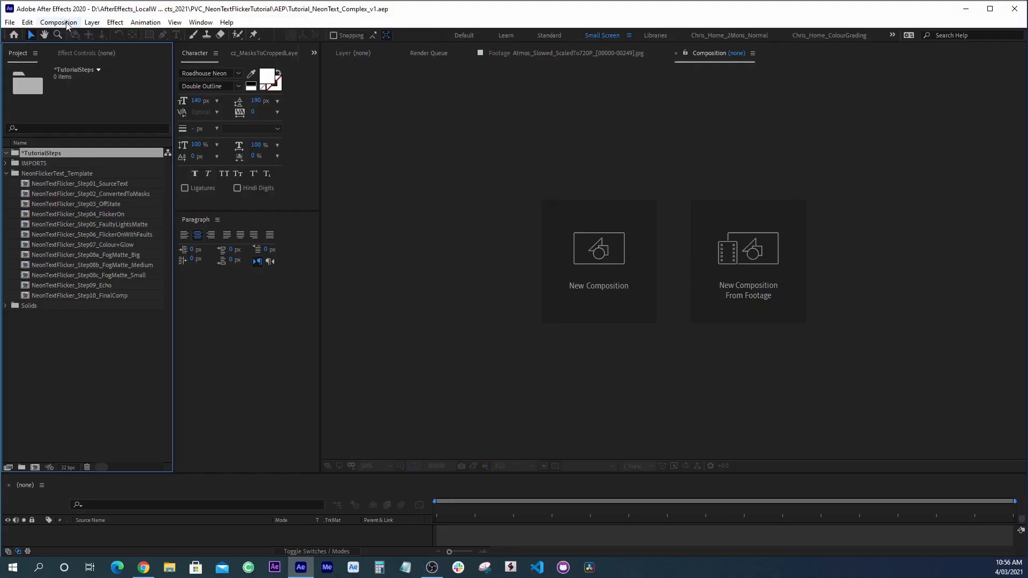
left_click(59, 22)
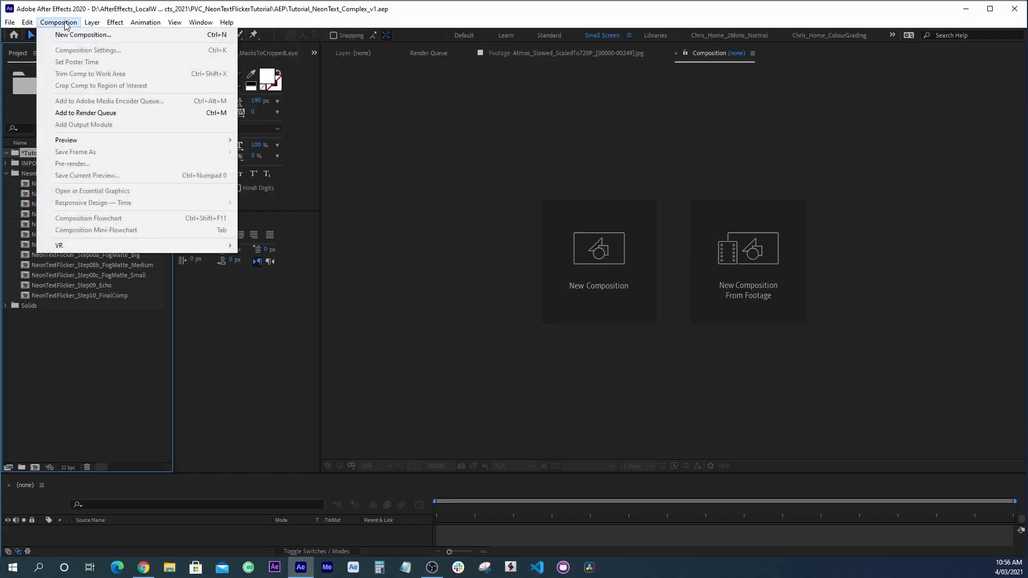
left_click(77, 33)
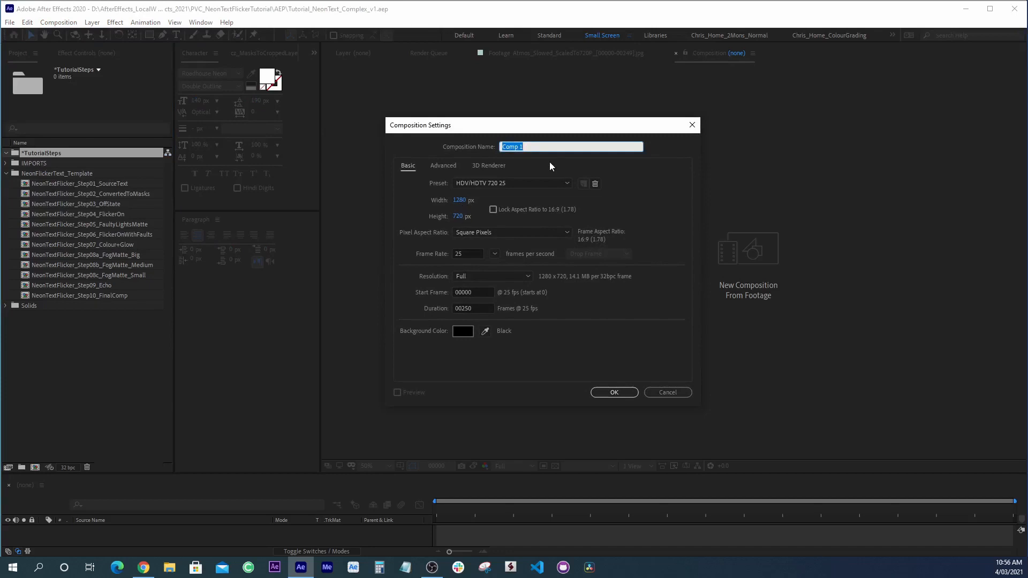
type("Step01_SourceText")
key("Return")
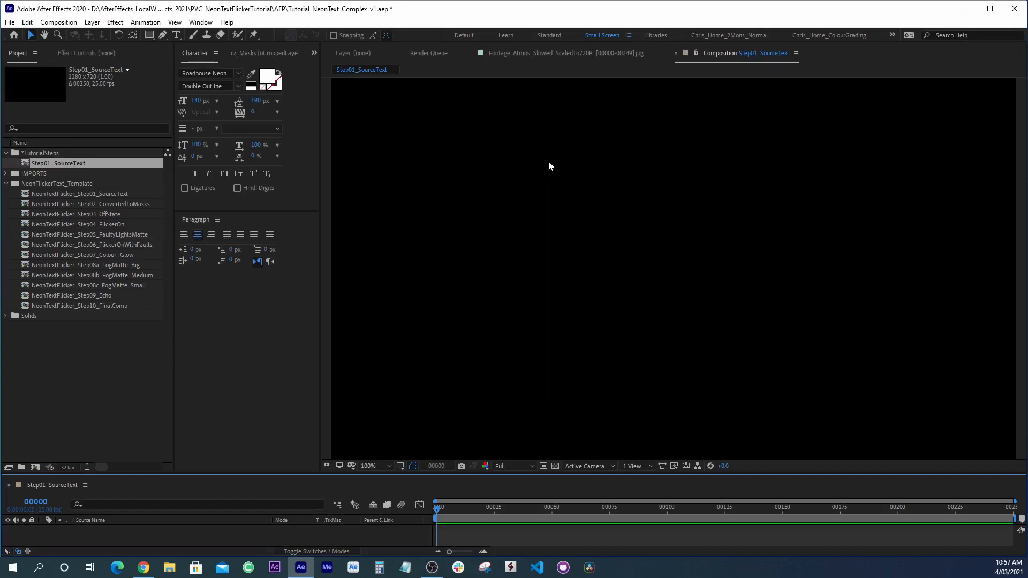
- Add a text layer to the composition reading "Neon Text" on one line and "To be revealed" on the second
key("ctrl+t")
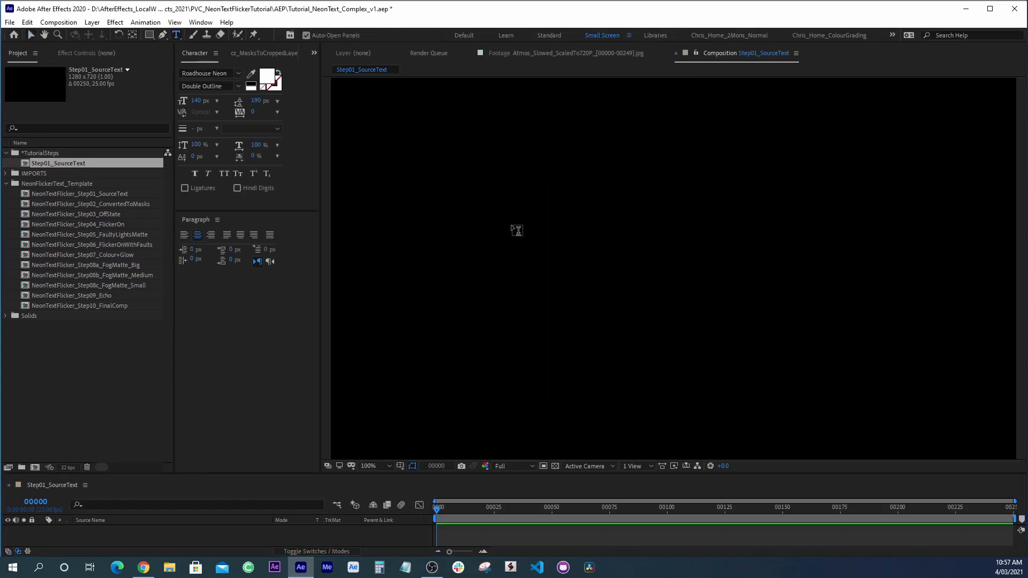
left_click(466, 217)
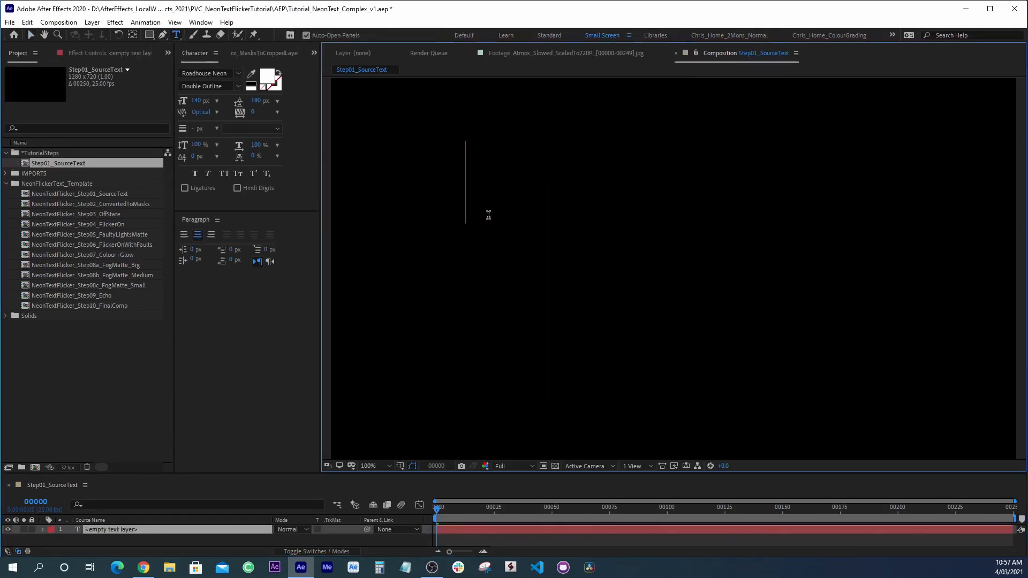
type("Neomn")
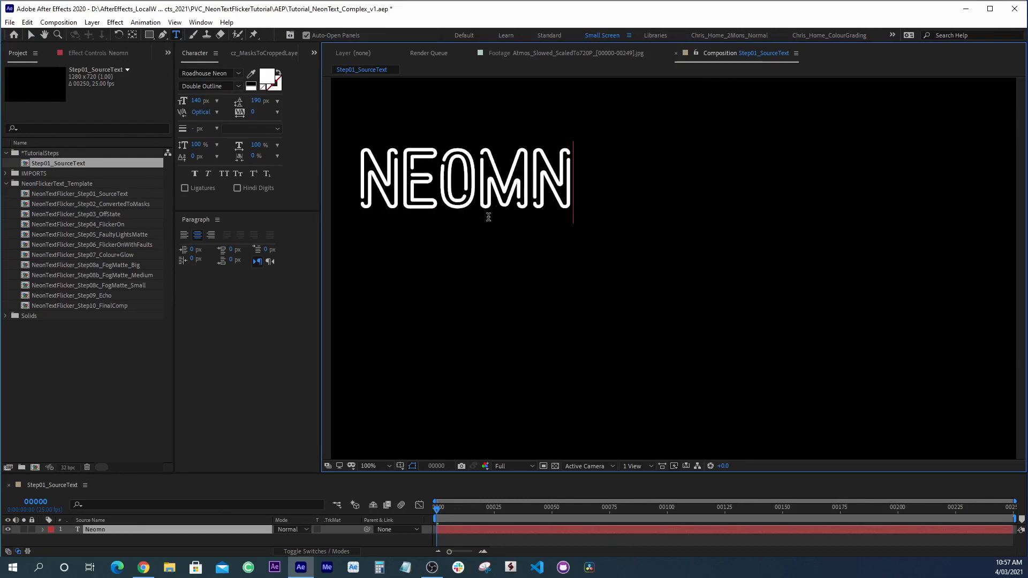
key("BackSpace")
key("BackSpace")
type("n Text")
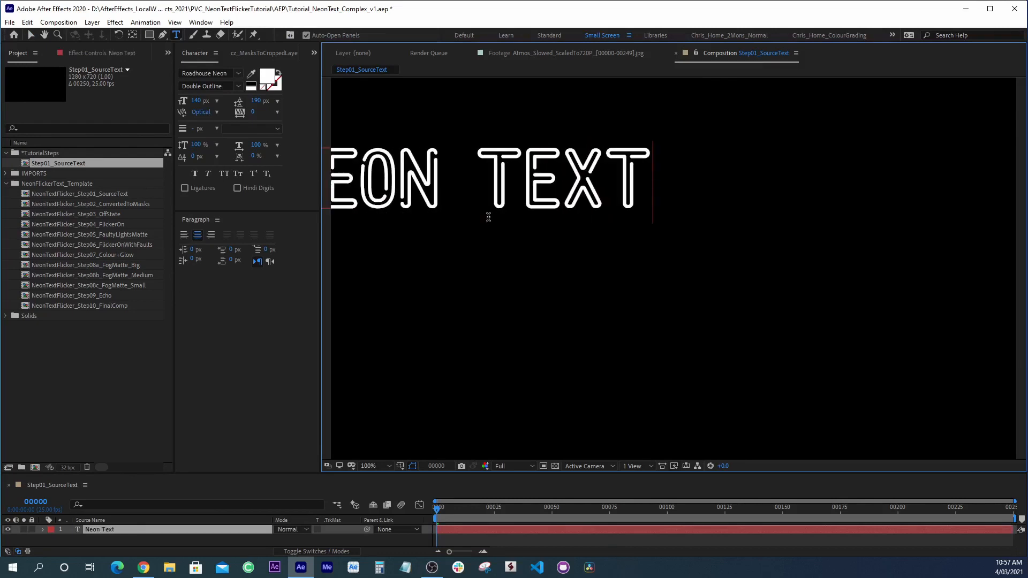
key("Return")
type("To be re")
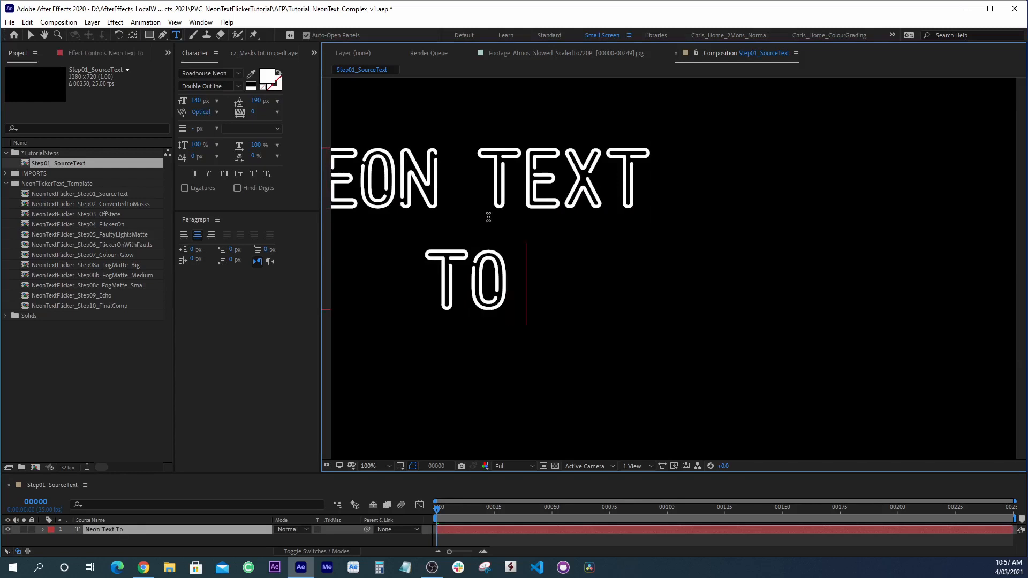
type("vealed")
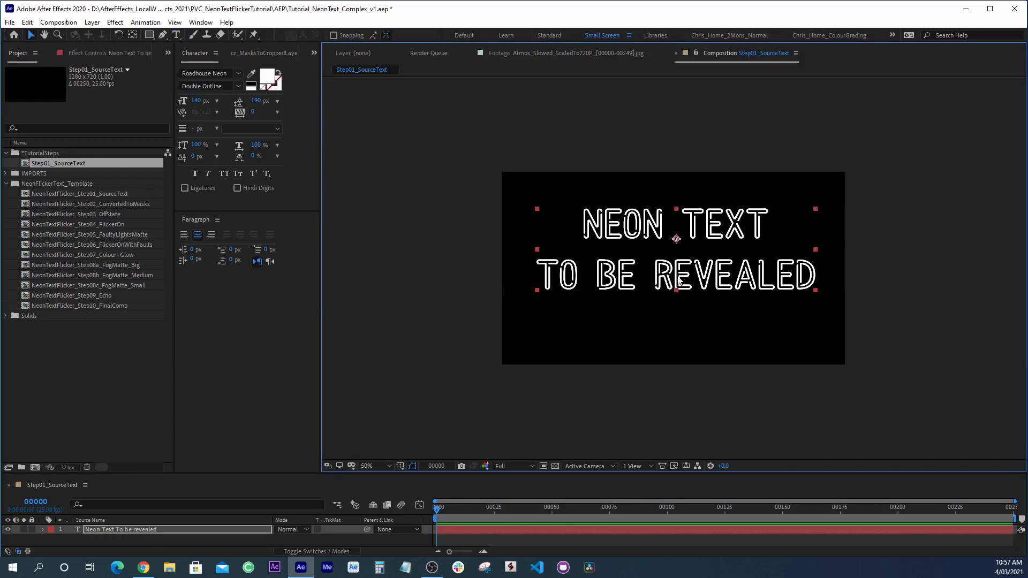
- Nudge the two-line neon text very slightly to the right within the Step01_SourceText composition
key("slash")
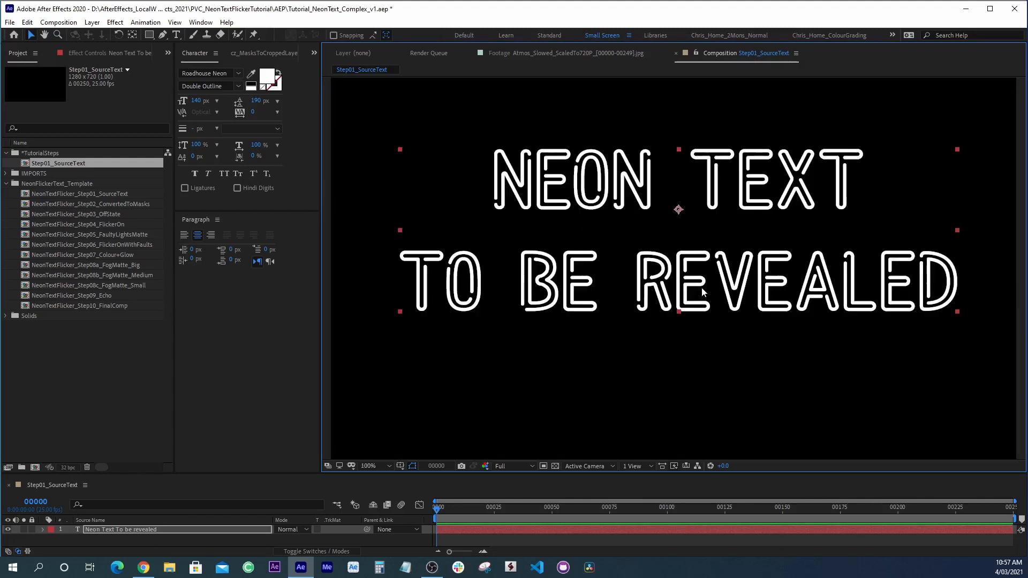
left_click_drag(698, 288, 692, 276)
scroll(692, 276, "down", 1)
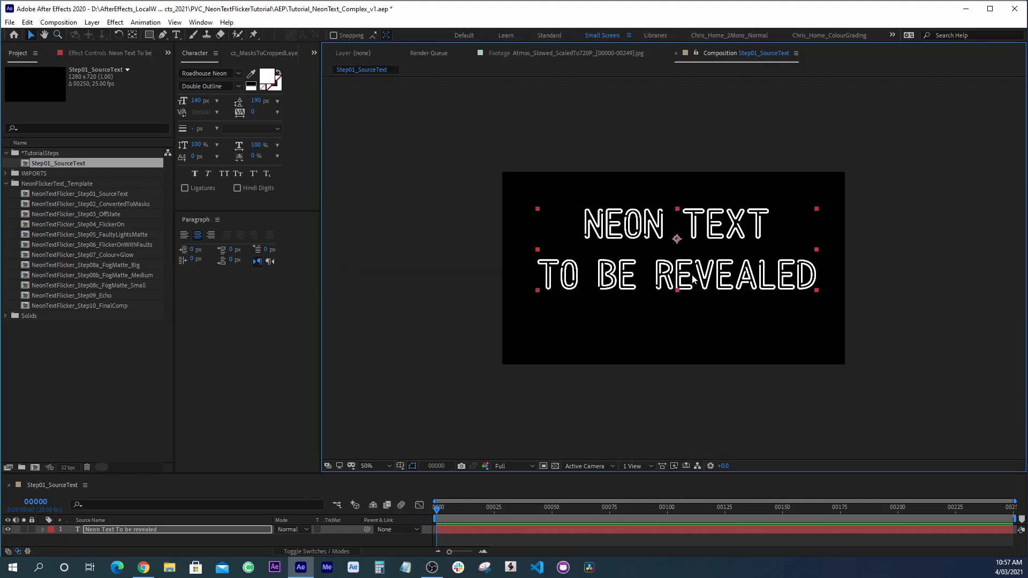
scroll(692, 277, "up", 1)
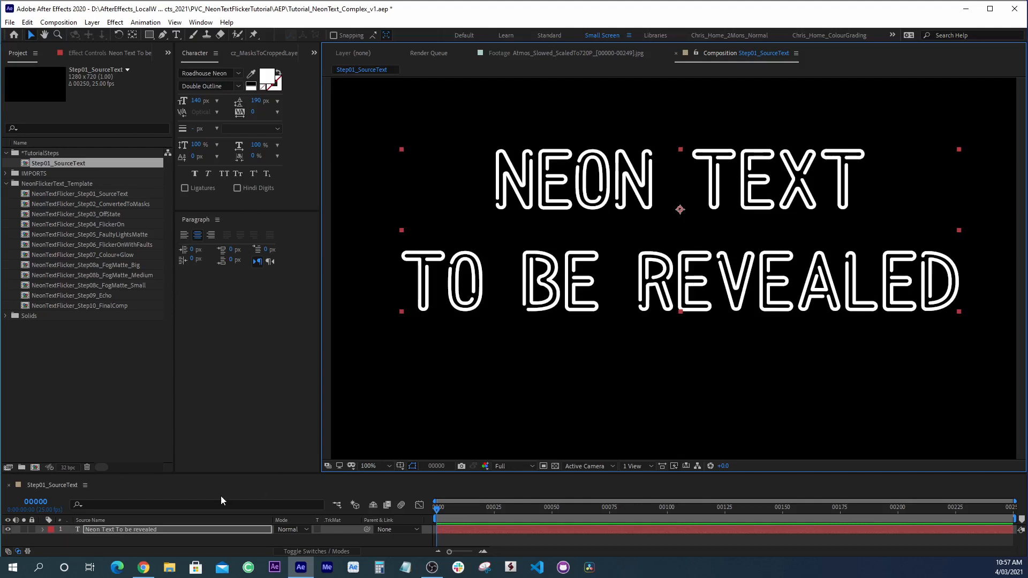
left_click(159, 538)
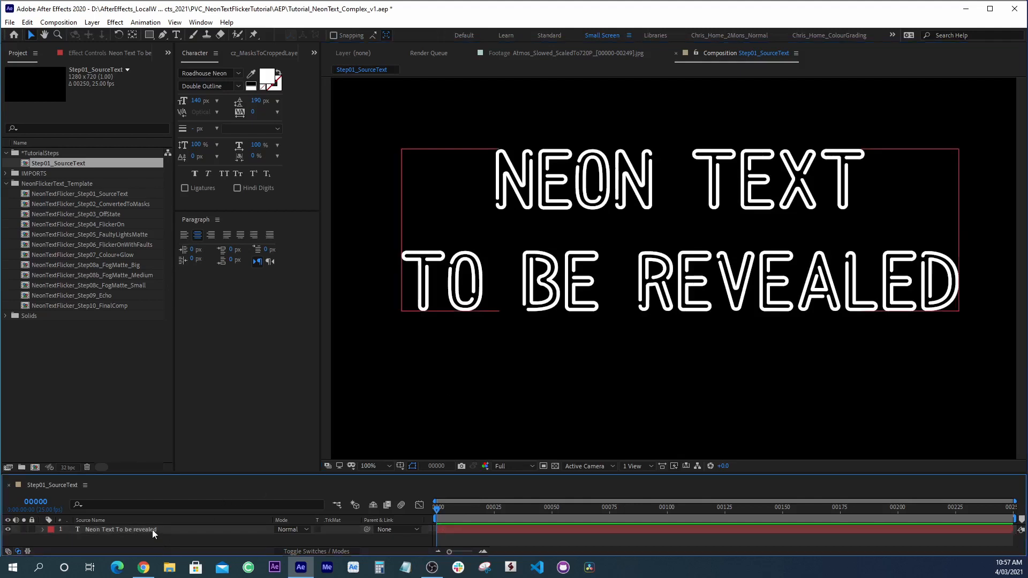
left_click(152, 529)
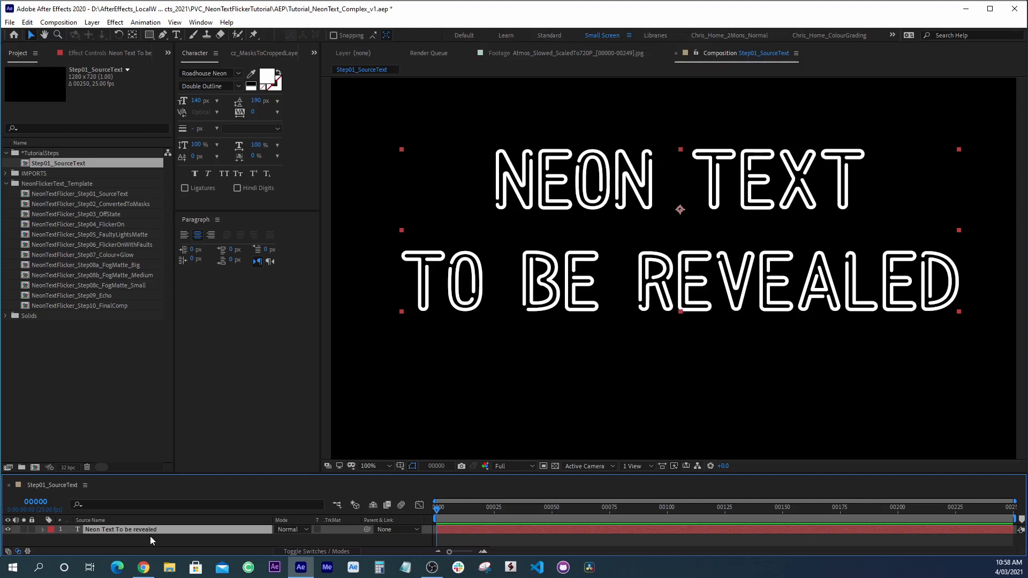
left_click(150, 536)
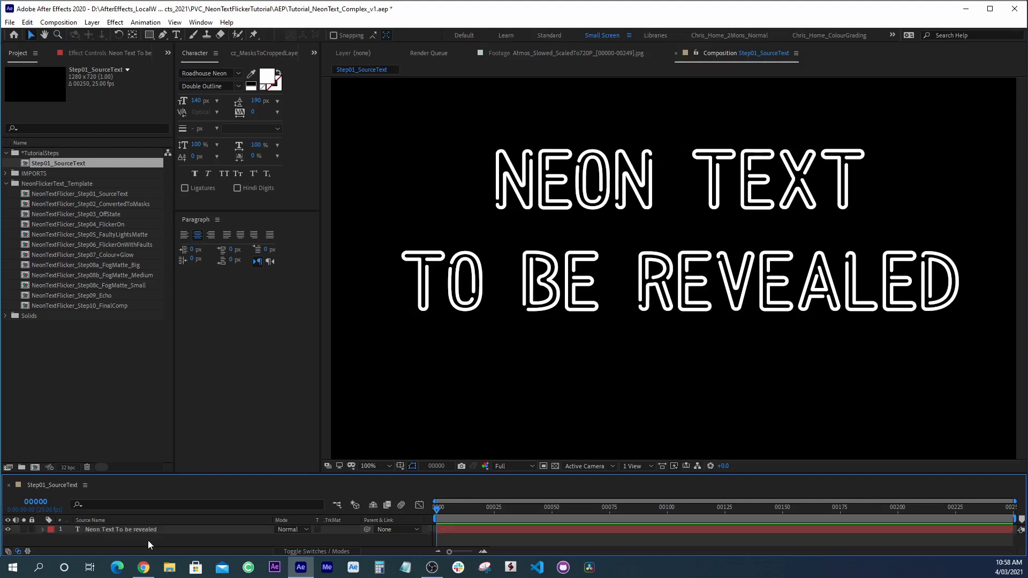
left_click(73, 380)
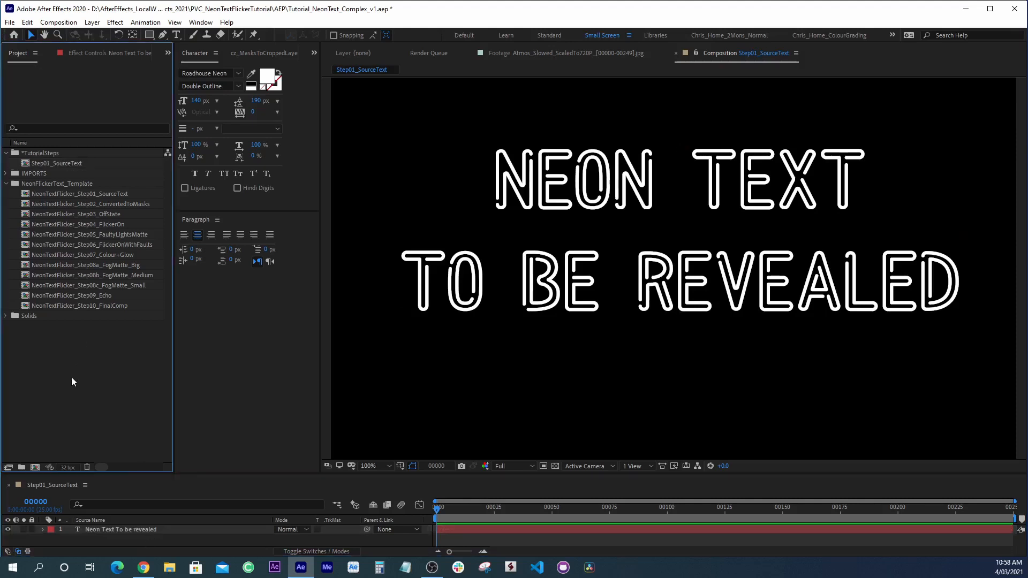
left_click(105, 529)
left_click(102, 539)
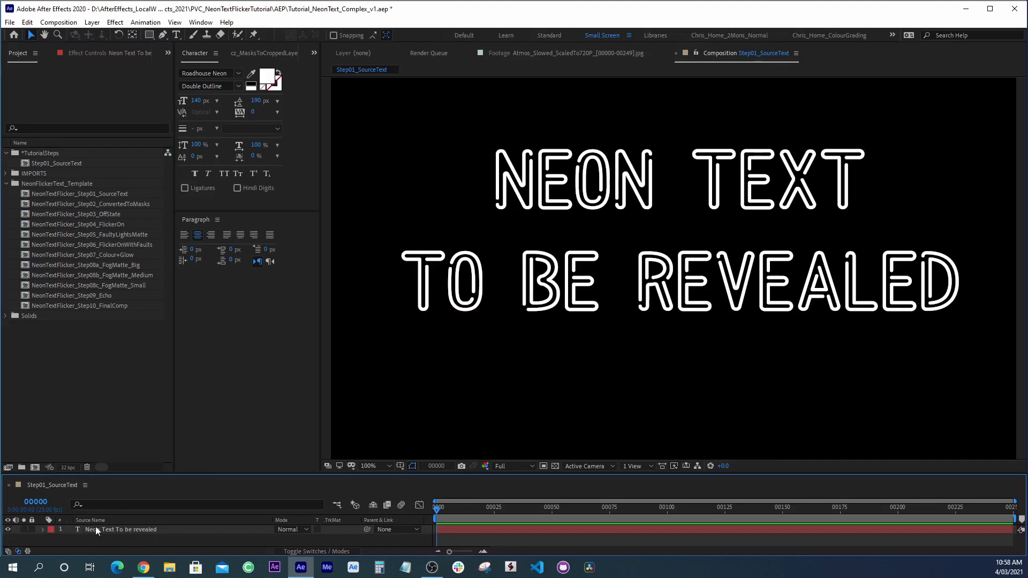
- Duplicate the Step01_SourceText composition and rename the copy Step02_ConvertToMasks
left_click(58, 164)
key("ctrl+d")
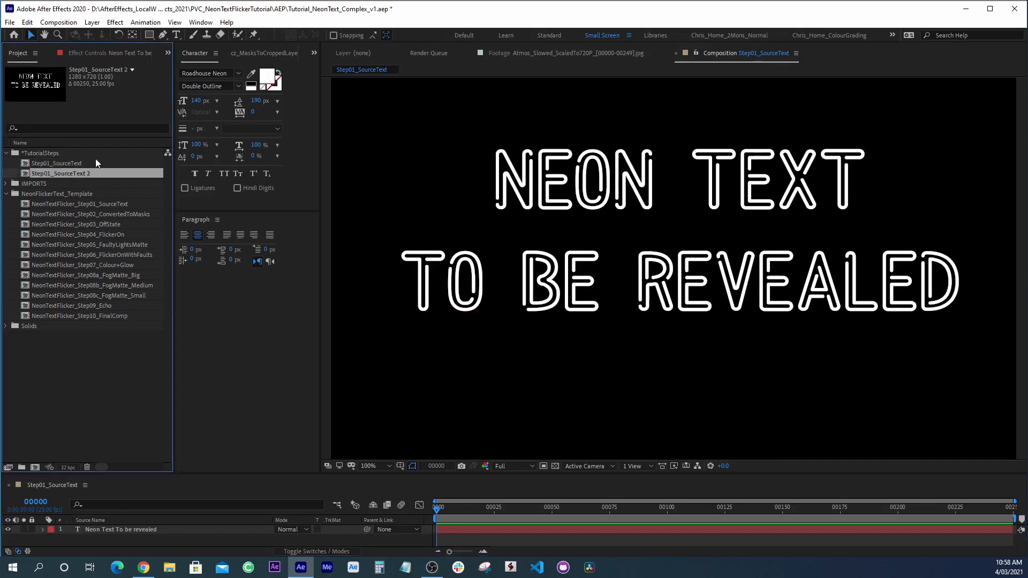
key("Return")
key("End")
key("BackSpace")
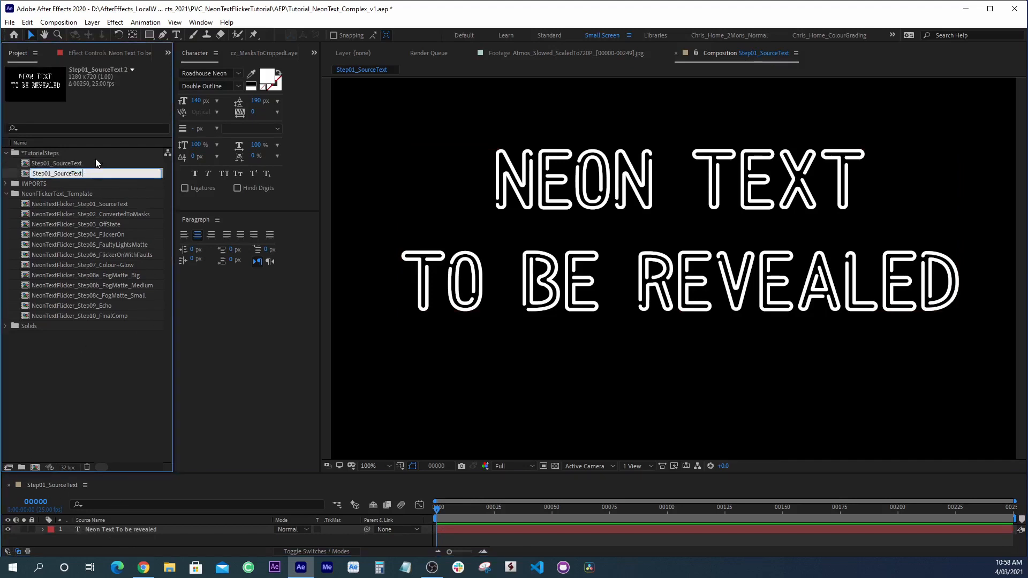
key("BackSpace")
key("BackSpace")
key("BackSpace")
key("BackSpace")
key("BackSpace")
key("BackSpace")
type("2_ConvertToMasks")
key("Return")
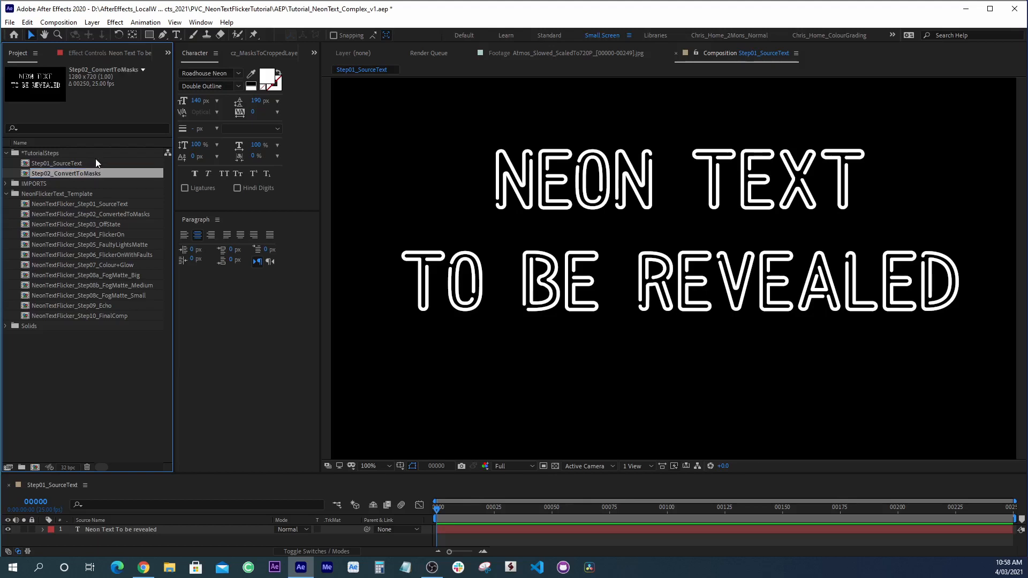
- Open the Step02_ConvertToMasks composition, create masks from its text layer, and leave the resulting outlines layer selected
double_click(92, 169)
left_click(149, 531)
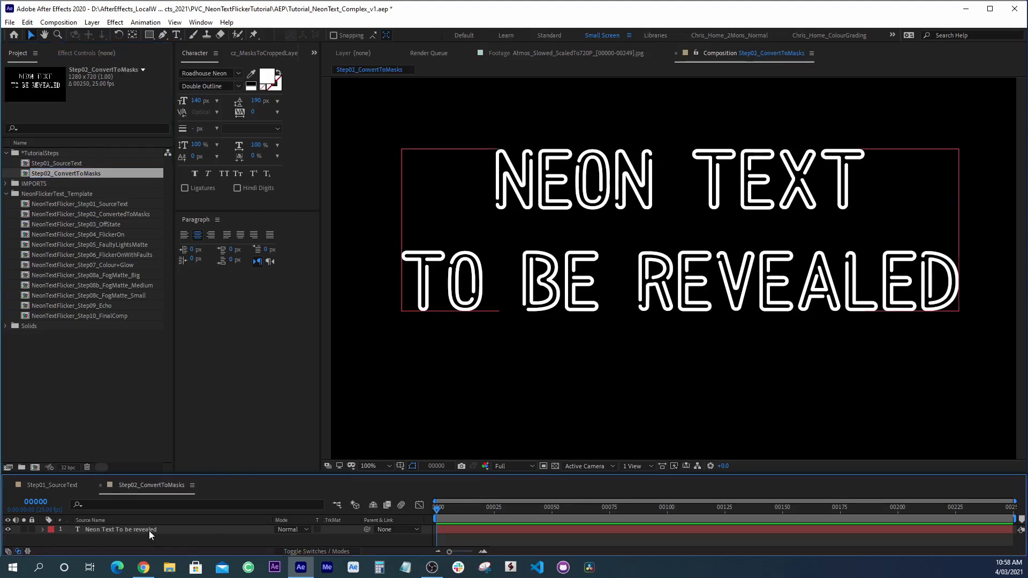
left_click(148, 529)
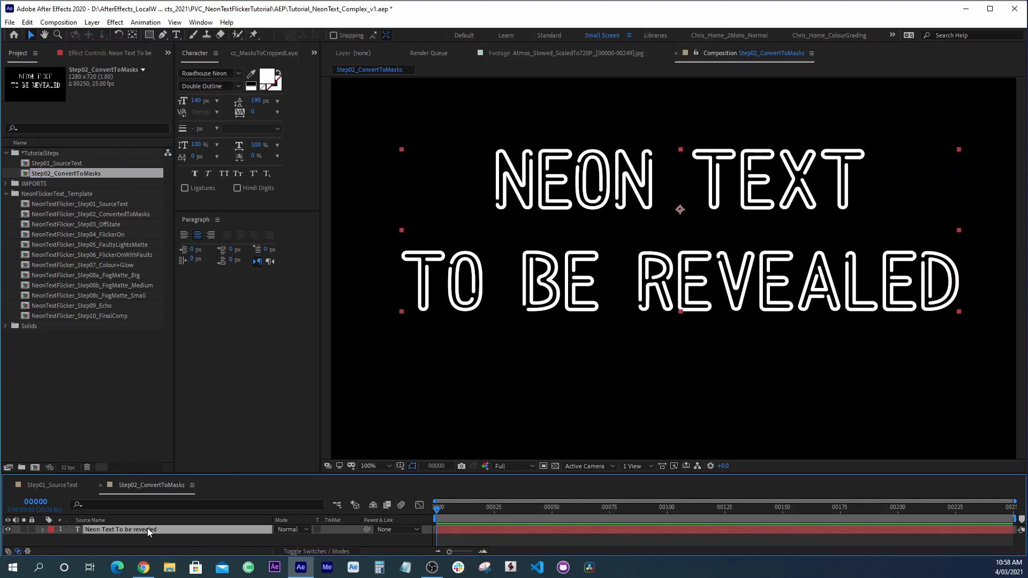
right_click(147, 529)
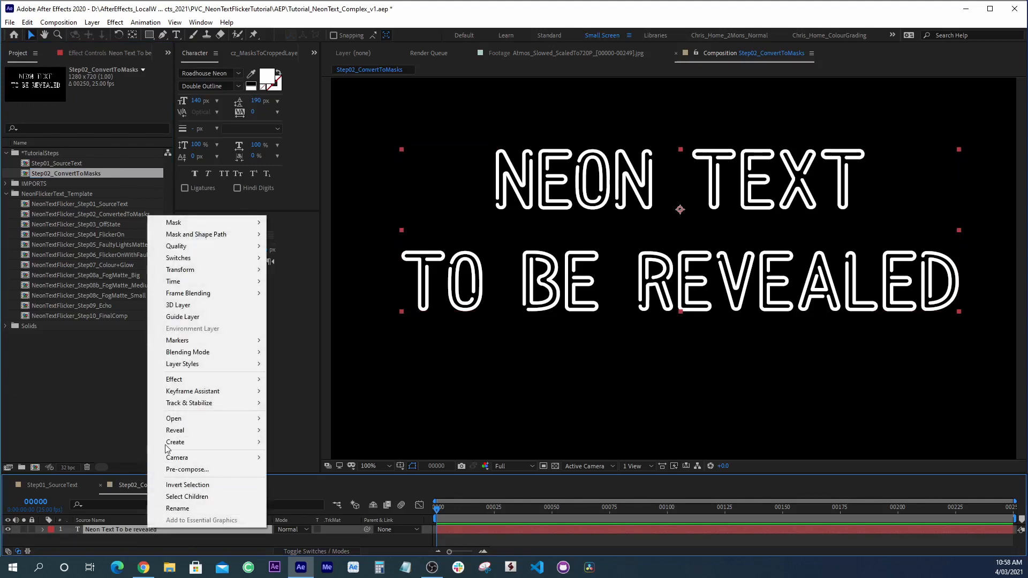
mouse_move(173, 445)
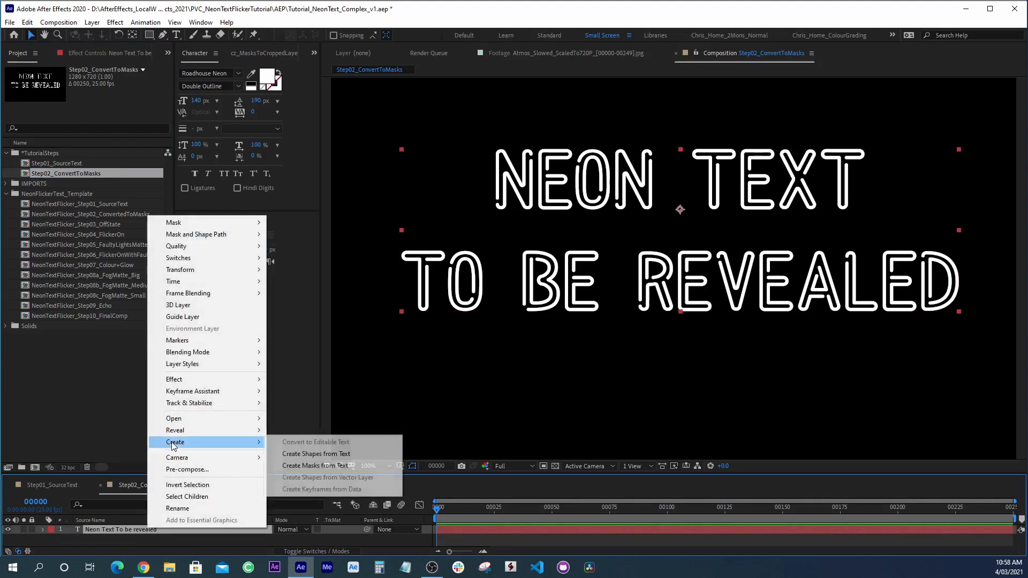
left_click(323, 470)
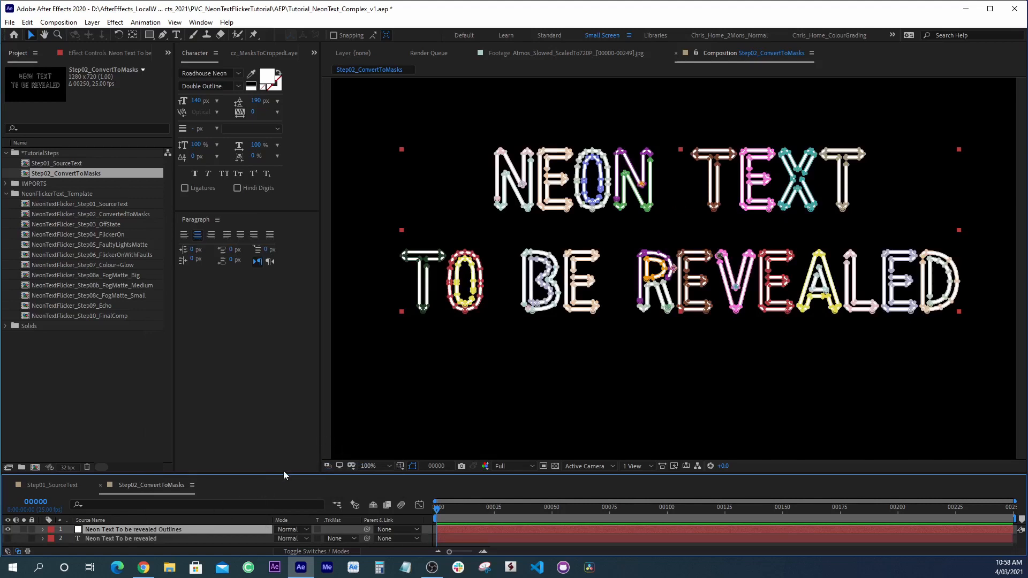
left_click(142, 538)
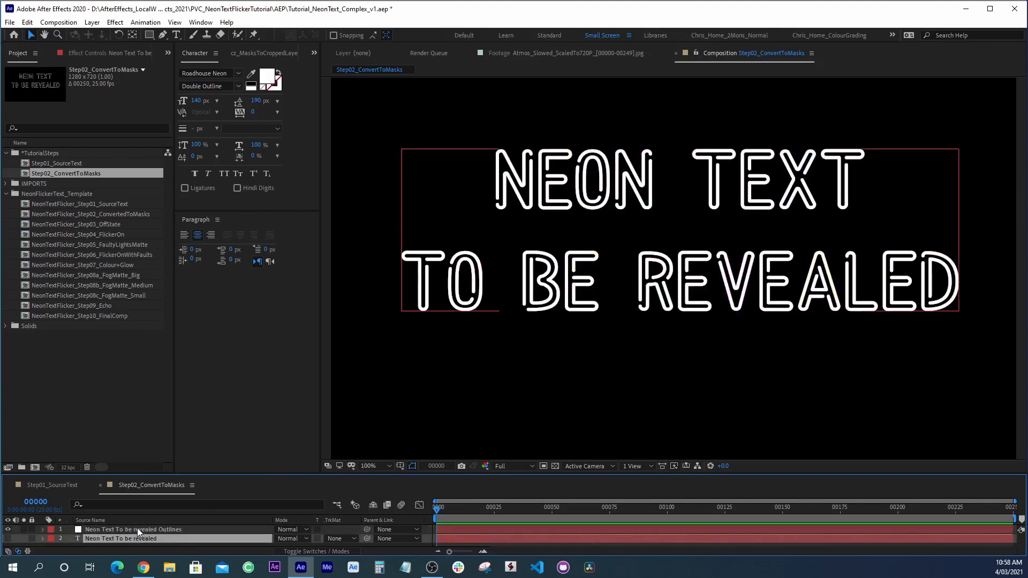
left_click(137, 529)
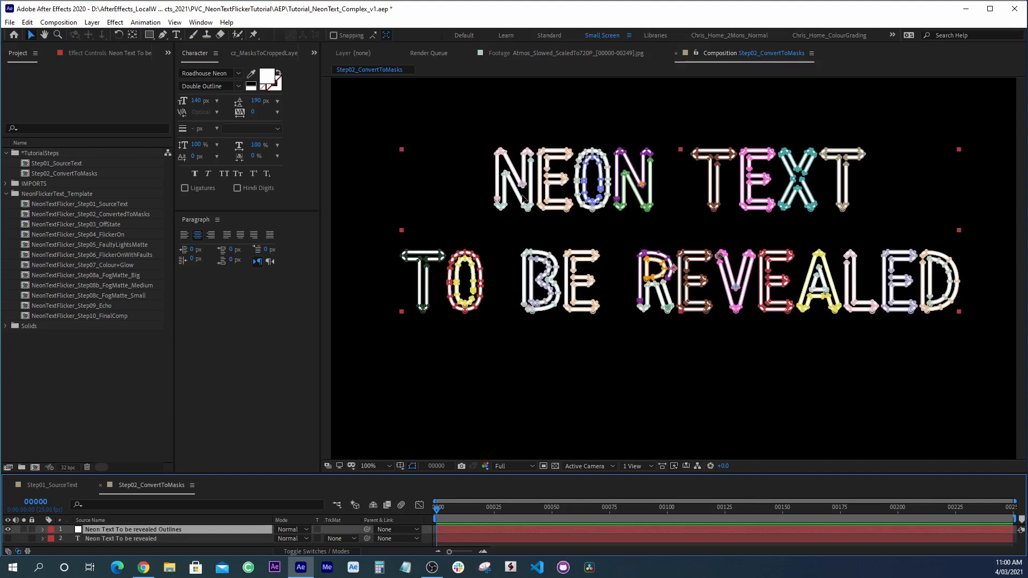
- Show the cz_MasksToCroppedLayersII script at full size by closing the Paragraph panel and widening the script's column
left_click(261, 52)
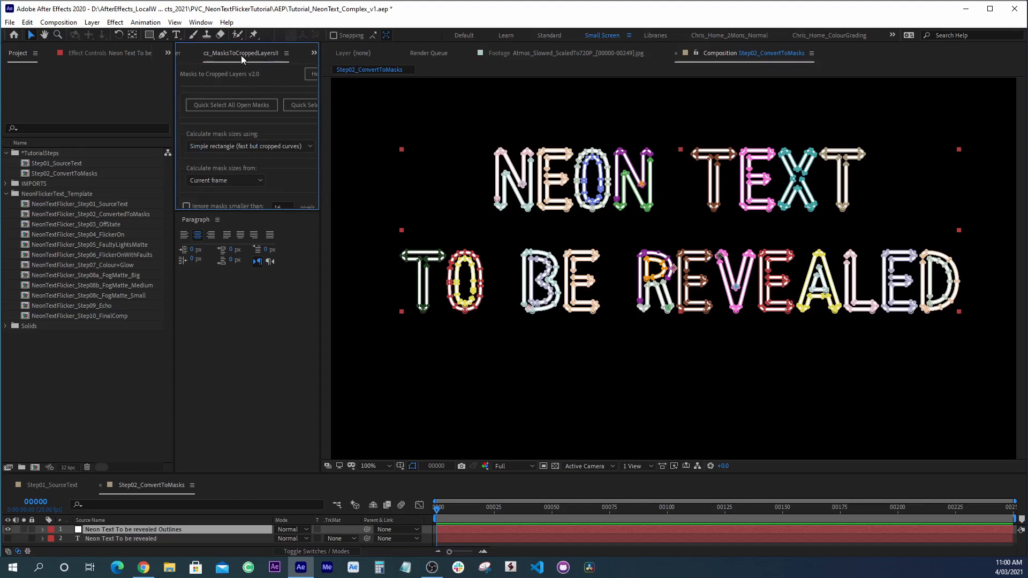
left_click_drag(238, 52, 232, 213)
left_click(217, 219)
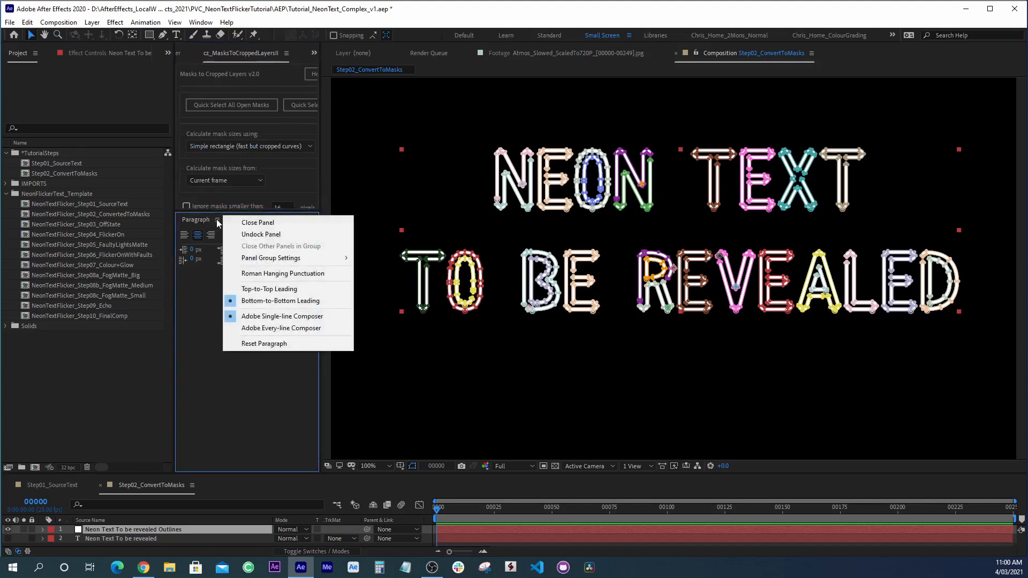
left_click(250, 220)
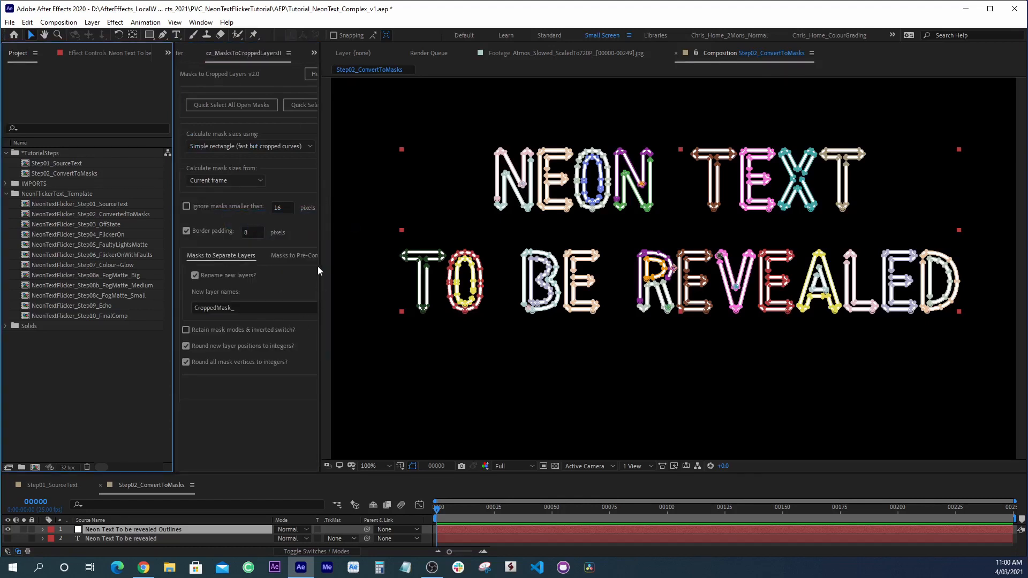
left_click_drag(320, 268, 413, 268)
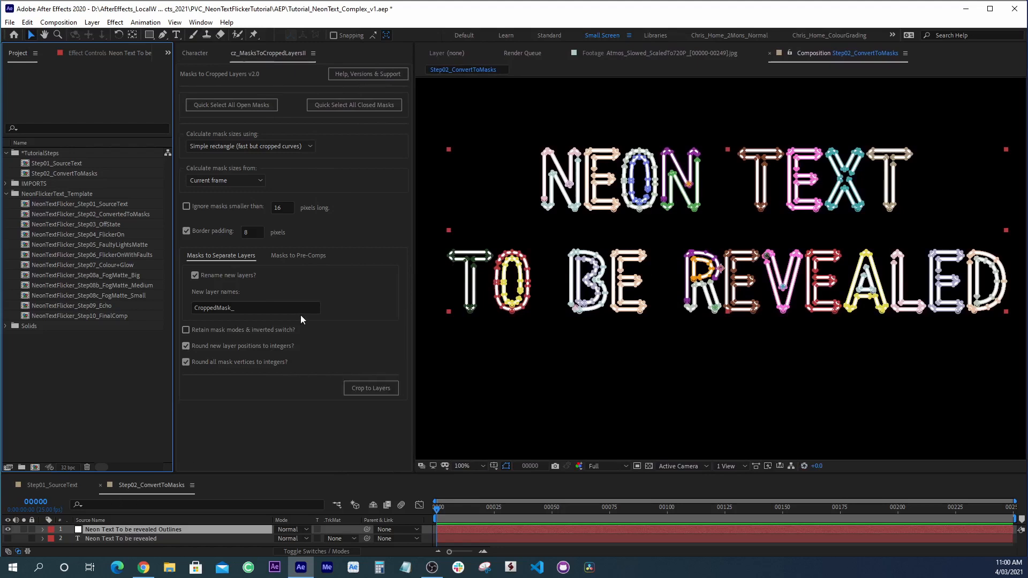
- Compare the script's Masks to Pre-Comps options with its Masks to Separate Layers options, ending on Masks to Separate Layers
left_click(213, 255)
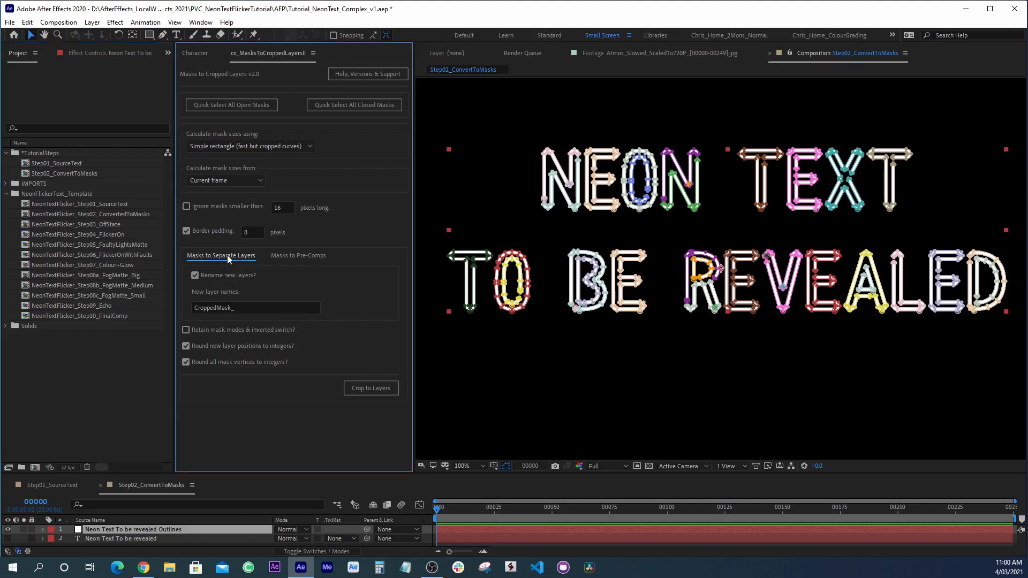
left_click(293, 256)
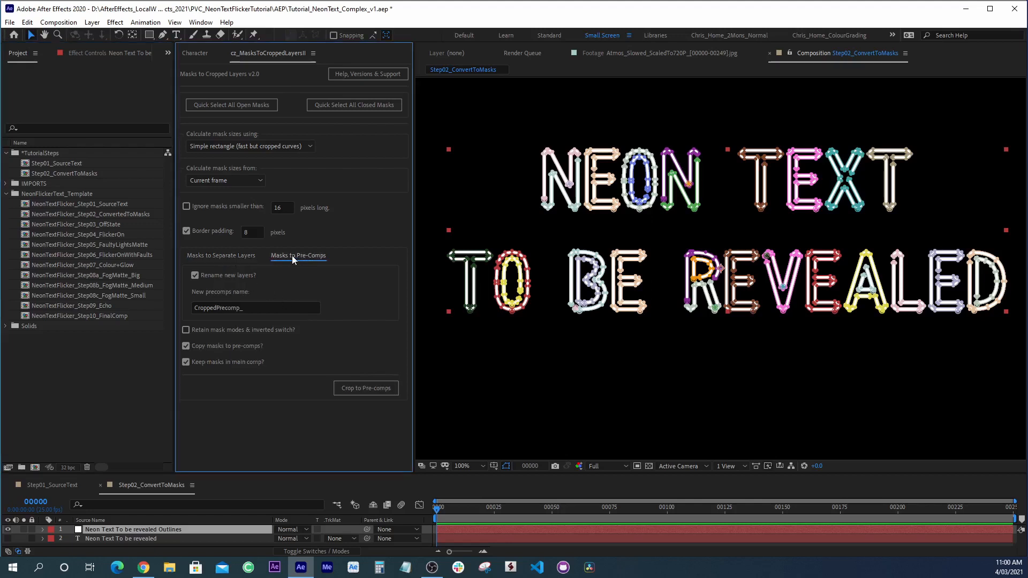
left_click(207, 255)
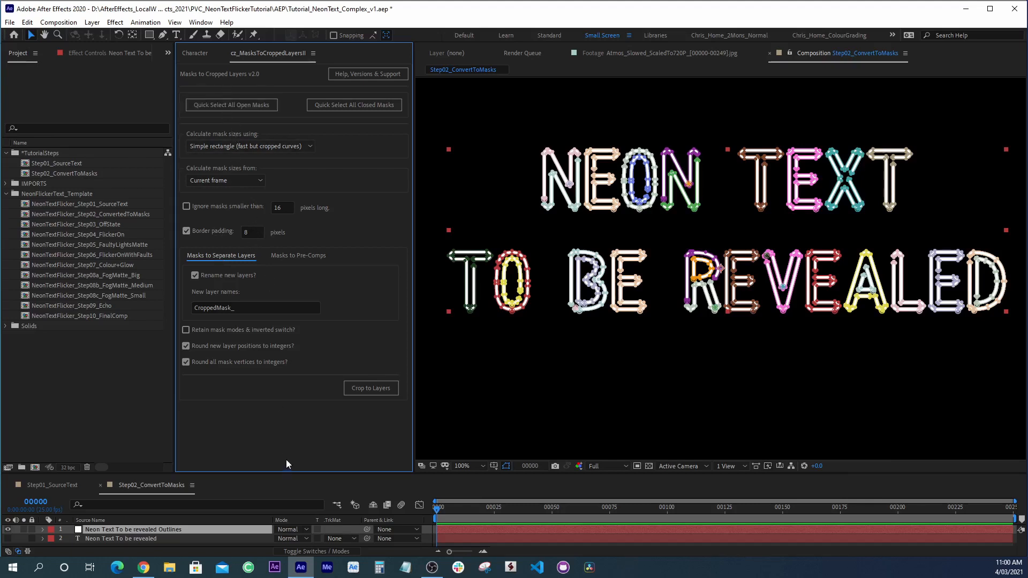
- Crop the text outlines layer's masks into separate layers using the CroppedMask_ name prefix and 8-pixel border padding
left_click(368, 389)
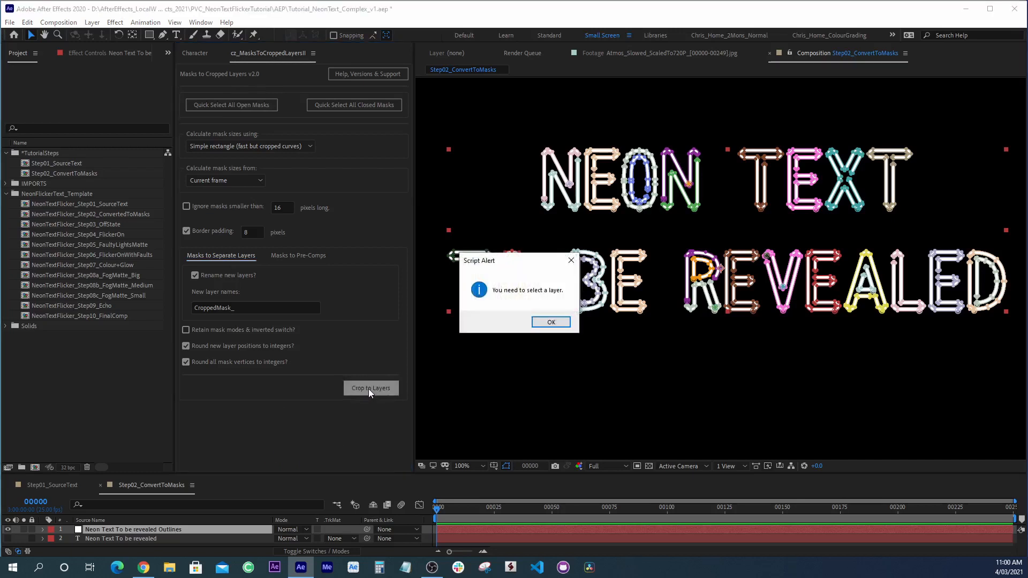
left_click(551, 322)
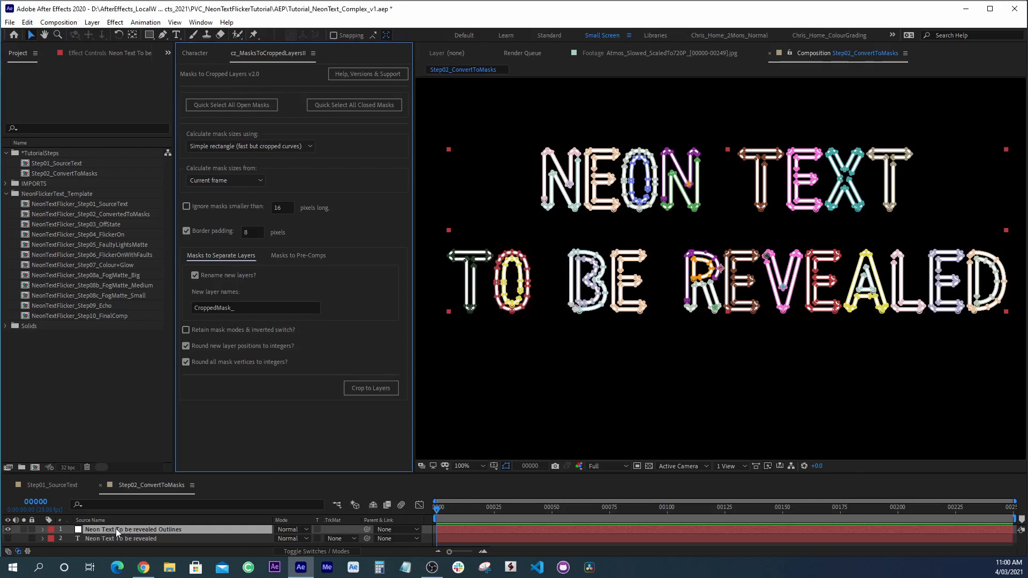
left_click(116, 529)
left_click(122, 539)
left_click(124, 530)
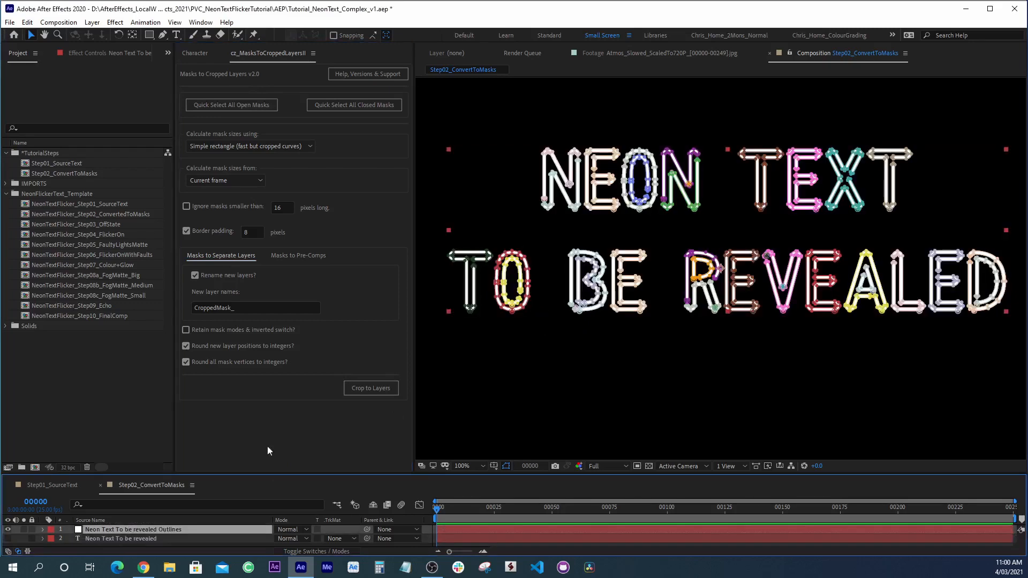
left_click(372, 388)
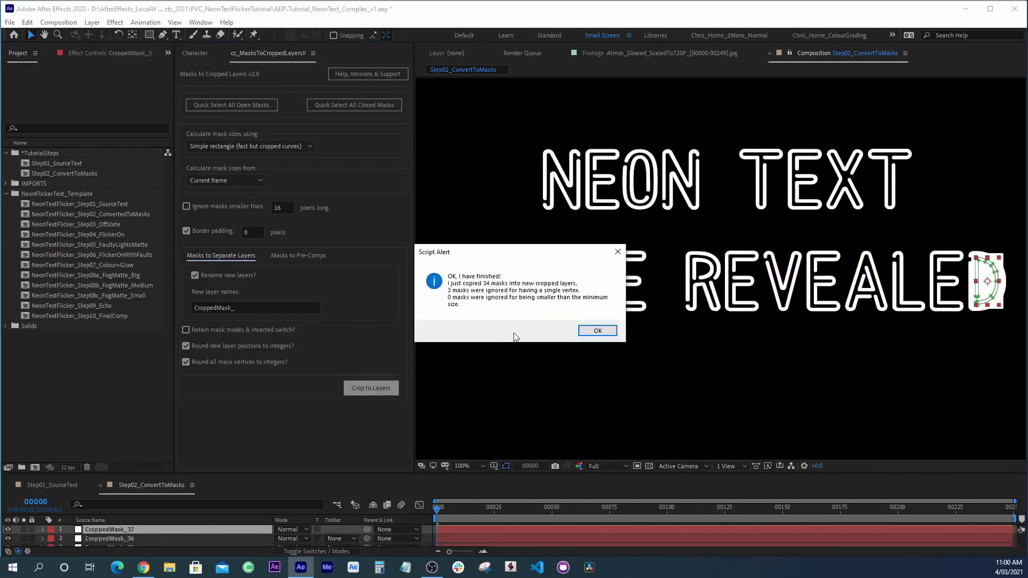
left_click(587, 330)
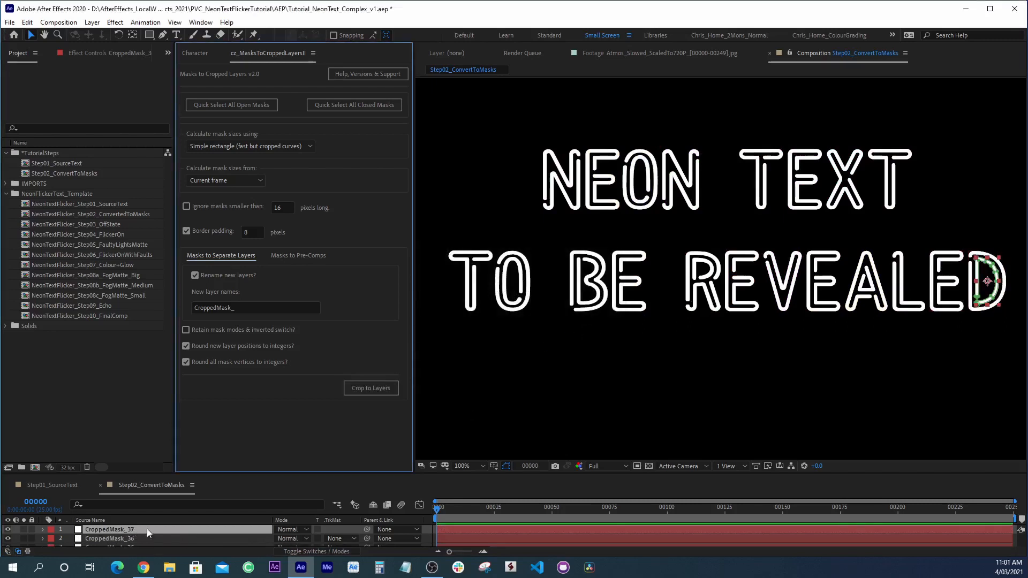
- Review the stack of CroppedMask layers above the outlines layer, selecting several to see which letter part each one holds
key("grave")
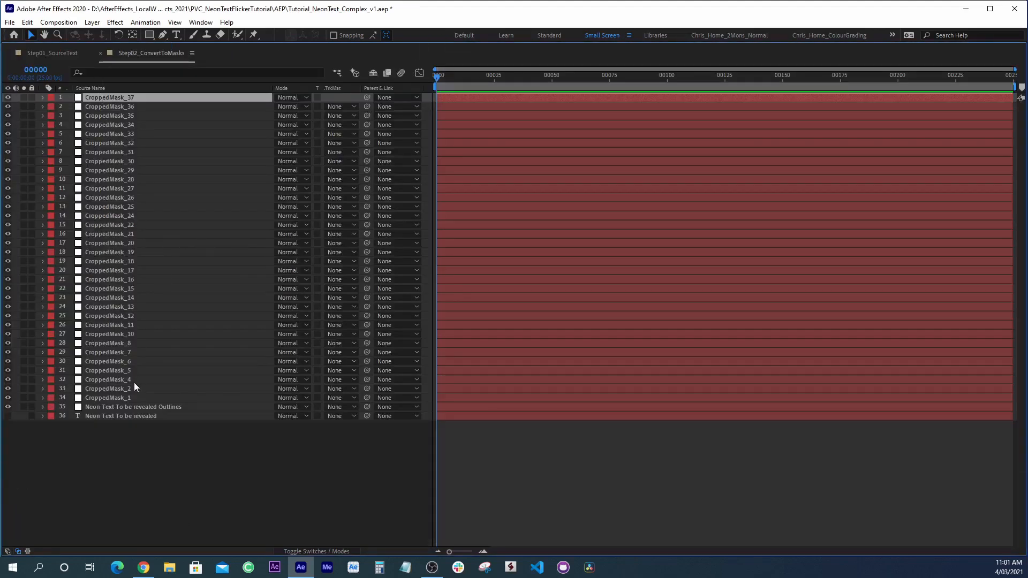
left_click(120, 397)
left_click(112, 407)
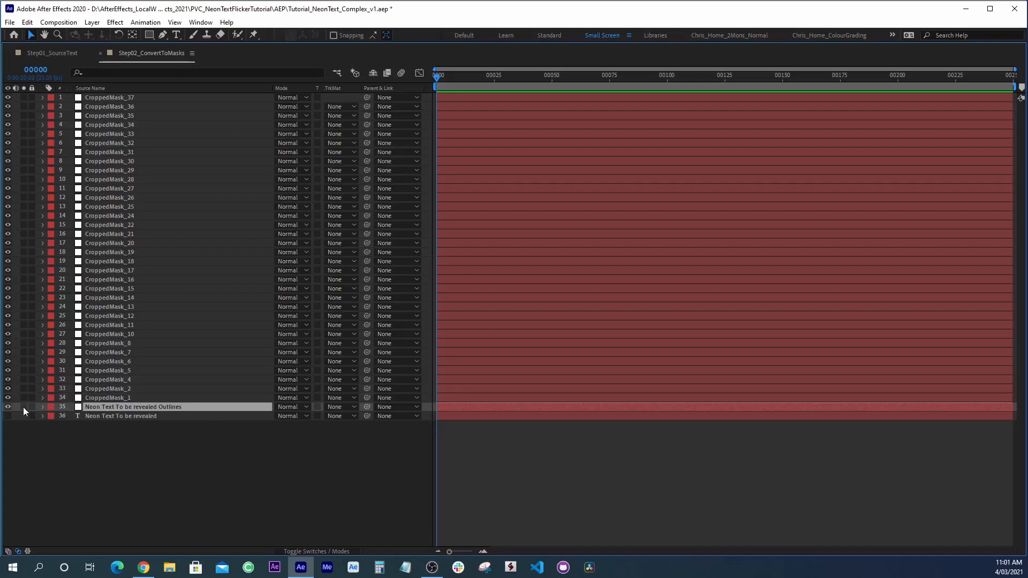
key("grave")
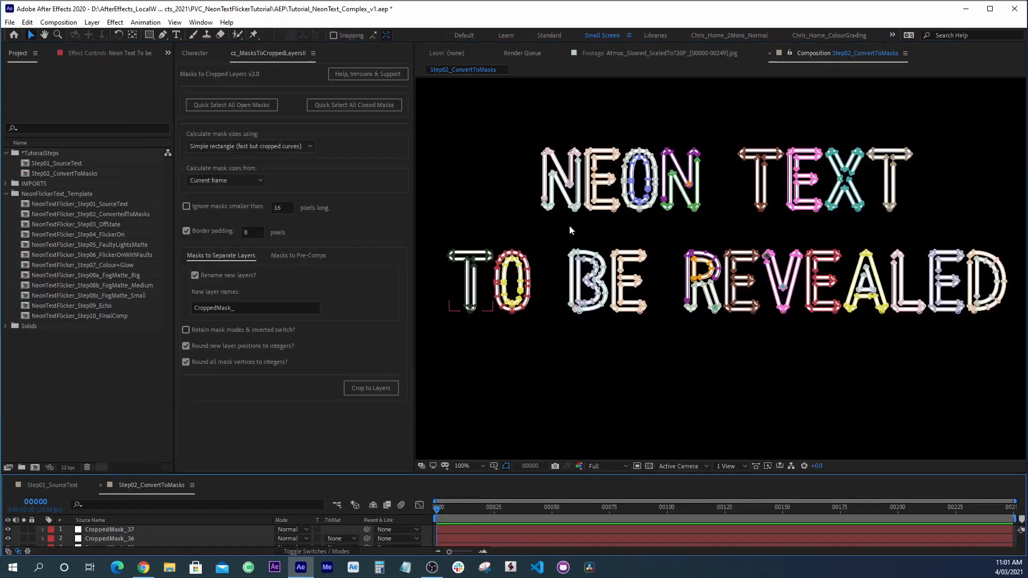
left_click(113, 531)
left_click(114, 537)
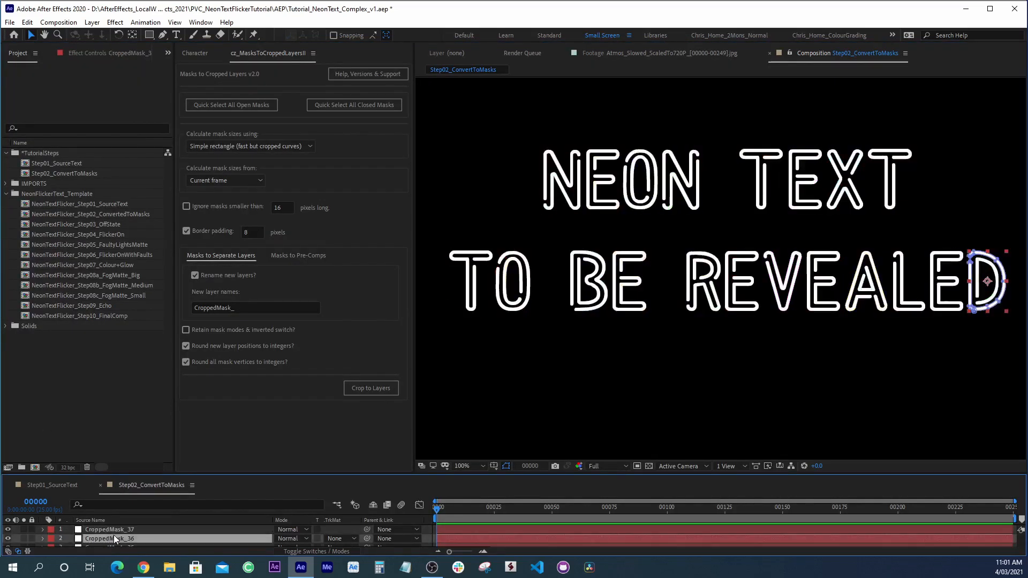
scroll(114, 533, "down", 5)
left_click(114, 539)
scroll(114, 539, "down", 5)
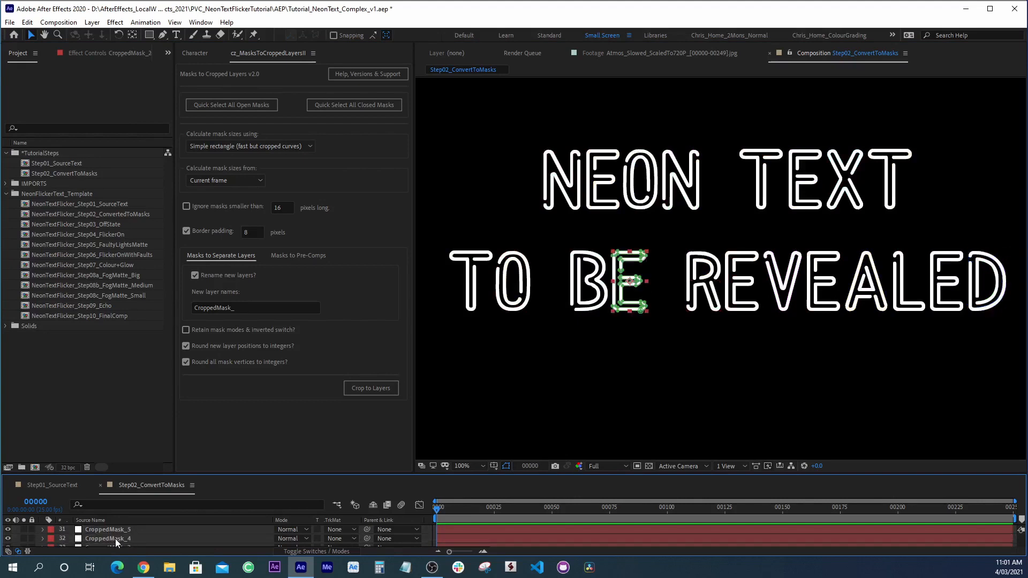
- Examine the full stack of CroppedMask layers in an enlarged timeline, from the topmost layer to the original outlines and text layers
scroll(112, 536, "down", 2)
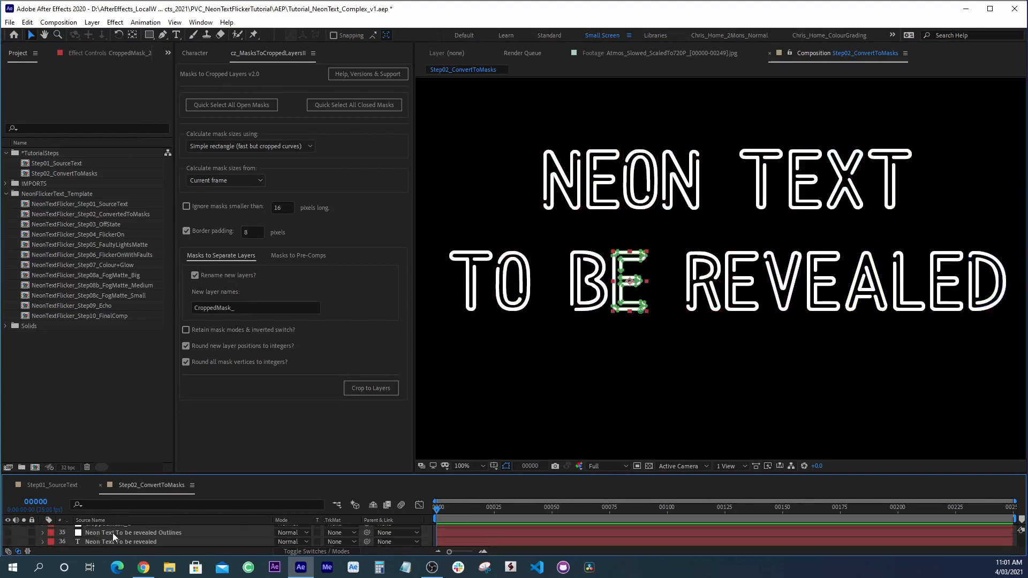
scroll(127, 541, "up", 1)
left_click(118, 533)
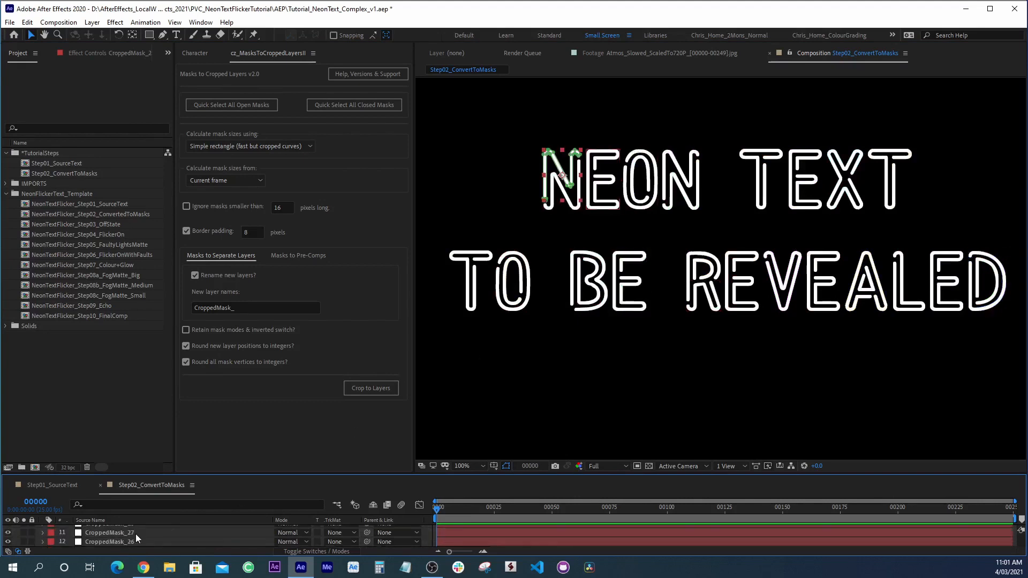
key("grave")
left_click(108, 396)
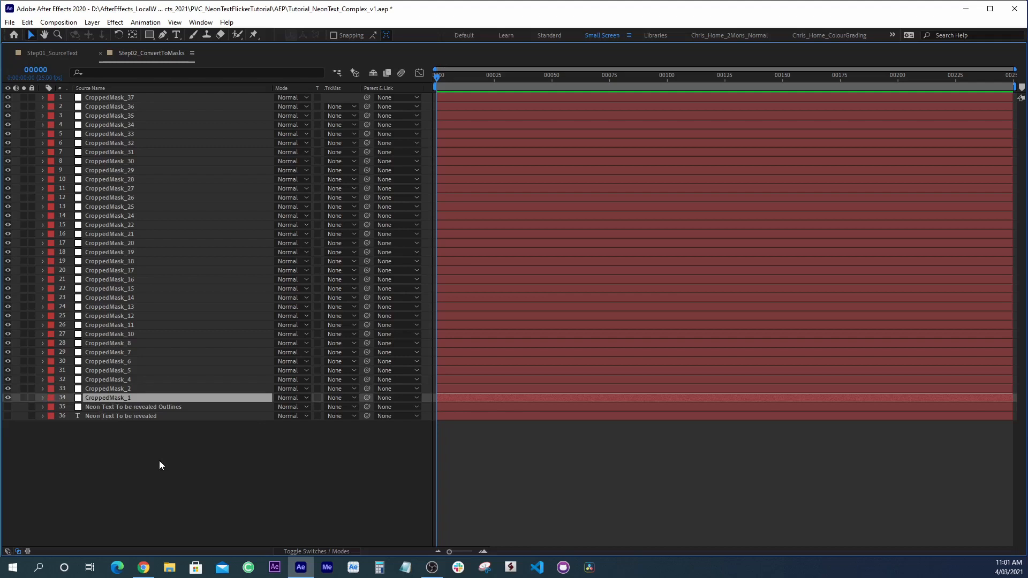
left_click(158, 477)
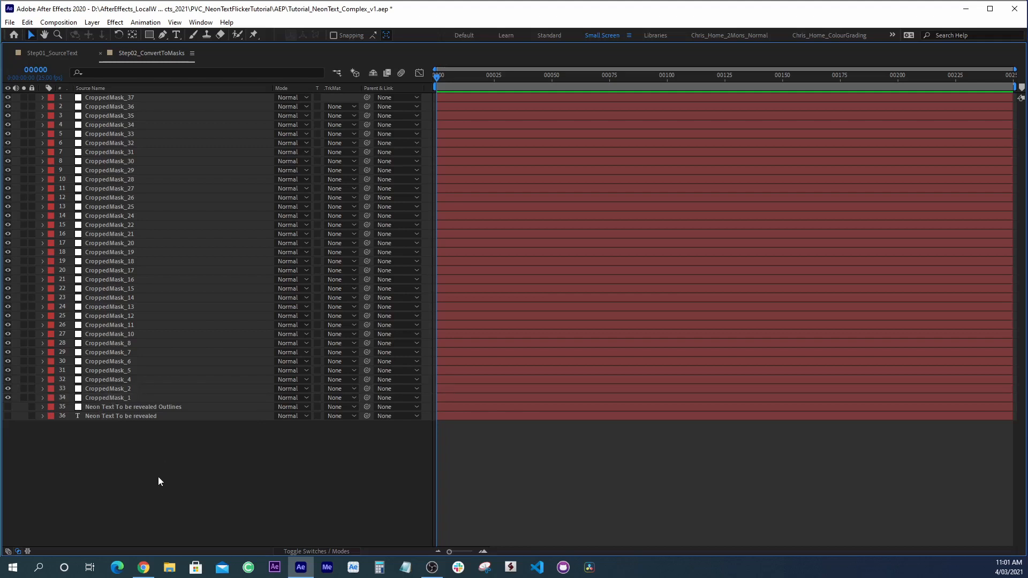
key("grave")
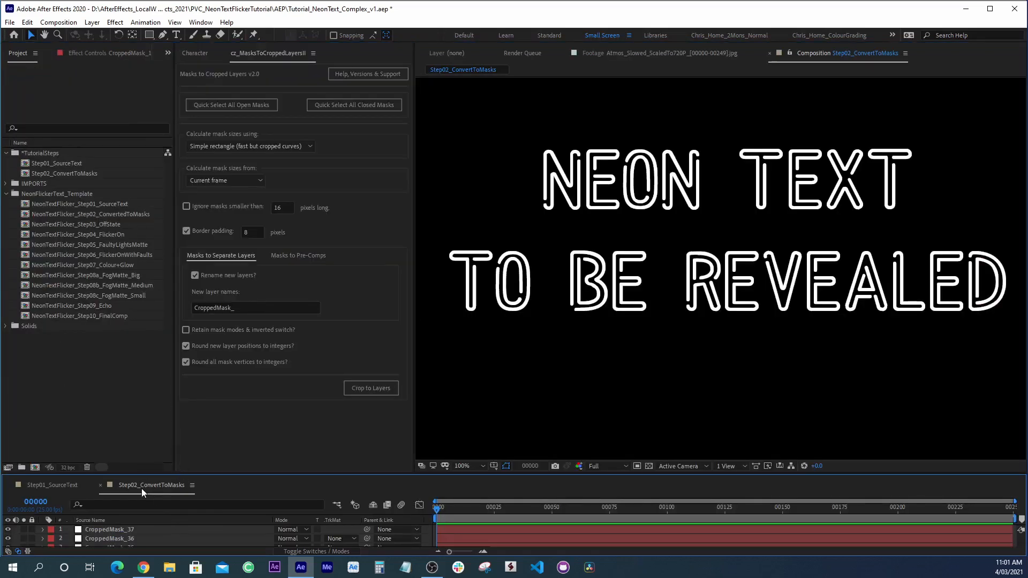
- Close all open compositions and create a new composition from Step01_SourceText
key("ctrl+shift+w")
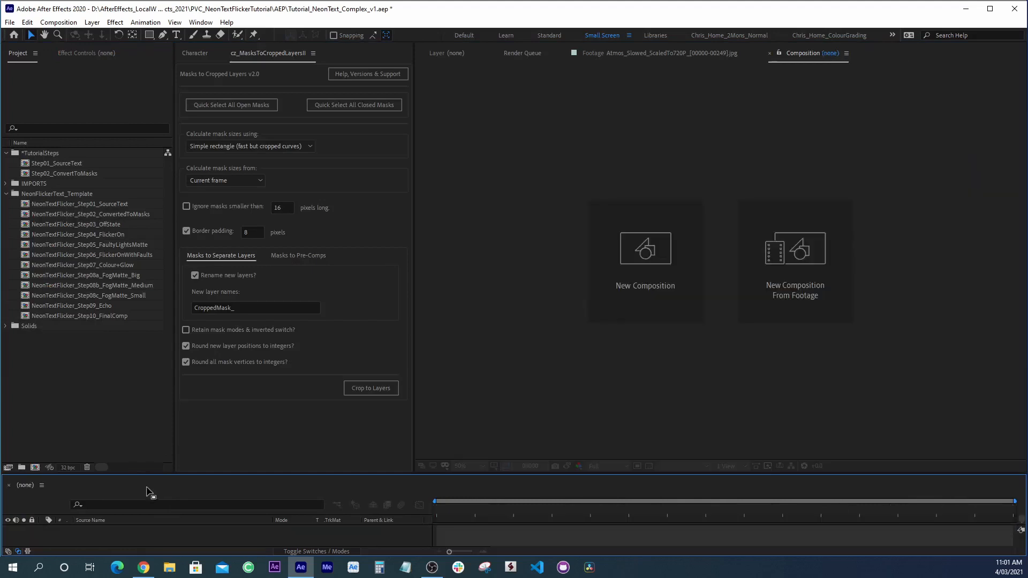
left_click(77, 225)
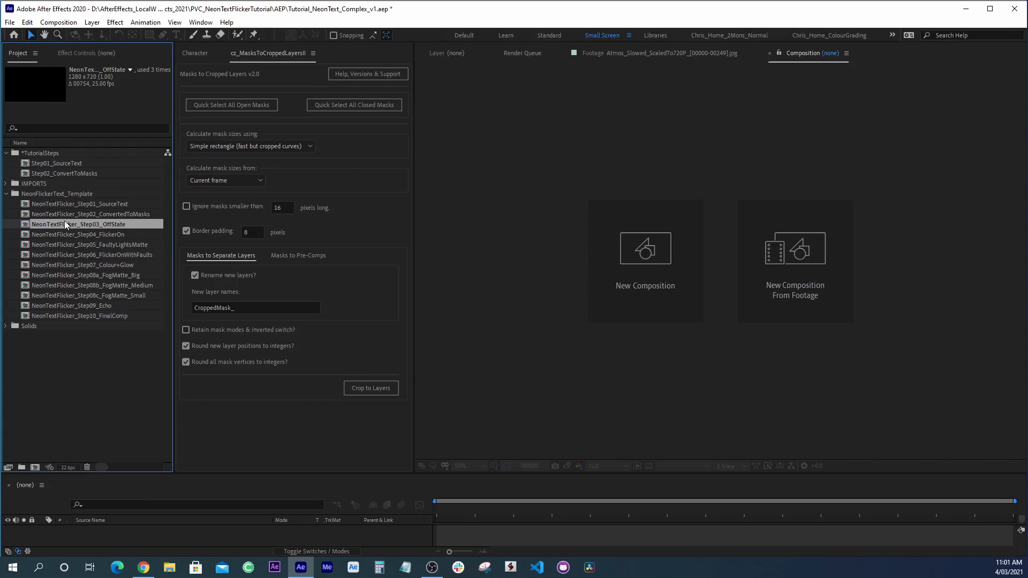
left_click(59, 163)
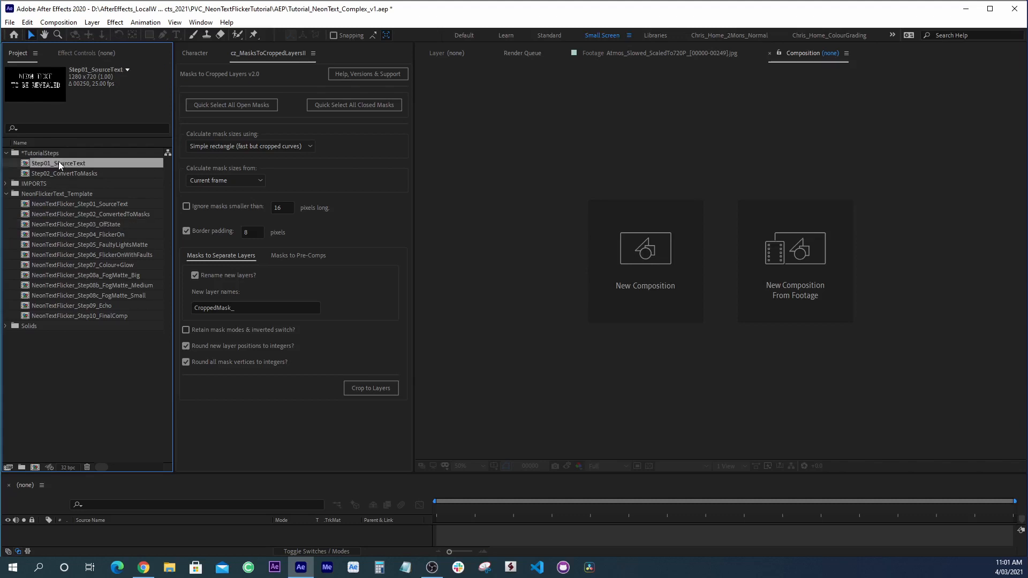
left_click_drag(59, 162, 35, 467)
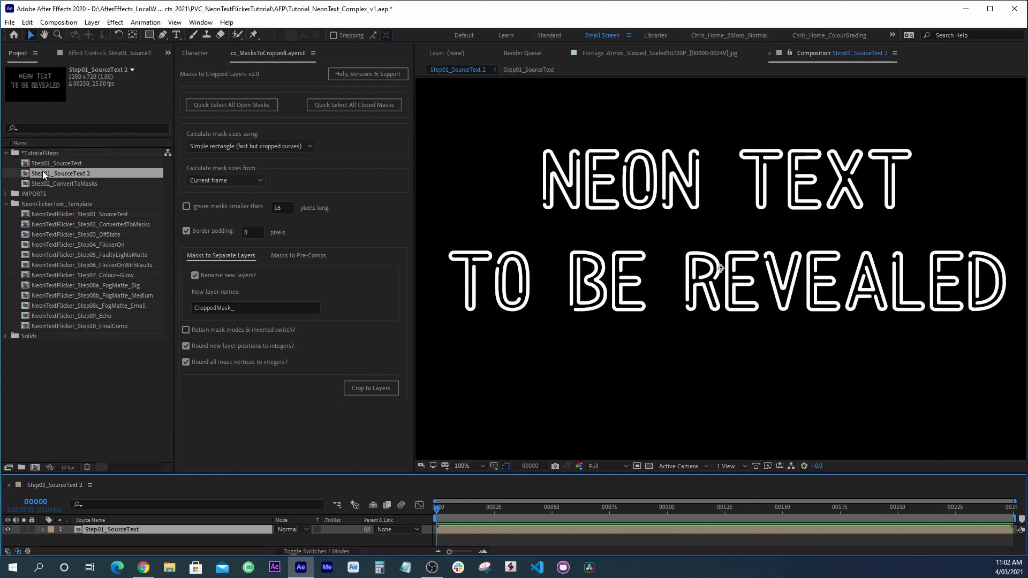
- Rename the new composition Step03_OffSTate and open it
key("Return")
left_click(43, 173)
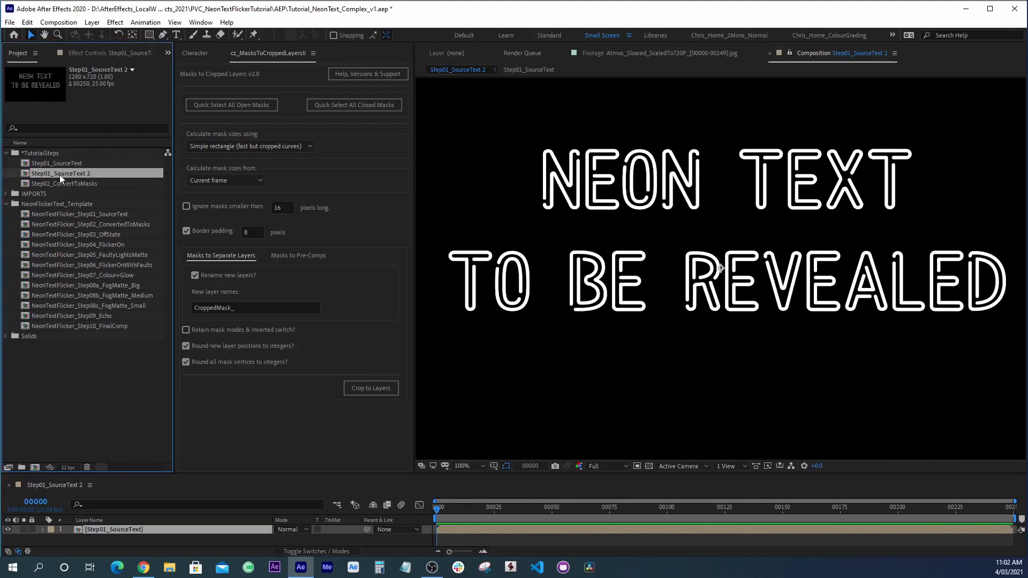
key("Return")
type("Ste")
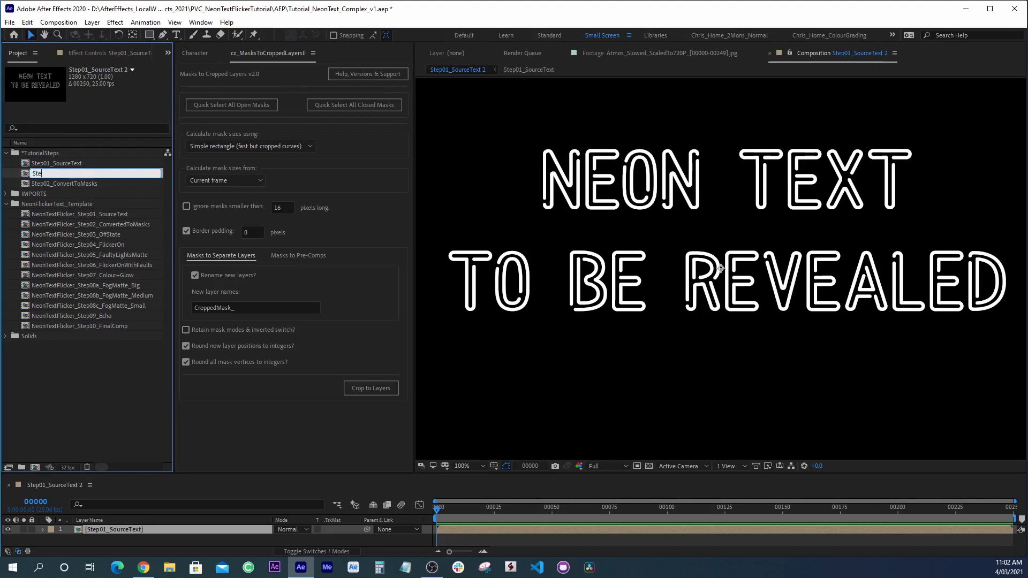
type("p03_OffSTate")
key("Return")
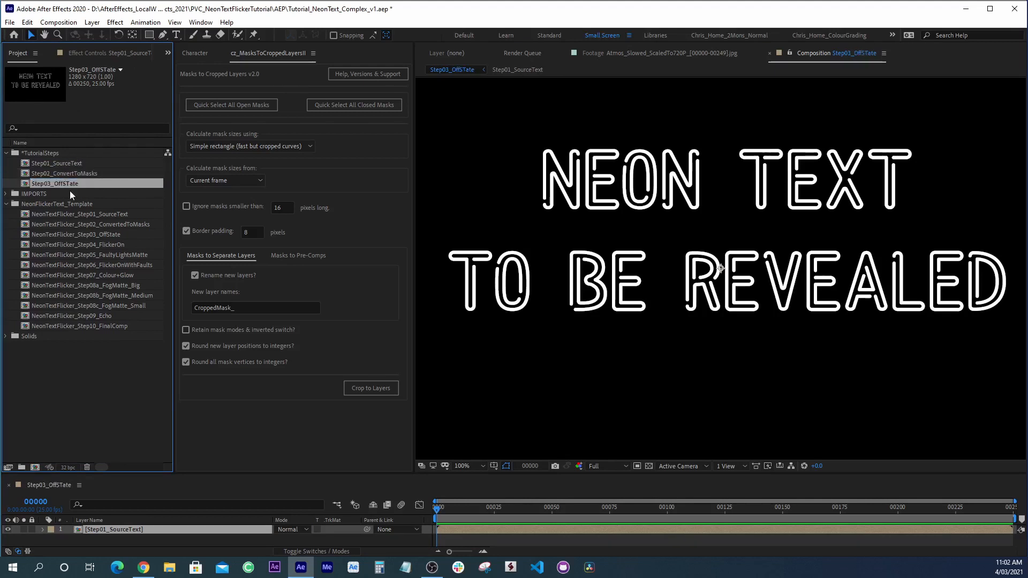
double_click(69, 183)
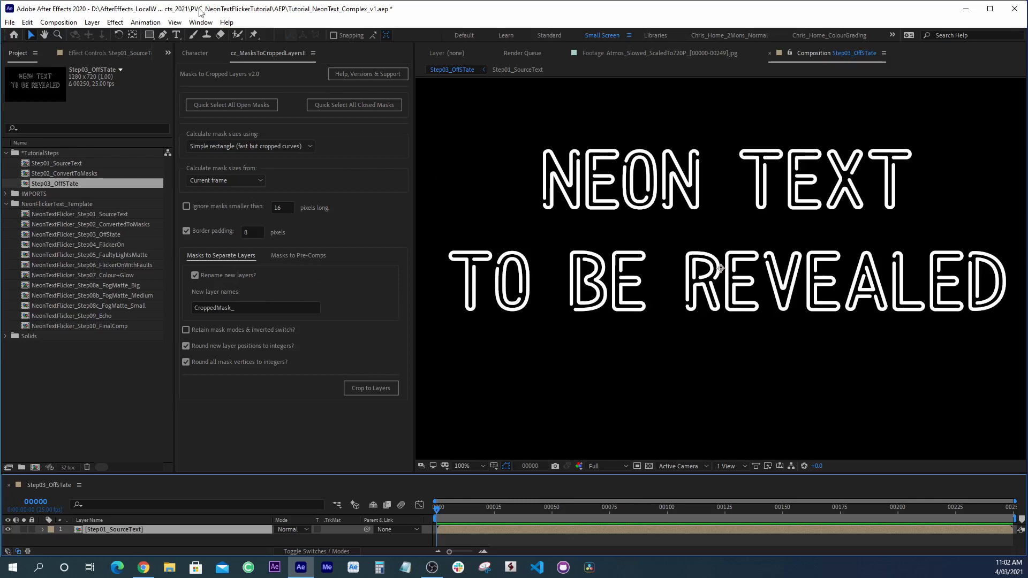
- Apply a Fill effect to the Step01_SourceText layer and set its color to dark grey
left_click(115, 23)
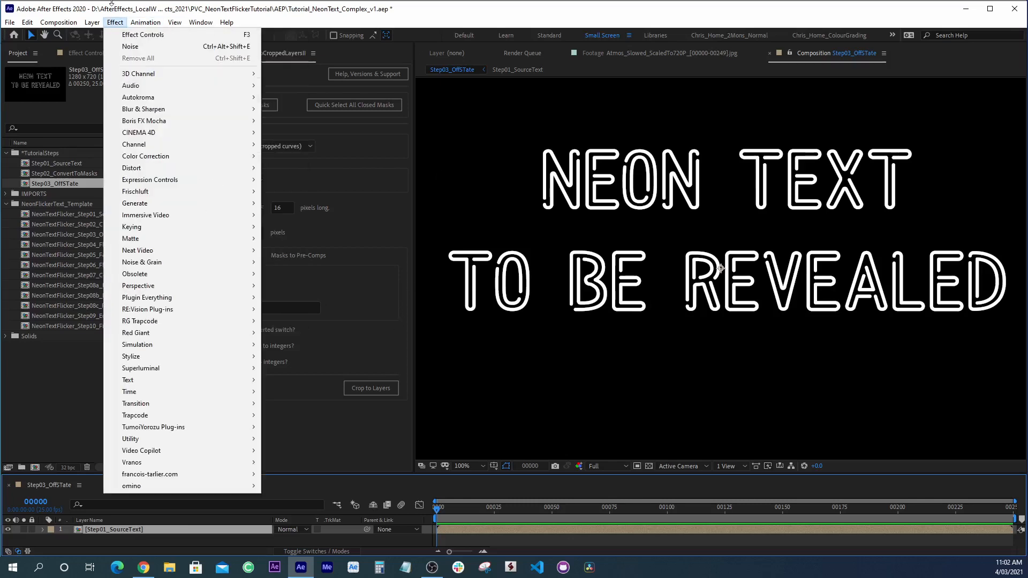
mouse_move(170, 204)
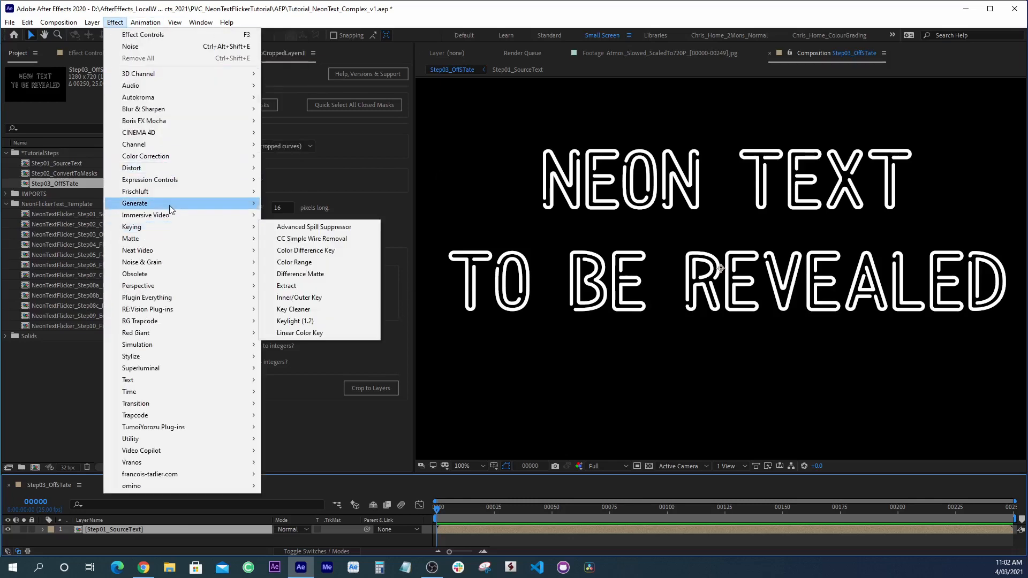
left_click(329, 380)
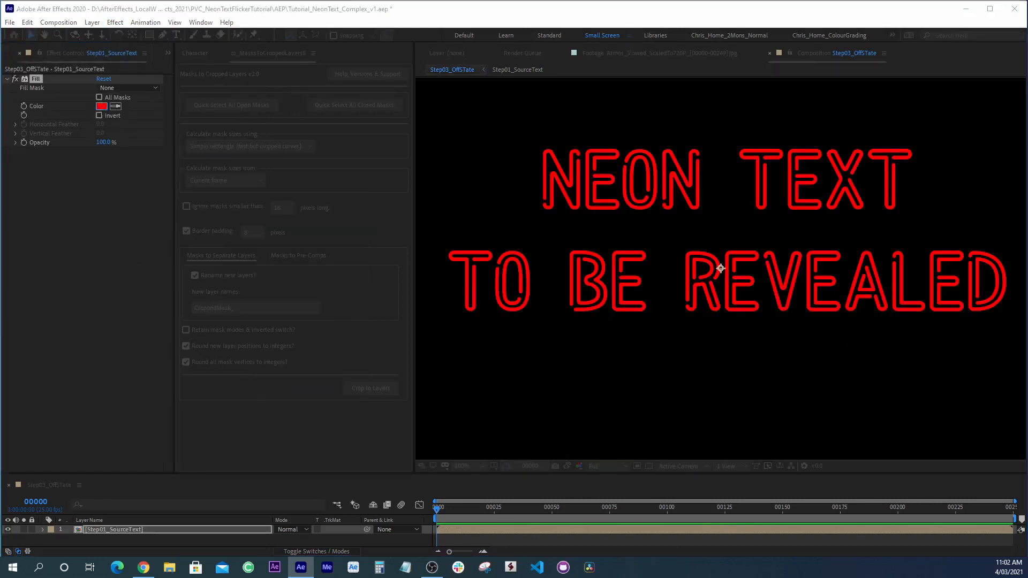
left_click_drag(510, 220, 377, 333)
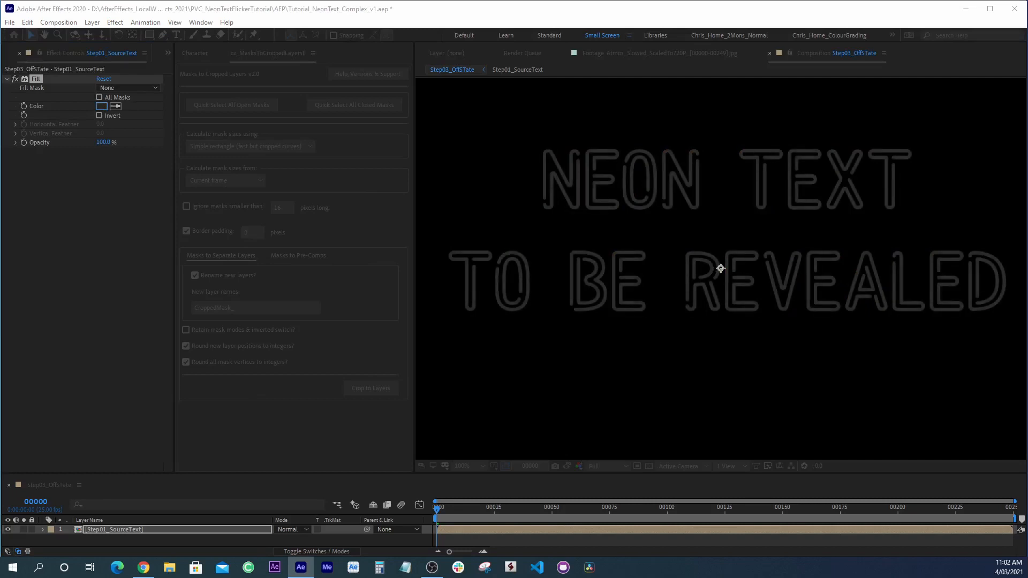
key("Return")
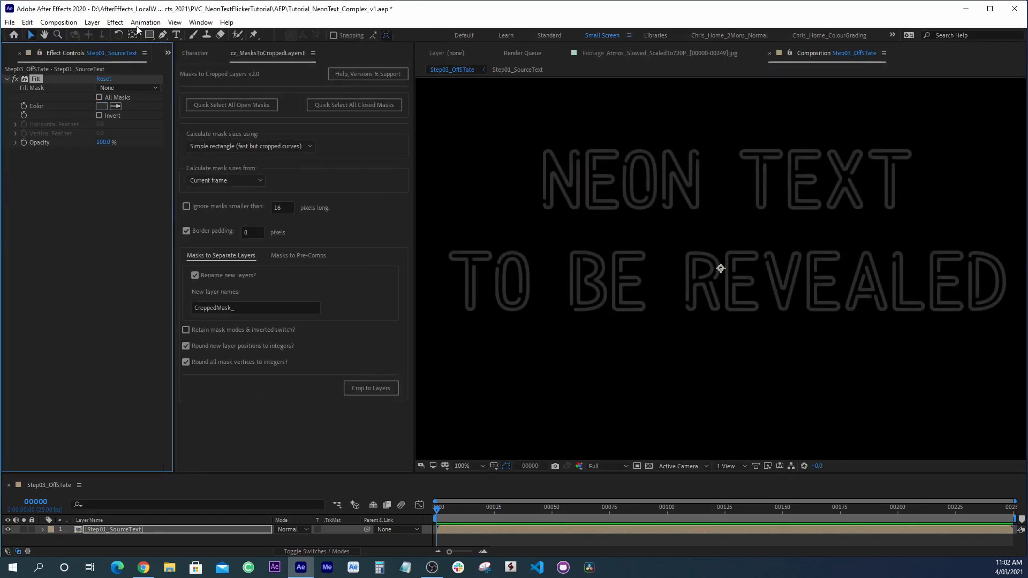
- Add a Bevel and Emboss layer style to the Step01_SourceText layer
left_click(91, 24)
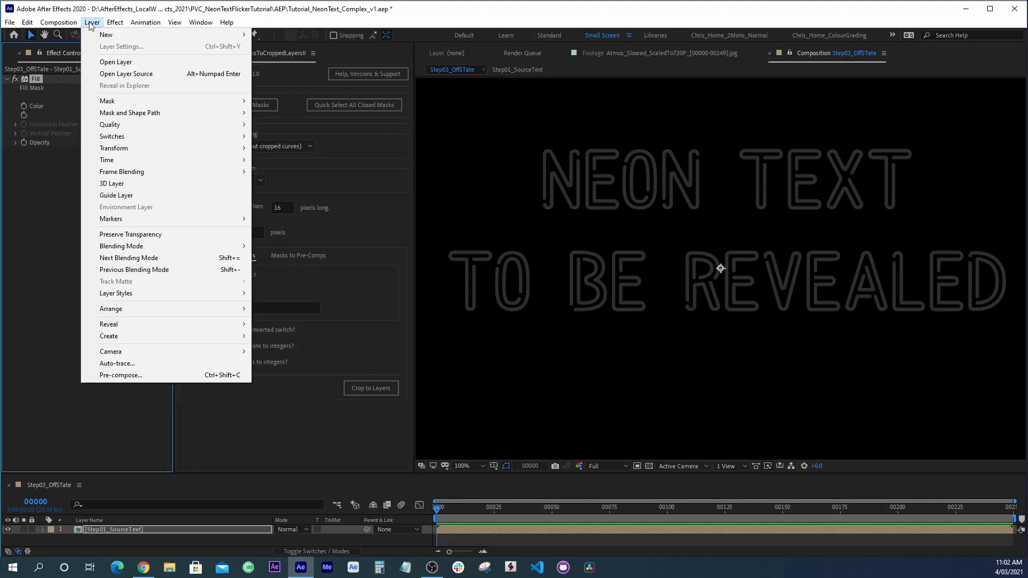
mouse_move(154, 293)
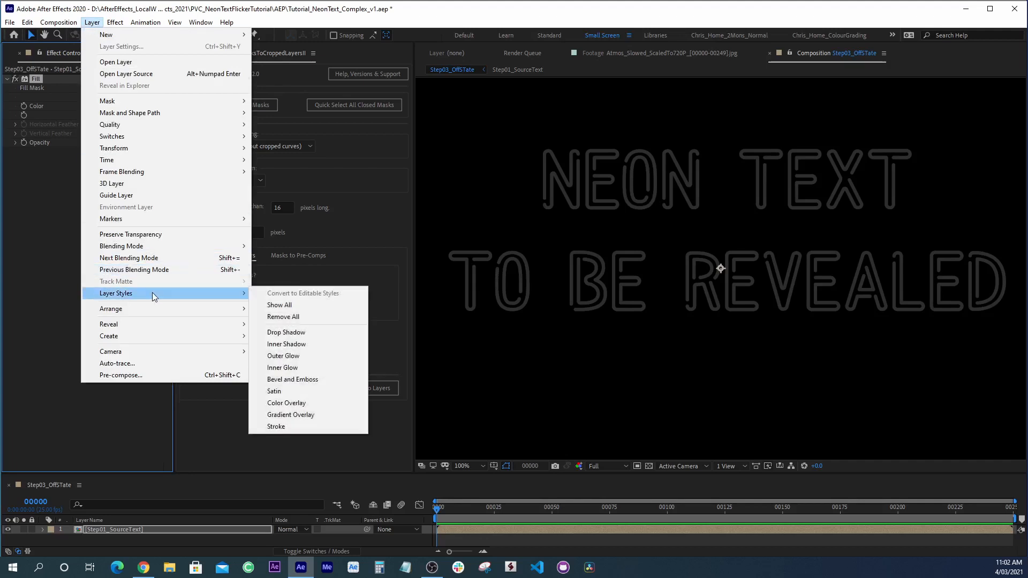
left_click(292, 379)
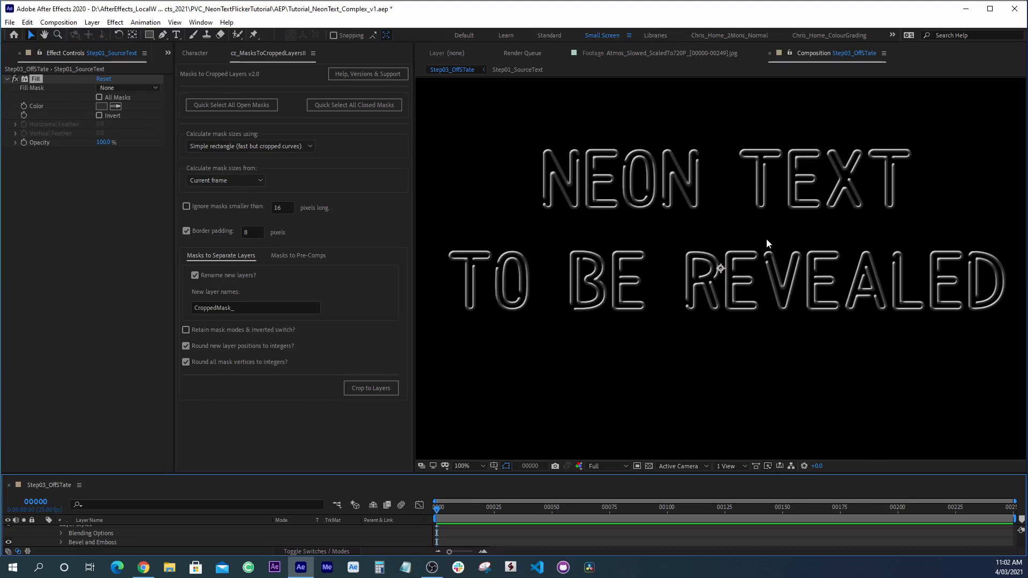
- Open the NeonTextFlicker_Step03_OffState template composition and reveal the modified properties of its source text layer
left_click(167, 54)
left_click(192, 66)
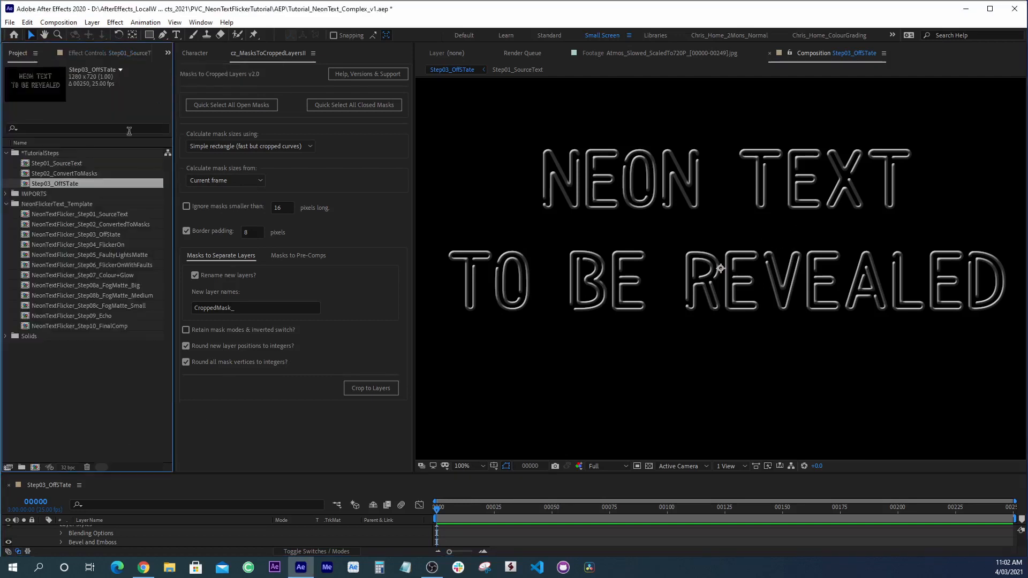
left_click(83, 235)
double_click(82, 235)
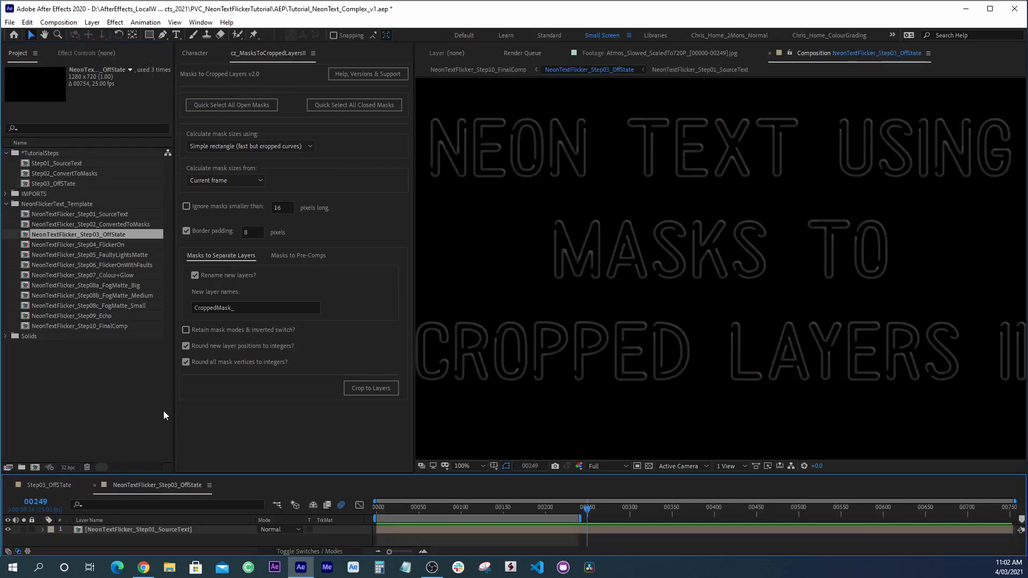
left_click(185, 530)
key("grave")
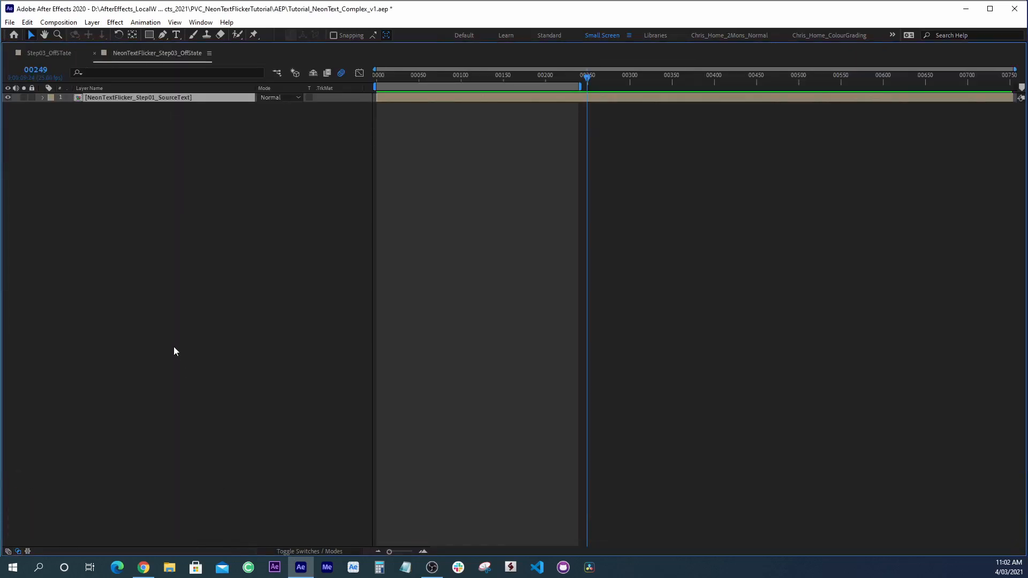
key("u")
key("u")
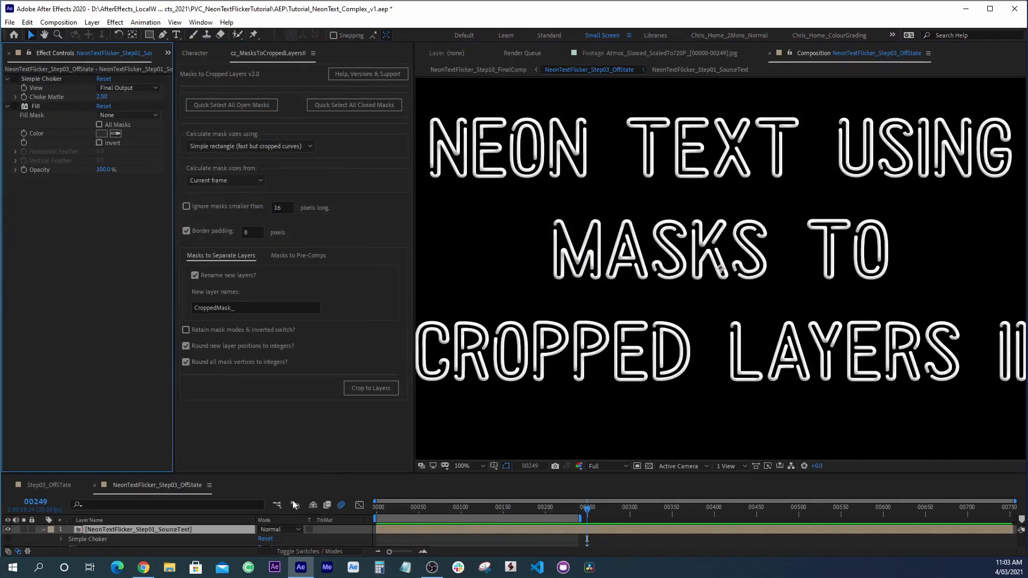
- Reveal the template text layer's modified properties again and turn off its layer styles
scroll(184, 534, "down", 1)
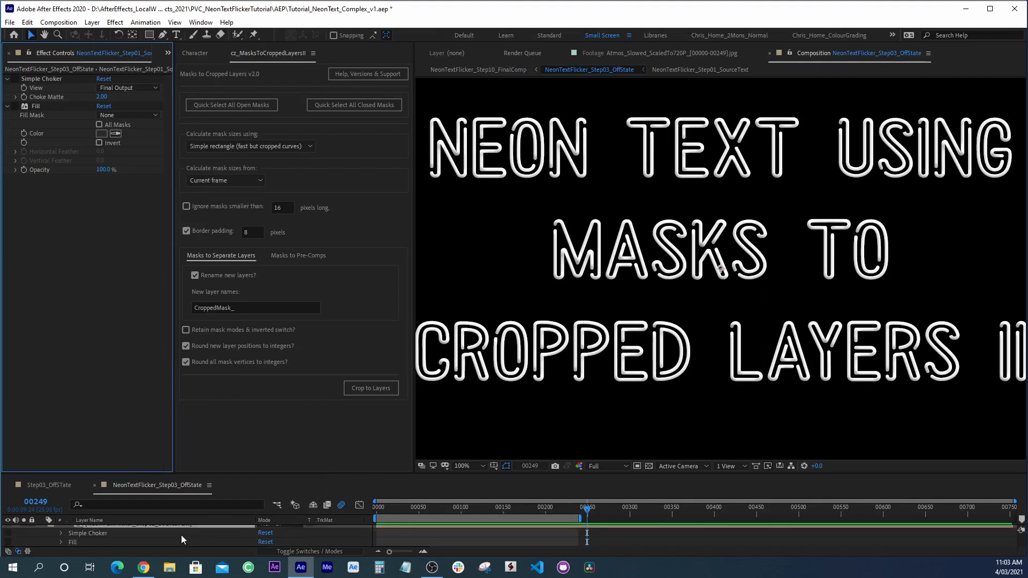
key("grave")
key("u")
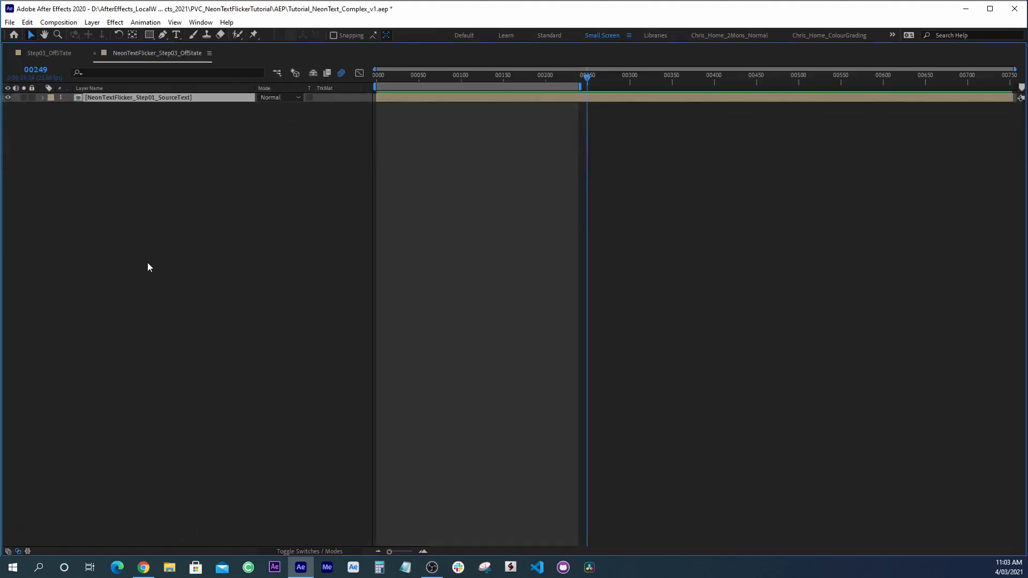
key("u")
key("u")
left_click(8, 162)
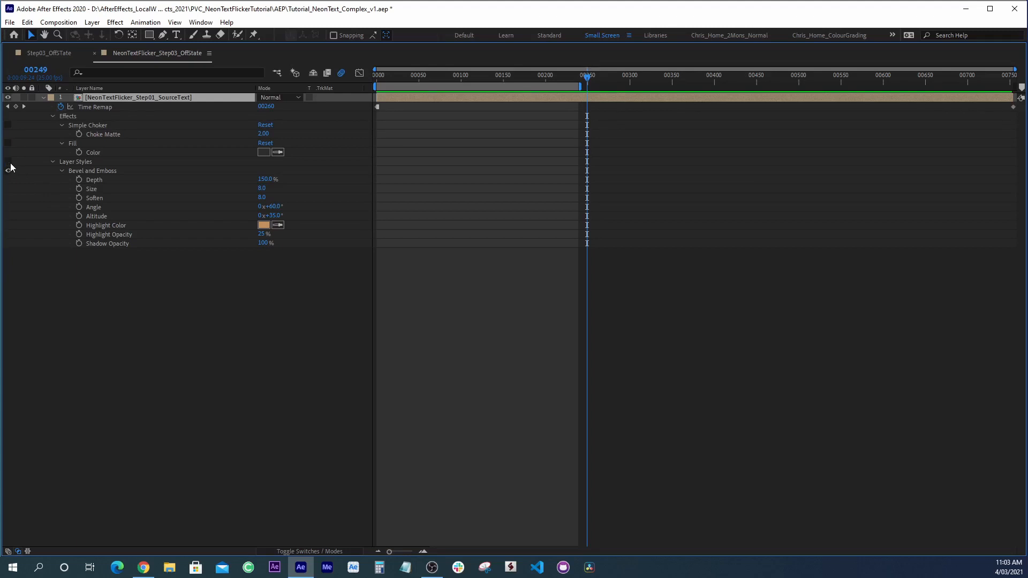
left_click(131, 340)
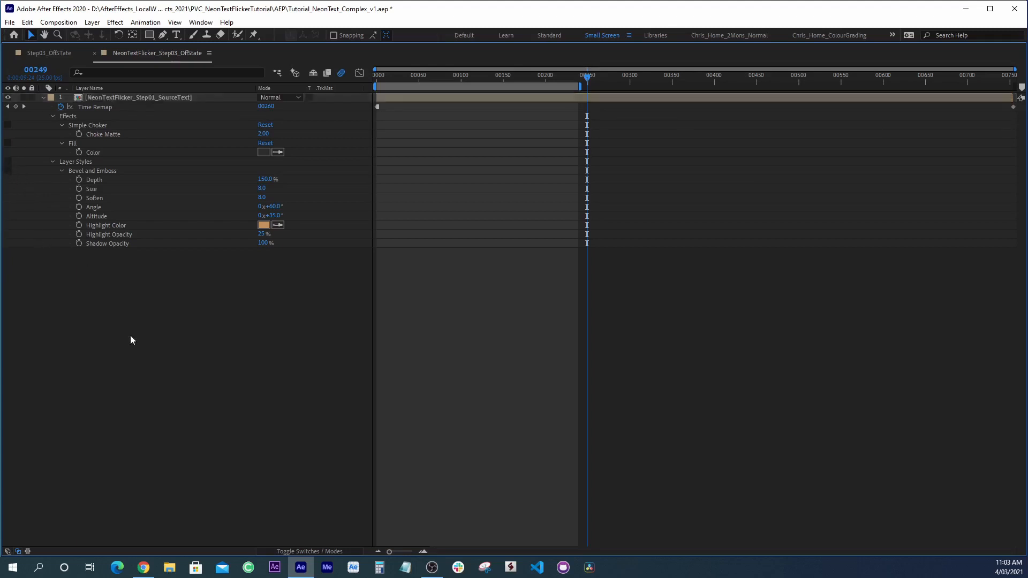
key("grave")
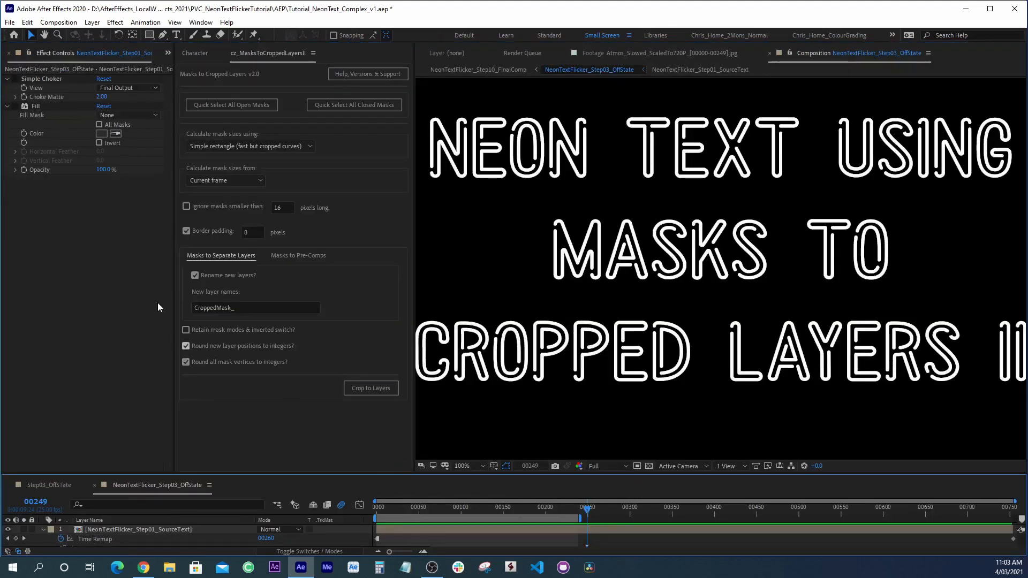
- Enable the Simple Choker and Fill effects on the template text layer and collapse their settings
left_click(35, 80)
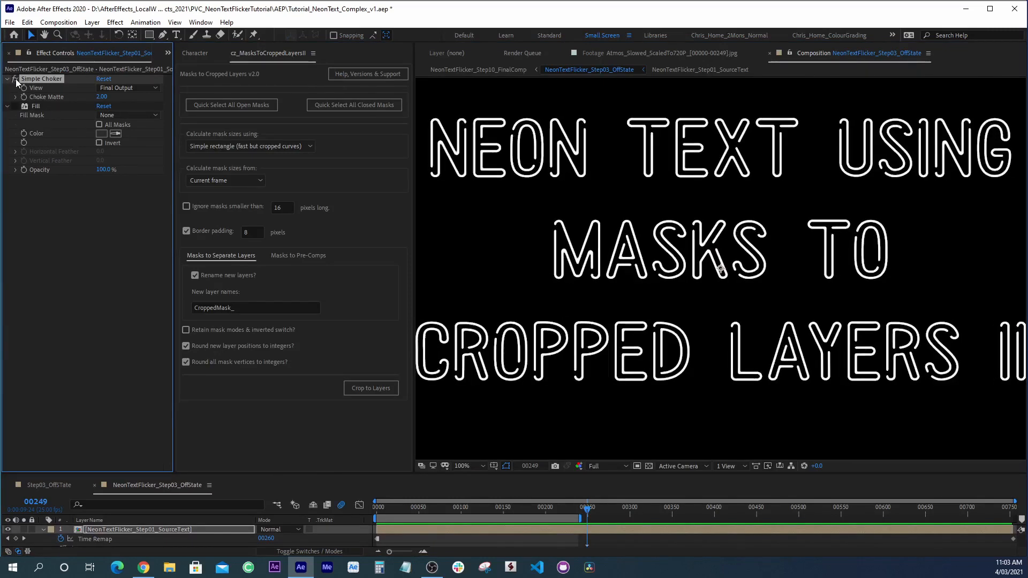
left_click(15, 106)
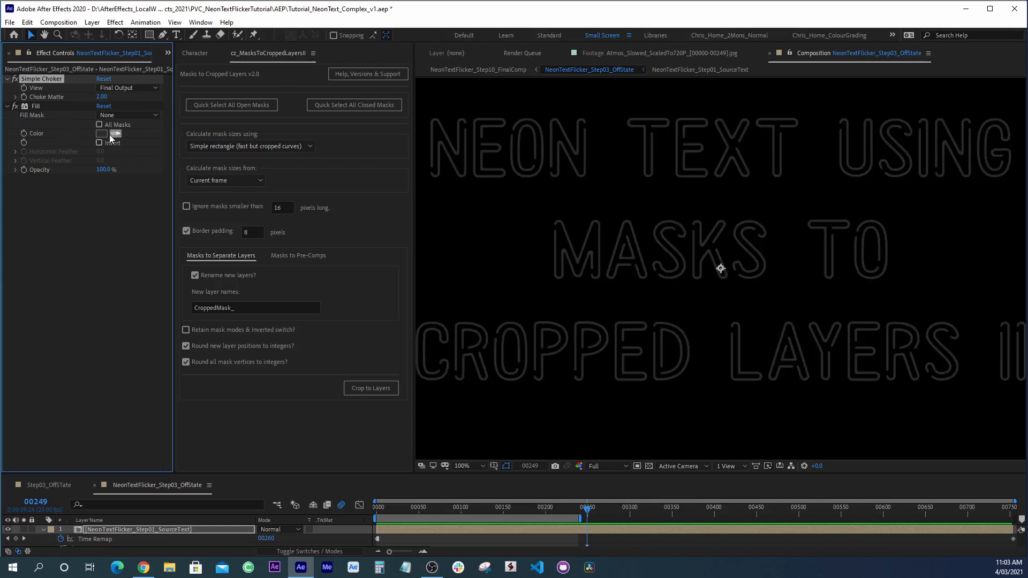
left_click(8, 78)
left_click(7, 88)
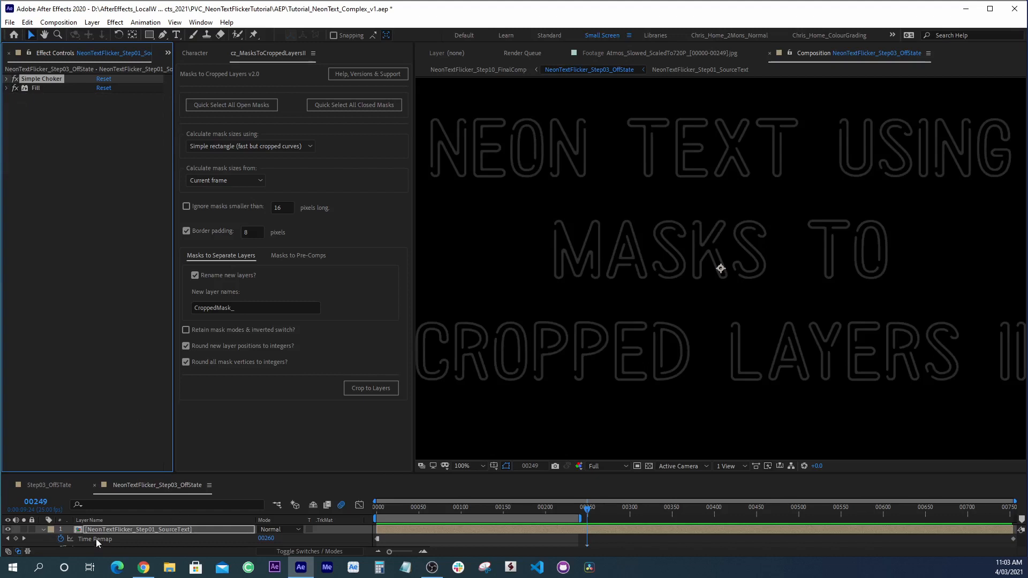
- Turn the template text layer's layer styles back on, including Bevel and Emboss, and enlarge the timeline to show them
key("grave")
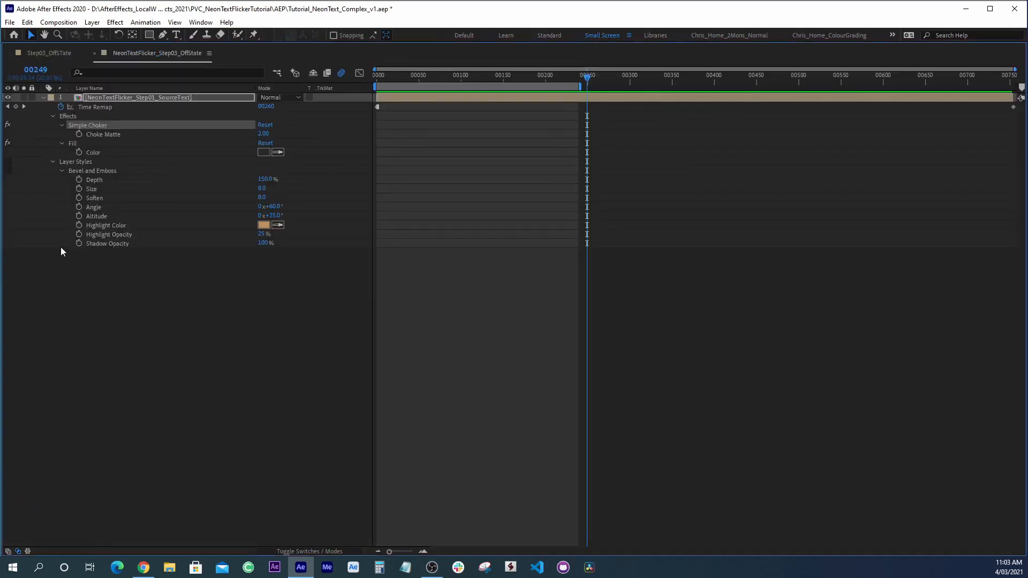
left_click(70, 143)
left_click(78, 162)
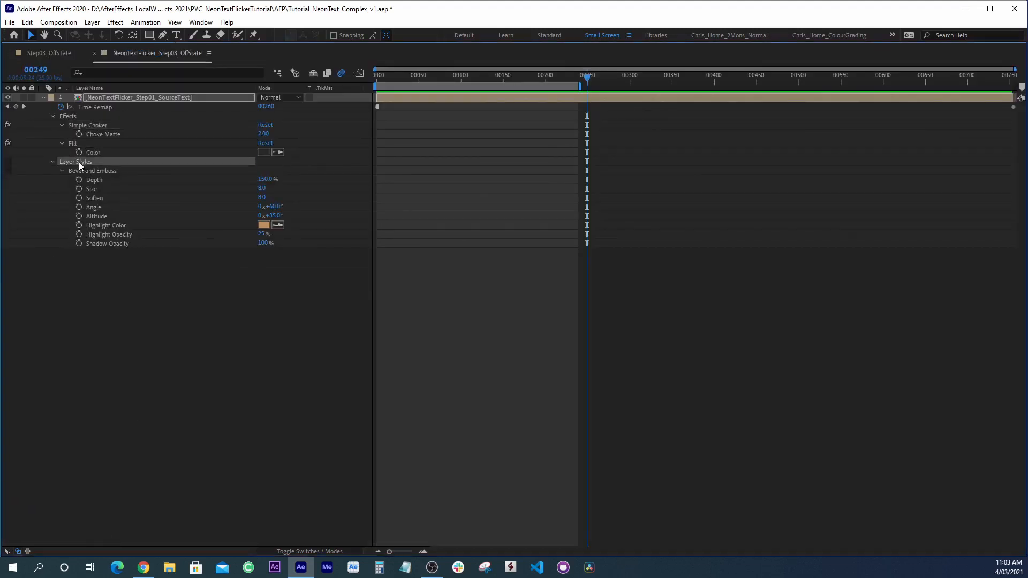
left_click(9, 162)
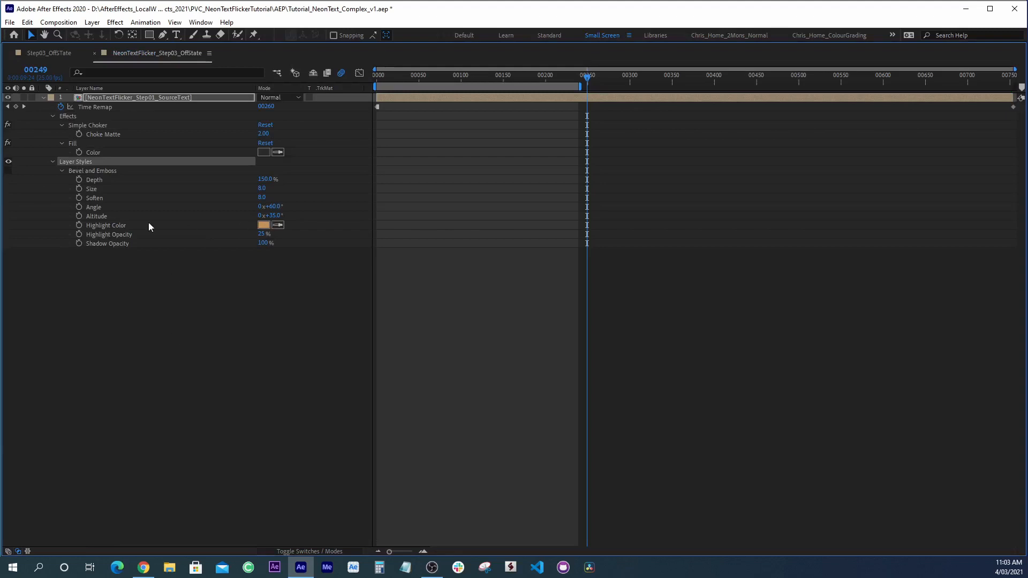
key("grave")
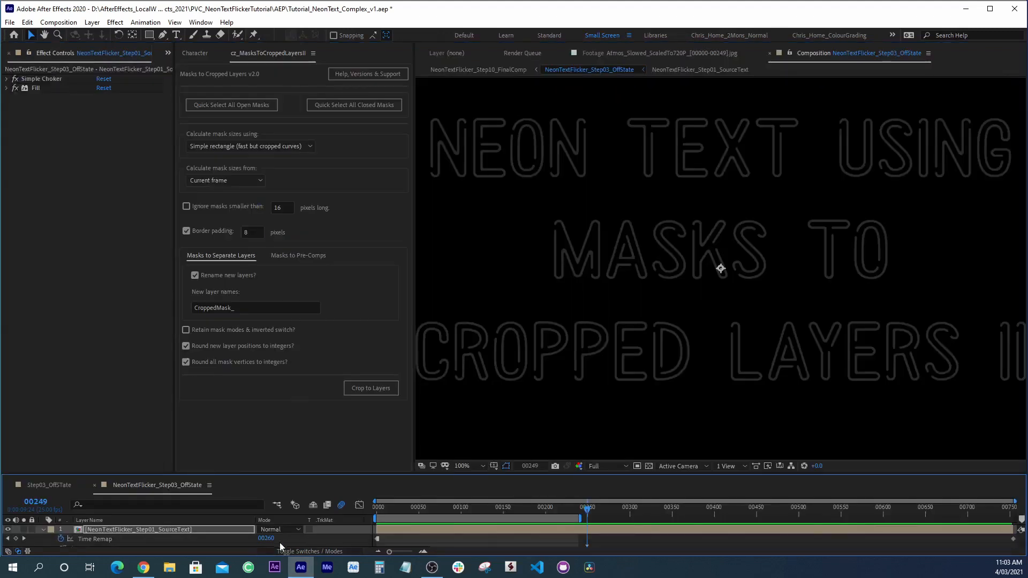
scroll(154, 535, "up", 3)
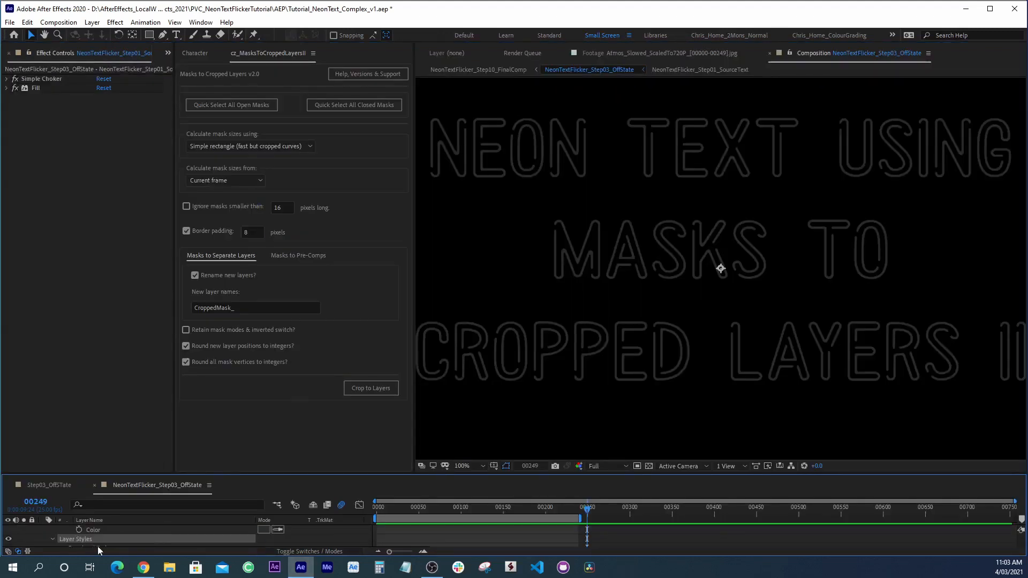
left_click_drag(193, 474, 195, 434)
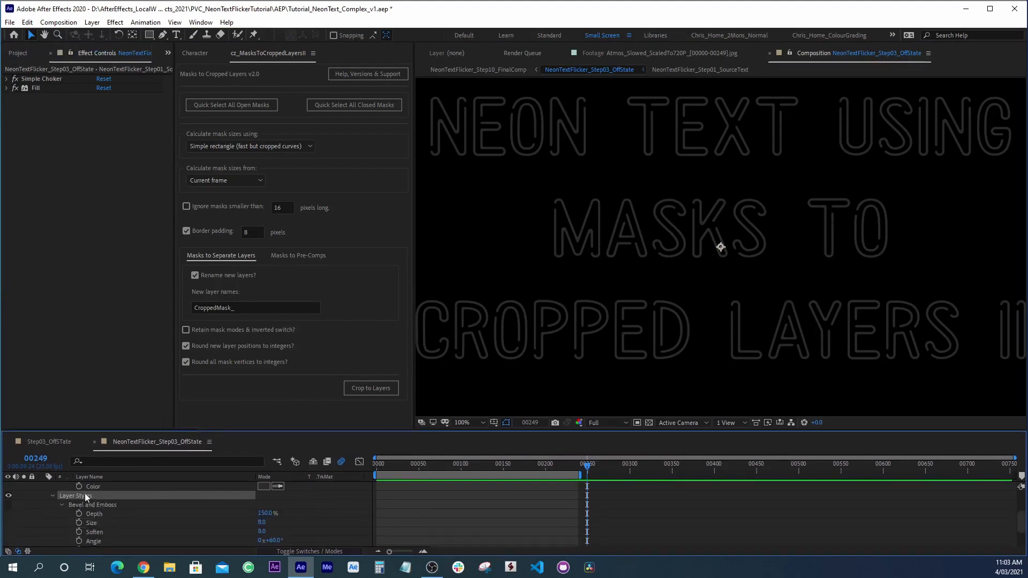
left_click(7, 505)
left_click(7, 506)
- Try a different Bevel and Emboss angle on the template text, and undo the change
scroll(287, 519, "down", 1)
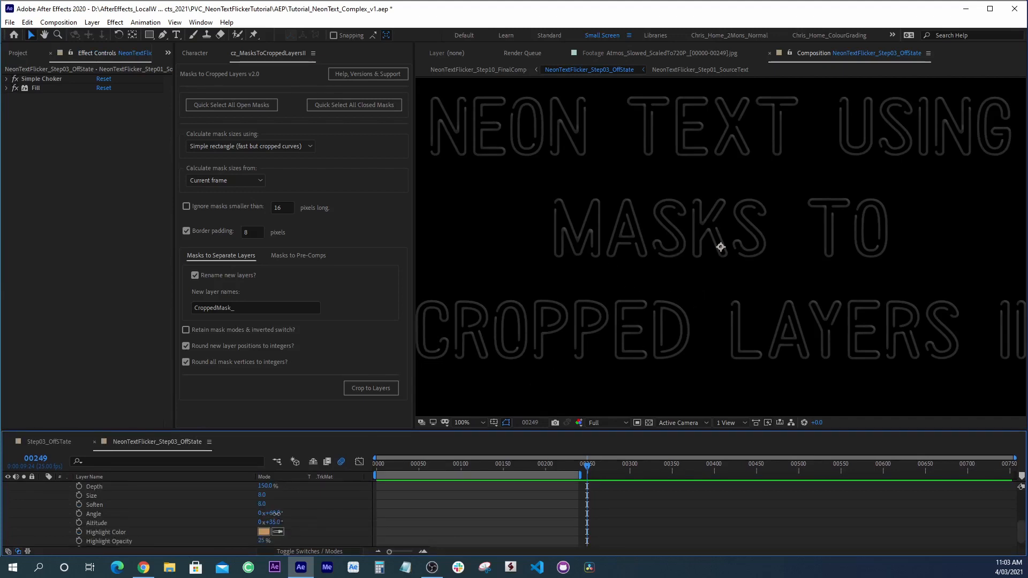
left_click_drag(281, 515, 307, 526)
key("ctrl+z")
left_click_drag(568, 430, 569, 458)
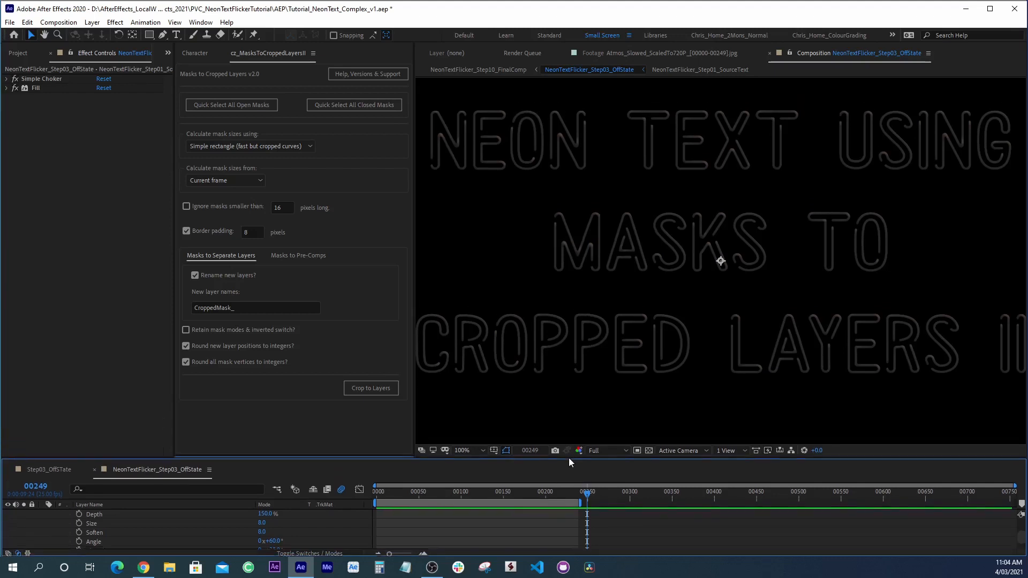
scroll(584, 221, "down", 1)
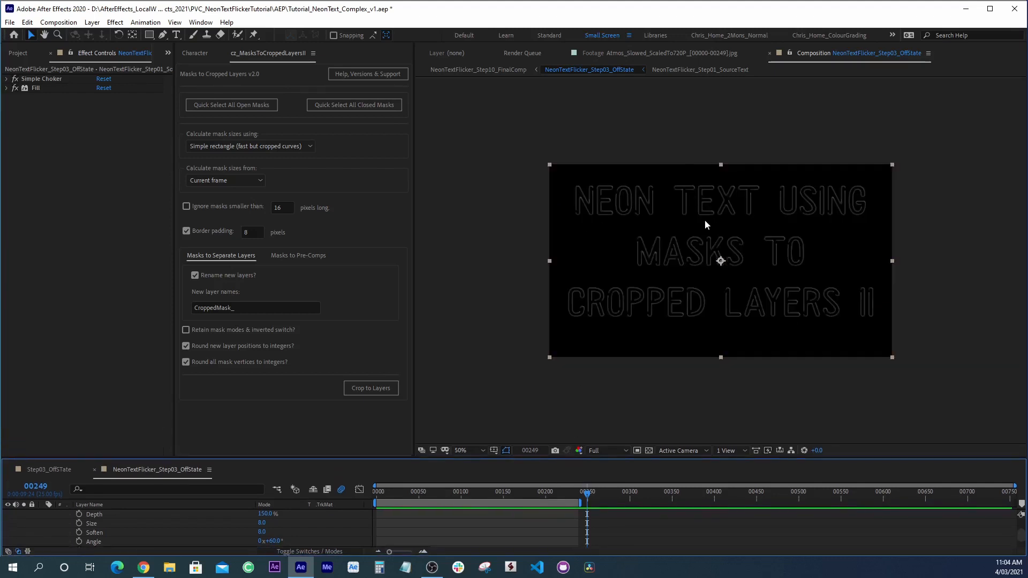
scroll(704, 219, "up", 1)
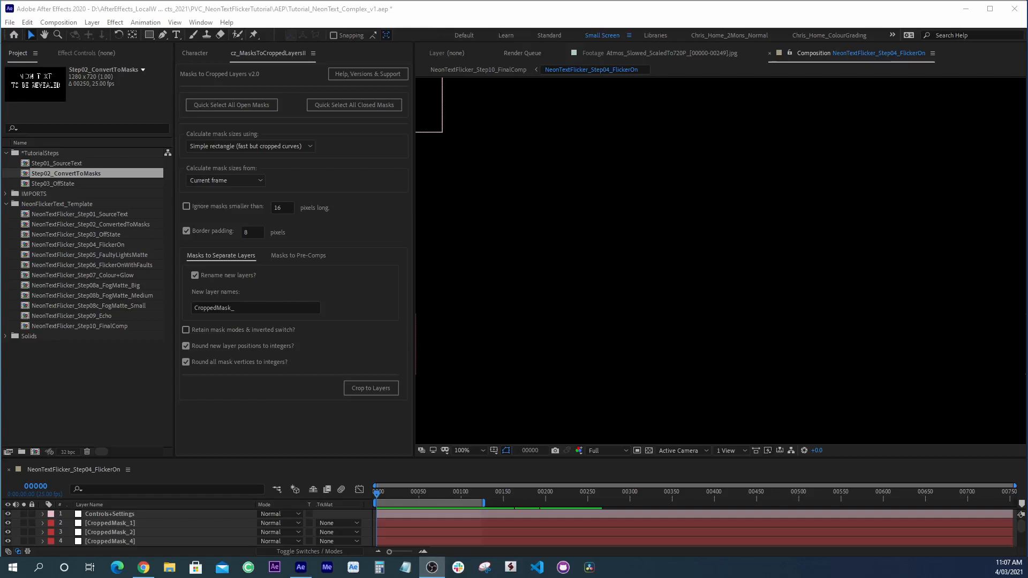
- Duplicate the Step02_ConvertToMasks composition and rename the copy Step04_FlickerOnAnimation
left_click(65, 172)
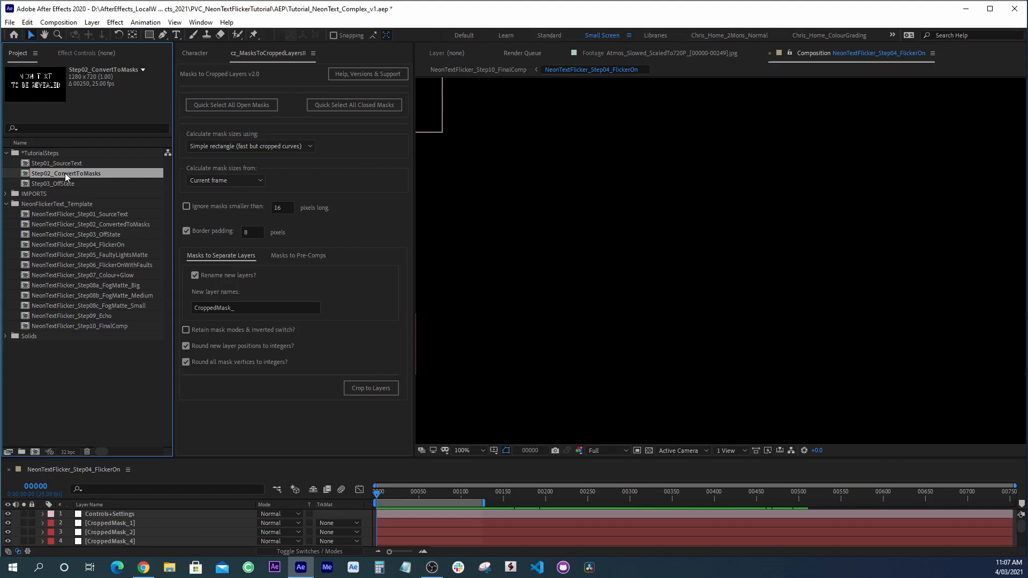
double_click(66, 173)
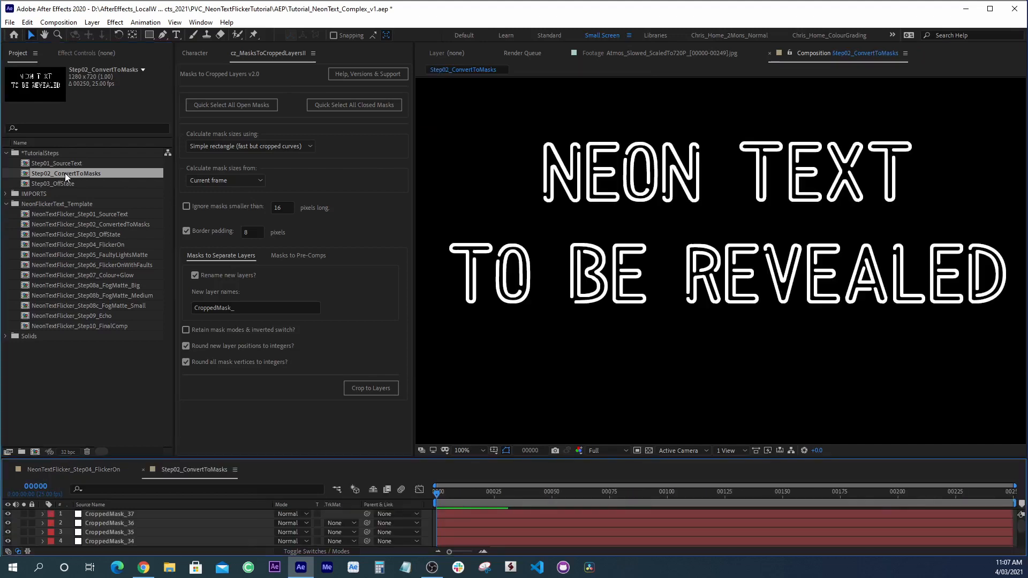
key("ctrl+d")
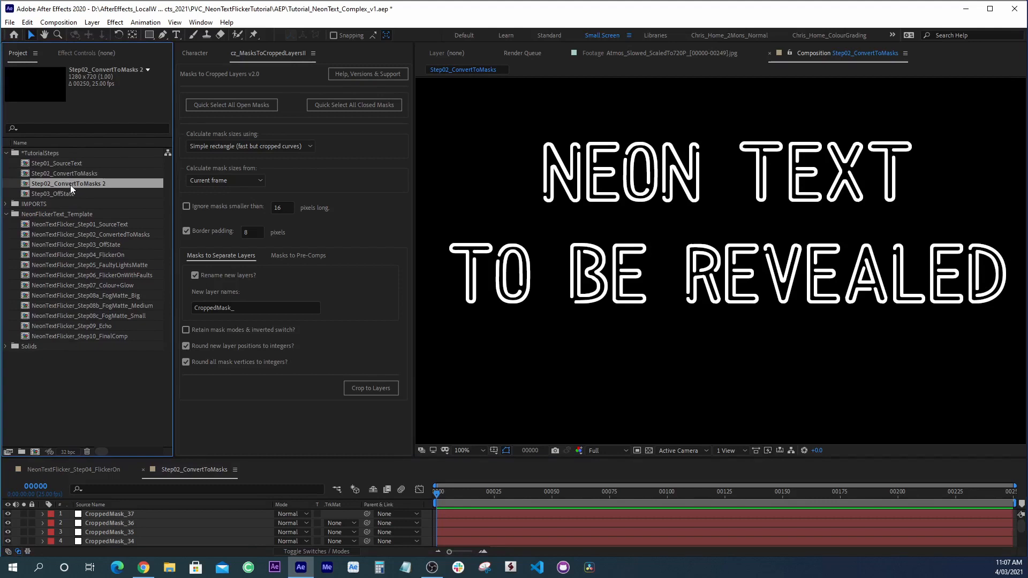
key("Return")
type("0")
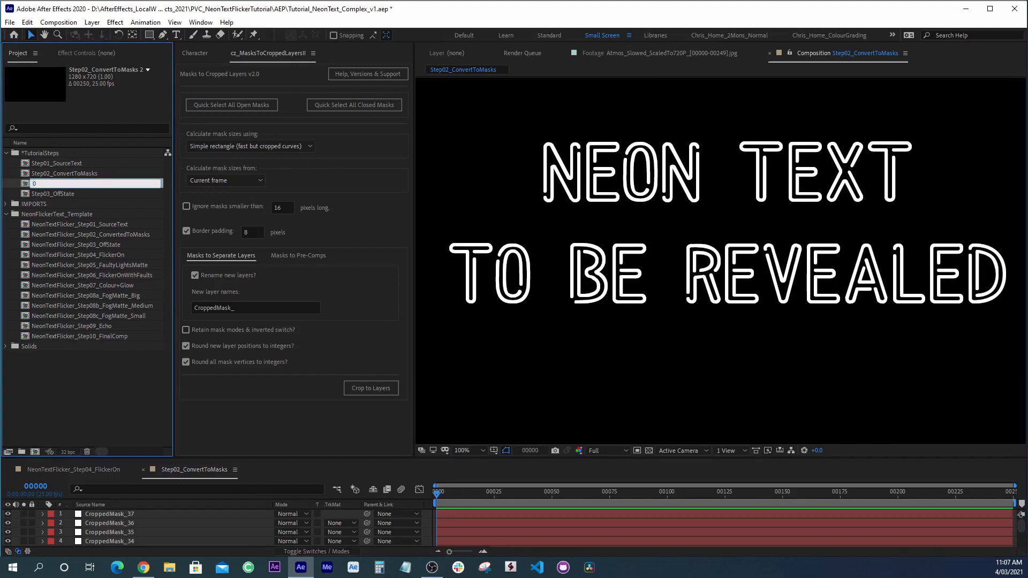
type("tep04_Flo")
key("BackSpace")
type("ickerOnAnimation")
key("Return")
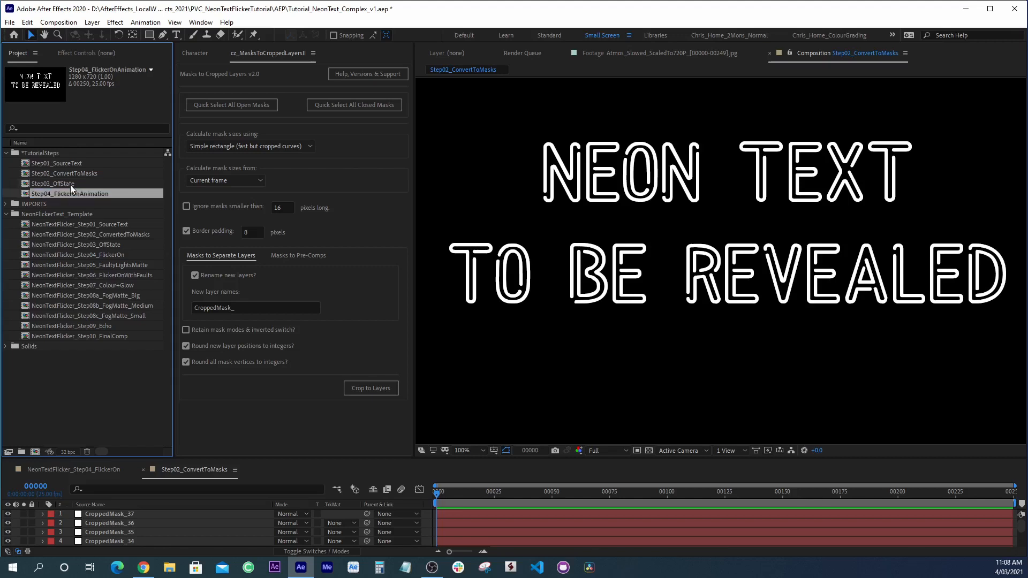
- Open Step04_FlickerOnAnimation and delete the original text layer and its outlines layer, keeping only the cropped mask layers
double_click(74, 195)
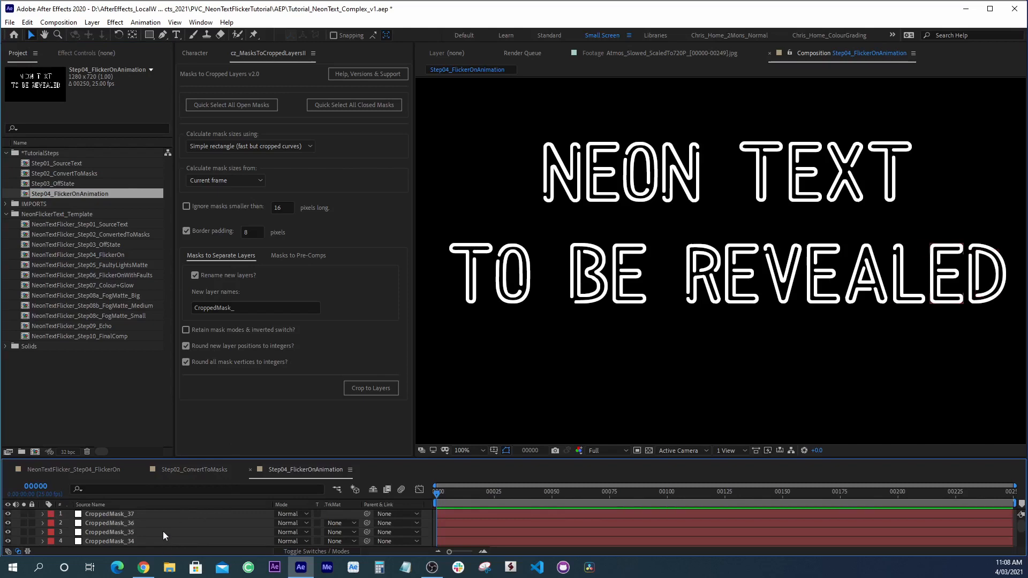
key("grave")
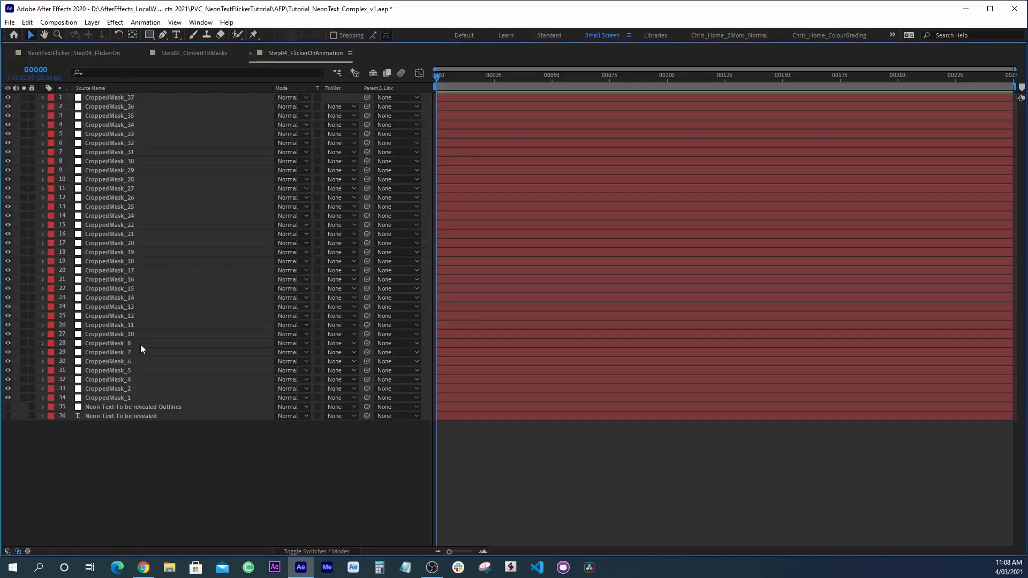
left_click_drag(137, 444, 144, 405)
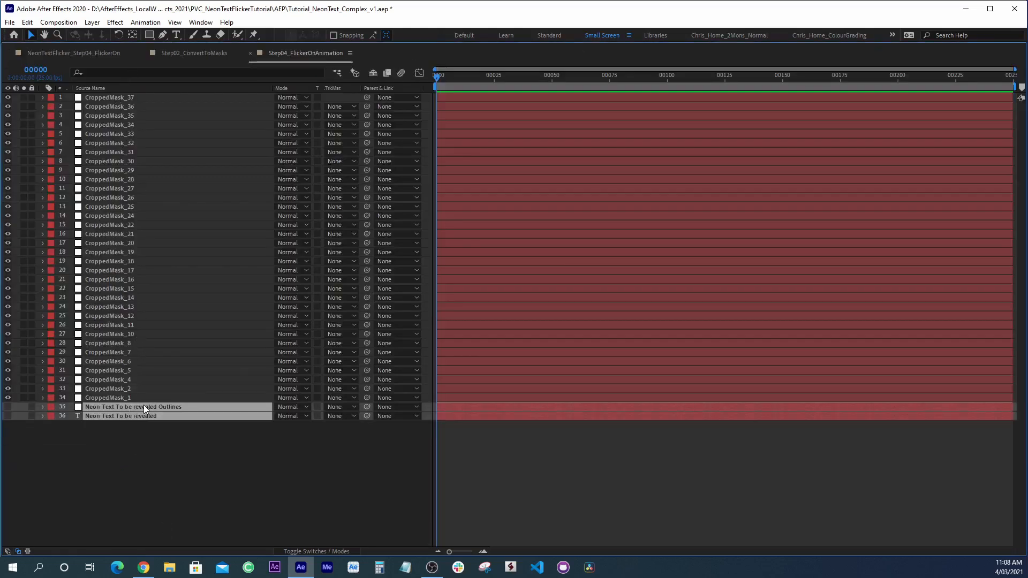
key("Delete")
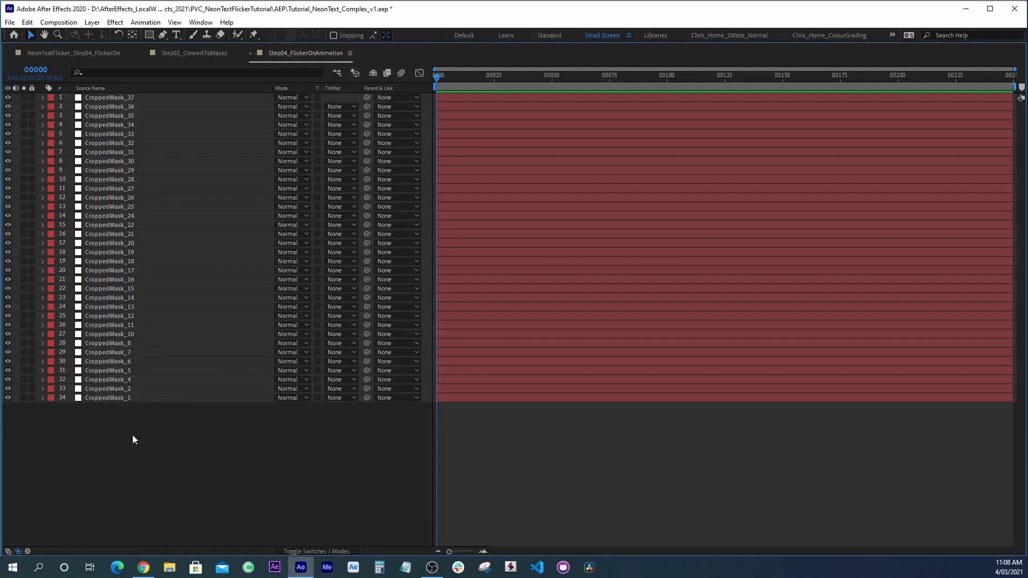
key("grave")
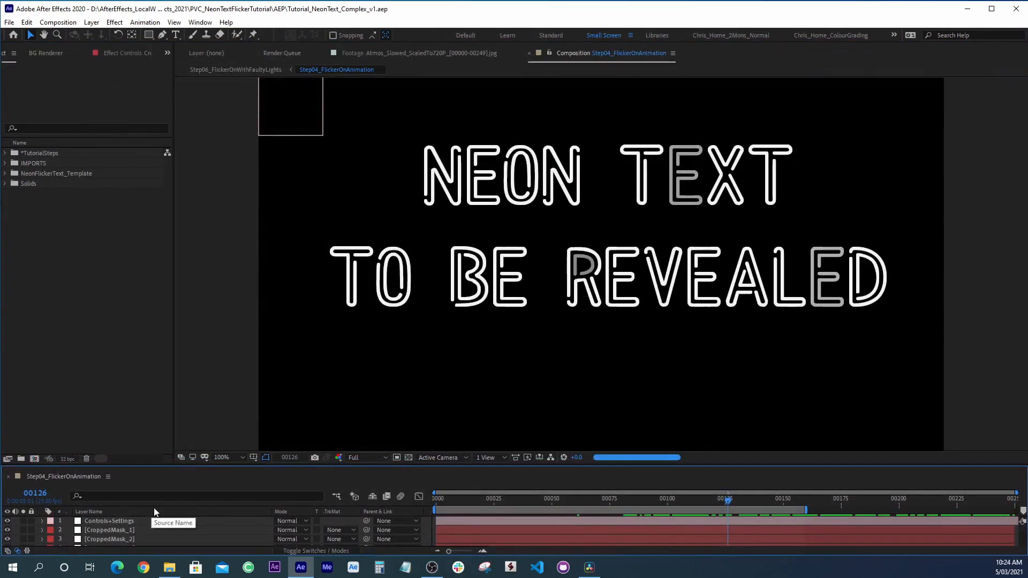
- Reveal the Opacity expression on the CroppedMask_1 layer and read through its flicker code
key("grave")
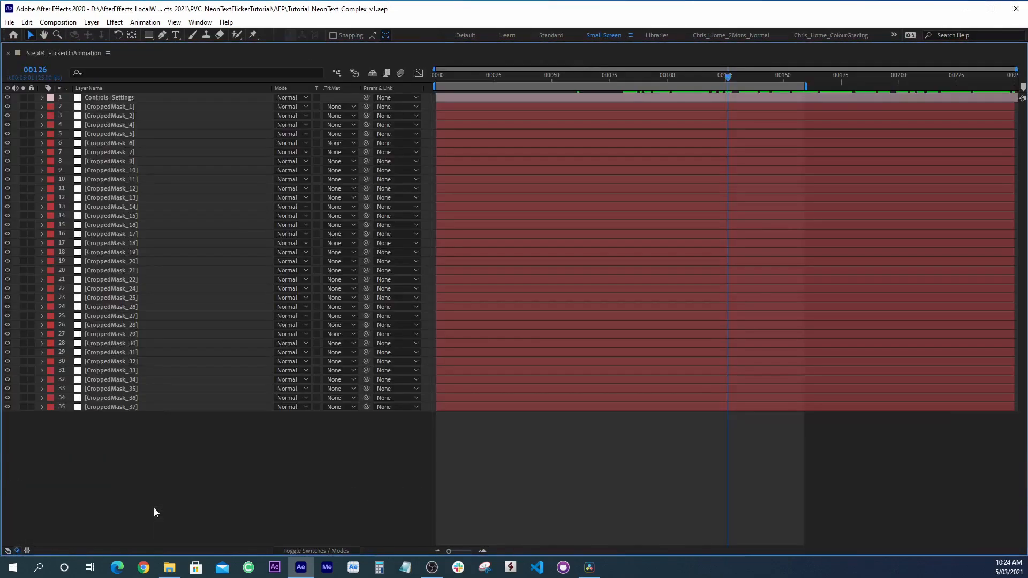
left_click(104, 106)
key("e")
key("e")
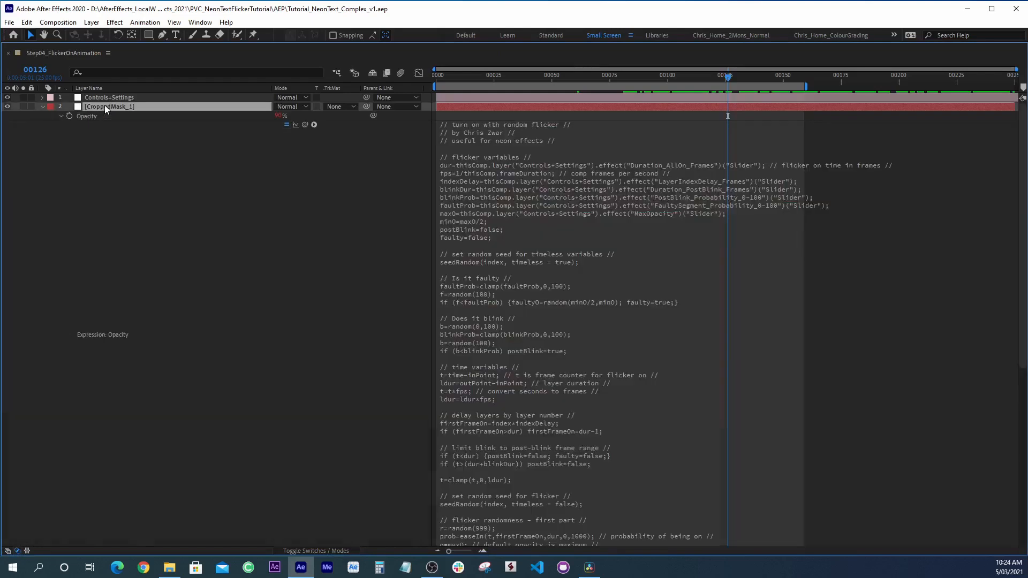
left_click(454, 143)
left_click(496, 125)
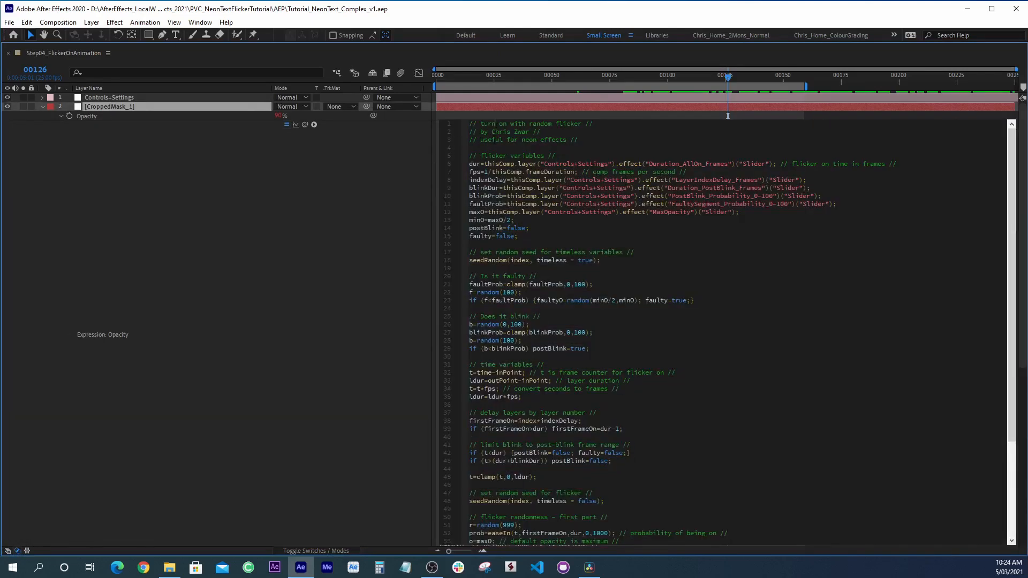
scroll(711, 245, "down", 5)
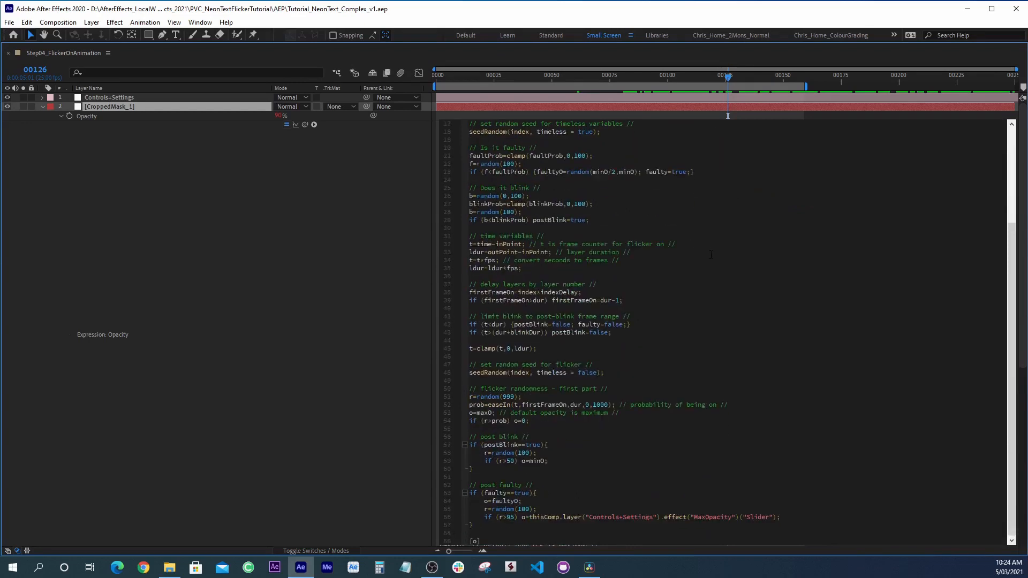
scroll(712, 255, "up", 5)
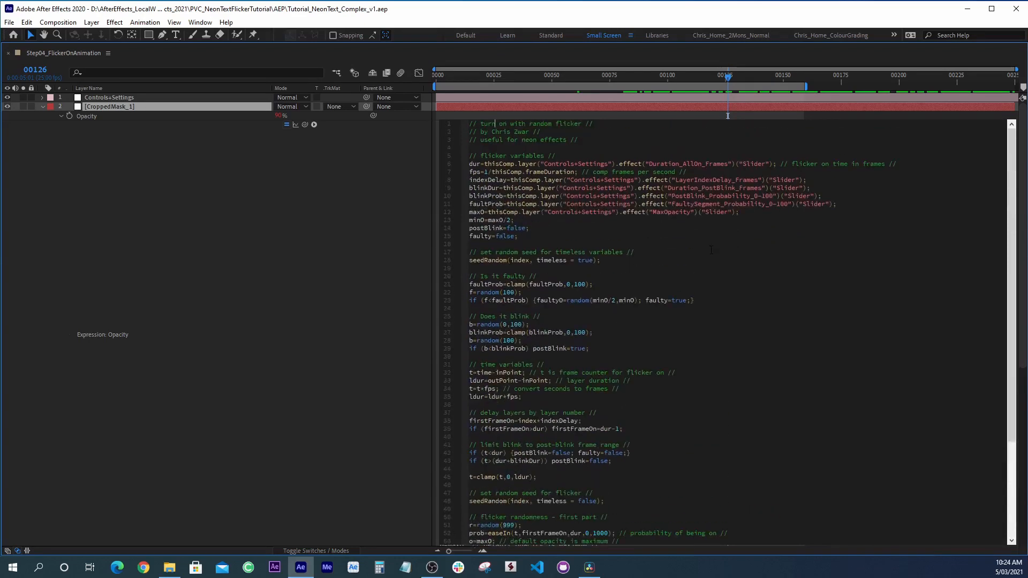
- Highlight the whole Opacity expression on CroppedMask_1, and reveal the effects on the Controls+Settings layer
left_click(238, 169)
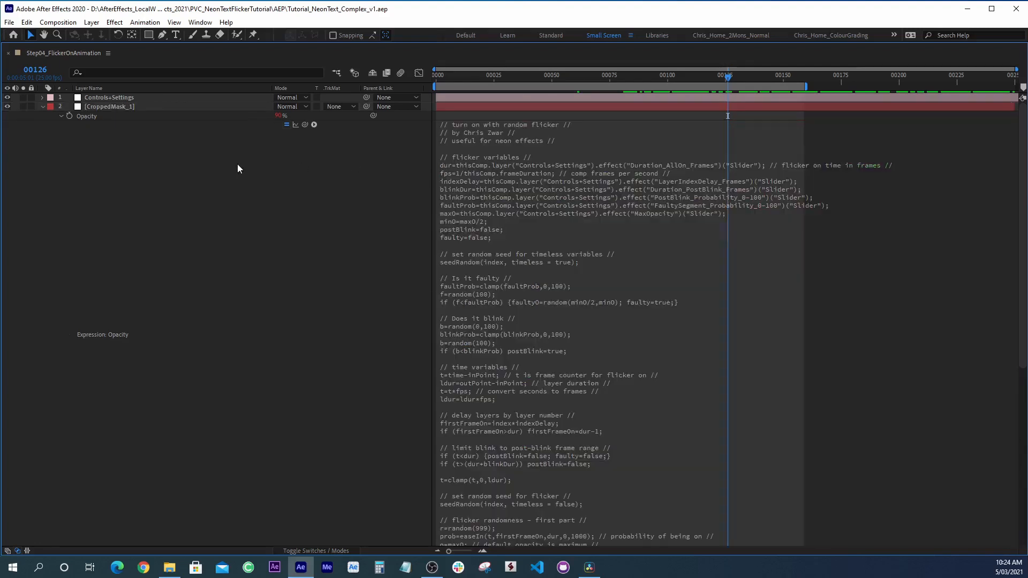
left_click(485, 129)
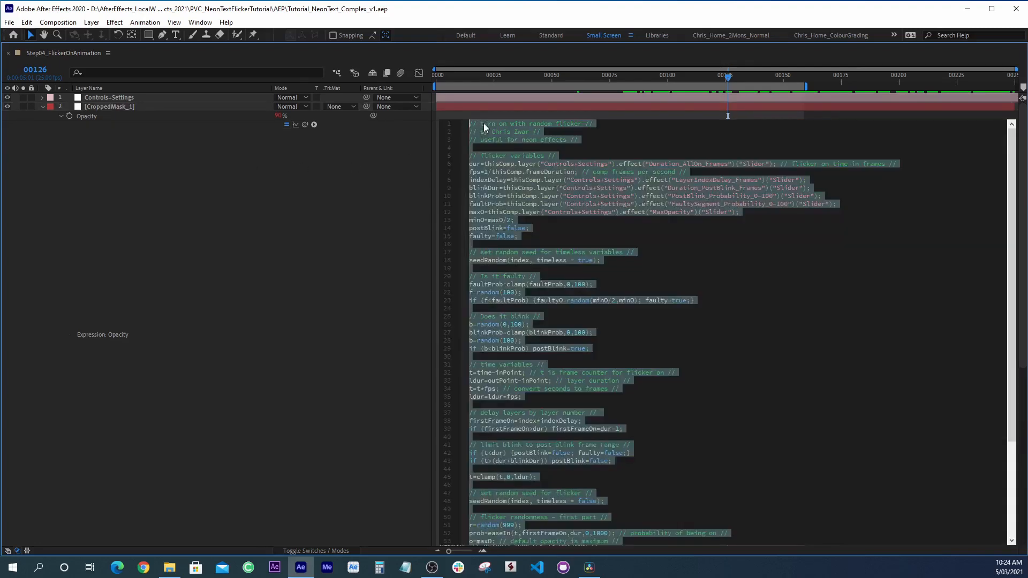
left_click(195, 205)
left_click(108, 97)
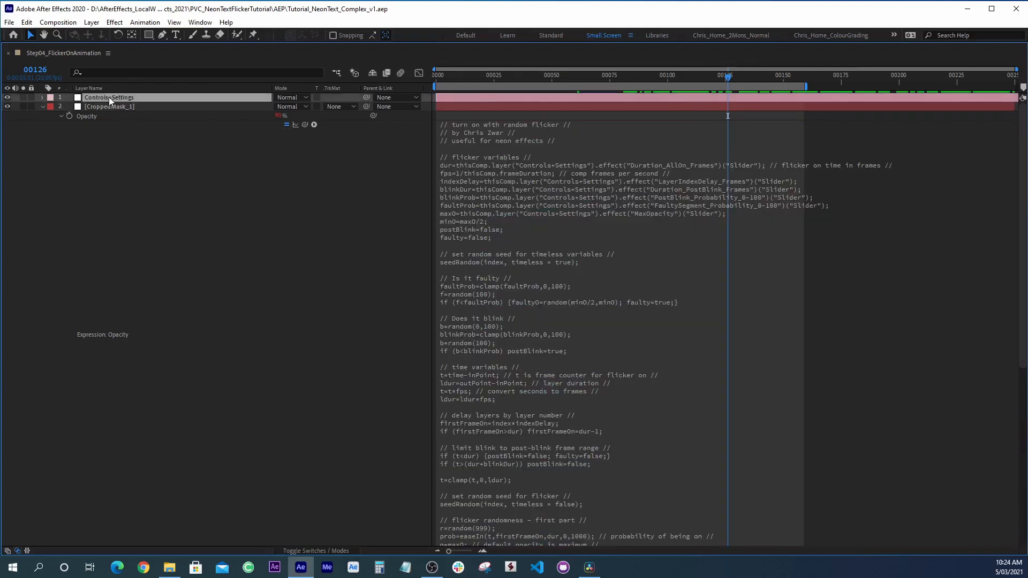
key("e")
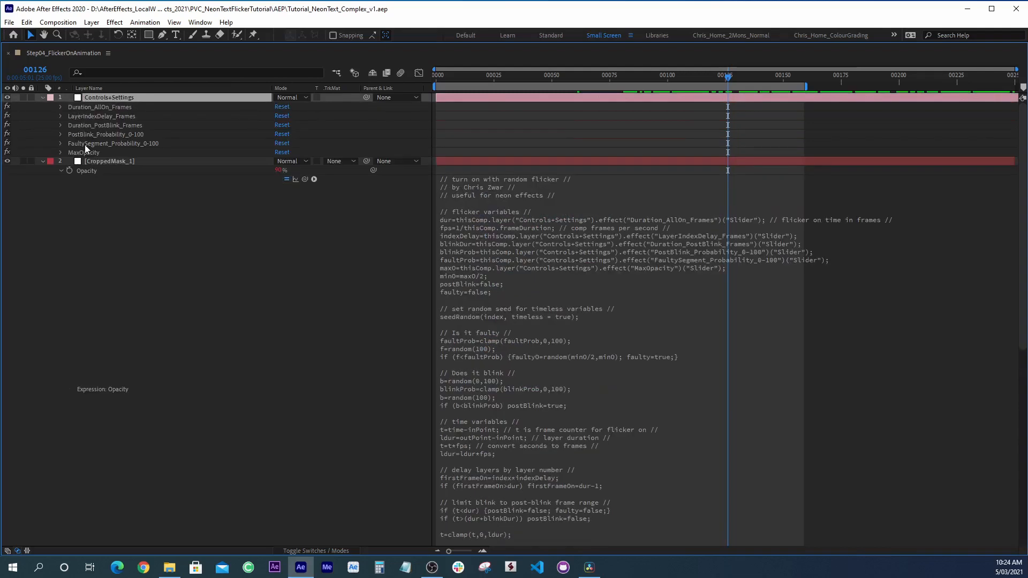
- Select the CroppedMask_37 layer and preview the flicker-on animation from the first frame
key("Home")
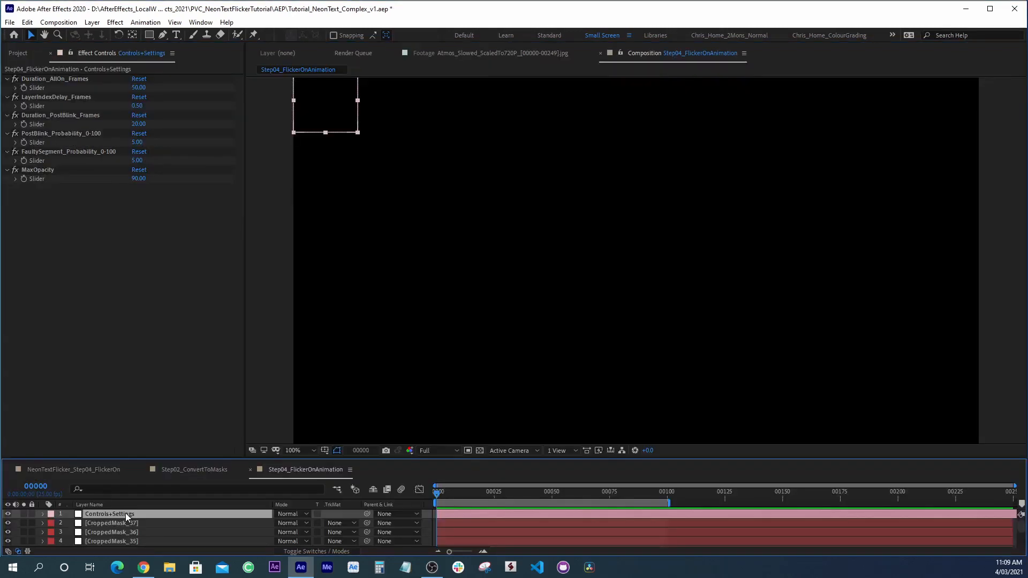
left_click(122, 523)
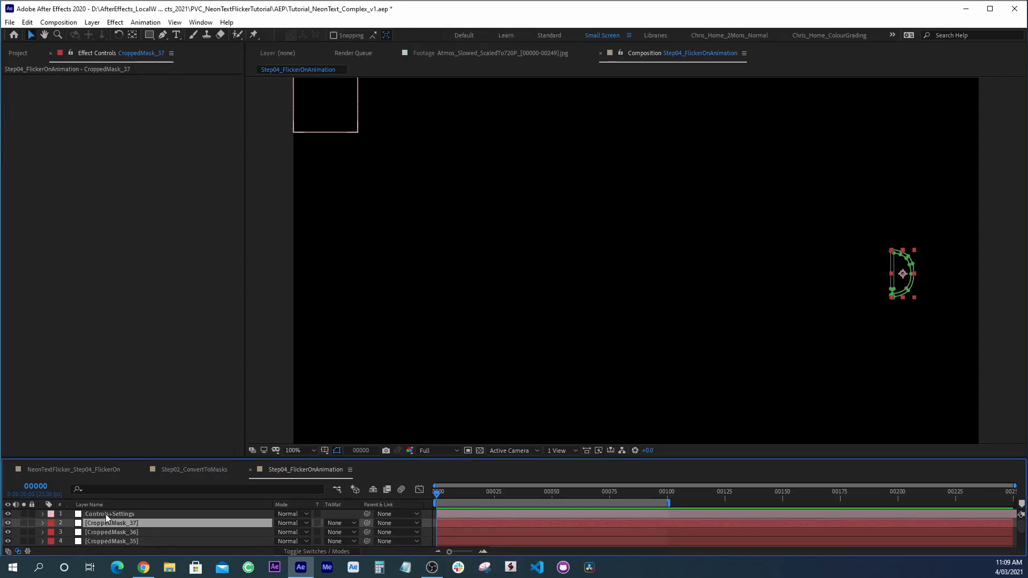
key("space")
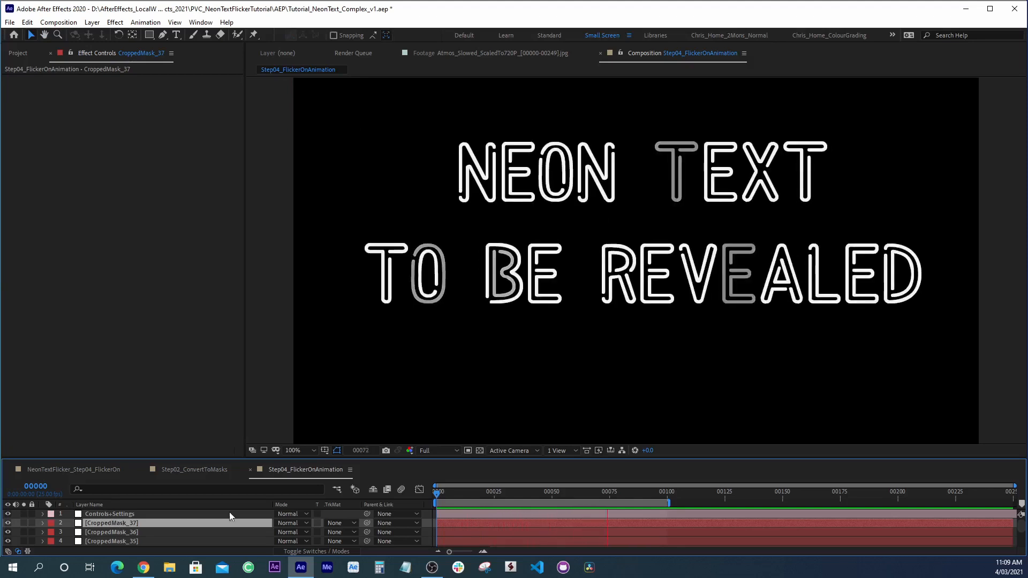
key("space")
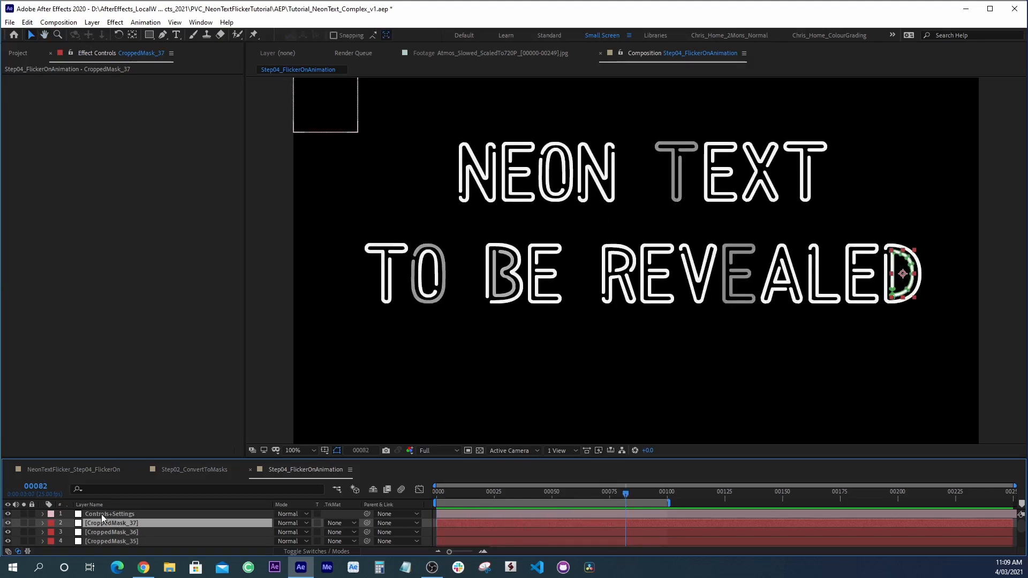
- Reveal the Controls+Settings sliders, preview the flicker-on animation up to frame 50, and extend the work area's end to about frame 160
left_click(101, 514)
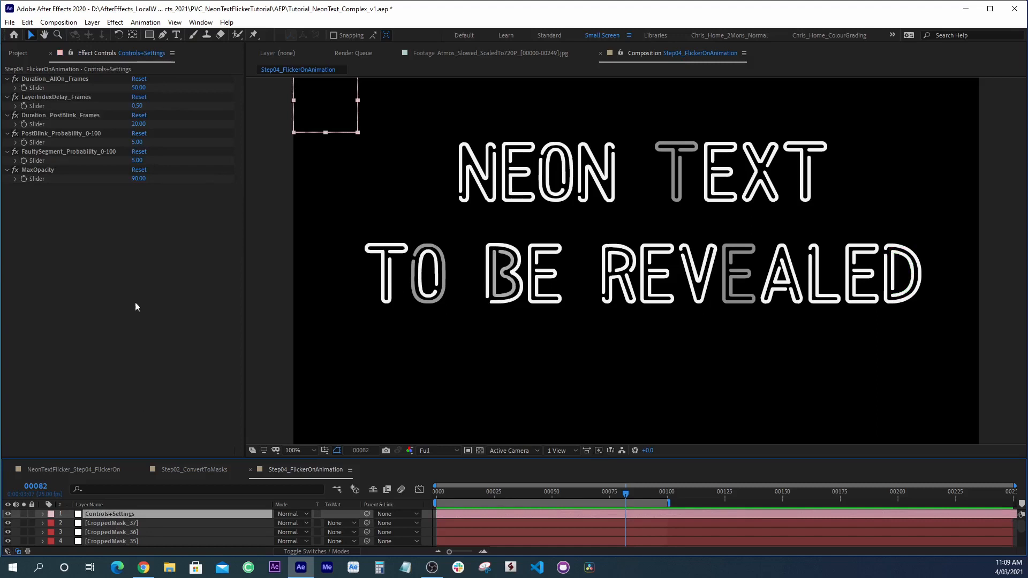
left_click(64, 78)
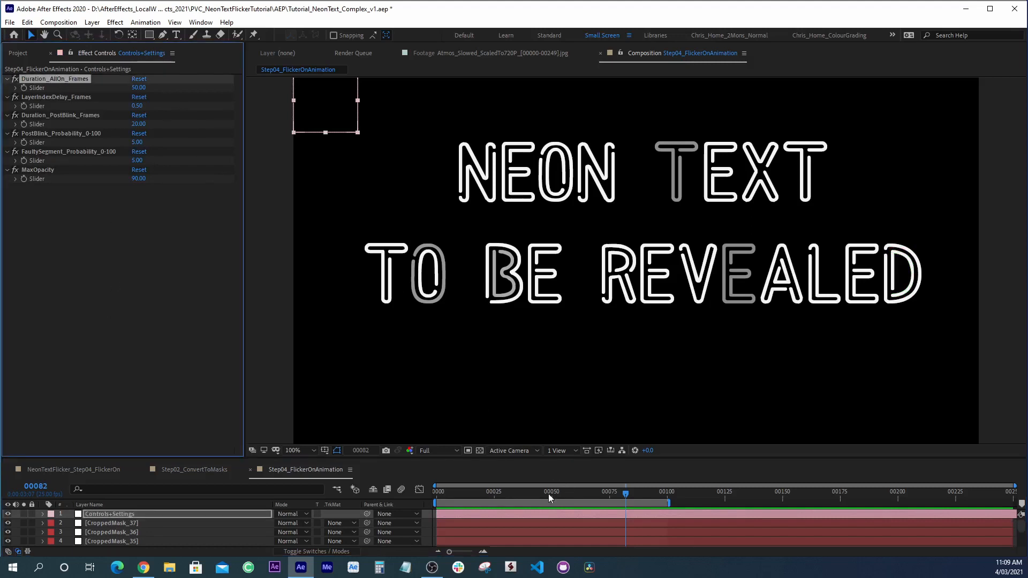
left_click_drag(550, 495, 426, 500)
key("space")
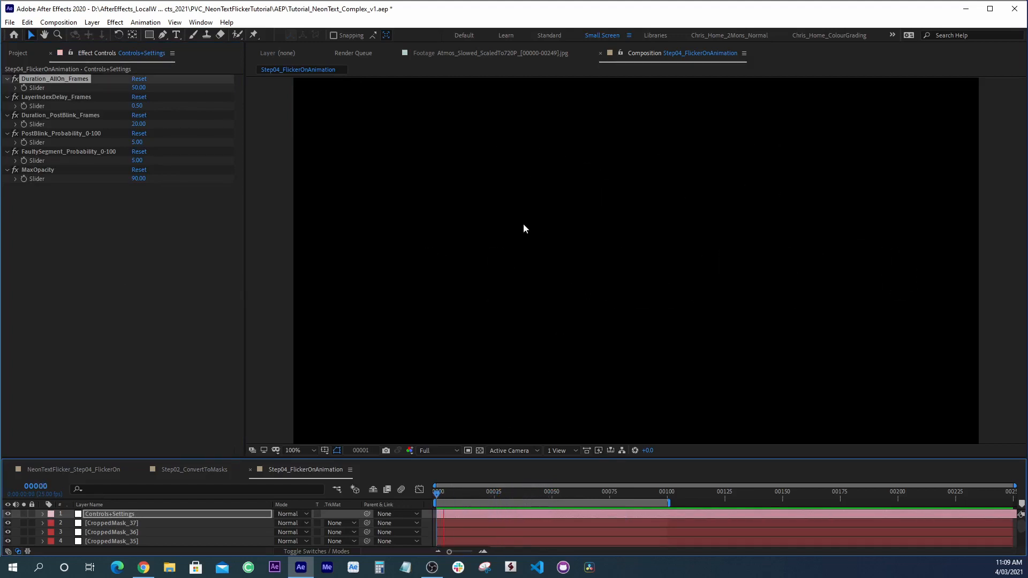
left_click(553, 502)
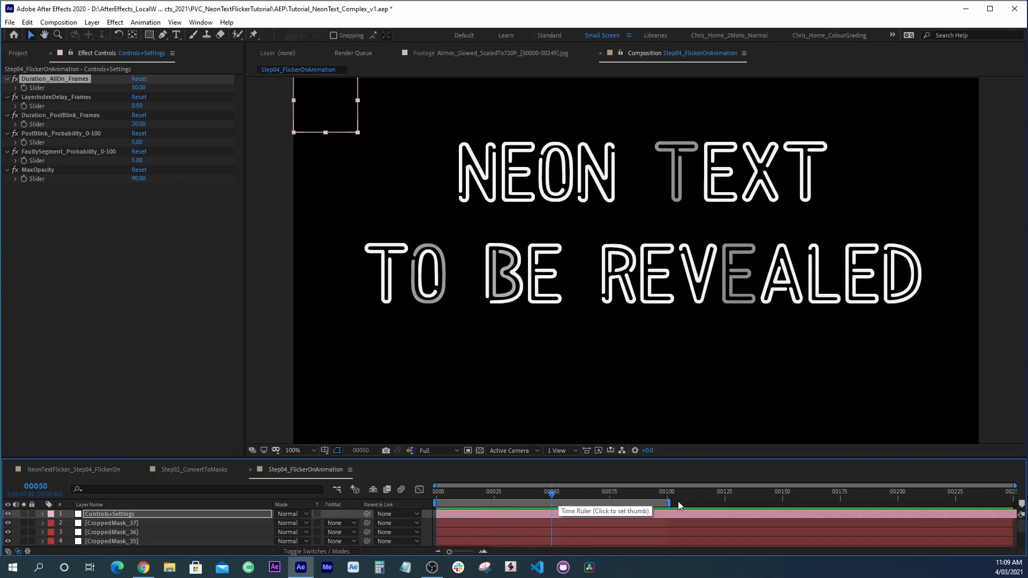
left_click_drag(669, 503, 805, 503)
- Set the Duration_AllOn_Frames slider to 100 and preview the animation from the first frame
left_click(138, 87)
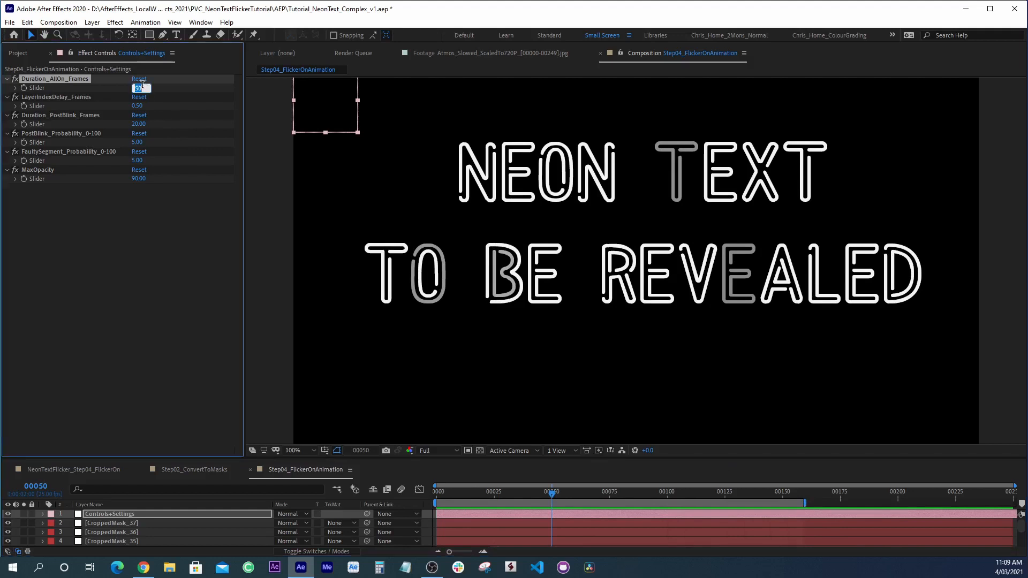
type("100")
key("Return")
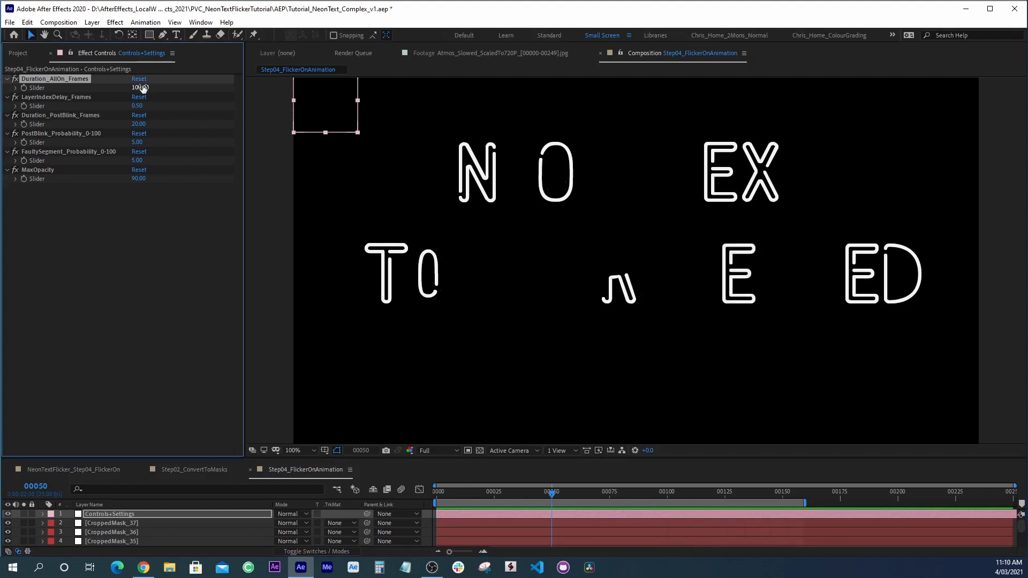
left_click_drag(448, 492, 400, 491)
key("space")
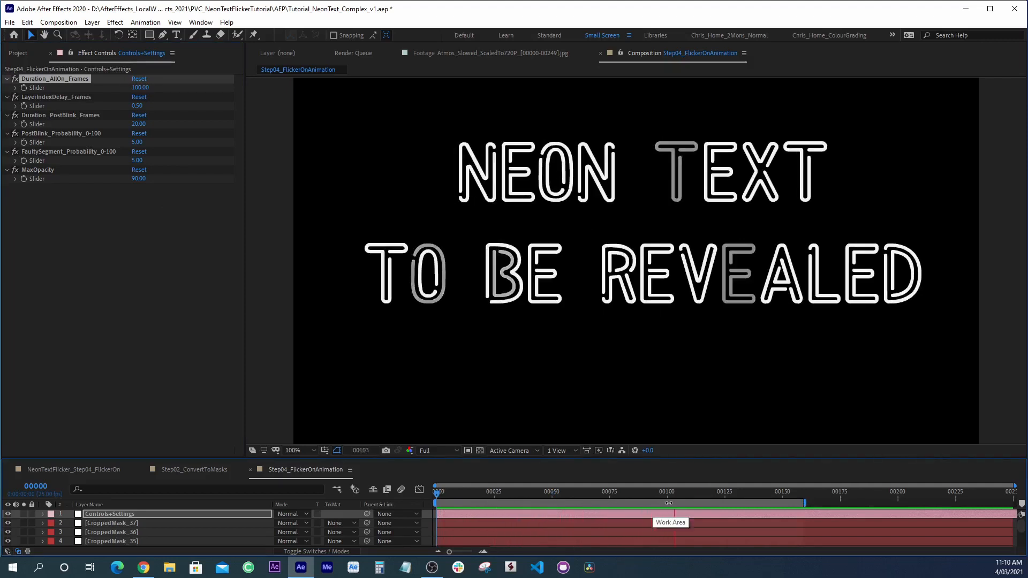
left_click_drag(684, 497, 603, 506)
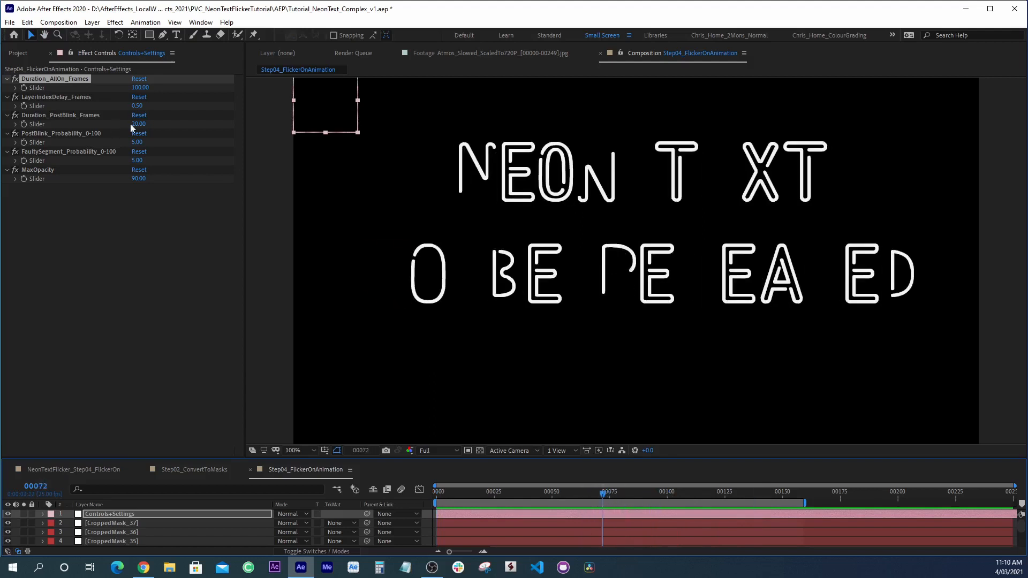
- Set the Duration_AllOn_Frames slider to 75 and replay the animation from the first frame
left_click(140, 88)
type("75")
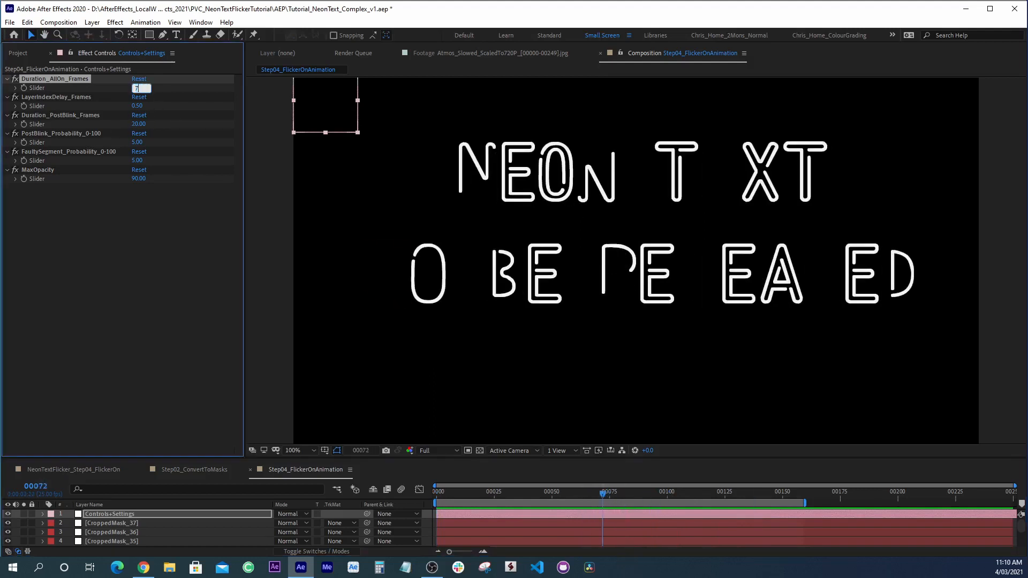
key("Return")
key("Home")
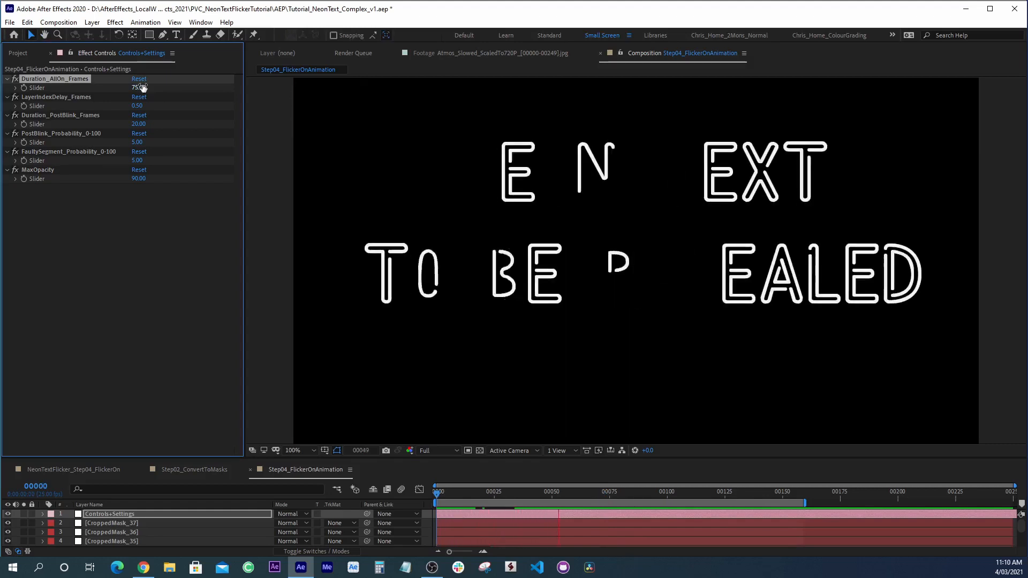
key("space")
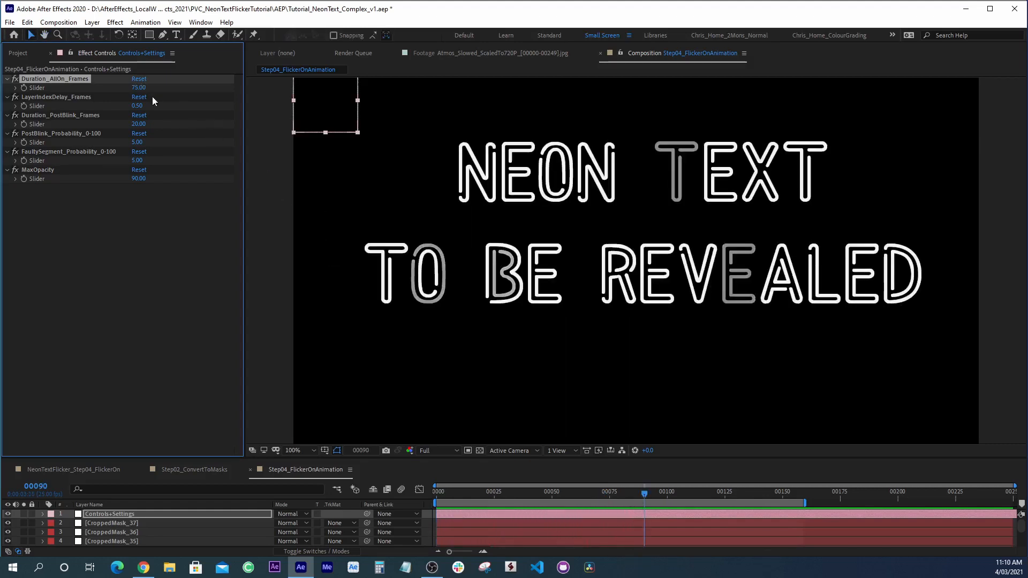
- Set the Duration_AllOn_Frames slider to 60 and inspect the text at frame 60
left_click(140, 86)
type("60")
key("Return")
left_click(128, 272)
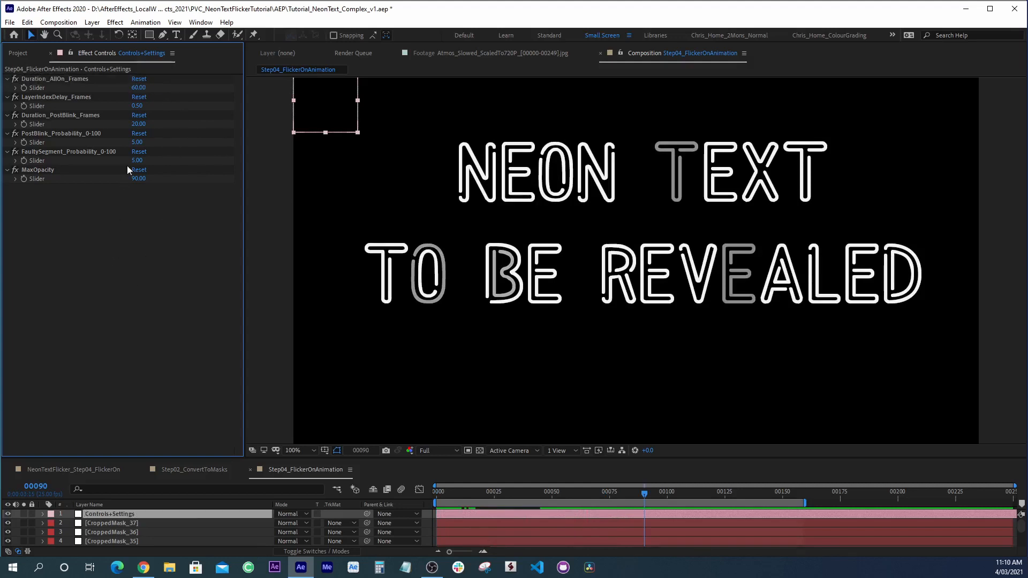
mouse_move(587, 485)
left_mouse_down()
mouse_move(565, 491)
mouse_move(576, 494)
left_mouse_up()
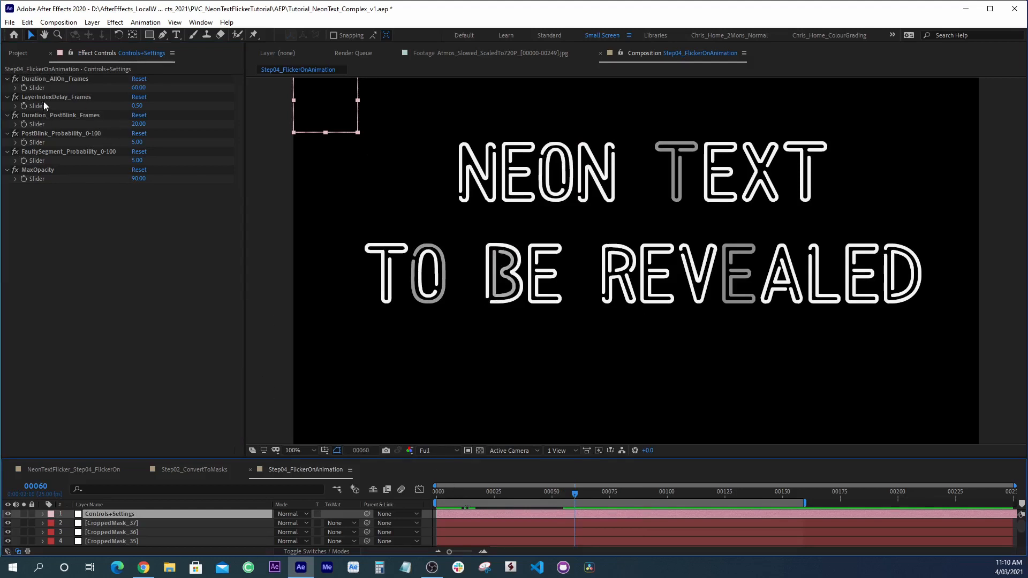
- Return to the first frame, set the LayerIndexDelay_Frames slider to 0 and preview the animation
left_click_drag(464, 494, 414, 498)
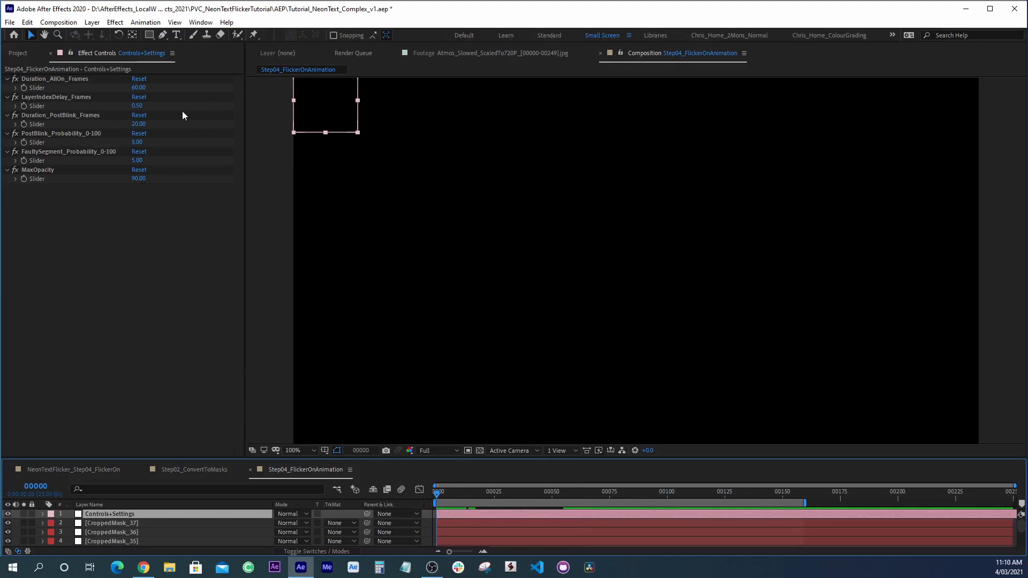
left_click(140, 106)
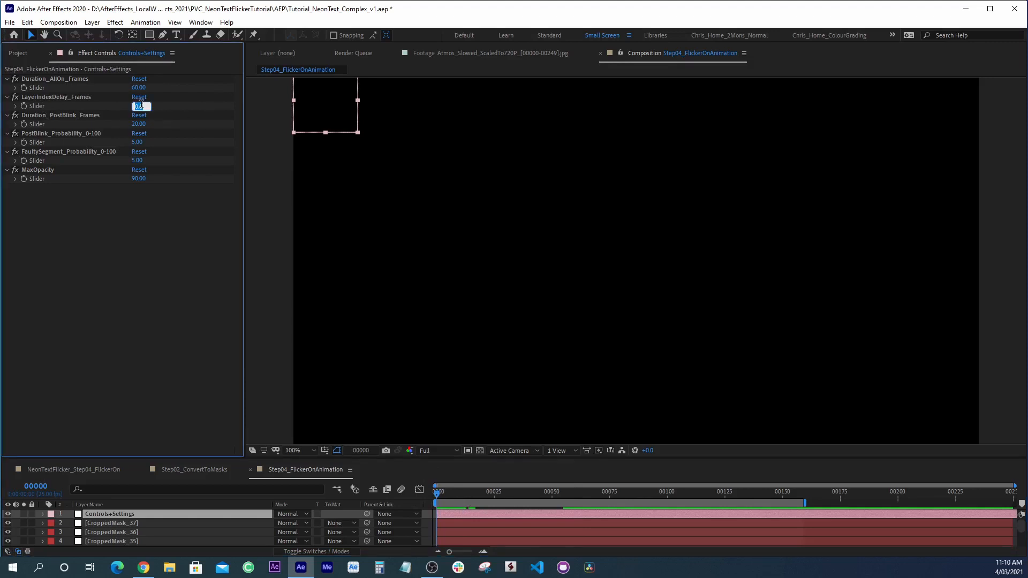
type("0")
key("Return")
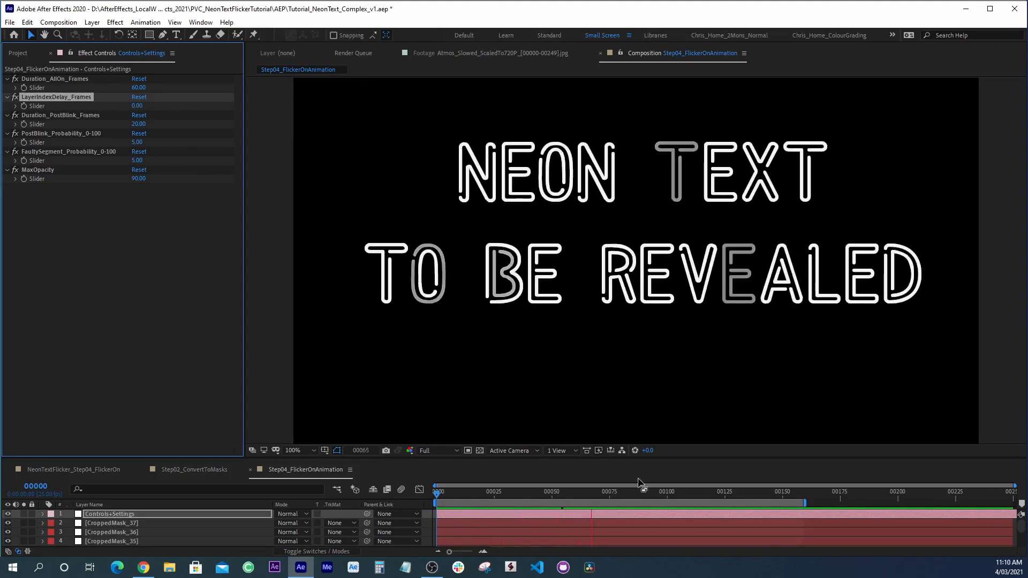
key("space")
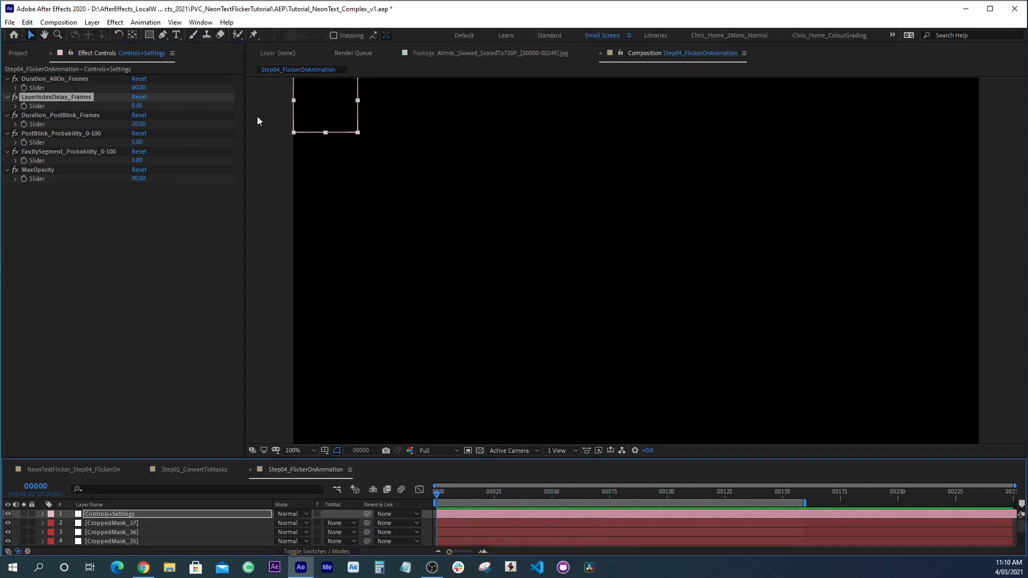
- Set the LayerIndexDelay_Frames slider to 1, preview the animation and scrub through its opening frames to frame 14
left_click(137, 106)
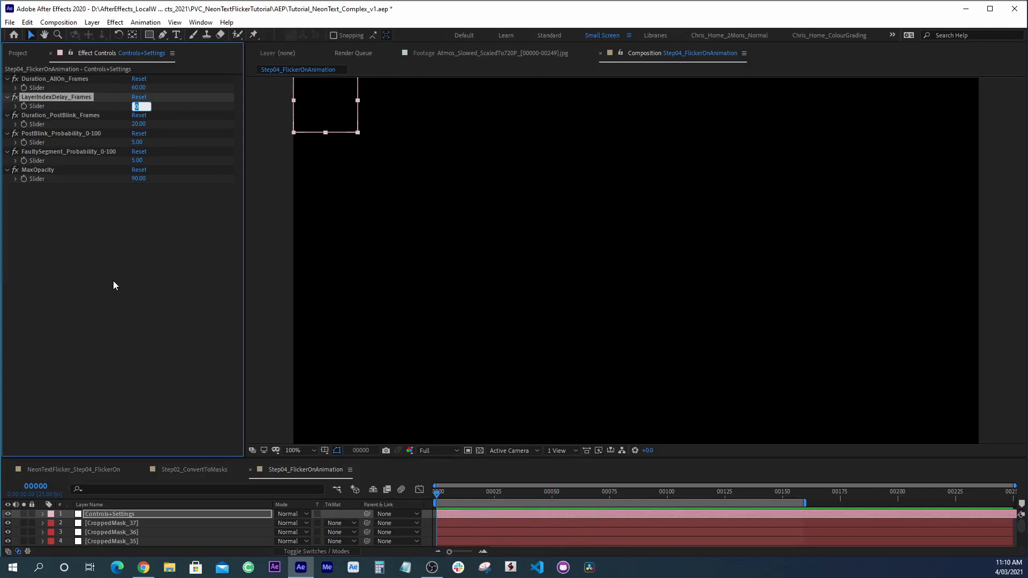
type("1")
key("Return")
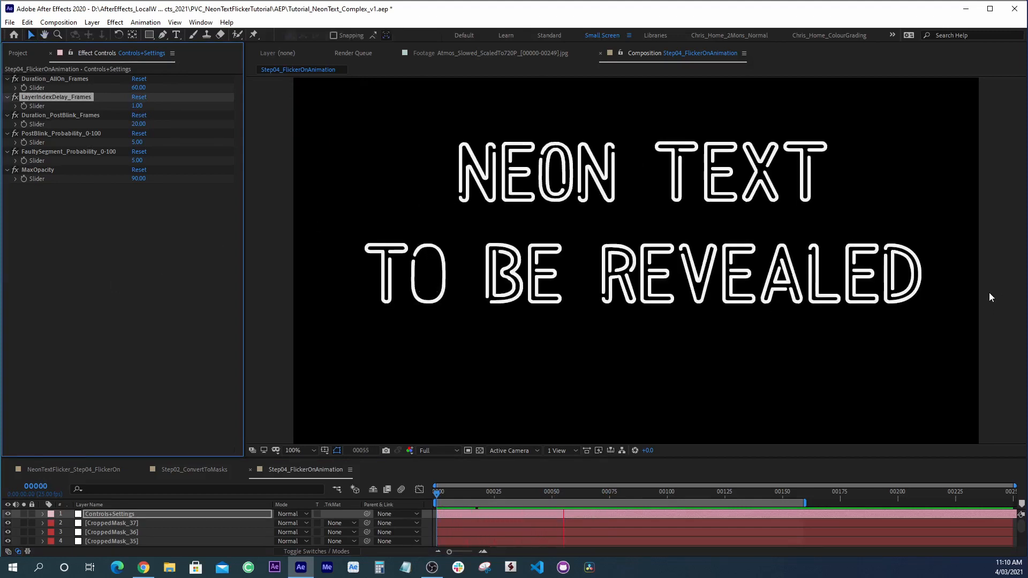
key("space")
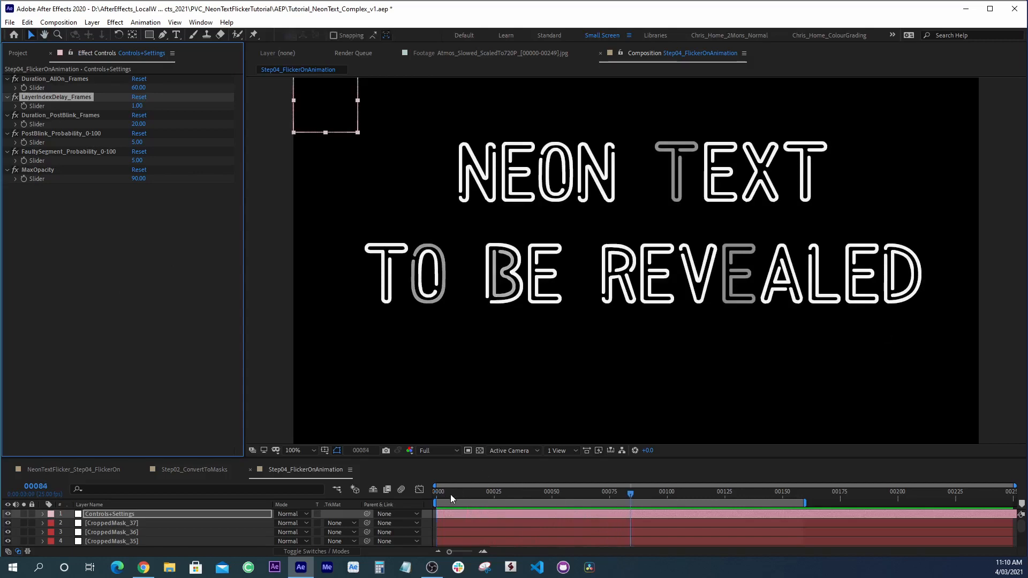
left_click(451, 494)
left_click_drag(455, 499, 471, 501)
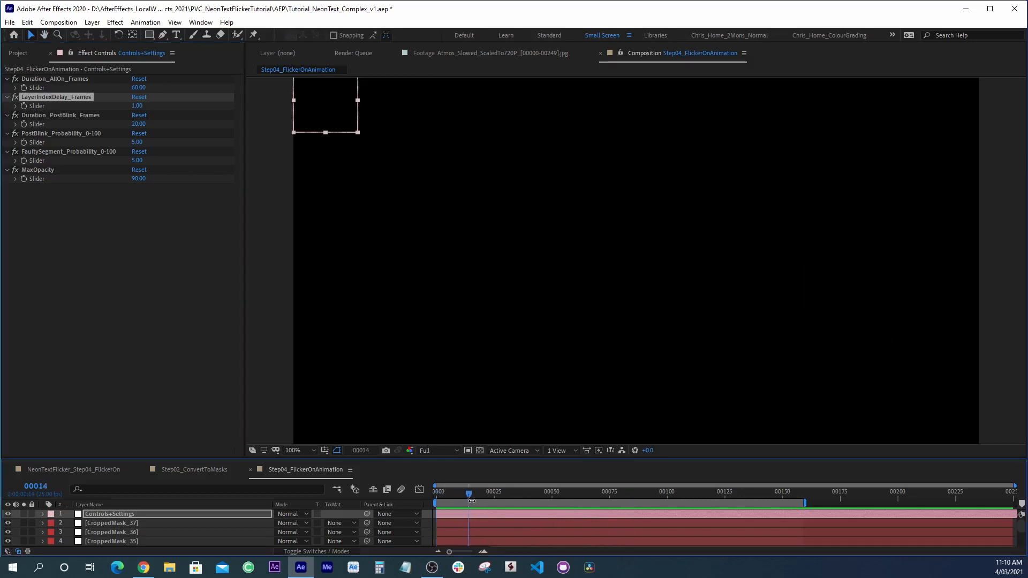
- Select the layers from CroppedMask_1 up to CroppedMask_37, then cut and paste them to reverse their stacking order
key("grave")
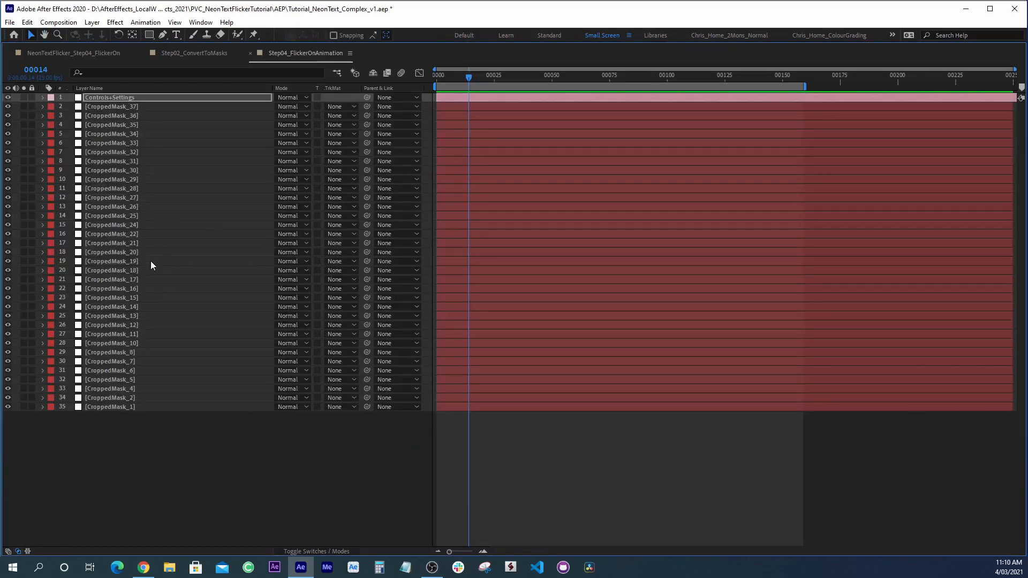
key("Home")
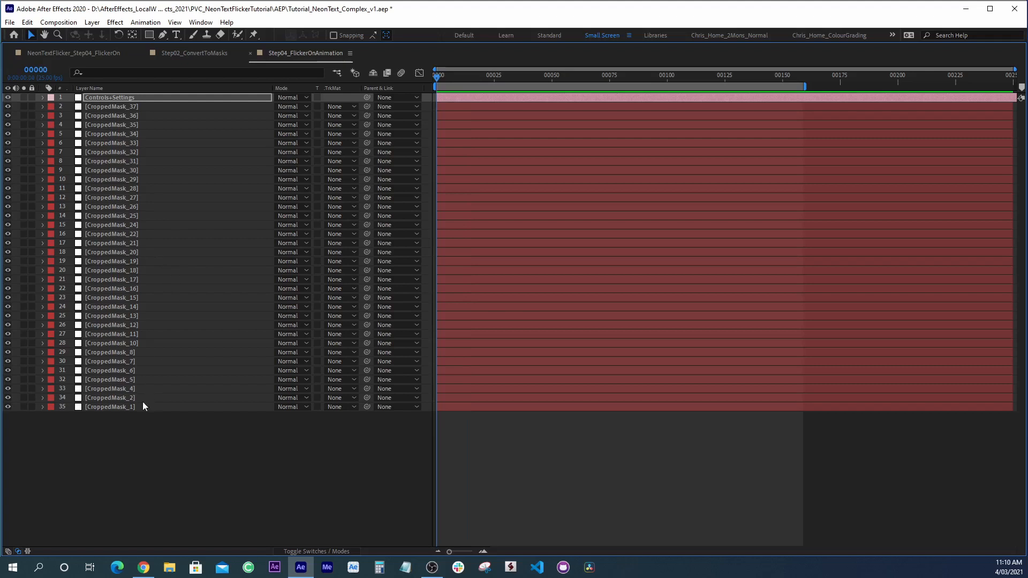
left_click(99, 407)
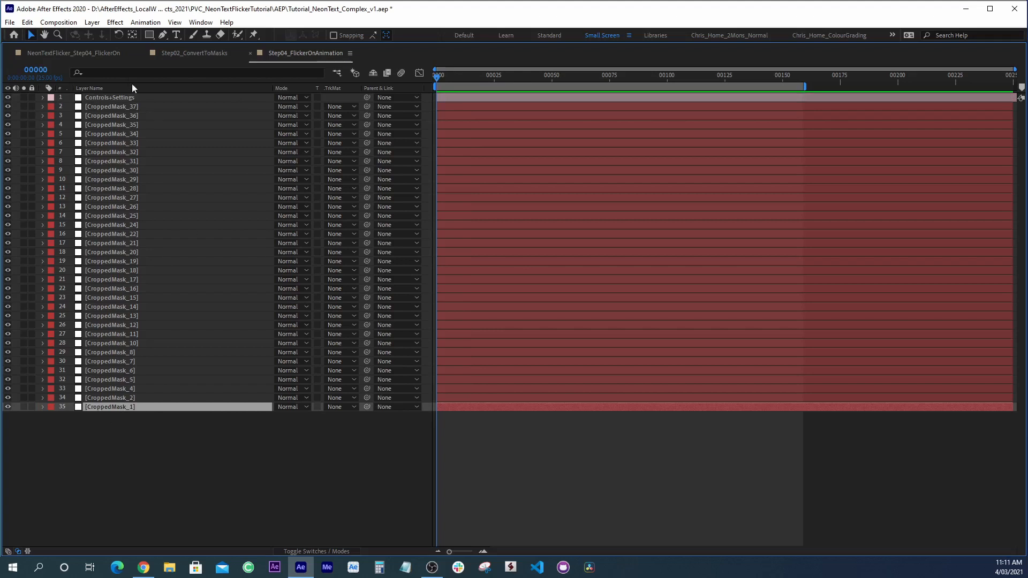
left_click(96, 107, "shift")
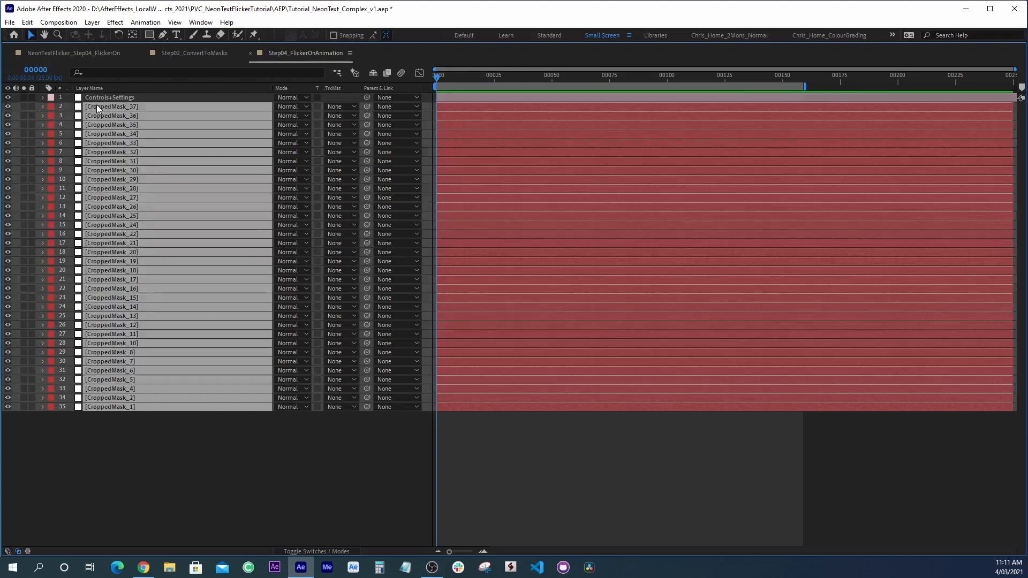
key("Delete")
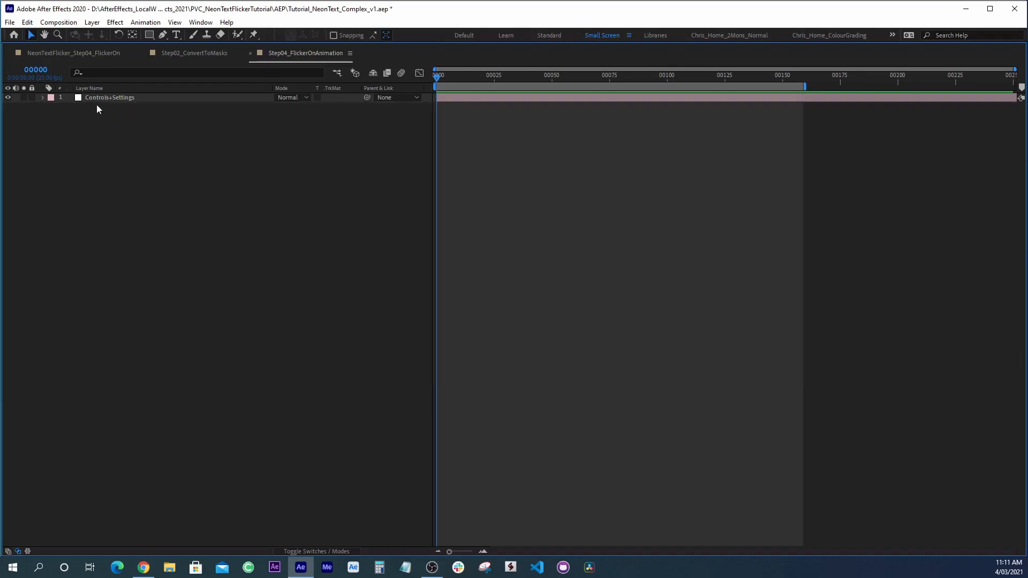
key("ctrl+z")
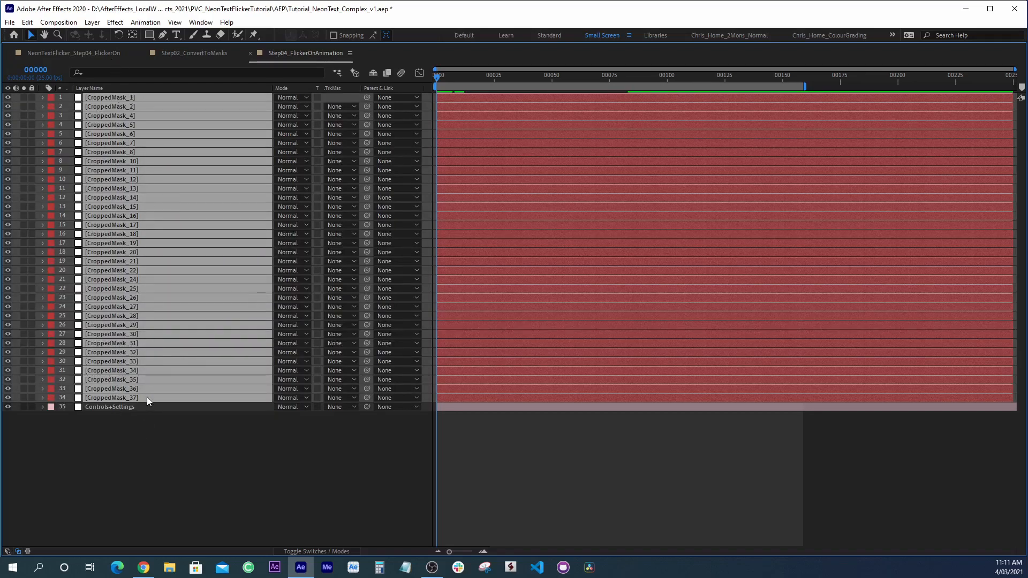
- Move the Controls+Settings layer above all the CroppedMask layers and preview the animation with the reversed layer order
left_click_drag(134, 398, 133, 425)
left_click(131, 478)
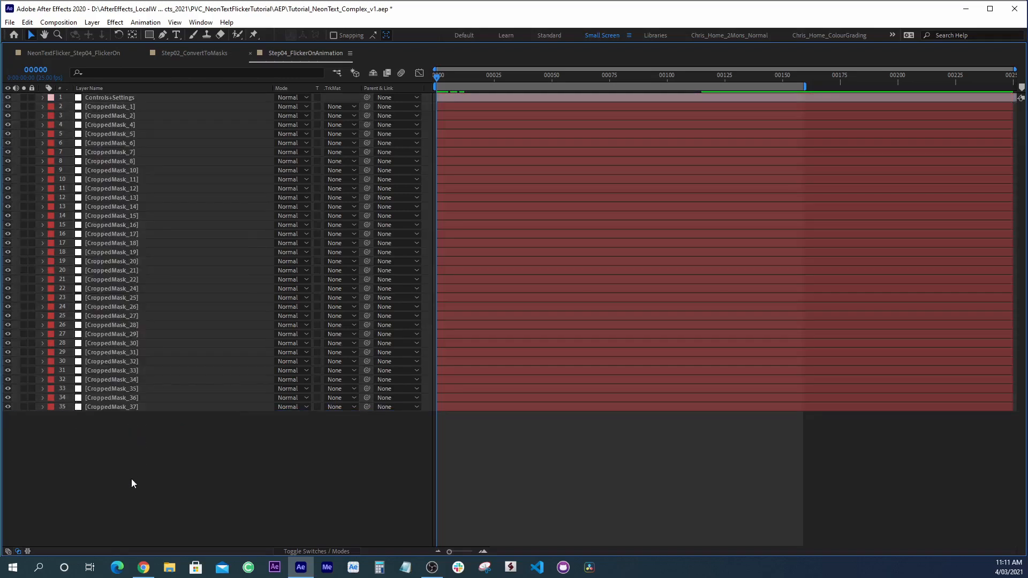
key("grave")
key("space")
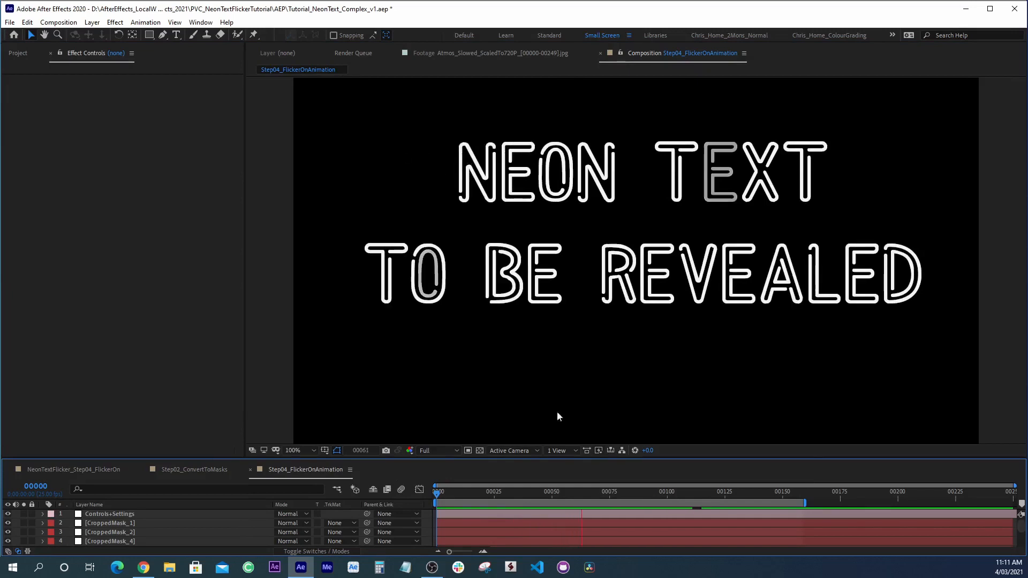
key("space")
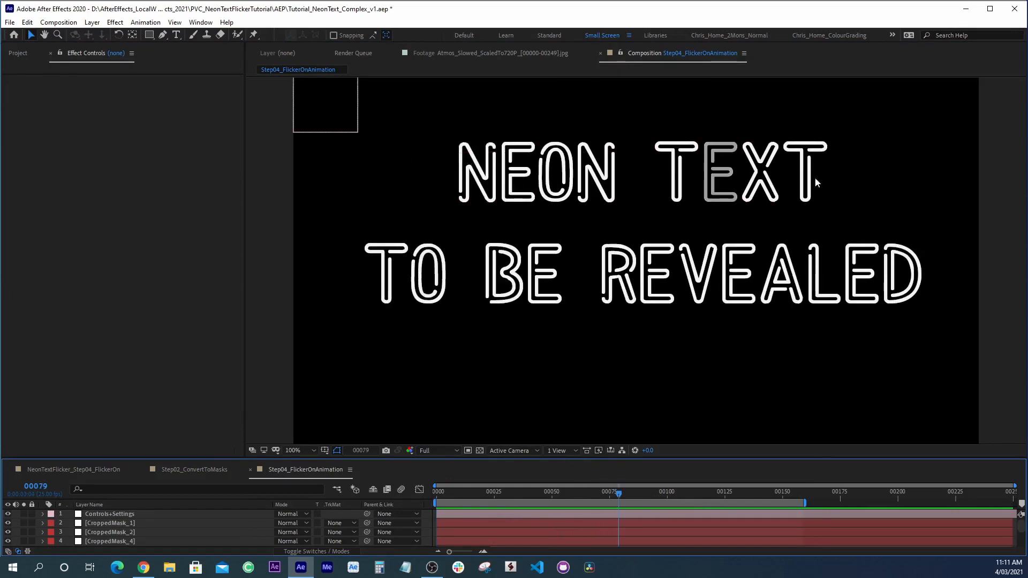
- Set the LayerIndexDelay_Frames slider to 3, preview the animation from the first frame, and compare frames 60 and 59
left_click_drag(456, 495, 413, 502)
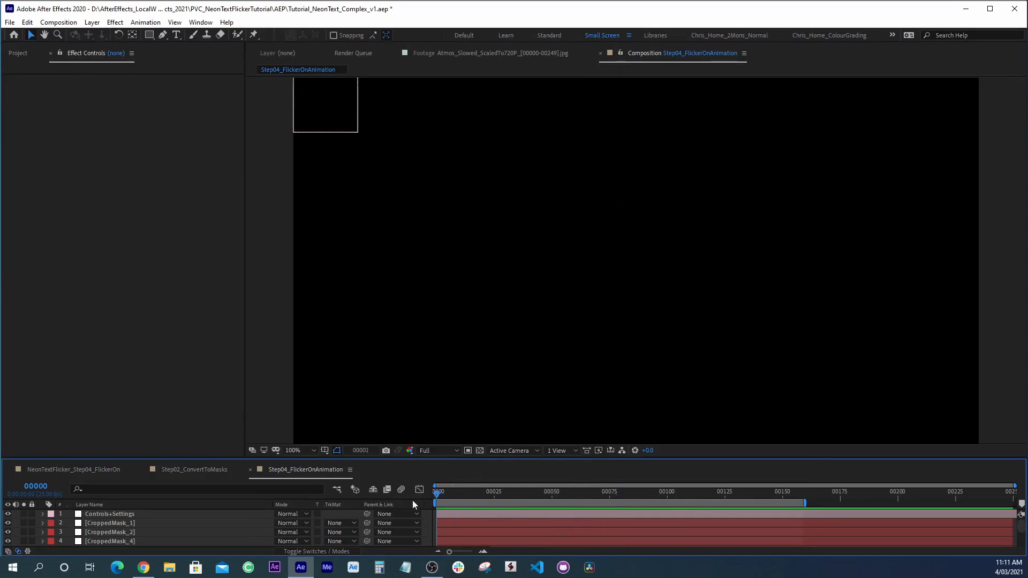
left_click(446, 514)
left_click(138, 106)
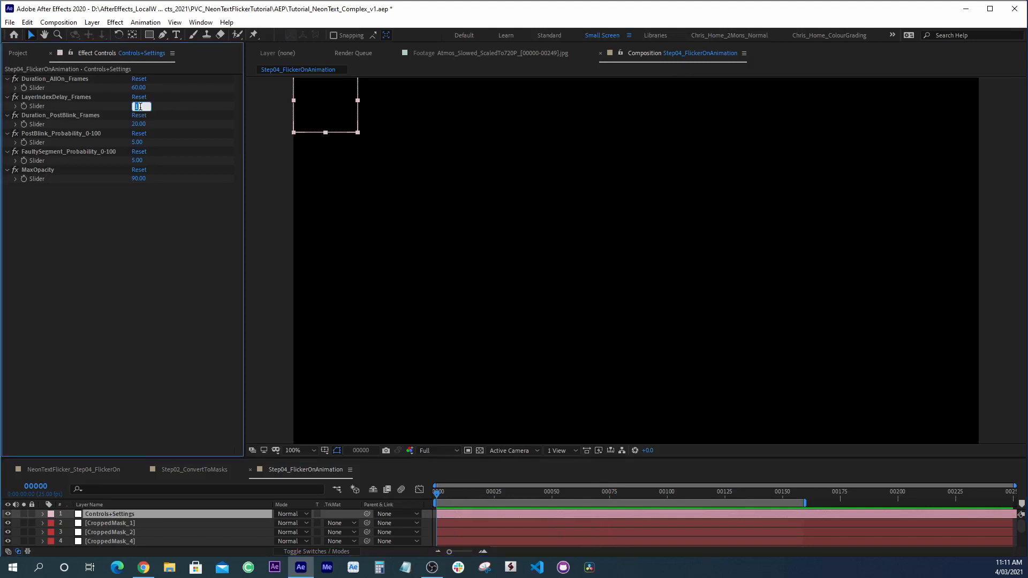
type("3")
key("Return")
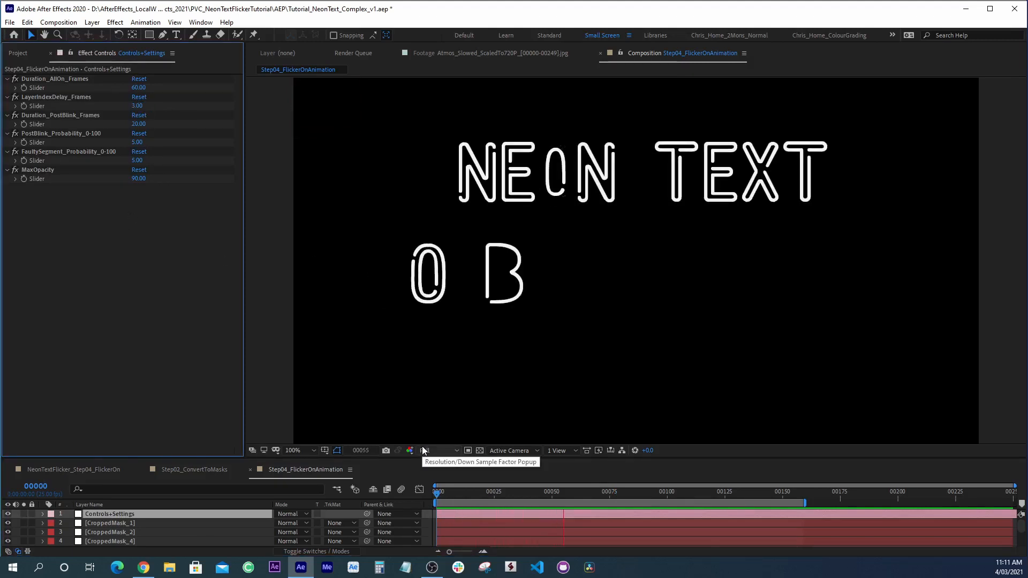
left_click_drag(548, 491, 577, 498)
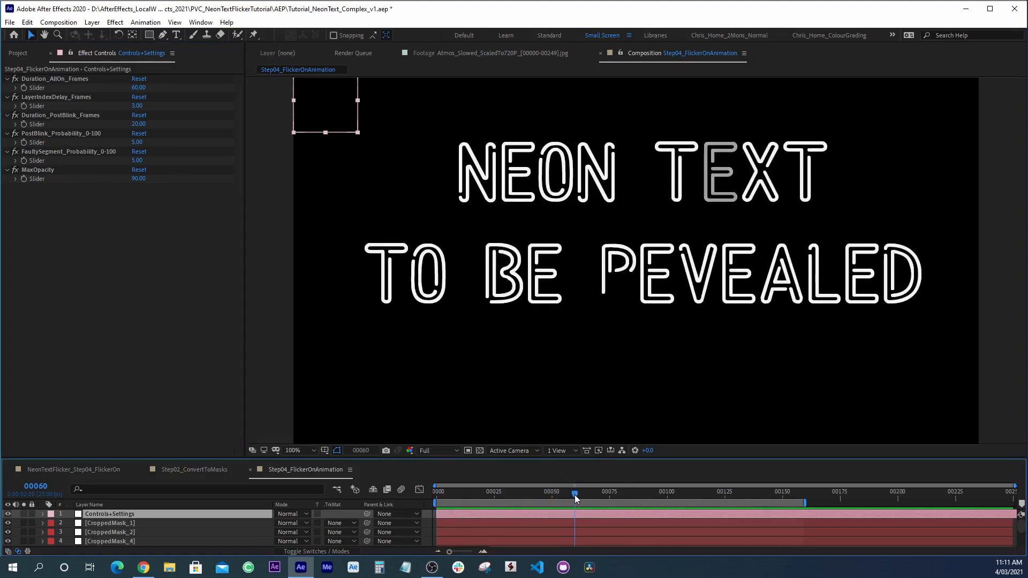
key("Page_Up")
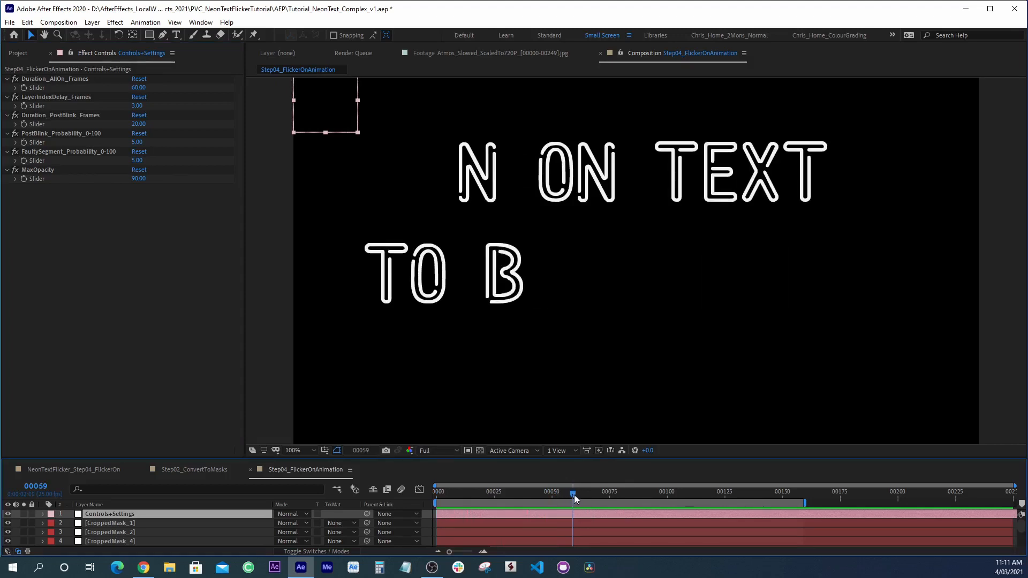
- Compare frames 60 and 59 again and set the LayerIndexDelay_Frames slider to 2
key("Page_Down")
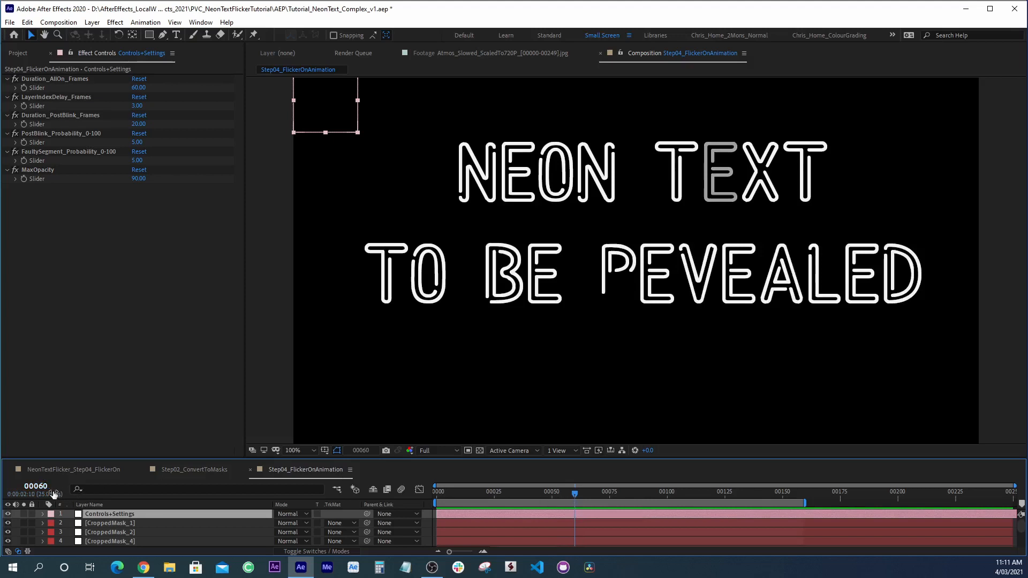
key("Page_Up")
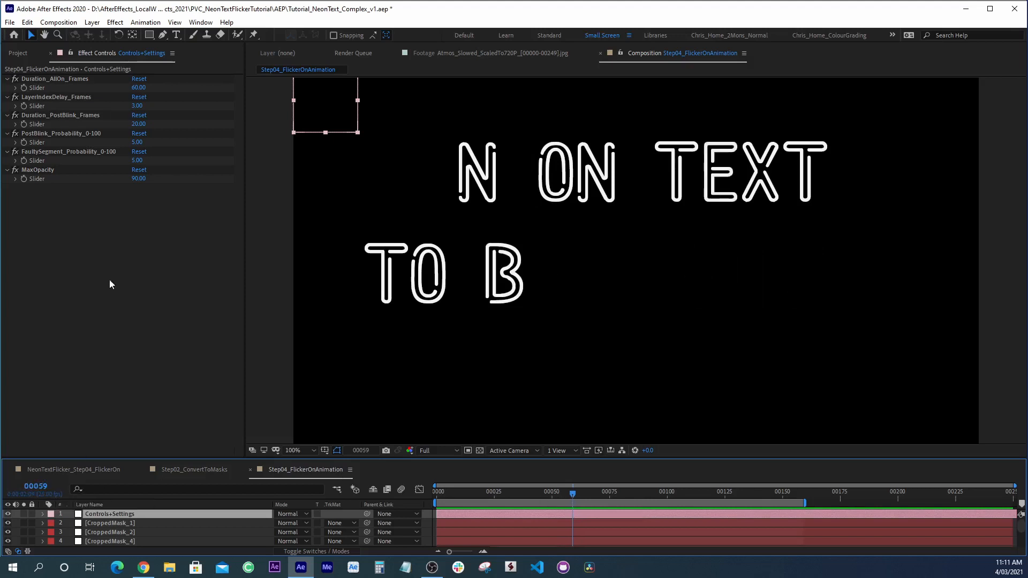
left_click(137, 106)
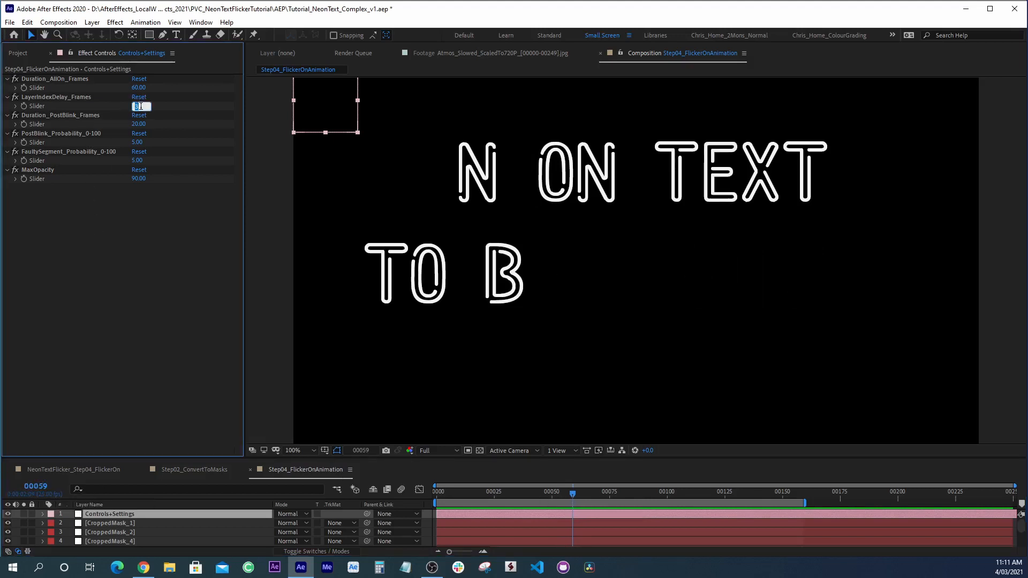
type("2")
key("Return")
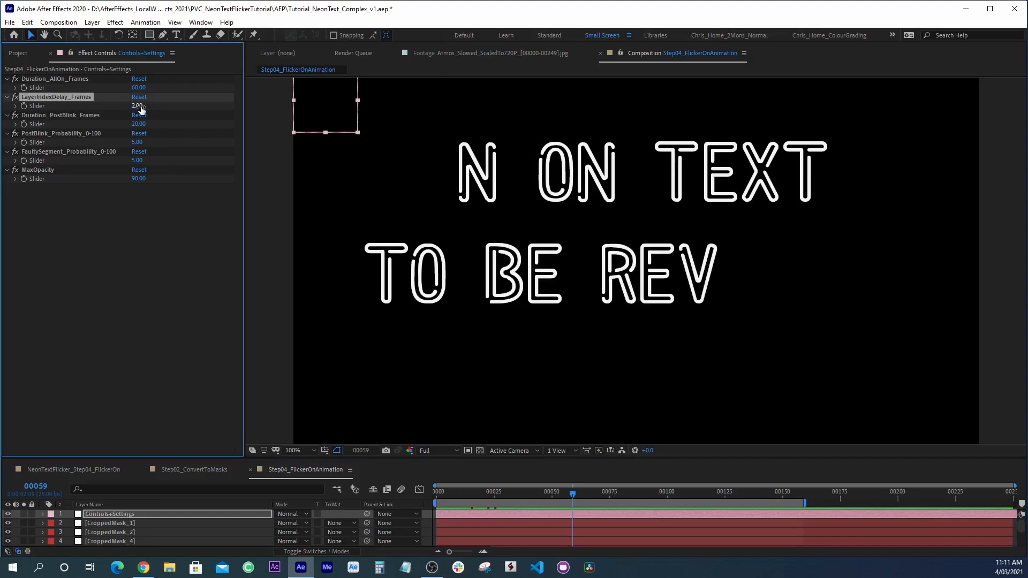
- Lower the LayerIndexDelay_Frames slider to 1.50, preview the animation from the first frame and go to frame 58
left_click_drag(141, 109, 139, 108)
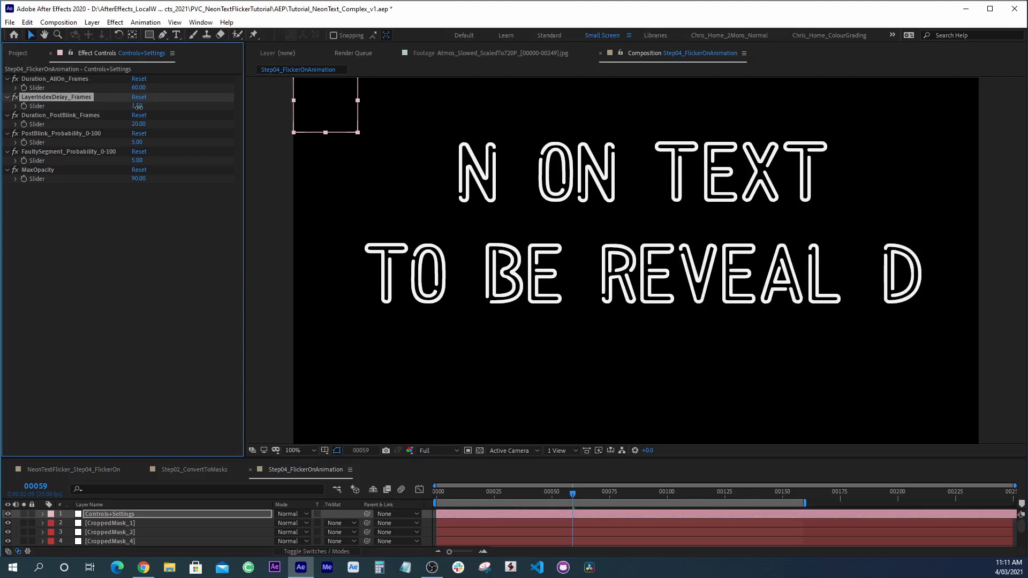
left_click(139, 107)
key("Return")
key("Home")
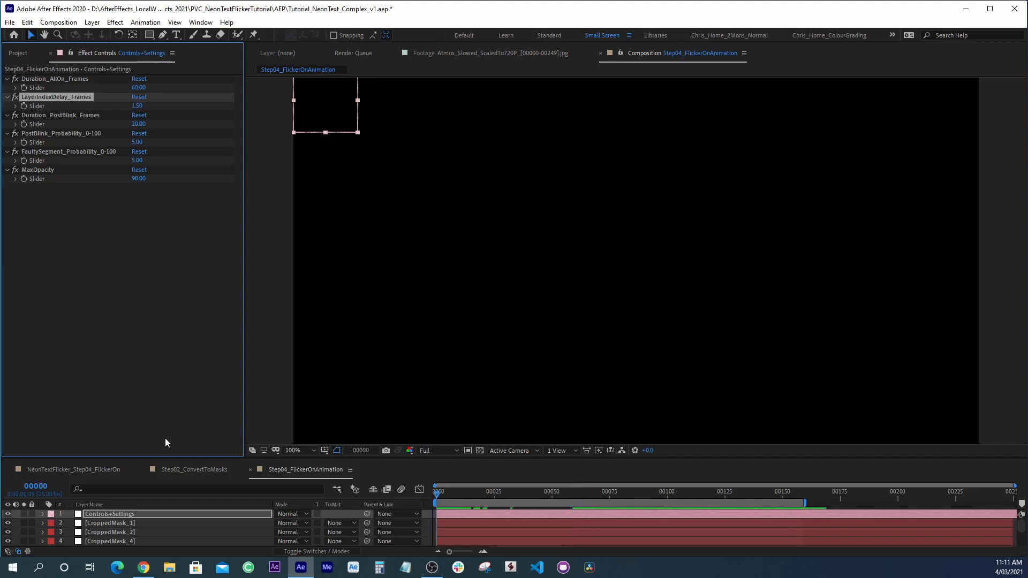
key("space")
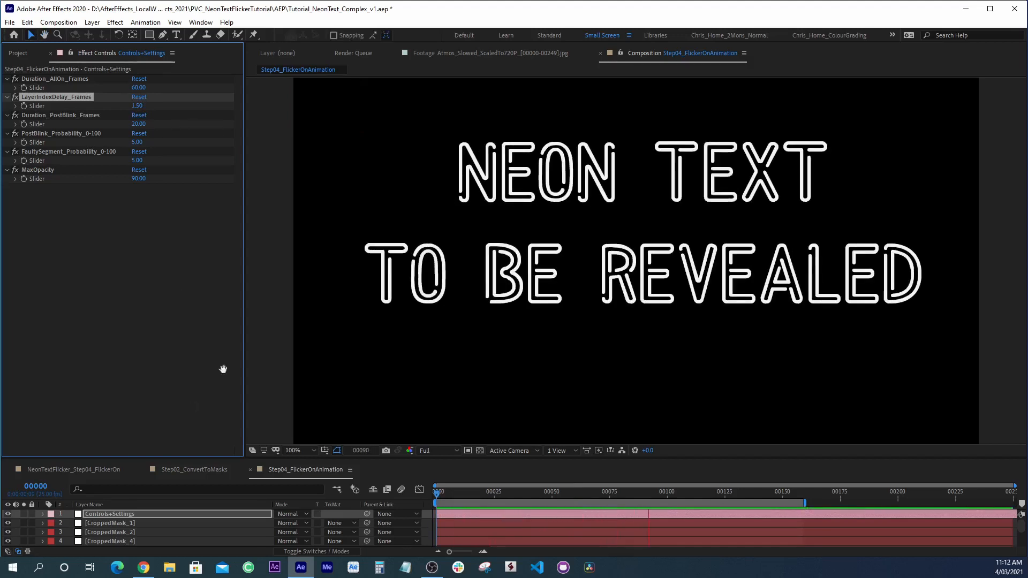
key("space")
mouse_move(567, 491)
left_mouse_down()
mouse_move(558, 495)
mouse_move(569, 498)
left_mouse_up()
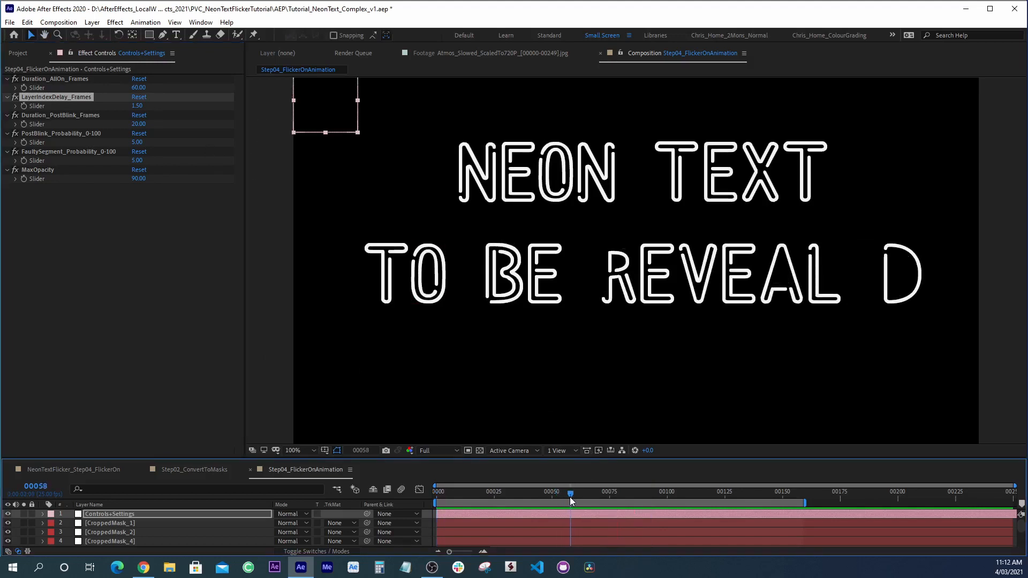
- Examine the text at frame 60 in relation to the Duration_PostBlink_Frames and PostBlink_Probability_0-100 controls
left_click(82, 115)
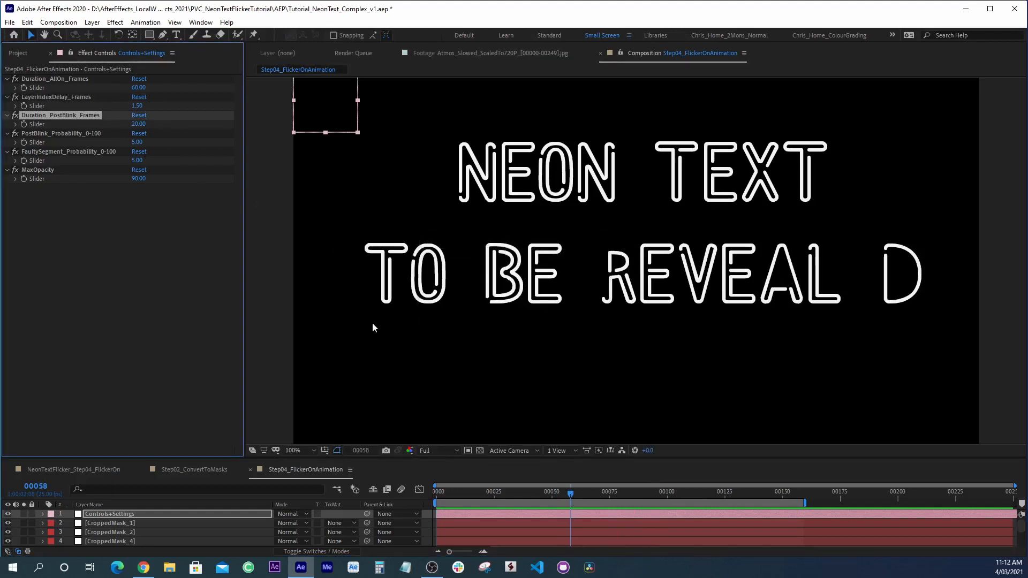
left_click_drag(571, 494, 574, 494)
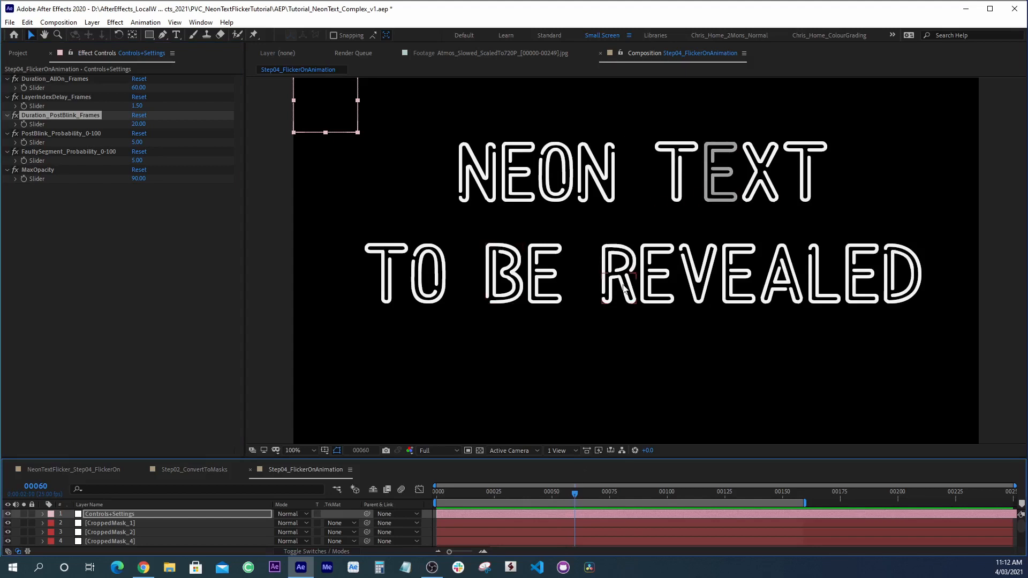
left_click(54, 132)
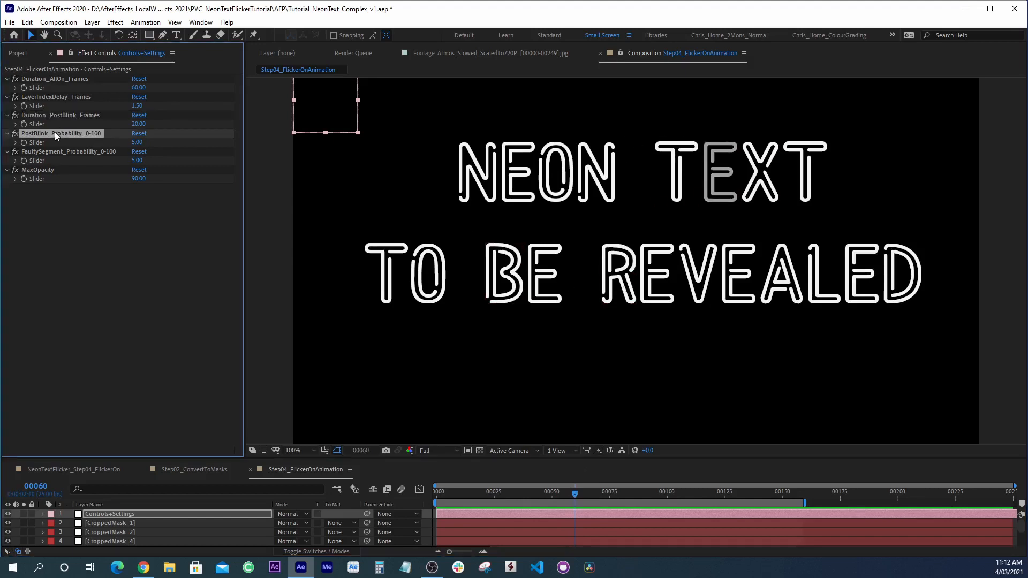
left_click(58, 113)
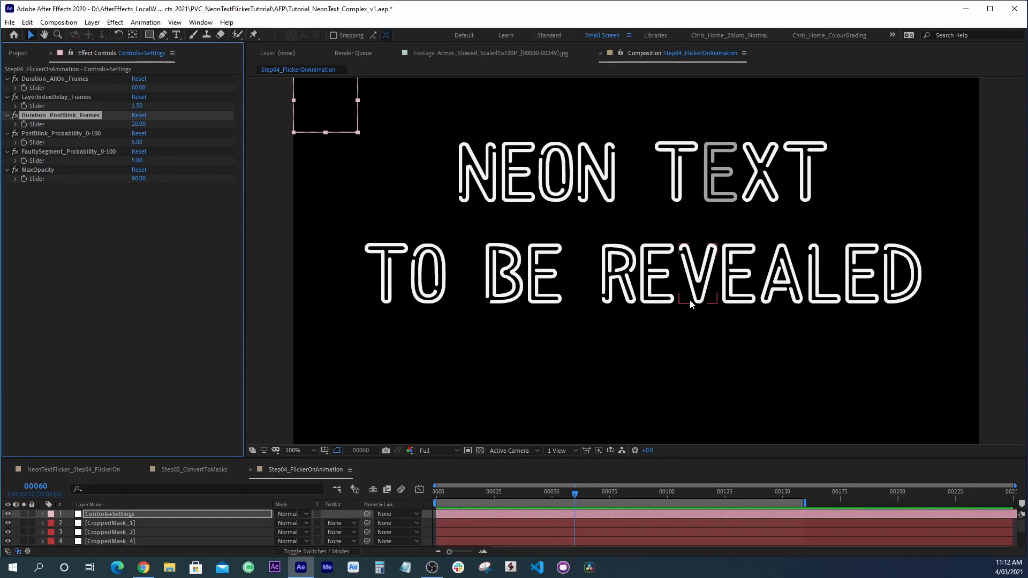
- Set the Duration_PostBlink_Frames, PostBlink_Probability_0-100 and FaultySegment_Probability_0-100 sliders to 0
left_click(139, 124)
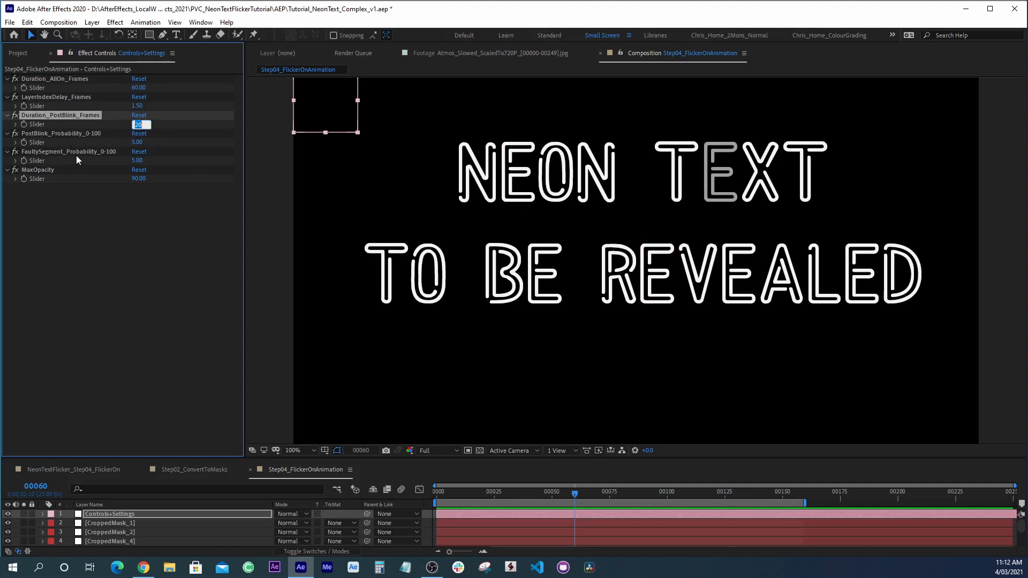
type("0")
key("Tab")
type("0")
key("Tab")
type("0")
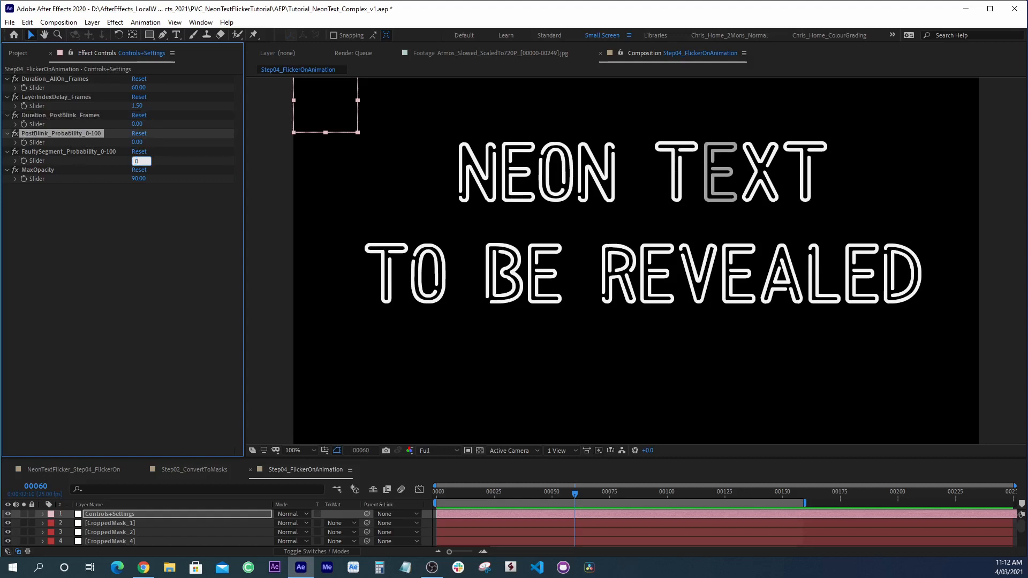
left_click(77, 156)
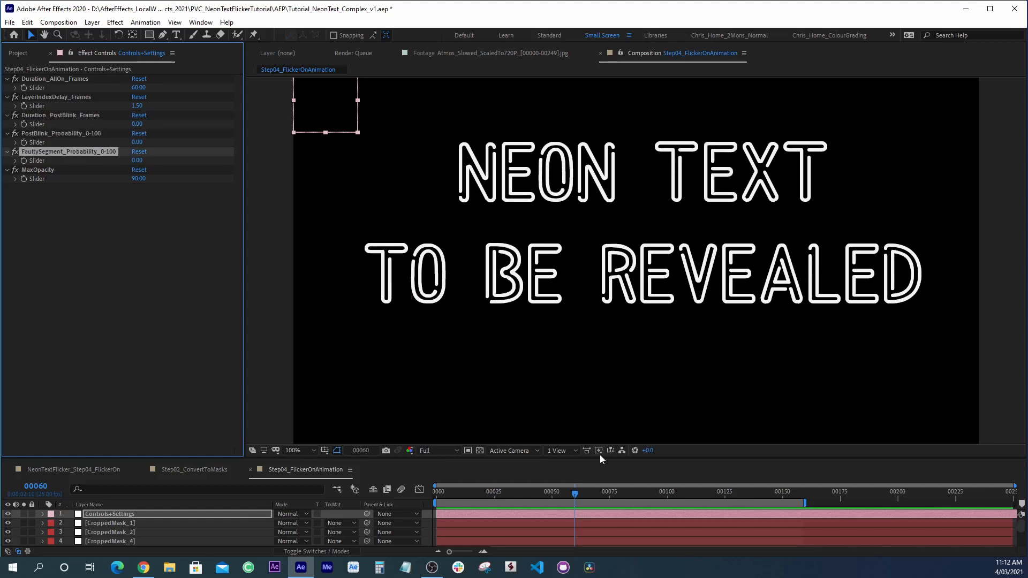
- Preview the animation without post-blinks from frame 46, and place the playhead at frame 60
left_click_drag(564, 493, 543, 492)
key("space")
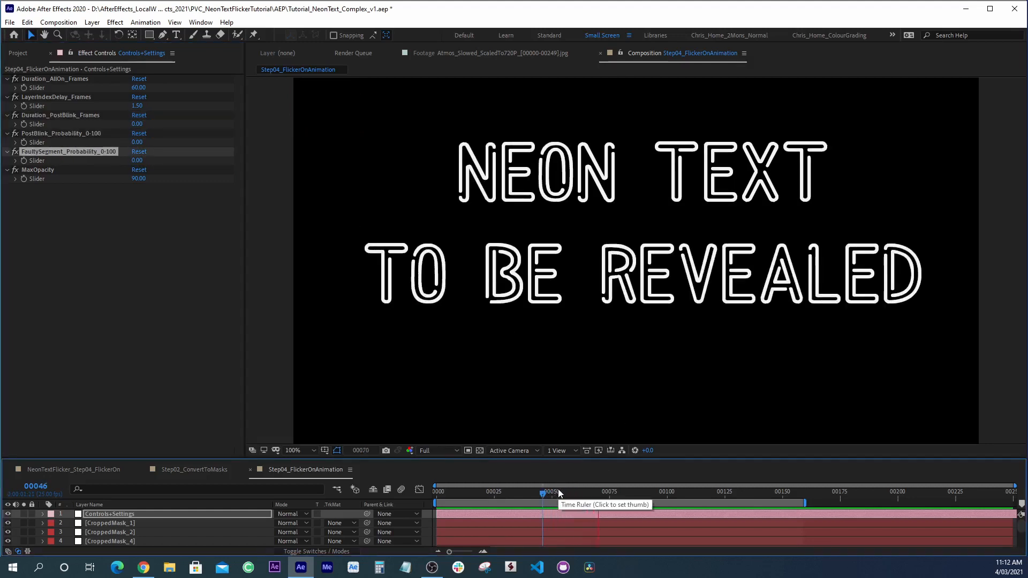
key("space")
key("space")
left_click_drag(596, 496, 575, 496)
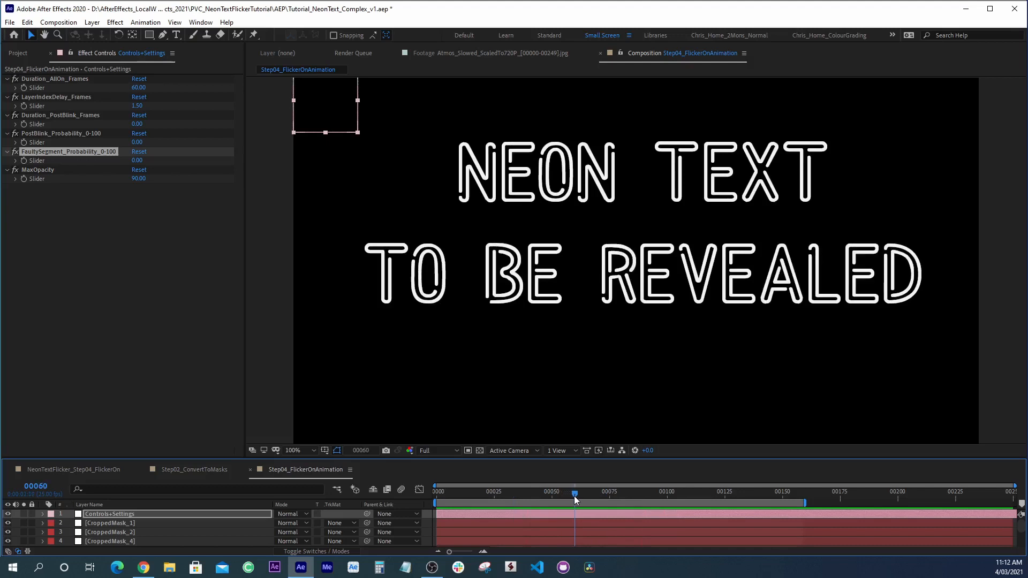
- Set the Duration_PostBlink_Frames slider to 20
left_click(137, 124)
type("20")
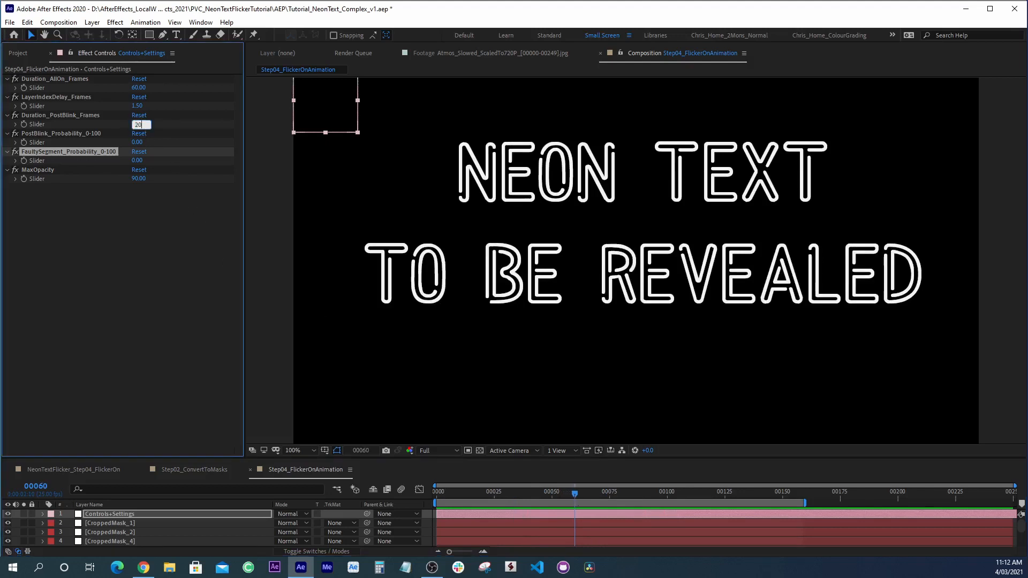
key("Return")
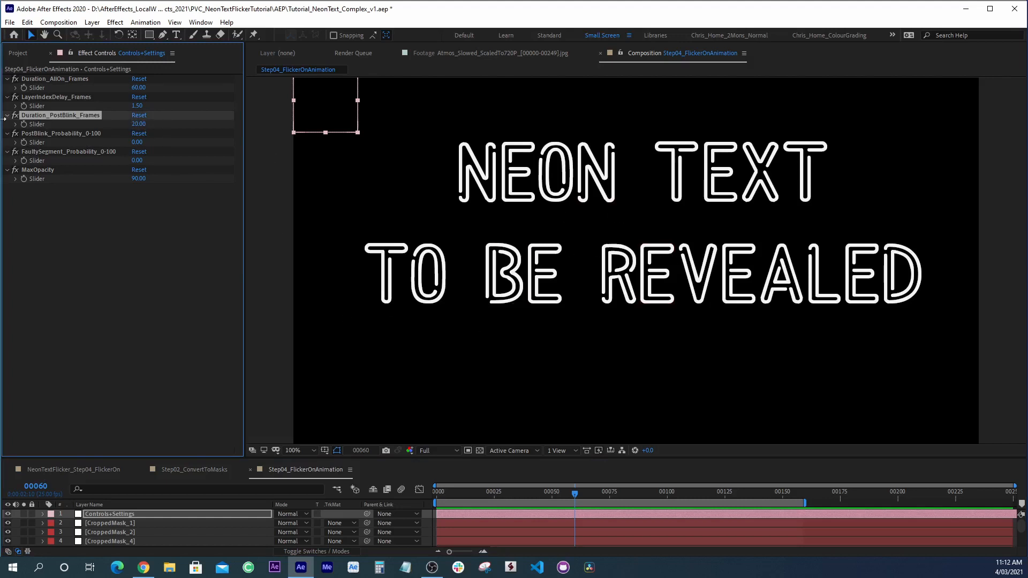
- Set the PostBlink_Probability_0-100 slider to 100 and preview the blinking from frame 60
left_click(46, 133)
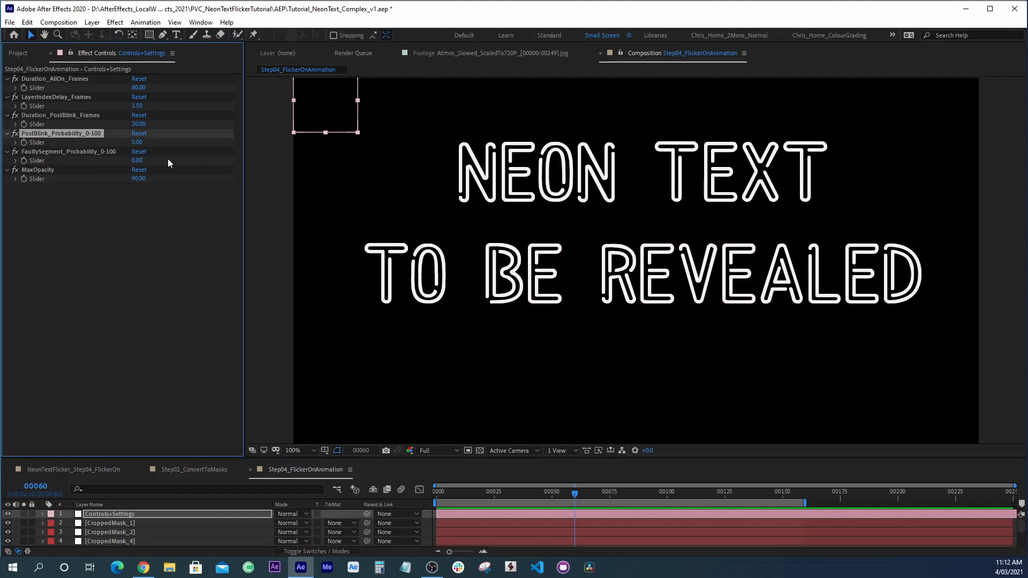
left_click(138, 142)
type("100")
key("Return")
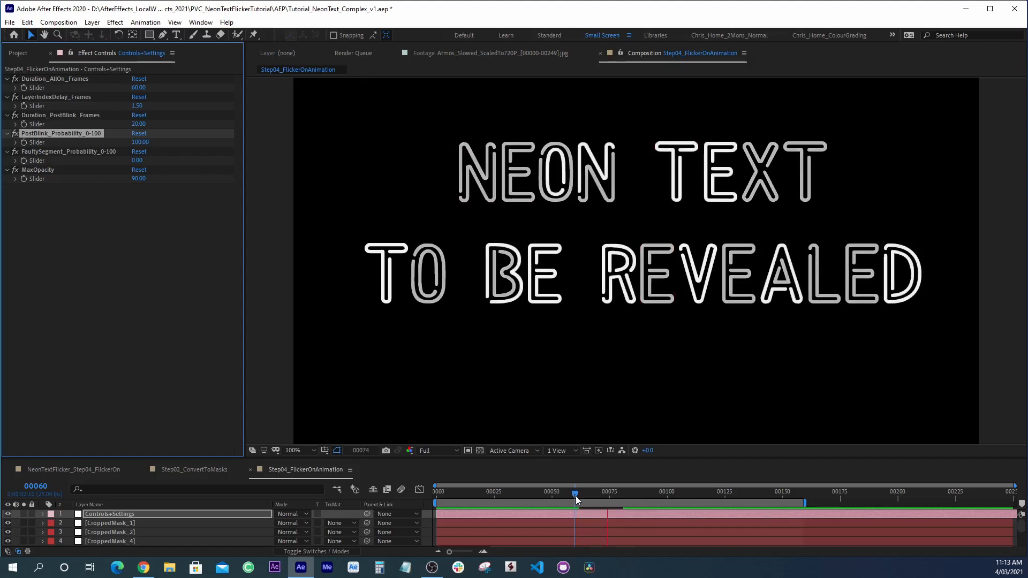
left_click_drag(577, 496, 574, 494)
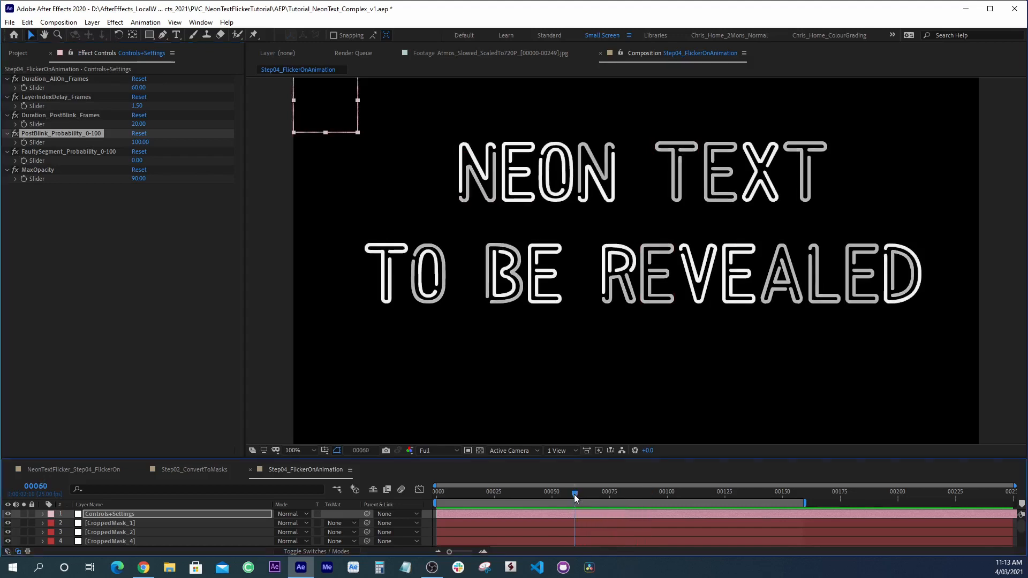
key("space")
key("space")
- Set the PostBlink_Probability_0-100 slider to 10, preview from frames 43 and 45, and scrub to frame 88
left_click(141, 142)
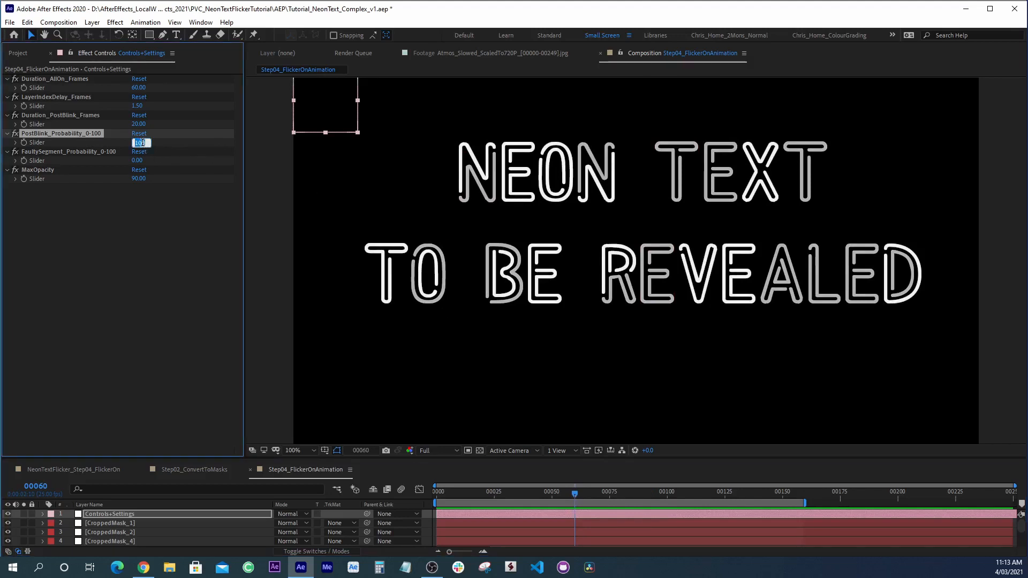
type("10")
key("Return")
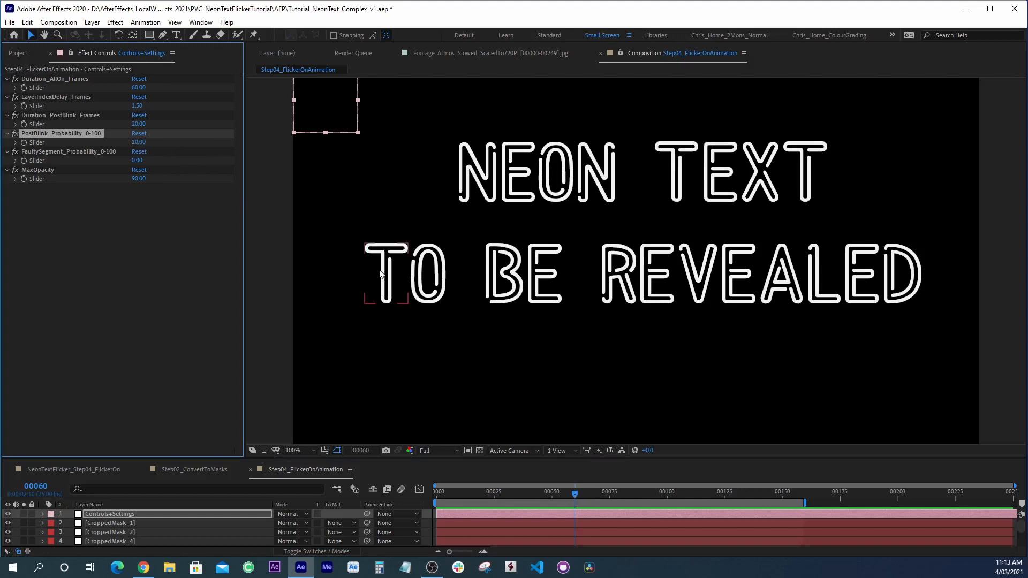
left_click(536, 494)
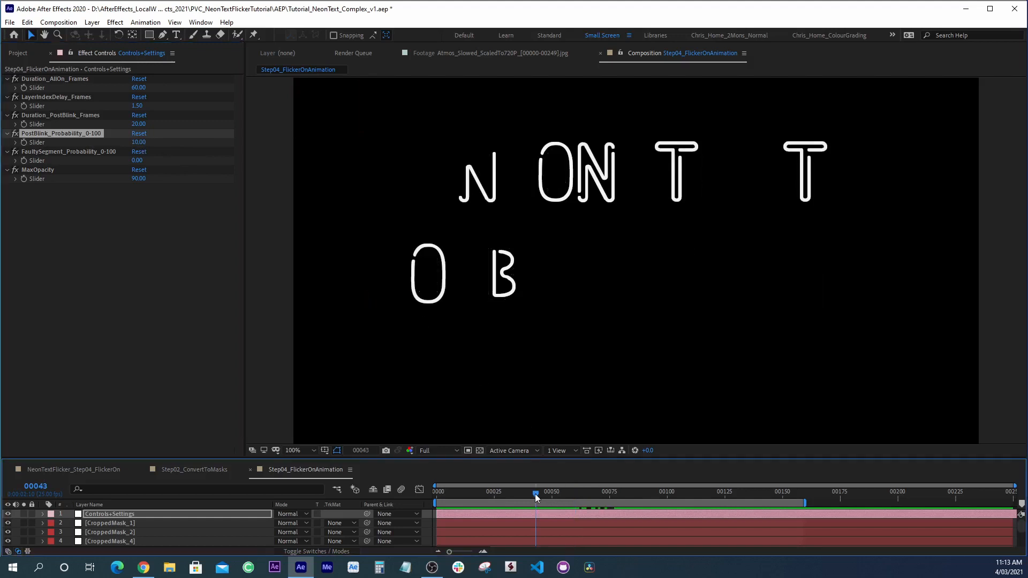
key("space")
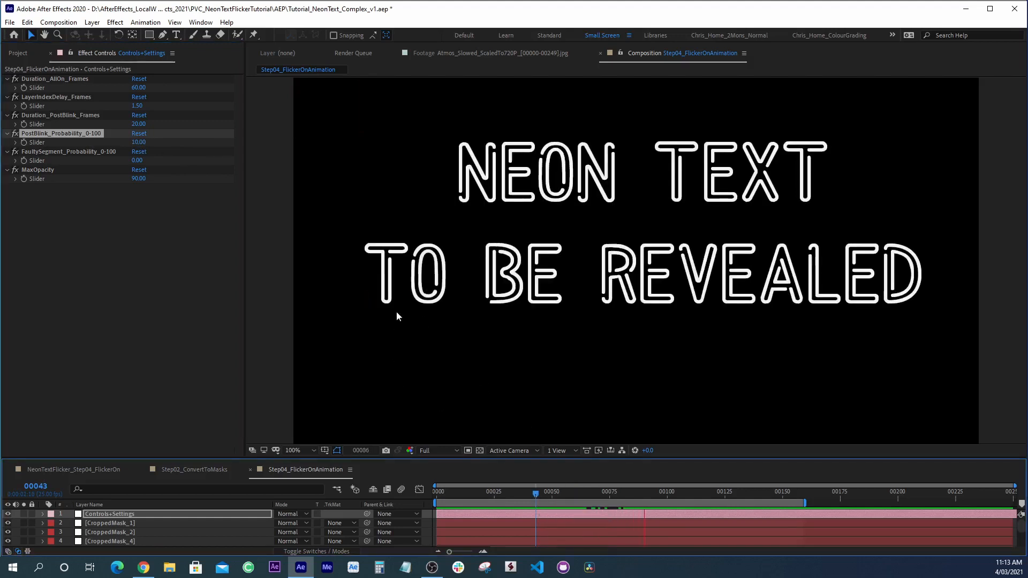
left_click(541, 494)
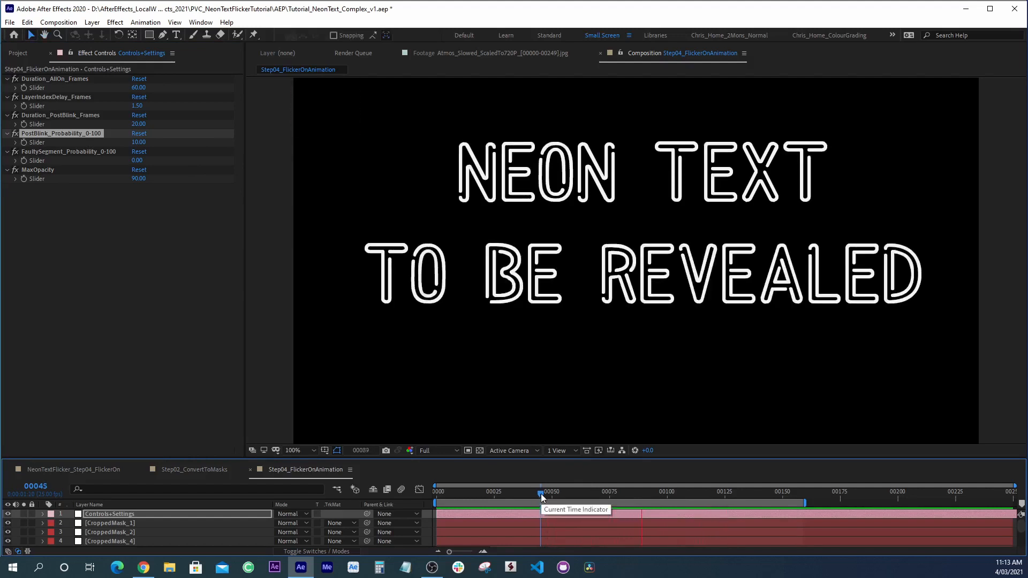
key("space")
left_click_drag(545, 490, 639, 496)
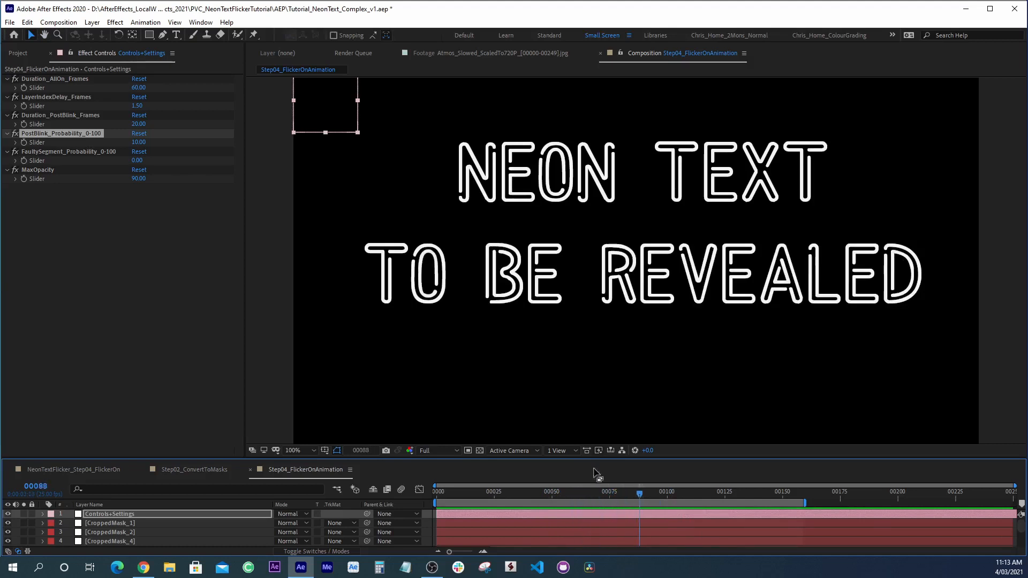
- Set the PostBlink_Probability_0-100 slider to 20 and preview the post-blinks from frames 66, 50 and 46
left_click(138, 142)
type("20")
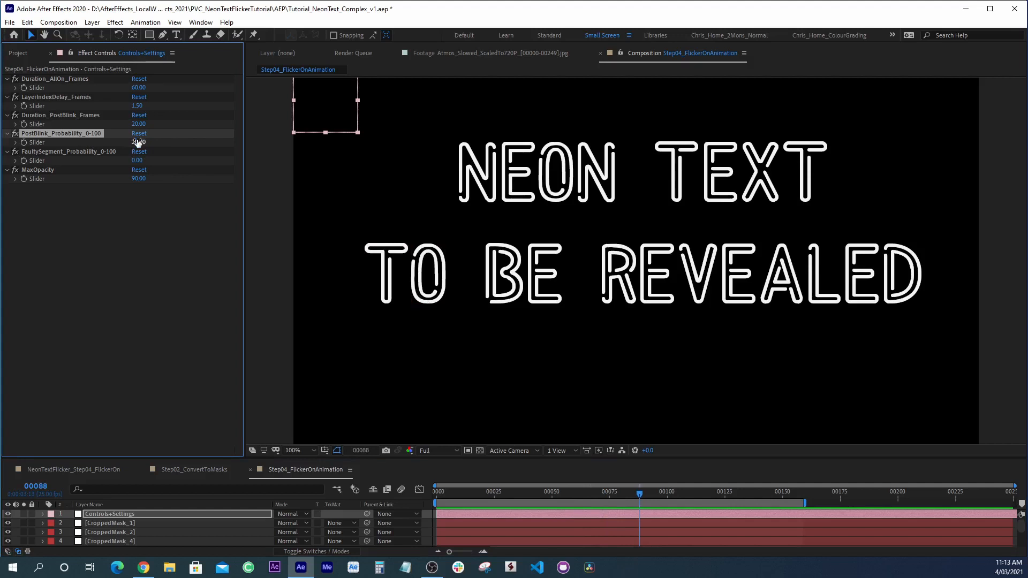
key("Return")
left_click(589, 493)
key("space")
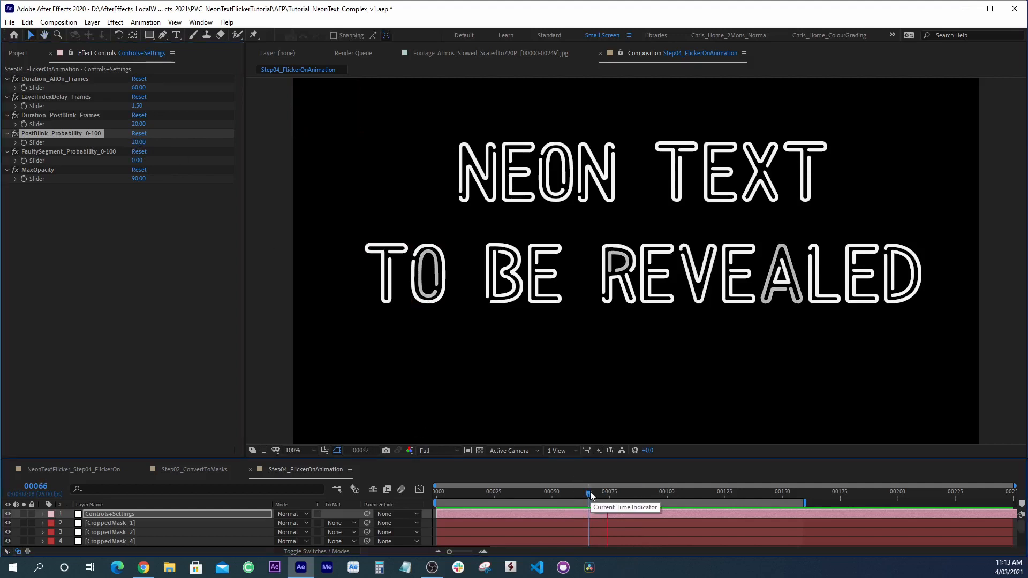
left_click(552, 493)
key("space")
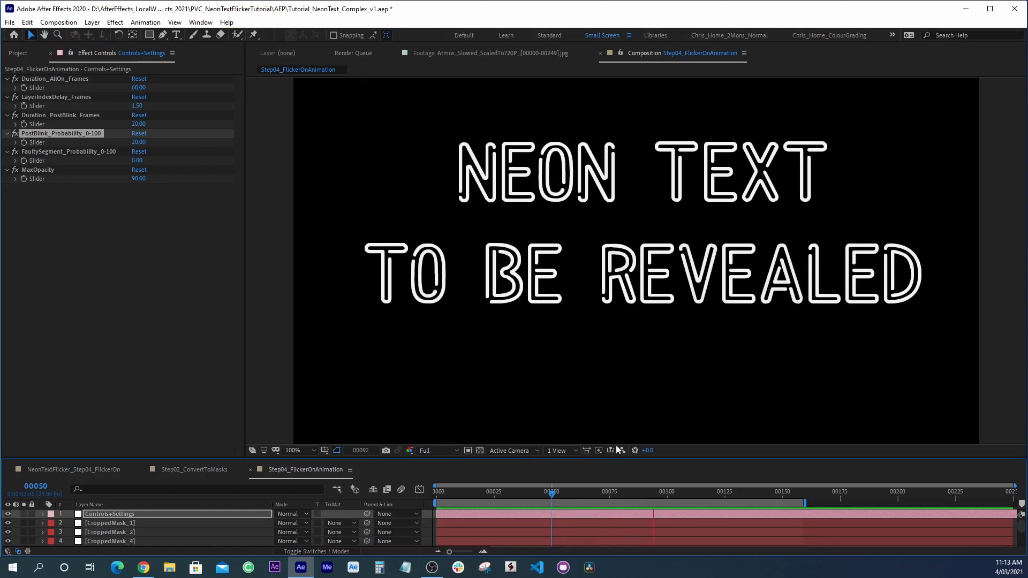
left_click(544, 492)
key("space")
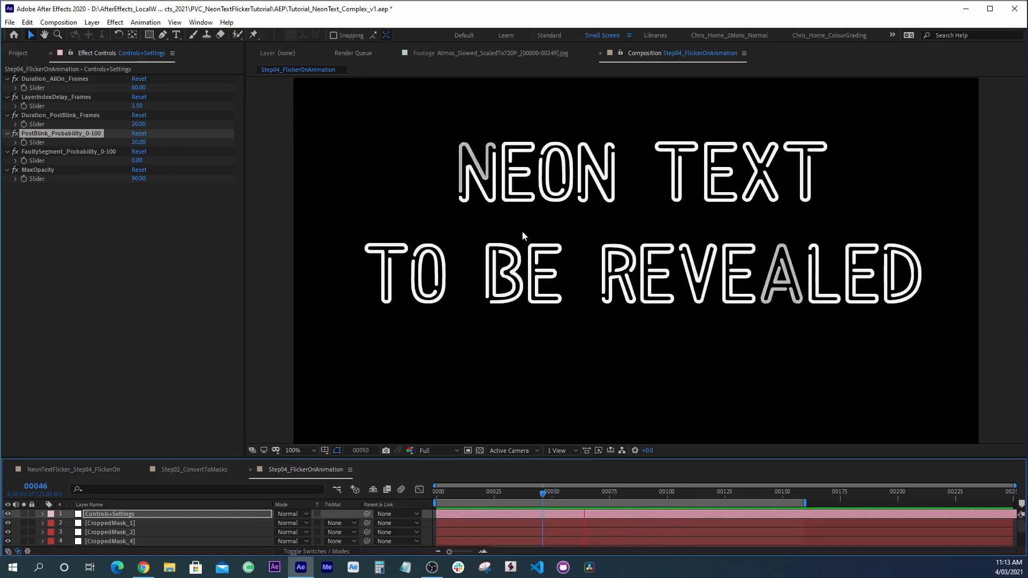
key("space")
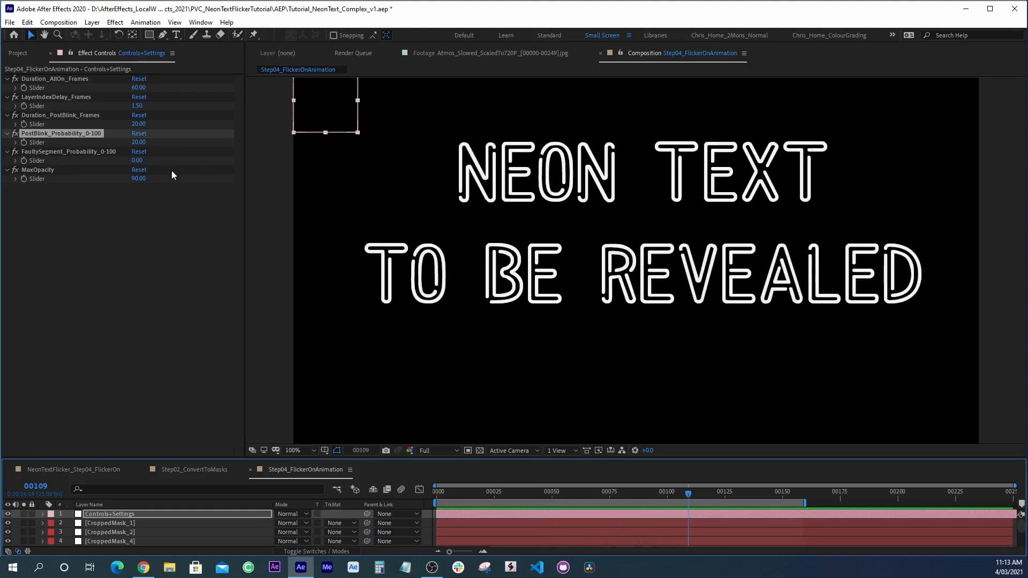
- Set the FaultySegment_Probability_0-100 slider to 100 while viewing frame 135
left_click(68, 152)
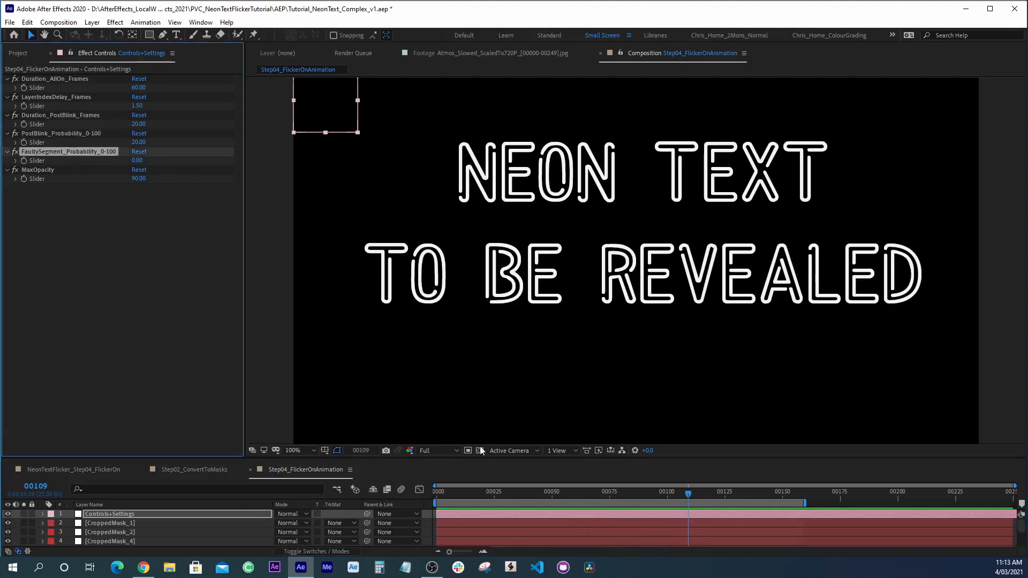
left_click_drag(688, 492, 749, 521)
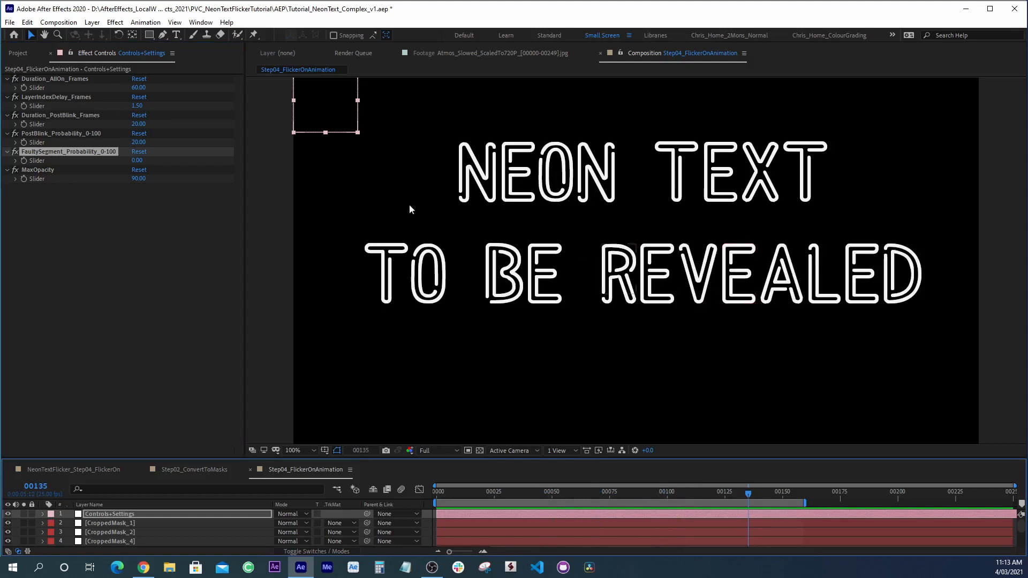
left_click(136, 161)
type("100")
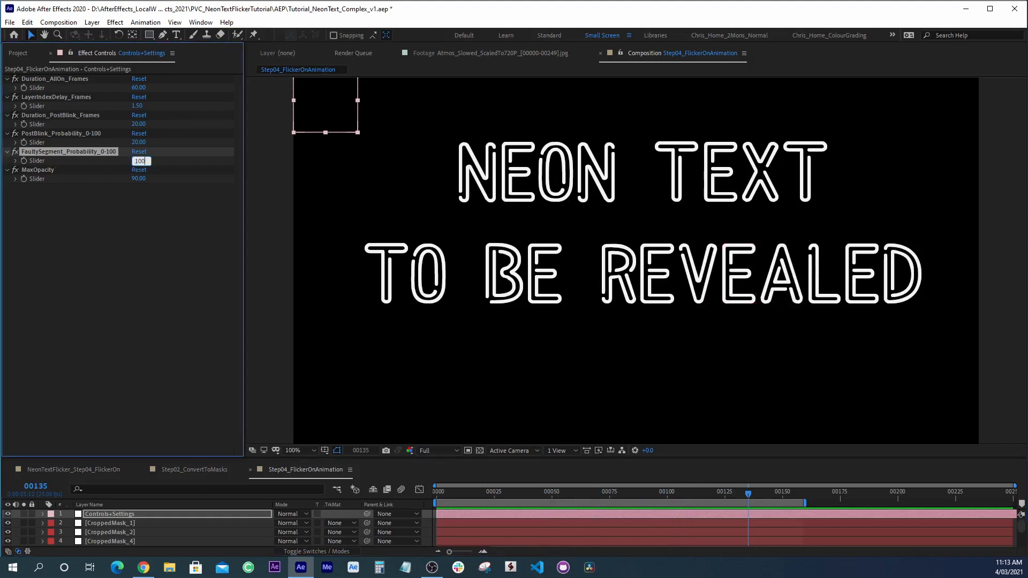
key("Return")
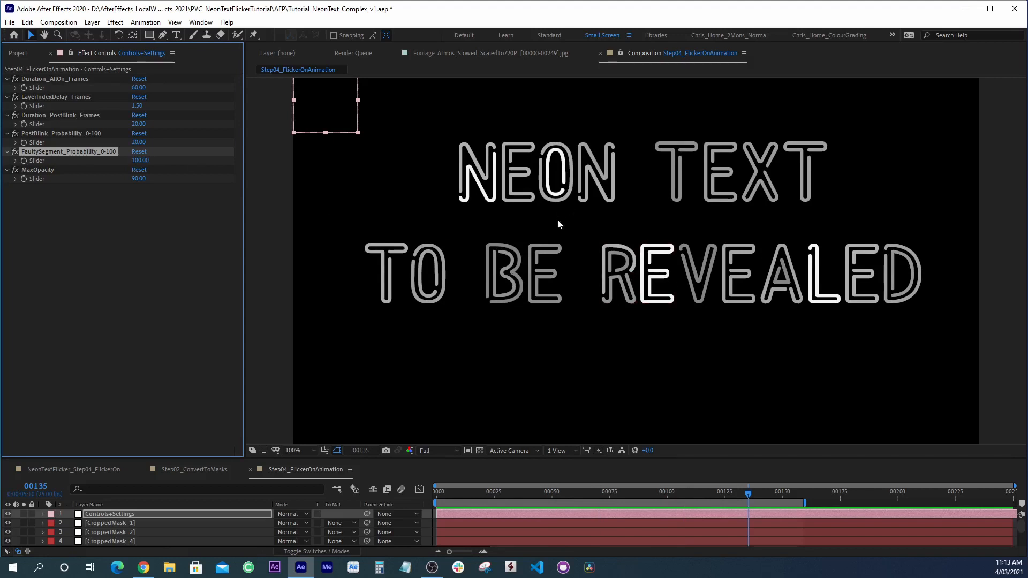
- Set the FaultySegment_Probability_0-100 slider to 5 and preview the flicker from frames 31 and 61
left_click(139, 160)
type("5")
key("Return")
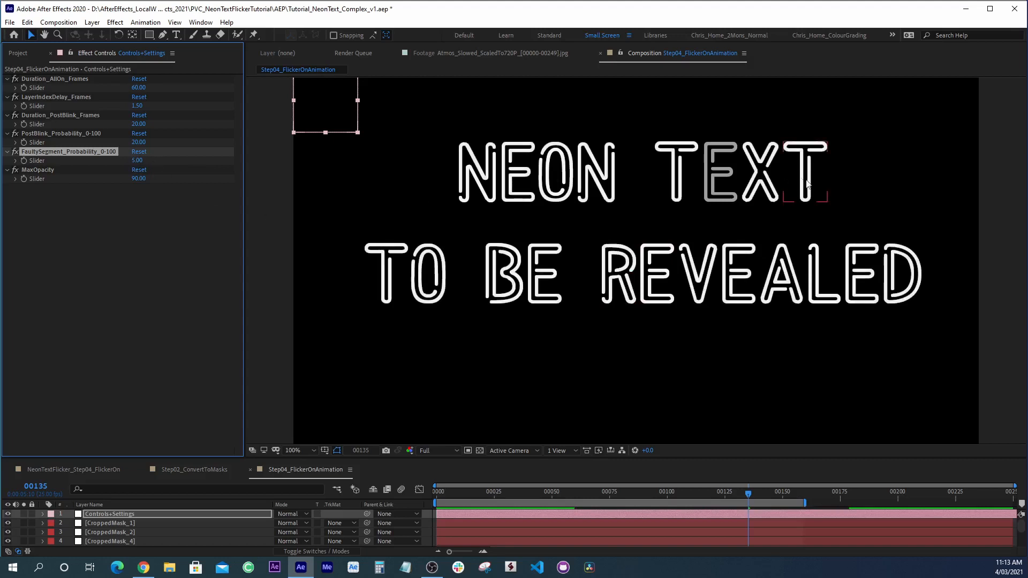
left_click_drag(624, 487, 508, 497)
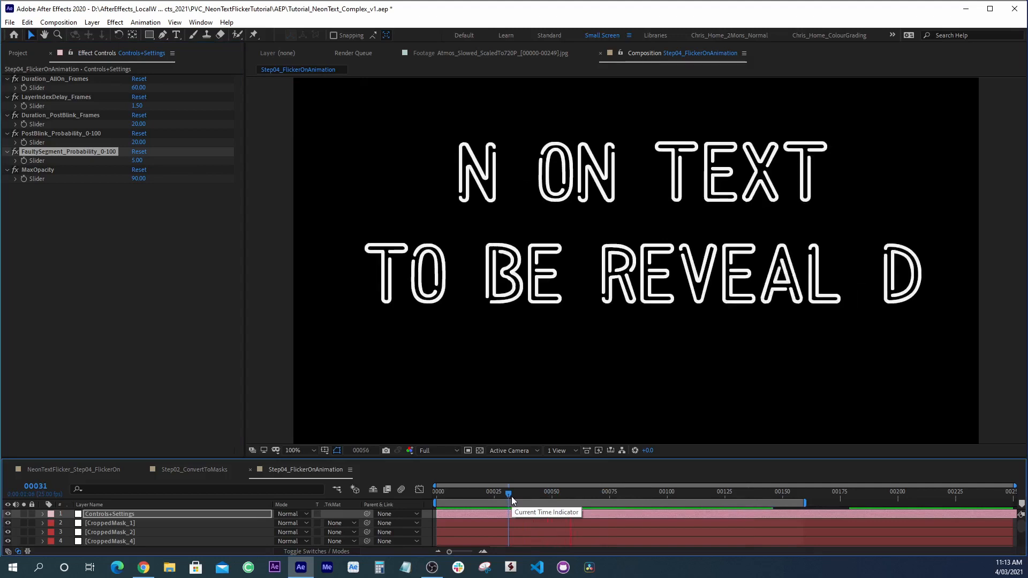
key("space")
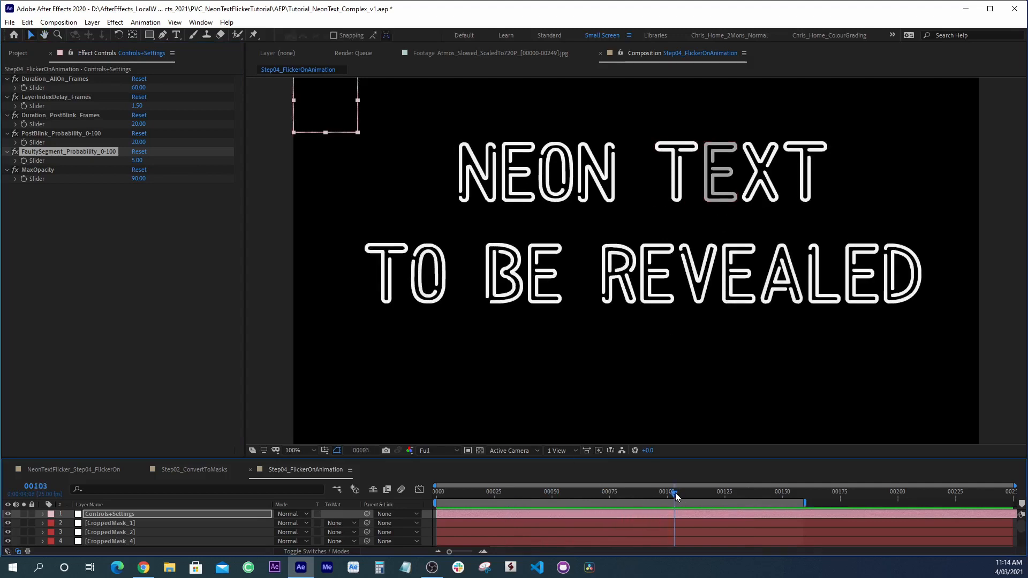
left_click_drag(675, 493, 579, 493)
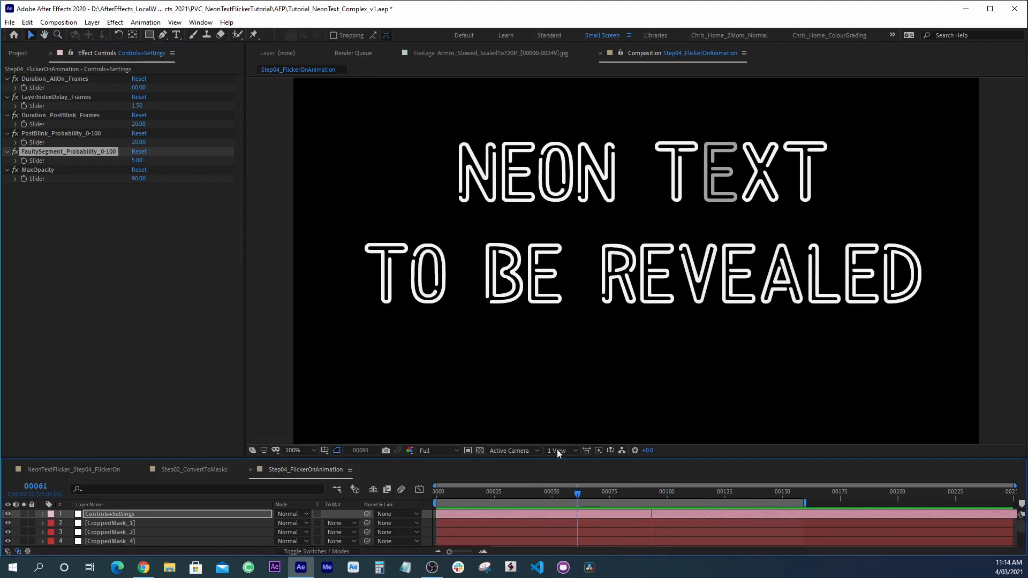
key("space")
- Set the FaultySegment_Probability_0-100 slider to 9 and check the faulty segments by previewing from frame 0 and viewing frame 149
left_click_drag(136, 161, 139, 162)
left_click(139, 162)
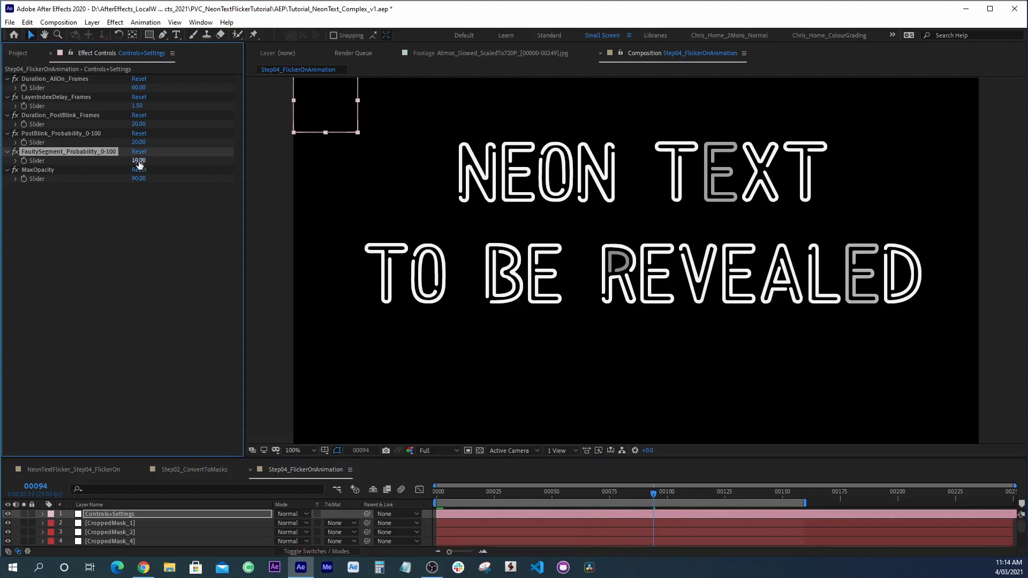
type("9")
key("Return")
left_click_drag(611, 496, 409, 501)
key("space")
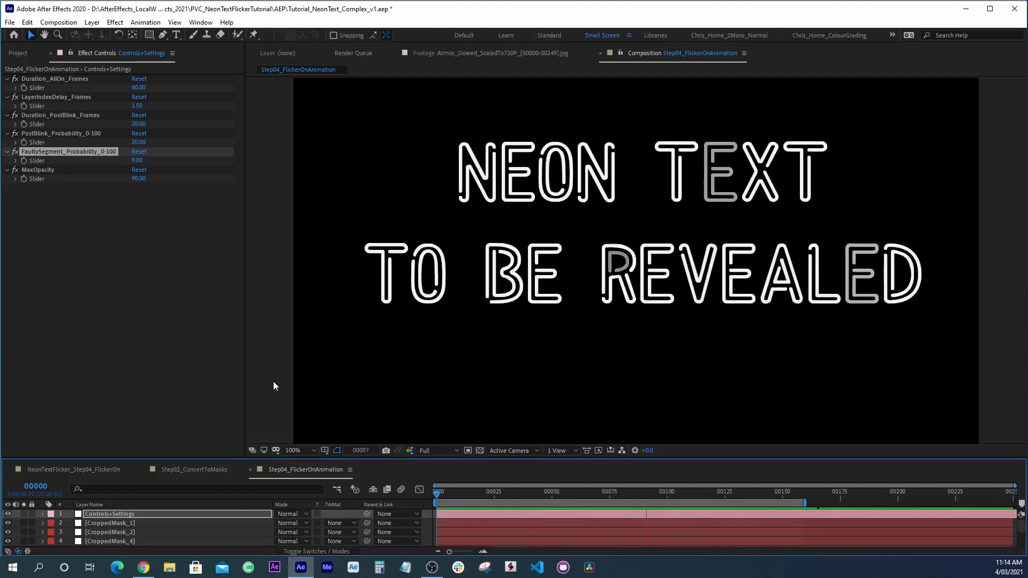
left_click(783, 491)
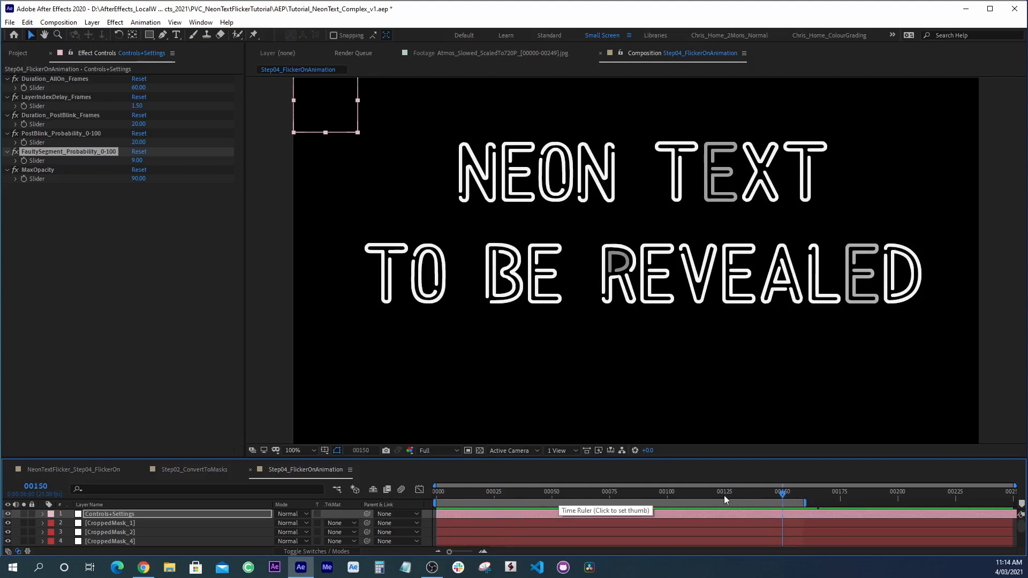
left_click(785, 499)
left_click_drag(786, 501, 781, 501)
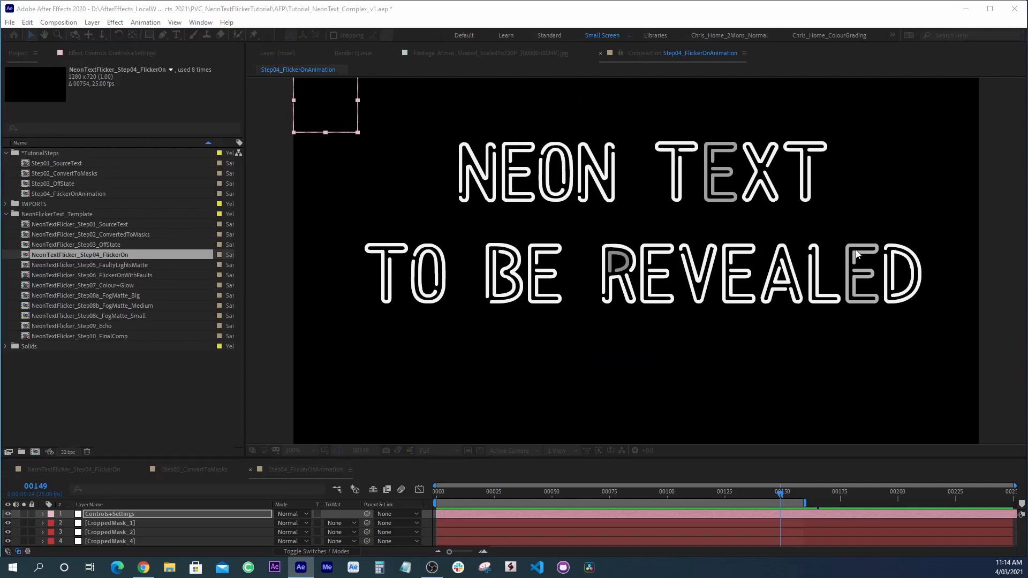
- Set the project's color working space to Rec.709 Gamma 2.4 and review the bit-depth options
left_click_drag(1027, 233, 591, 126)
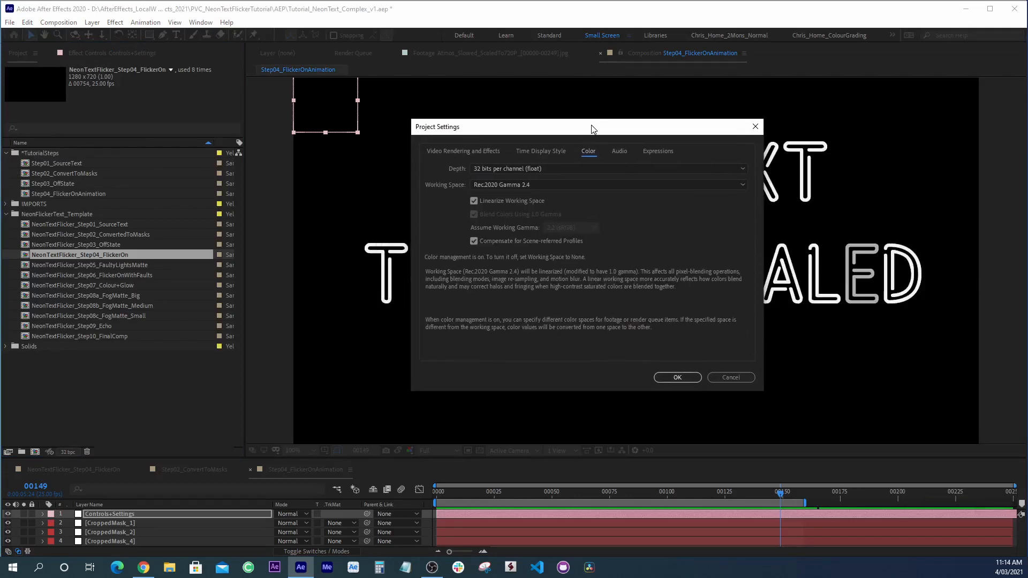
left_click(535, 185)
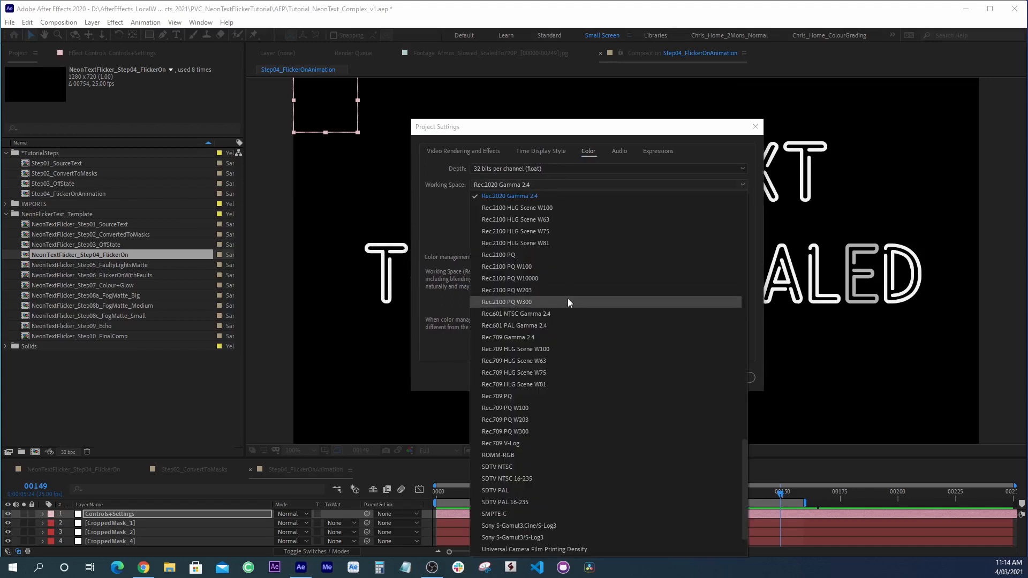
left_click(546, 338)
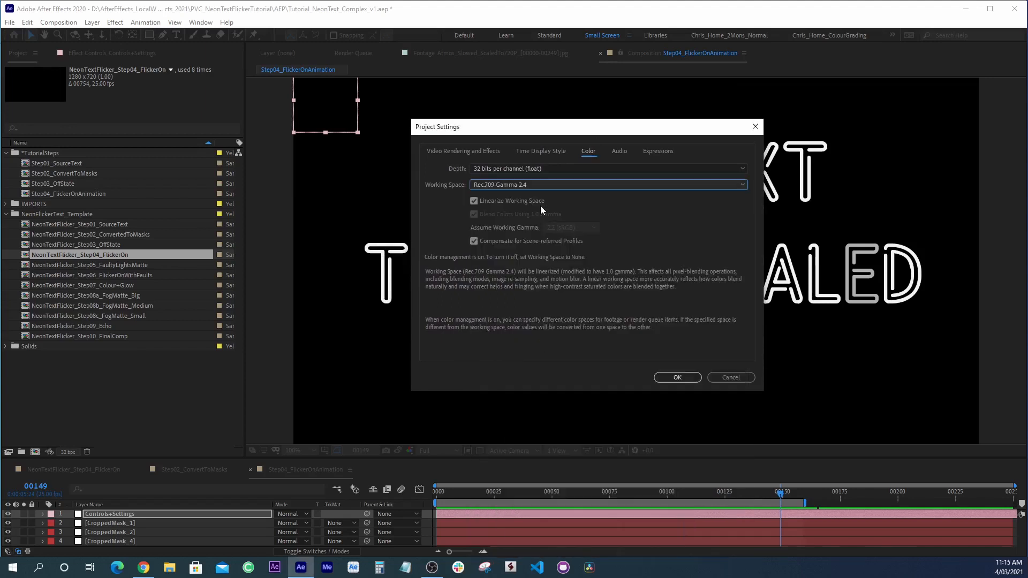
left_click_drag(557, 128, 575, 175)
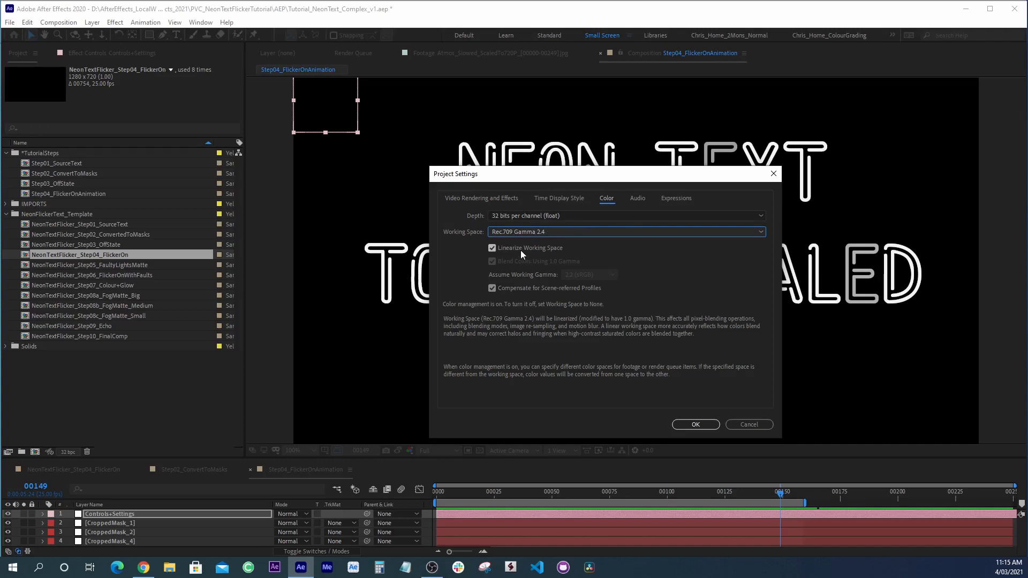
left_click(507, 213)
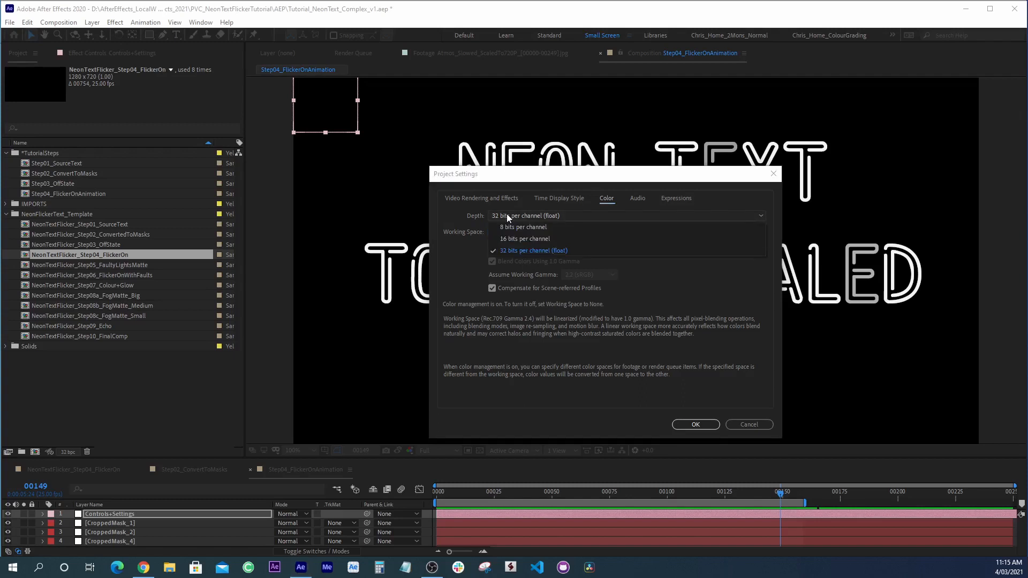
left_click(453, 212)
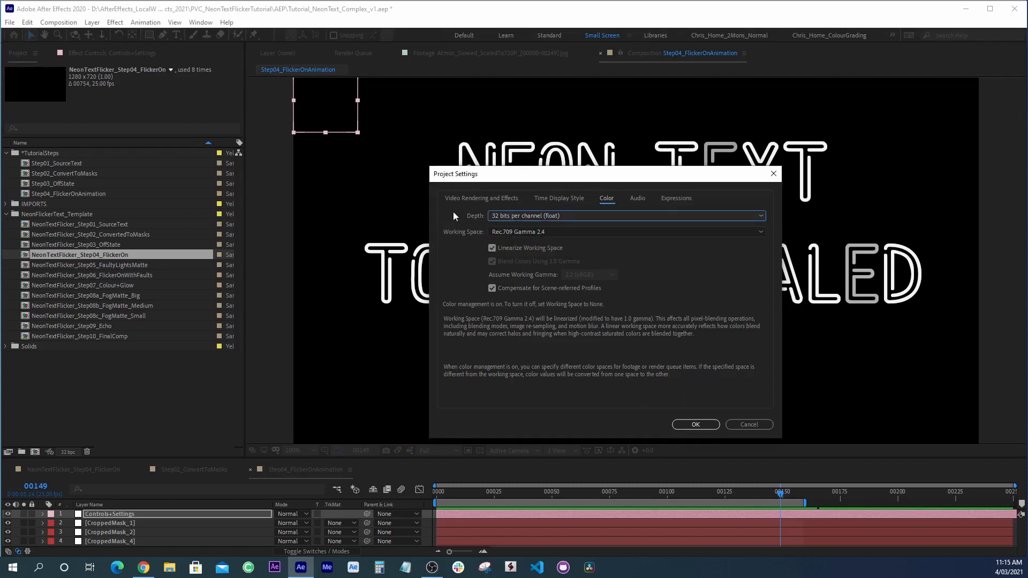
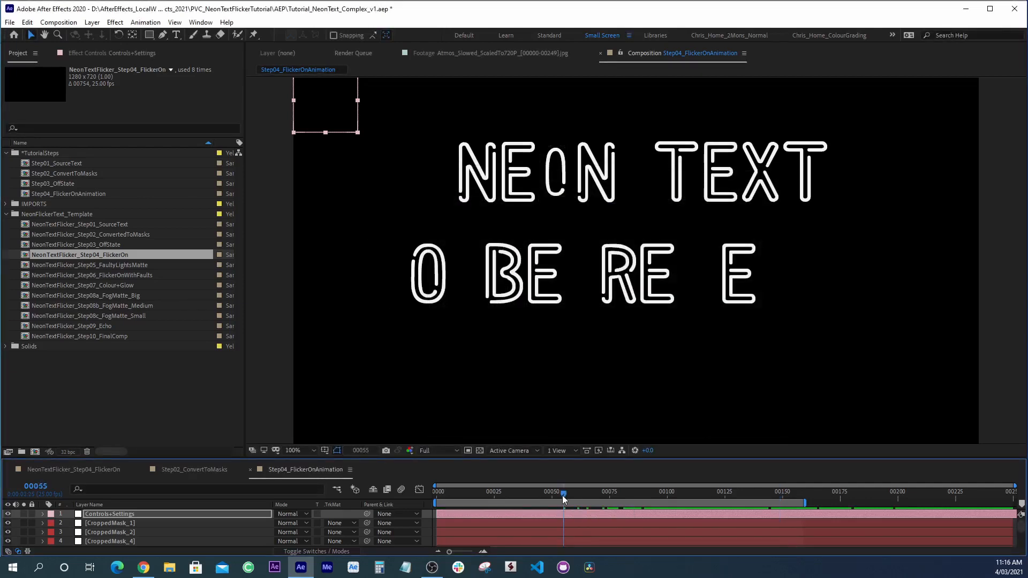
- Reopen the Step04_FlickerOnAnimation composition and scrub to frame 150
left_click_drag(563, 496, 610, 502)
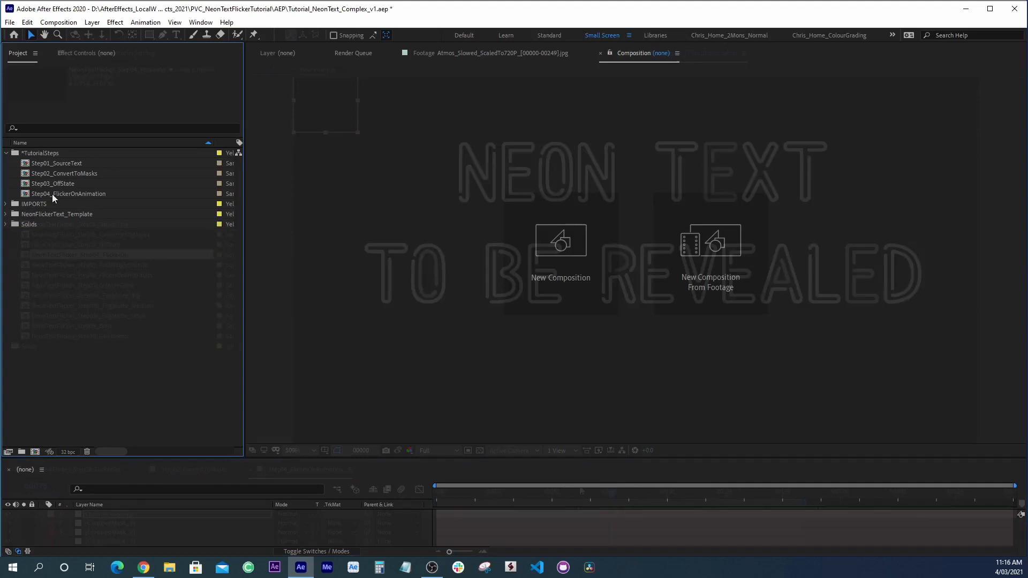
double_click(57, 194)
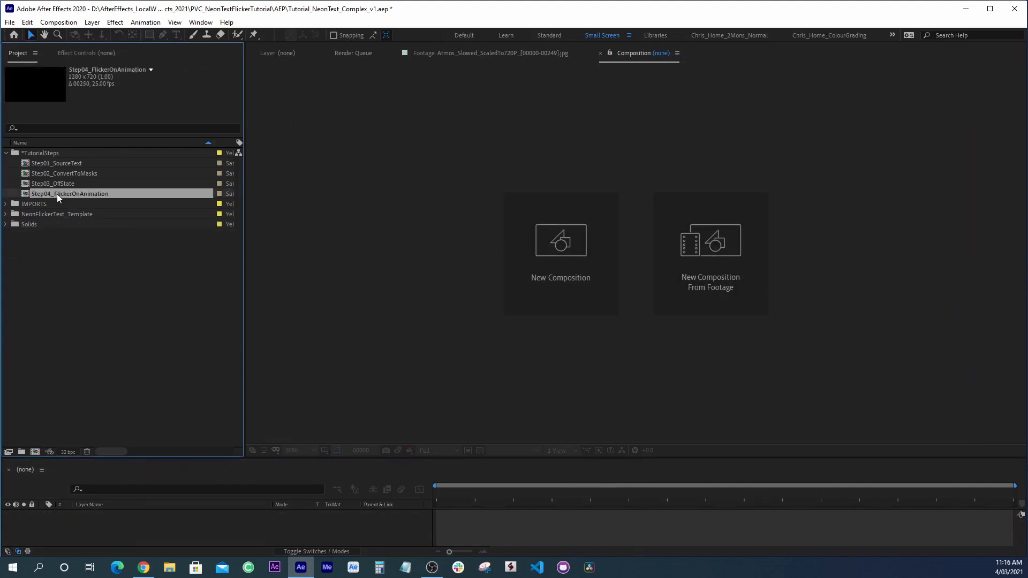
left_click_drag(619, 499, 781, 507)
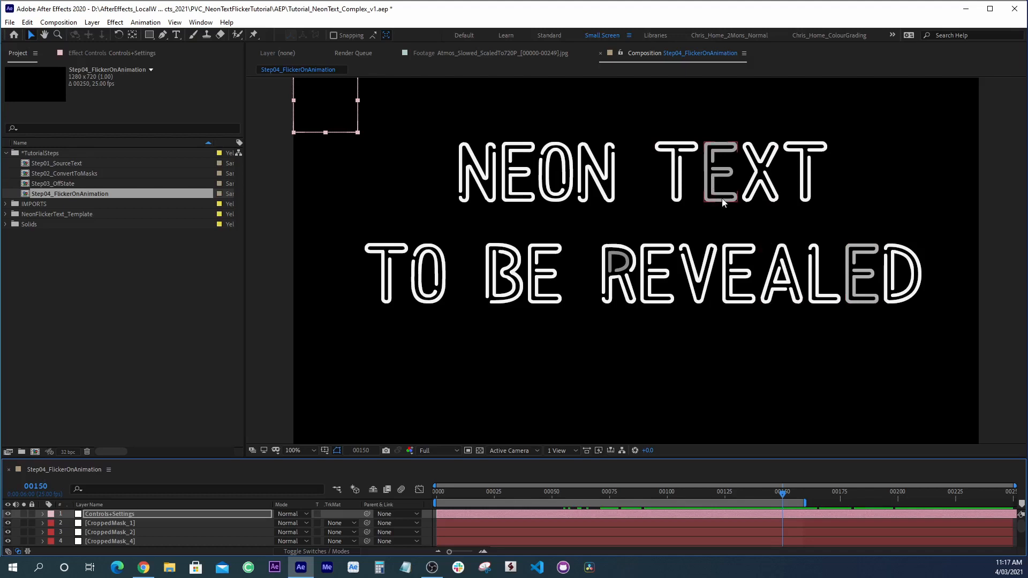
- Create a new composition from Step04_FlickerOnAnimation and move to frame 100
left_click(57, 303)
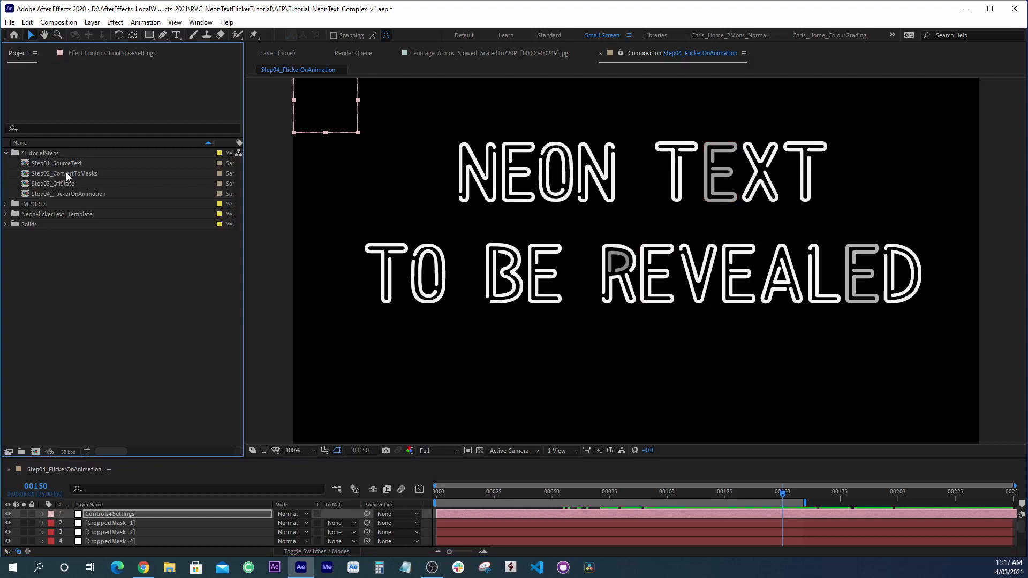
left_click(66, 193)
left_click_drag(63, 194, 34, 454)
mouse_move(673, 505)
left_mouse_down()
mouse_move(572, 494)
mouse_move(673, 505)
left_mouse_up()
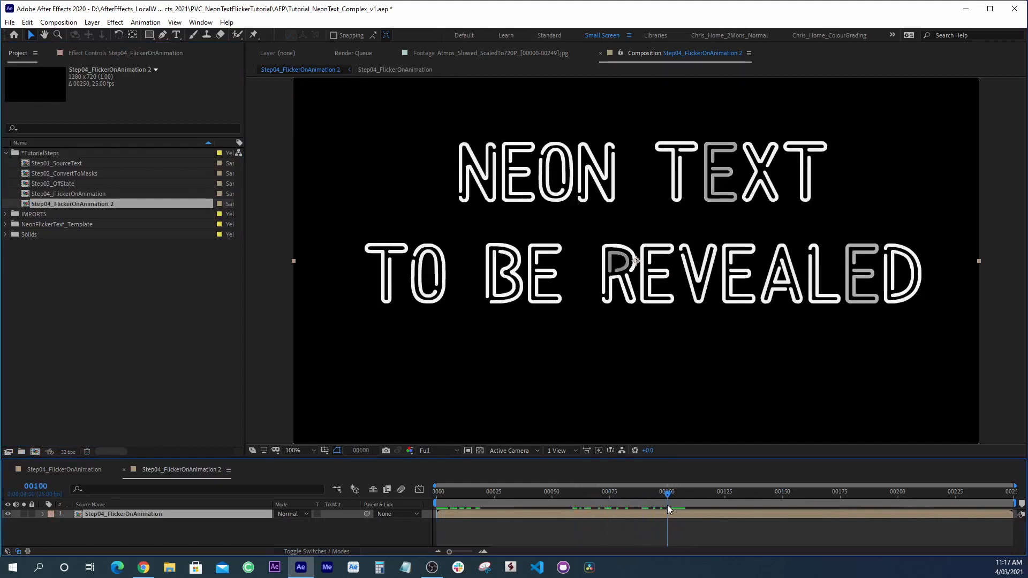
- Rename the new composition as Step05_FaultyLightMatte in its composition settings
key("ctrl+k")
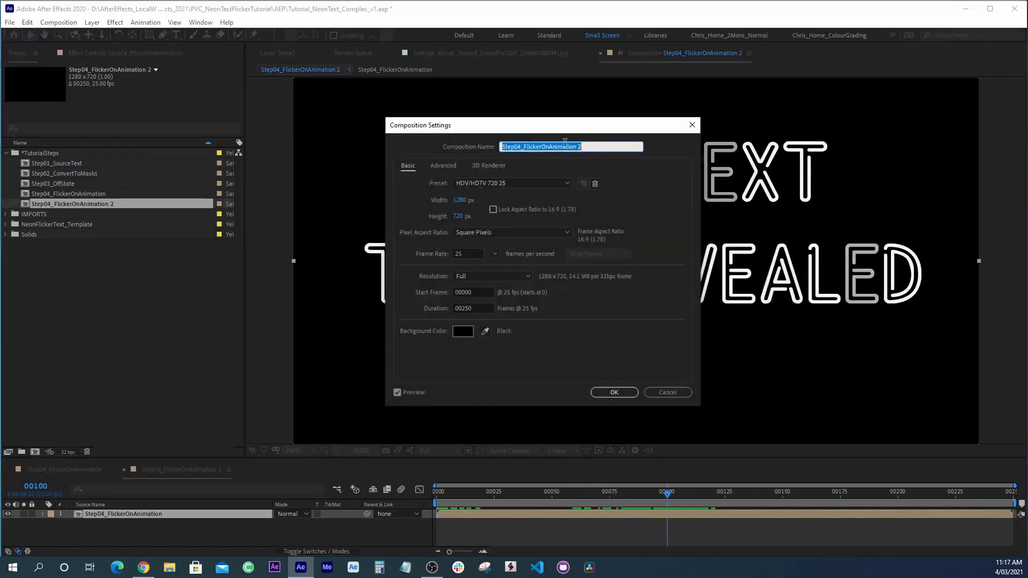
left_click(523, 146)
left_click_drag(524, 147, 637, 156)
type("Faulty")
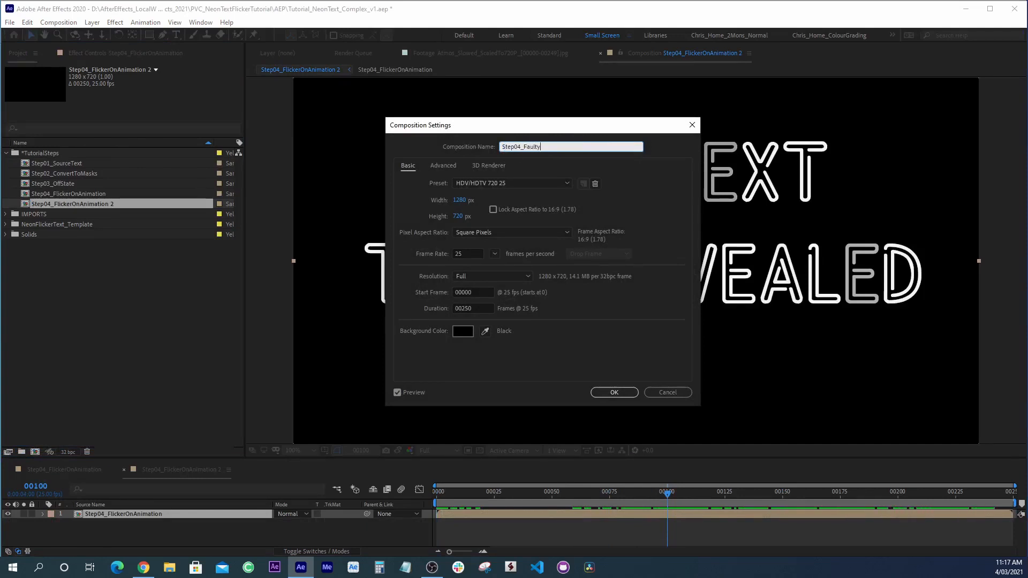
key("BackSpace")
key("BackSpace")
key("BackSpace")
key("BackSpace")
key("BackSpace")
key("BackSpace")
key("BackSpace")
type("5_FaultyLightMatte")
key("Return")
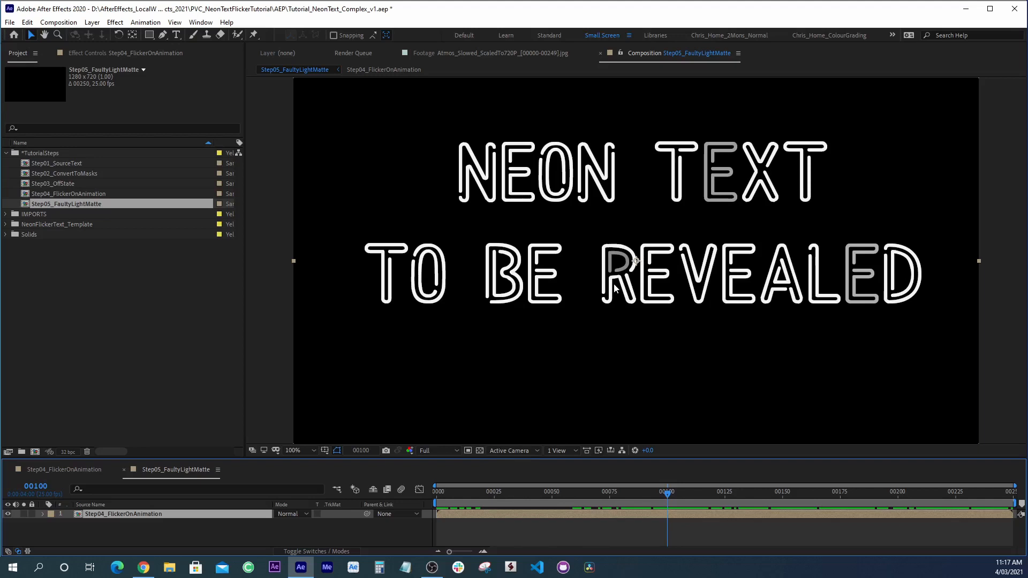
- Check the text against the transparency grid, and apply the Channel Combiner effect to the Step04_FlickerOnAnimation layer
left_click(480, 450)
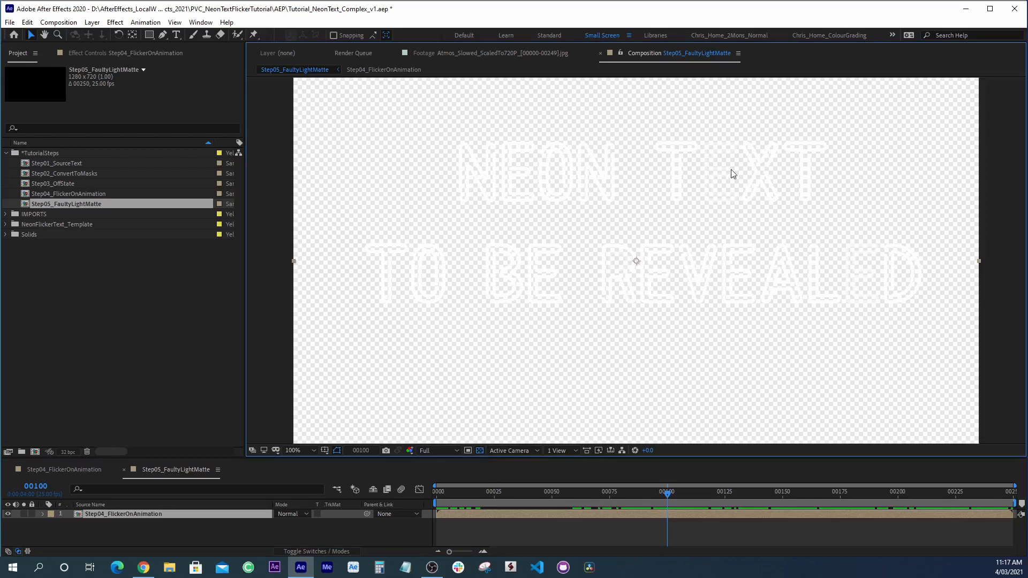
left_click(480, 450)
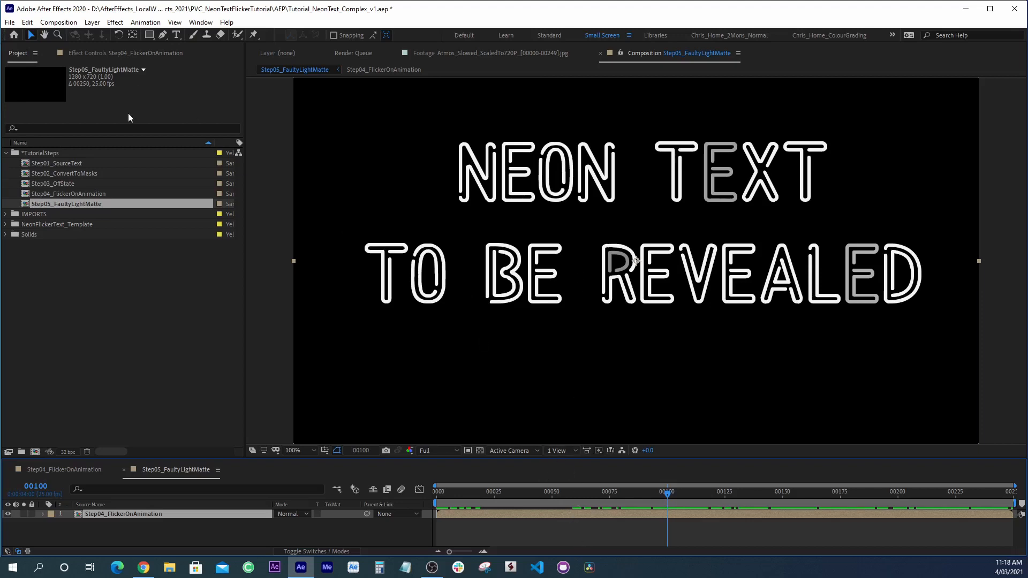
left_click(115, 24)
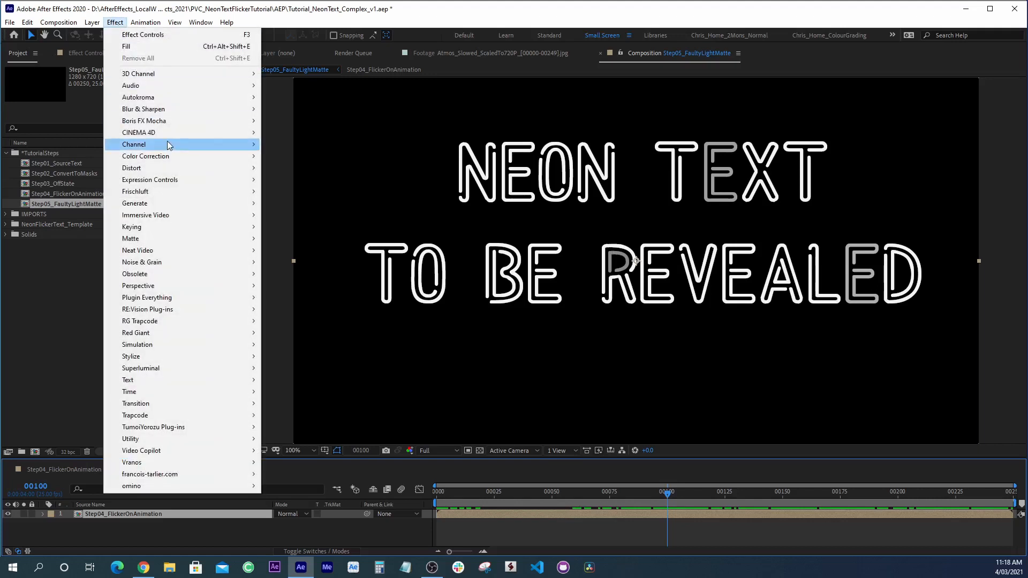
mouse_move(168, 143)
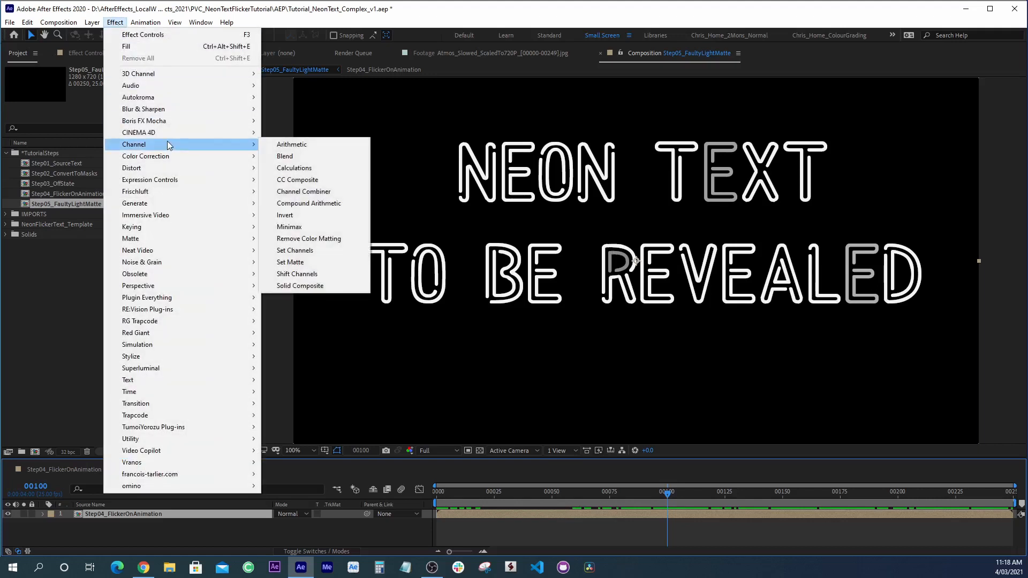
left_click(321, 192)
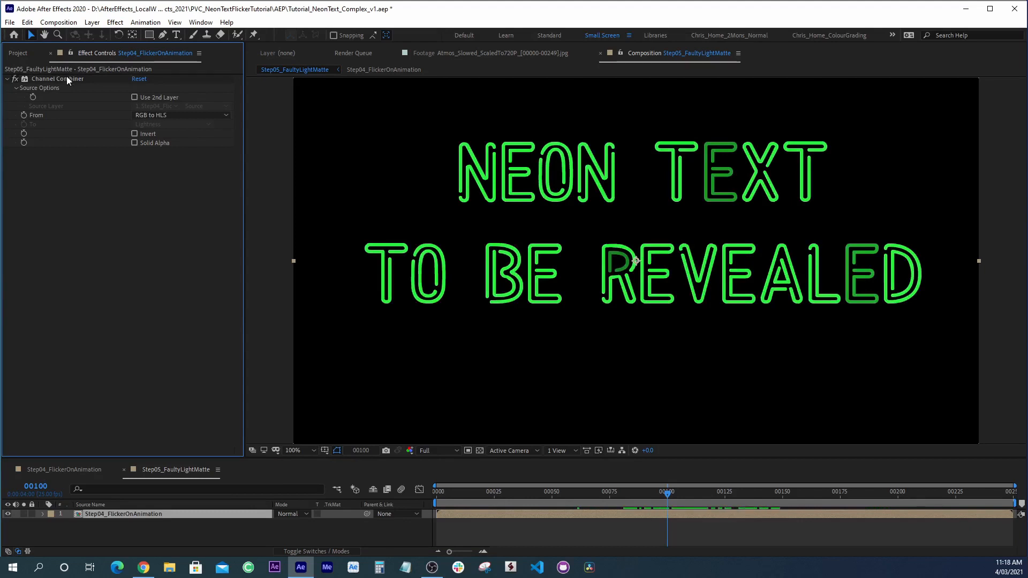
- Compare the text with the Channel Combiner effect disabled and enabled
left_click(65, 78)
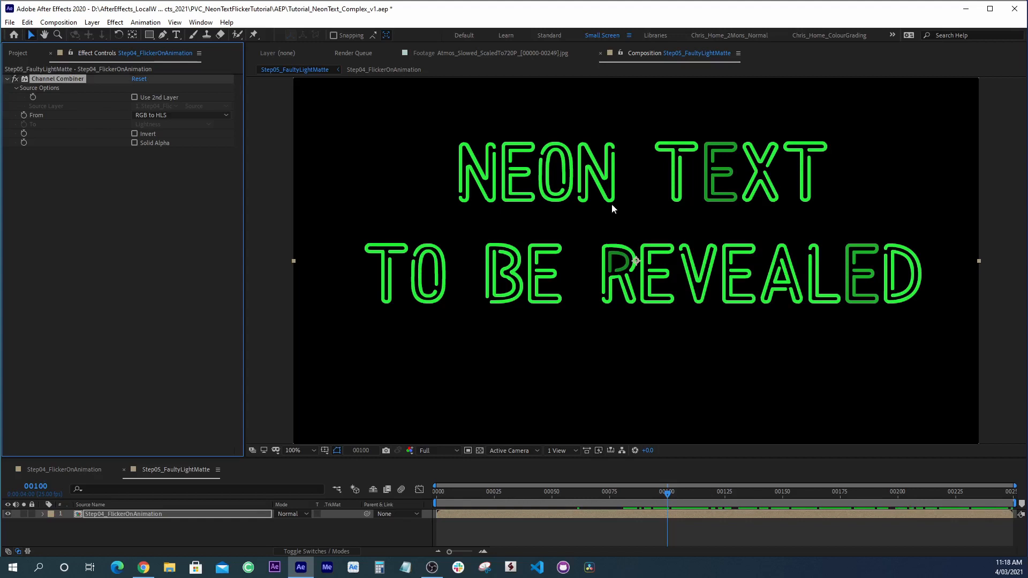
left_click(15, 78)
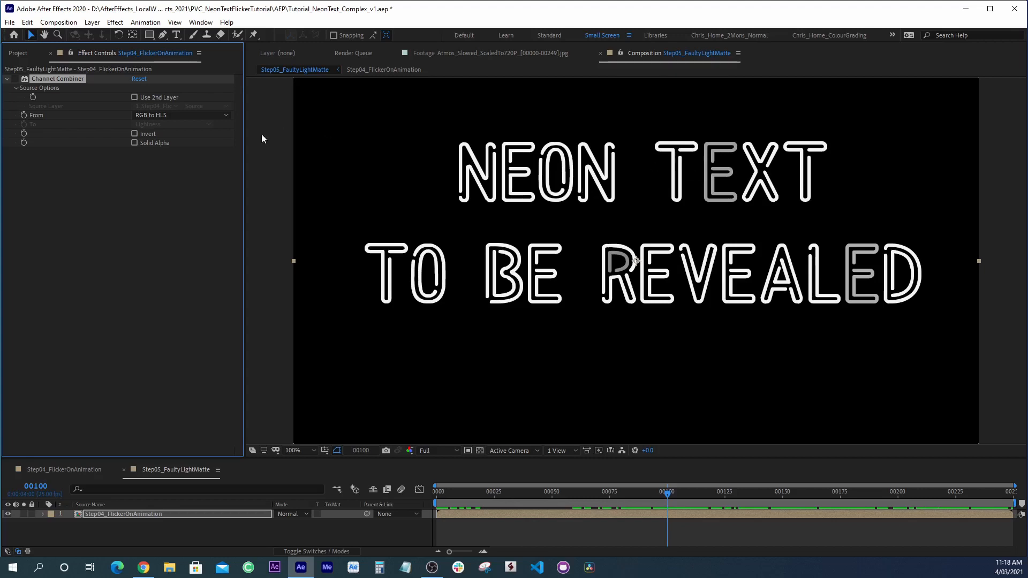
left_click(16, 79)
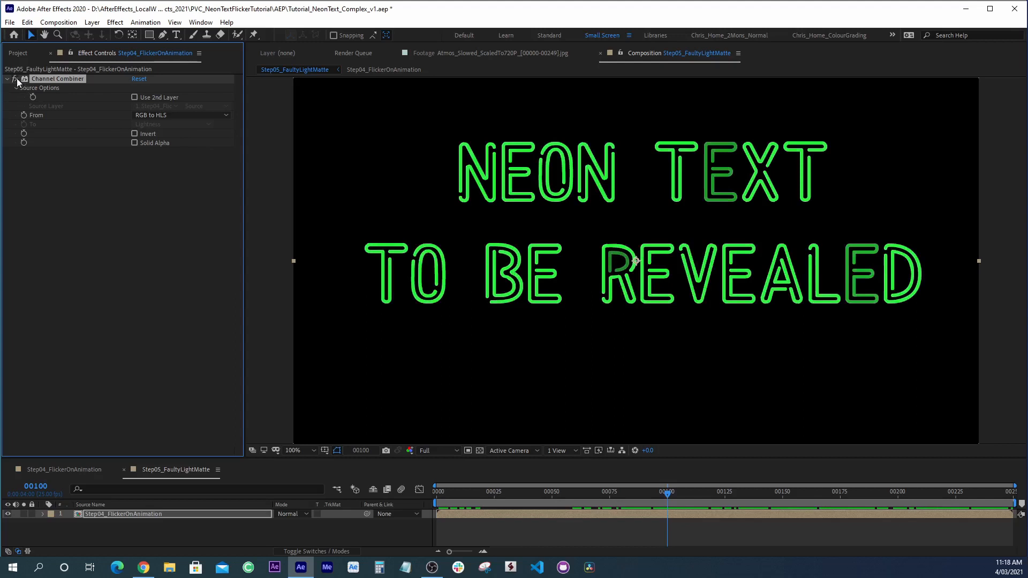
- Set the Channel Combiner effect to convert from Alpha to Lightness only
left_click(168, 115)
left_click(194, 223)
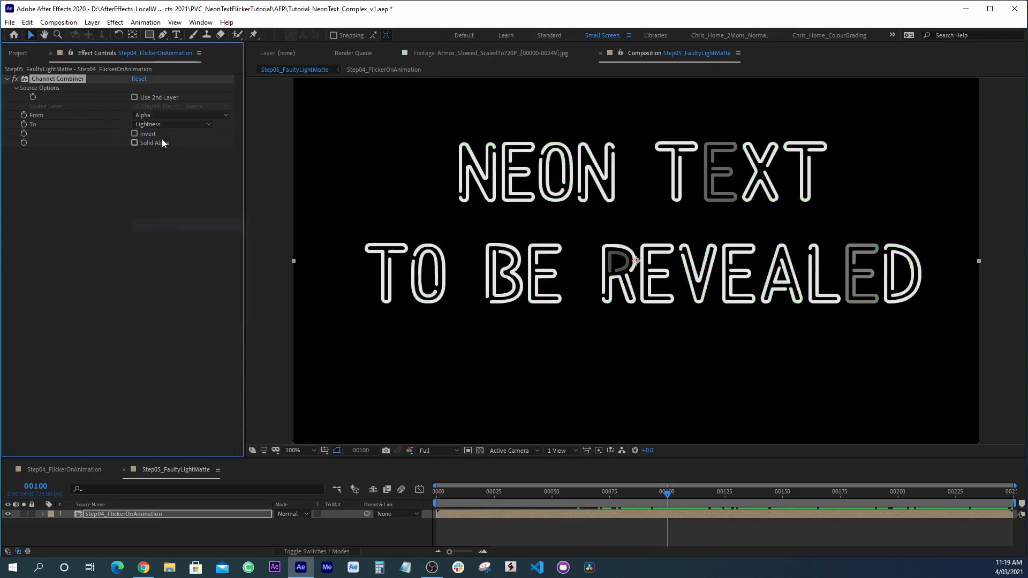
left_click(159, 124)
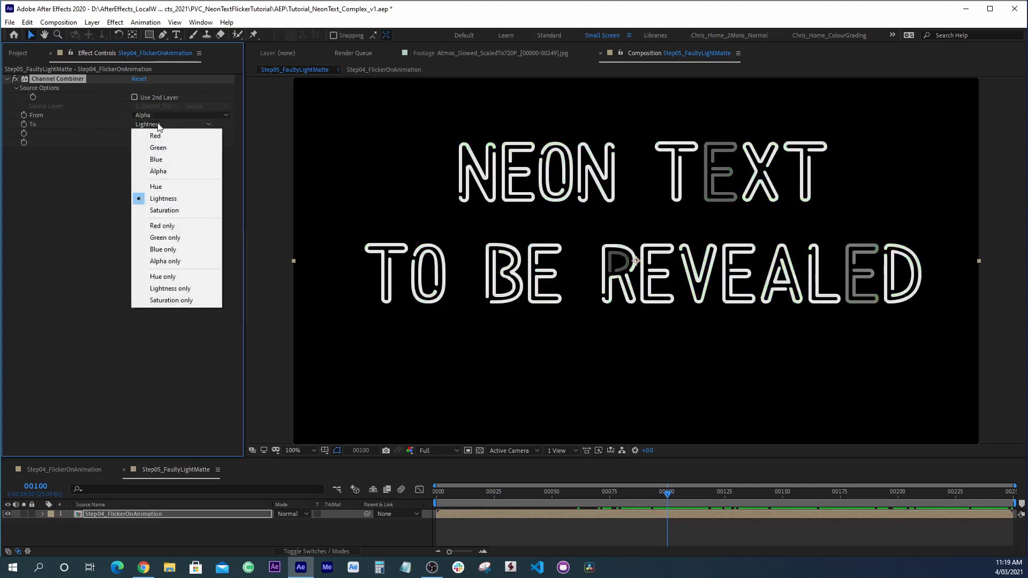
left_click(197, 288)
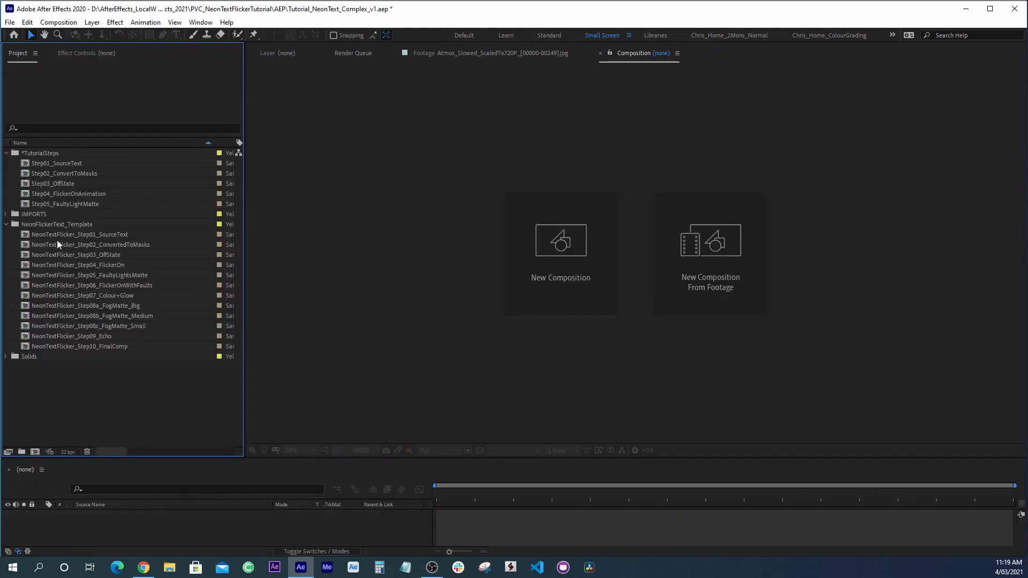
- Open NeonTextFlicker_Step05_FaultyLightsMatte from the template folder and copy its layer's effects from Channel Combiner through Noise
left_click(55, 225)
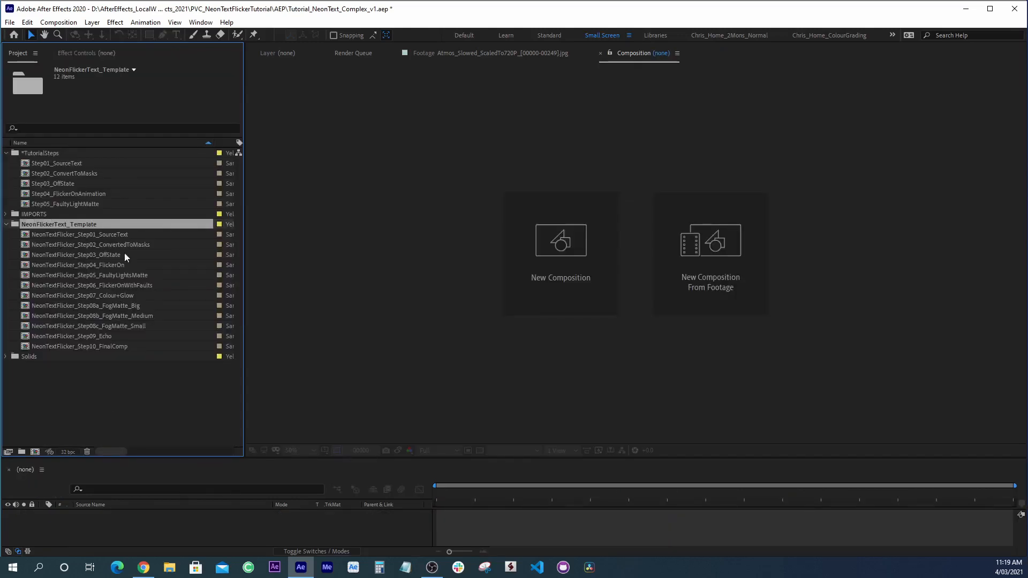
double_click(99, 275)
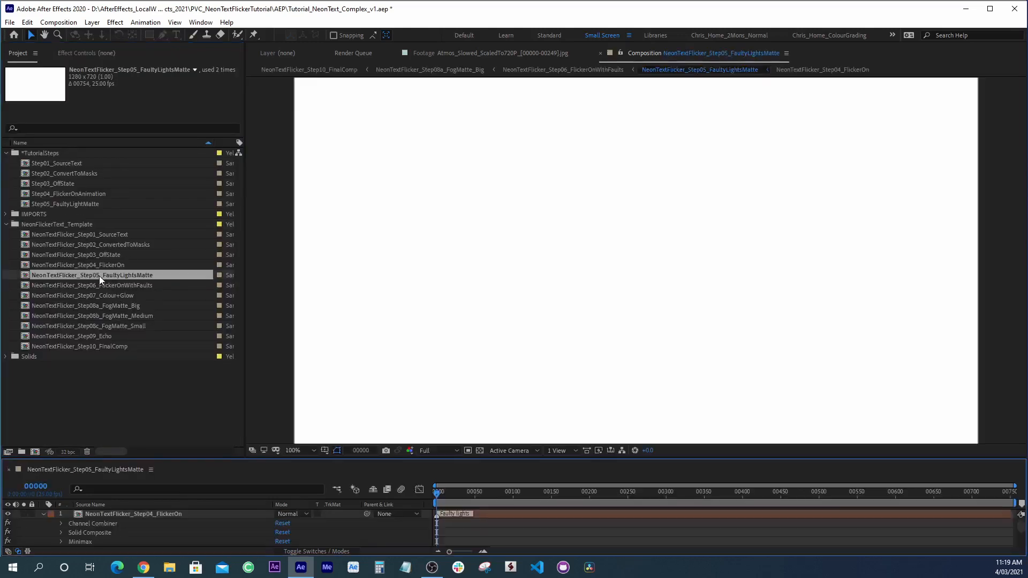
left_click(97, 525)
scroll(111, 538, "down", 3)
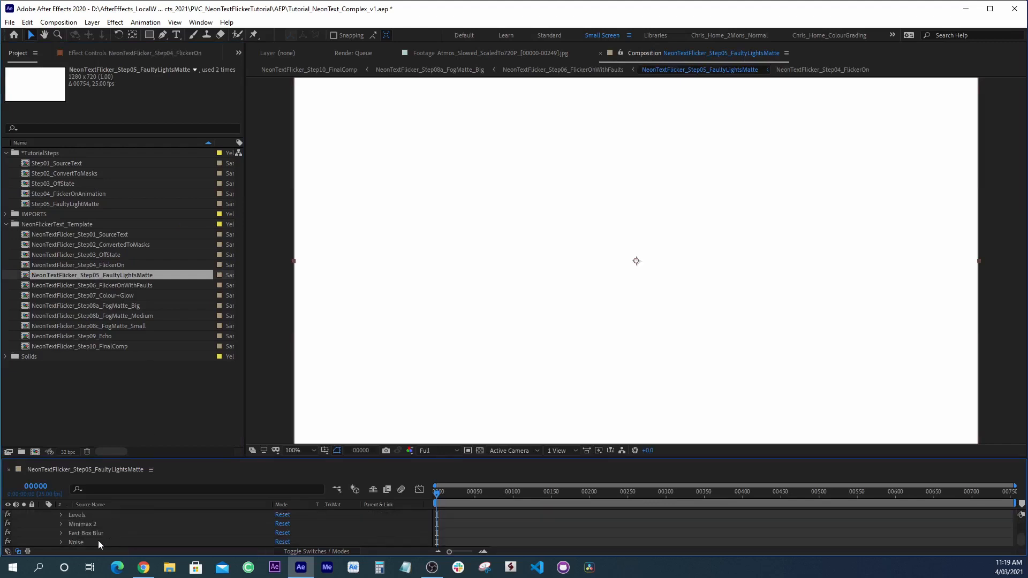
left_click(82, 542, "shift")
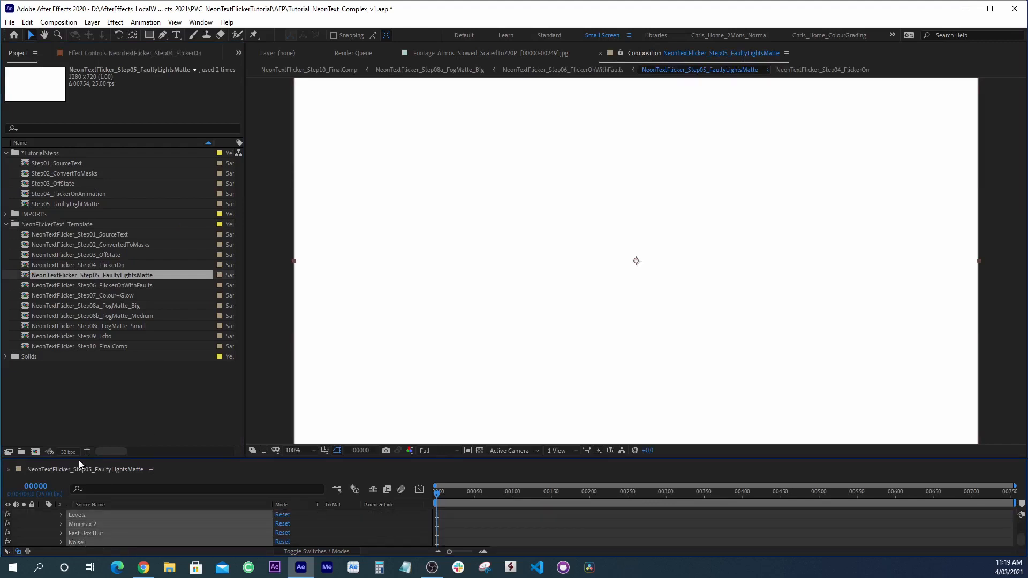
- Paste the copied effects onto the Step04_FlickerOnAnimation layer in Step05_FaultyLightMatte and reveal them on the layer
double_click(62, 202)
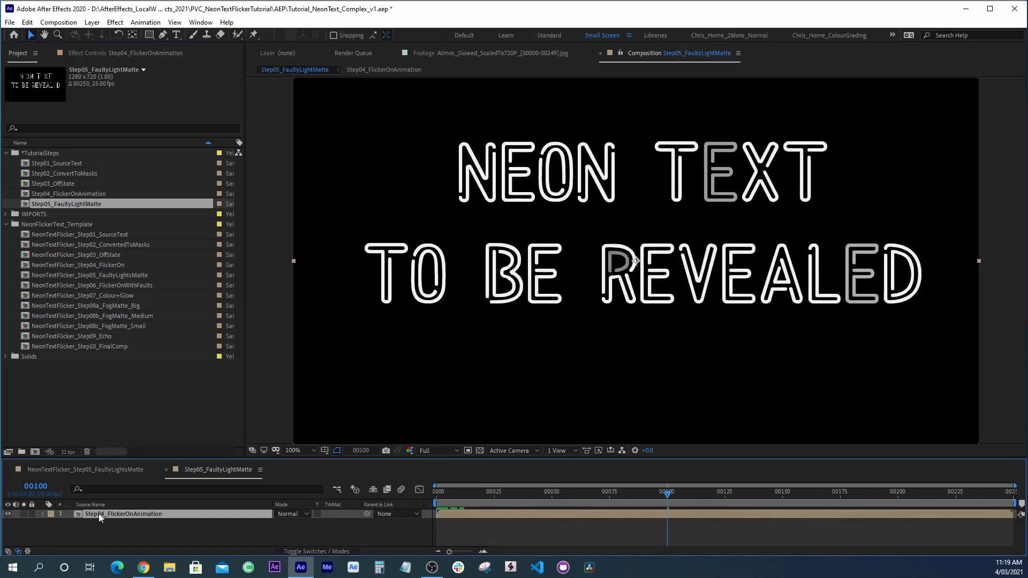
key("ctrl+v")
key("e")
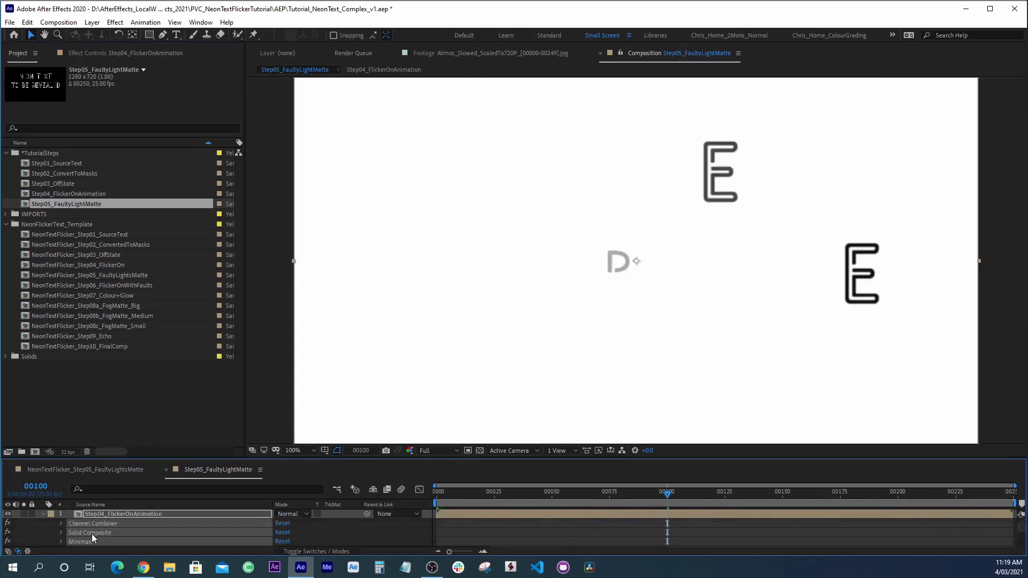
- Collapse the pasted effects, disable all except Channel Combiner, and expand Channel Combiner to review its settings
left_click(86, 525)
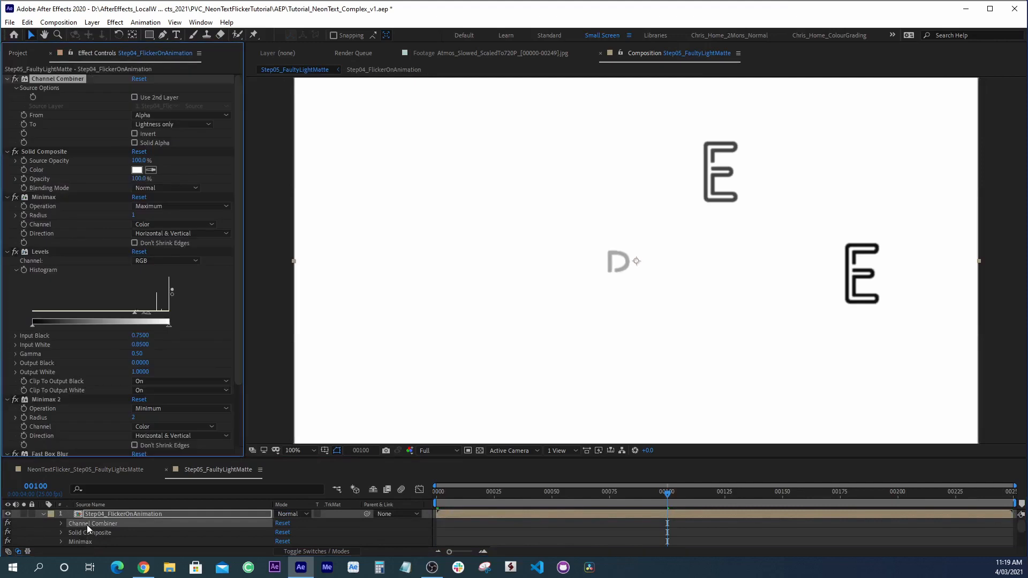
key("ctrl+a")
left_click(7, 81)
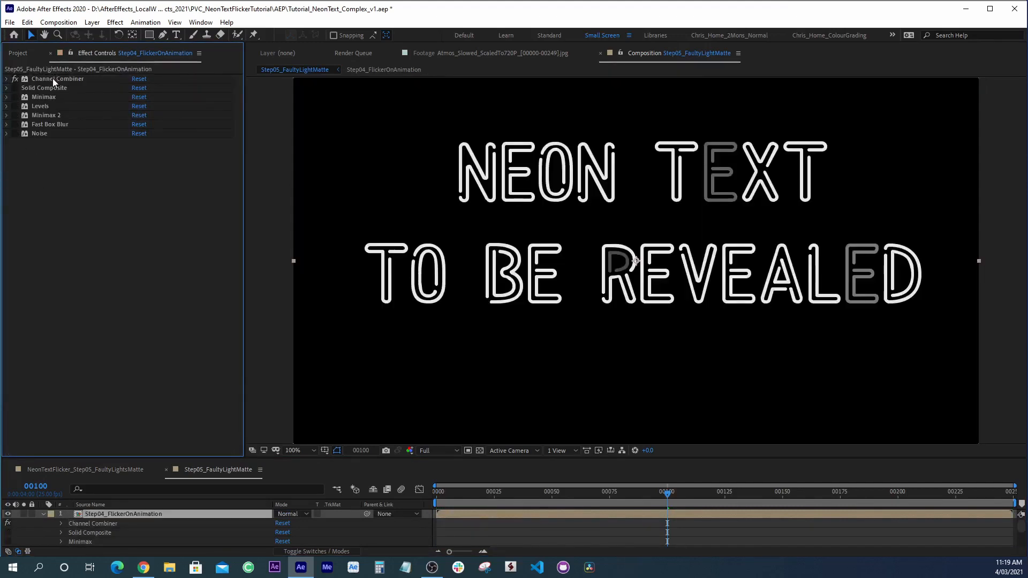
left_click(52, 78)
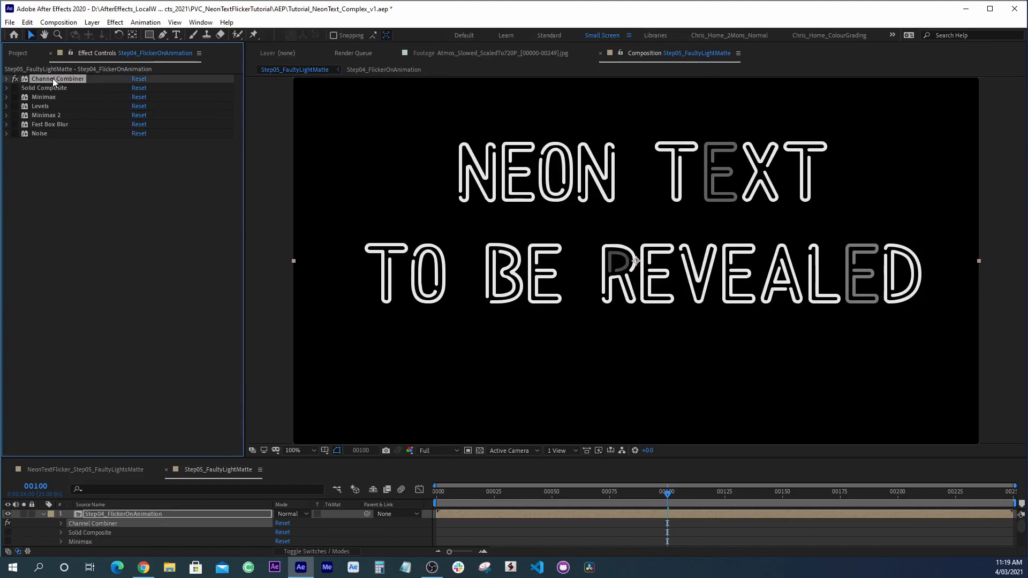
left_click(8, 80)
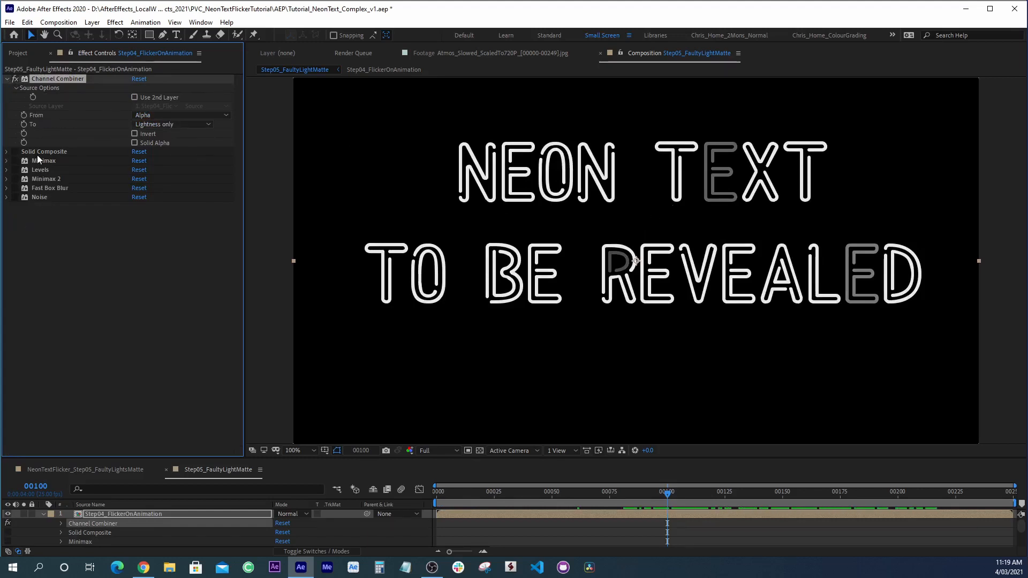
- Expand the Solid Composite effect and enable it to place white behind the text
left_click(3, 153)
left_click(6, 153)
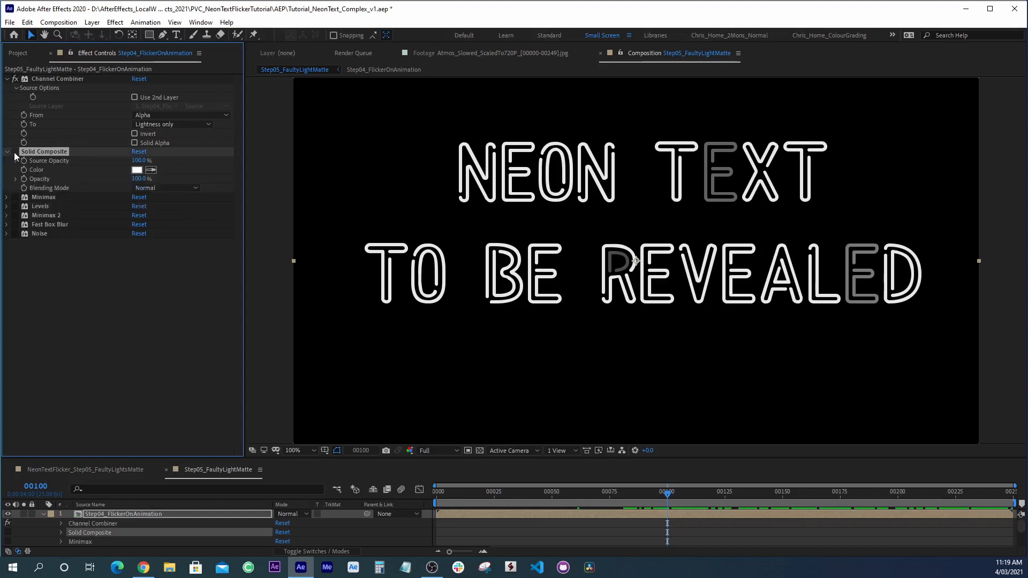
left_click(15, 153)
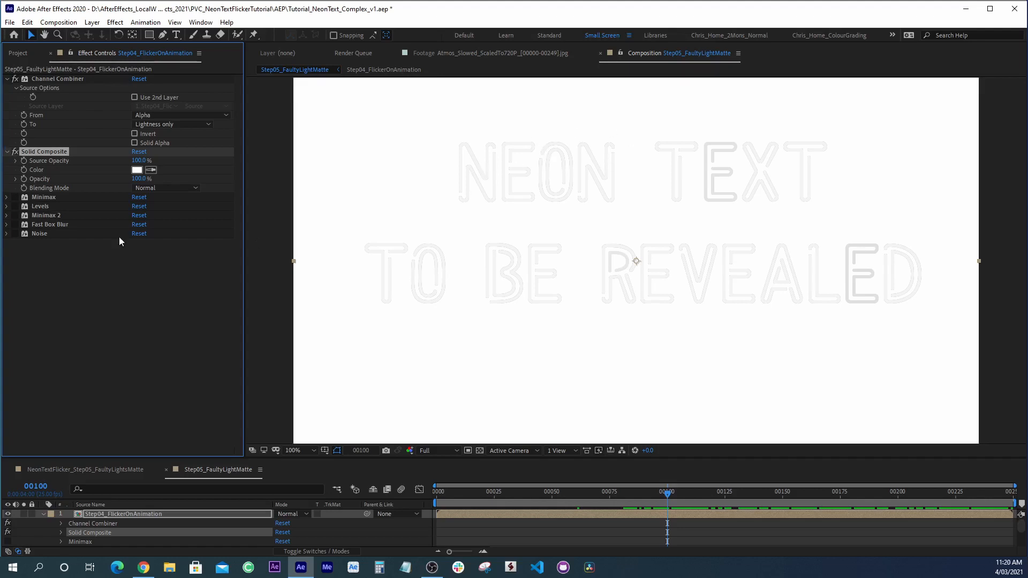
- Expand and enable the first Minimax effect, comparing the letter edges up close with it off and on
left_click(12, 197)
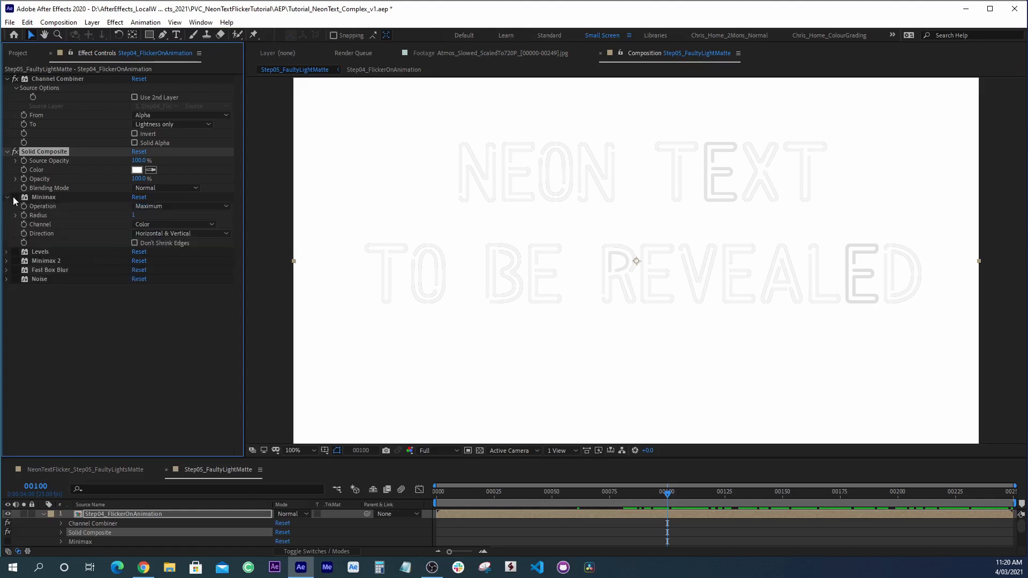
left_click(15, 197)
key("period")
key("period")
key("period")
key("period")
key("period")
key("period")
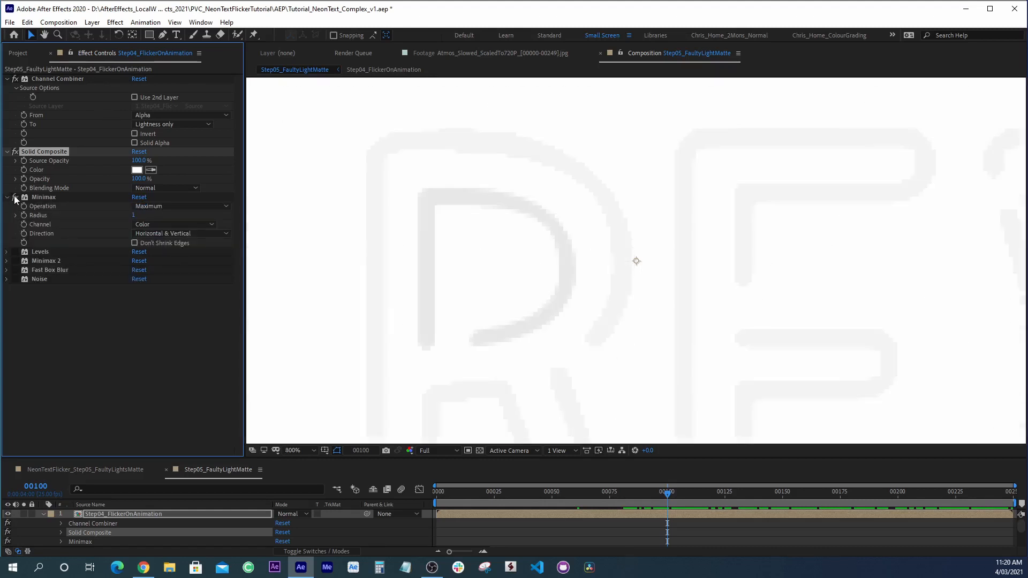
left_click(43, 197)
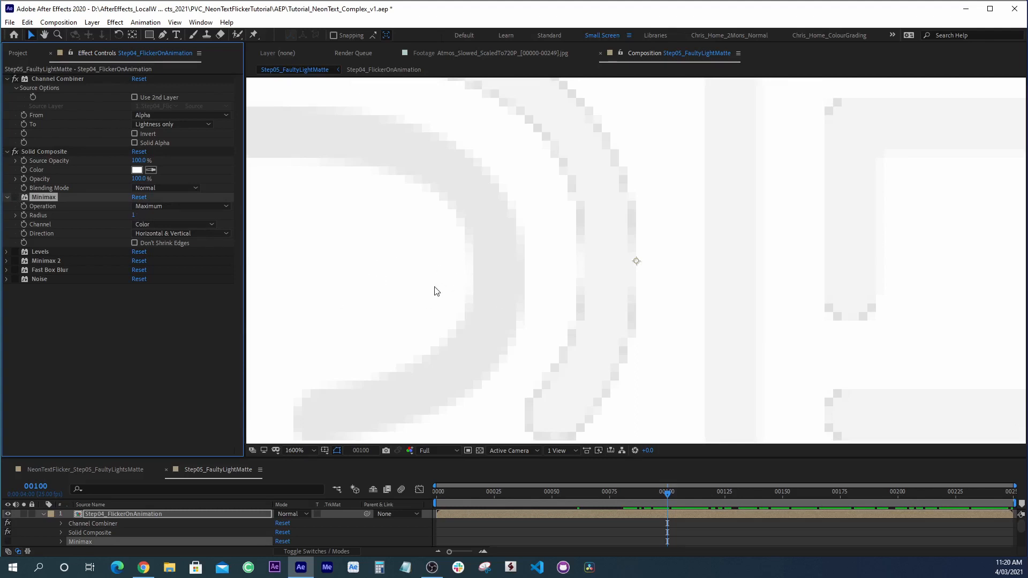
left_click(15, 197)
left_click(15, 197)
left_click(15, 197)
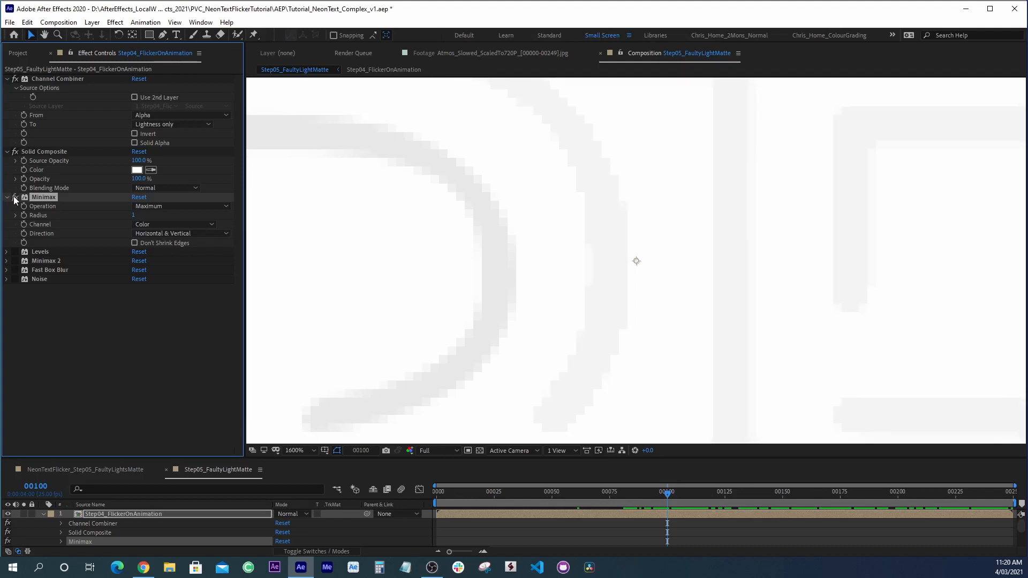
- Expand and enable the Levels effect, comparing the whole matte with it off and on
left_click(42, 252)
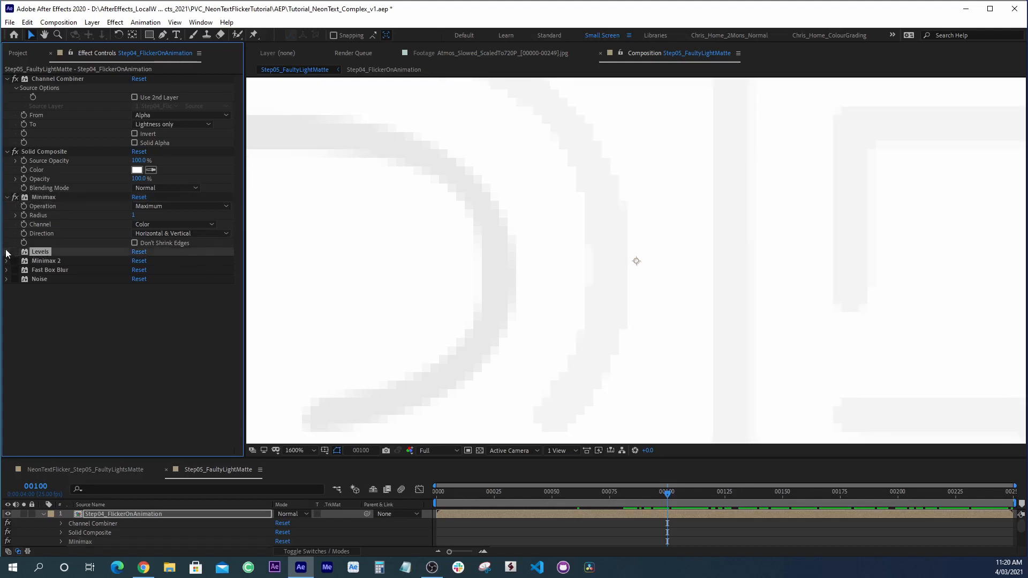
left_click(7, 251)
key("comma")
key("comma")
key("comma")
key("comma")
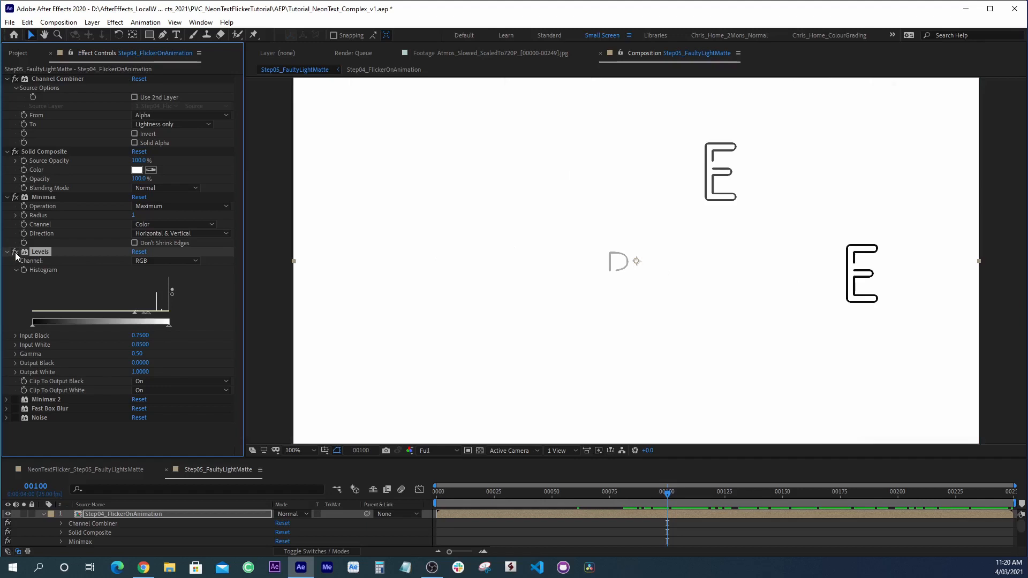
left_click(15, 252)
left_click(15, 252)
- Enable the Minimax 2, Fast Box Blur and Noise effects while checking the faulty segment up close
key("period")
key("period")
key("period")
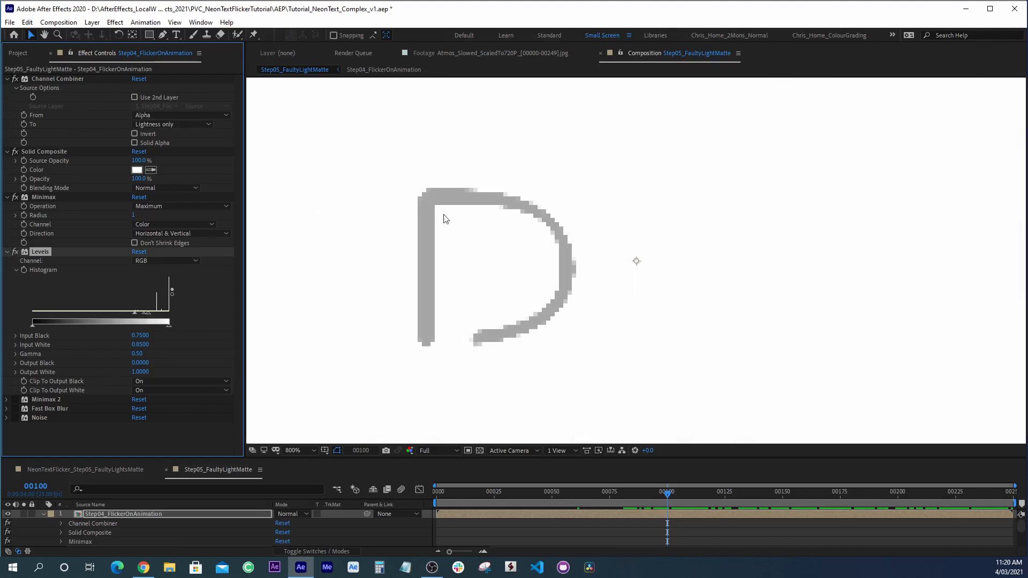
left_click(15, 400)
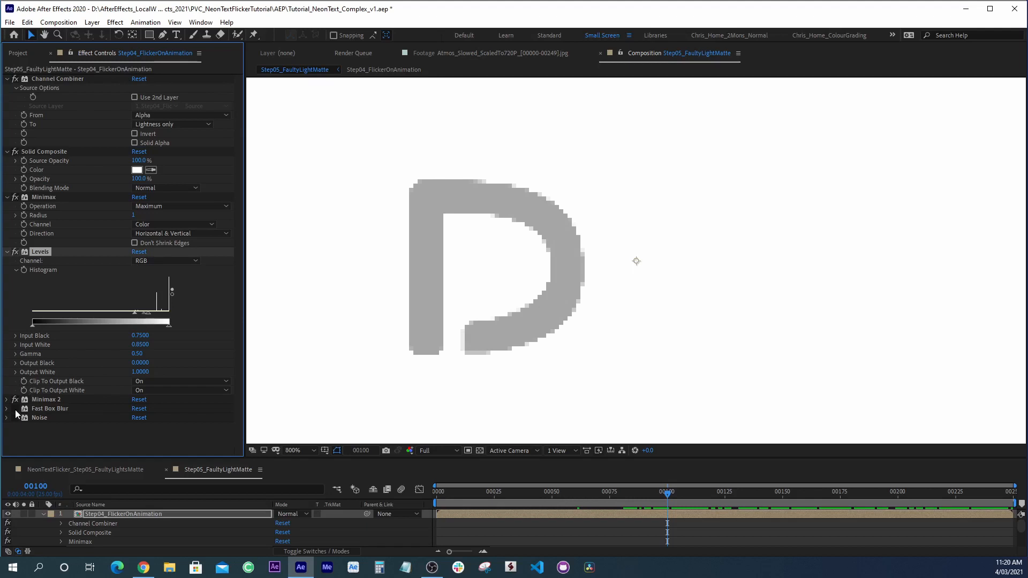
left_click(15, 409)
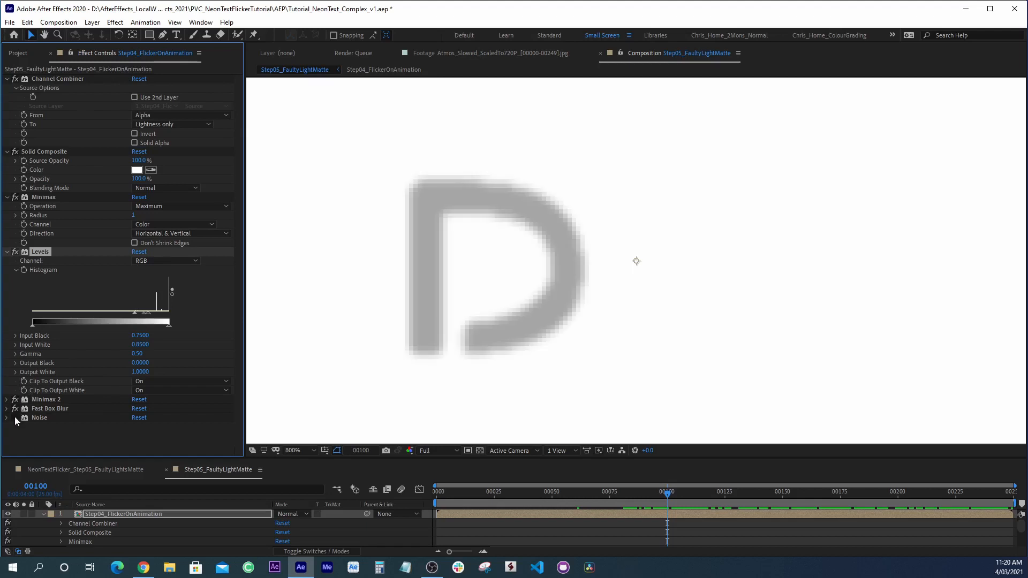
left_click(42, 417)
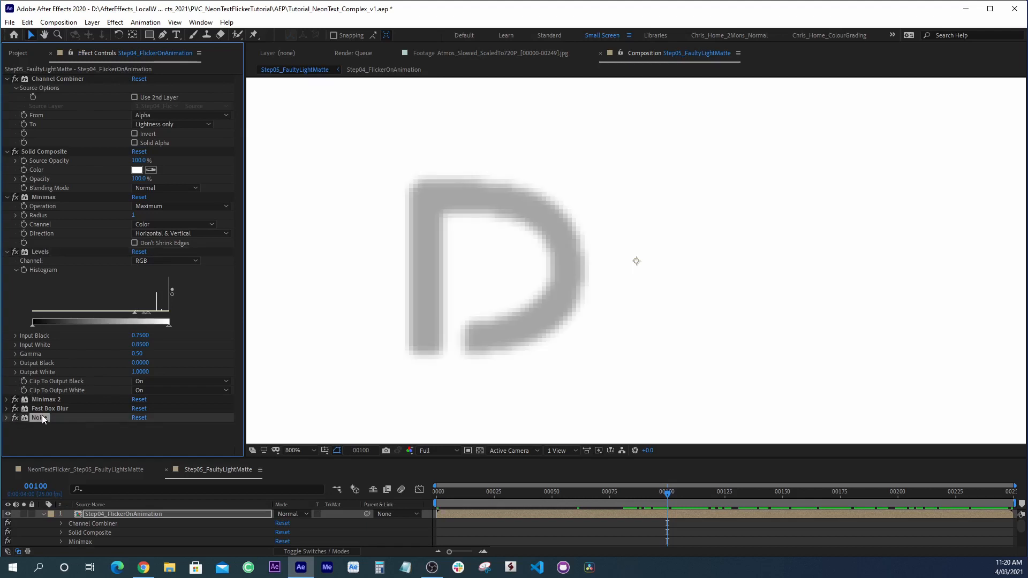
key("/")
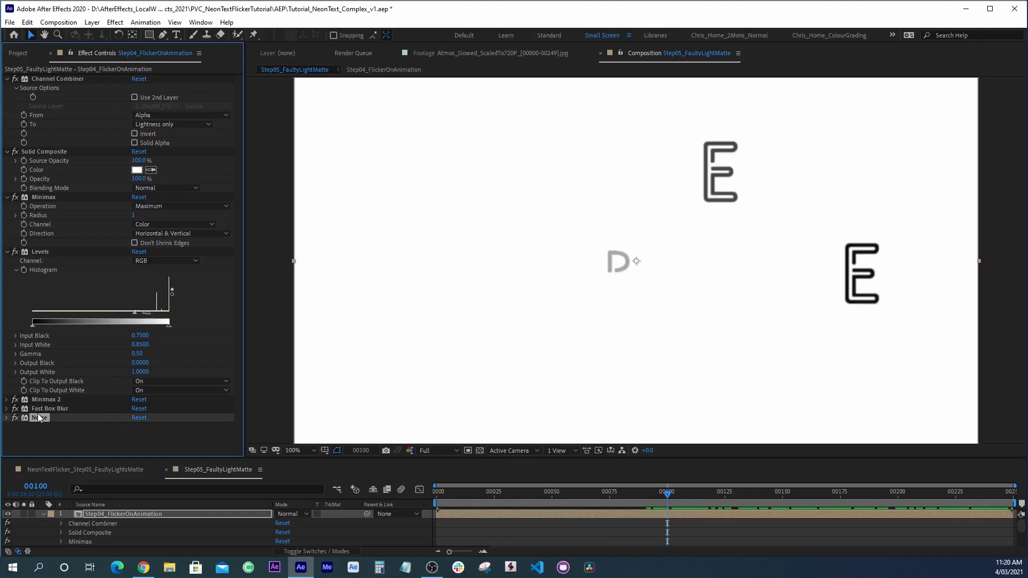
- Collapse all the layer's effects and check the matte at frames 110 and 100
key("ctrl+grave")
left_click(690, 496)
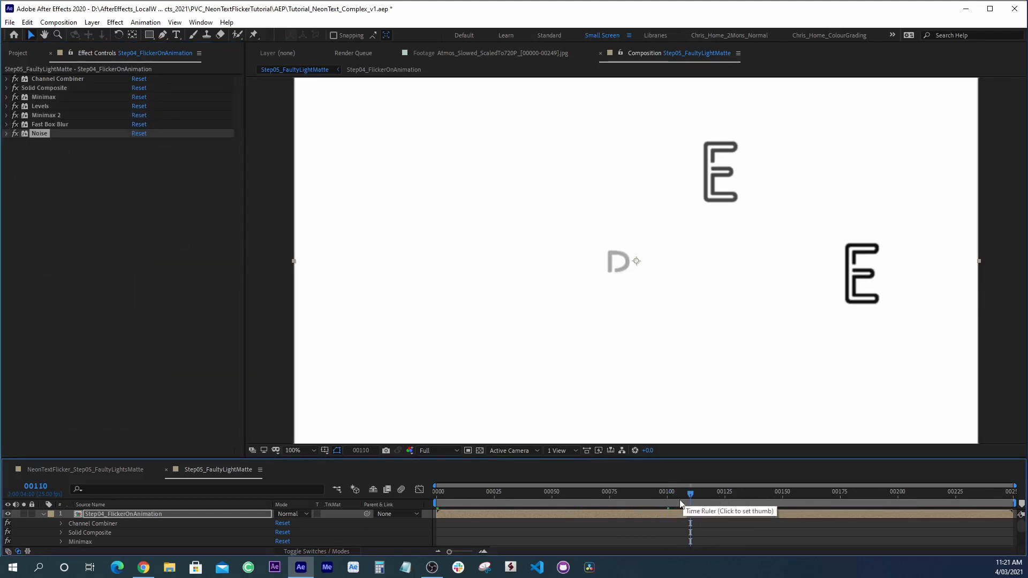
left_click(667, 494)
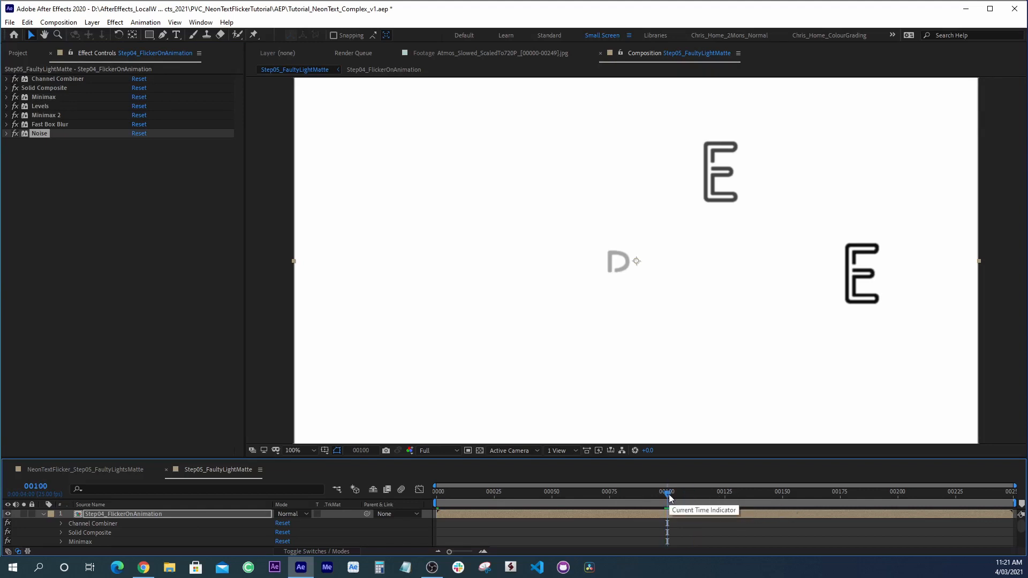
left_click(658, 516)
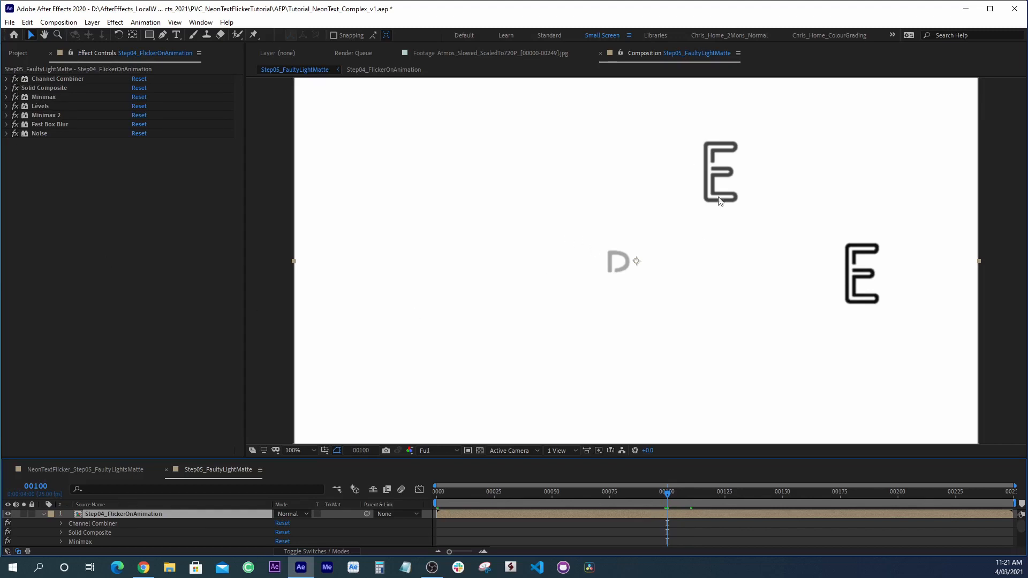
- Show the layer switches and compare the Step04_FlickerOnAnimation layer with all its effects disabled and enabled
left_click(317, 552)
left_click(303, 514)
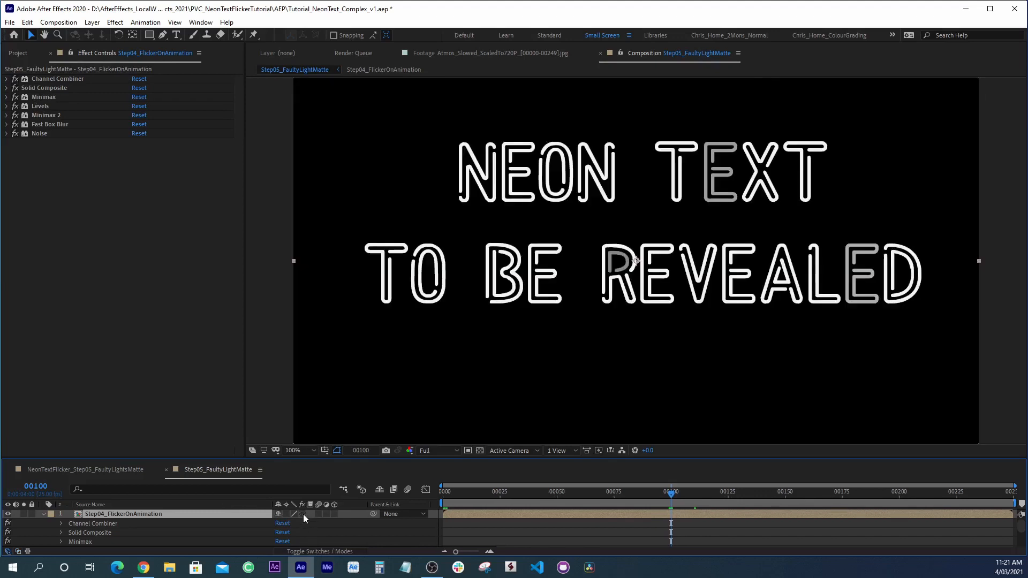
left_click(303, 514)
- Glance at the template matte composition, return to Step05_FaultyLightMatte, and open its nested Step04_FlickerOnAnimation composition
left_click(105, 469)
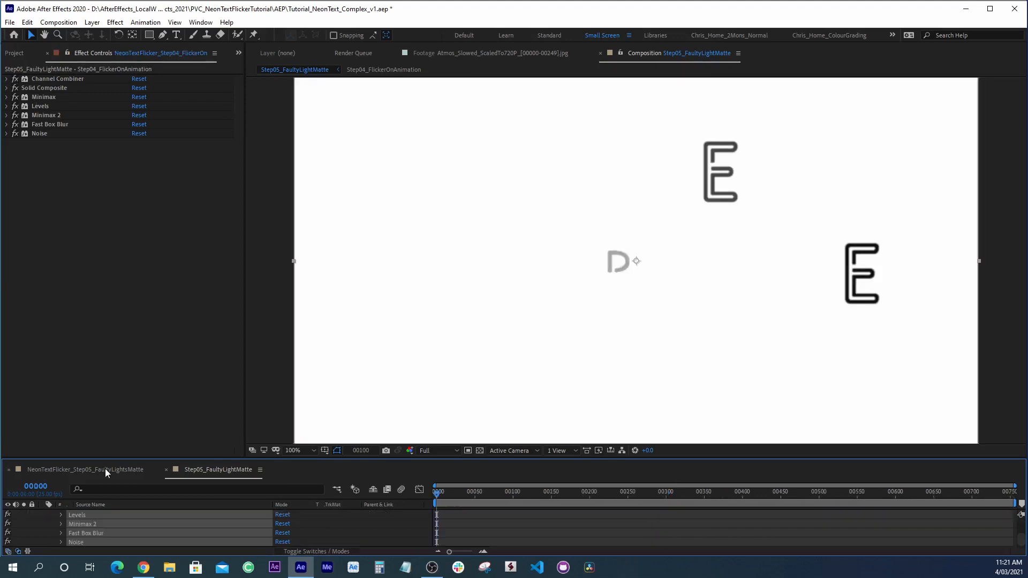
left_click(199, 470)
double_click(98, 515)
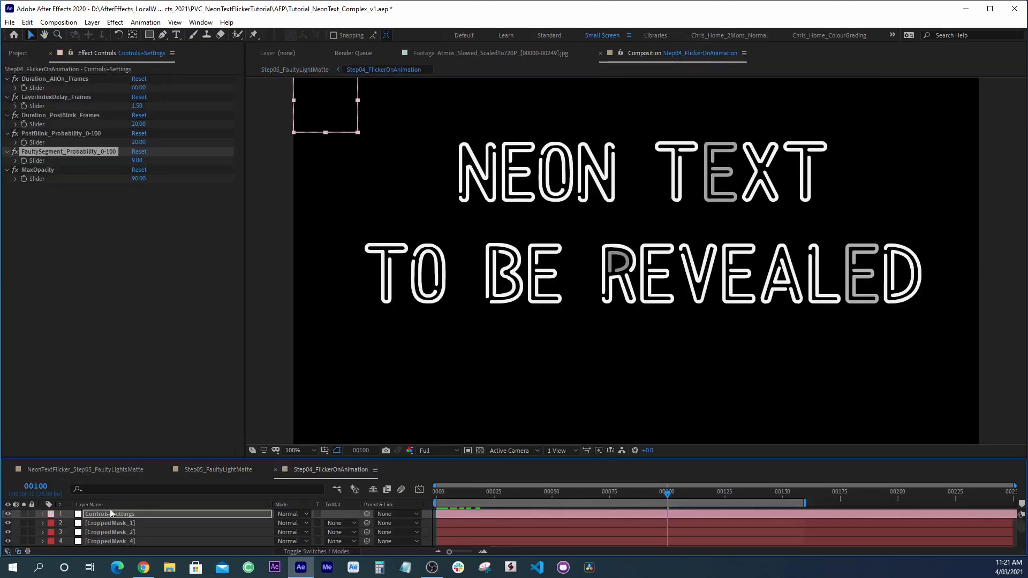
- Try a FaultySegment_Probability of 84 on the Controls+Settings layer and preview its effect in the Step05_FaultyLightMatte composition
left_click(108, 513)
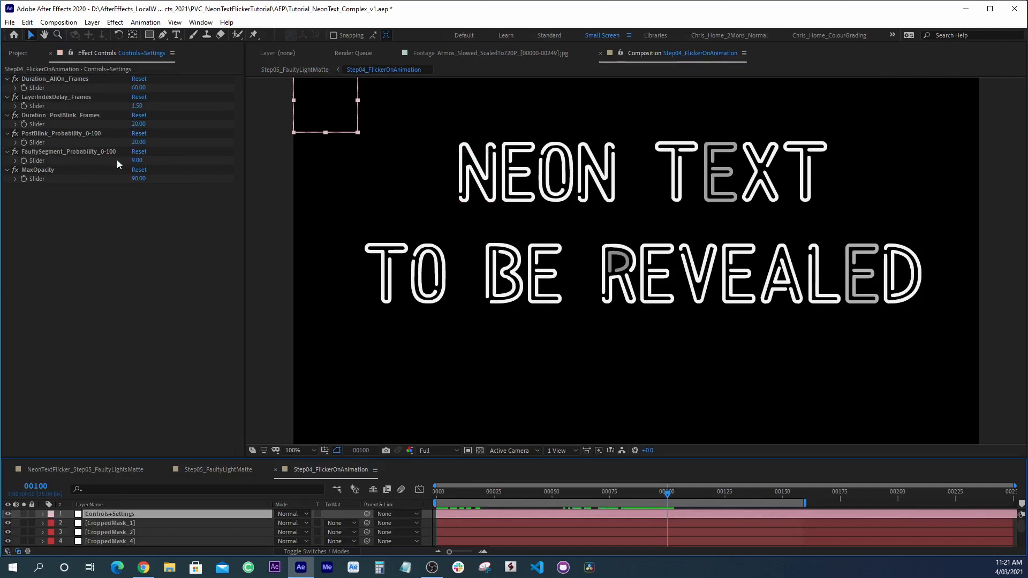
mouse_move(137, 161)
left_mouse_down()
mouse_move(168, 161)
mouse_move(145, 162)
left_mouse_up()
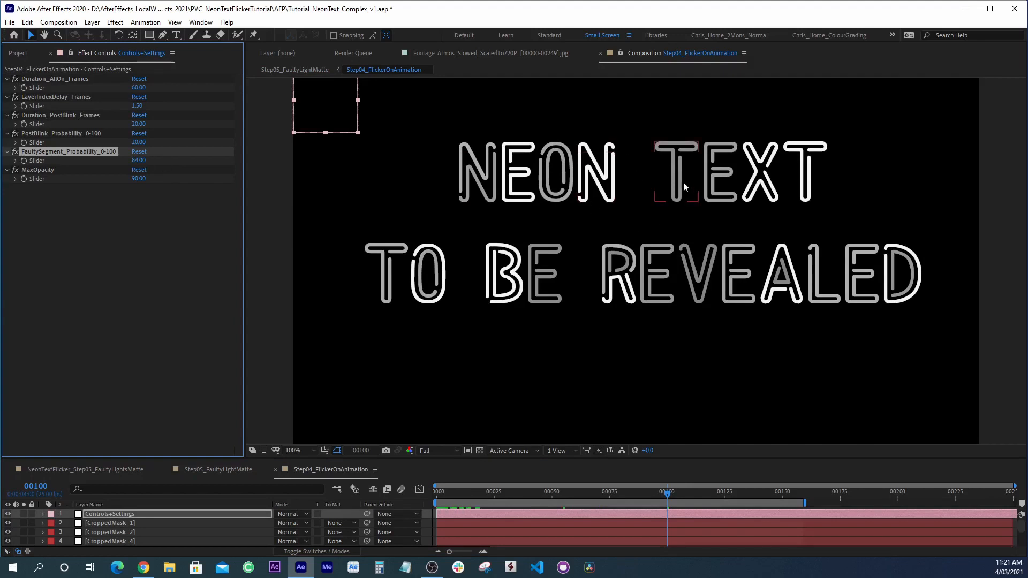
left_click(231, 469)
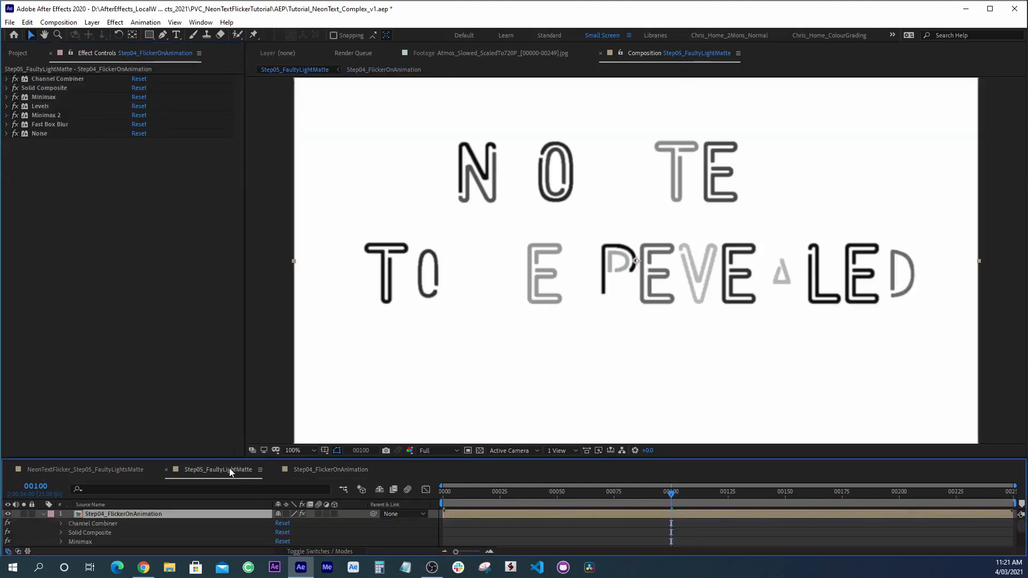
left_click(715, 495)
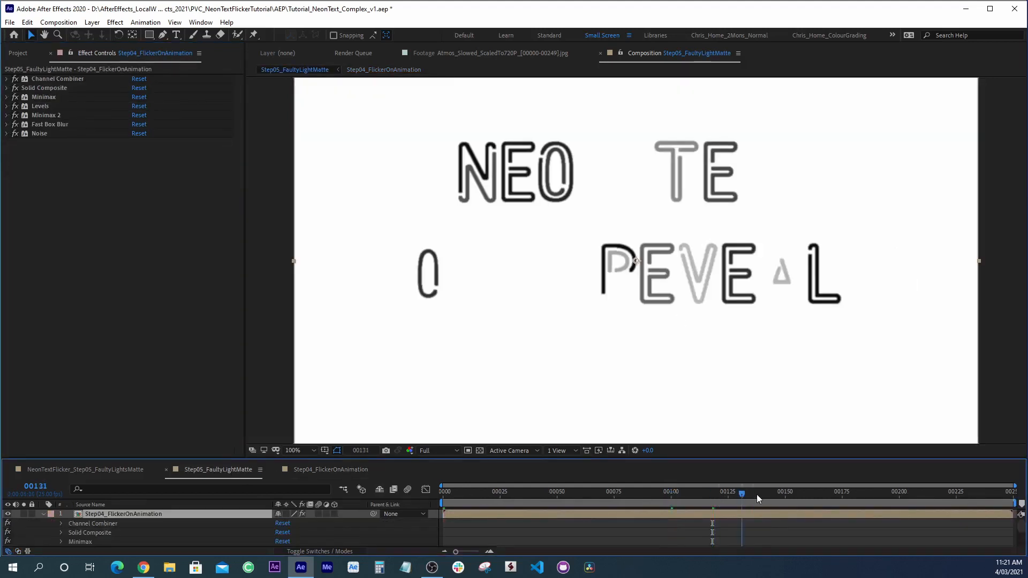
left_click(757, 493)
left_click(779, 494)
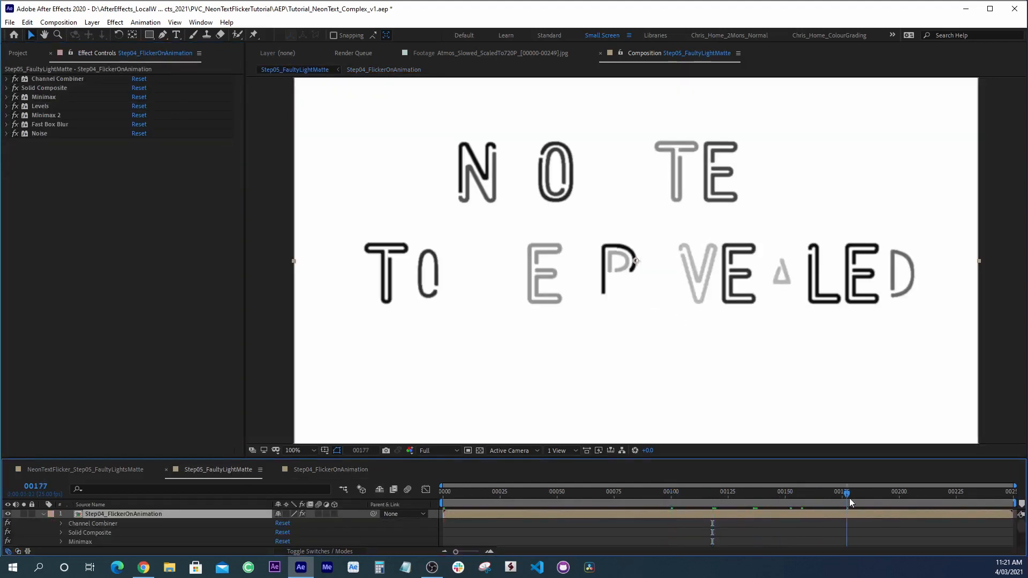
left_click(661, 500)
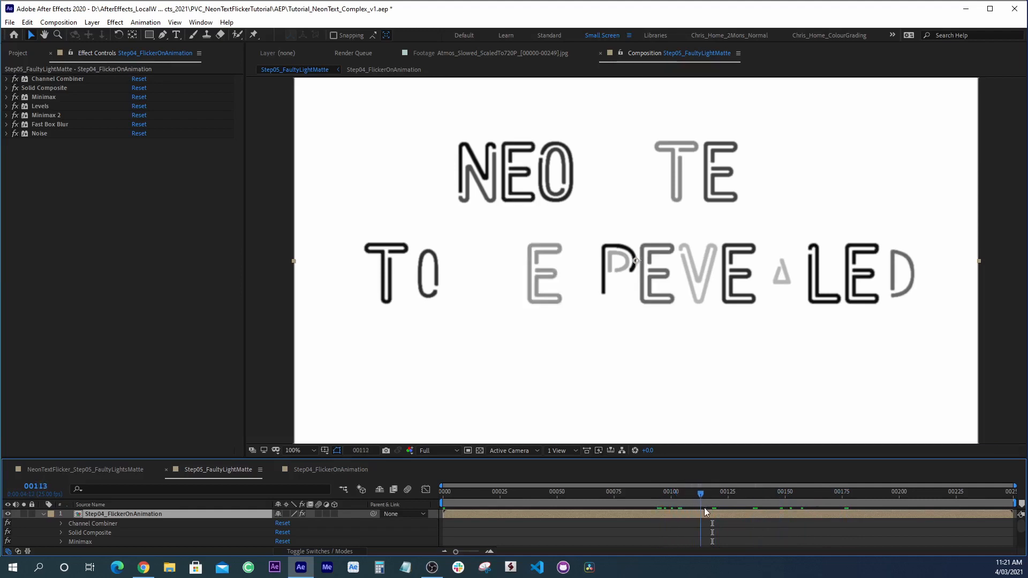
left_click_drag(705, 508, 727, 506)
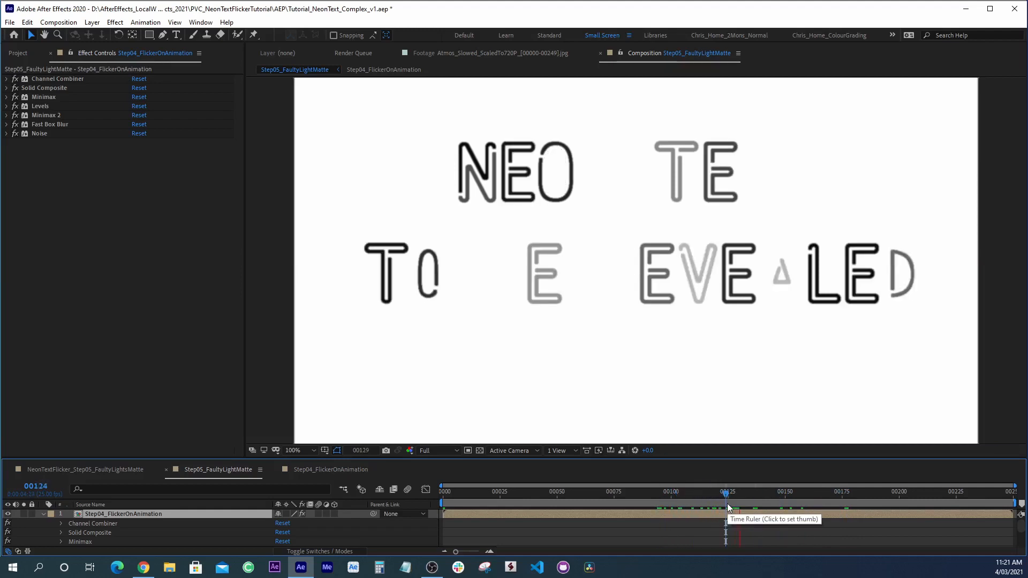
- Set the FaultySegment_Probability slider of the Controls+Settings layer in Step04_FlickerOnAnimation to 9
left_click(352, 471)
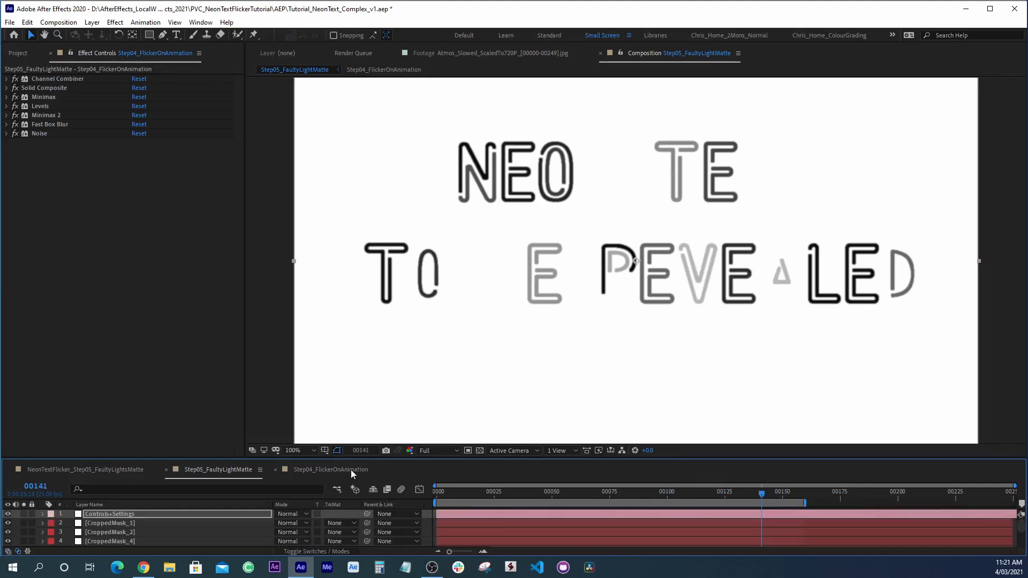
left_click(139, 161)
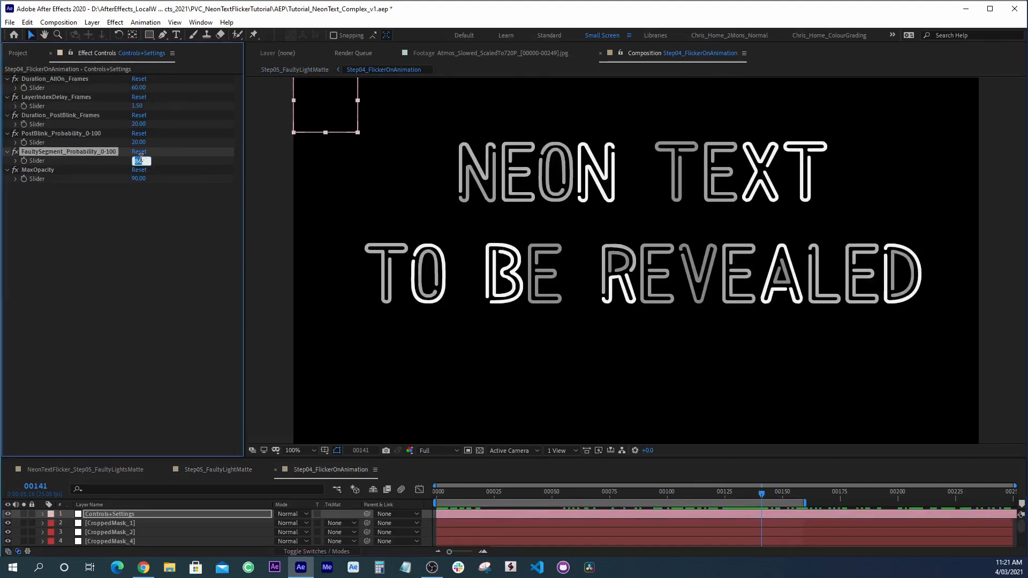
type("9")
left_click(91, 256)
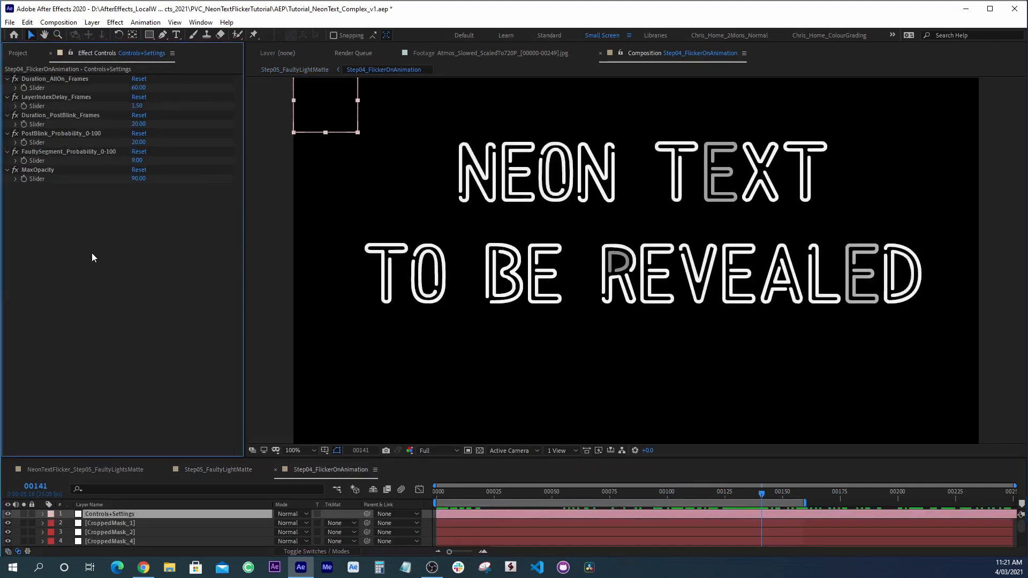
left_click(253, 471)
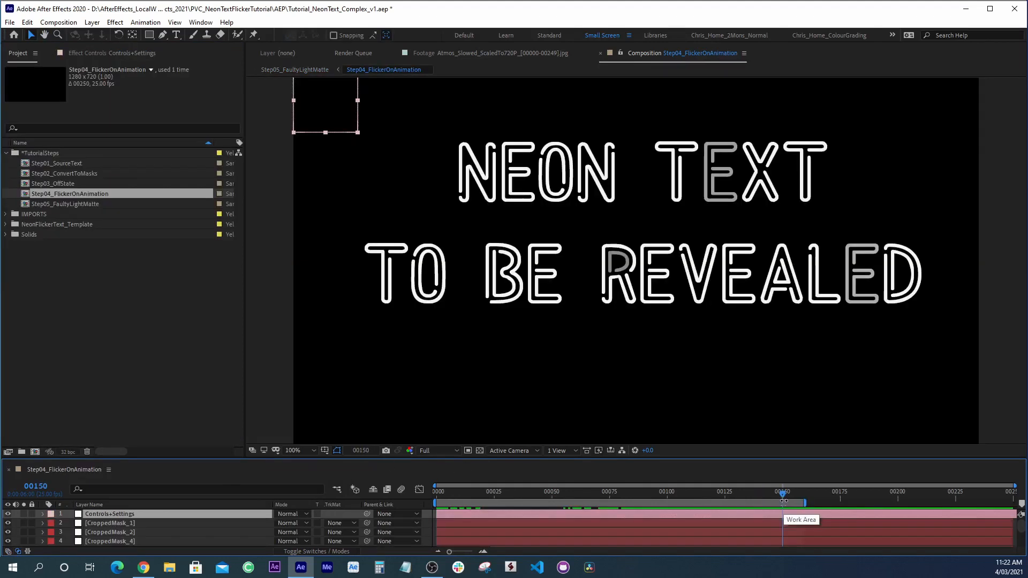
- Create a new composition from the Step04_FlickerOnAnimation composition
left_click_drag(784, 498, 755, 504)
left_click_drag(837, 522, 780, 531)
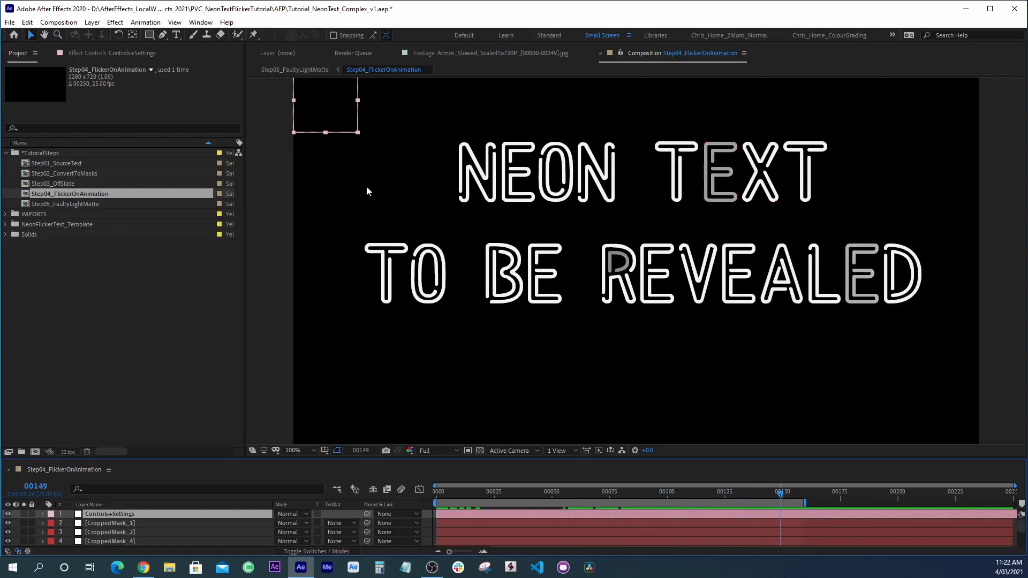
left_click(46, 273)
left_click(55, 193)
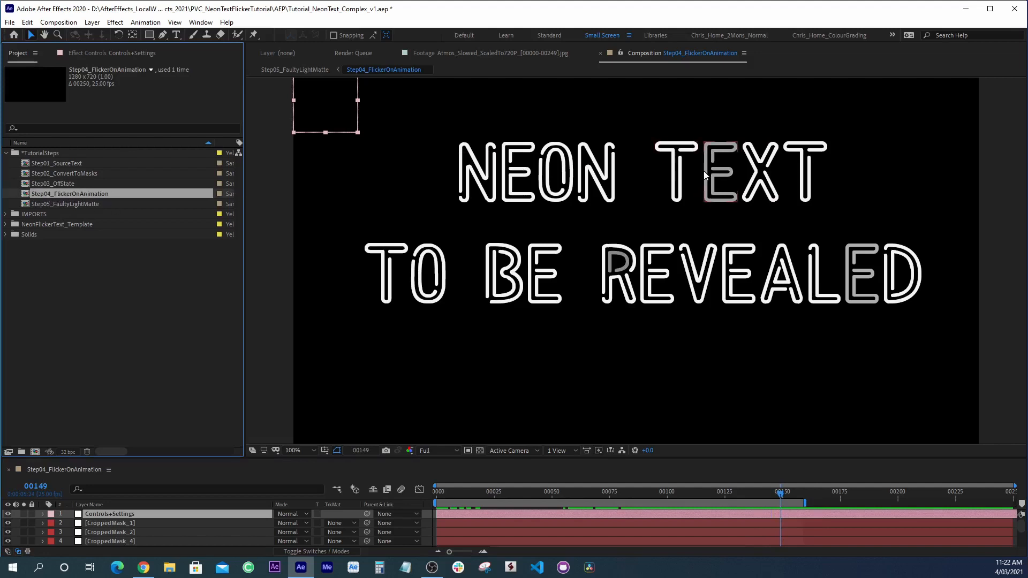
left_click_drag(37, 194, 33, 454)
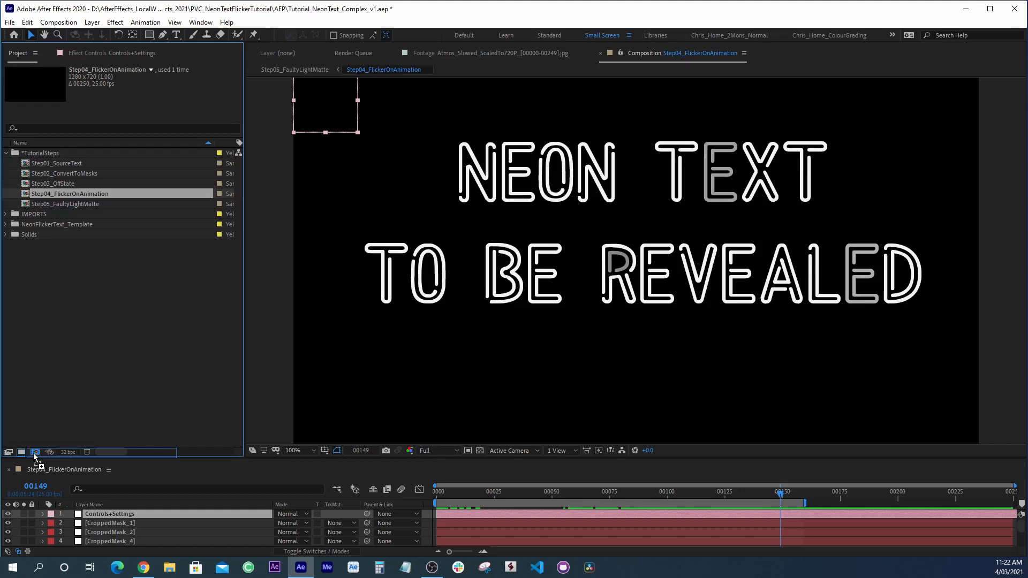
left_click_drag(33, 453, 33, 453)
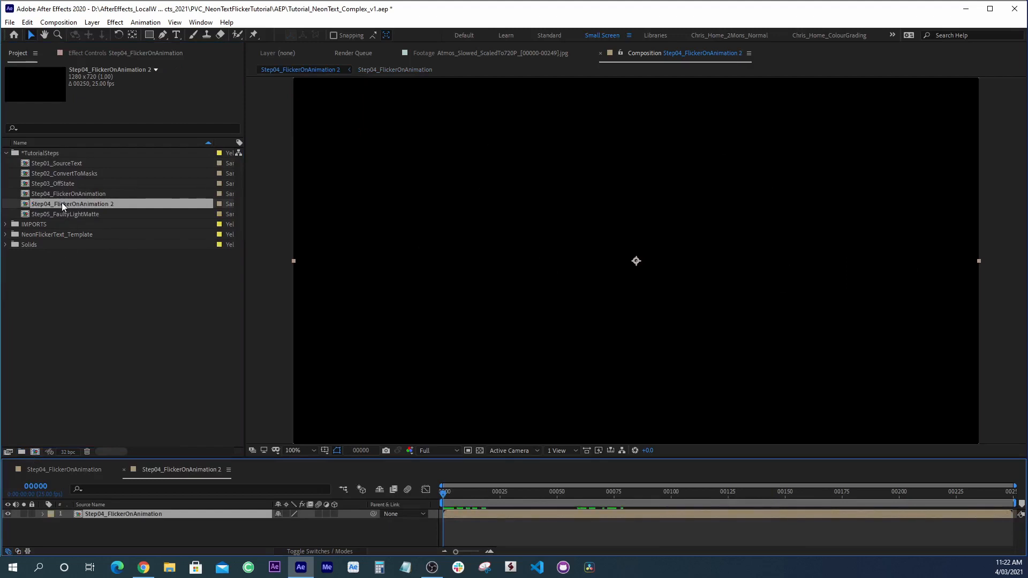
- Rename the new composition as Step06_FlickerOnWithFaultyLights
key("Return")
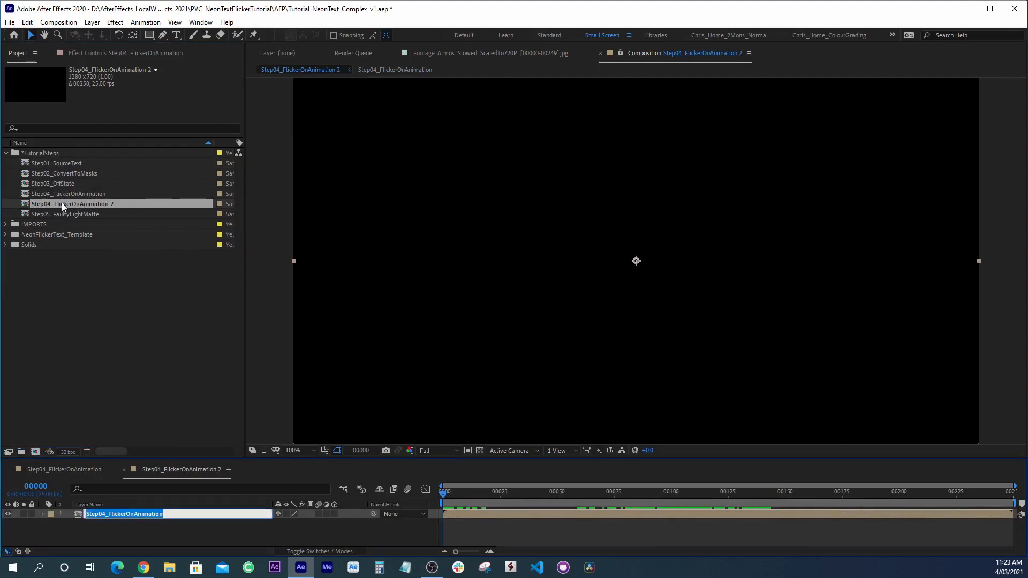
left_click(62, 202)
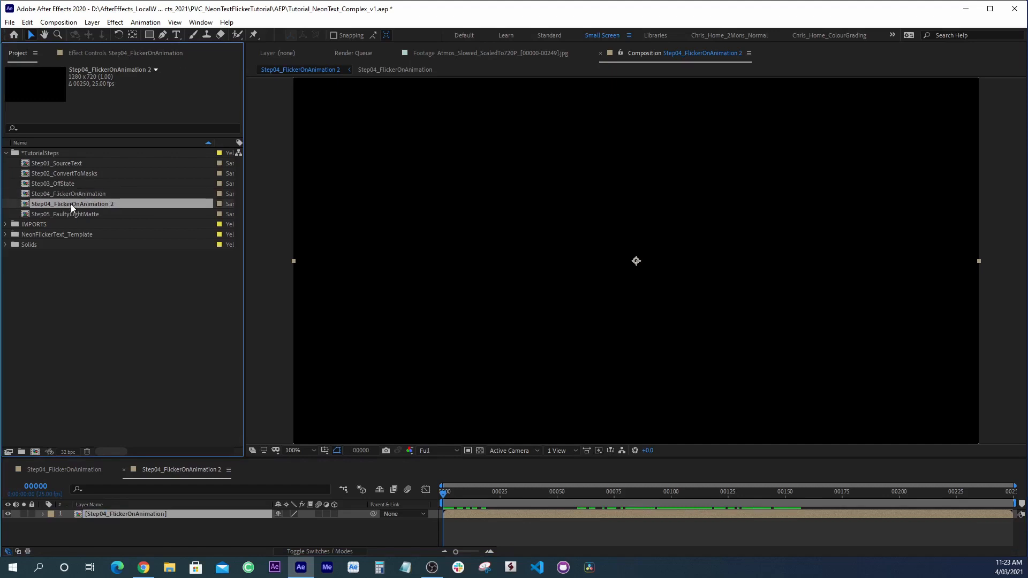
key("Return")
key("End")
key("BackSpace")
key("BackSpace")
key("BackSpace")
key("BackSpace")
key("BackSpace")
key("BackSpace")
key("BackSpace")
key("BackSpace")
key("BackSpace")
key("BackSpace")
key("BackSpace")
key("BackSpace")
key("BackSpace")
key("BackSpace")
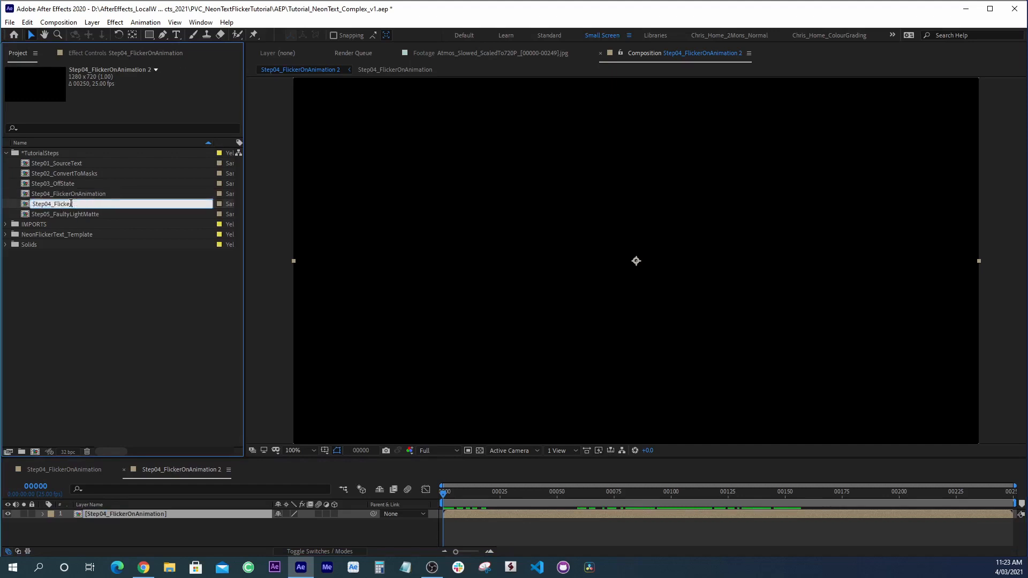
key("BackSpace")
key("BackSpace")
key("BackSpace")
key("BackSpace")
key("BackSpace")
key("BackSpace")
key("BackSpace")
key("BackSpace")
type("6_FlickerOnWithFa")
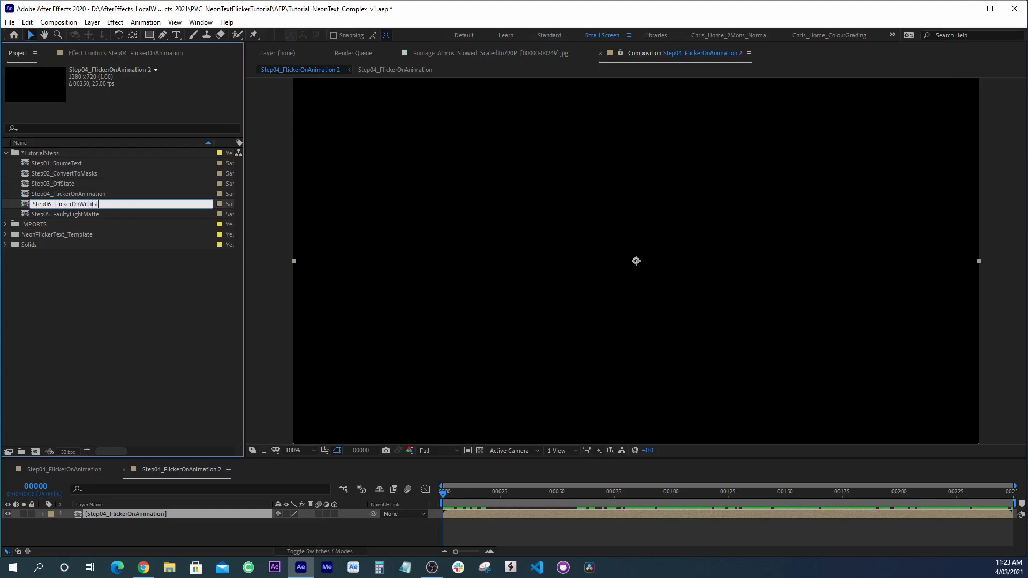
type("ultyLights")
key("Return")
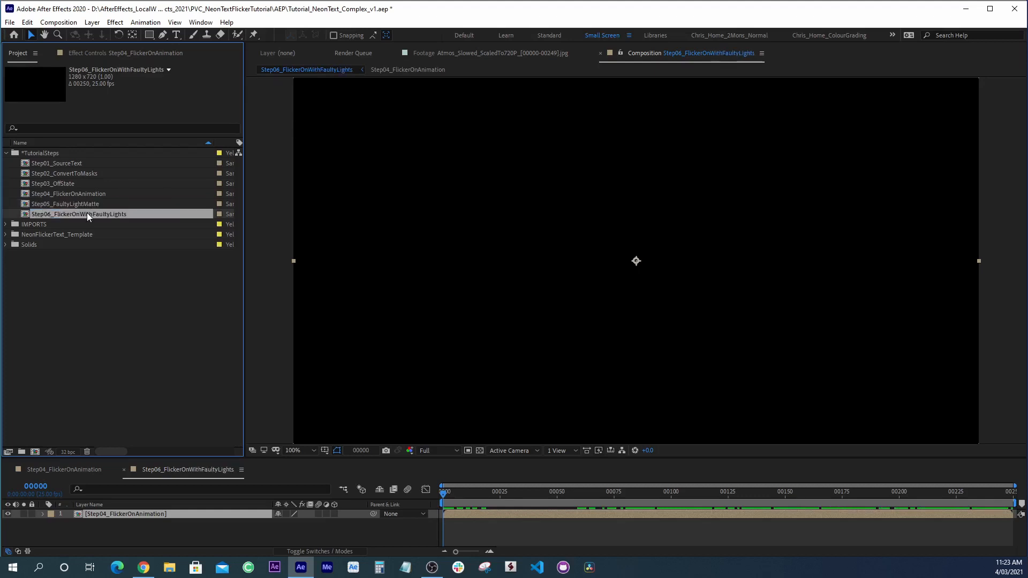
- Add Step05_FaultyLightMatte above the Step04_FlickerOnAnimation layer, with the playhead at frame 116
left_click(595, 495)
left_click_drag(596, 496, 708, 495)
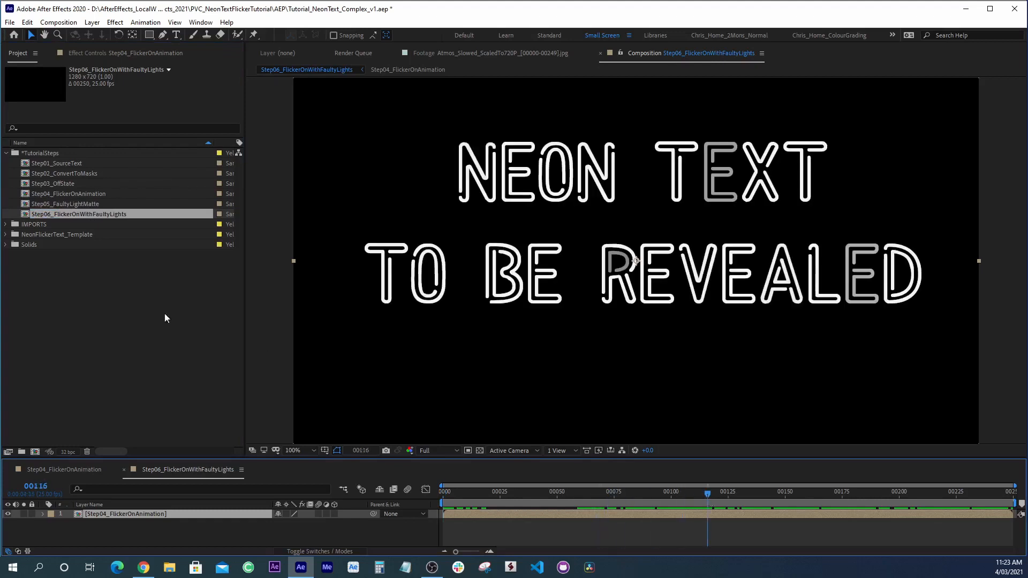
left_click(63, 204)
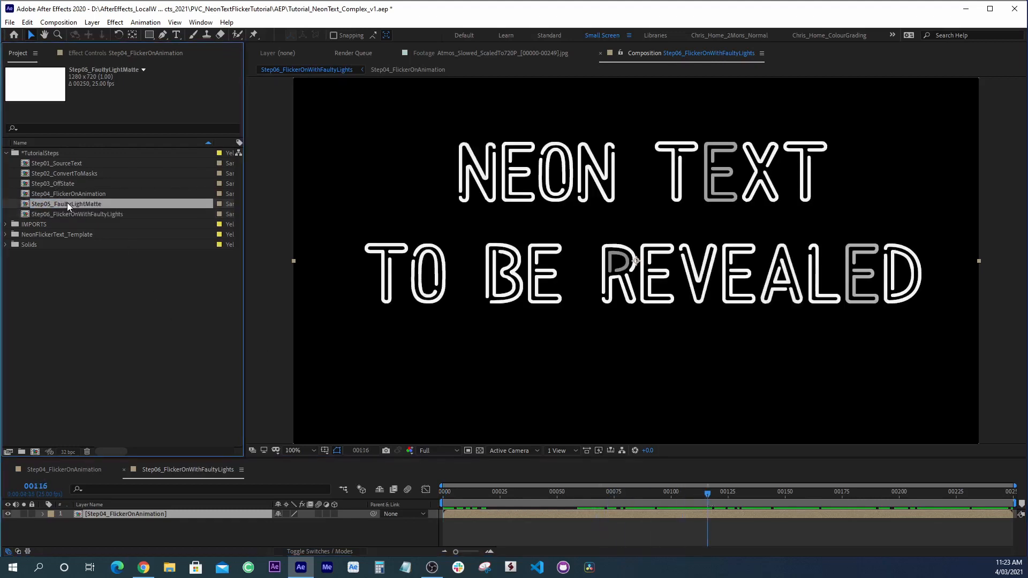
left_click_drag(66, 202, 166, 513)
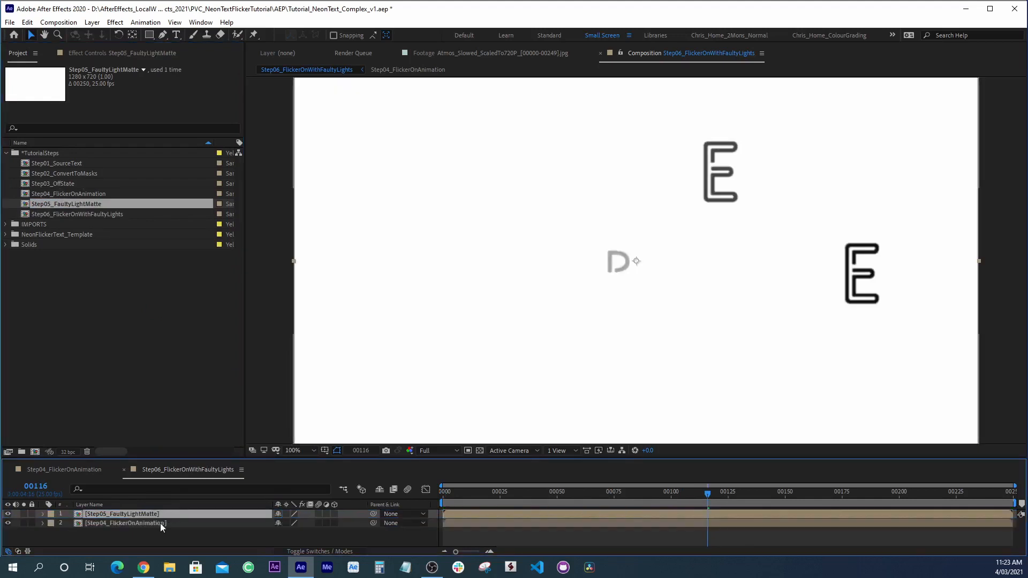
- Set the Step04_FlickerOnAnimation layer's track matte to Luma Matte using Step05_FaultyLightMatte
left_click(161, 524)
left_click(315, 551)
left_click(333, 523)
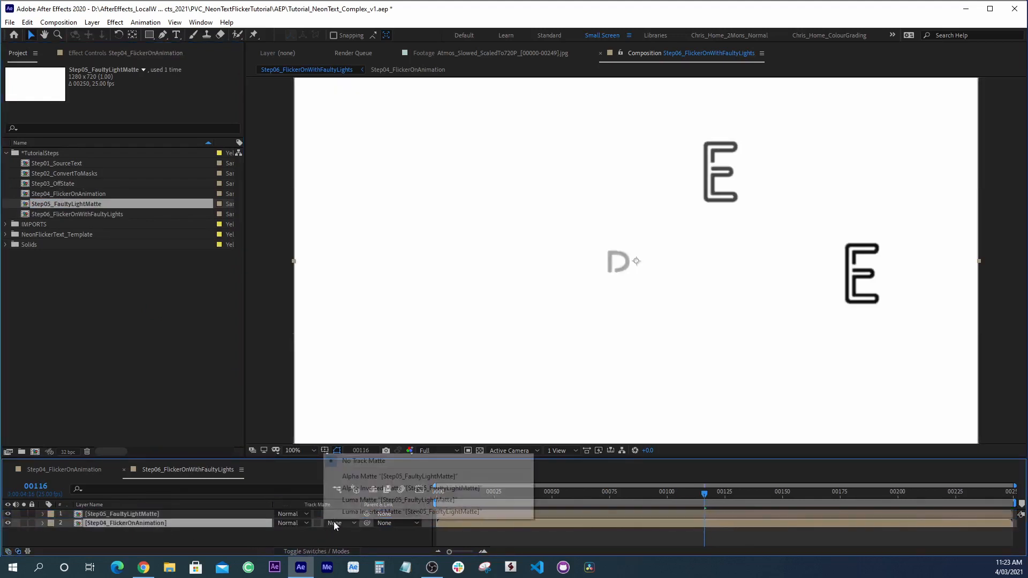
left_click(352, 501)
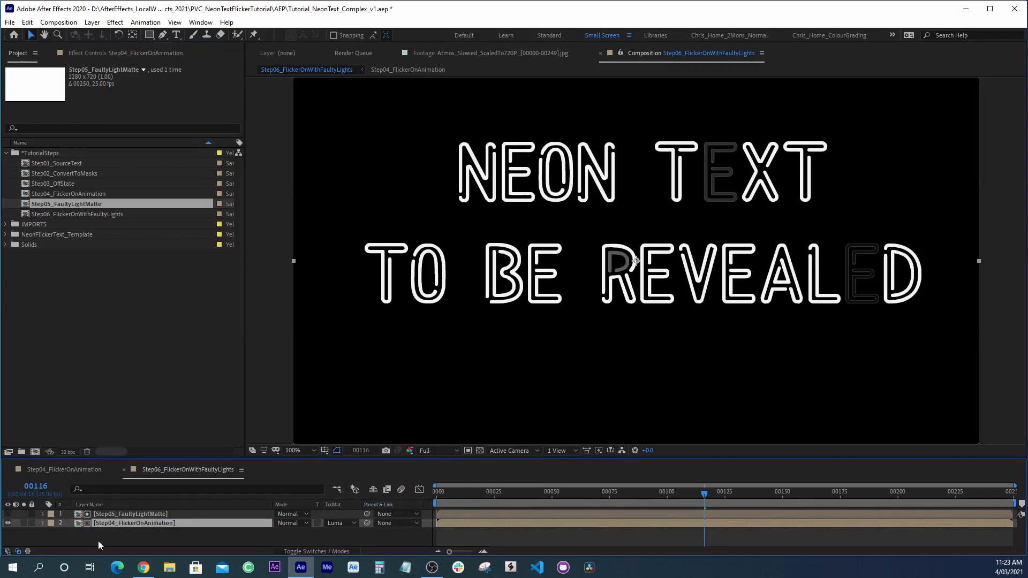
left_click(98, 541)
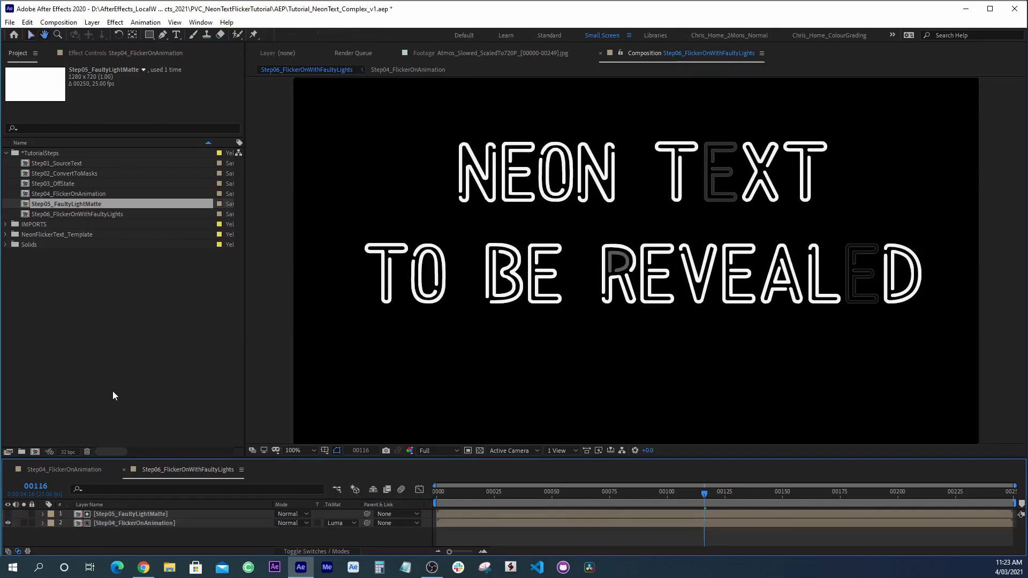
- Play back the matted composition from frames 116 and 88 to check the faulty letters' flicker
key("space")
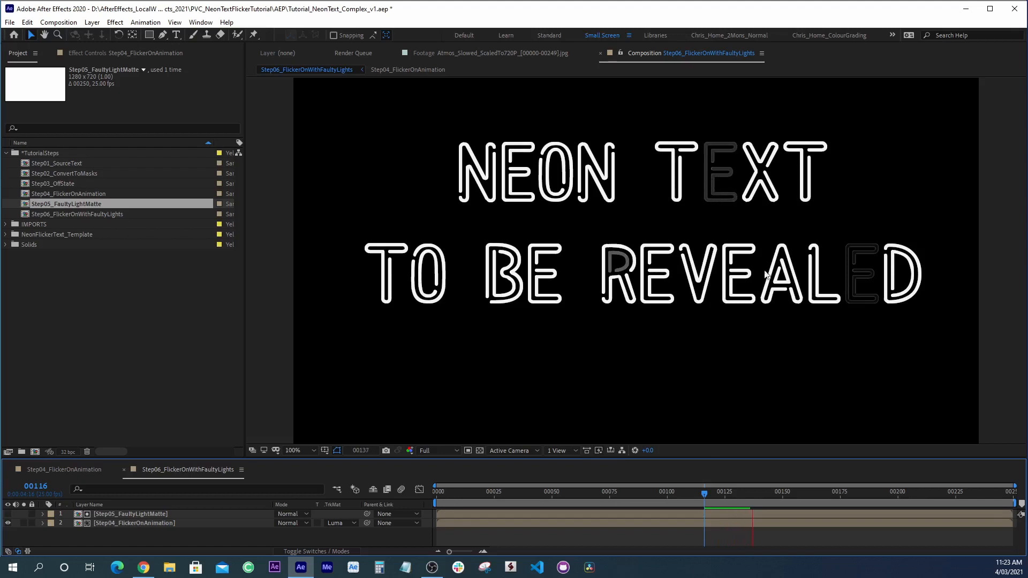
key("space")
left_click_drag(718, 494, 641, 494)
key("space")
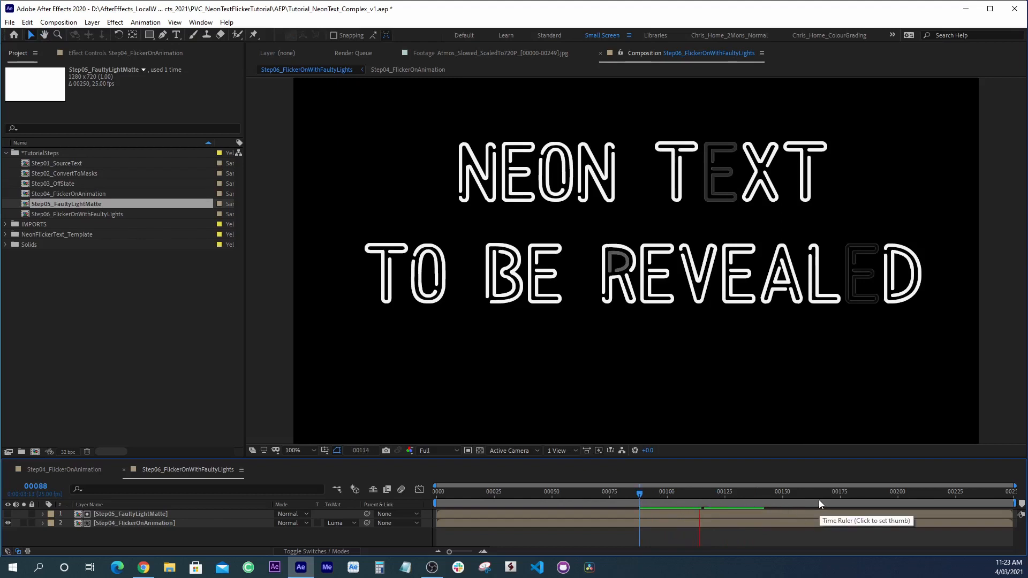
left_click_drag(744, 495, 727, 496)
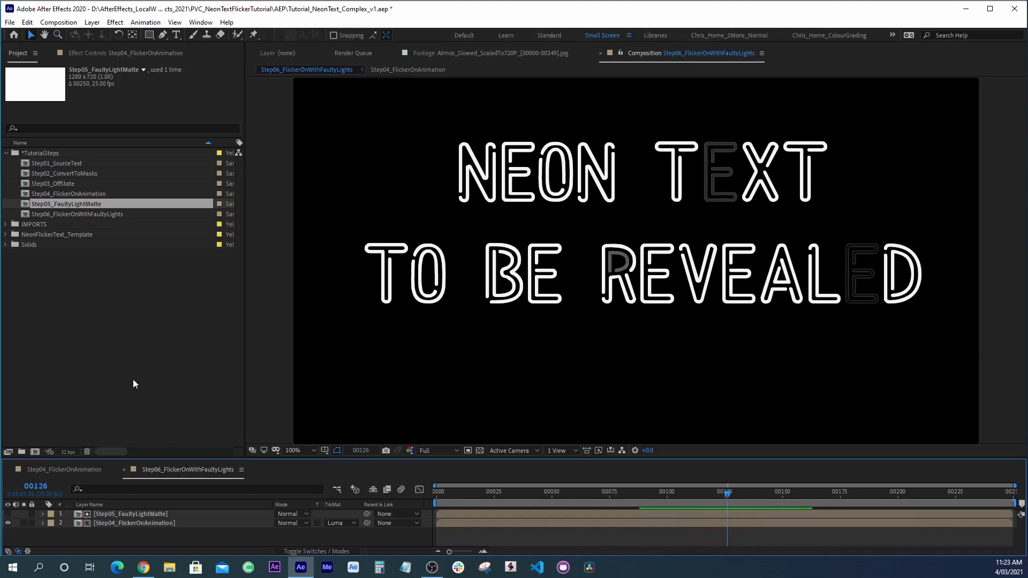
- Expand the NeonFlickerText_Template folder and look through its compositions from Step05_FaultyLightsMatte to Step07_Colour+Glow
left_click(121, 362)
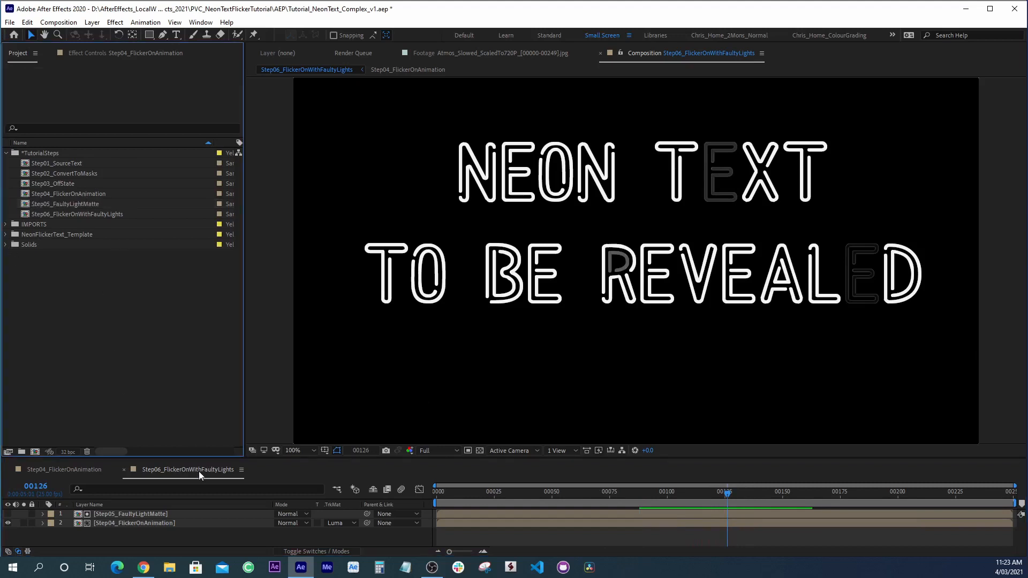
left_click(9, 235)
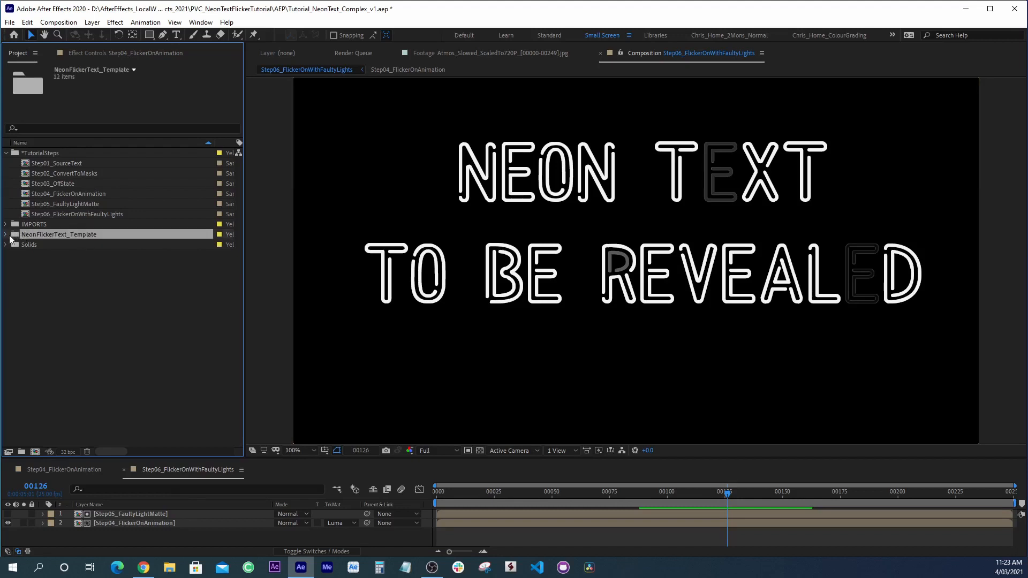
left_click(9, 236)
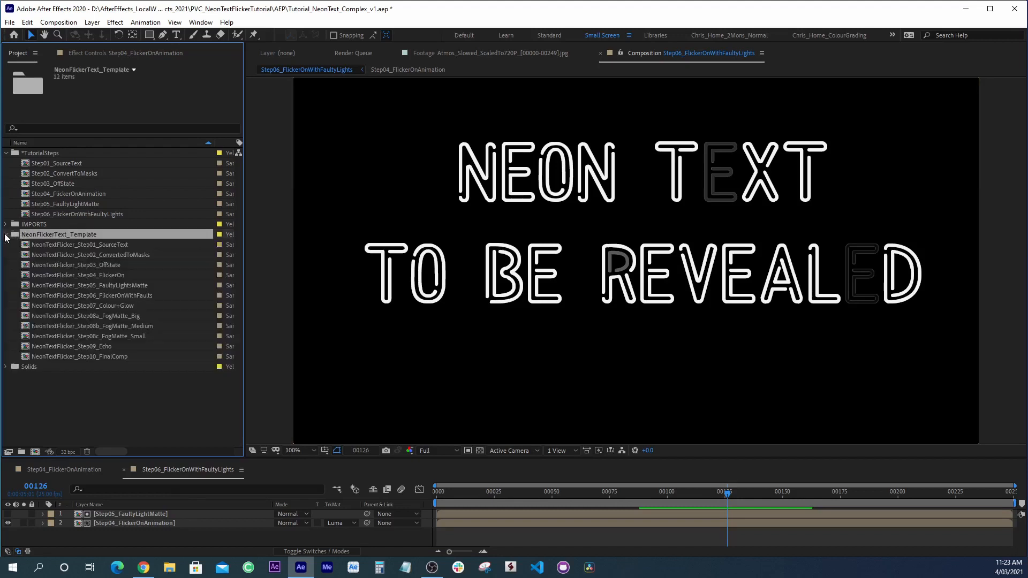
left_click(91, 287)
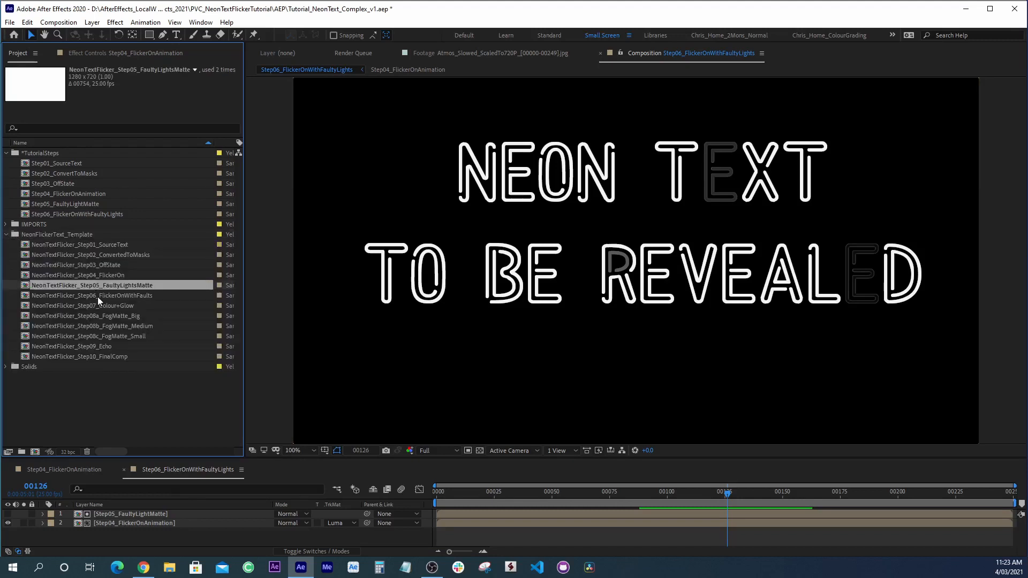
left_click(119, 295)
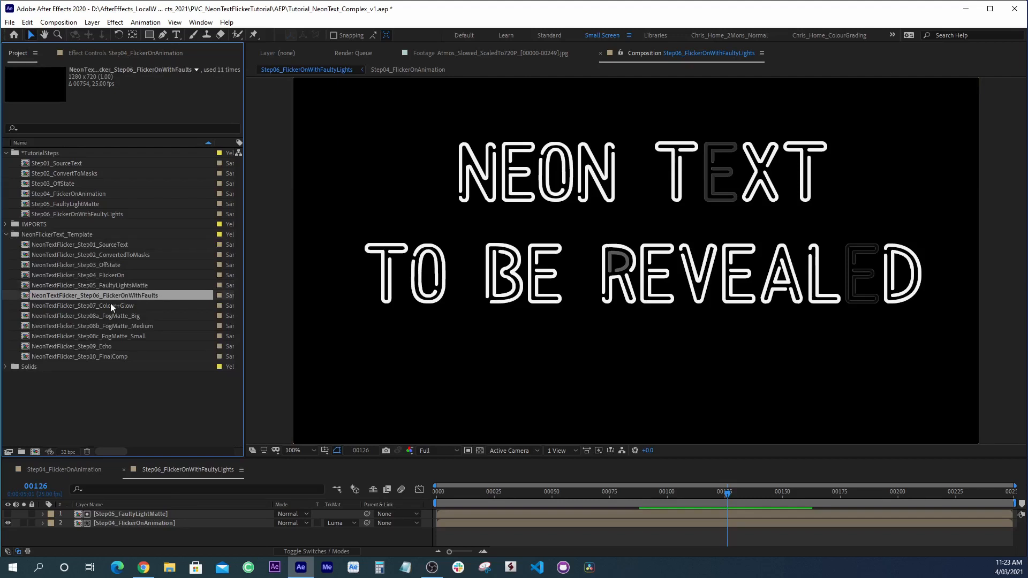
left_click(107, 305)
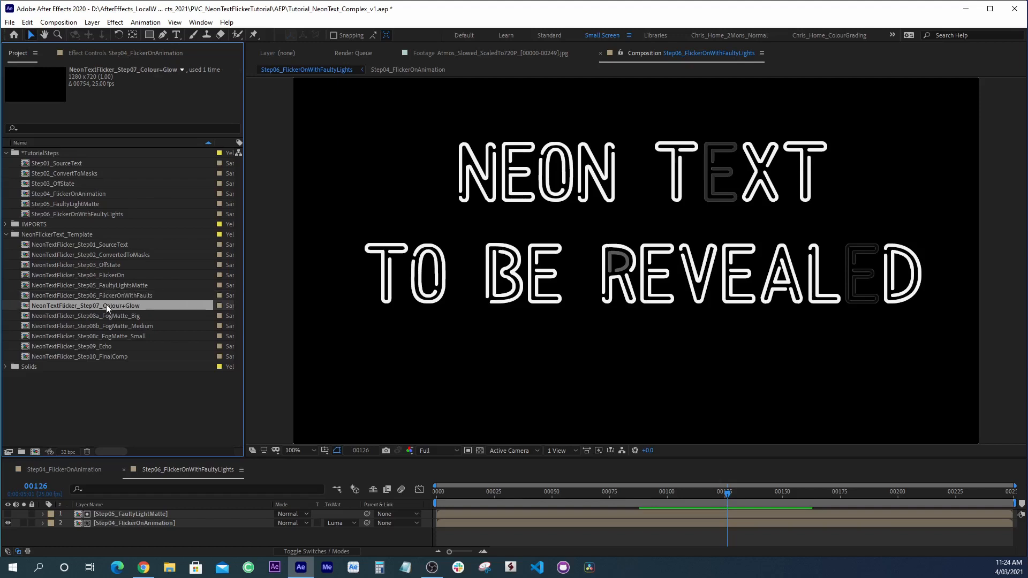
- Close the open compositions and open NeonTextFlicker_Step07_Colour+Glow with the playhead at frame 150
left_click(175, 471)
key("ctrl+shift+w")
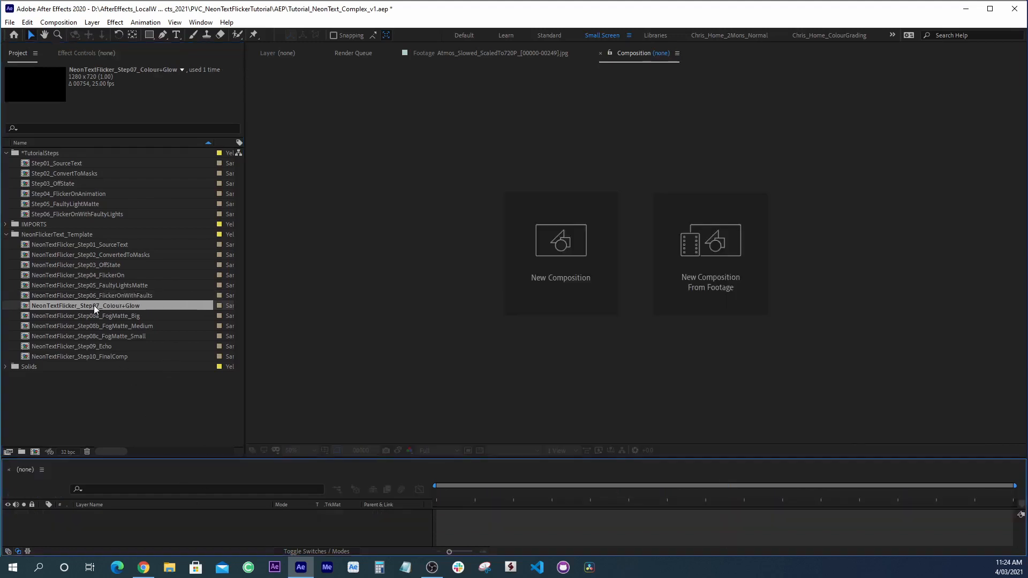
double_click(94, 305)
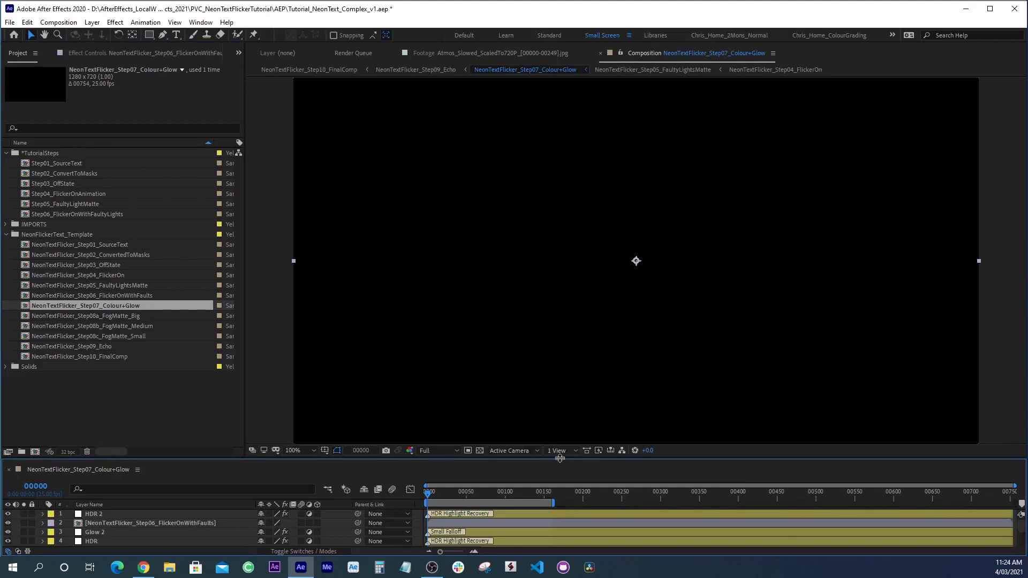
left_click_drag(559, 458, 560, 416)
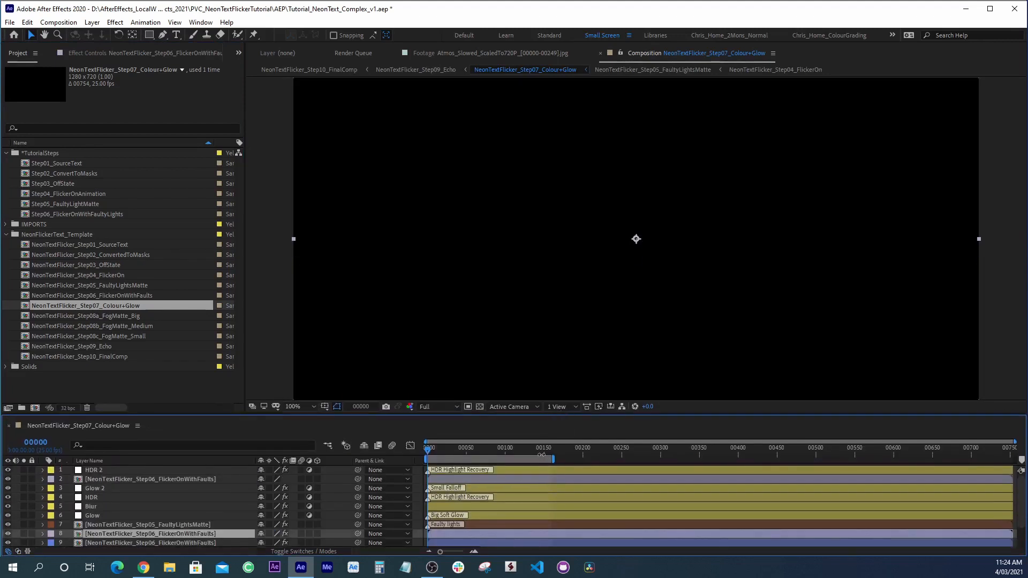
left_click(544, 452)
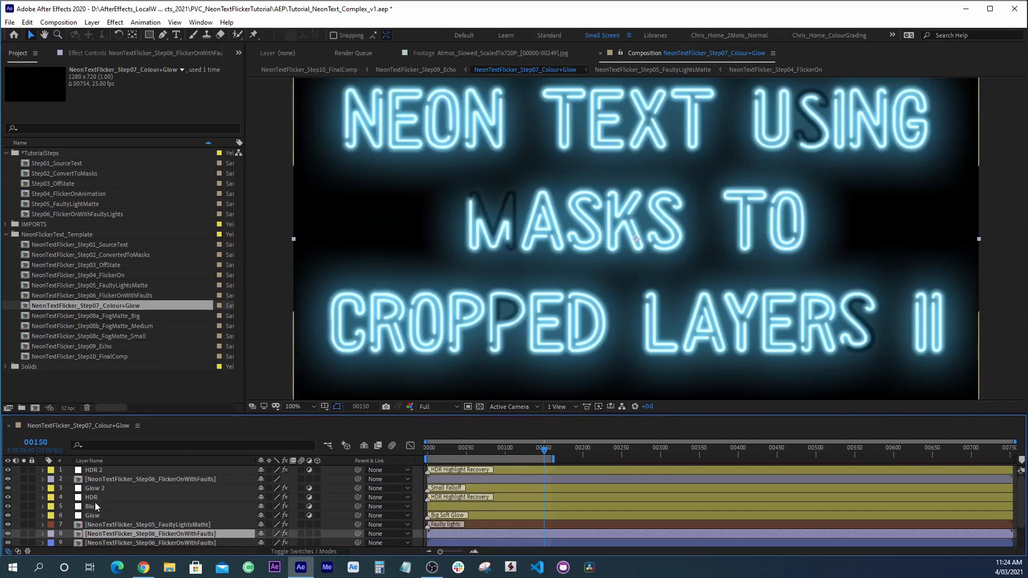
- Hide every layer in the Step07_Colour+Glow composition except the Black Solid 5 background
key("grave")
left_click(161, 271)
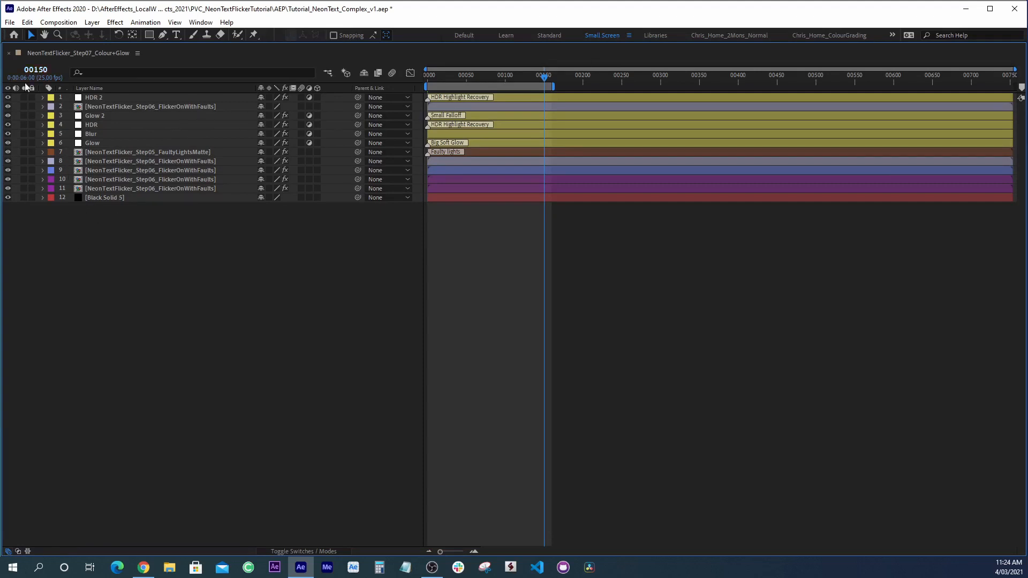
left_click_drag(7, 98, 17, 209)
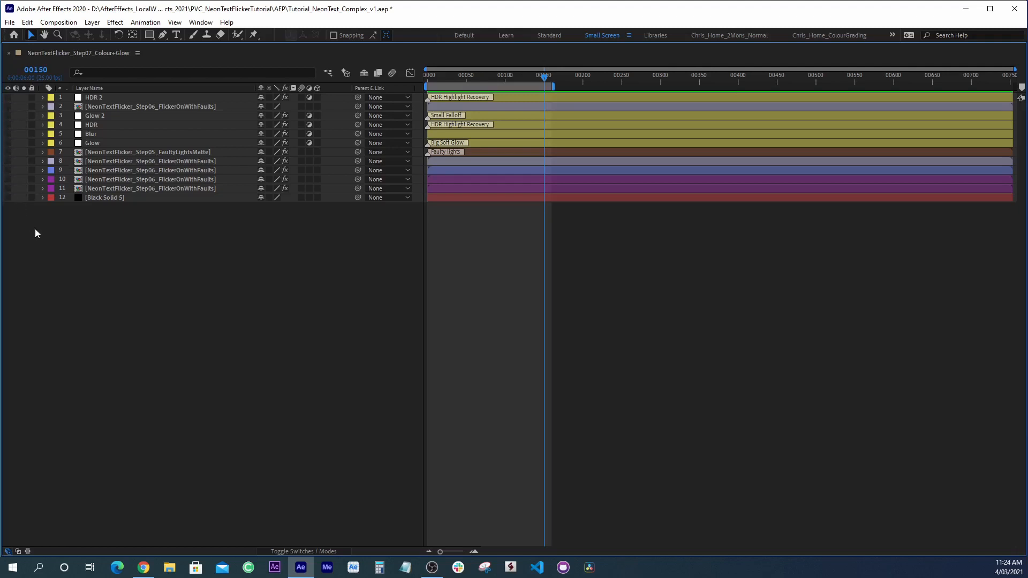
left_click(101, 201)
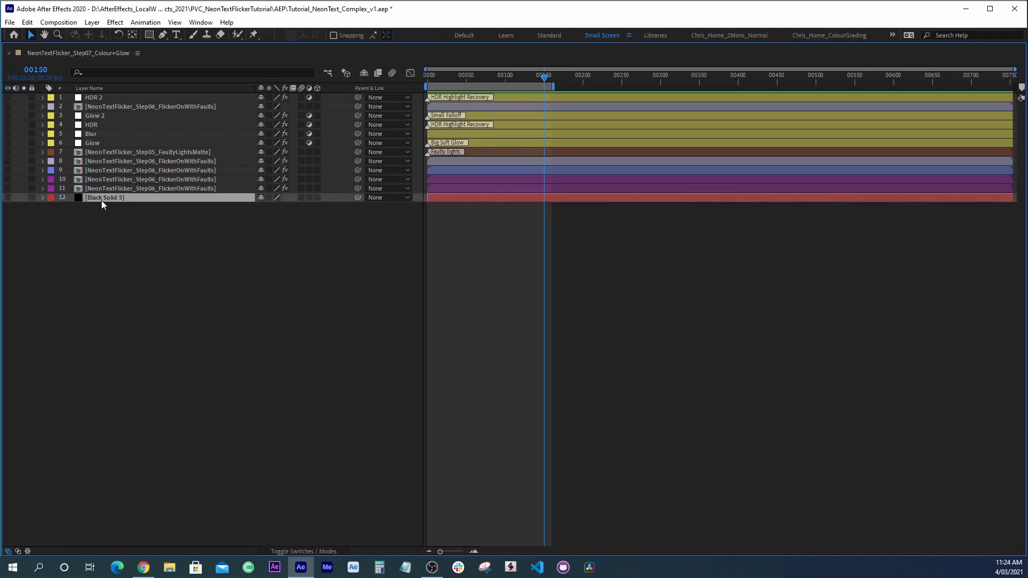
left_click(12, 197)
left_click(8, 197)
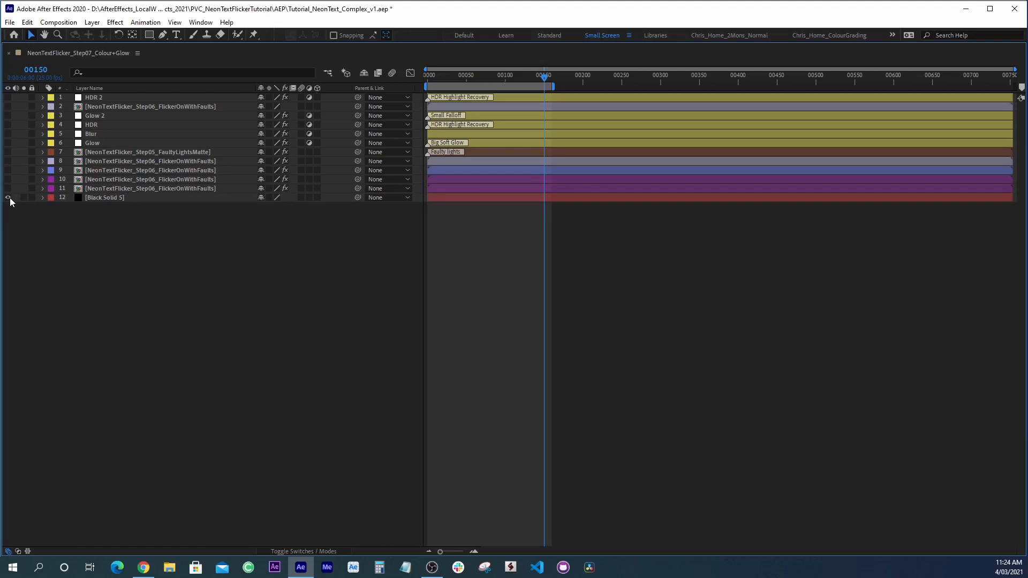
- Look through the glow, blur and HDR adjustment layers and the stacked Step06_FlickerOnWithFaults layers with their effects
left_click(87, 145)
left_click(90, 134)
left_click(90, 125)
left_click(91, 116)
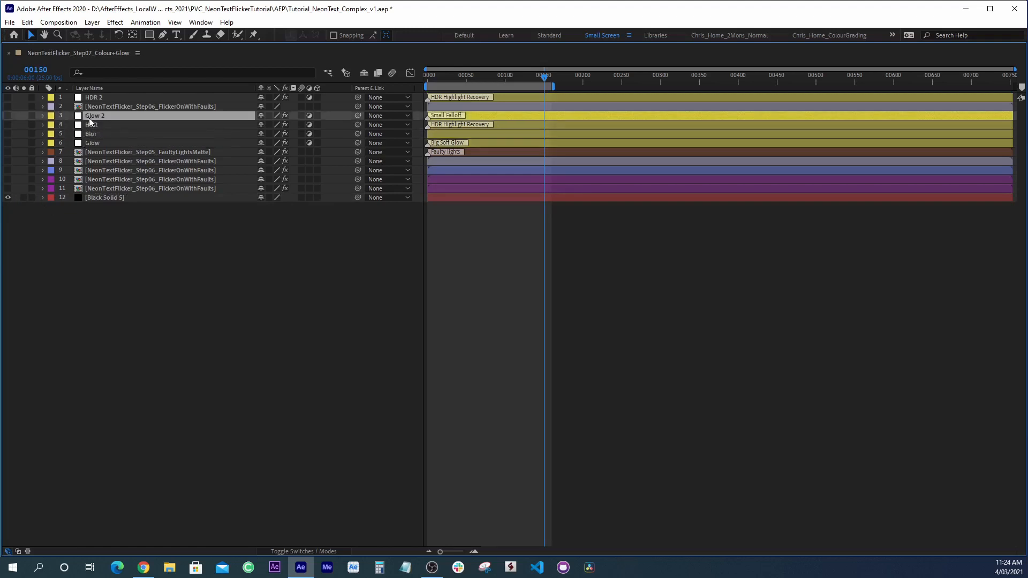
left_click(91, 98)
left_click(130, 277)
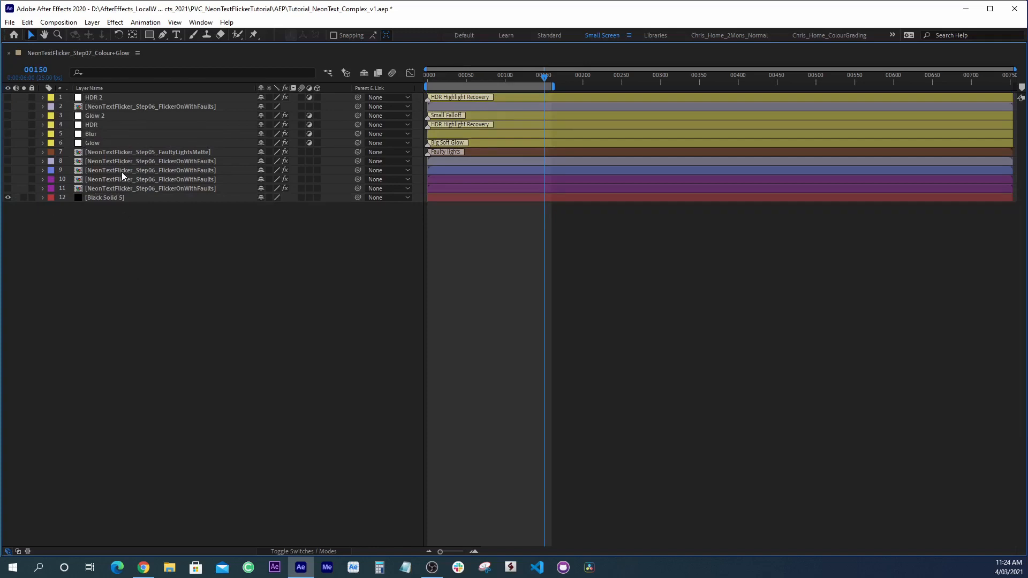
left_click(121, 170)
key("grave")
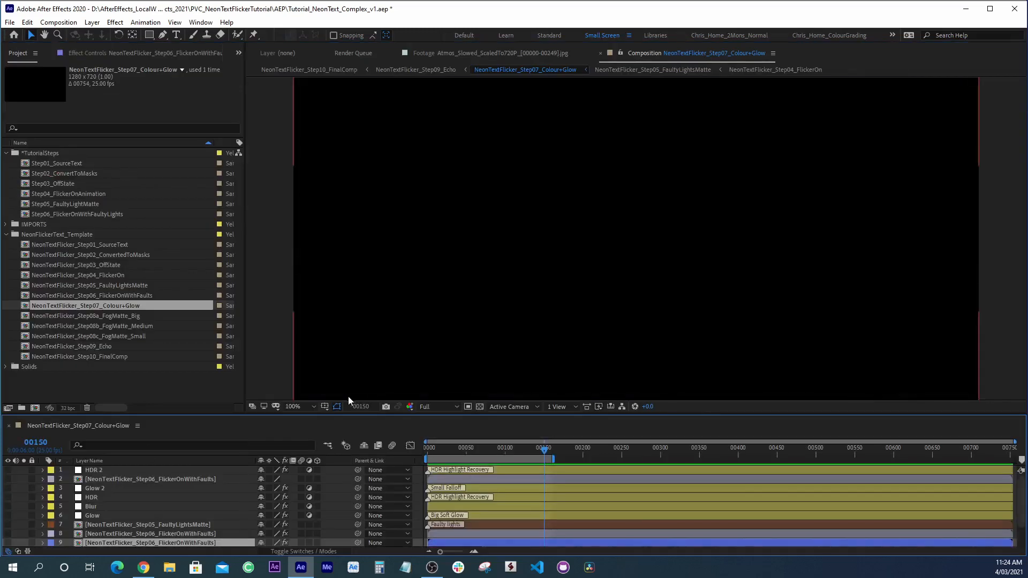
scroll(137, 506, "down", 2)
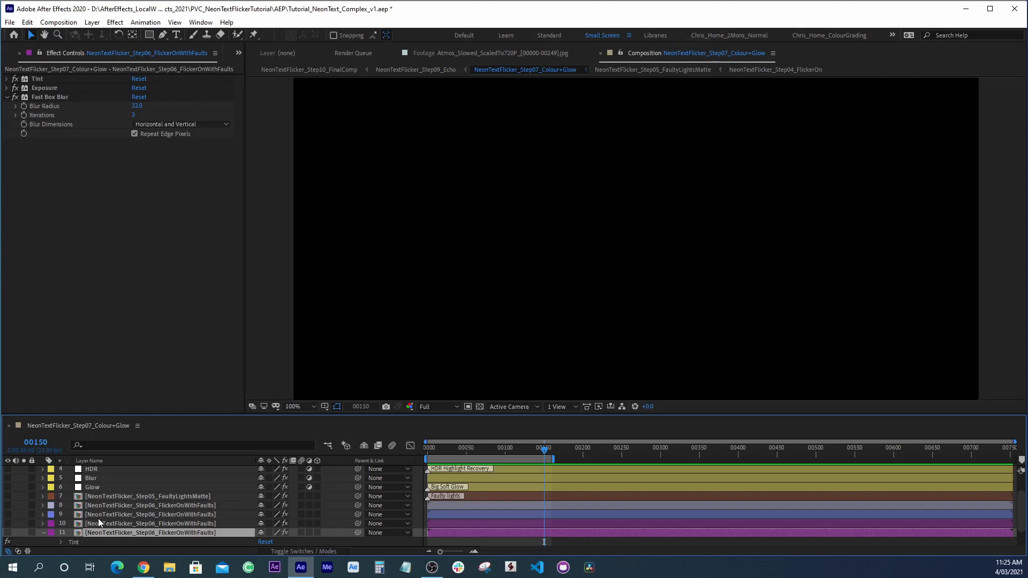
- Open NeonTextFlicker_Step10_FinalComp and examine the TintWhite and TintBlack colour controls on its ColourSettings layer
left_click(11, 55)
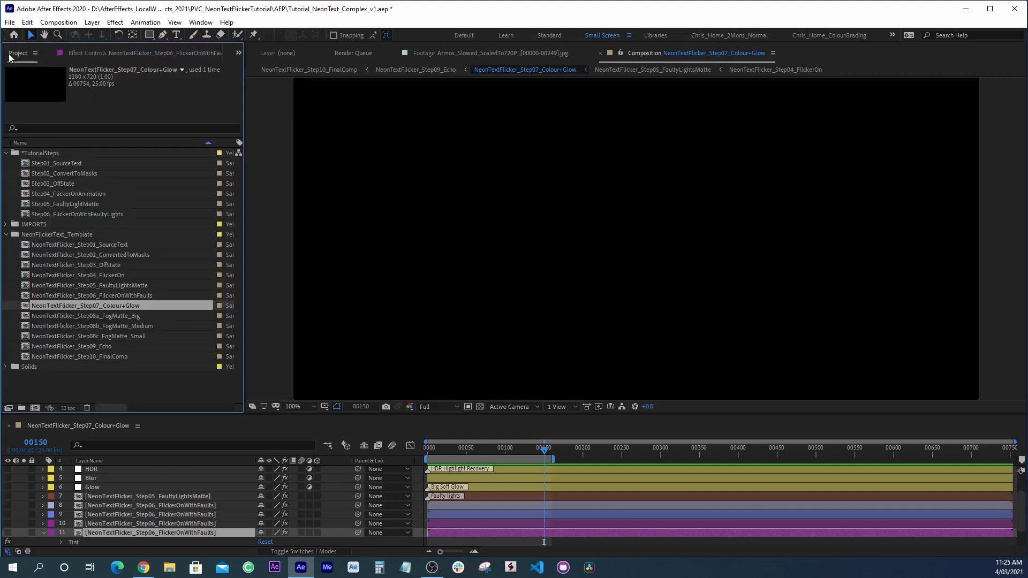
double_click(83, 356)
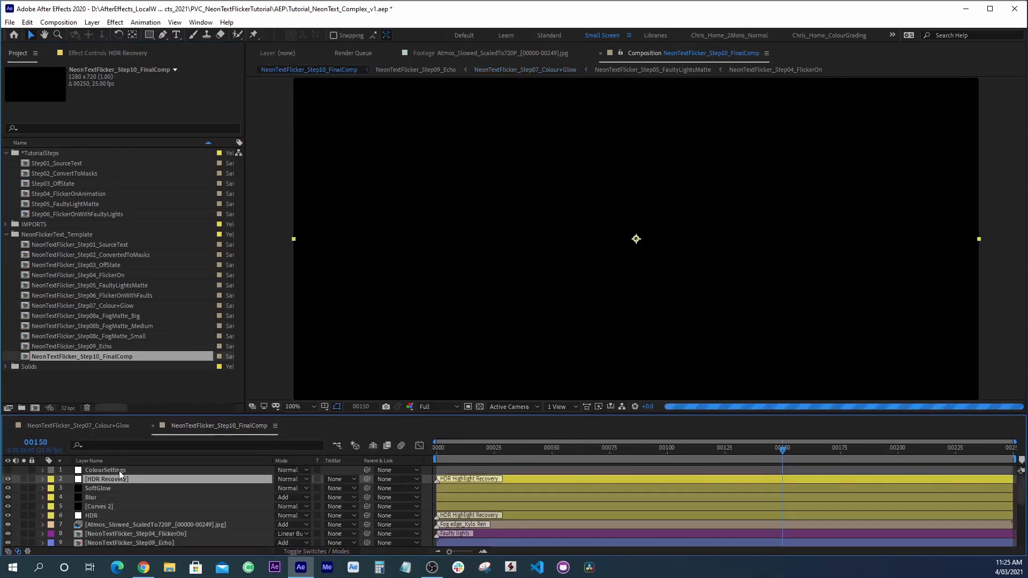
left_click(119, 471)
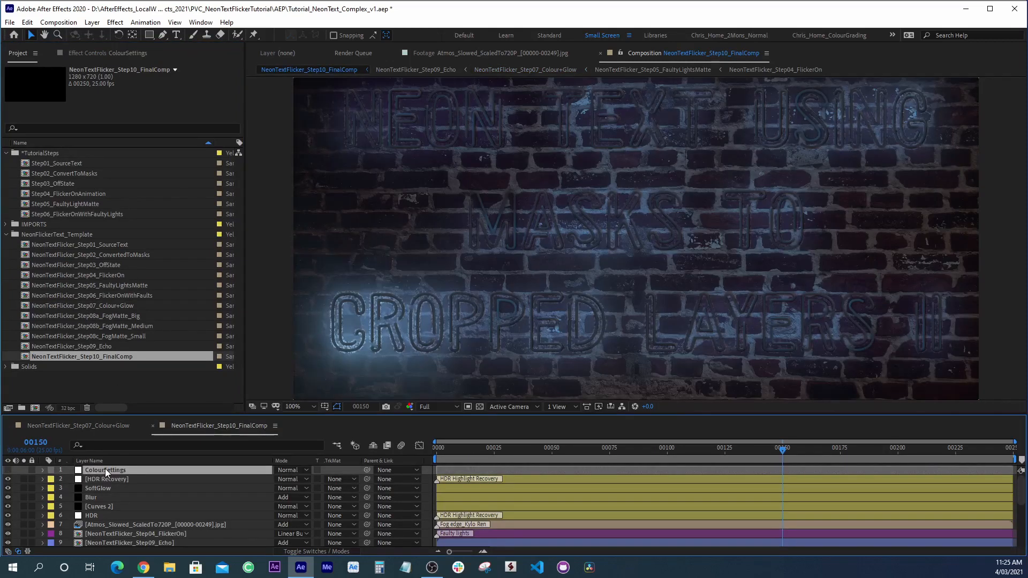
key("e")
double_click(74, 479)
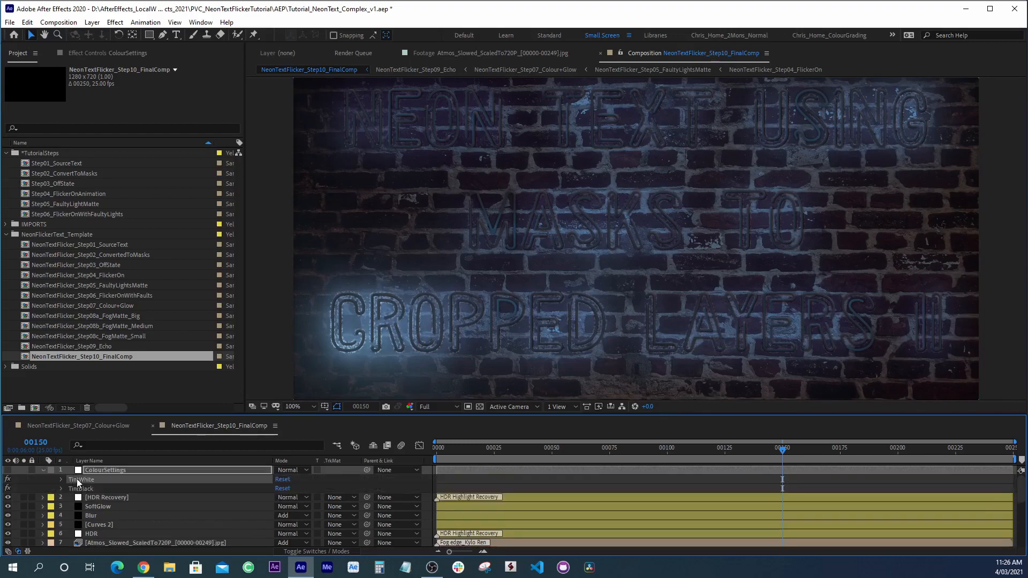
left_click(37, 79)
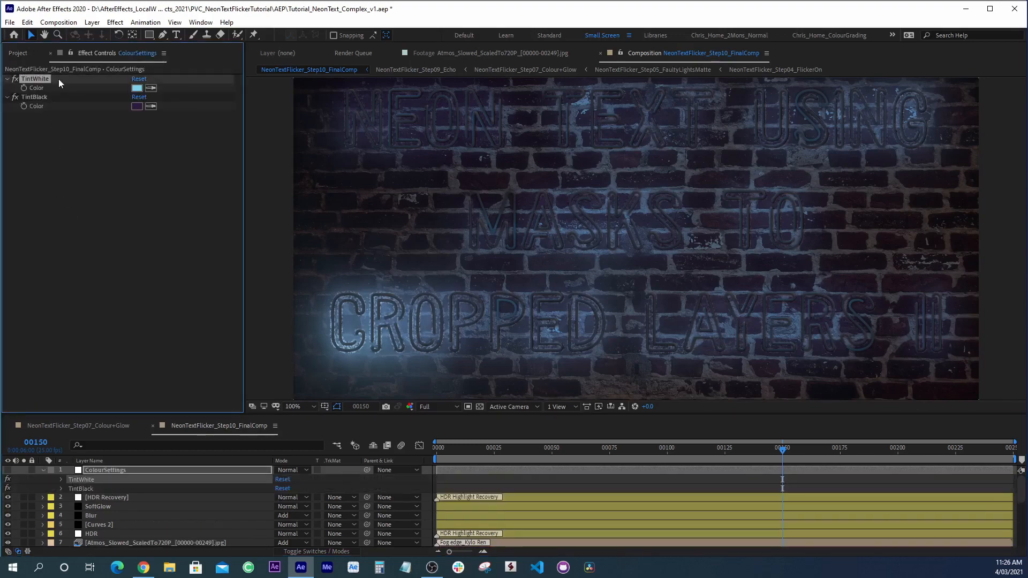
- Add a trial Color Control expression effect to the ColourSettings layer and delete it again
left_click(115, 22)
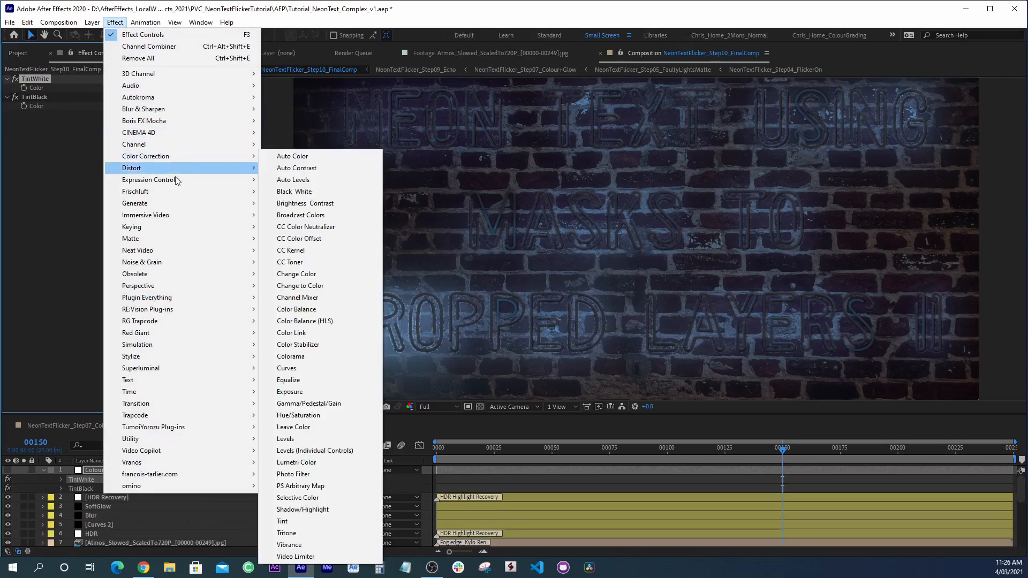
mouse_move(188, 180)
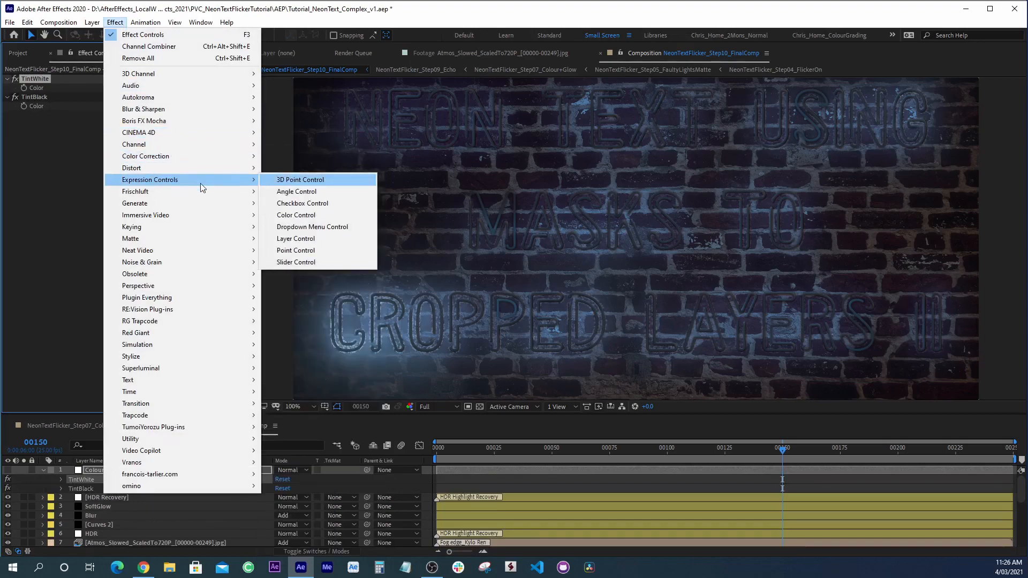
left_click(310, 218)
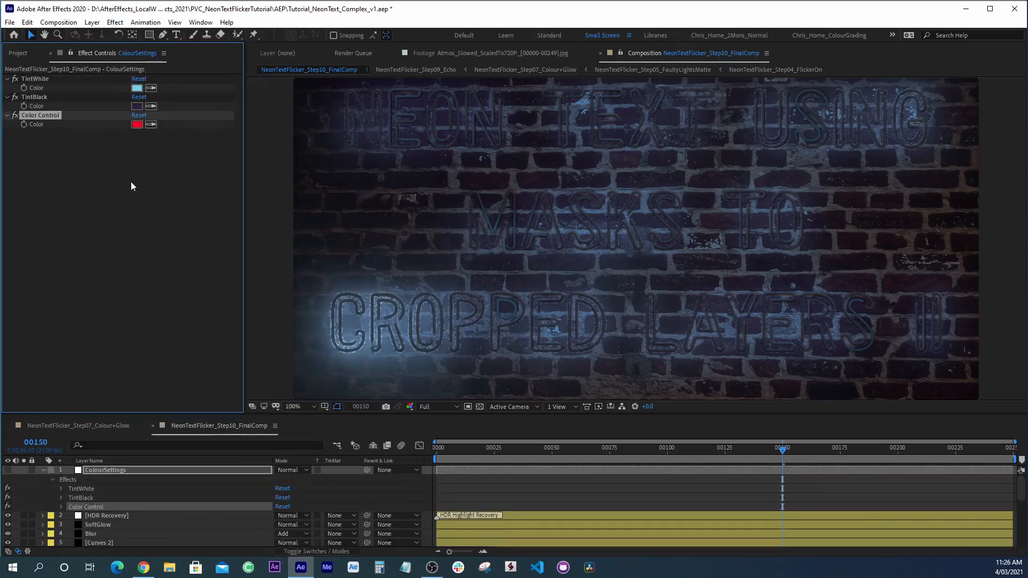
left_click(76, 172)
left_click(47, 116)
key("Return")
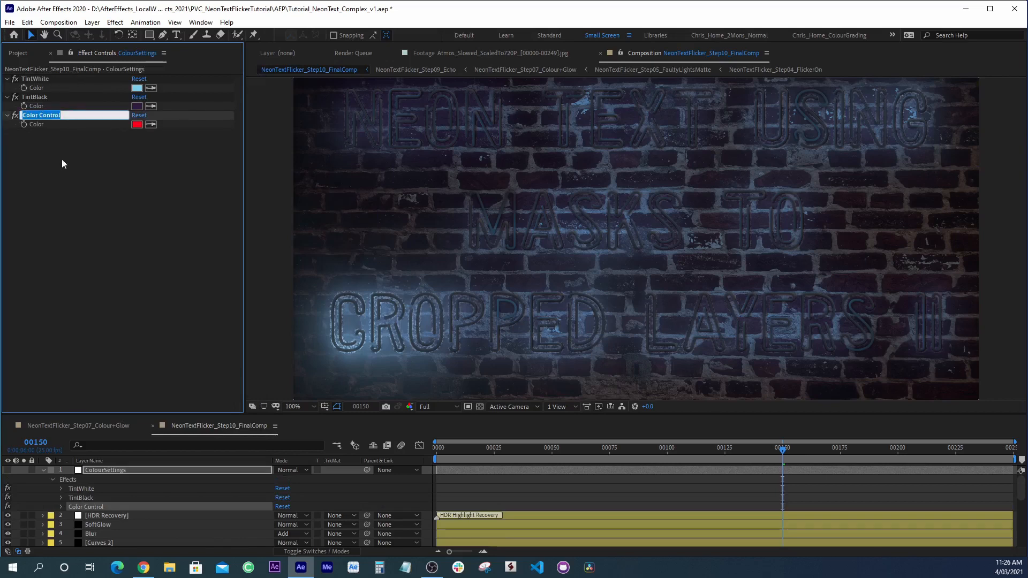
left_click(63, 159)
left_click(44, 115)
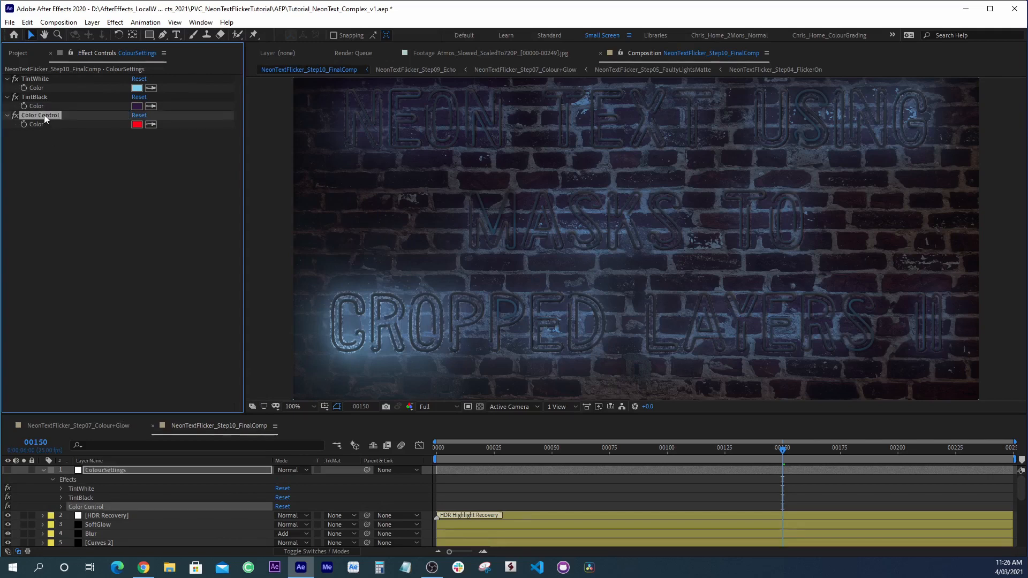
key("Delete")
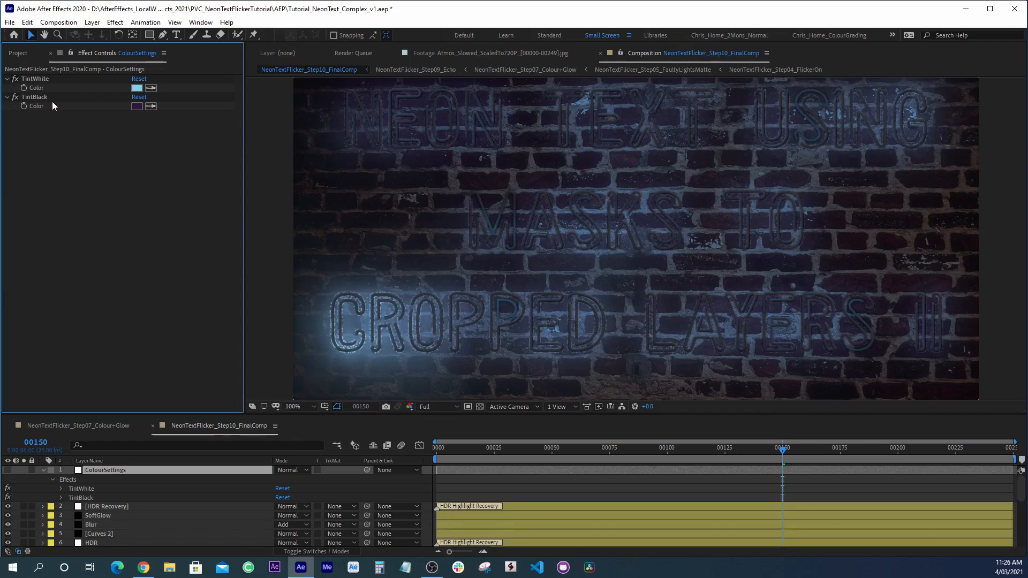
- Close the final composition and reveal the Tint expressions on the lowest Step06_FlickerOnWithFaults layer in Step07_Colour+Glow
left_click(153, 426)
left_click(102, 426)
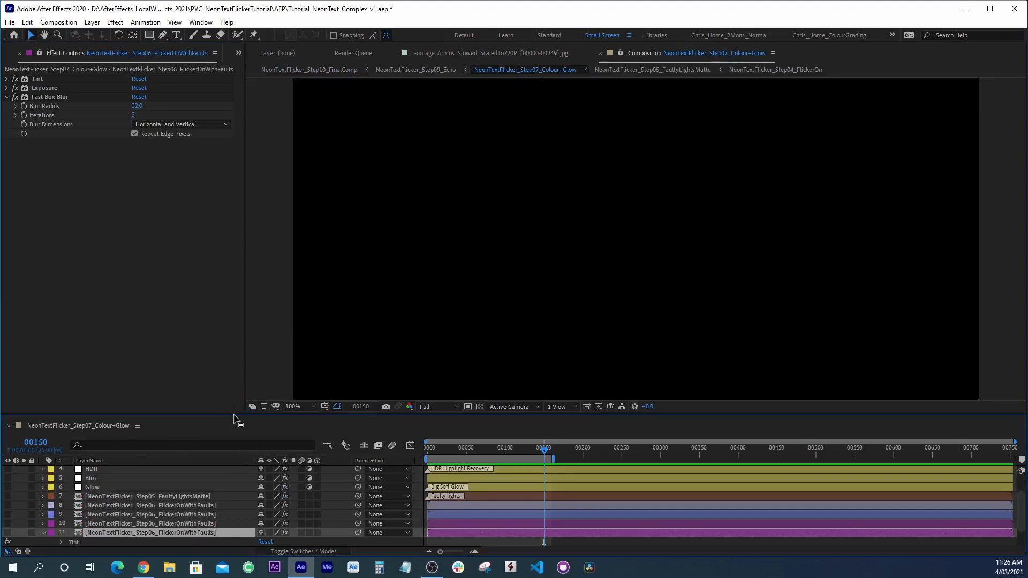
left_click(73, 542)
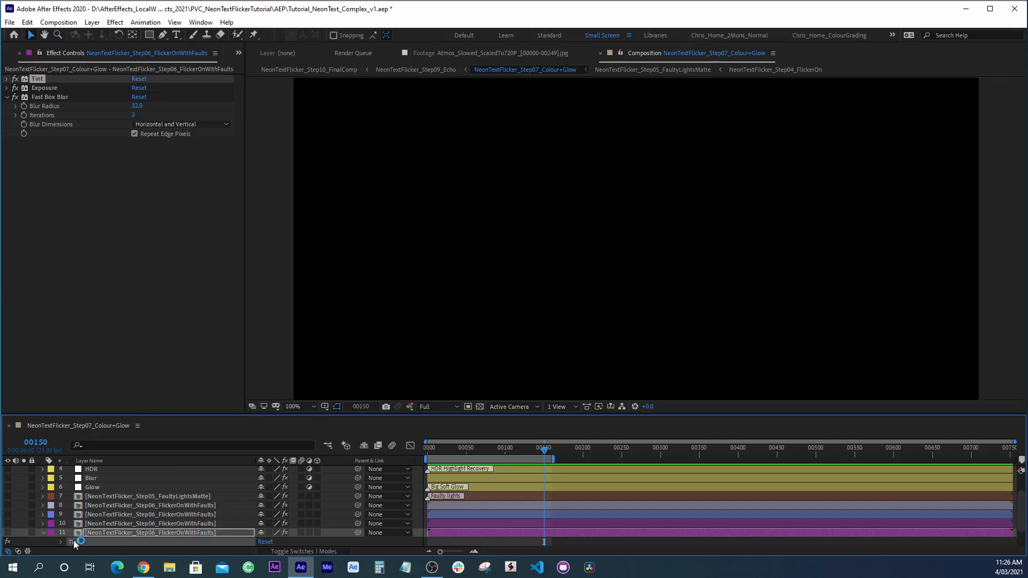
key("grave")
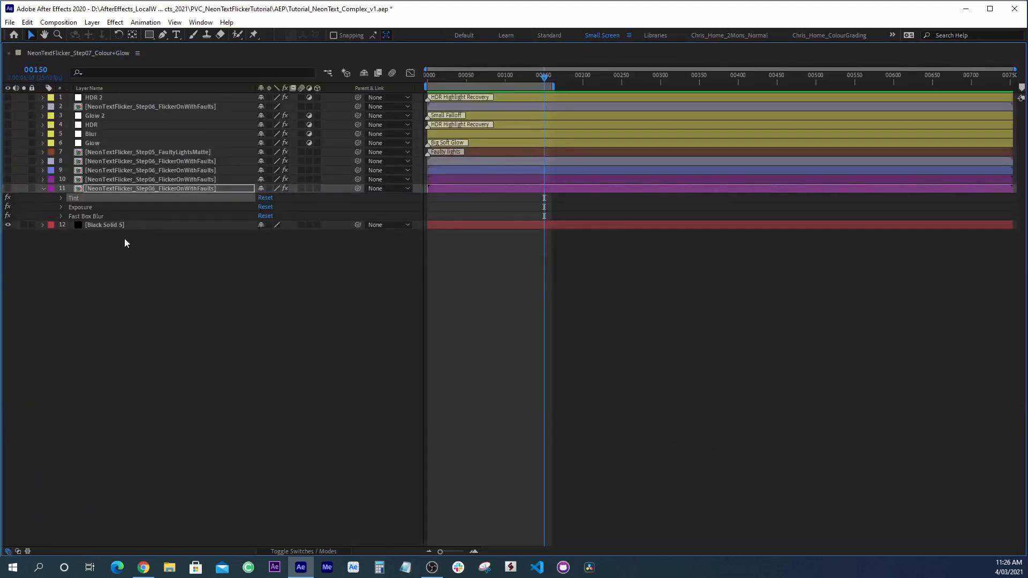
key("e")
key("e")
left_click(133, 281)
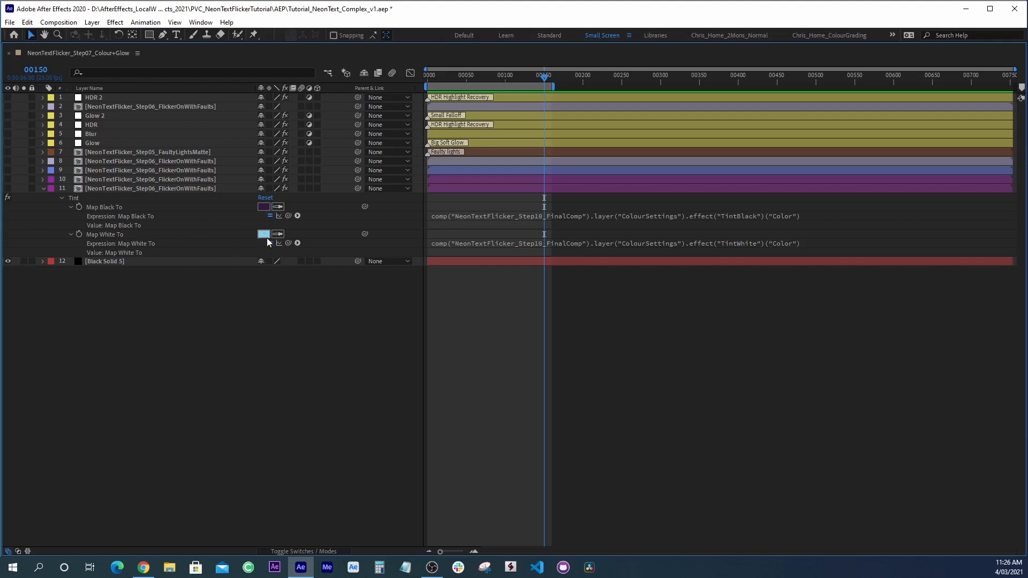
- Inspect the Tint effect's Map Black To colour without changing it and collapse the layer's properties
left_click(263, 207)
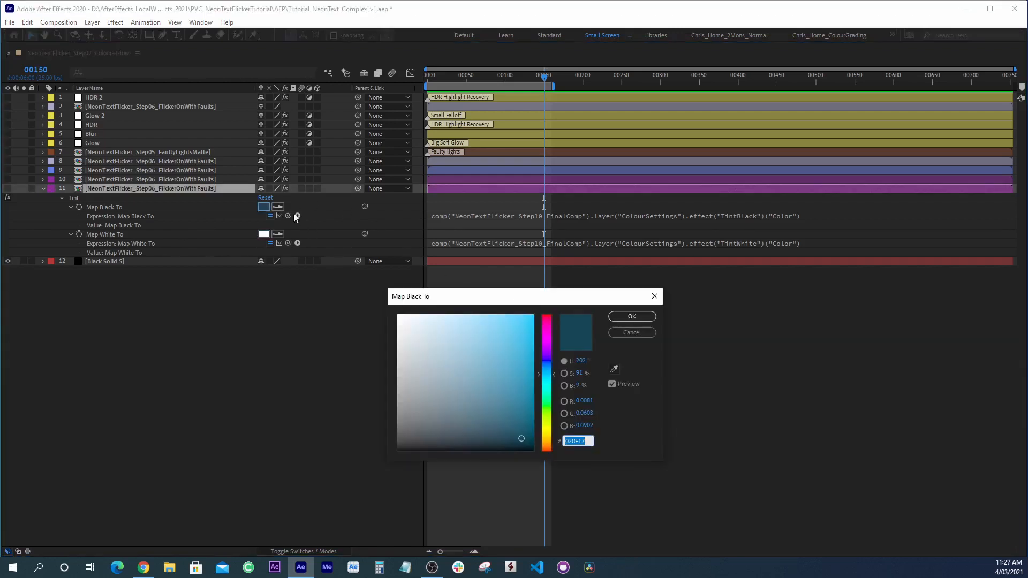
left_click(636, 331)
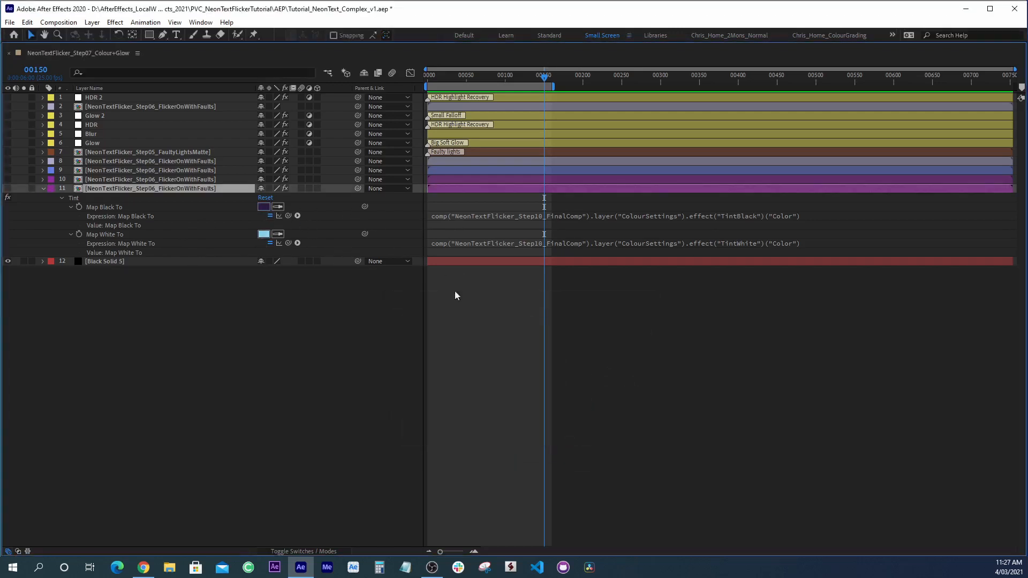
left_click(194, 361)
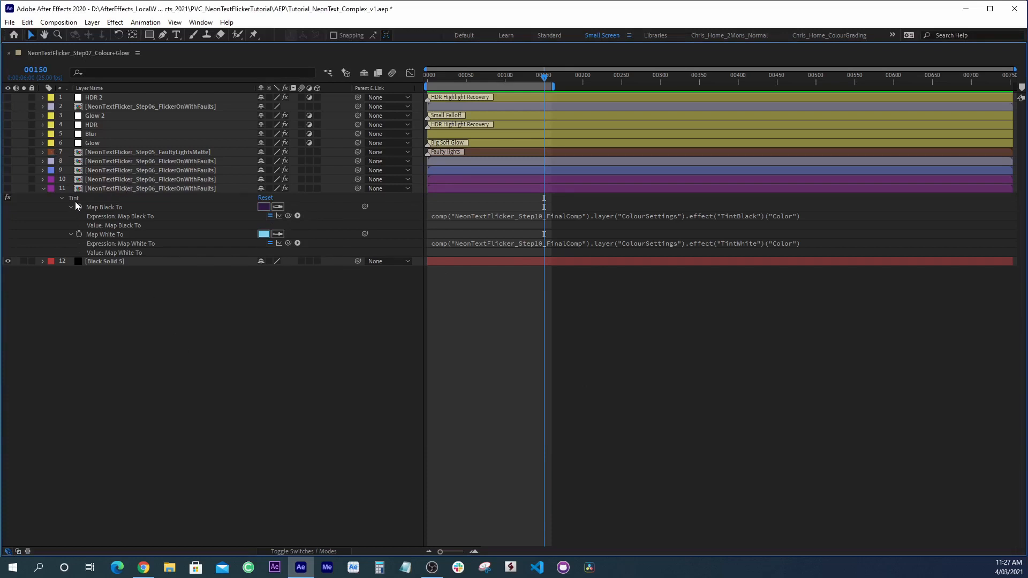
left_click(42, 188)
key("grave")
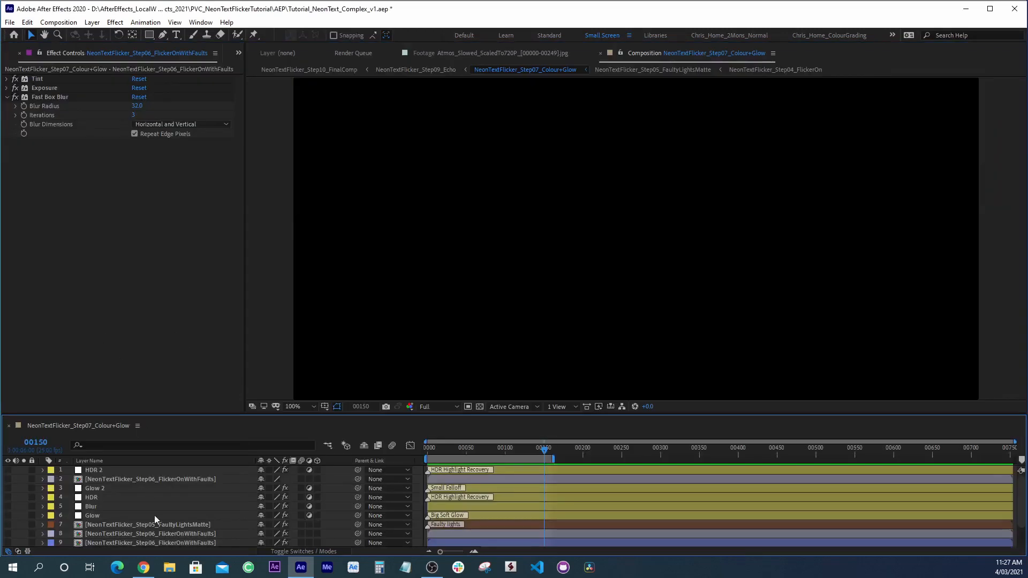
- Make the lowest Step06_FlickerOnWithFaults layer visible with its Tint effect enabled and open its Exposure settings
scroll(239, 483, "down", 3)
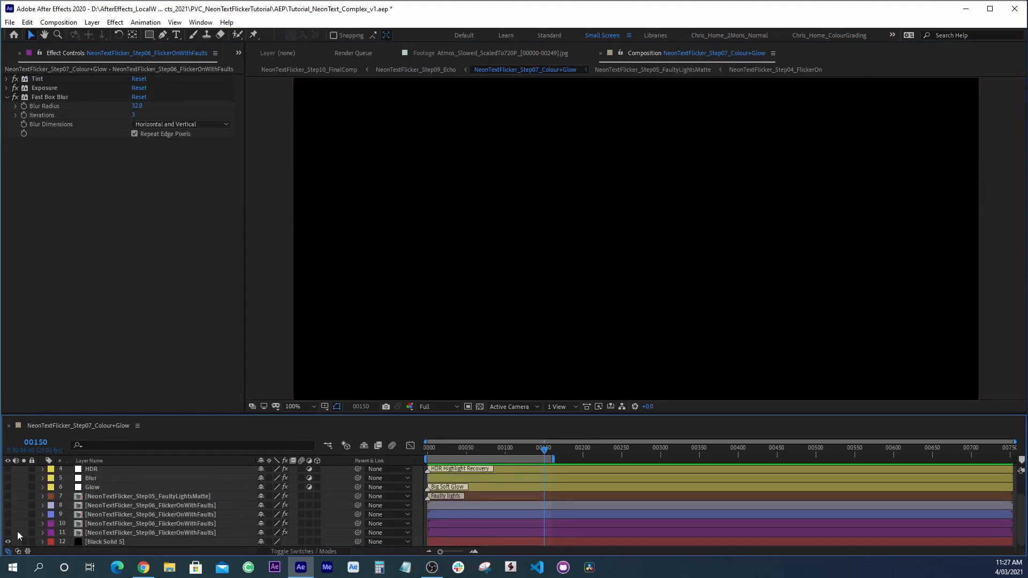
left_click(7, 533)
left_click(124, 533)
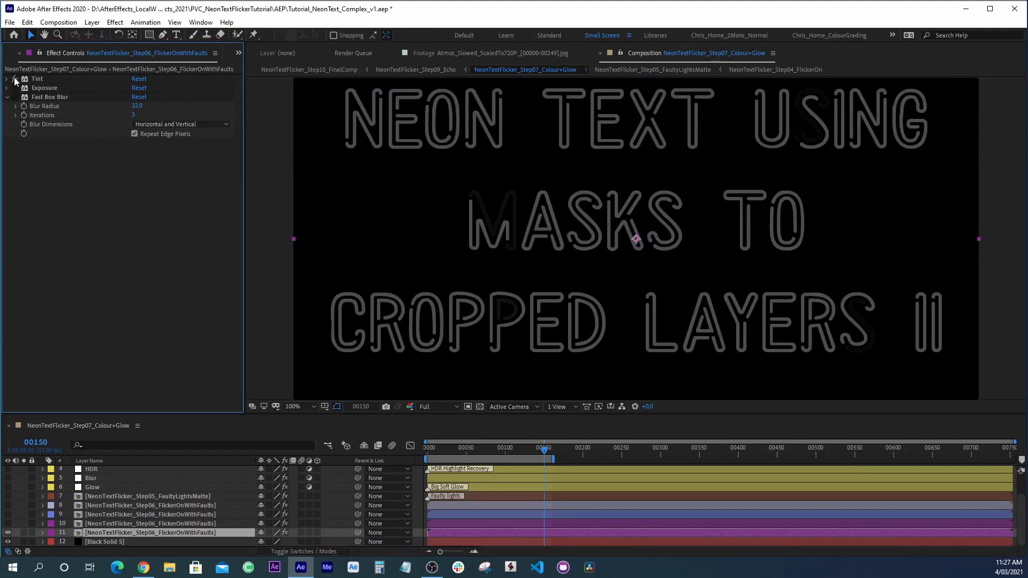
left_click(15, 80)
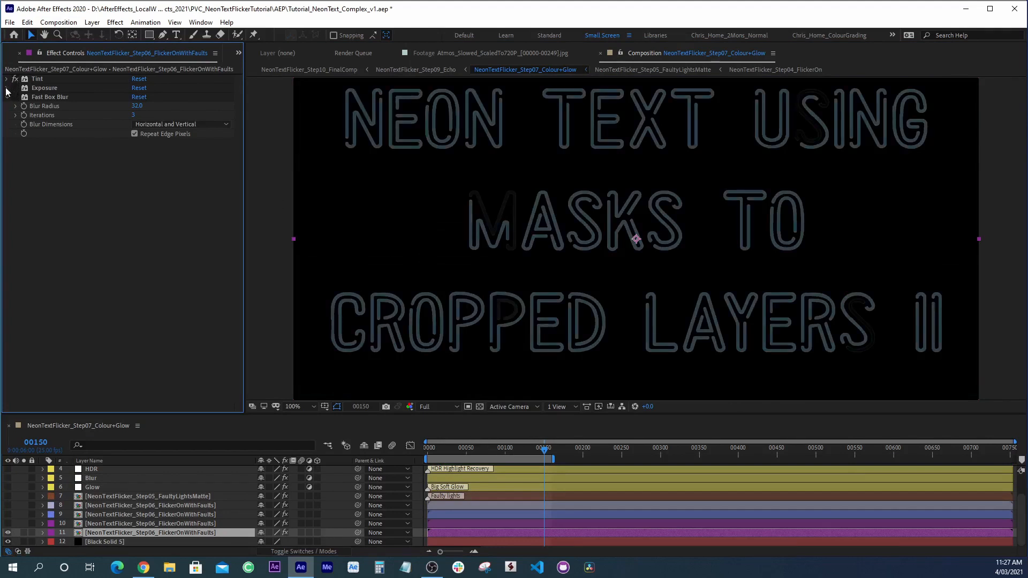
left_click(7, 87)
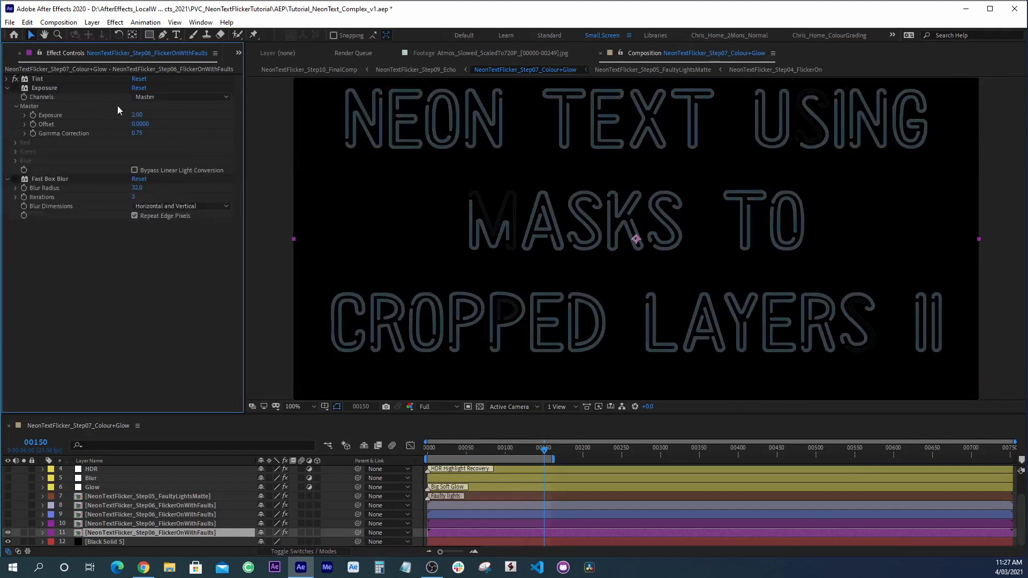
- Enable the Exposure and Fast Box Blur effects on the lowest Step06_FlickerOnWithFaults layer
left_click(15, 88)
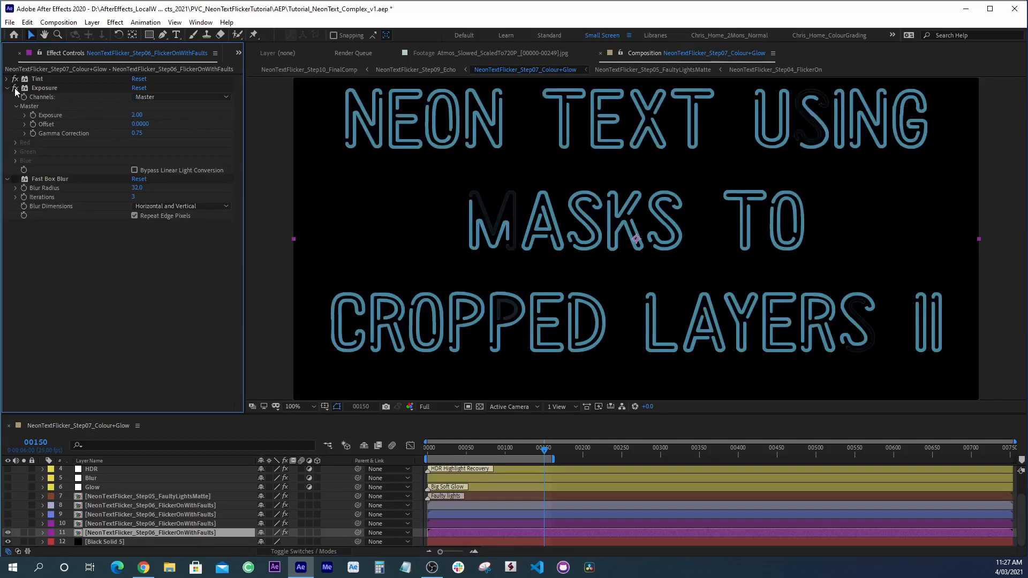
left_click(15, 179)
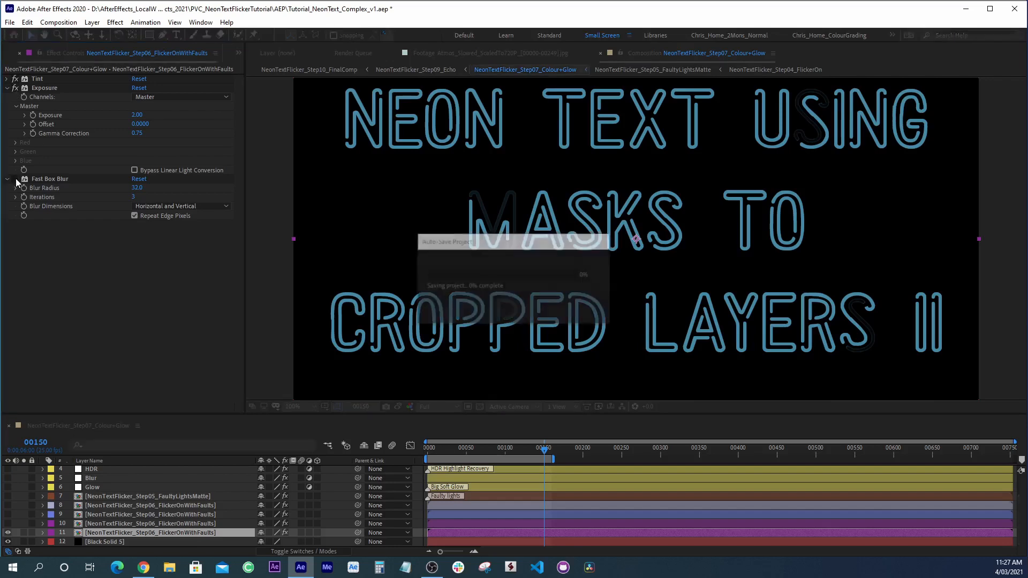
left_click(16, 179)
left_click(15, 180)
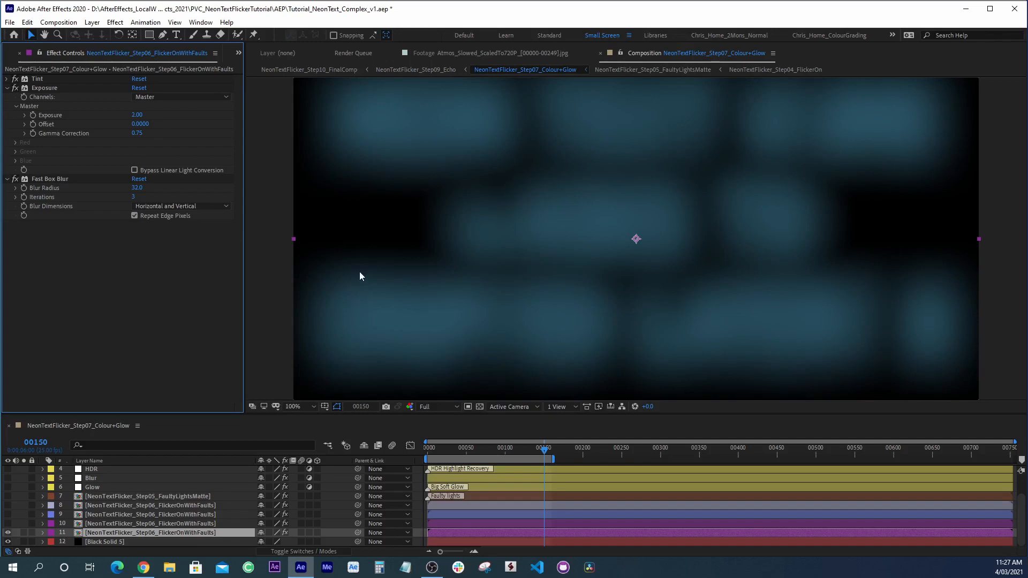
mouse_move(137, 188)
left_mouse_down()
mouse_move(162, 190)
mouse_move(127, 192)
mouse_move(144, 196)
left_mouse_up()
left_click(143, 197)
- Show layer 10 in place of the lowest Step06_FlickerOnWithFaults layer and display the layers' blending modes
left_click(8, 533)
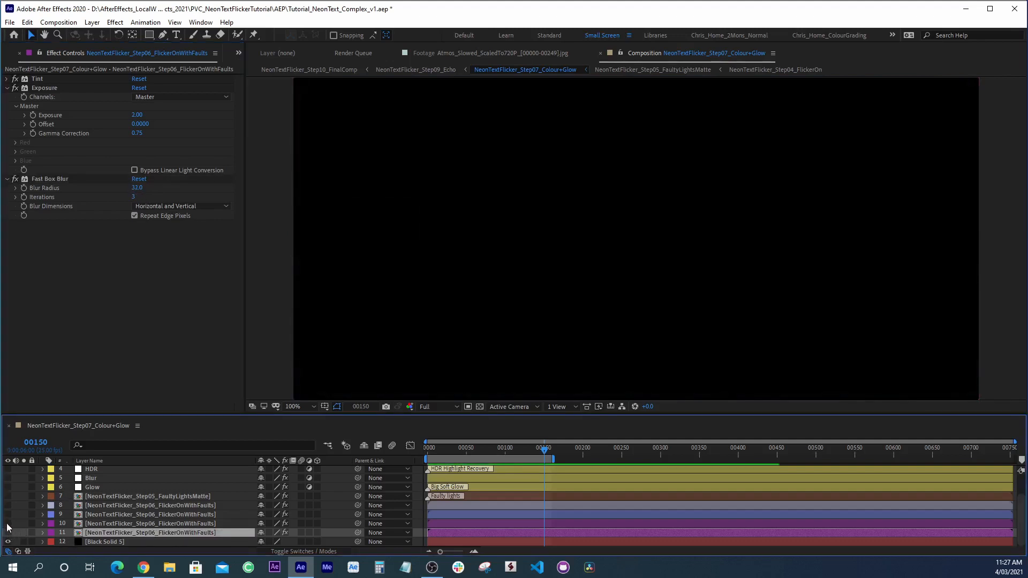
left_click(7, 524)
left_click(106, 525)
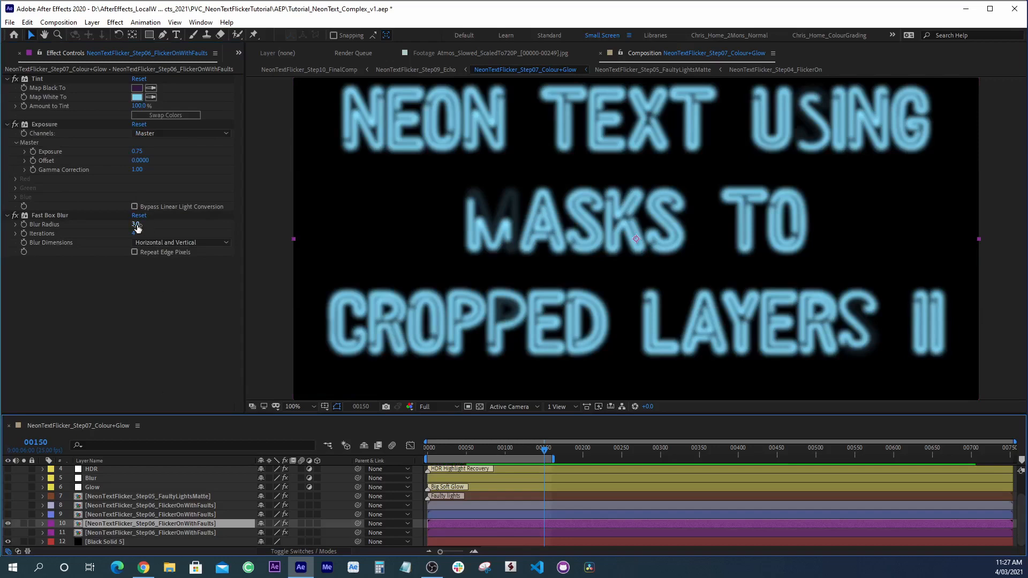
left_click(287, 551)
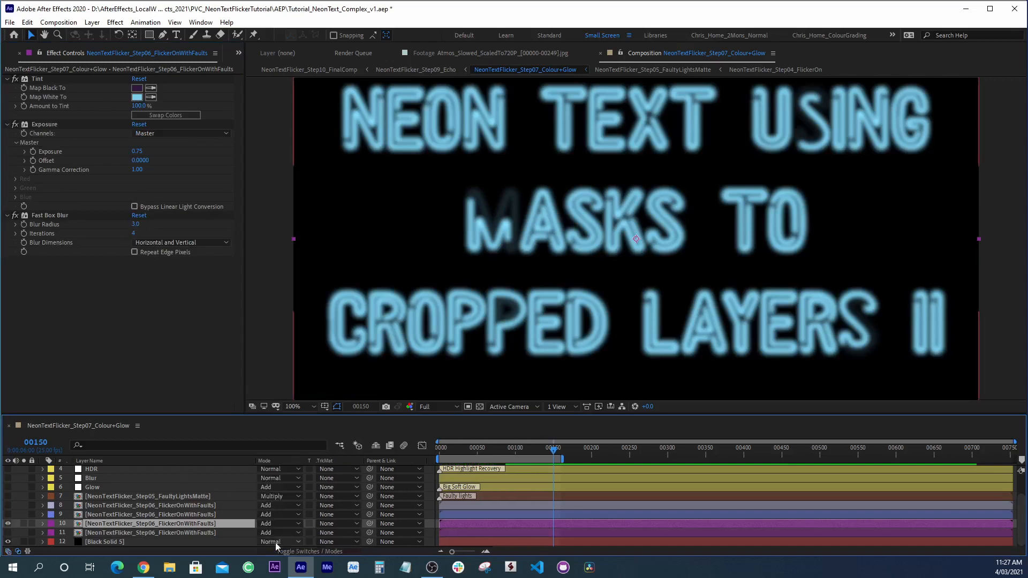
- Make layer 11 visible together with layer 10, switching layer 10 off and on to compare the combined glow
left_click(189, 532)
left_click(187, 524)
left_click(7, 534)
left_click(7, 525)
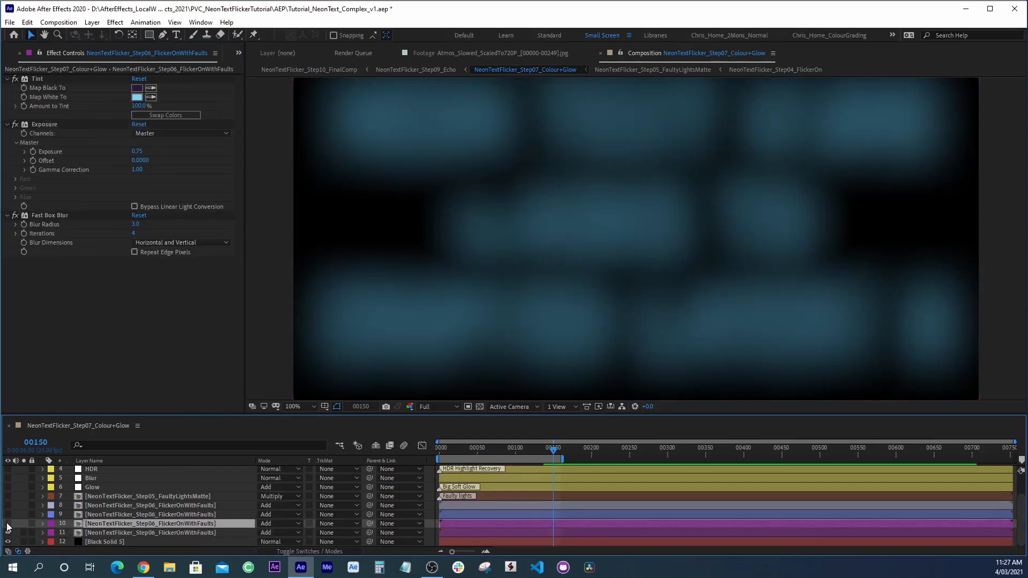
left_click(7, 524)
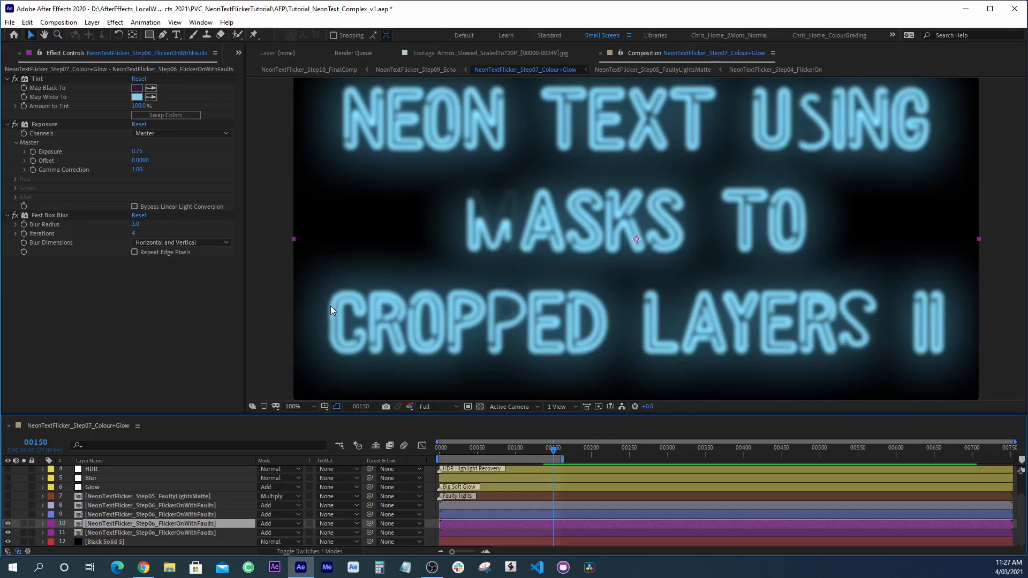
- Make layer 9 visible and solo it
left_click(98, 515)
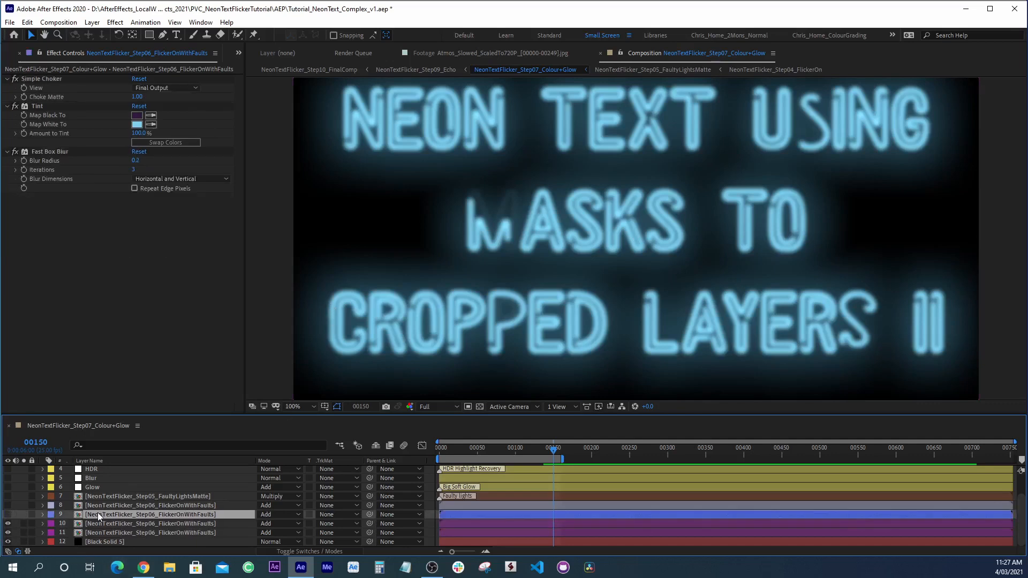
left_click(7, 515)
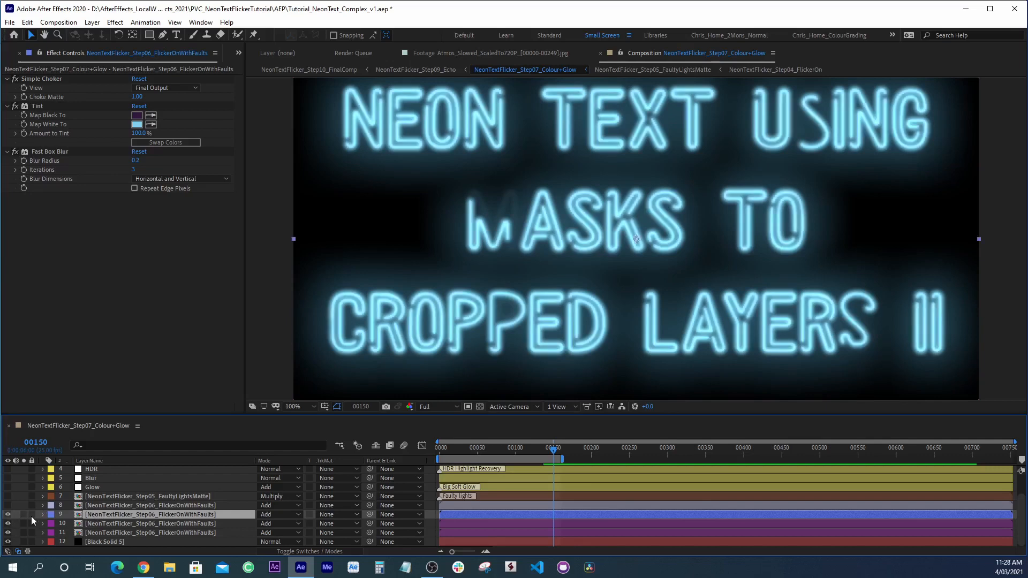
left_click(23, 515)
- Disable the Tint, Fast Box Blur and Simple Choker effects on layer 9 to see the untreated text
left_click(15, 106)
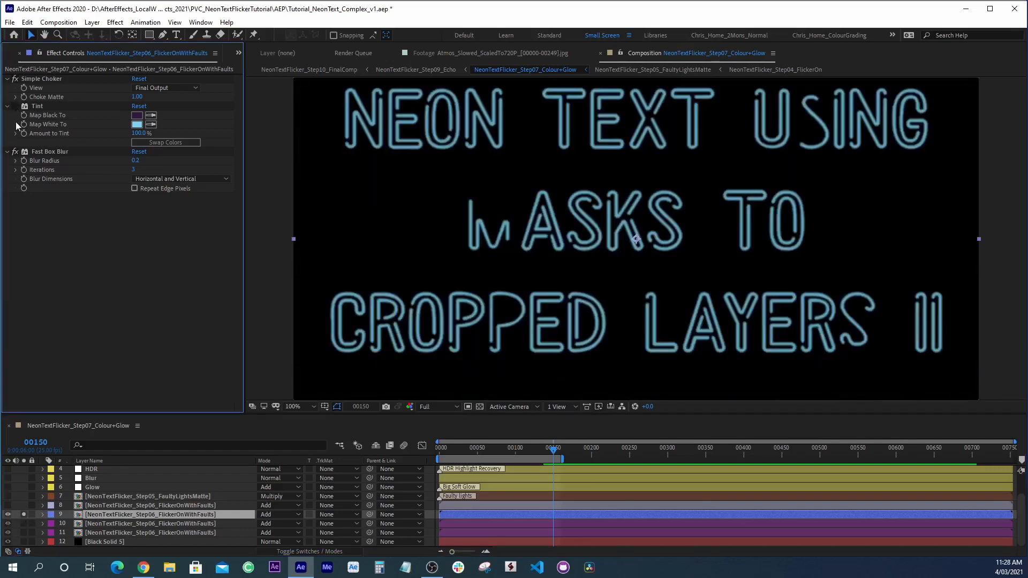
left_click(15, 152)
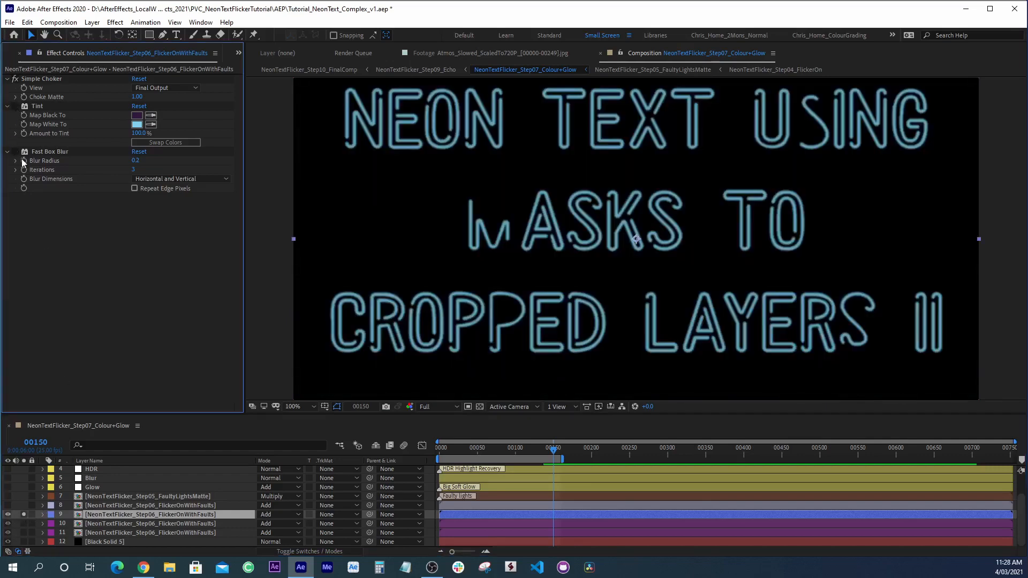
left_click(15, 79)
left_click(15, 79)
left_click(15, 79)
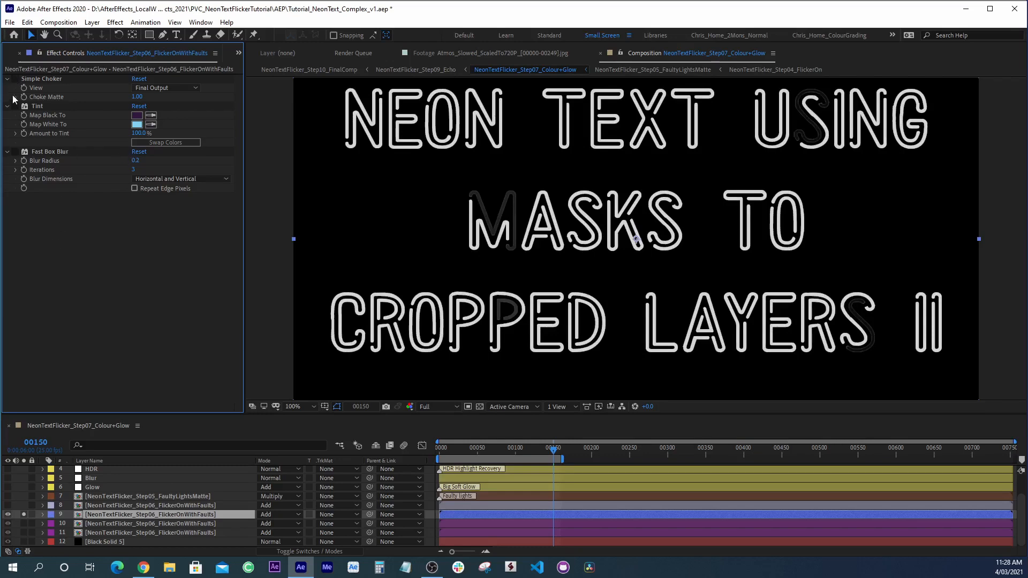
- Try a Simple Choker Choke Matte value of 2.80 on layer 9 and undo the change
left_click(51, 80)
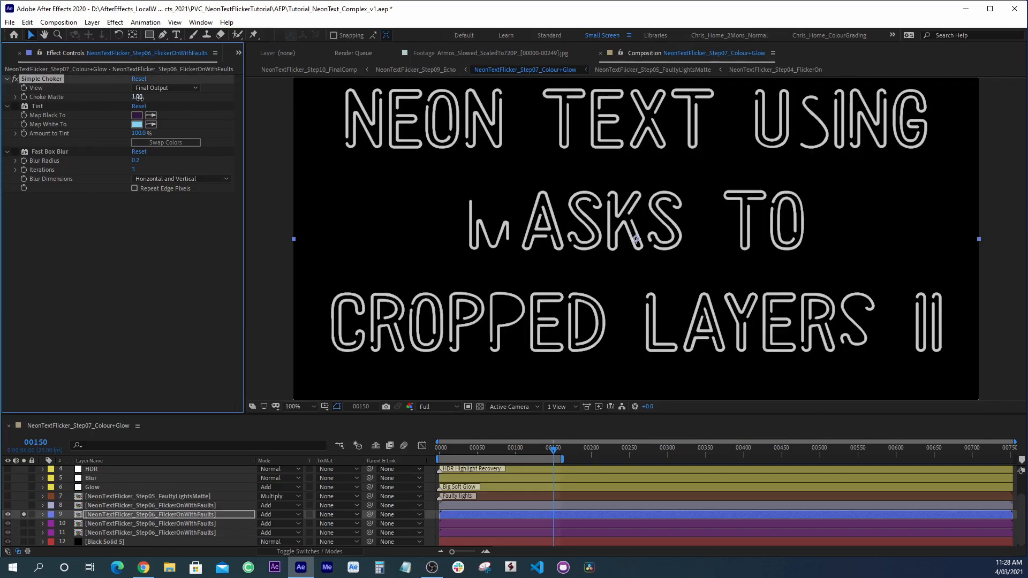
left_click_drag(139, 97, 150, 99)
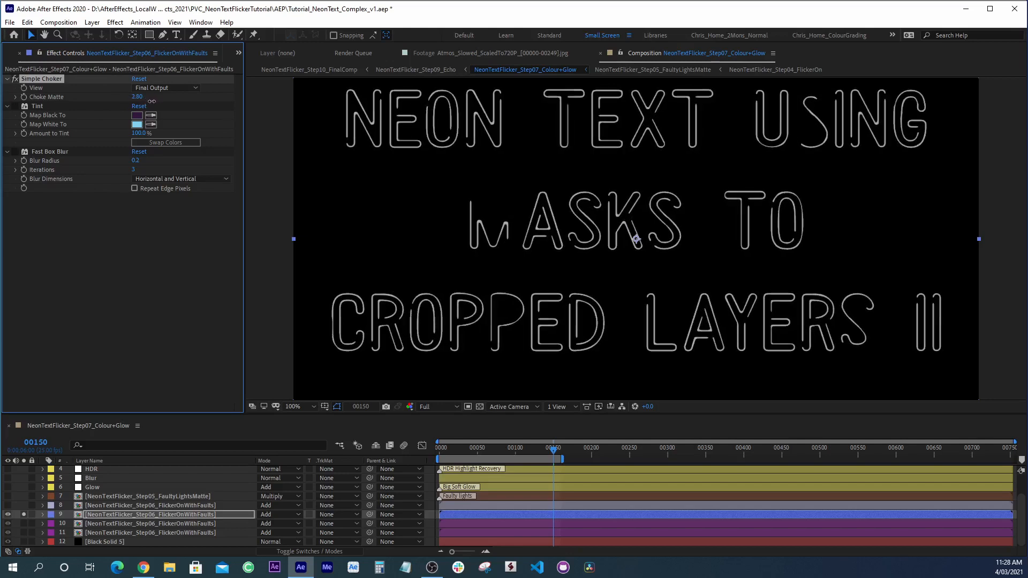
key("ctrl+z")
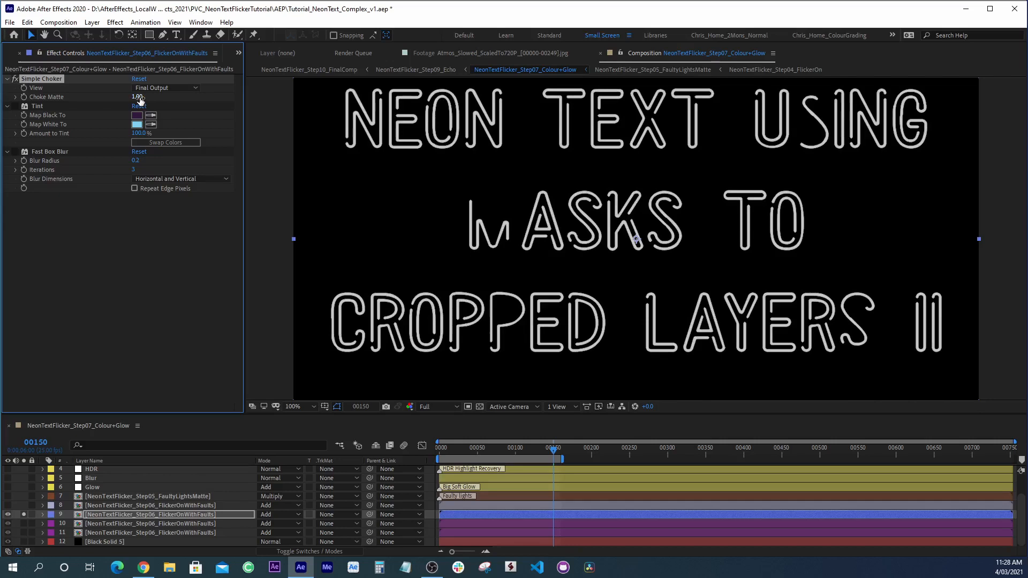
- Re-enable Tint and Fast Box Blur on layer 9 and show the layer unsoloed over the glow layers
left_click(15, 106)
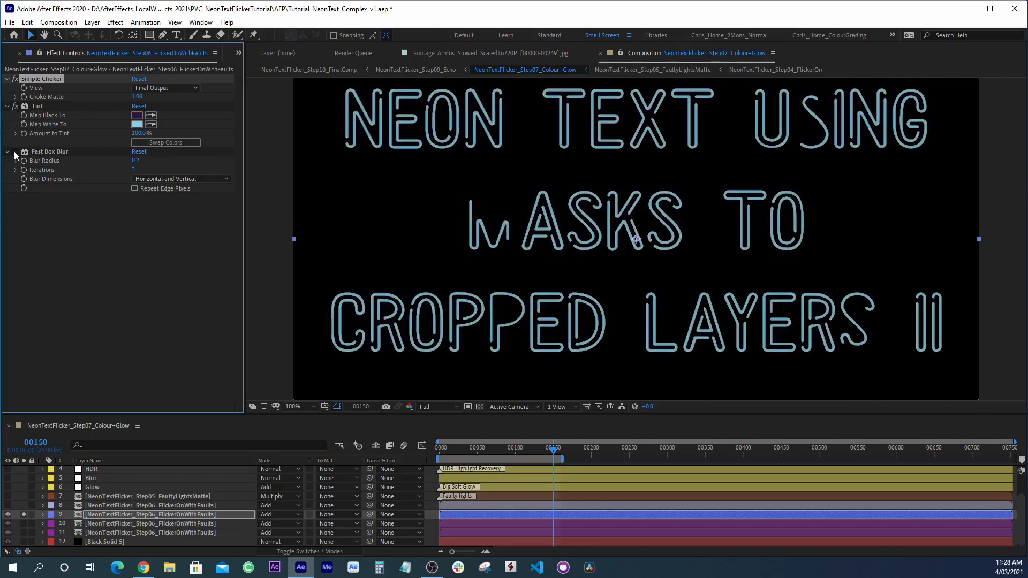
left_click(39, 152)
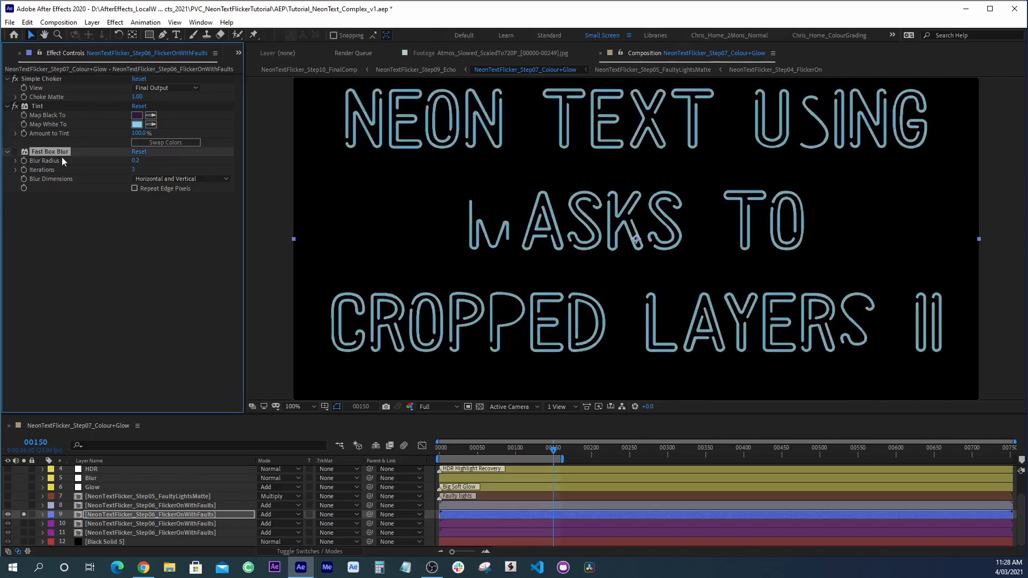
left_click(15, 153)
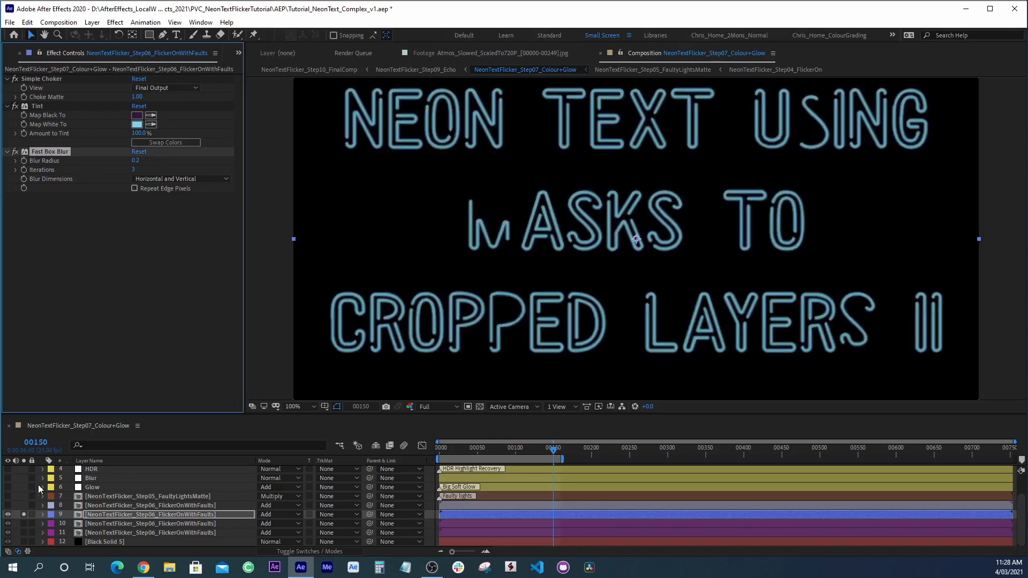
left_click(24, 515)
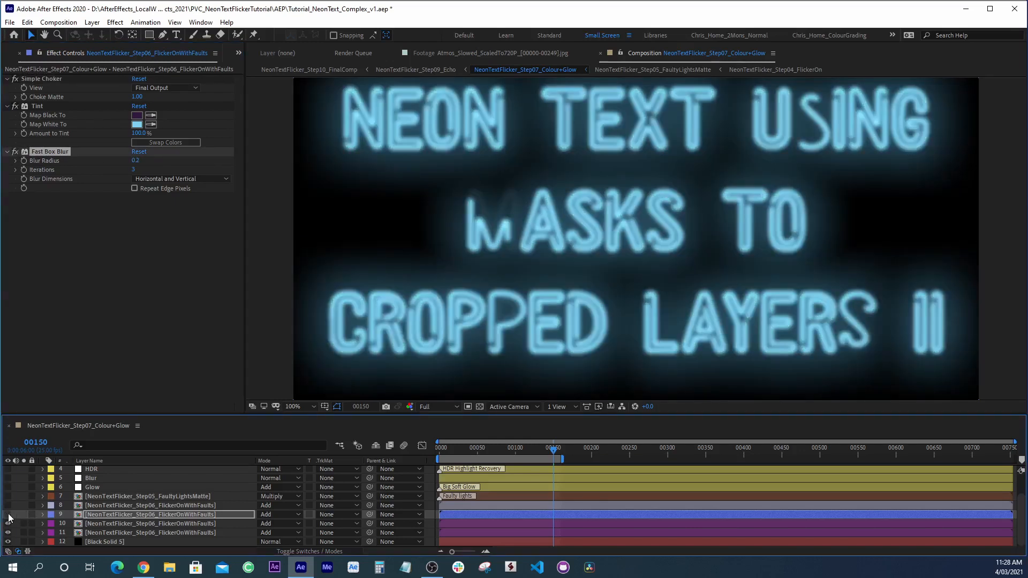
left_click(8, 515)
- Compare the letter edges at 800% magnification with layer 9's Fast Box Blur switched off and on
key("period")
key("period")
key("period")
key("period")
key("period")
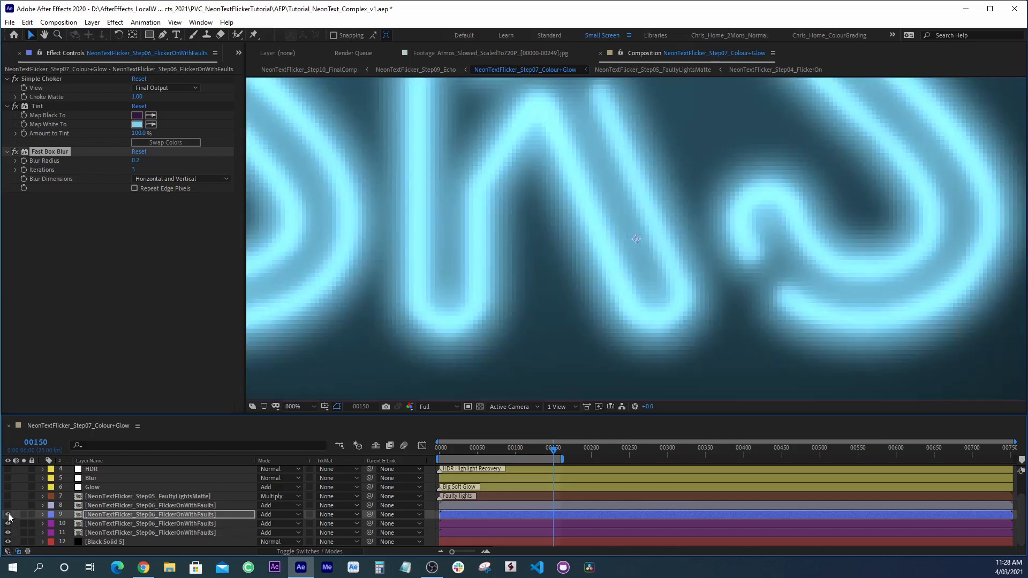
left_click(15, 152)
left_click(15, 152)
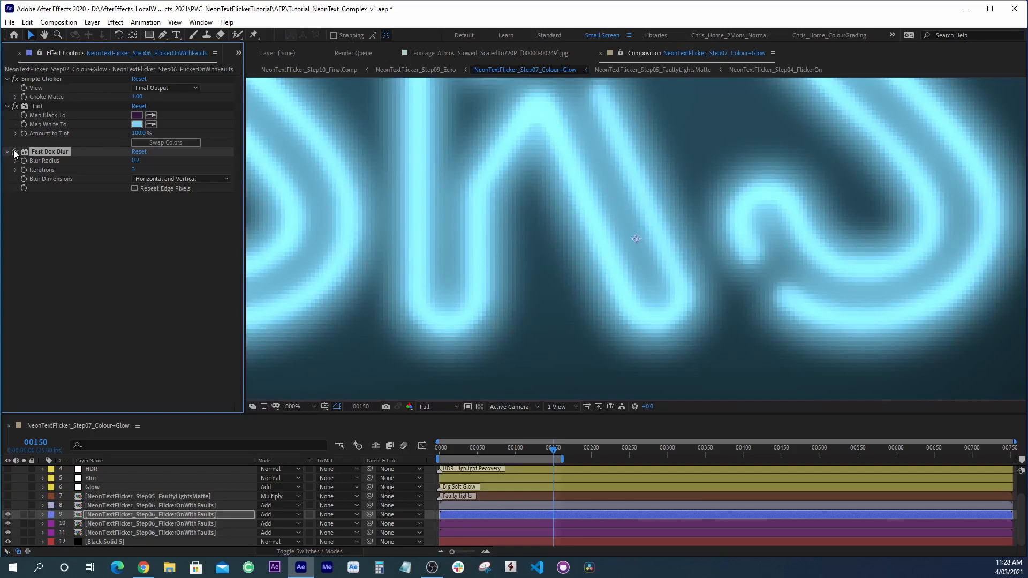
left_click(16, 152)
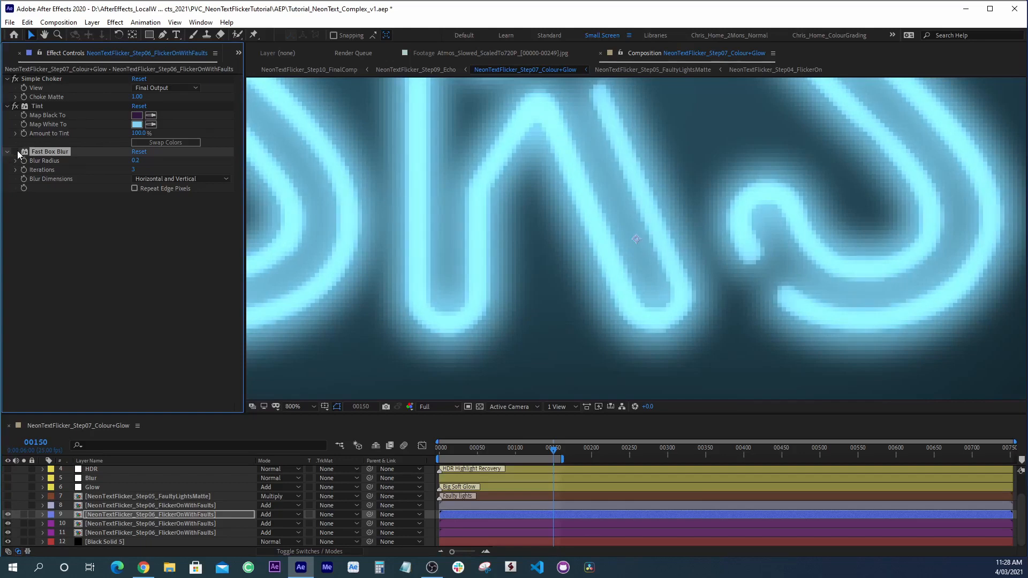
left_click(16, 152)
- Set layer 9's Fast Box Blur radius to 0.15 and compare the edges with the effect off and on
left_click(136, 161)
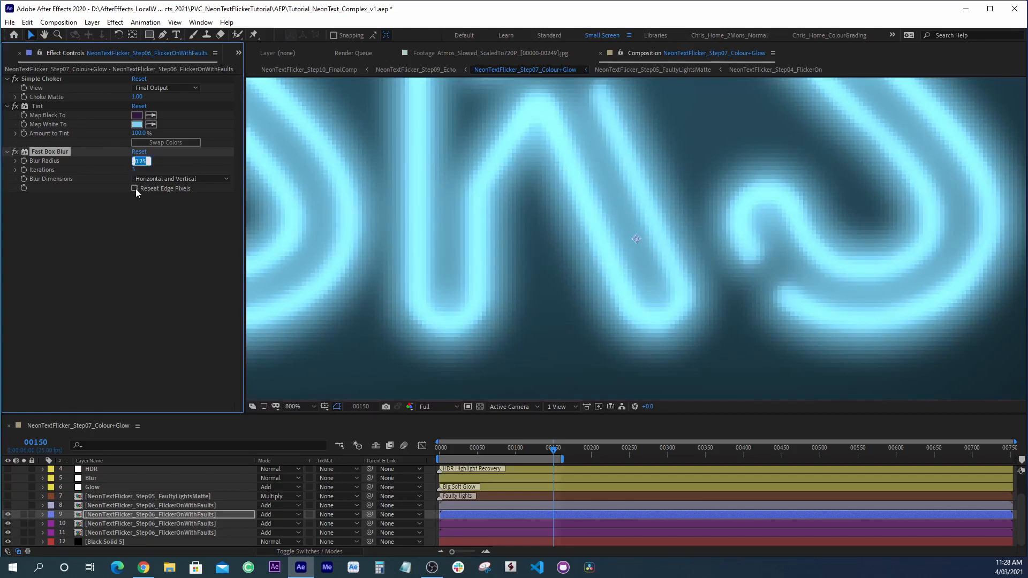
type(".15")
key("Return")
left_click(16, 152)
left_click(15, 152)
key("grave")
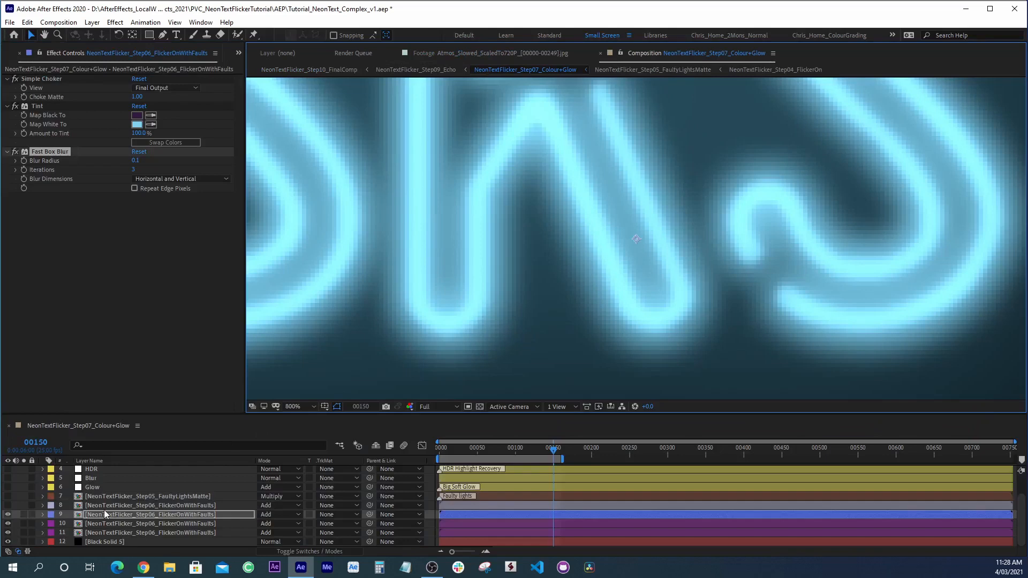
- Make layer 8, the uppermost Step06_FlickerOnWithFaults layer, visible and check its bright core at 100% magnification
left_click(104, 506)
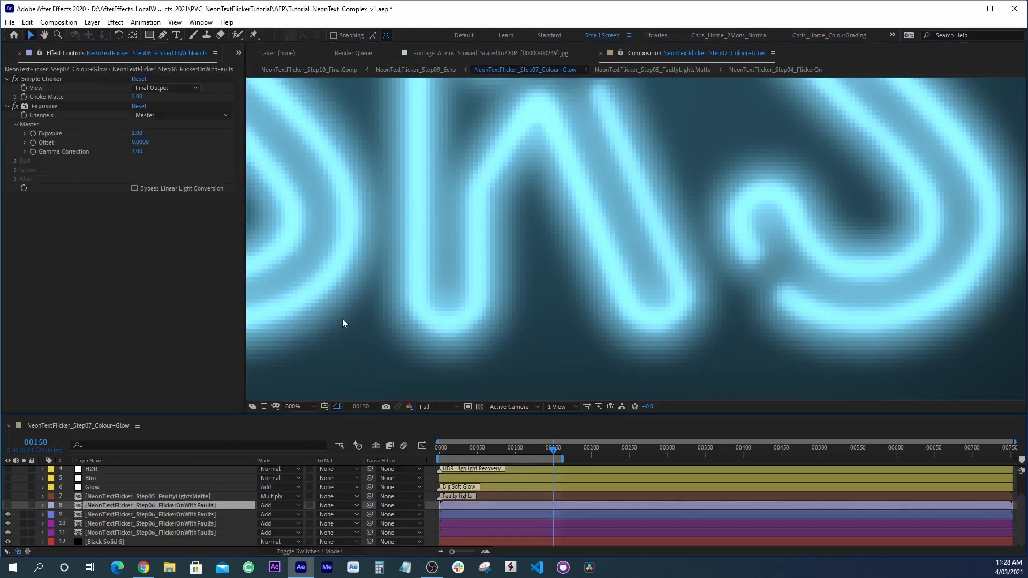
left_click(8, 506)
key("comma")
key("comma")
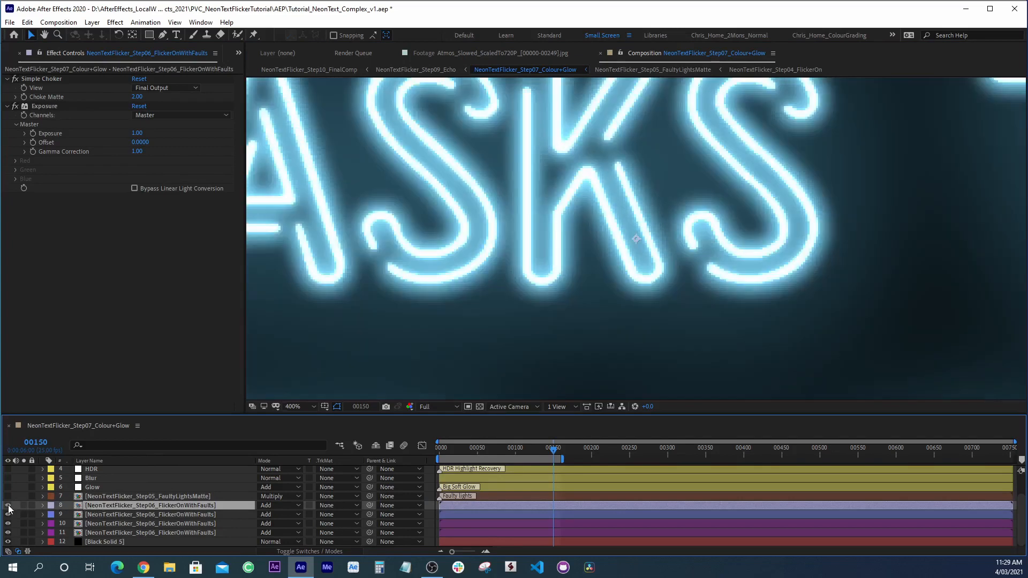
key("comma")
key("comma")
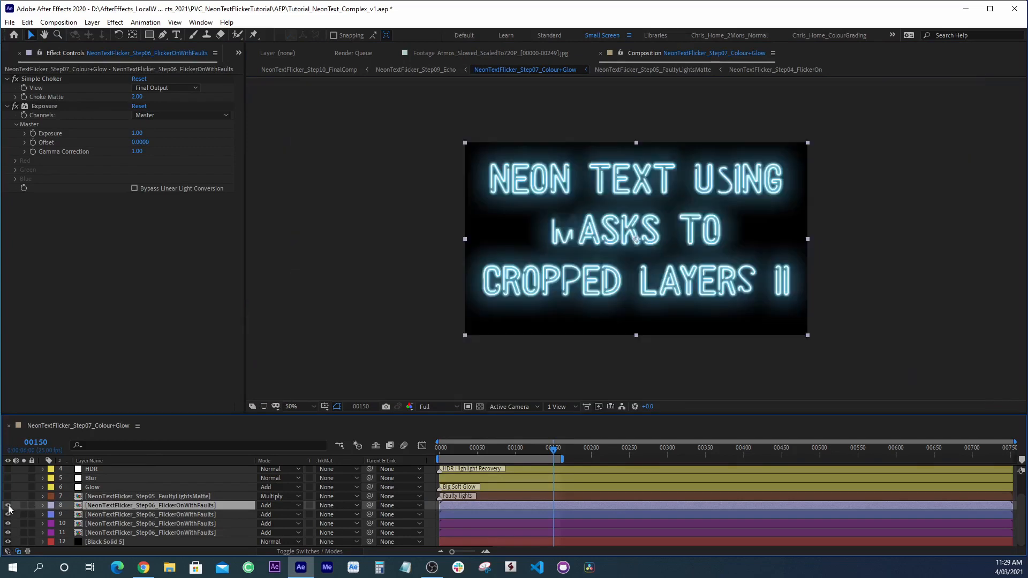
key("period")
left_click(8, 506)
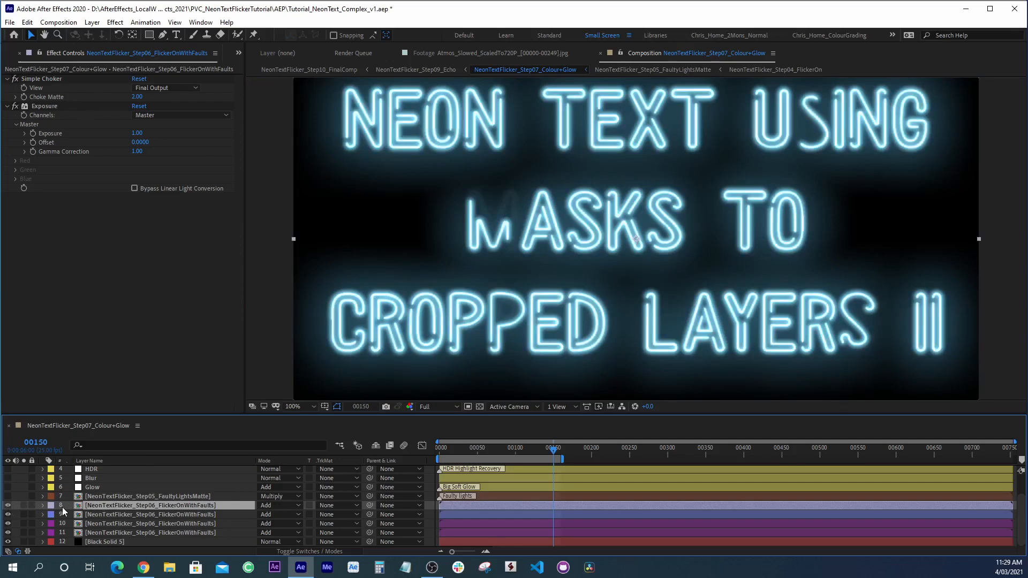
- Set the Fast Box Blur radius on layer 9 to 0.2
left_click(102, 513)
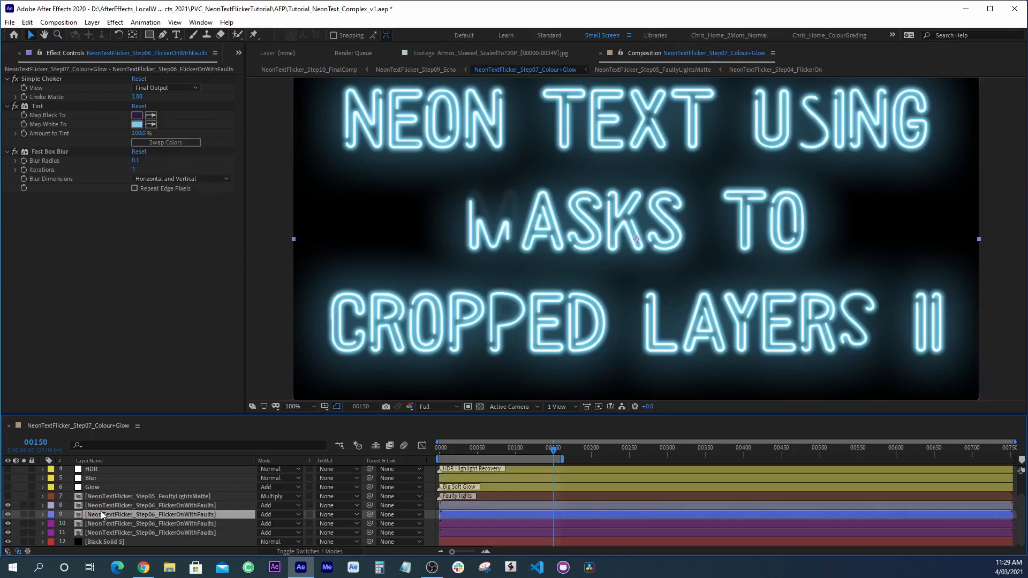
key("period")
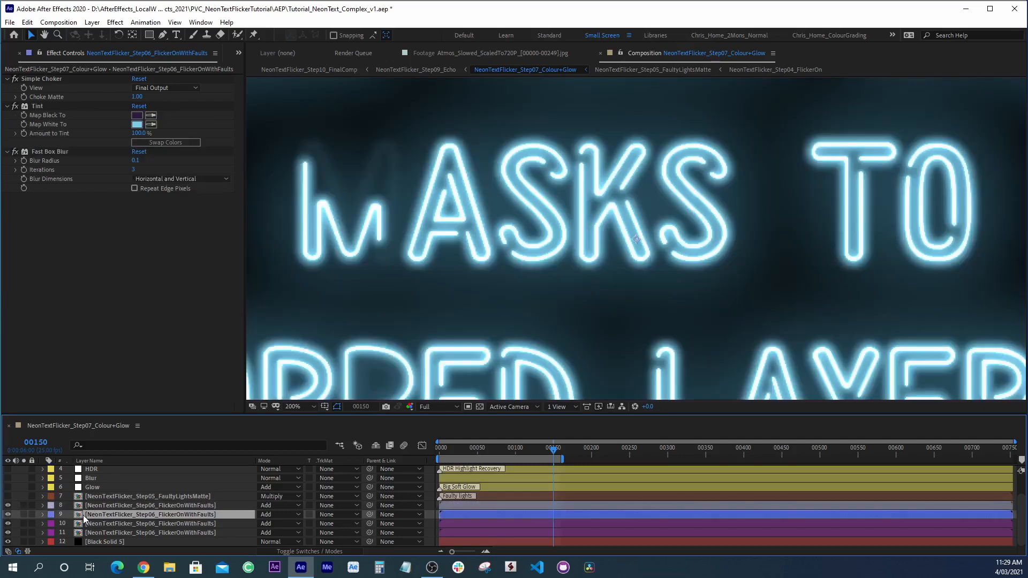
left_click(135, 161)
type("0.2")
key("Return")
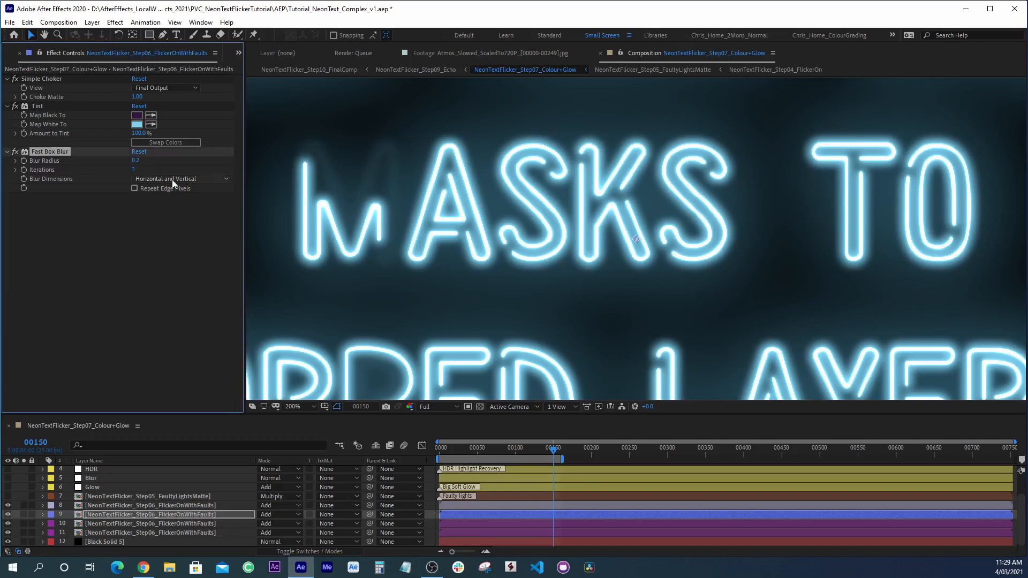
- Solo layer 8 and bring up its Simple Choker and Exposure settings, with the full text in view
left_click(120, 505)
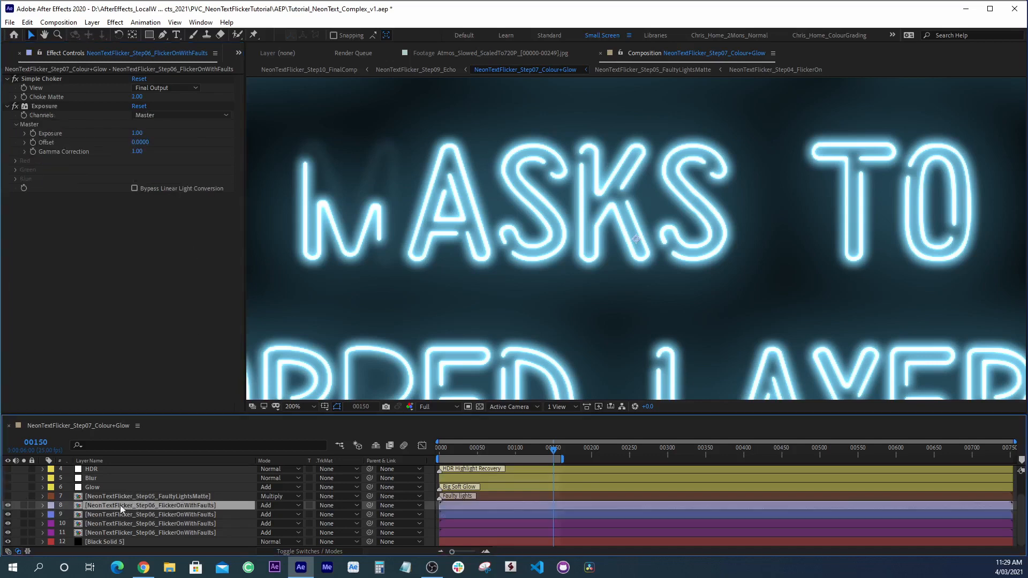
left_click(23, 506)
left_click(113, 515)
left_click(110, 504)
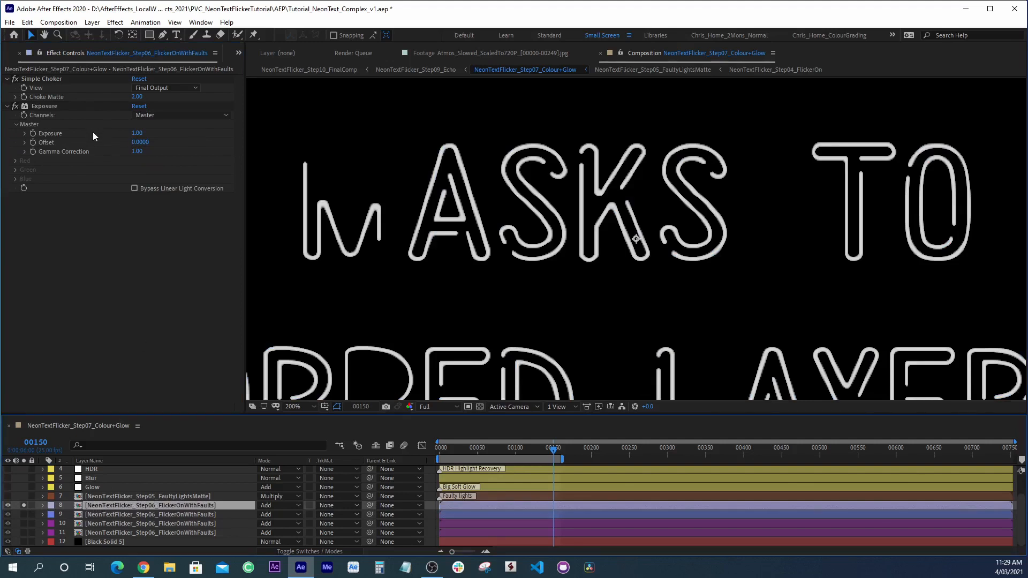
key("comma")
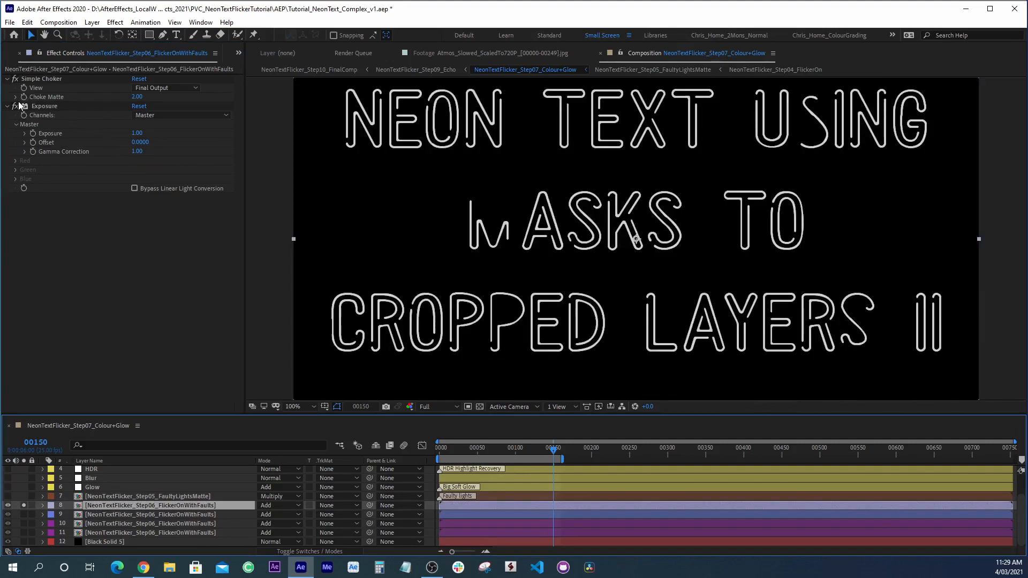
- Compare layer 8 with its Exposure and Simple Choker effects switched off and on at 200% magnification
key("period")
left_click(15, 106)
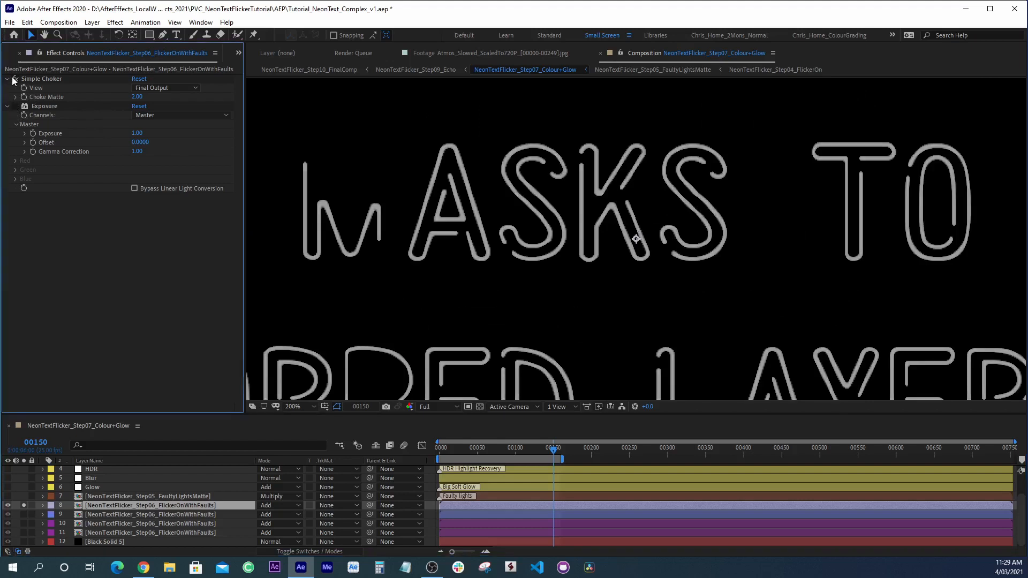
left_click(47, 79)
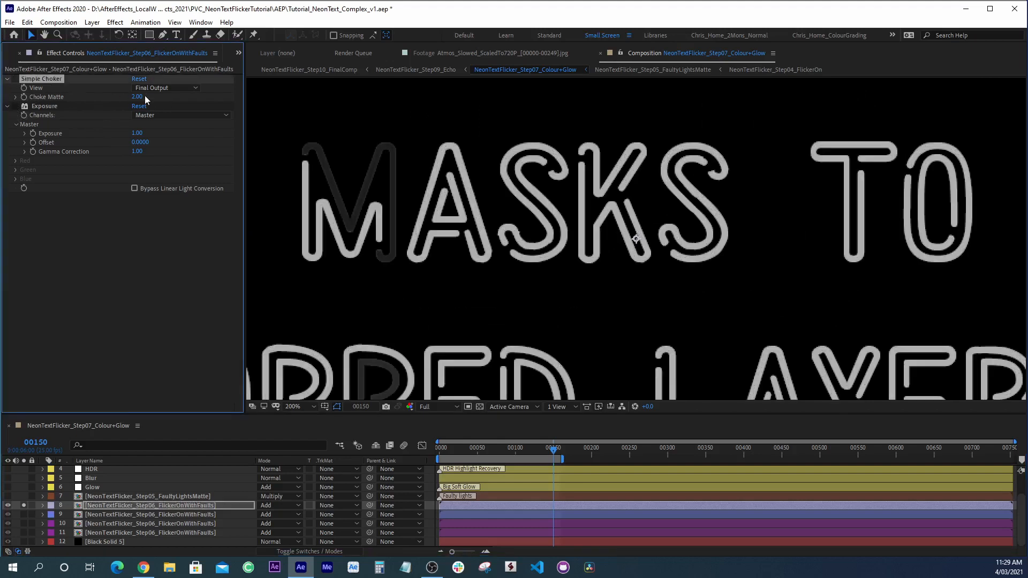
left_click(15, 80)
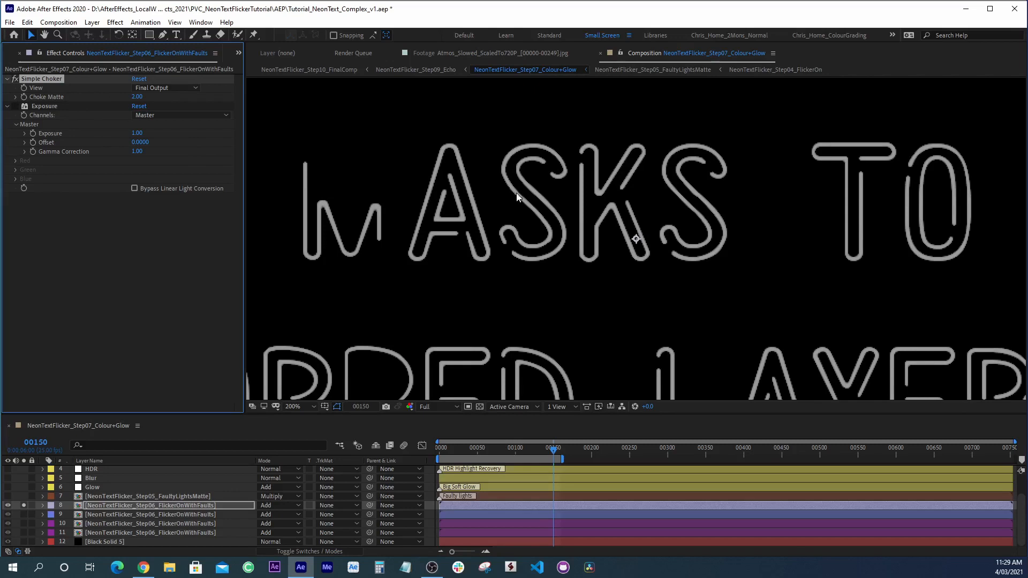
left_click(15, 107)
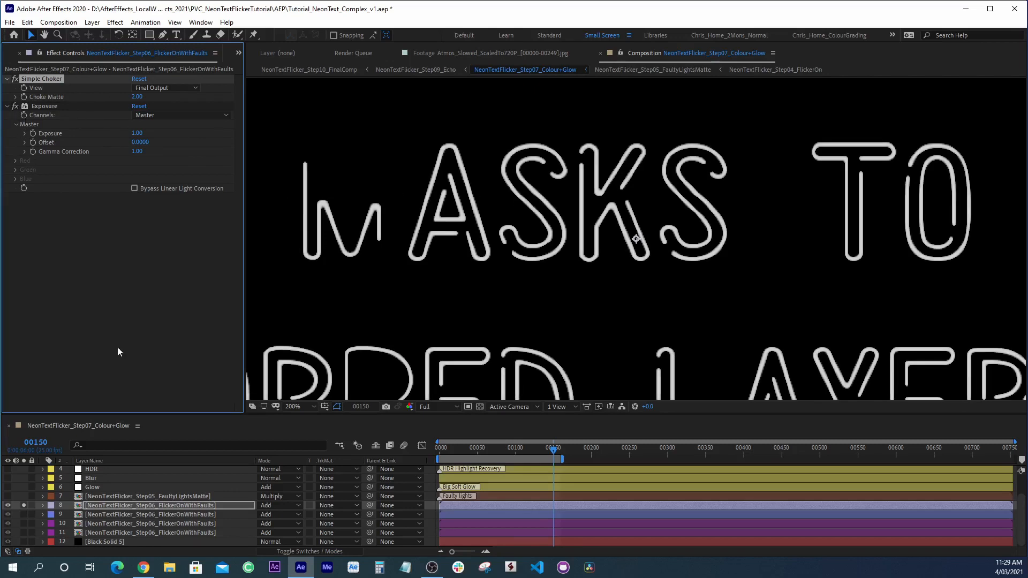
- Unsolo layer 8 and compare the neon with that layer hidden and shown at magnifications from 1600% down to 100%
left_click(23, 505)
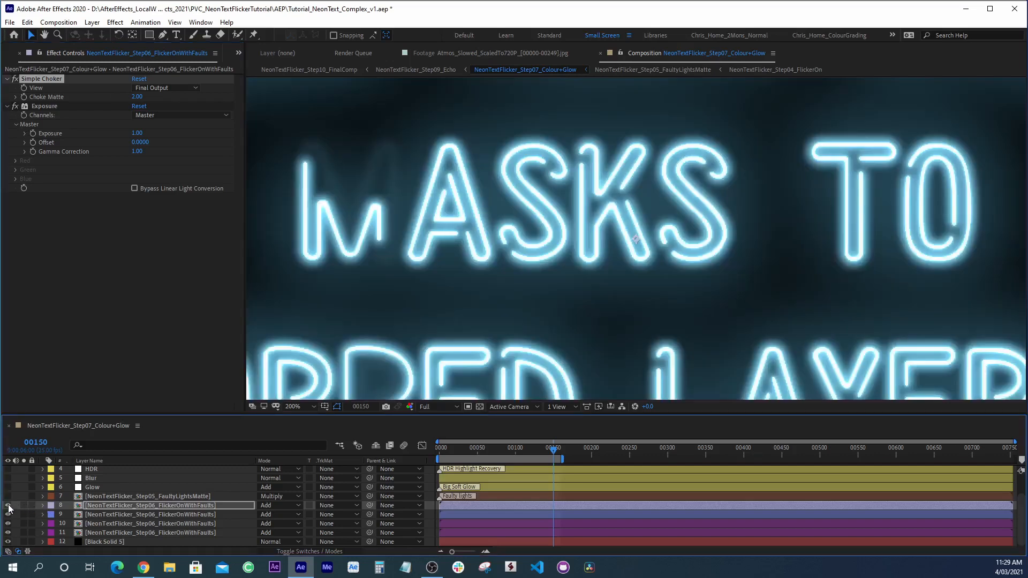
key("period")
key("period")
key("period")
left_click(8, 506)
left_click(8, 506)
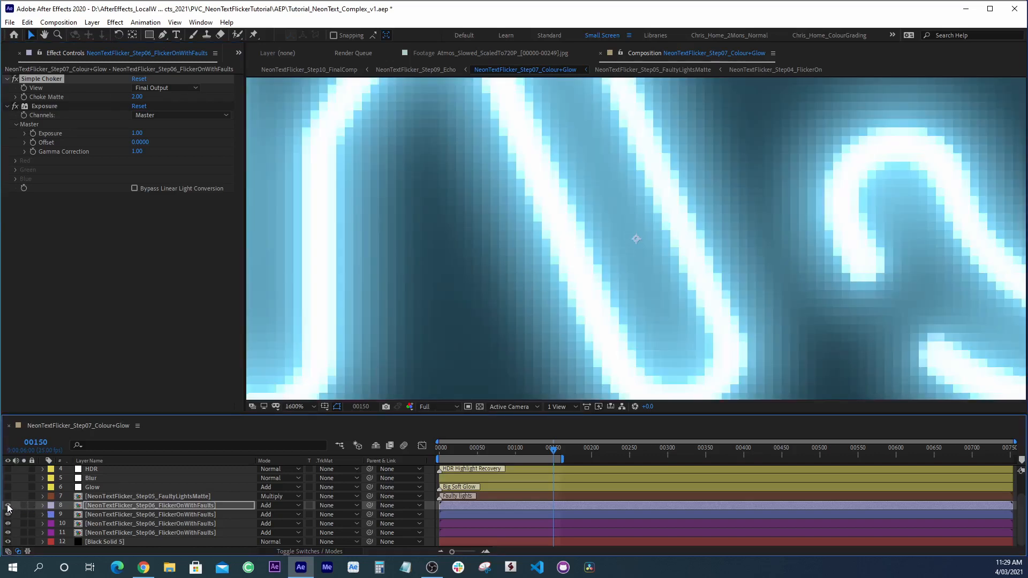
key("comma")
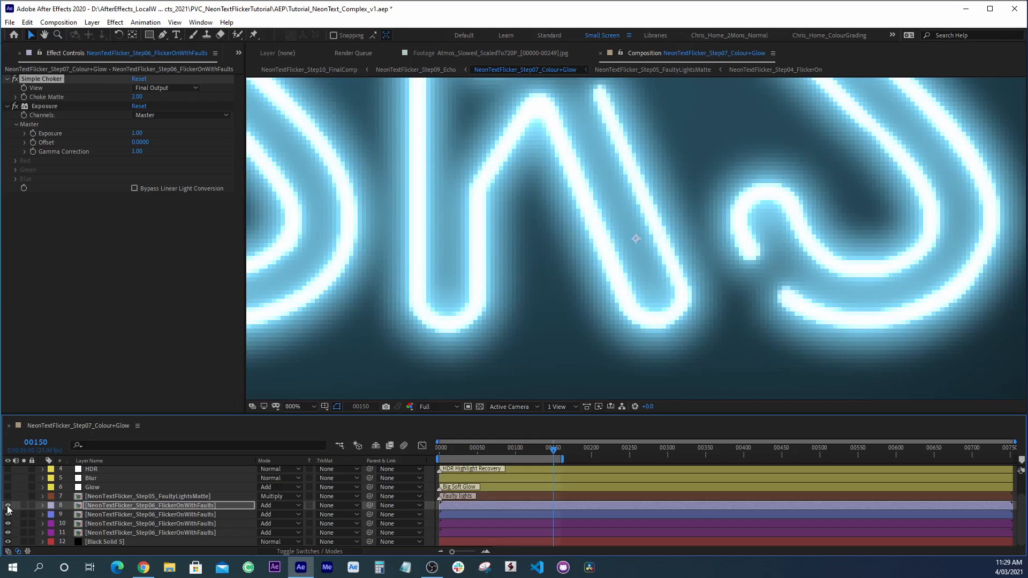
left_click(8, 506)
left_click(8, 506)
key("comma")
key("comma")
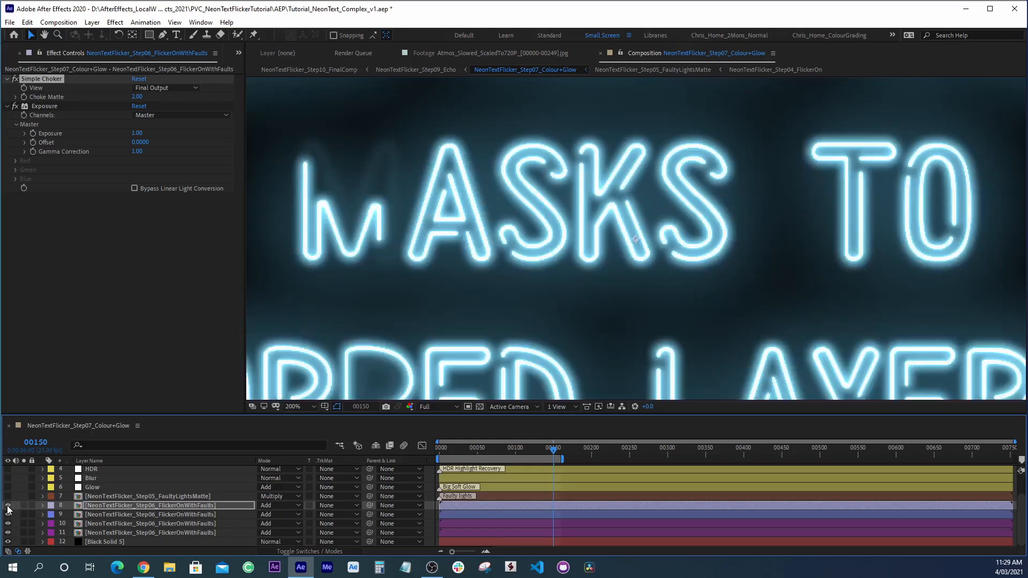
left_click(8, 506)
left_click(8, 506)
key("comma")
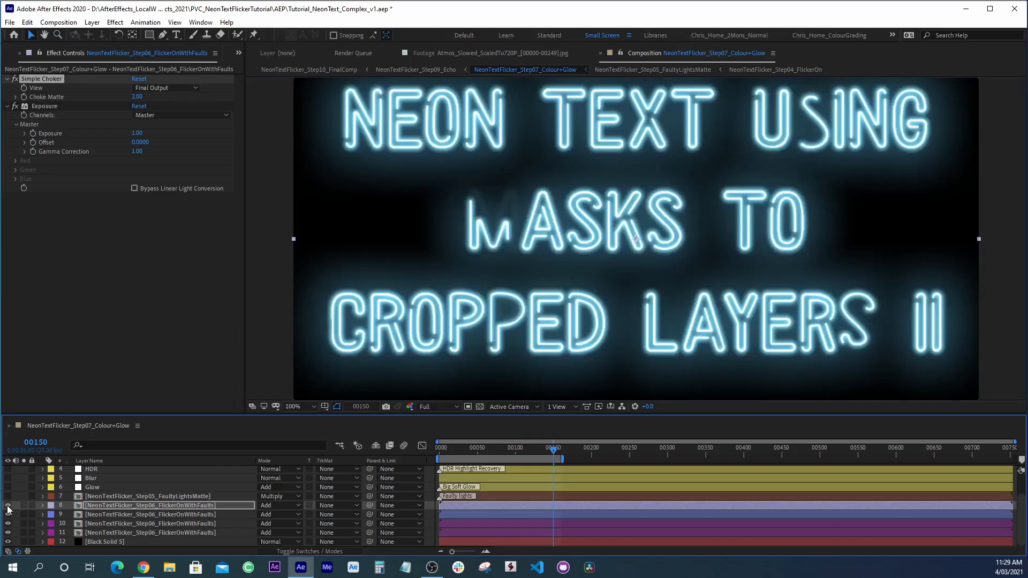
key("comma")
key("period")
left_click(25, 506)
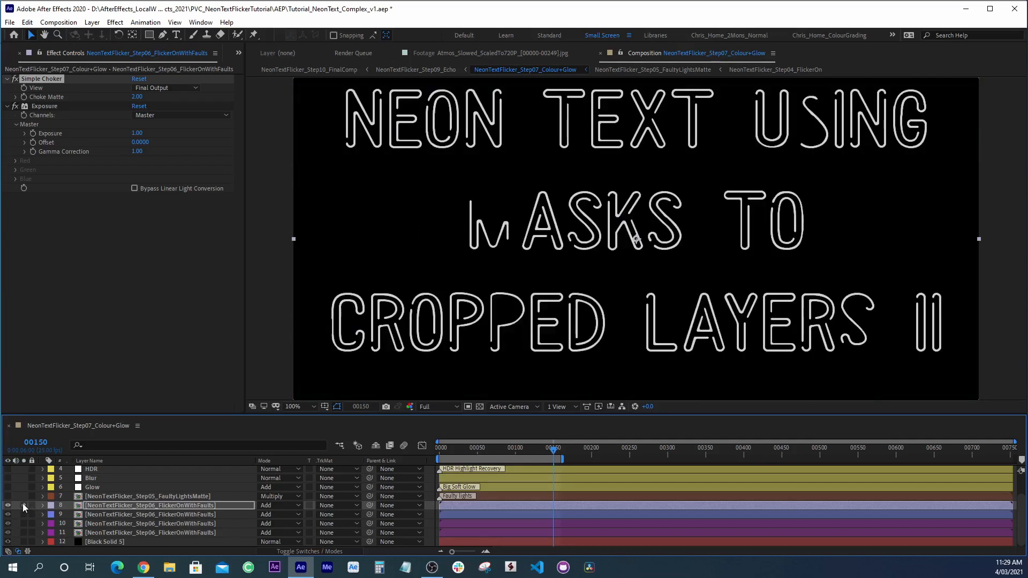
left_click(23, 504)
- Copy the Tint effect from layer 9 onto layer 8
left_click(95, 513)
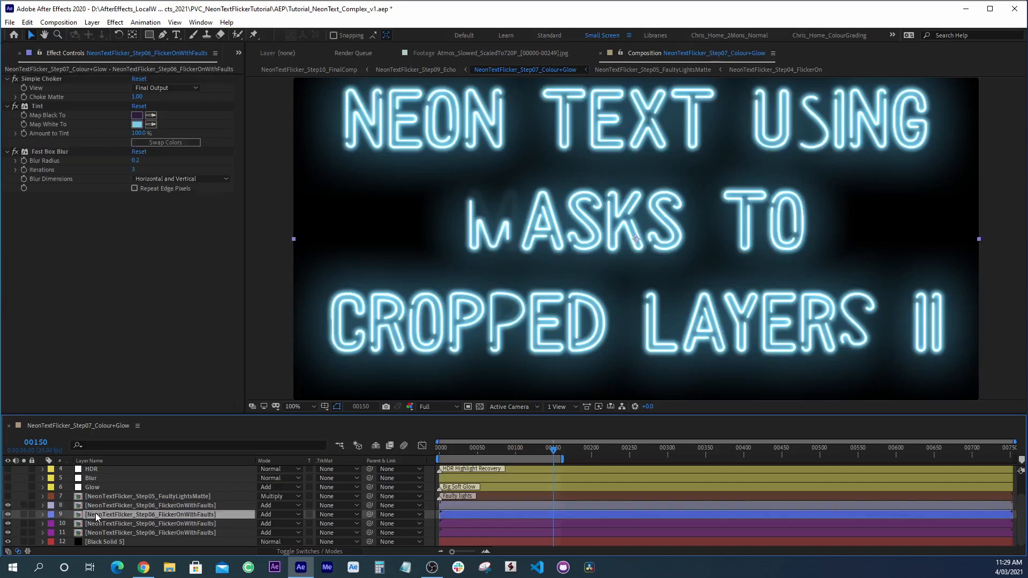
key("e")
left_click(74, 534)
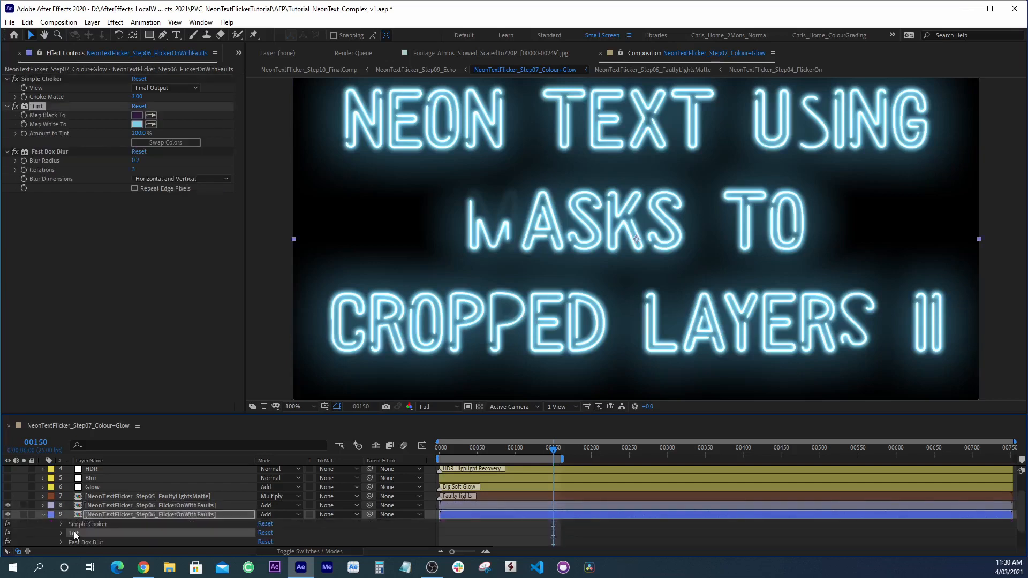
left_click(43, 515)
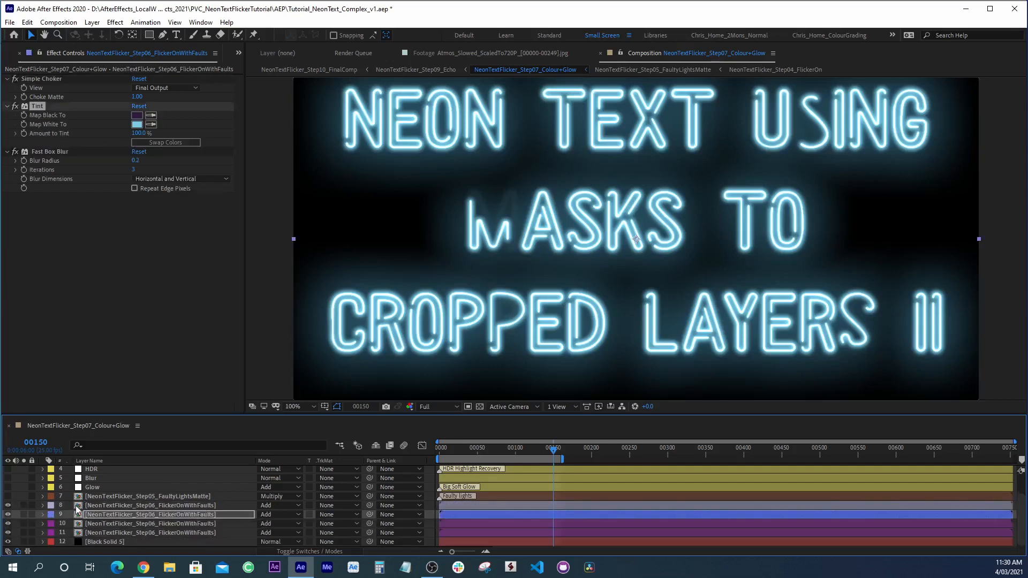
left_click(95, 505)
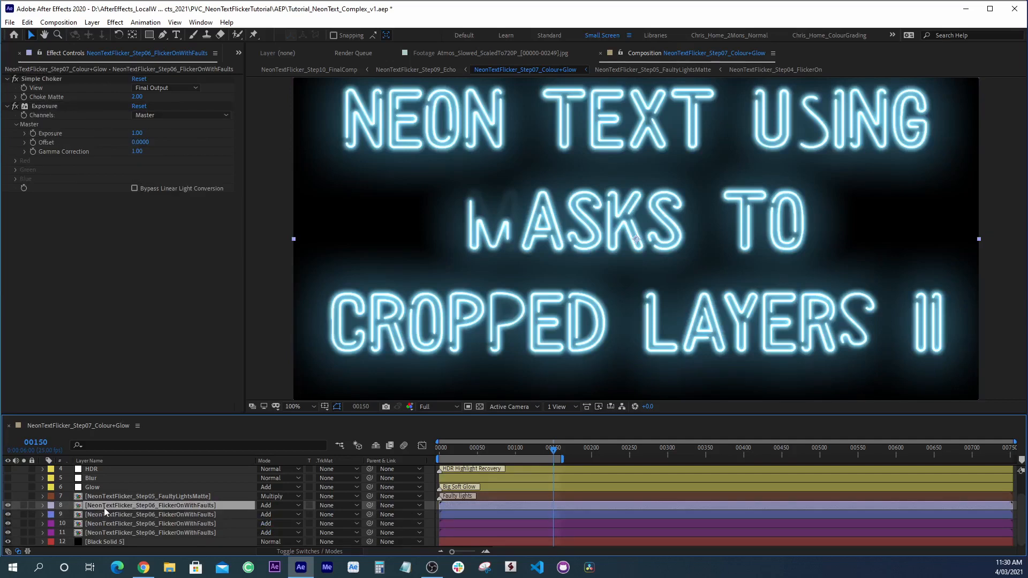
key("ctrl+v")
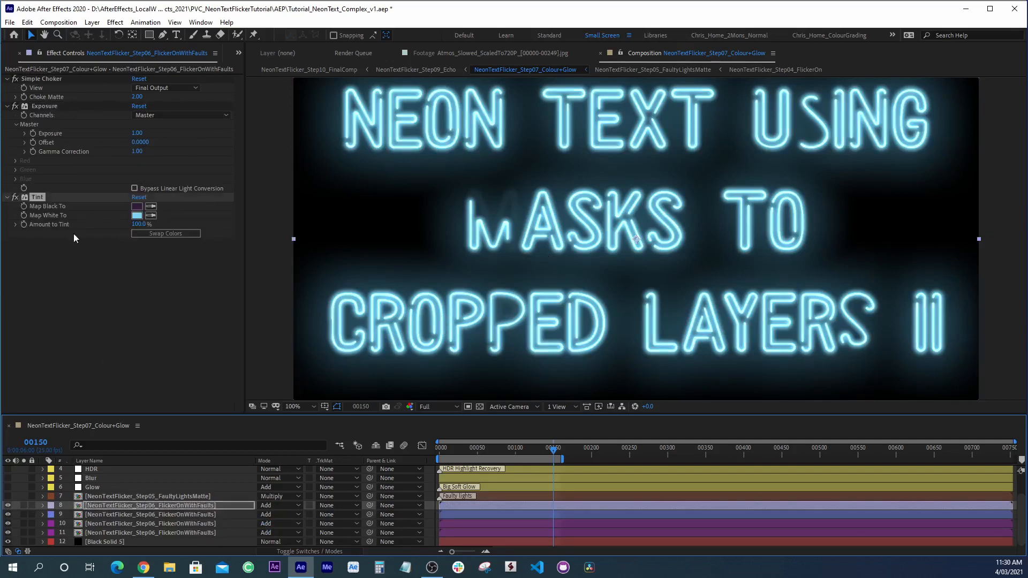
- Move Tint above Simple Choker on layer 8, set its Amount to Tint to 24%, and inspect the core at 800% magnification
left_click_drag(36, 197, 42, 81)
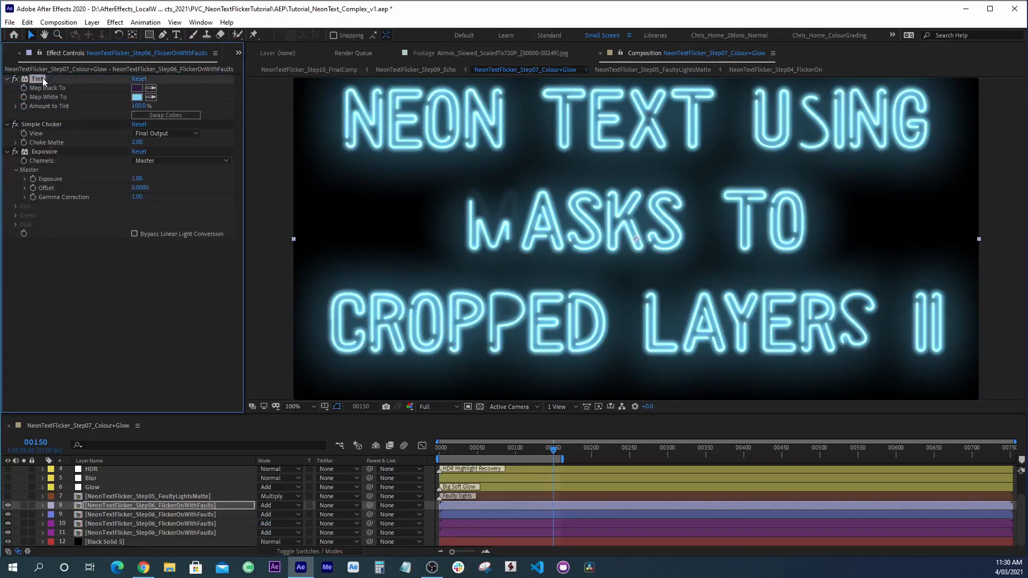
left_click_drag(138, 107, 47, 126)
key("period")
key("period")
key("period")
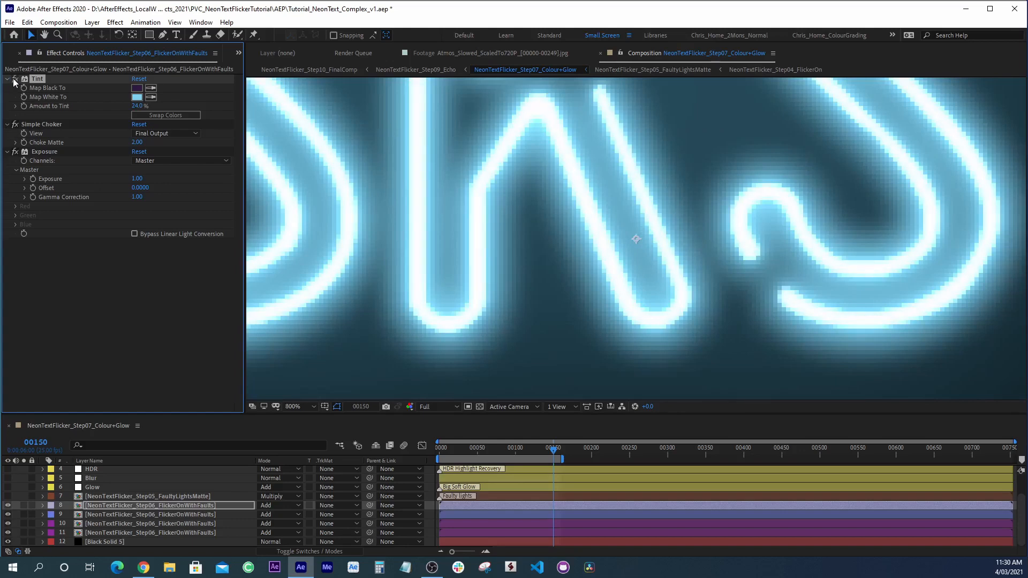
- Set layer 8's Amount to Tint to 10% and view the text at 200% magnification
left_click(137, 106)
type("10")
key("Return")
key("comma")
key("comma")
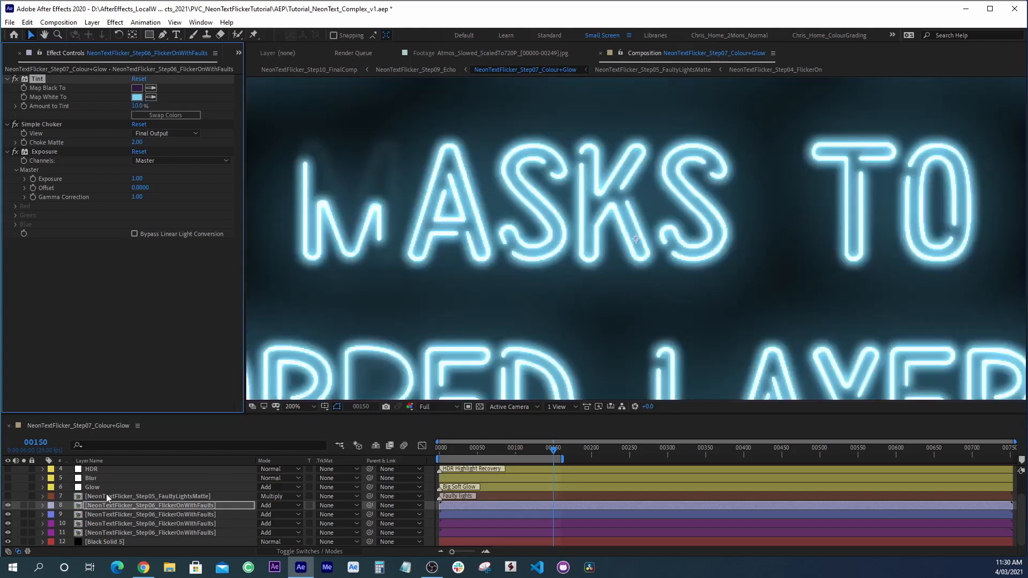
- Make the Step05_FaultyLightsMatte layer visible and compare the faulty letters with it off and on at 100% magnification
left_click(106, 496)
key("comma")
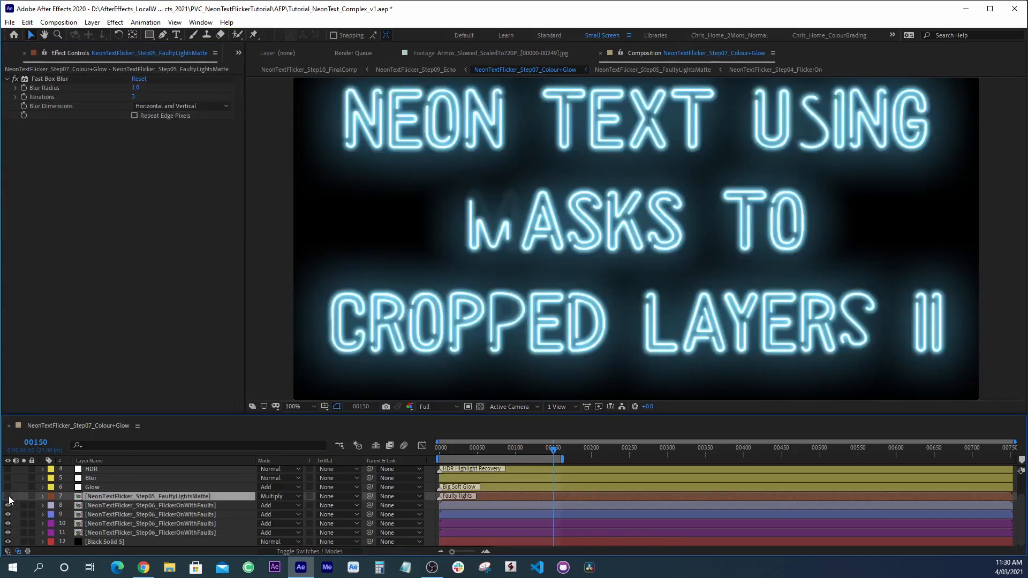
left_click(128, 506)
left_click(125, 496)
left_click(7, 496)
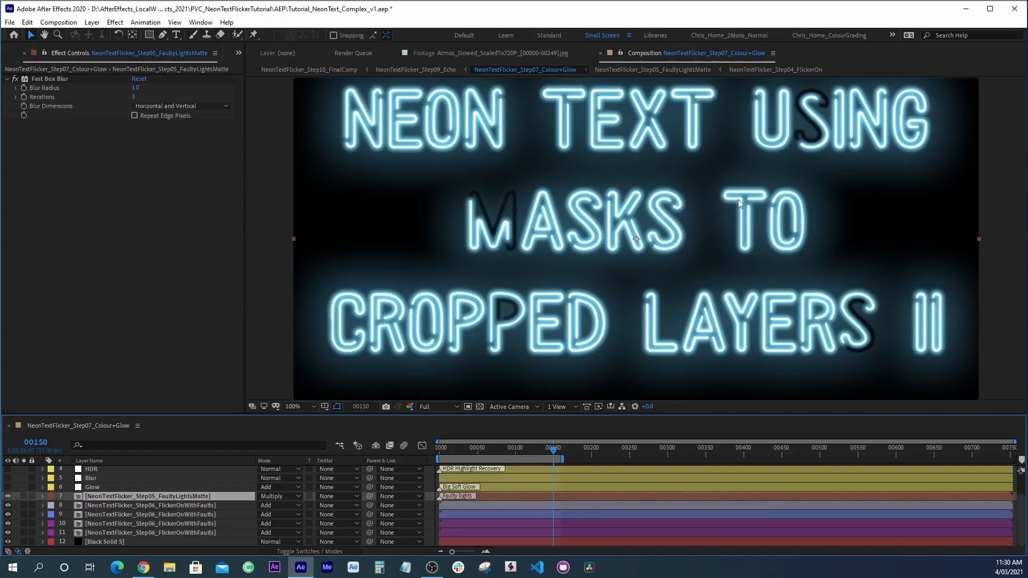
left_click_drag(817, 186, 838, 247)
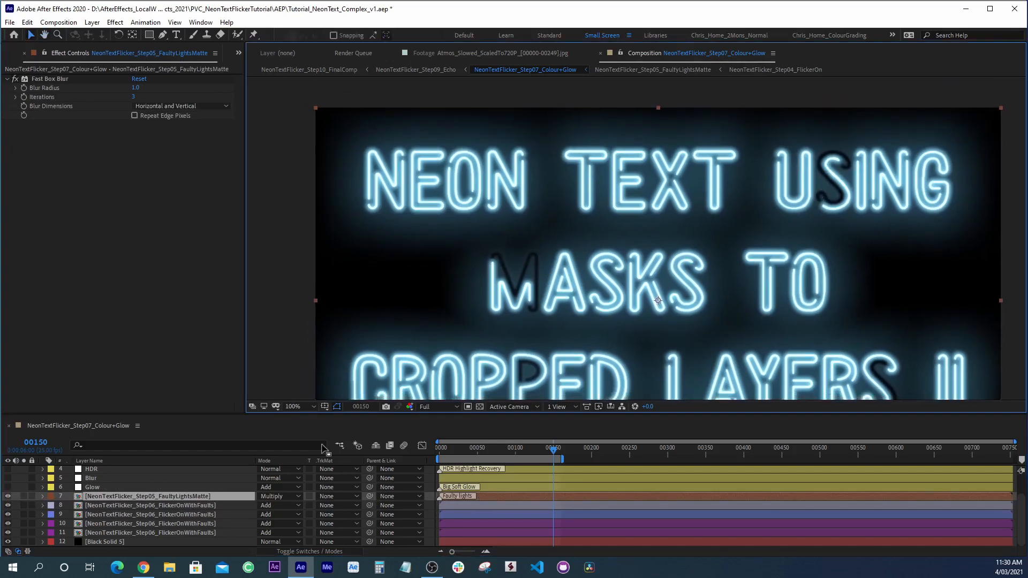
left_click(7, 497)
left_click(8, 497)
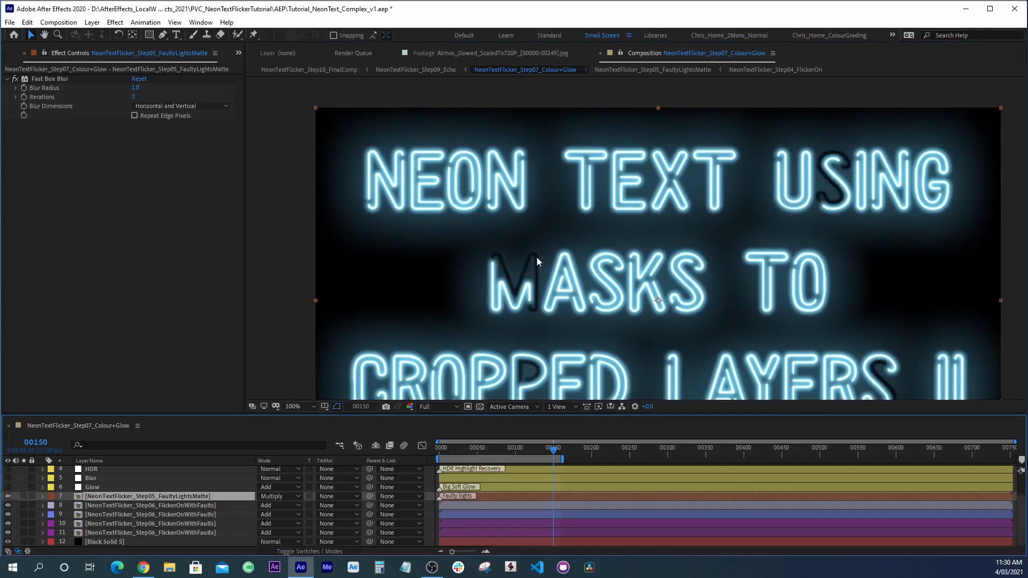
- Review the effect settings of the Glow and Blur adjustment layers 6 and 5 and make both layers visible
scroll(127, 529, "up", 1)
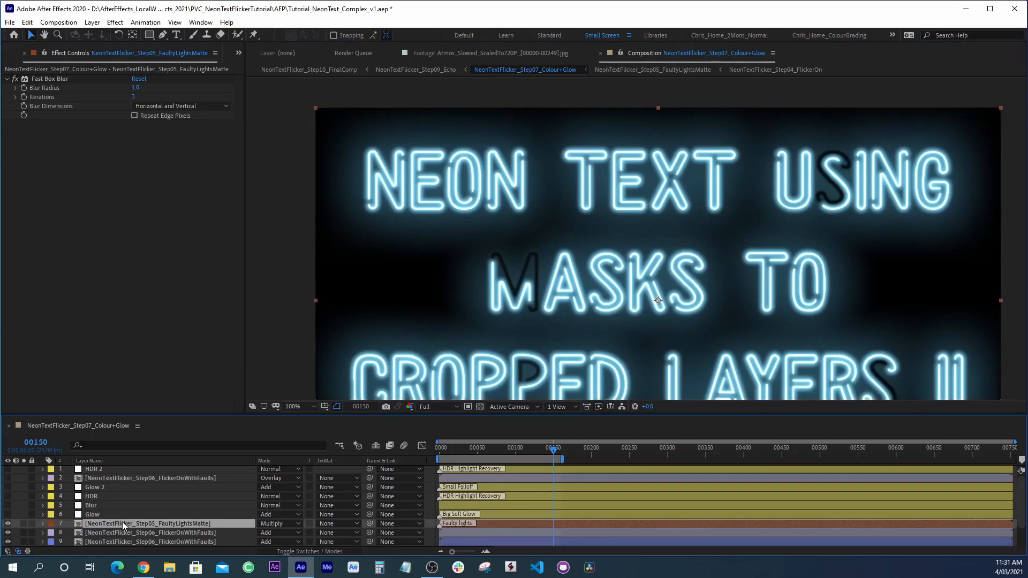
left_click(112, 515)
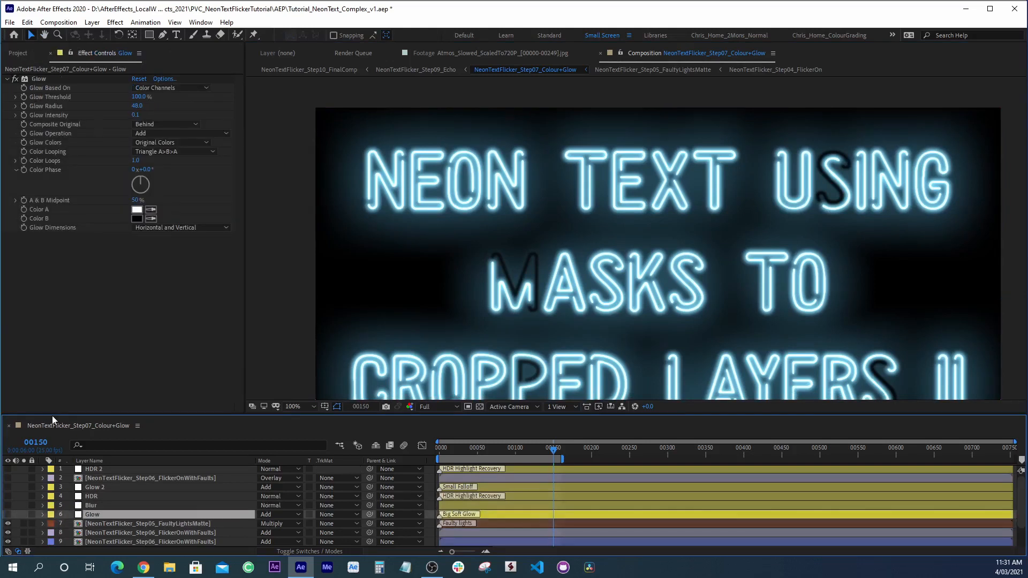
left_click(40, 80)
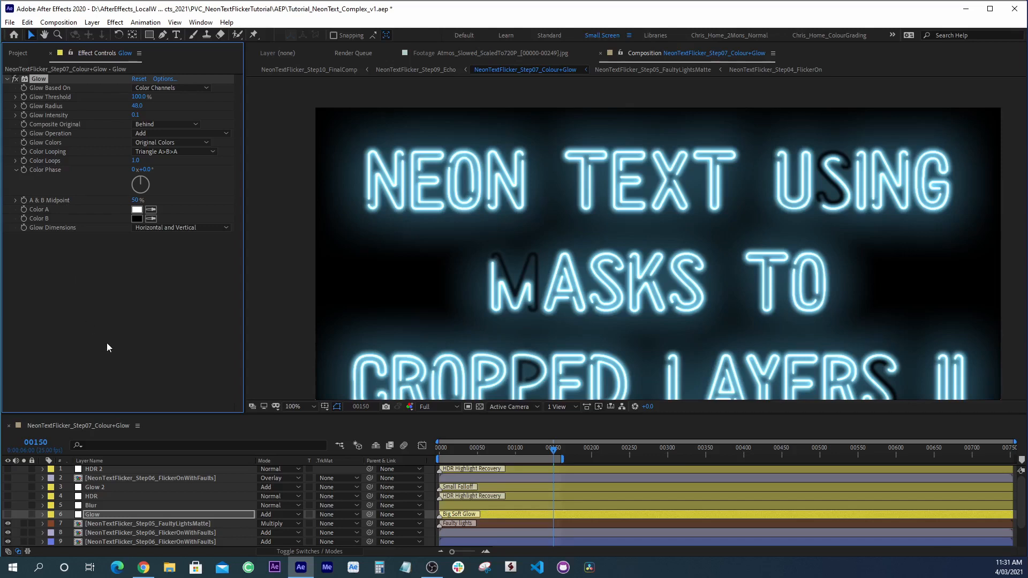
left_click(8, 515)
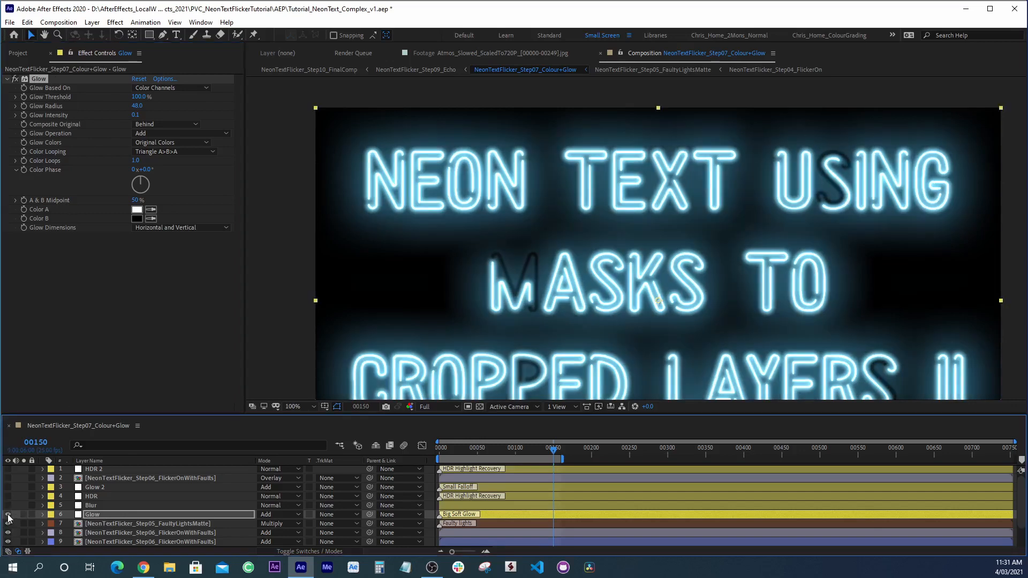
left_click(92, 505)
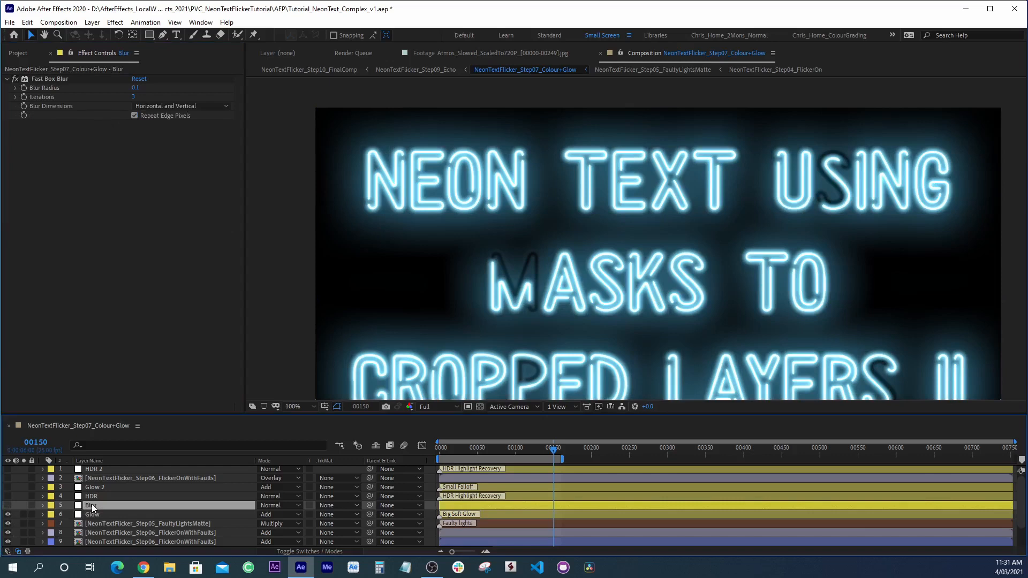
left_click(8, 506)
- Select the HDR layer, show the Info panel and set its colour display to 8-bpc (0-255)
left_click(168, 499)
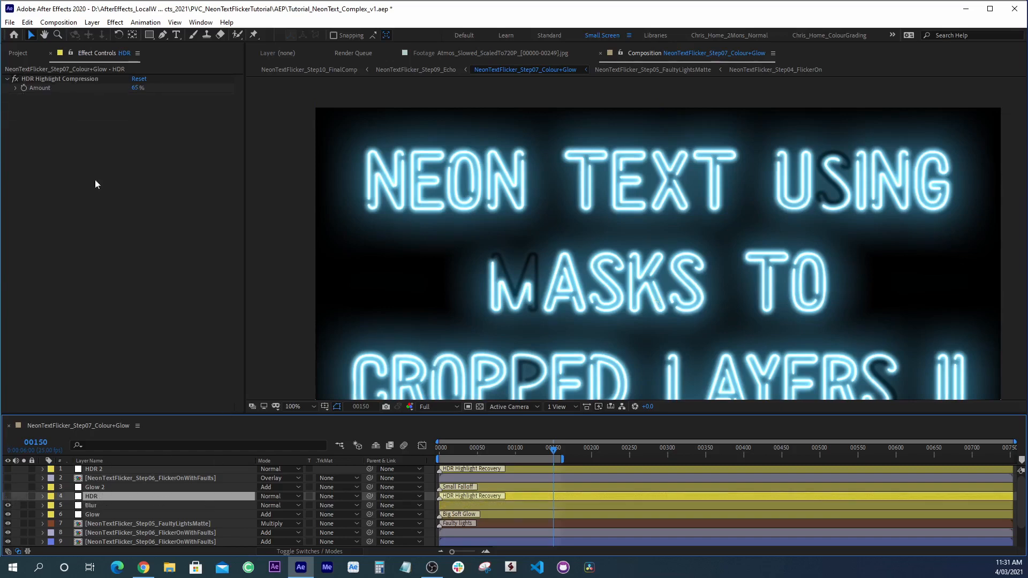
left_click(201, 23)
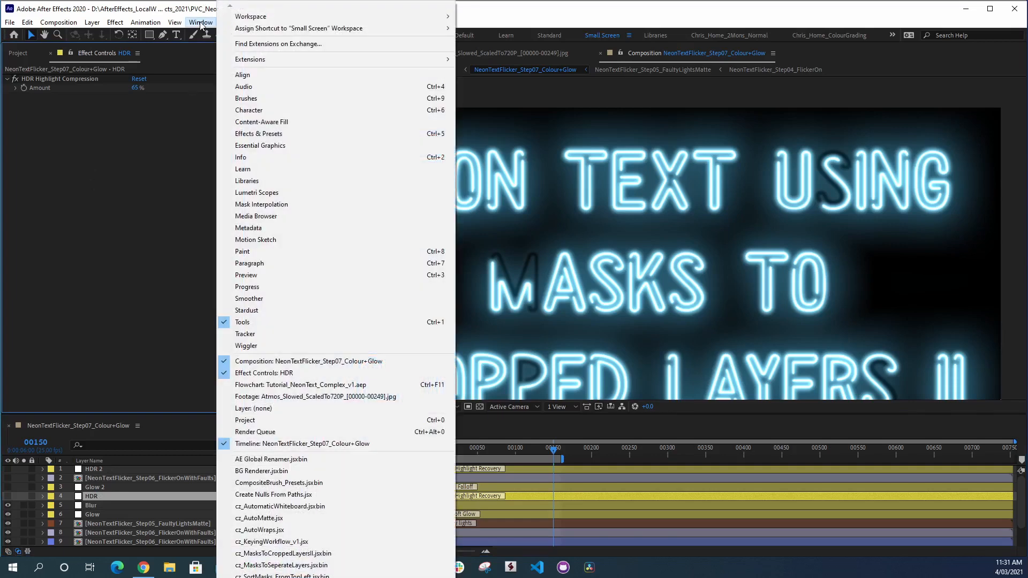
left_click(251, 157)
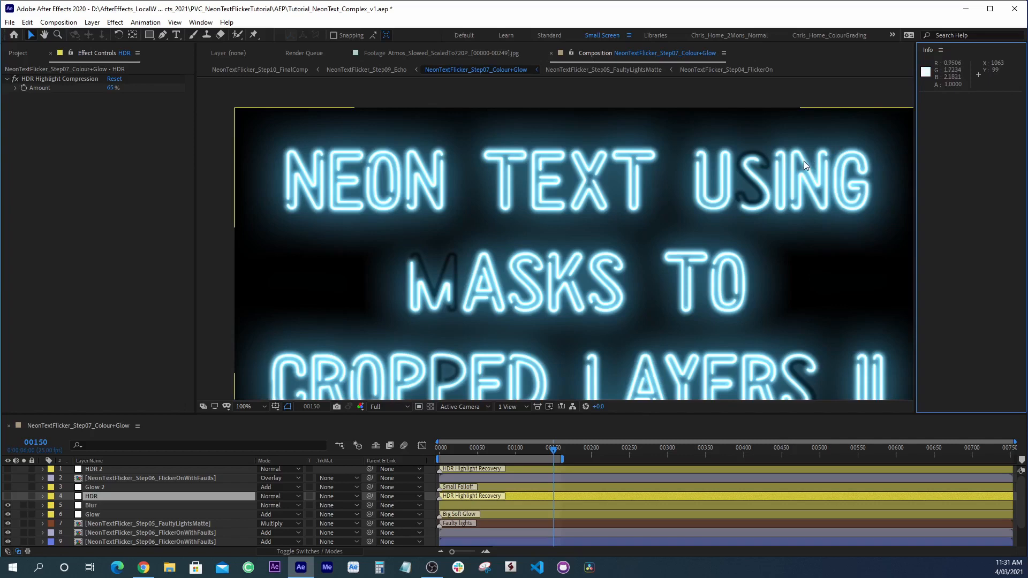
left_click(941, 51)
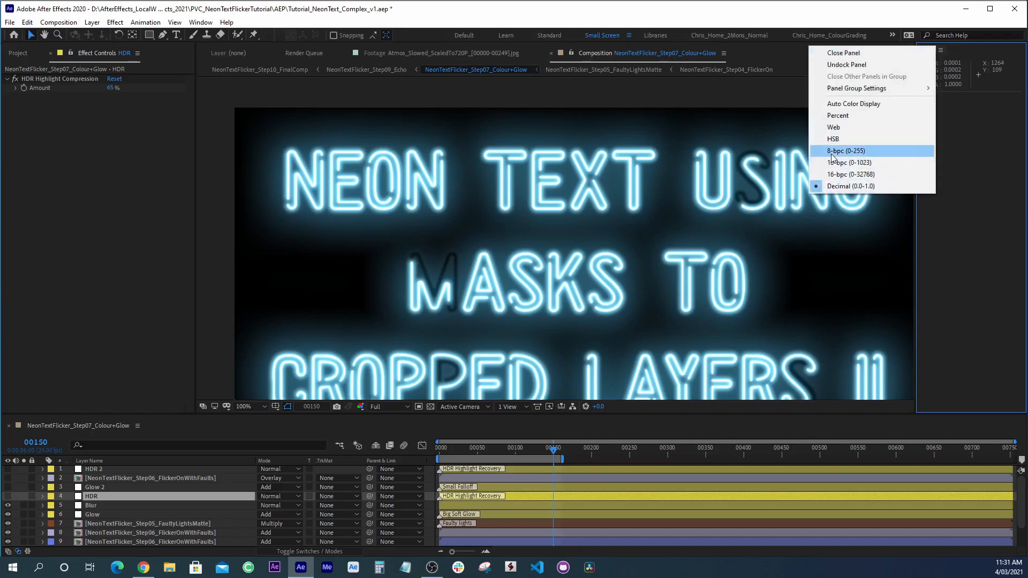
left_click(852, 153)
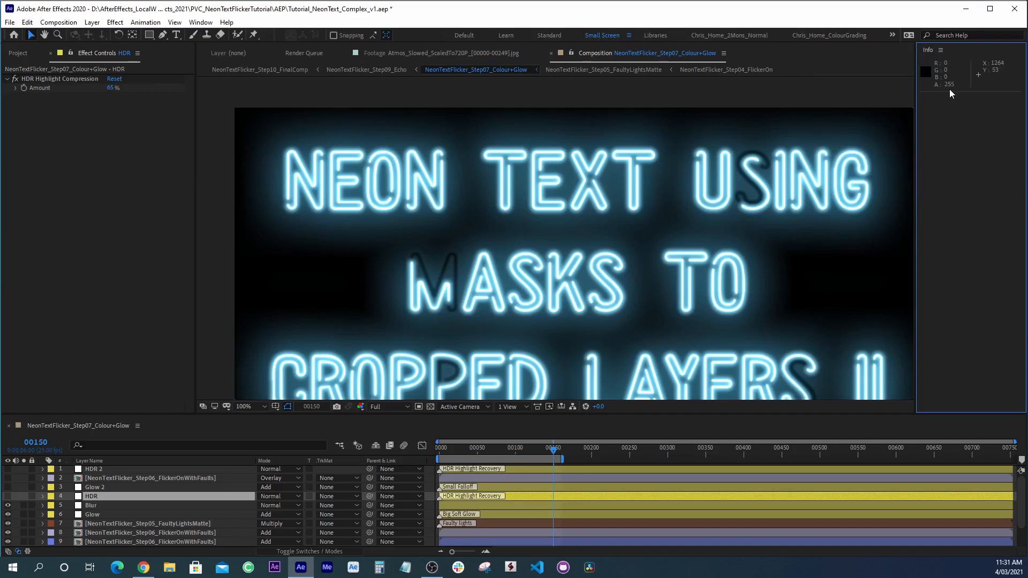
- Examine the colour values of the glowing letters at 200% magnification, with the text reframed at 100% when finished
key("period")
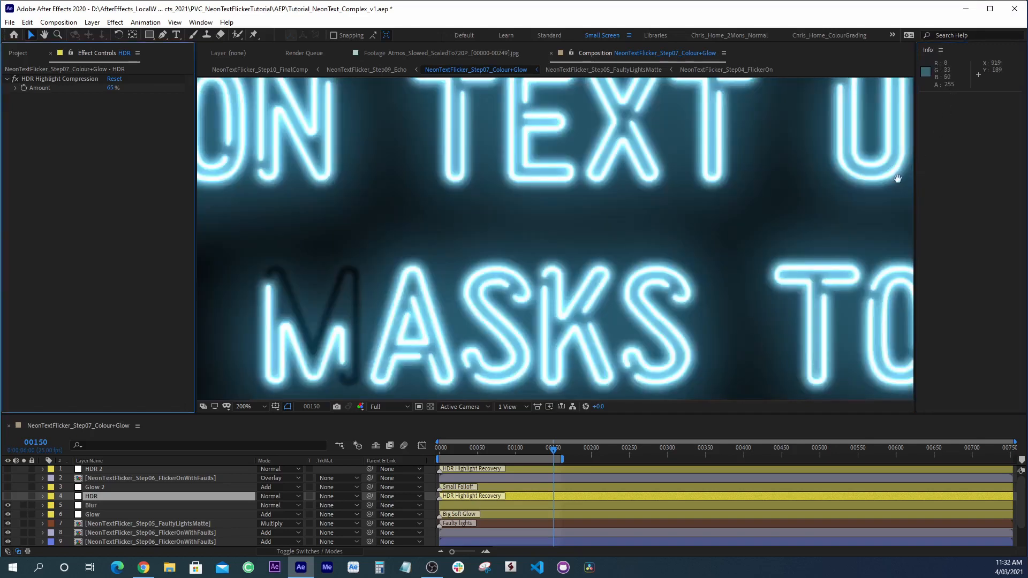
left_click_drag(898, 178, 817, 297)
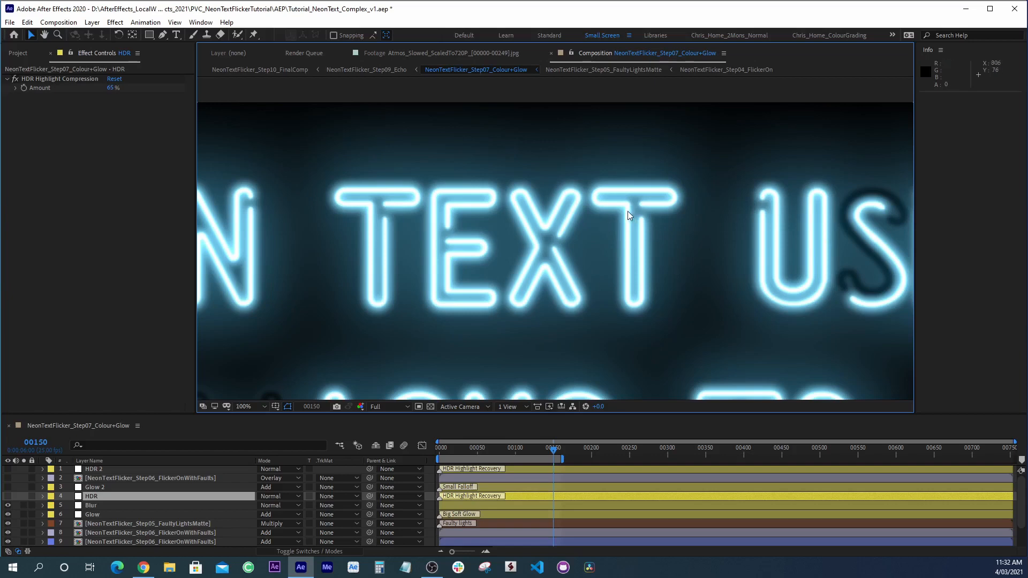
key("comma")
key("h")
left_click_drag(593, 260, 615, 180)
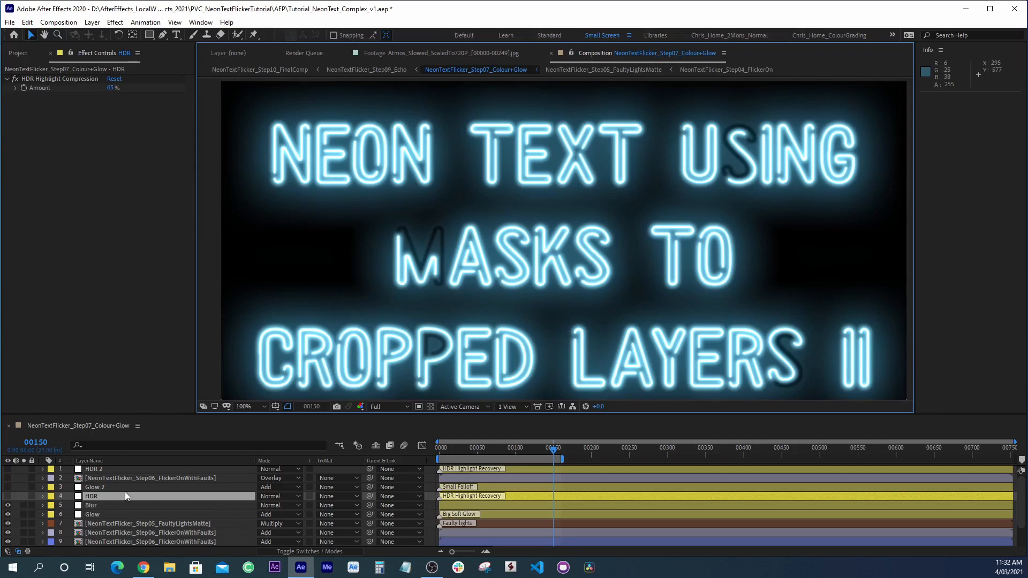
- Compare the neon text with the HDR layer's HDR Highlight Compression off and on, leaving the layer visible
left_click(89, 496)
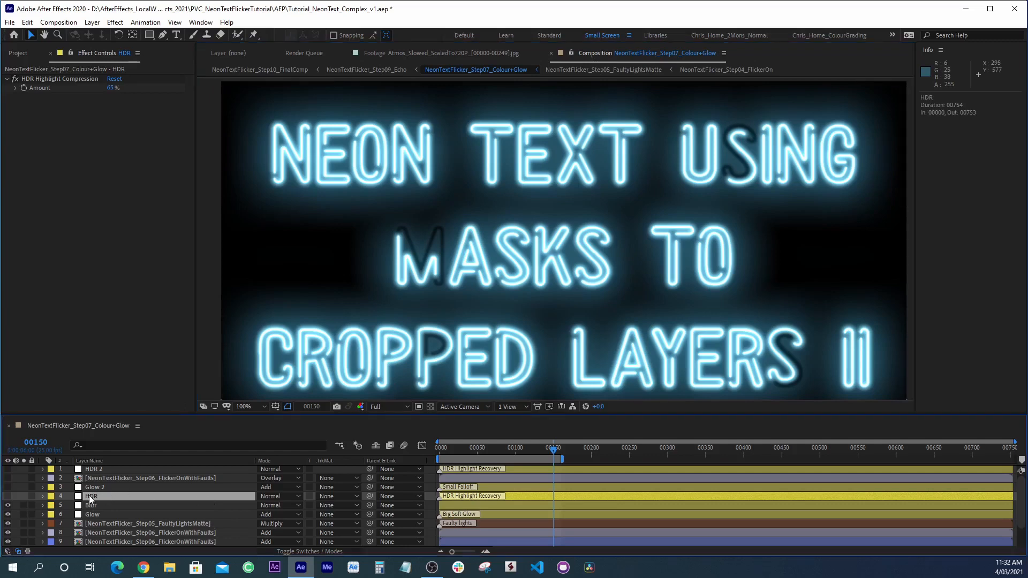
left_click(49, 80)
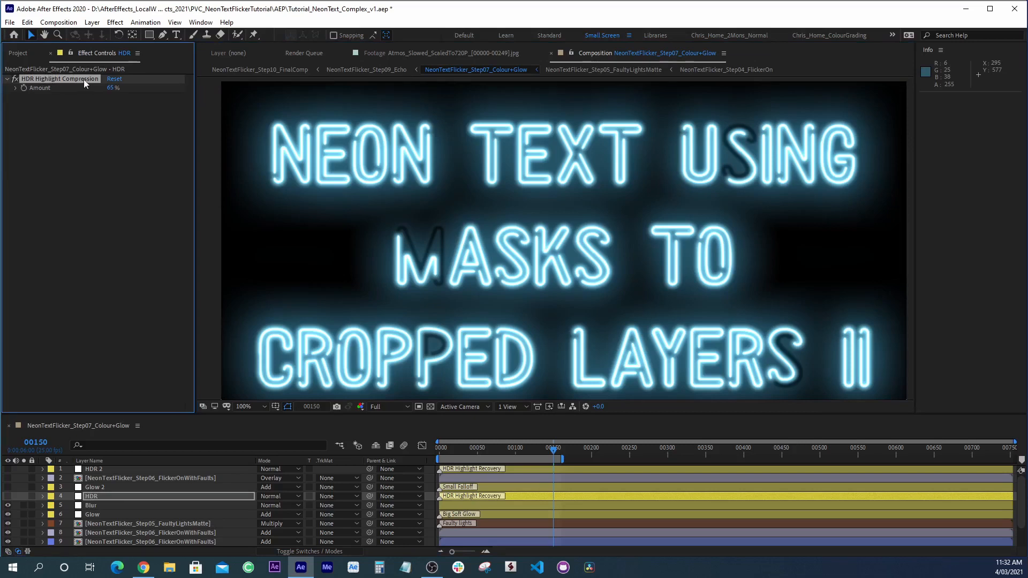
left_click(7, 497)
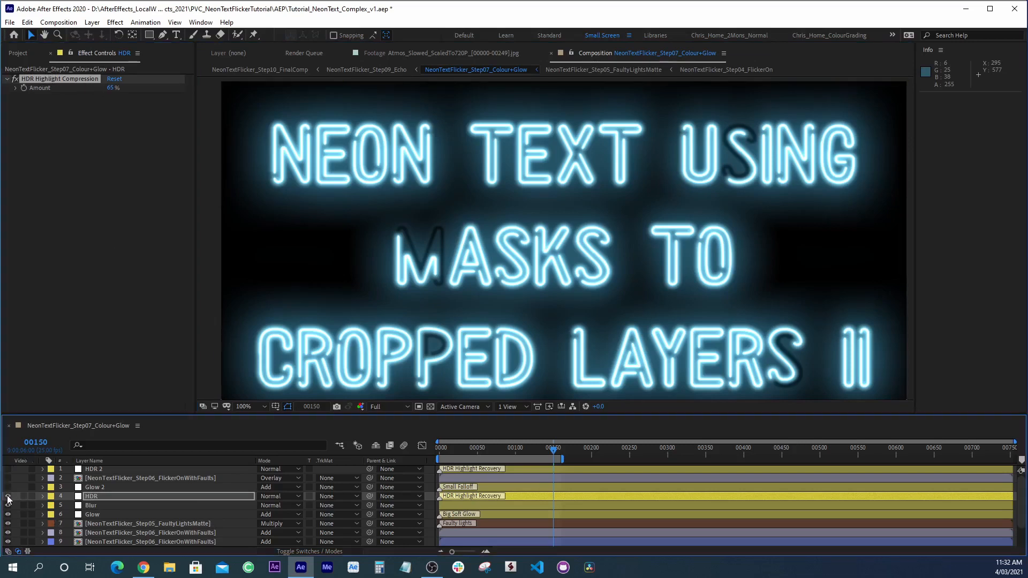
left_click(8, 498)
left_click(8, 497)
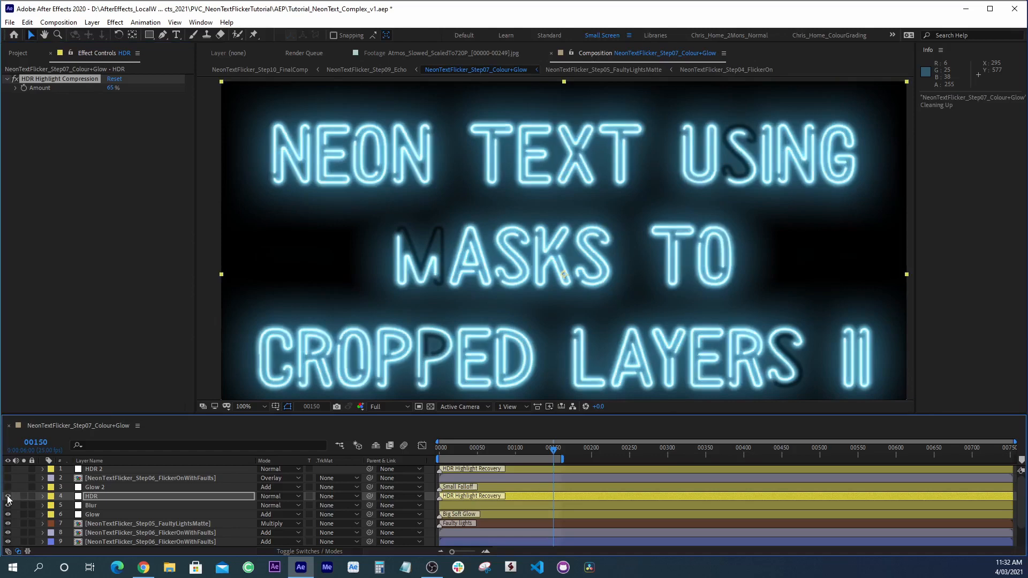
left_click(7, 498)
left_click(7, 497)
left_click(8, 498)
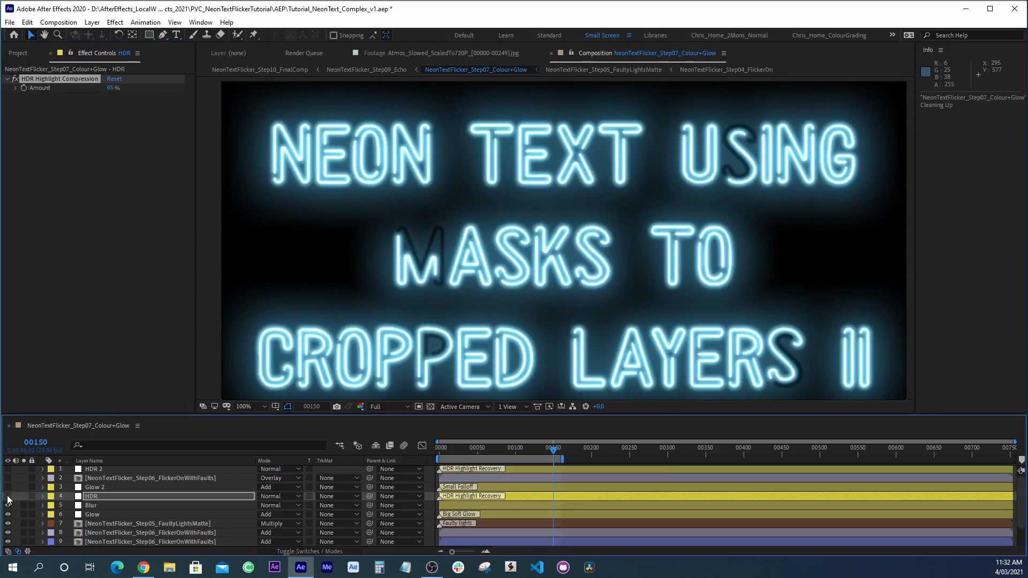
left_click(8, 498)
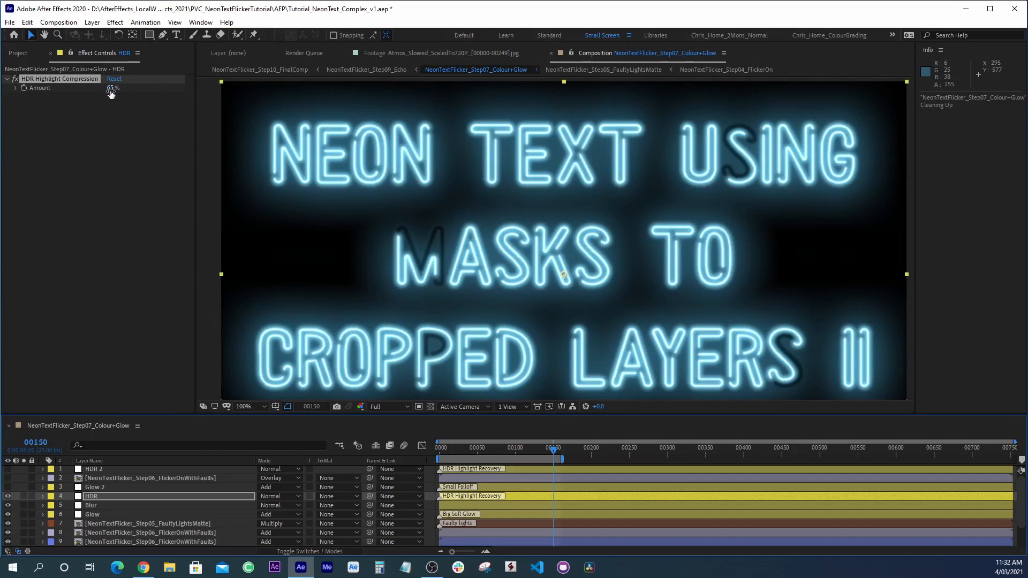
- Test the HDR layer's HDR Highlight Compression Amount between 0% and 100%, finishing with it set to 65%
left_click_drag(111, 93, 13, 92)
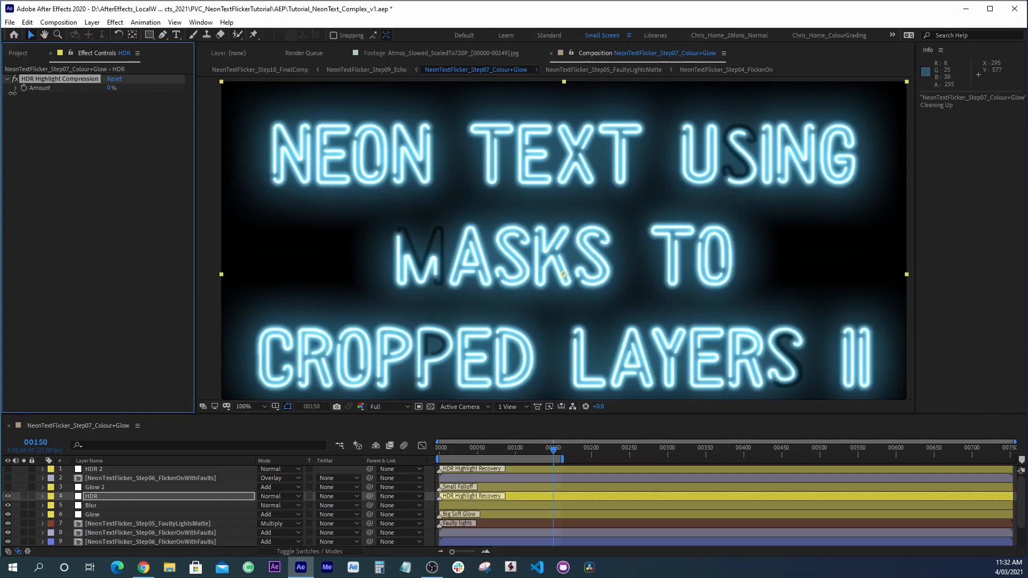
left_click_drag(12, 93, 252, 90)
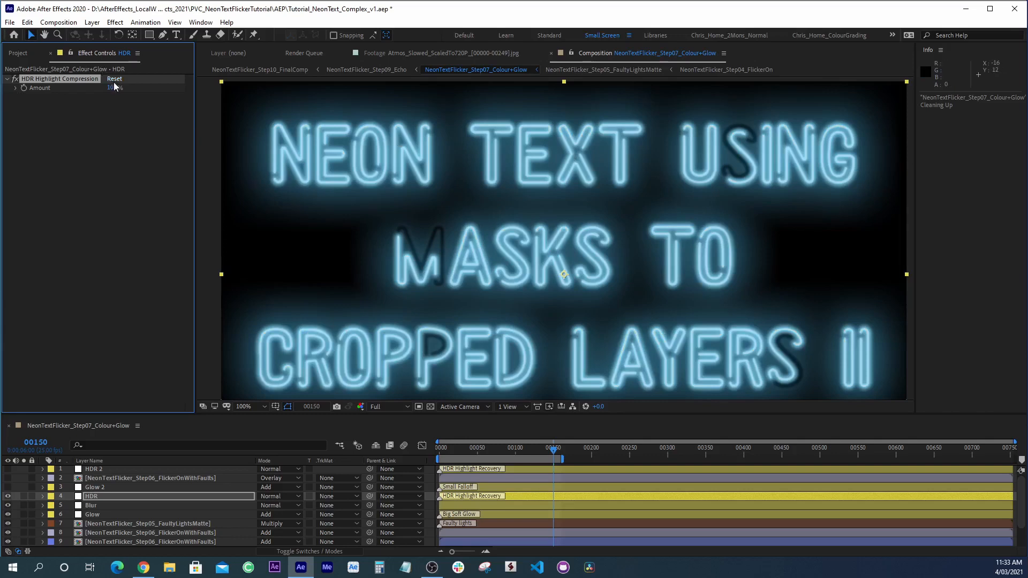
left_click_drag(112, 88, 3, 87)
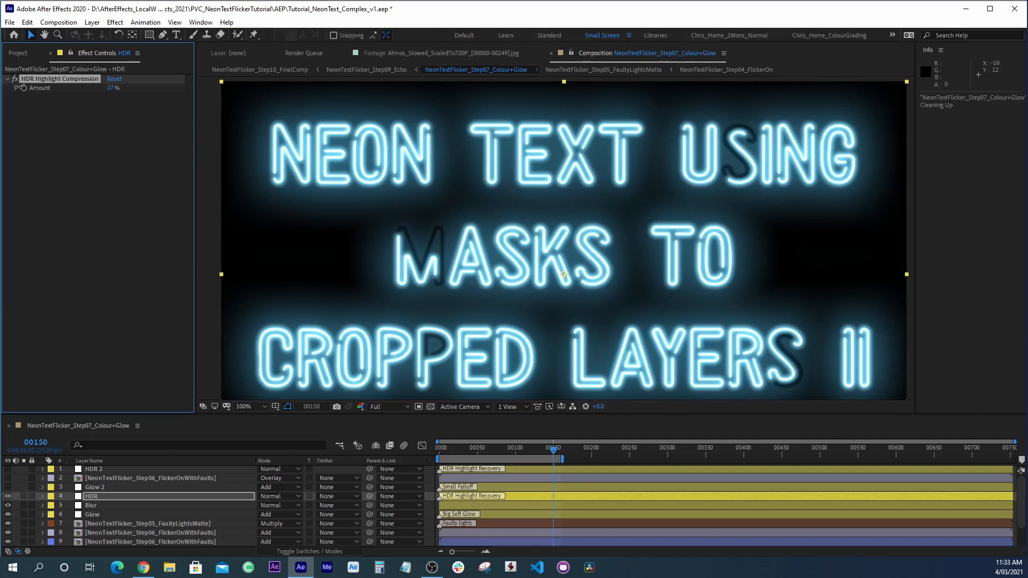
left_click(112, 88)
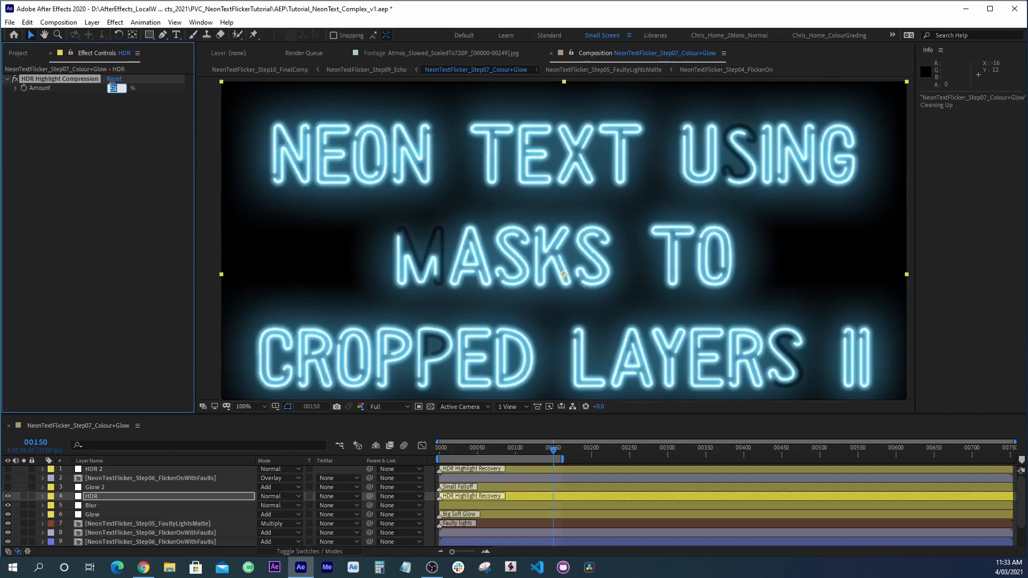
type("65")
key("Return")
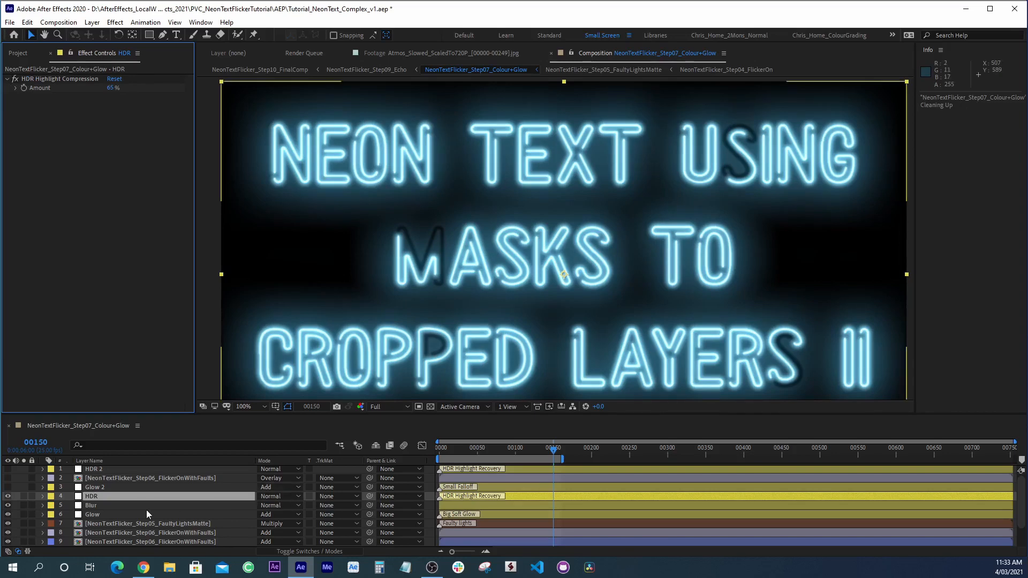
- Select the Glow 2 adjustment layer to show its Glow settings and make the layer visible
scroll(90, 525, "up", 1)
left_click(91, 489)
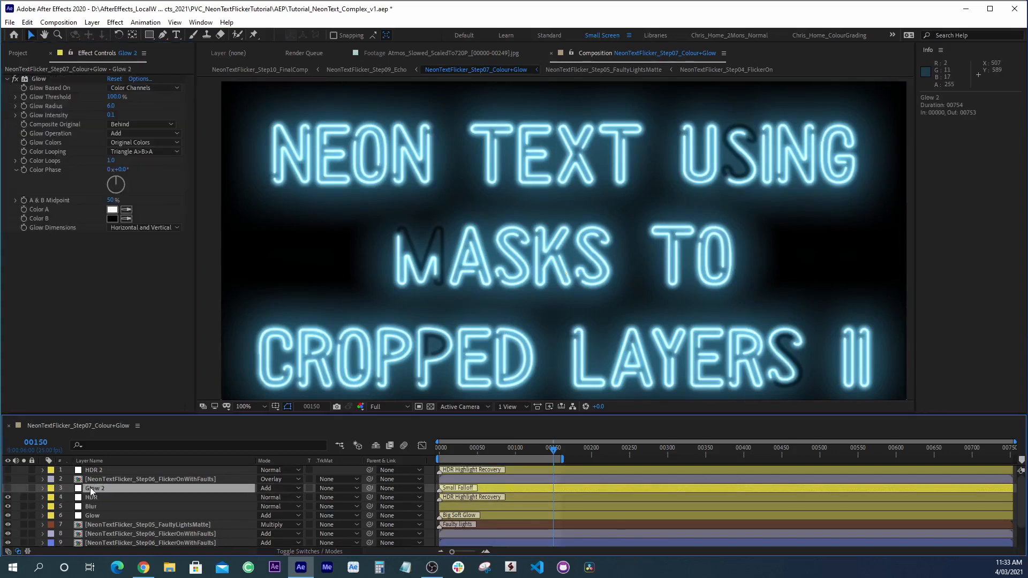
left_click(8, 488)
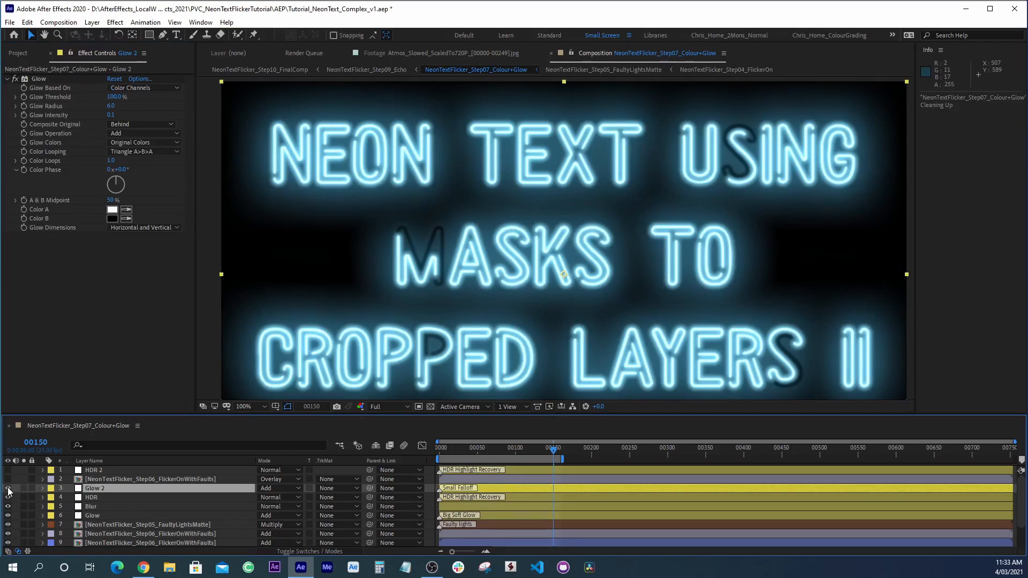
- Make the Overlay-mode Step06_FlickerOnWithFaults layer 2 visible and solo it briefly to inspect its content alone
left_click(186, 480)
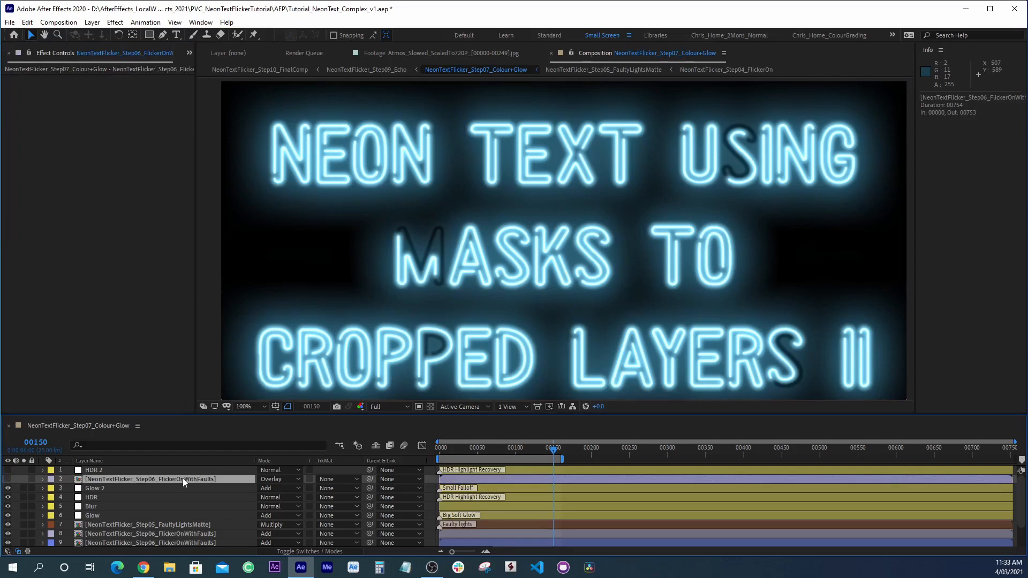
left_click(7, 479)
left_click(24, 480)
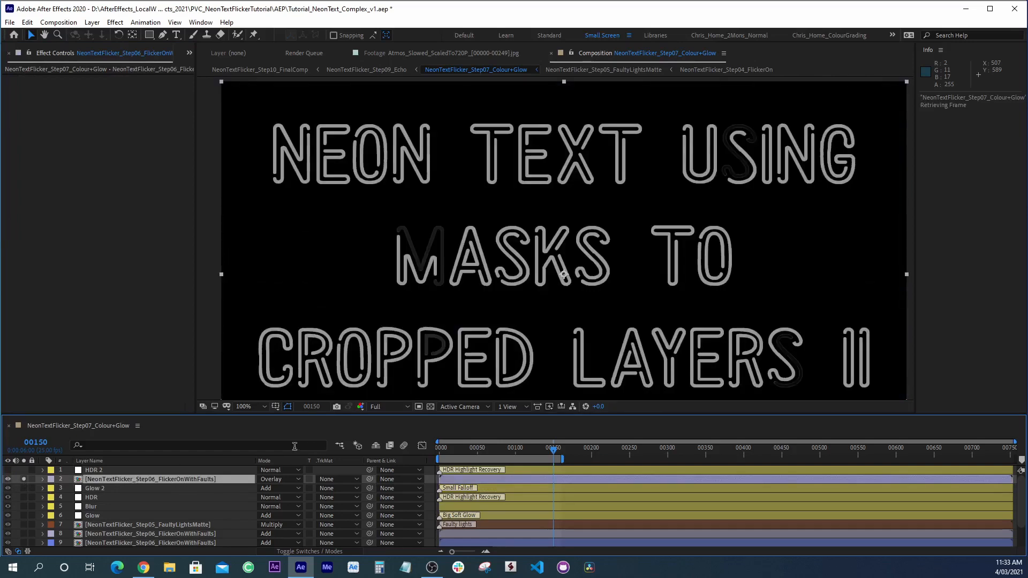
left_click(24, 479)
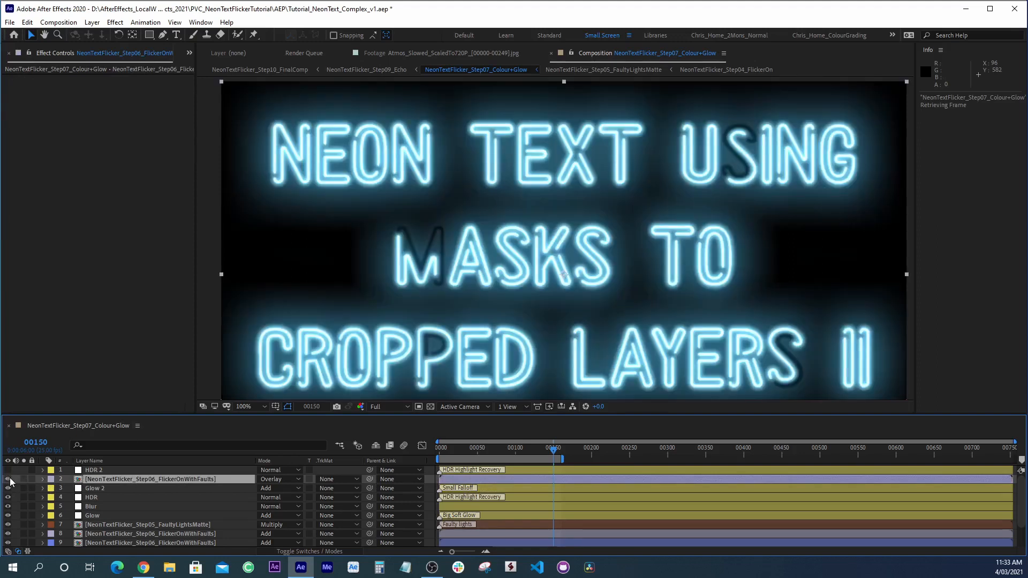
- Make the HDR 2 layer visible, try its HDR Highlight Compression Amount at 0% and undo that value change
left_click(97, 470)
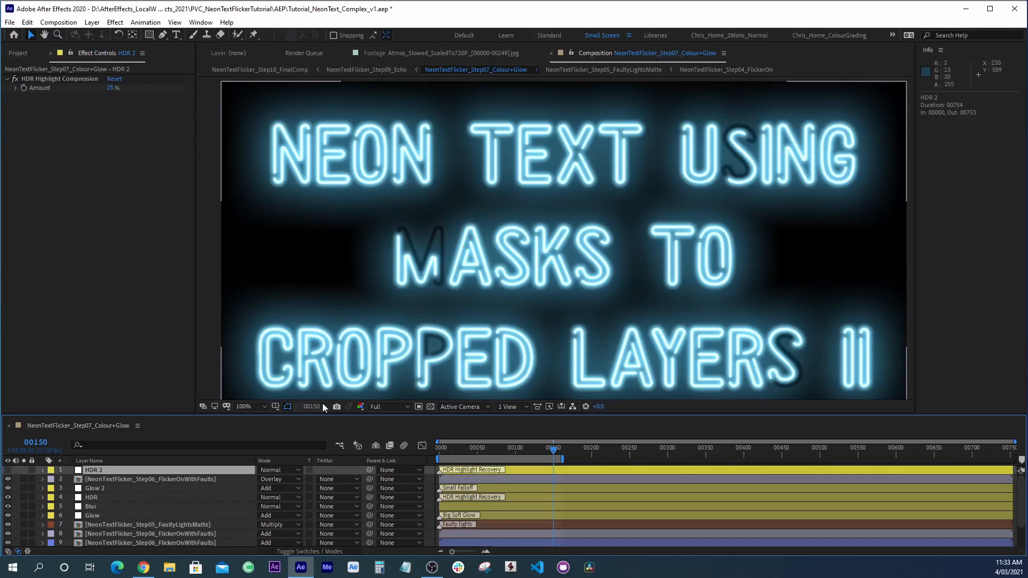
left_click(8, 471)
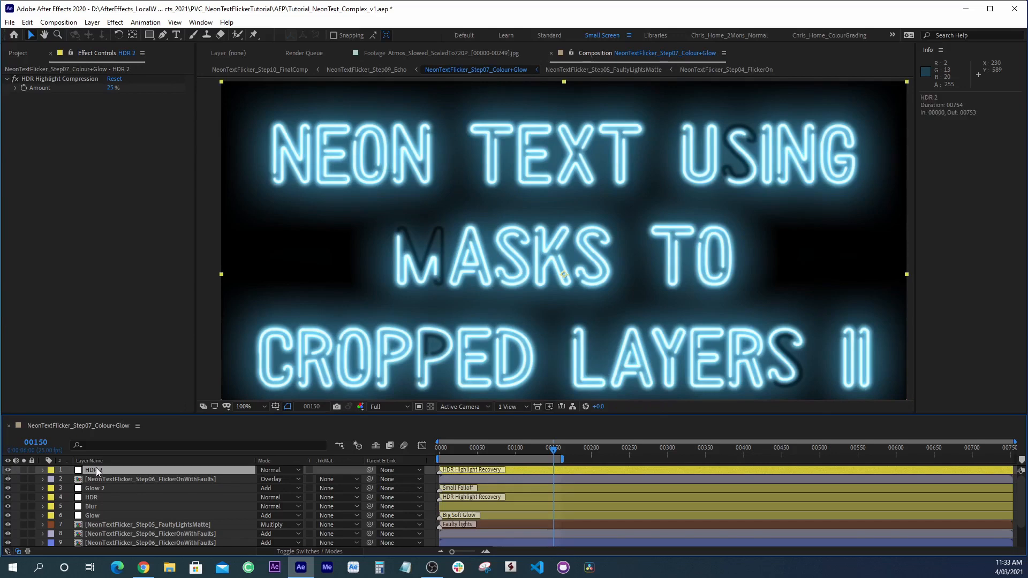
left_click(65, 79)
left_click_drag(111, 88, 30, 100)
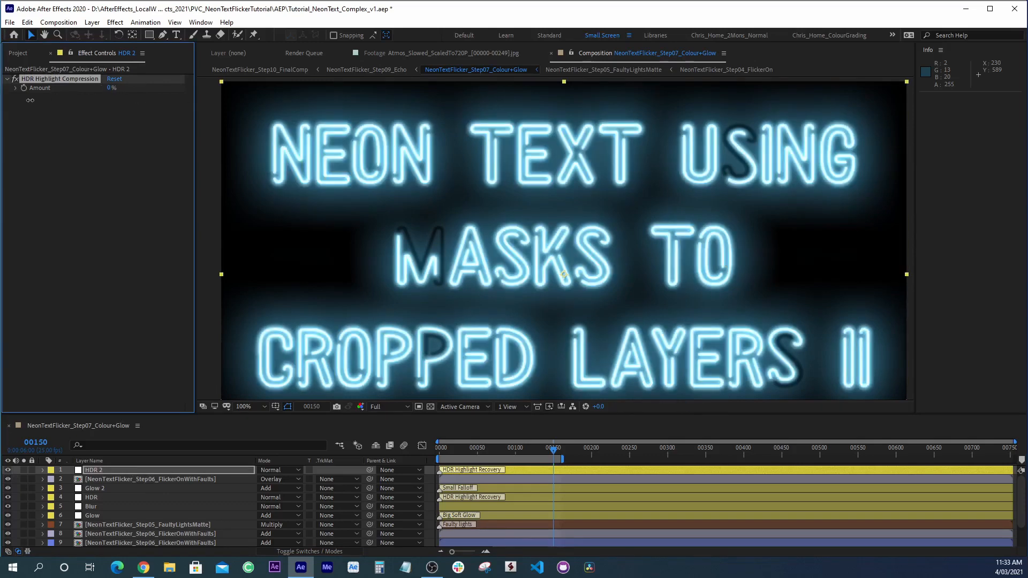
key("ctrl+z")
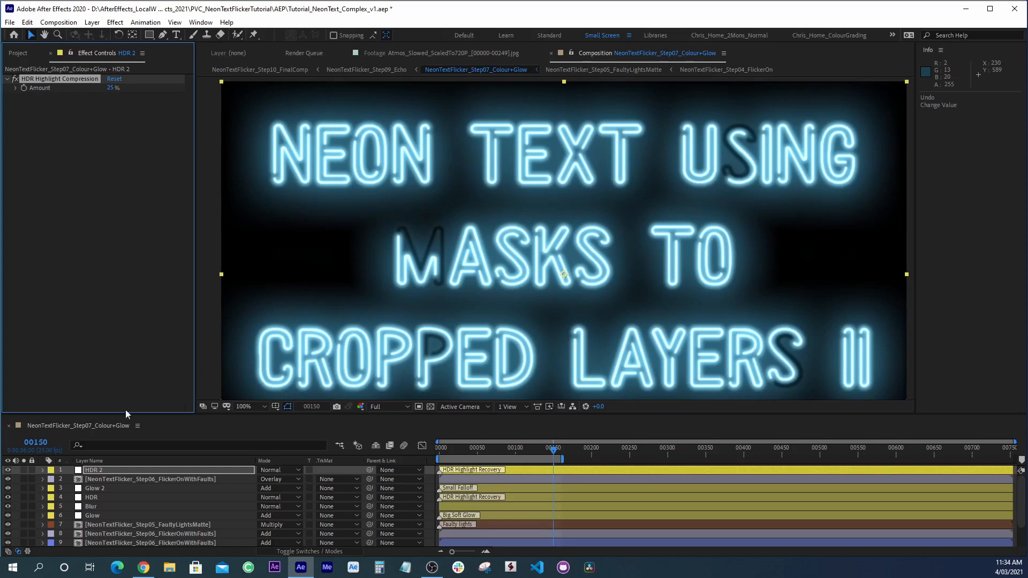
- Preview the Colour+Glow animation from the first frame to check the flickering text at 100% magnification
key("comma")
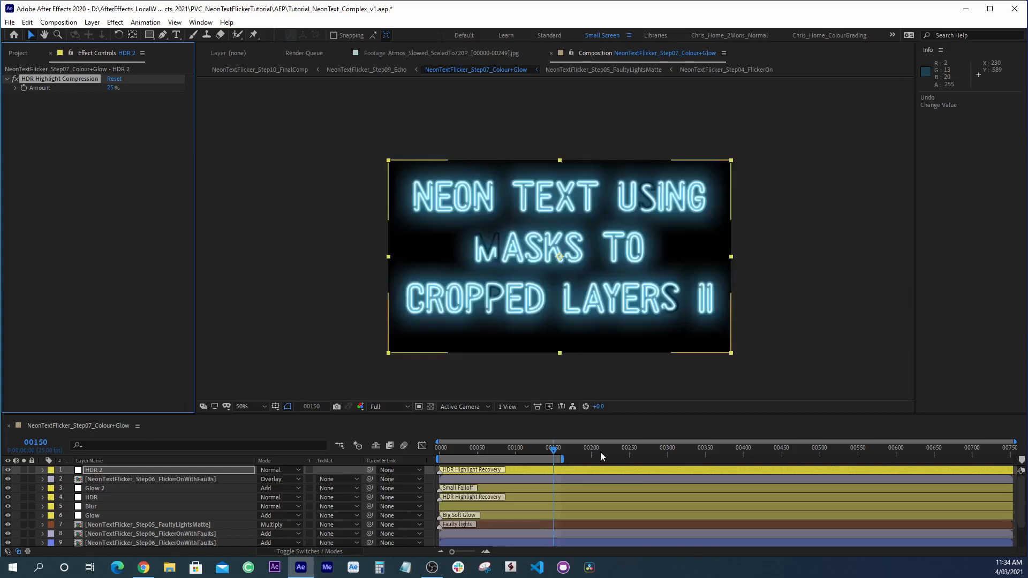
key("period")
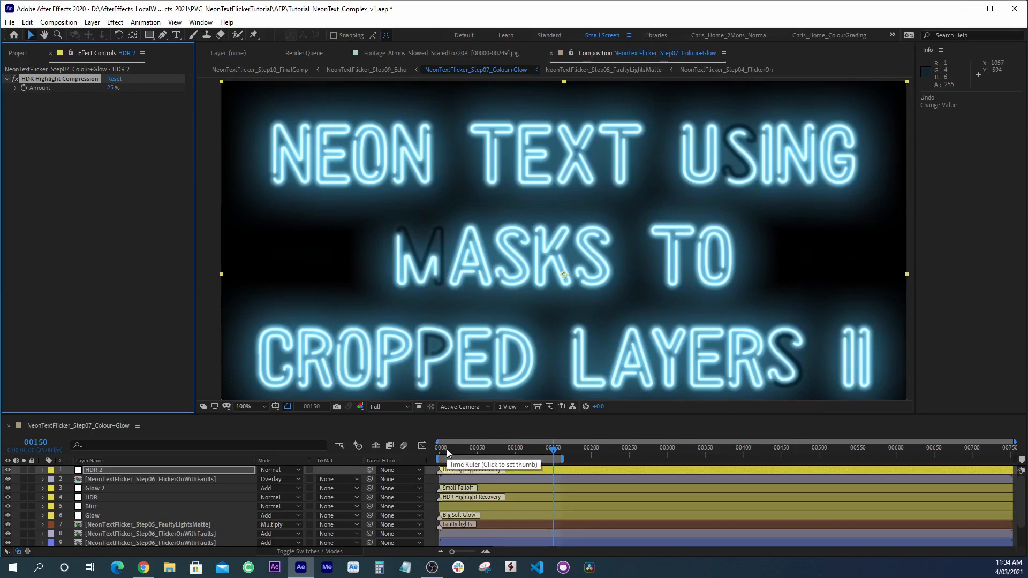
key("space")
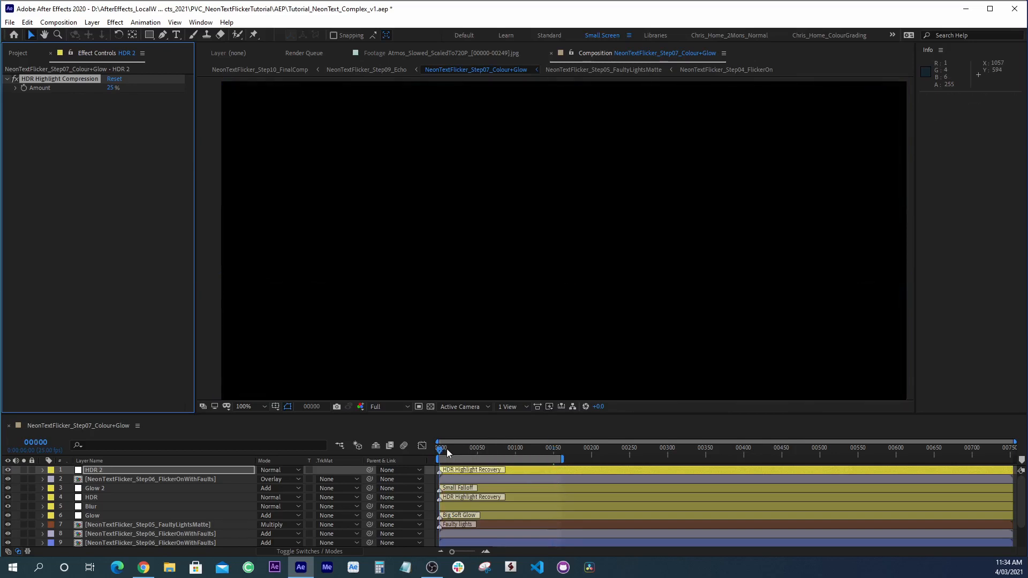
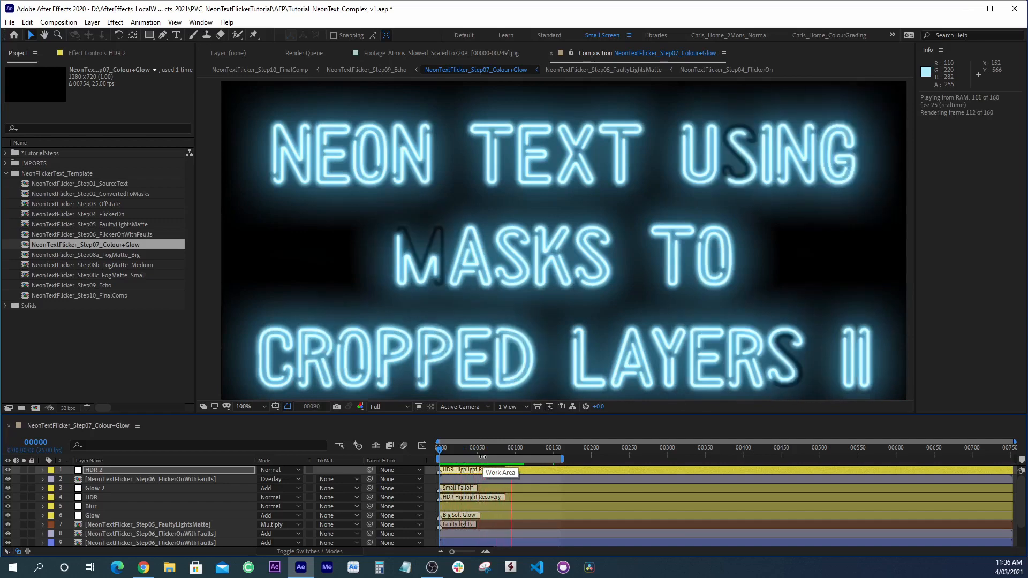
key("space")
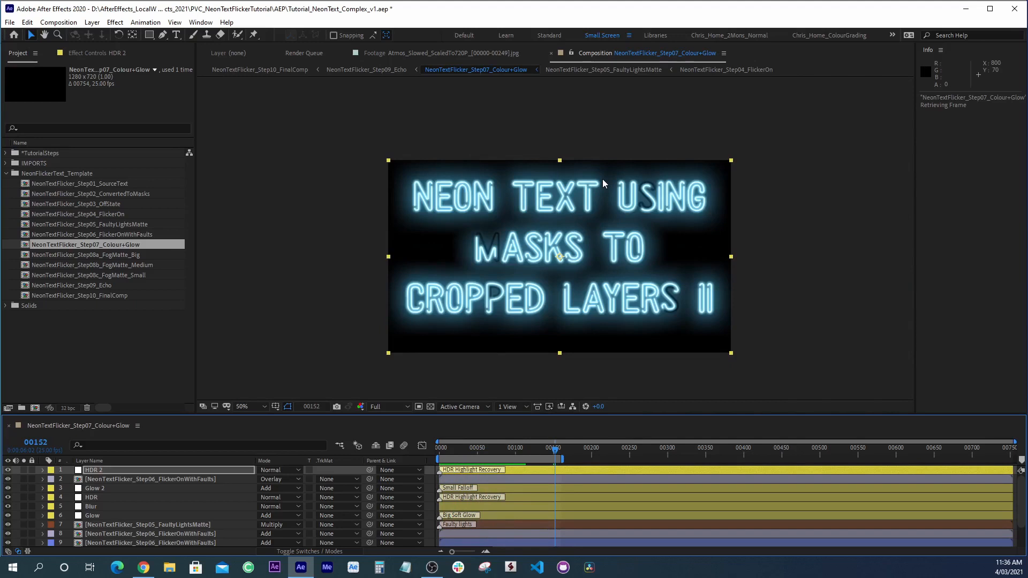
key("slash")
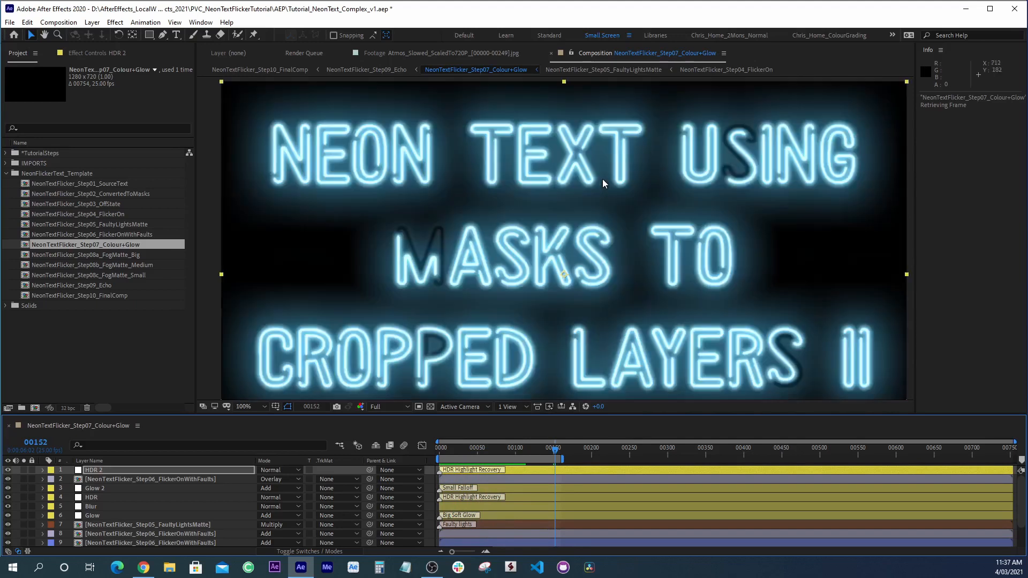
- Replay the Colour+Glow animation from the first frame and scrub around frames 83 to 110 to examine the faulty letters
left_click(517, 448)
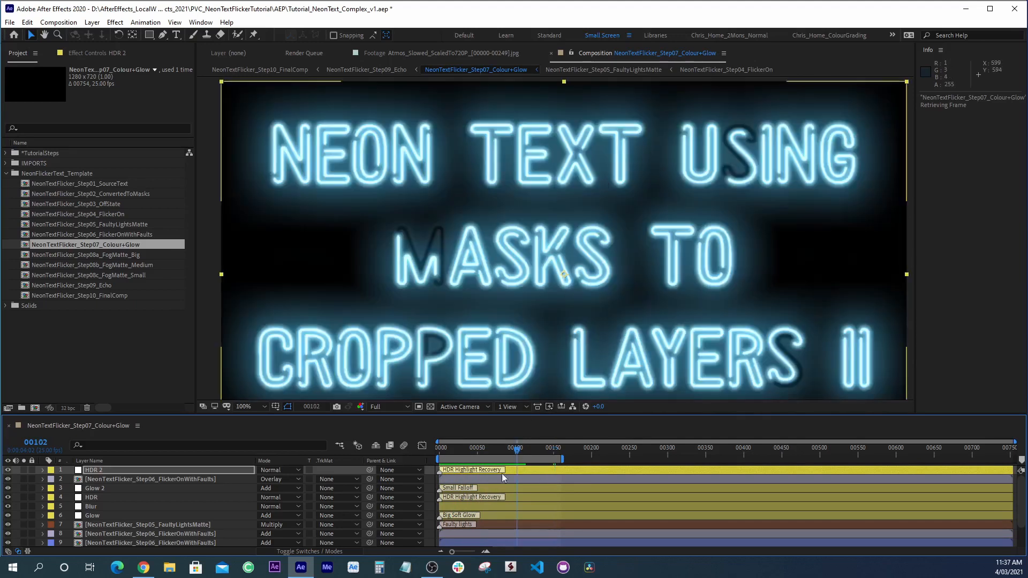
left_click(476, 450)
key("Home")
key("space")
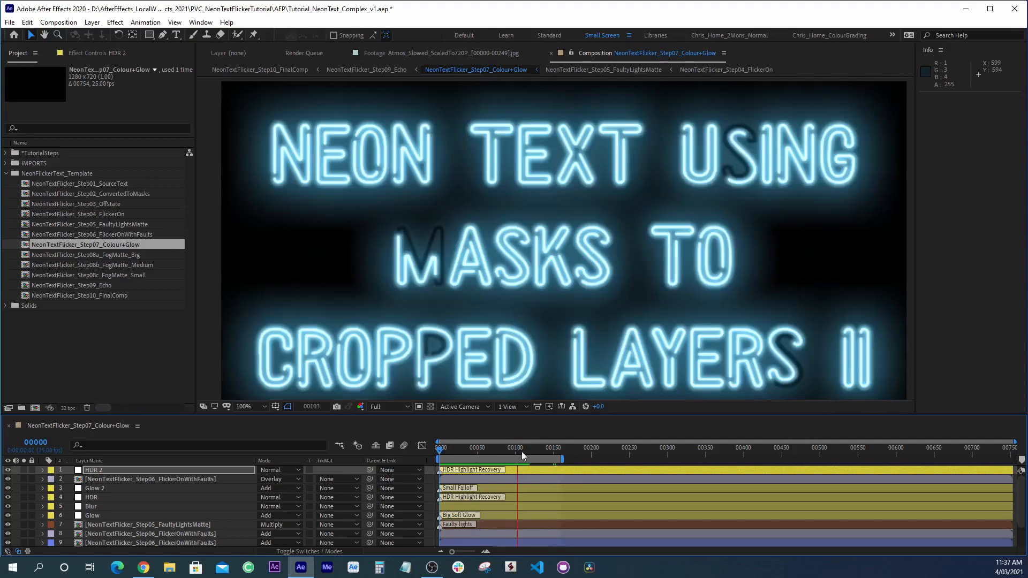
left_click(514, 449)
left_click_drag(515, 454, 524, 454)
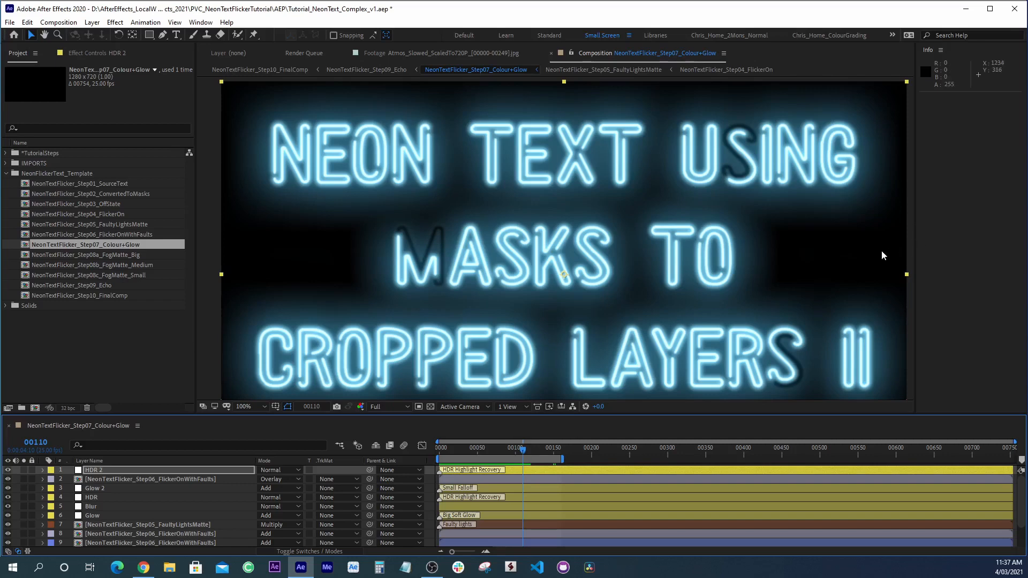
mouse_move(484, 456)
left_mouse_down()
mouse_move(465, 453)
mouse_move(502, 454)
left_mouse_up()
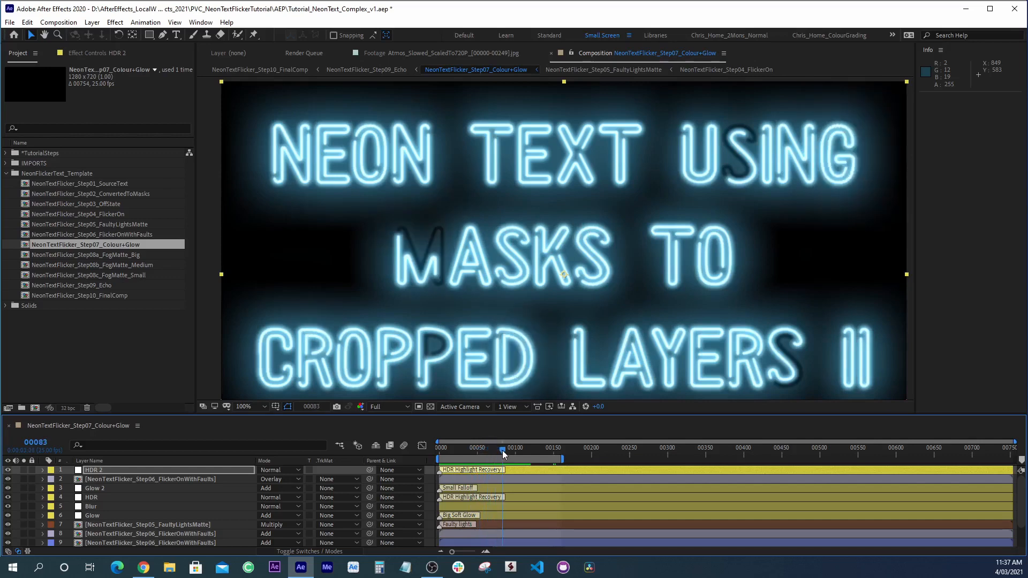
left_click_drag(506, 450, 518, 455)
- Close Colour+Glow, open the Step06_FlickerOnWithFaults composition and scrub back to frame 44 to examine the uncoloured flicker
middle_click(114, 426)
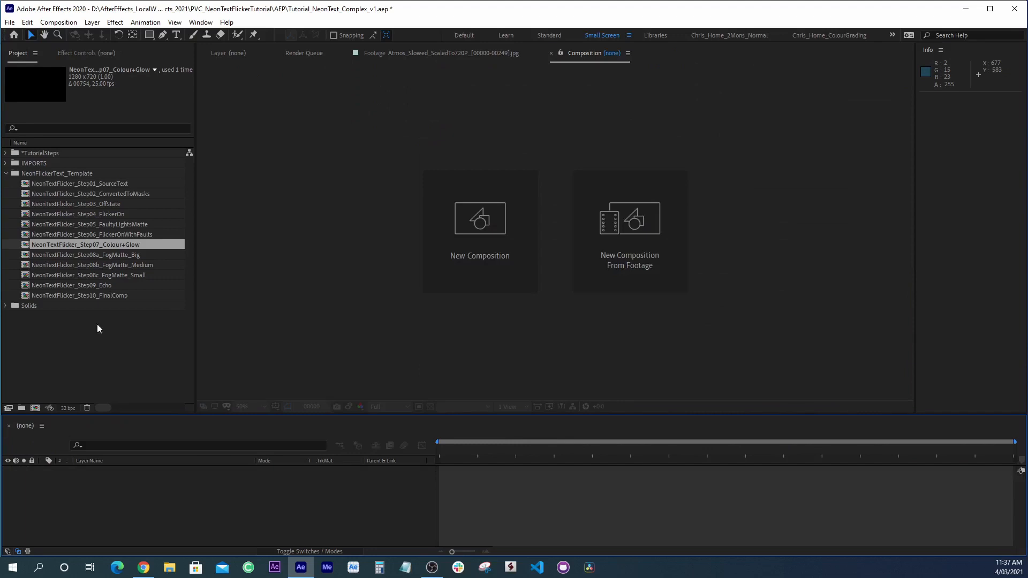
double_click(92, 234)
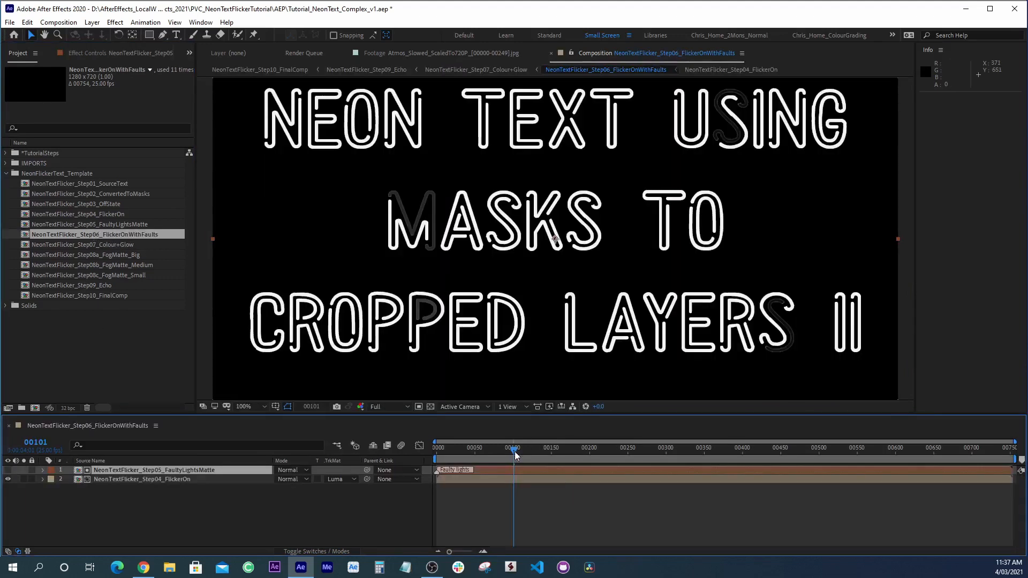
left_click_drag(517, 456, 471, 457)
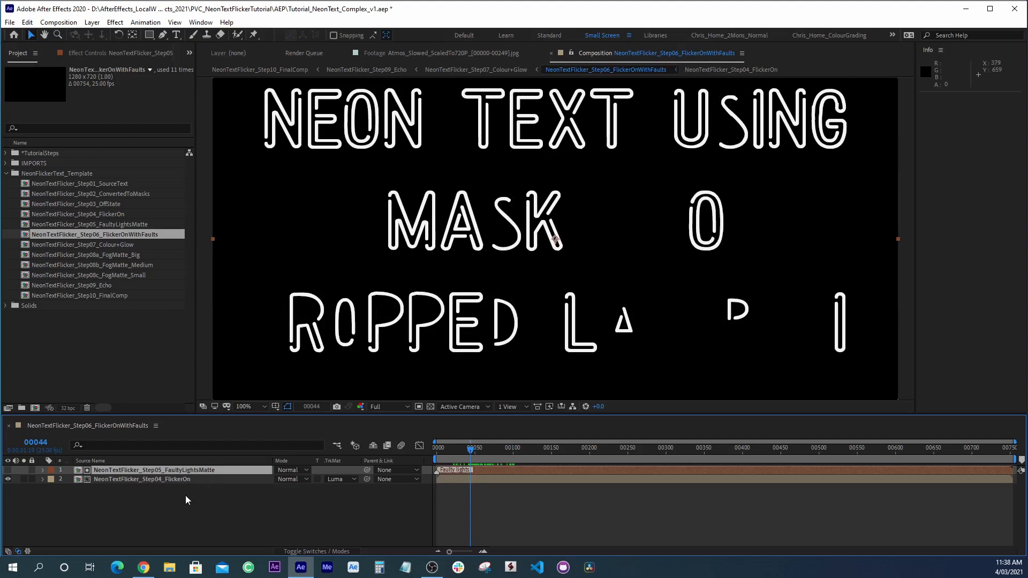
- Close the Step06_FlickerOnWithFaults composition and reopen NeonTextFlicker_Step07_Colour+Glow
left_click(168, 506)
key("ctrl+w")
left_click(119, 246)
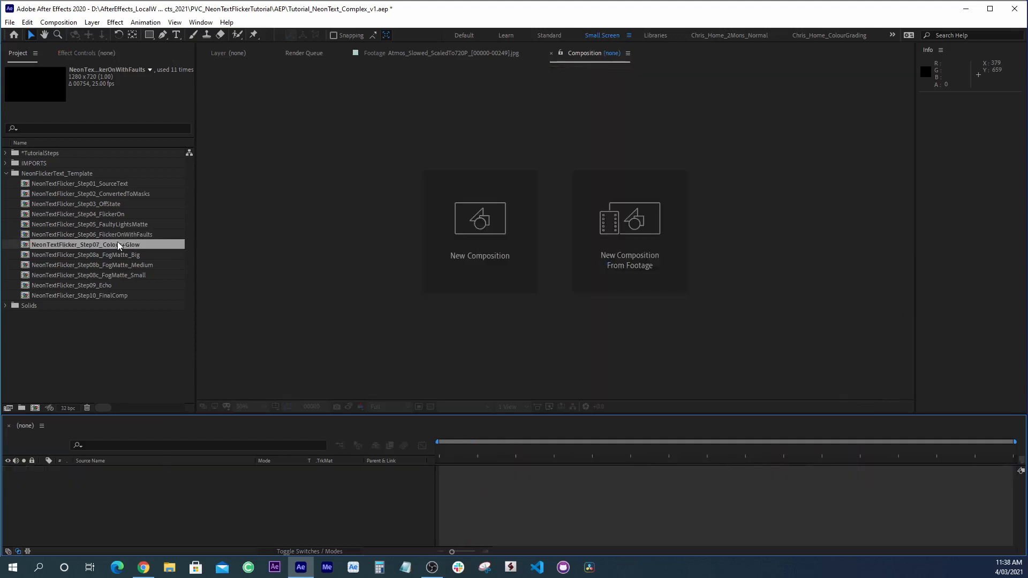
double_click(119, 245)
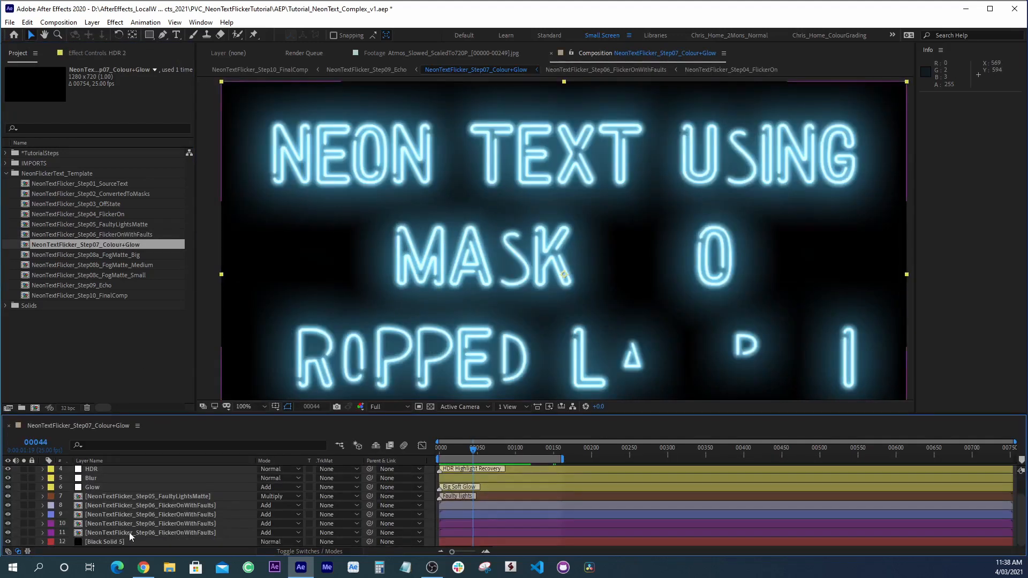
- Solo the four Step06_FlickerOnWithFaults layers one after another to examine their stacked blur, and release all the solos
left_click(25, 533)
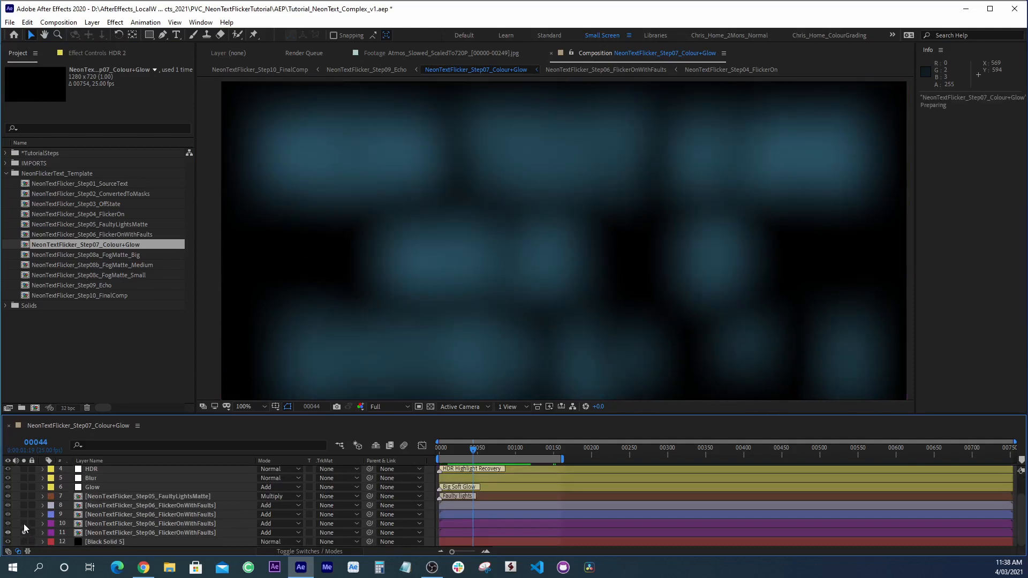
left_click(23, 524)
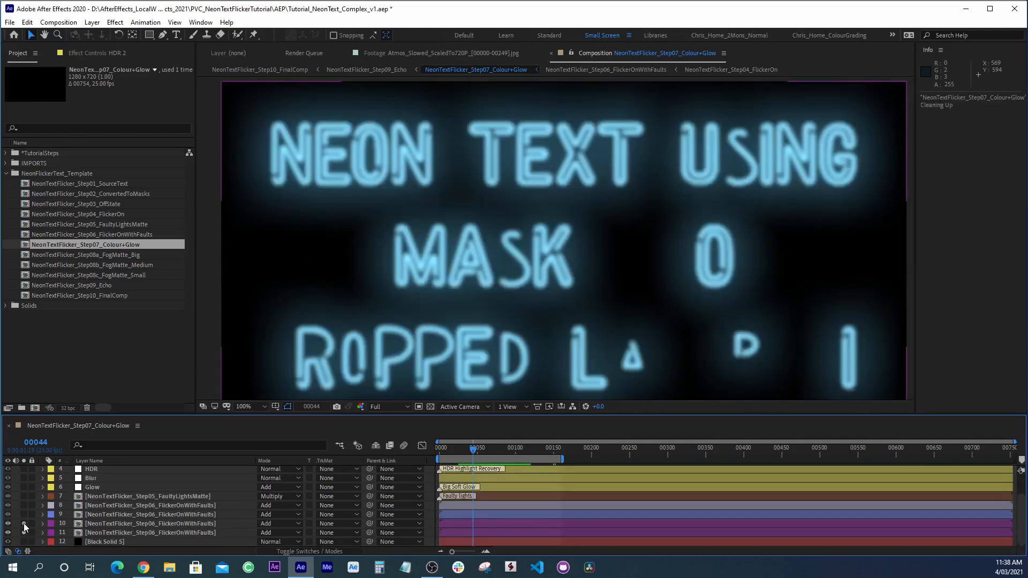
left_click(23, 515)
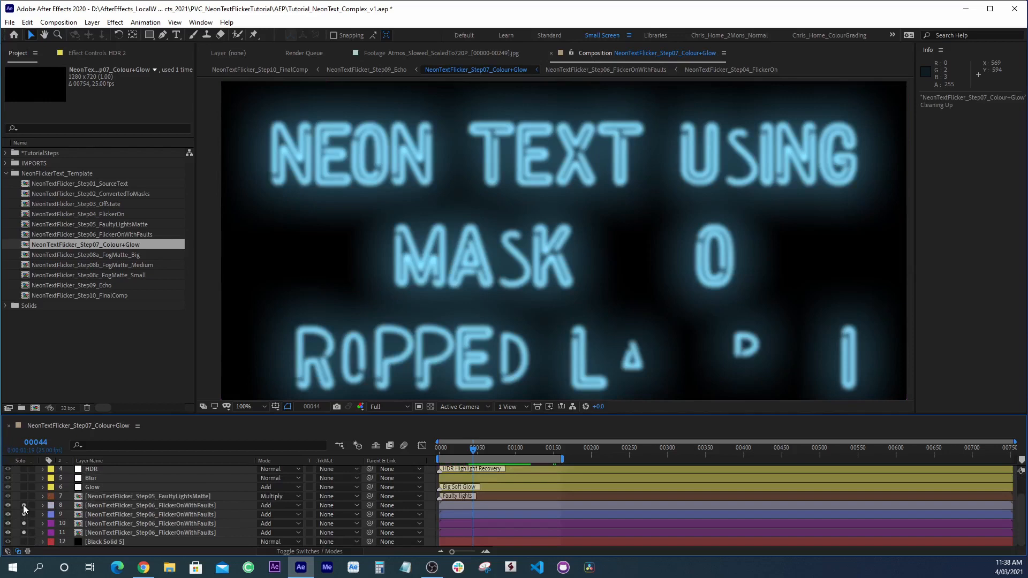
left_click(24, 506)
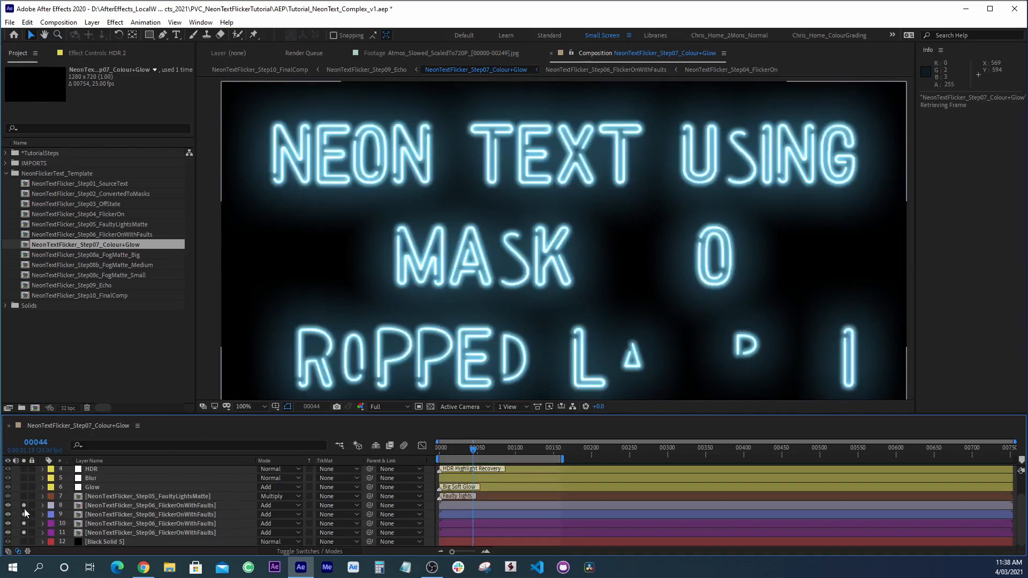
left_click_drag(24, 509, 26, 535)
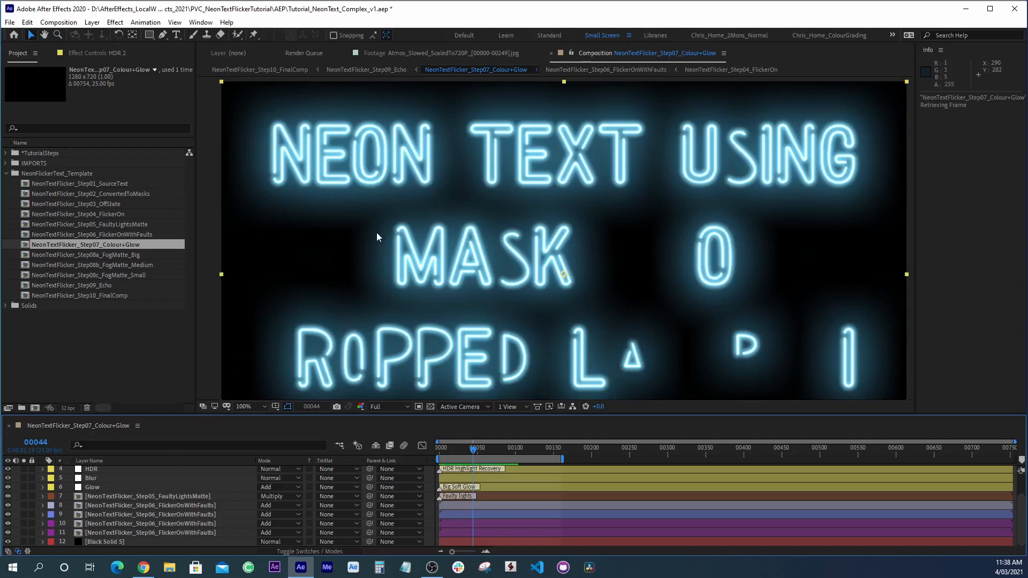
- Close Colour+Glow and open the NeonTextFlicker_Step08a_FogMatte_Big composition from the NeonFlickerText_Template folder
key("ctrl+w")
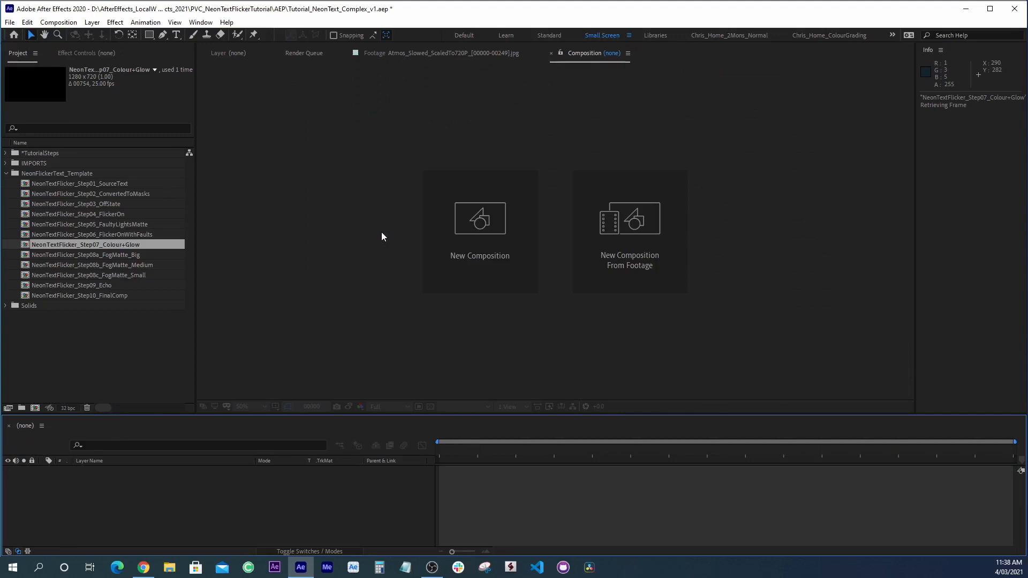
left_click(53, 172)
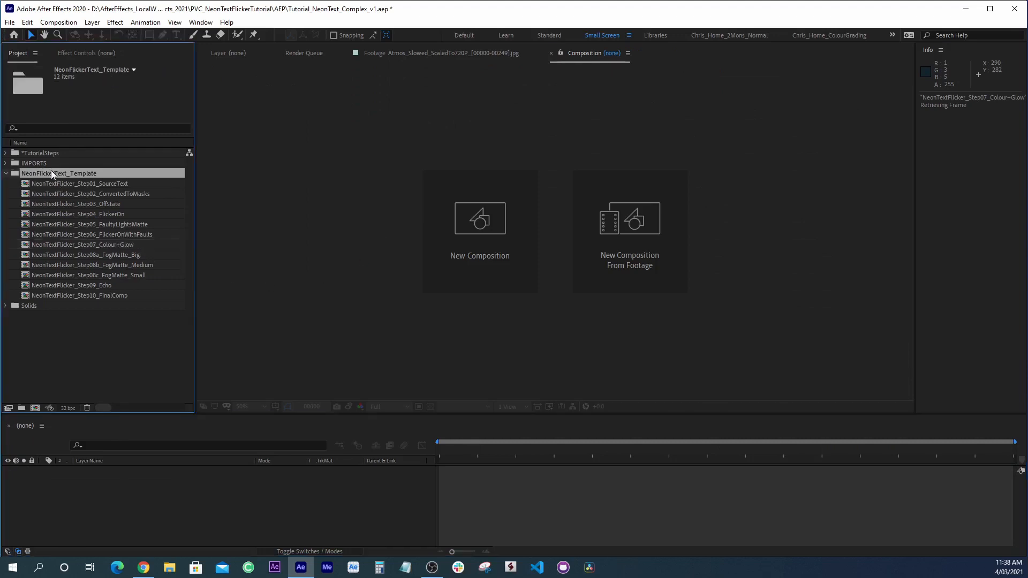
left_click(113, 256)
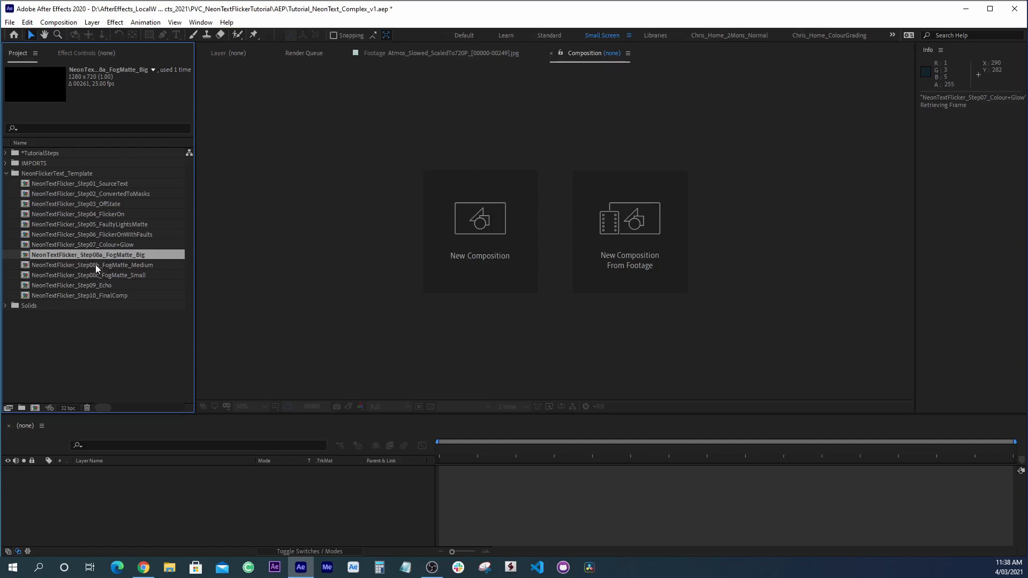
left_click(114, 265)
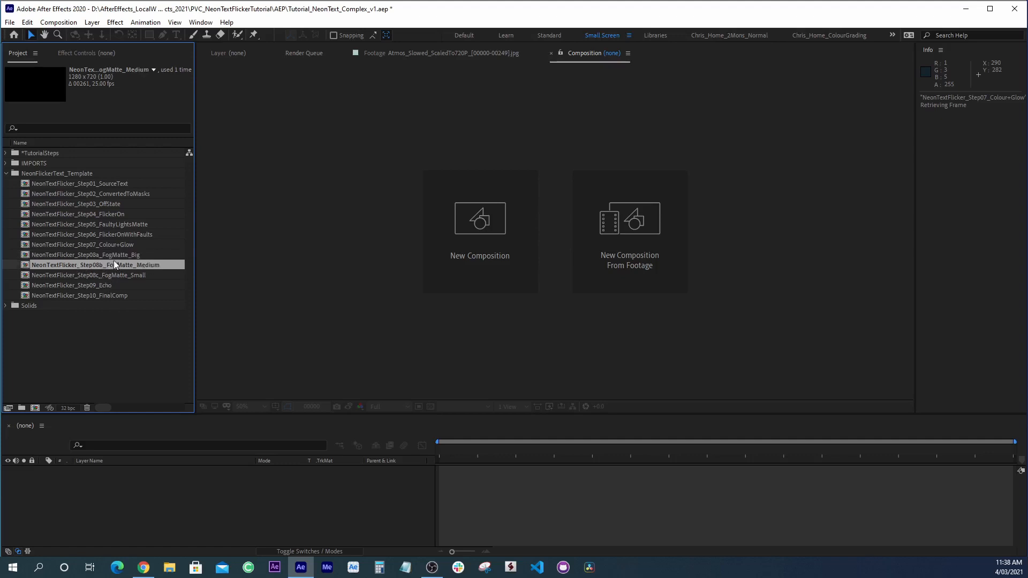
double_click(114, 255)
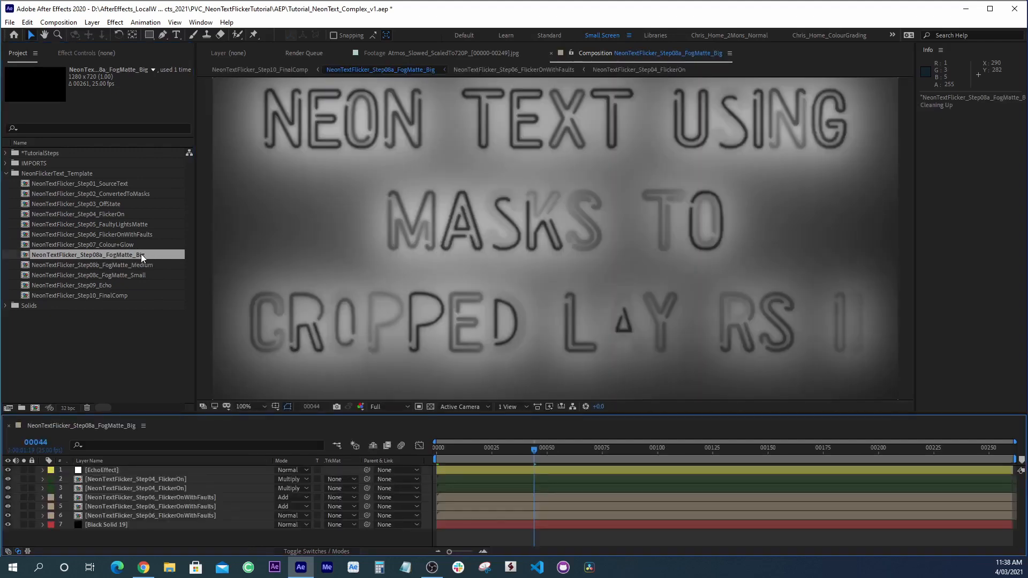
- Fit the whole fog matte in view at 50% and scrub to frame 12 to examine the first flickering letters
key("comma")
left_click(547, 454)
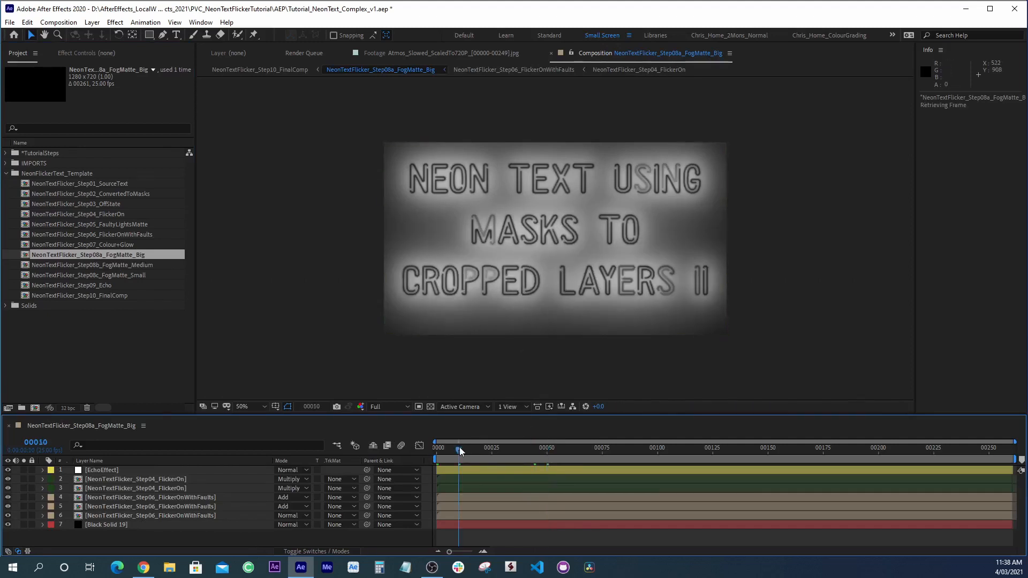
left_click_drag(460, 448, 464, 453)
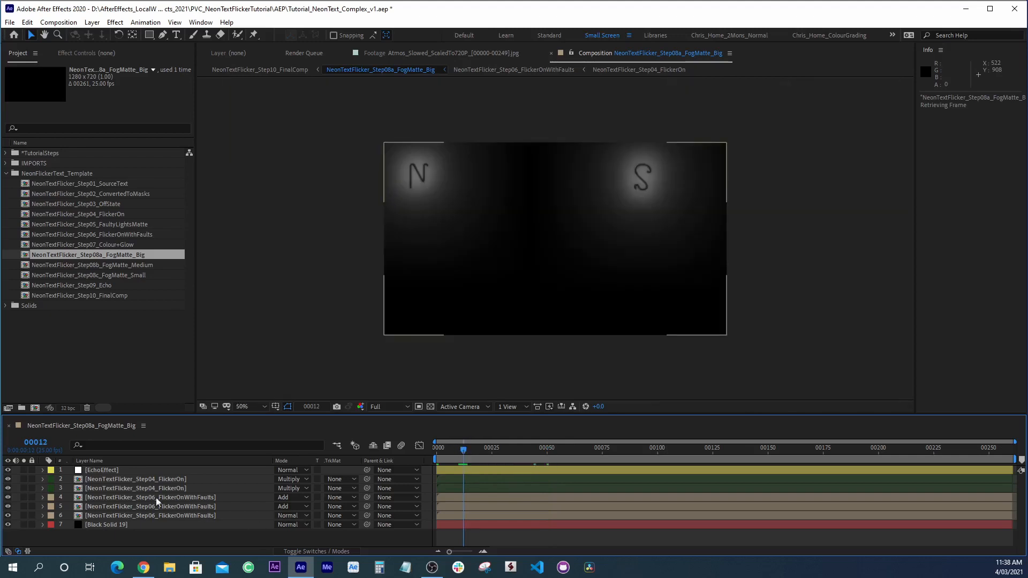
- Hide layers 1 to 5 of the fog matte and display the Fast Box Blur settings of layer 6
left_click(104, 470)
left_click_drag(7, 470, 8, 506)
left_click(79, 541)
left_click(124, 515)
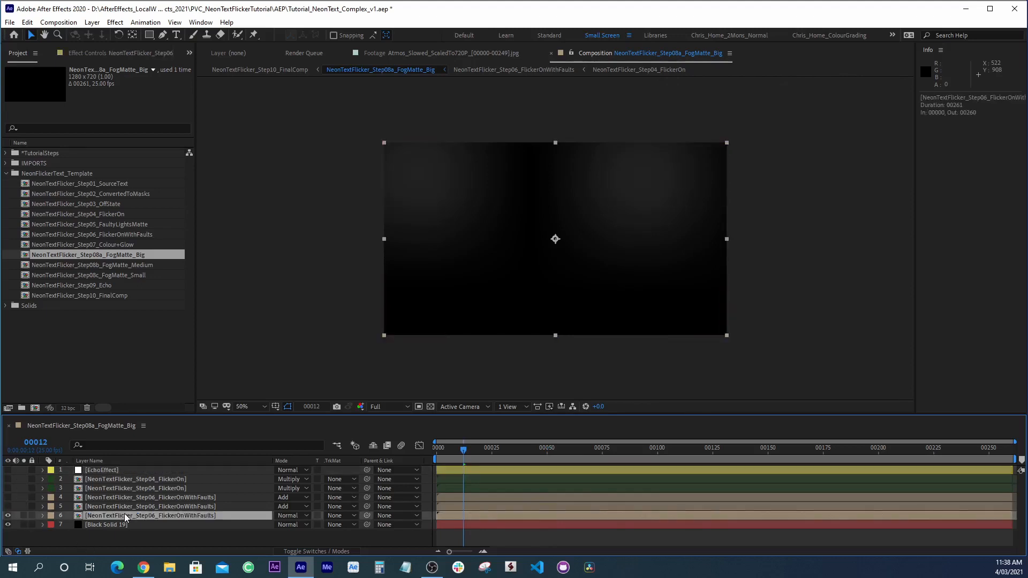
key("e")
double_click(94, 525)
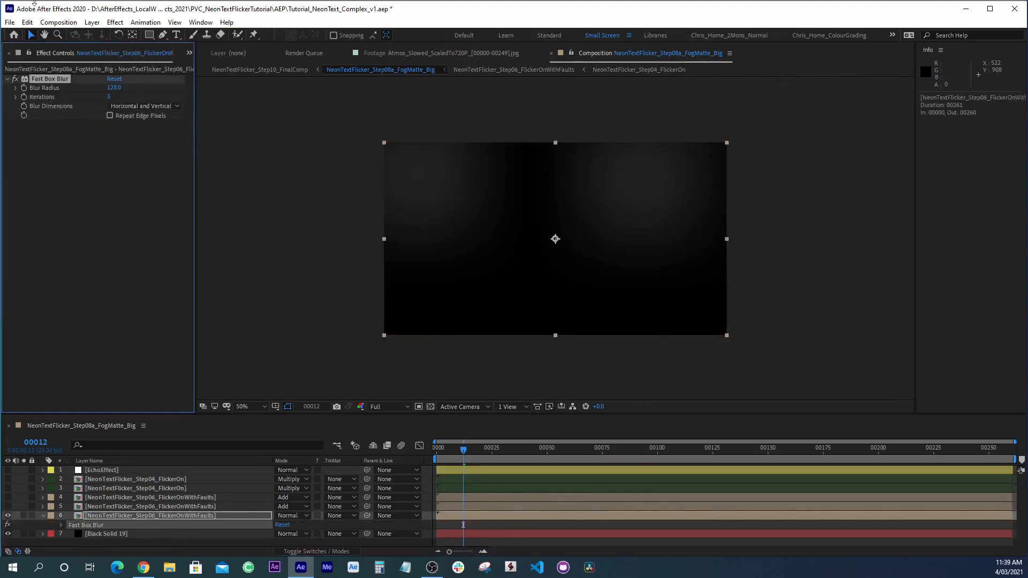
- Preview layer 6 with its Fast Box Blur temporarily disabled, return to frame 13 and re-enable the blur
left_click(20, 80)
key("space")
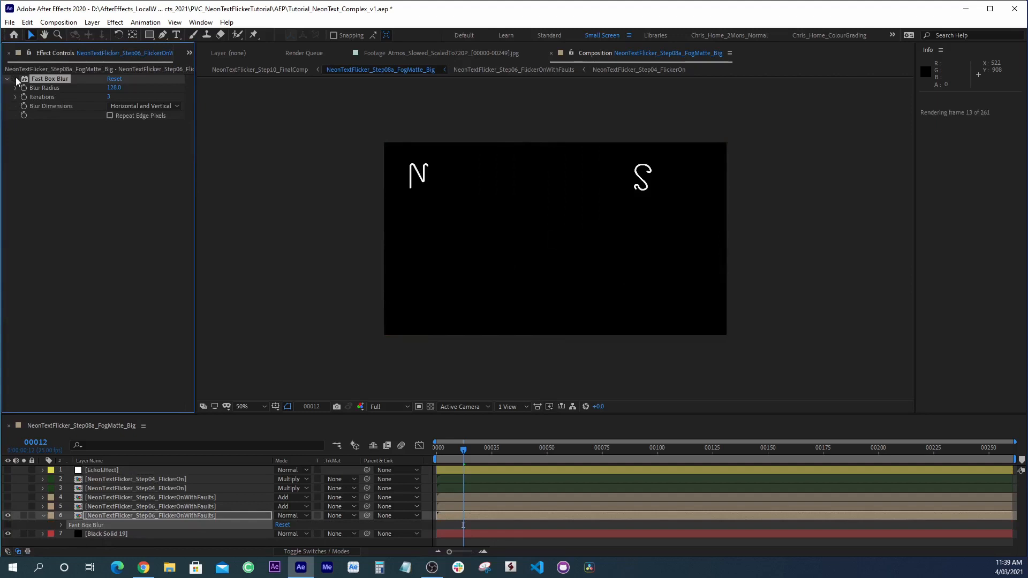
key("space")
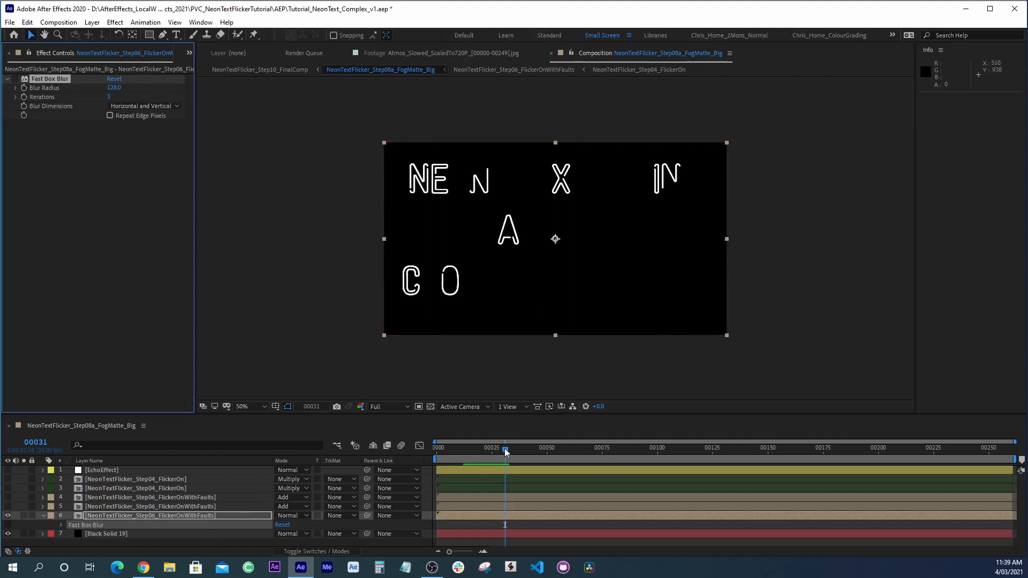
left_click_drag(505, 448, 465, 477)
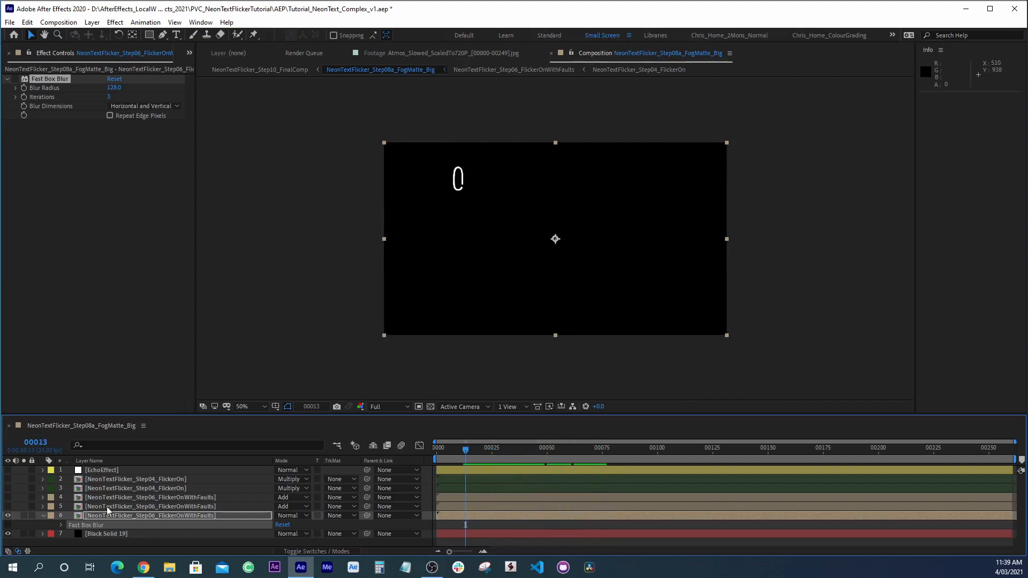
left_click(7, 526)
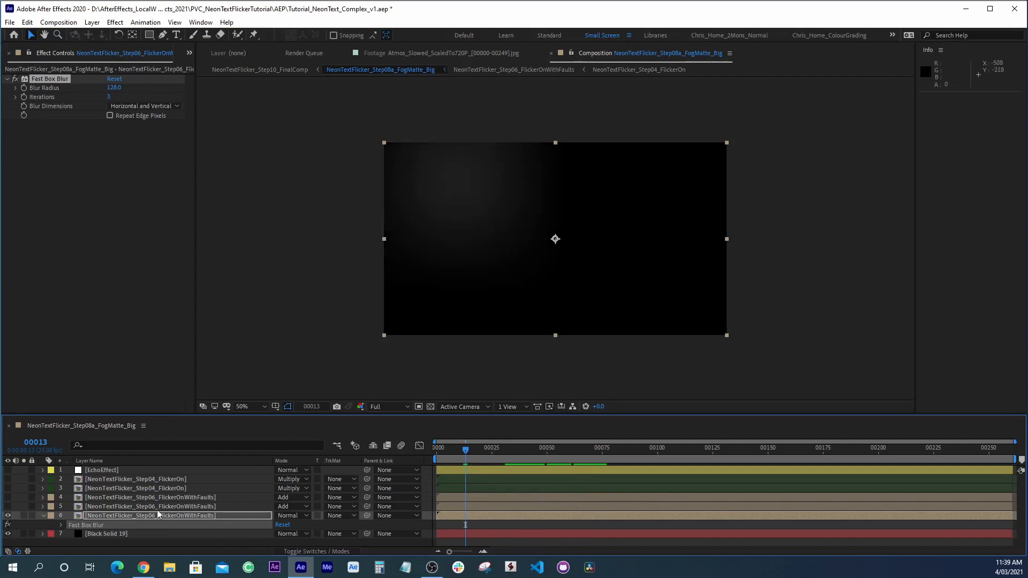
- Show Step06_FlickerOnWithFaults layers 5 and 4 so their smaller additive blurs stack over layer 6
left_click(130, 506)
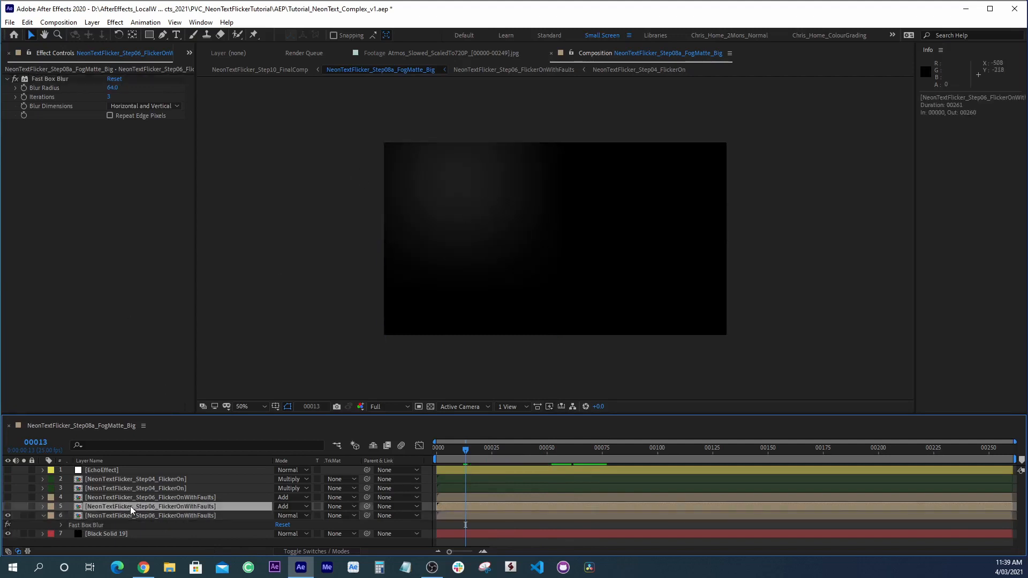
left_click(8, 506)
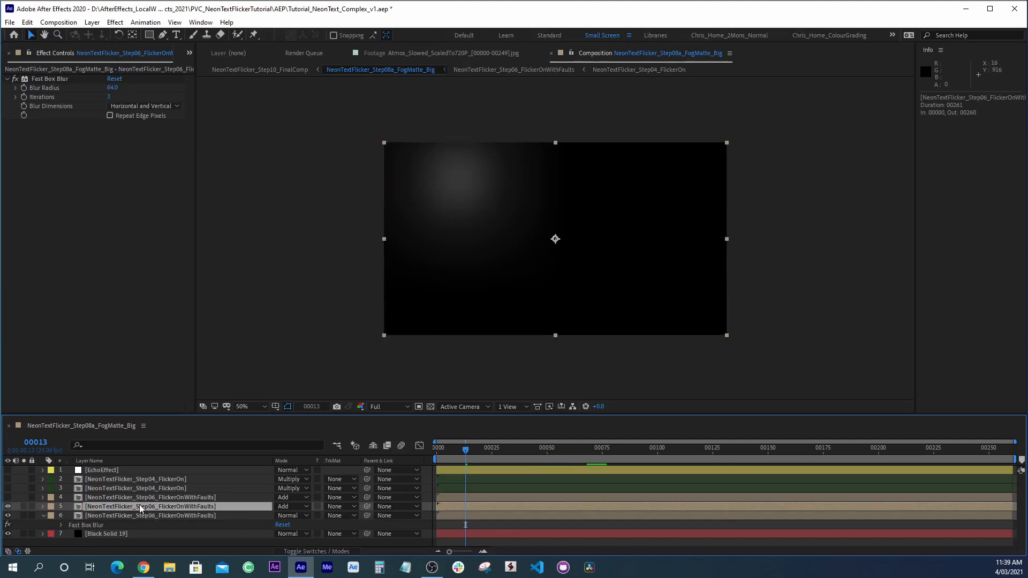
left_click(44, 516)
left_click(98, 497)
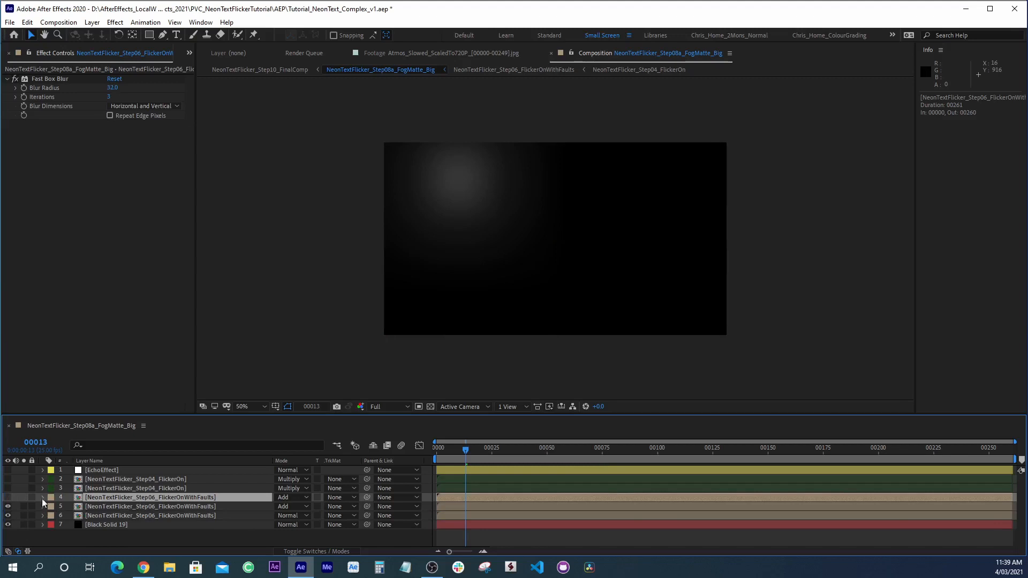
left_click(11, 498)
left_click(14, 500)
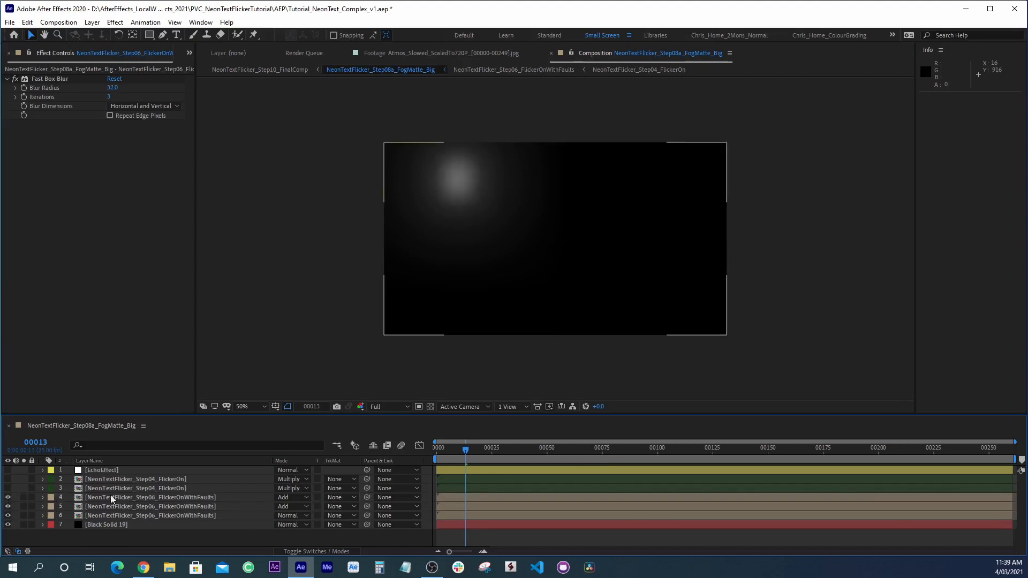
- Preview the combined blur layers from frame 24 and scrub to frame 34
left_click(114, 497)
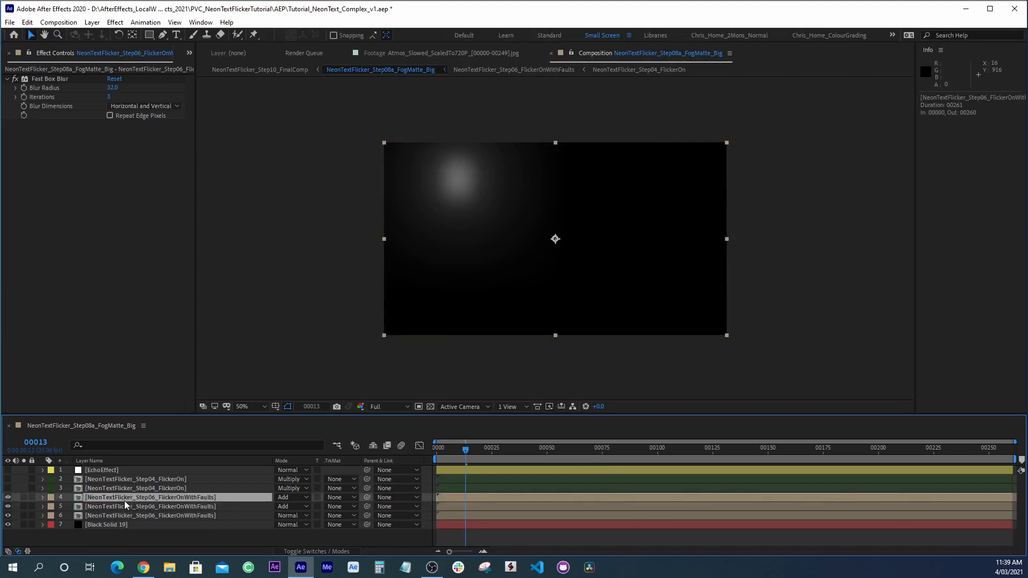
left_click_drag(467, 451, 490, 452)
key("space")
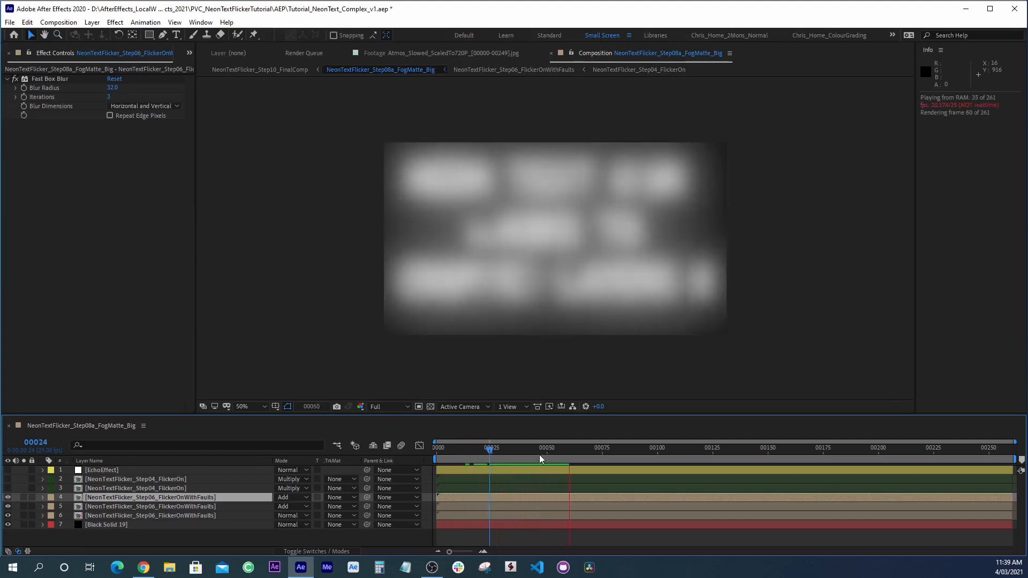
mouse_move(514, 451)
left_mouse_down()
mouse_move(493, 454)
mouse_move(511, 456)
left_mouse_up()
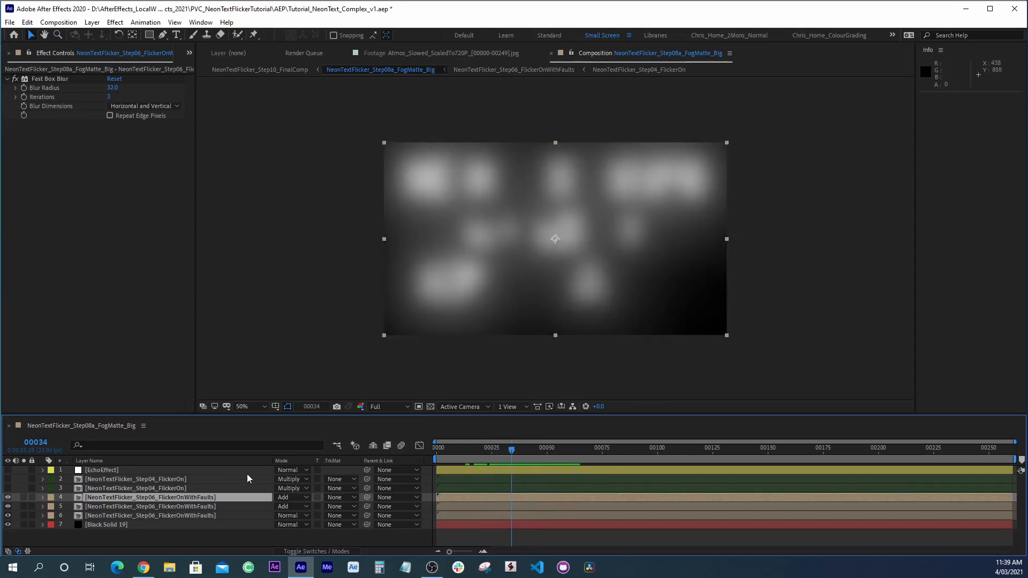
- Show the two multiplied Step04_FlickerOn layers 3 and 2, examining the darkened letter outlines at 200% magnification
left_click(105, 488)
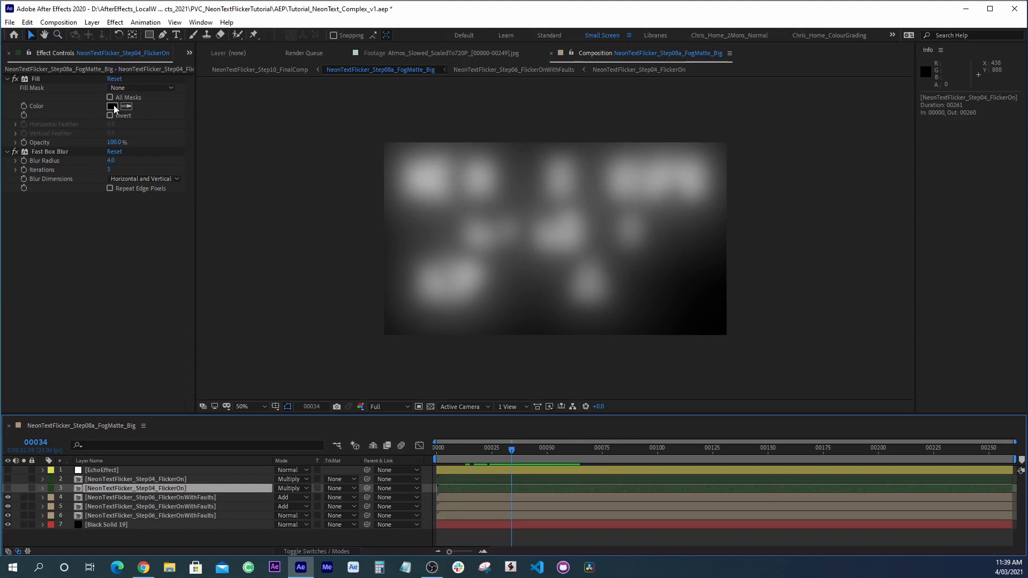
key("period")
key("period")
key("period")
left_click(7, 488)
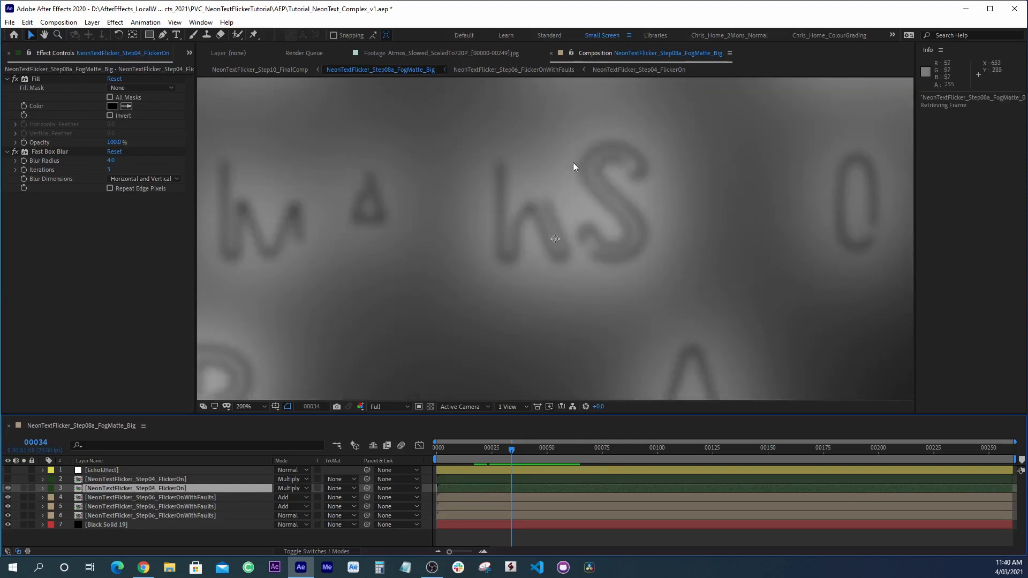
left_click(7, 480)
left_click(155, 479)
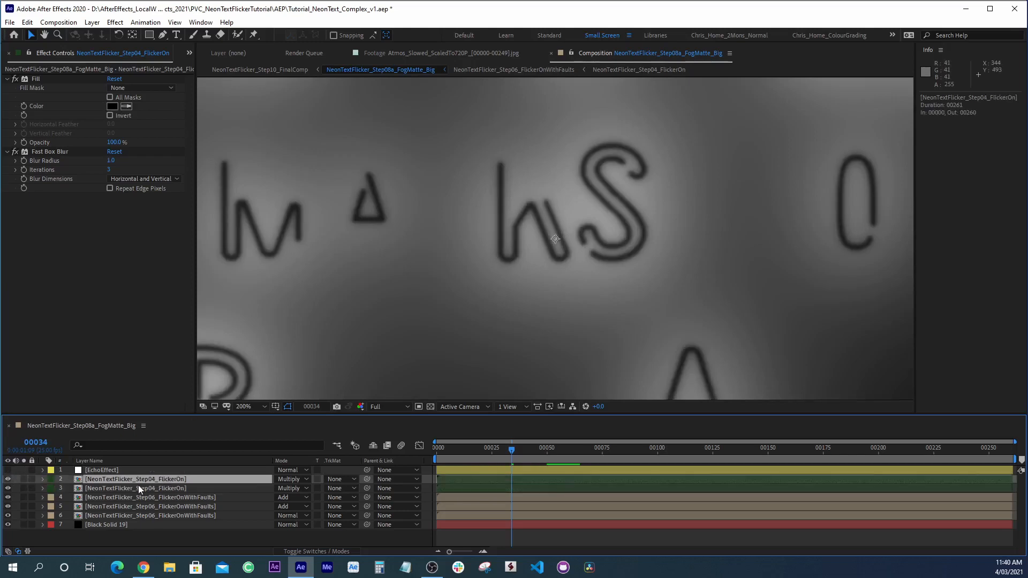
- Toggle both Step04_FlickerOn layers off and back on to compare the matte, viewing the whole frame at 50%
left_click(139, 488)
left_click(91, 480, "shift")
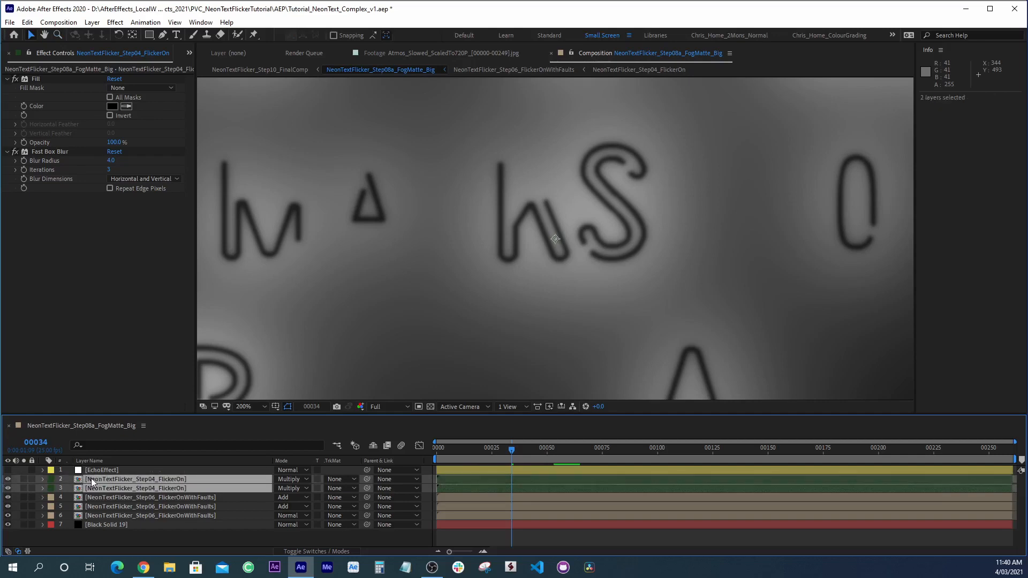
left_click(7, 488)
left_click(7, 489)
key("comma")
key("comma")
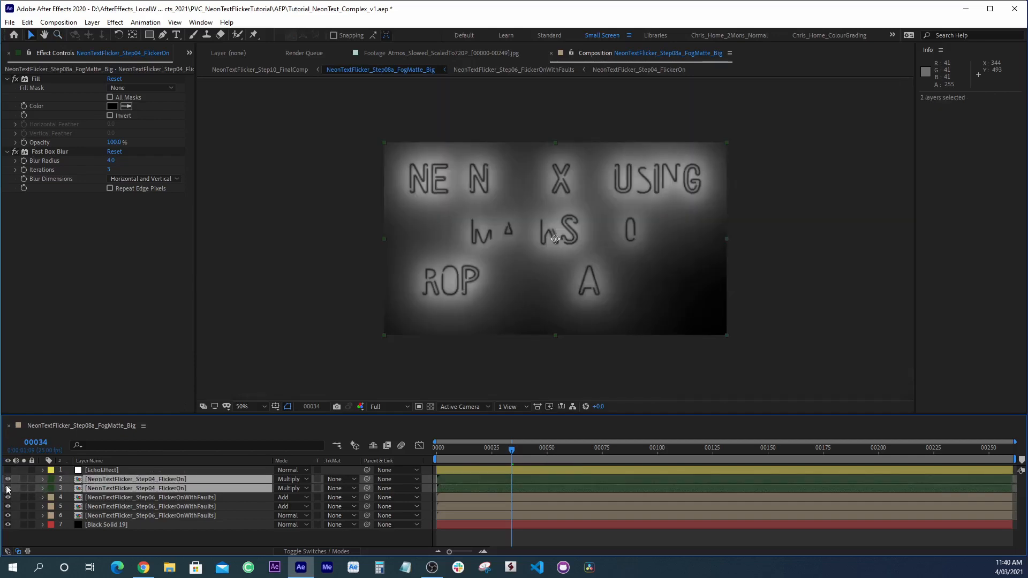
- Inspect the EchoEffect layer's Echo settings and preview the fog matte from frame 34 with that layer hidden
left_click(118, 535)
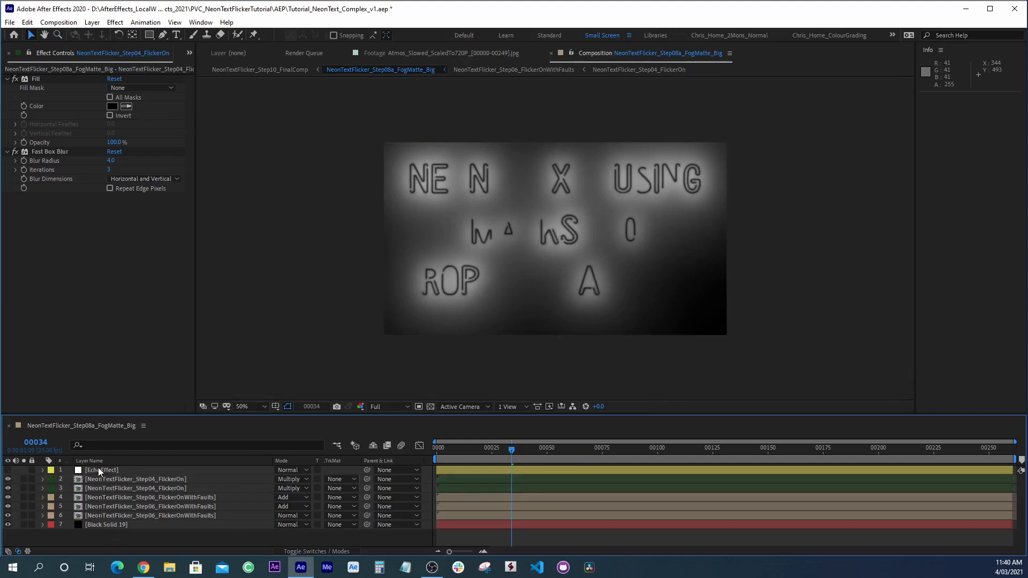
left_click(98, 470)
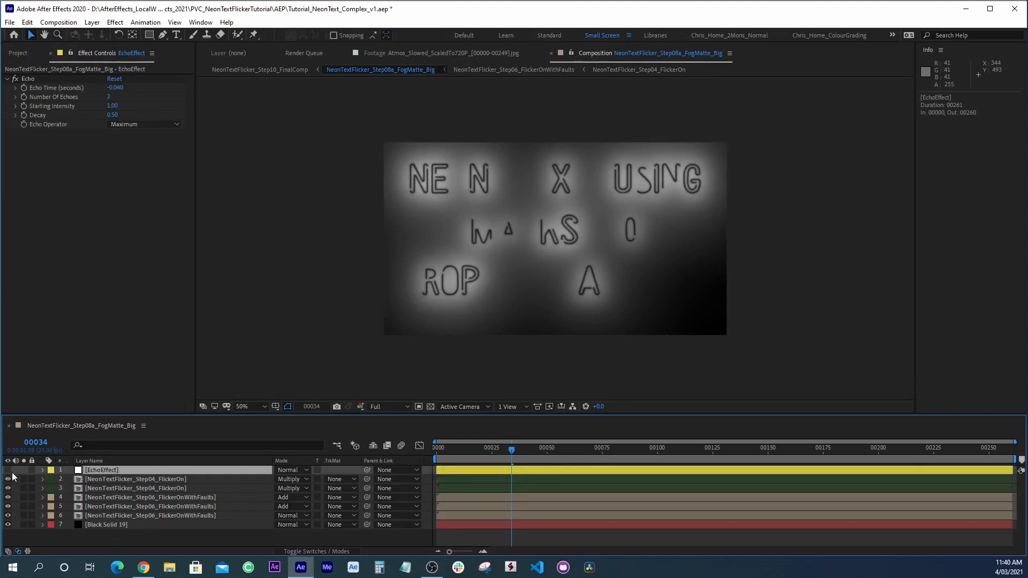
left_click(98, 536)
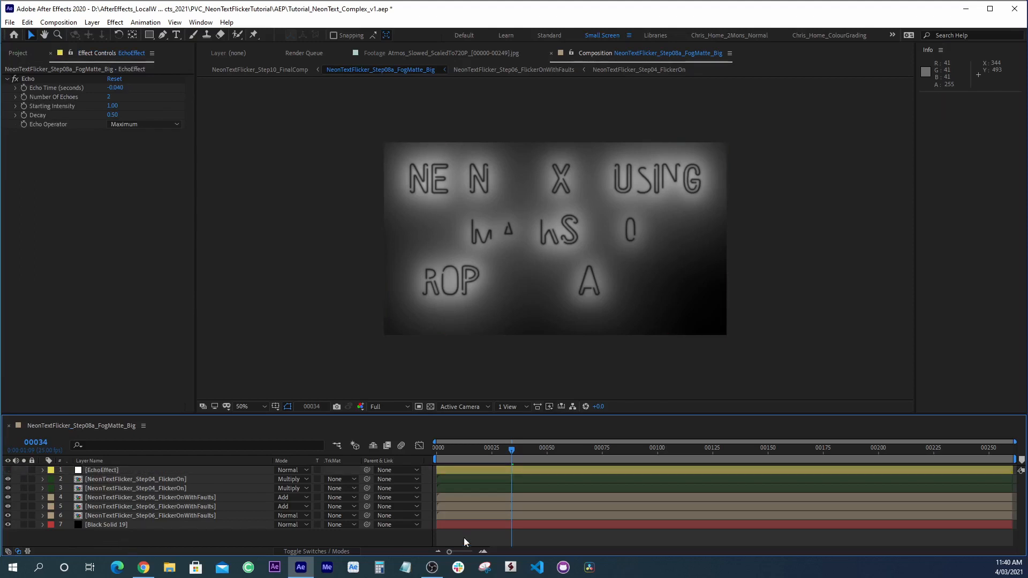
right_click(554, 535)
left_click(588, 446)
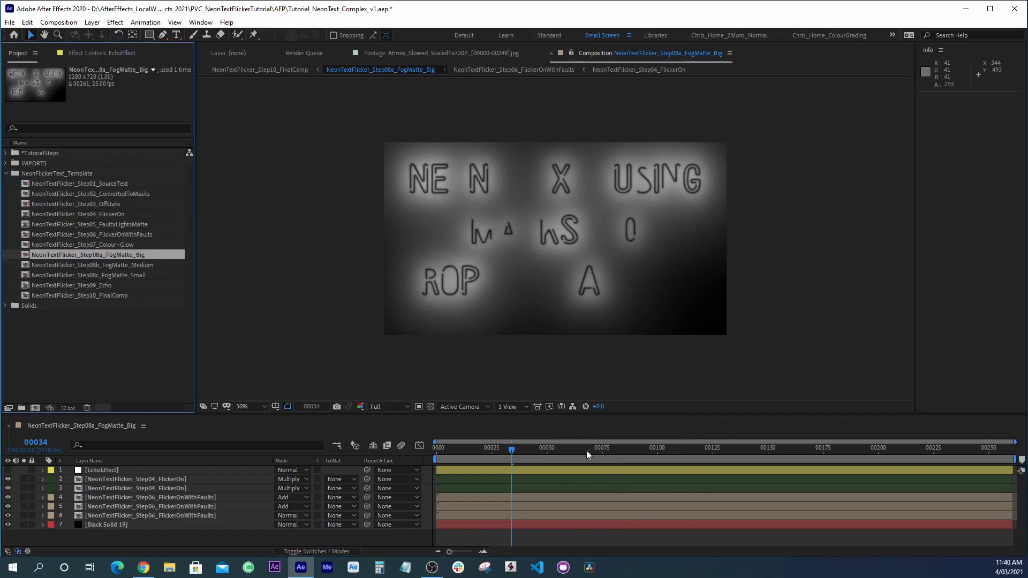
key("space")
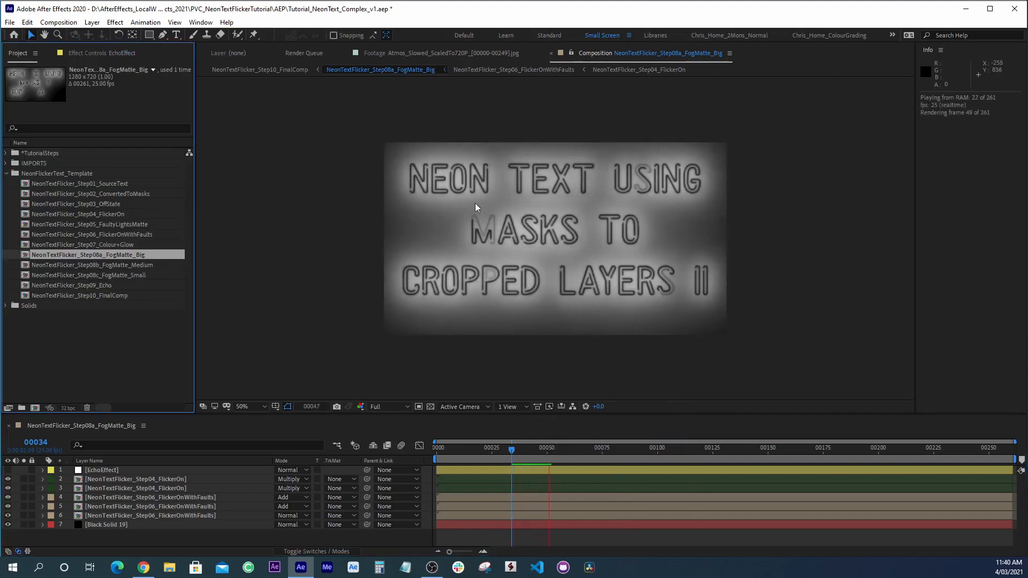
- Open the NeonTextFlicker_Step08b_FogMatte_Medium composition, inspect Fast Box Blur on both Step06_FlickerOnWithFaults layers and preview from frame 48
double_click(101, 265)
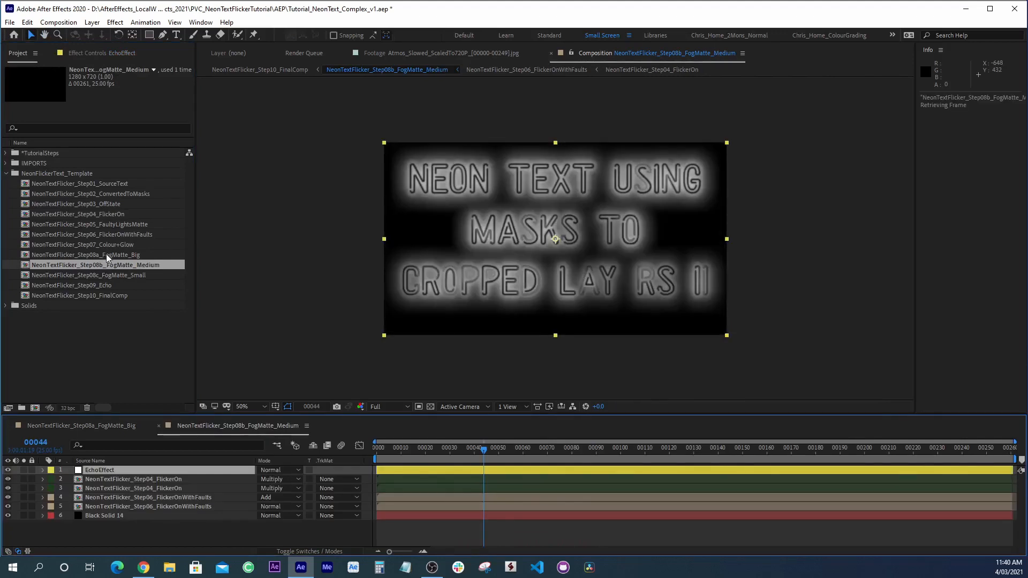
left_click(95, 488)
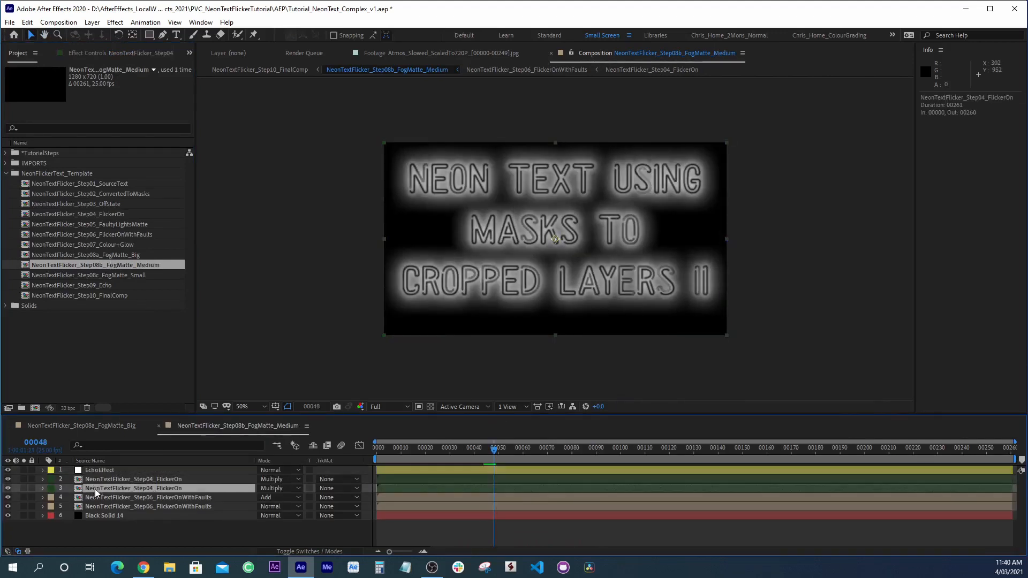
left_click(101, 505)
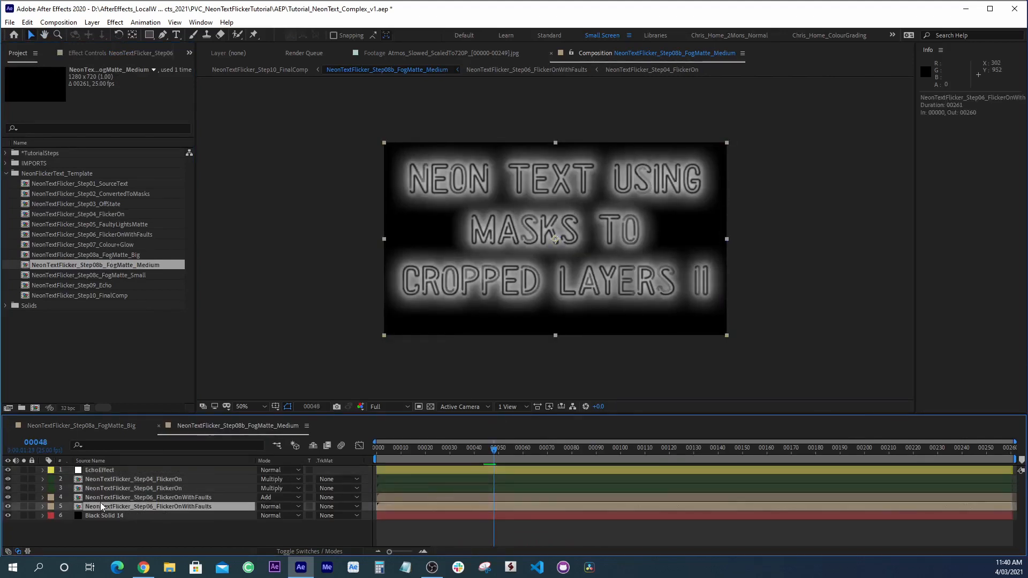
key("e")
left_click(90, 517)
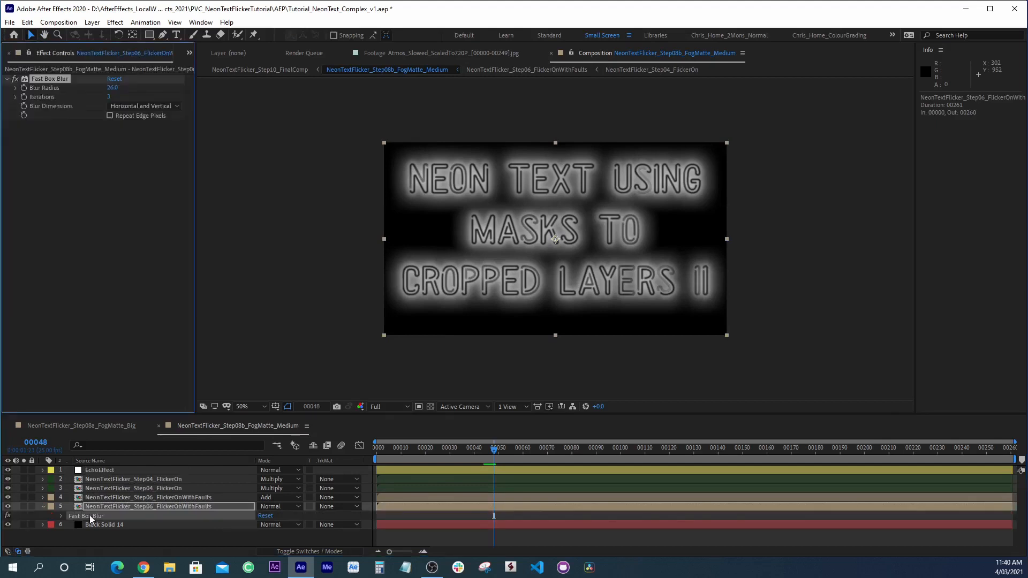
left_click(144, 497)
key("e")
left_click(88, 507)
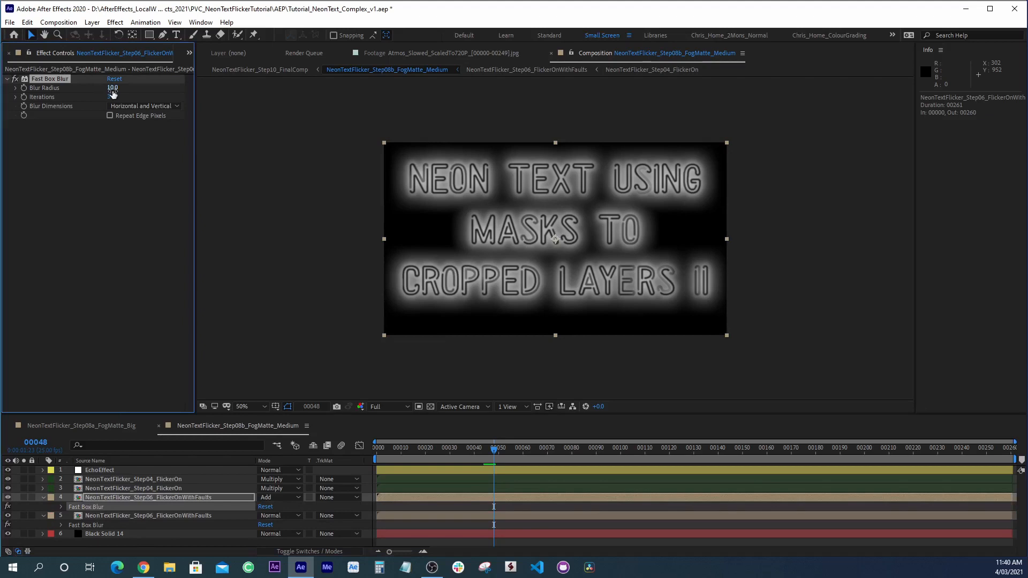
key("space")
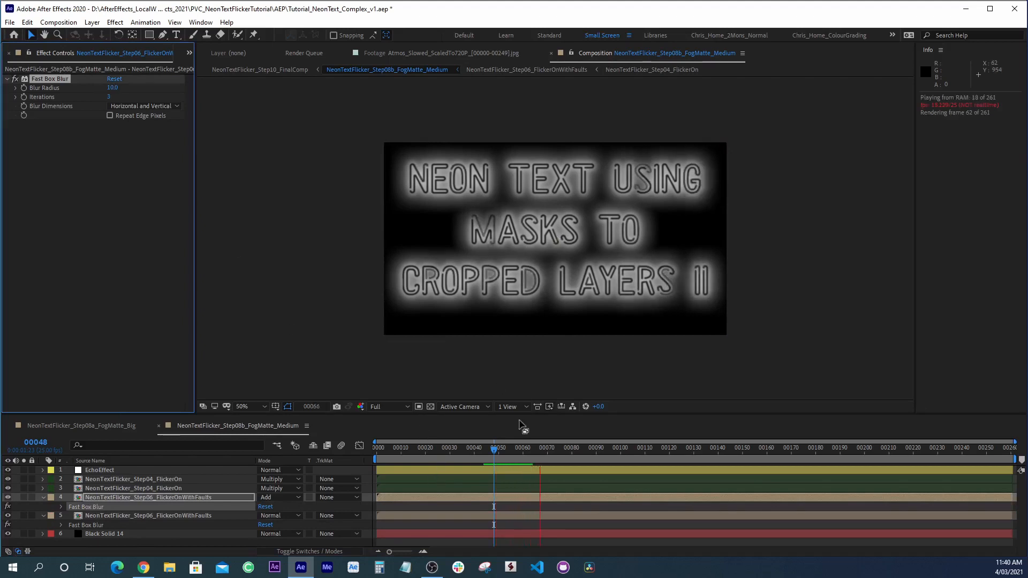
- Turn the EchoEffect layer back on in Step08a_FogMatte_Big and inspect Fast Box Blur on the three Step06_FlickerOnWithFaults layers
left_click(120, 427)
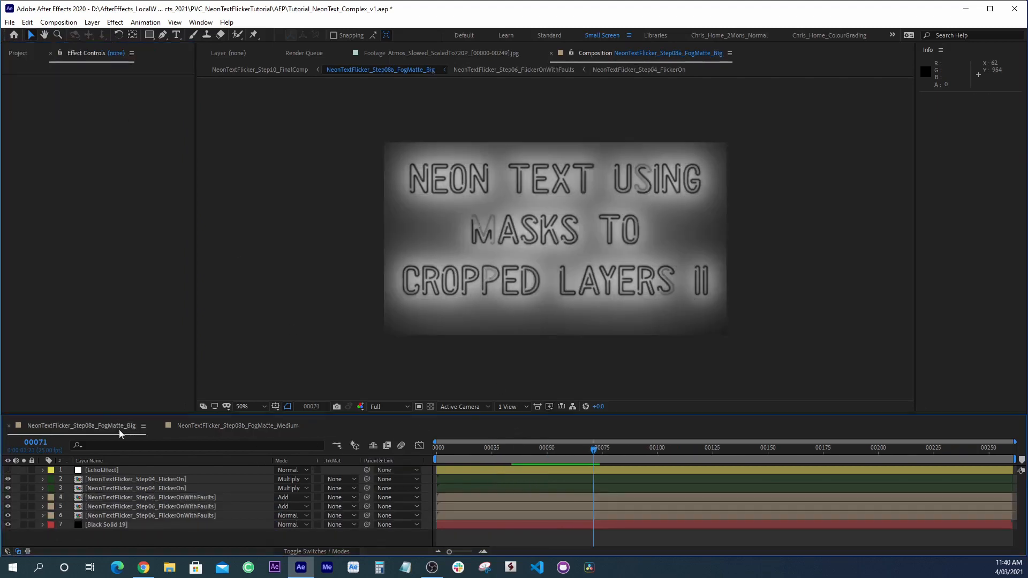
left_click(108, 470)
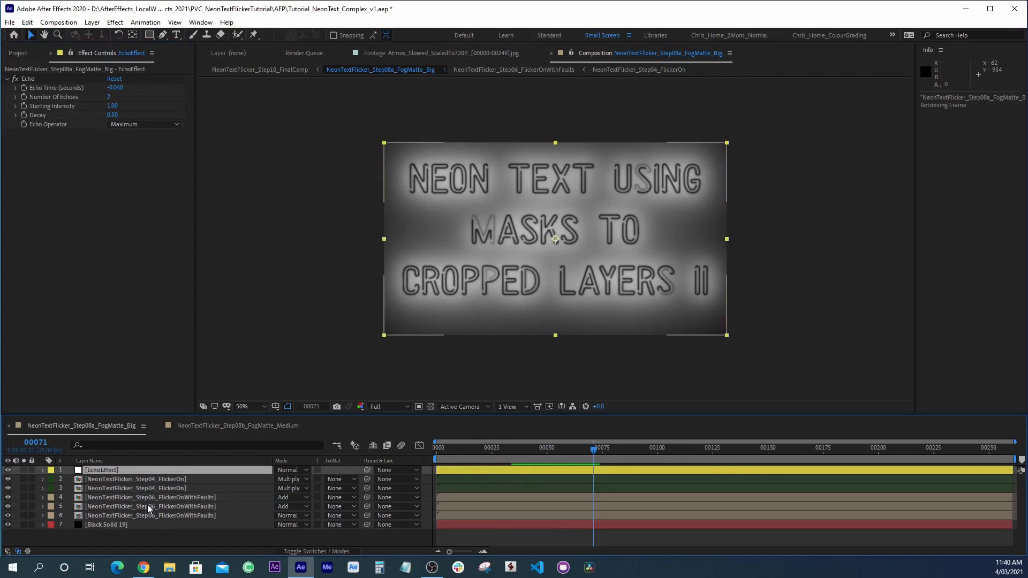
left_click(171, 513)
left_click(173, 505)
left_click(174, 497)
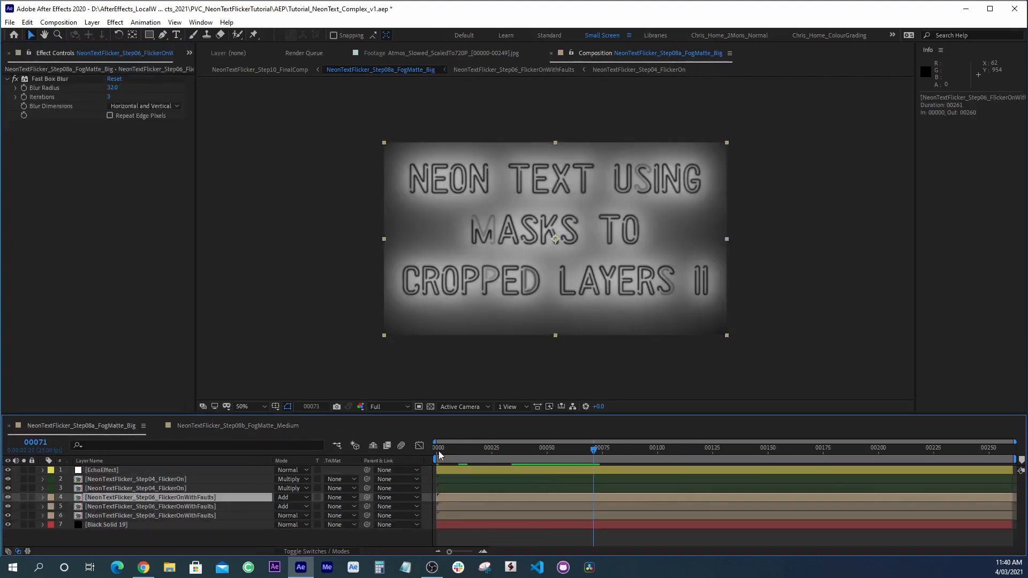
- Compare the glow spread of the big and medium fog mattes at frame 12, switching between both compositions
left_click(461, 454)
left_click_drag(460, 455, 464, 455)
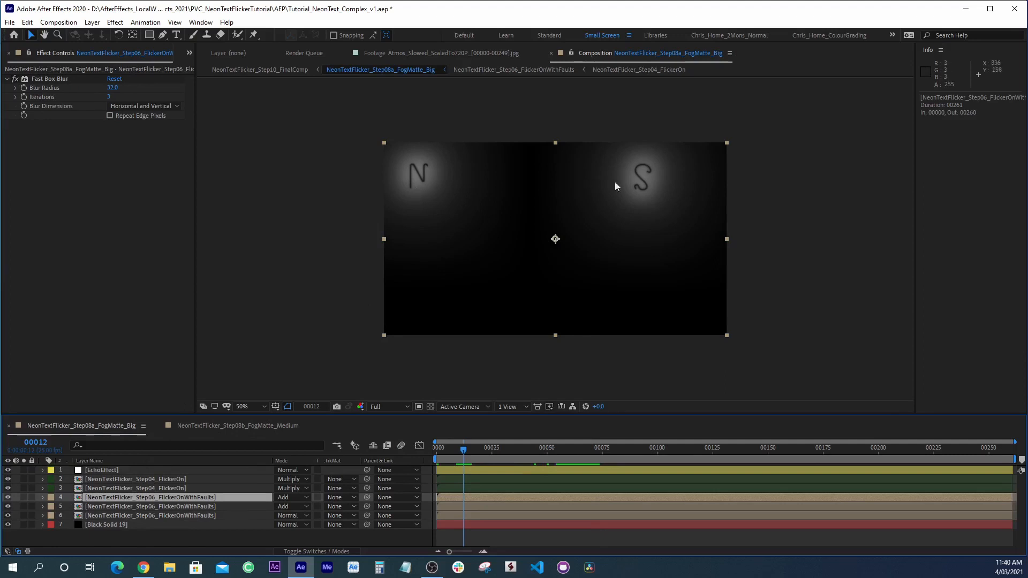
left_click(234, 425)
left_click(407, 452)
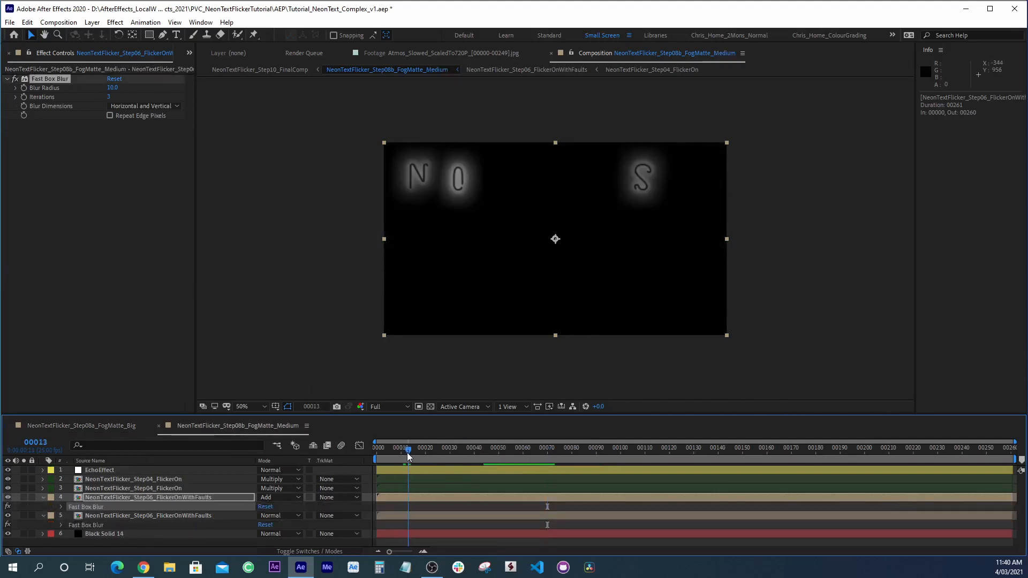
left_click_drag(407, 453, 406, 452)
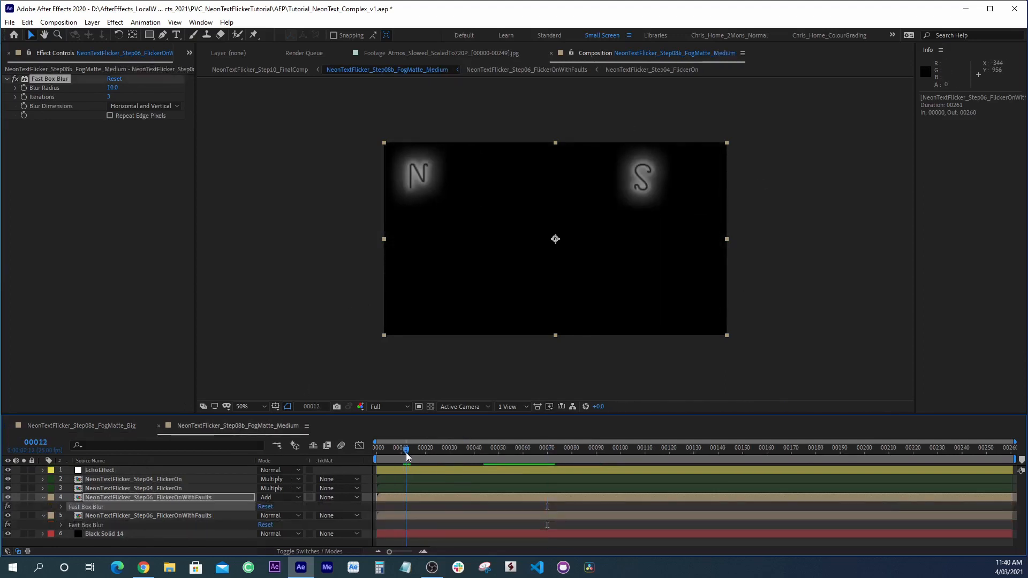
left_click(125, 424)
left_click(206, 429)
left_click(127, 425)
left_click(197, 433)
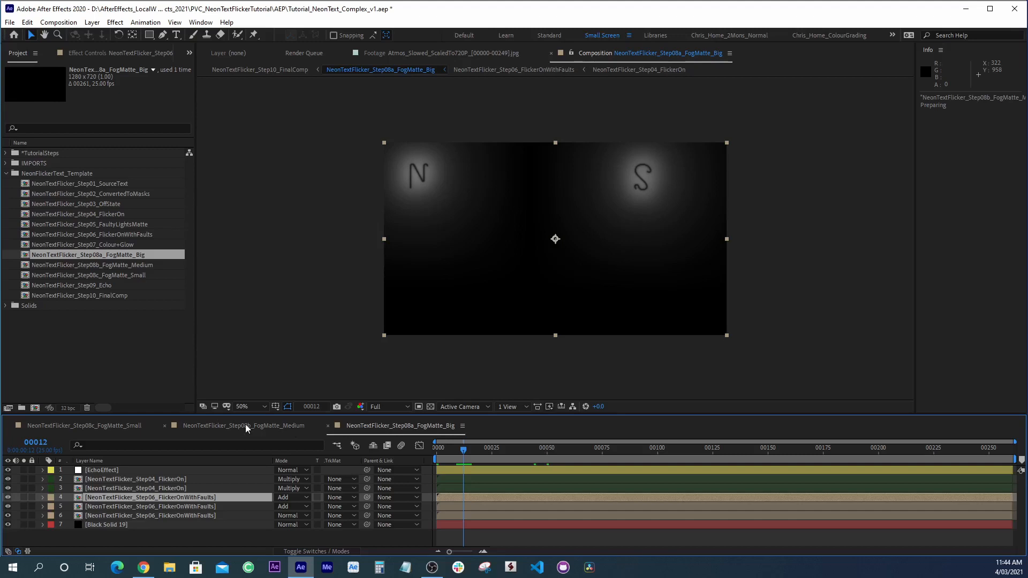
- Open the Step08c_FogMatte_Small composition, show its Step06_FlickerOnWithFaults layer and reveal that layer's effects
left_click(130, 275)
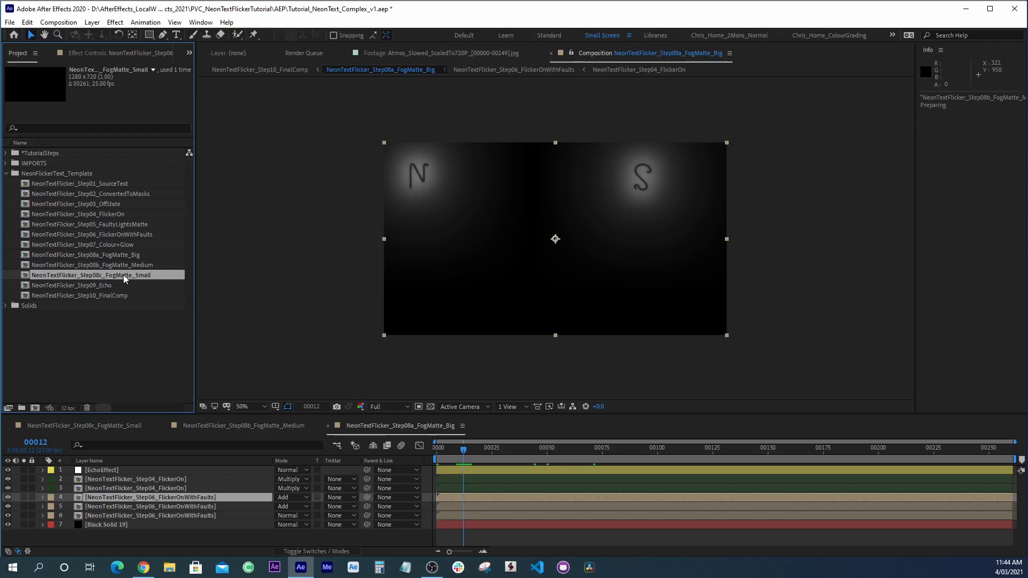
double_click(121, 274)
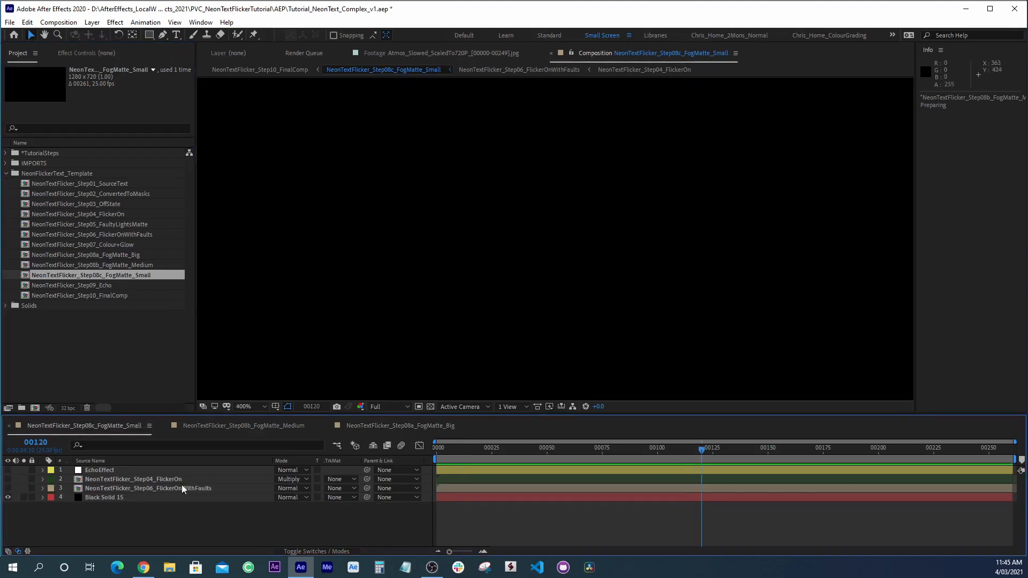
left_click(126, 488)
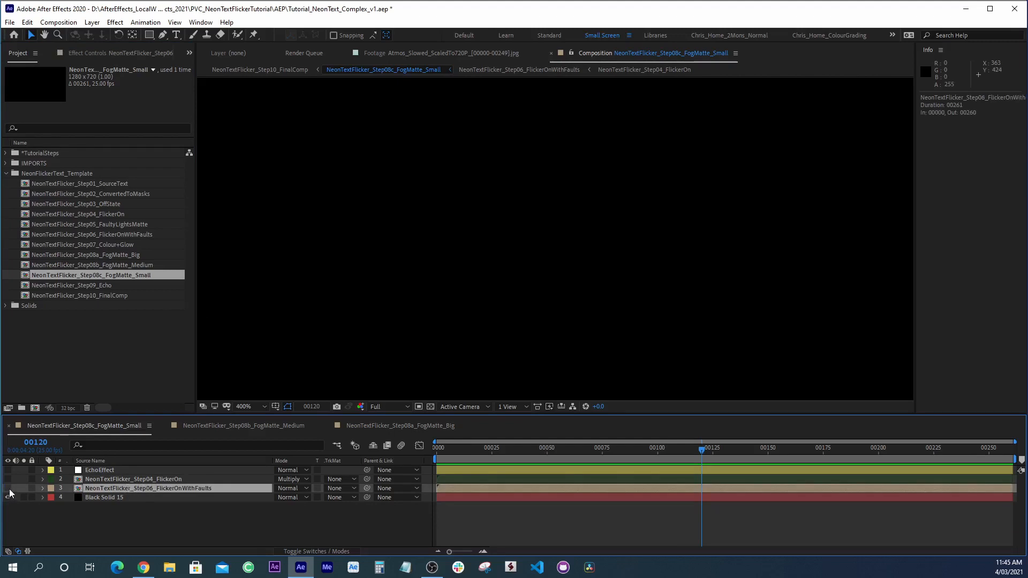
left_click(8, 488)
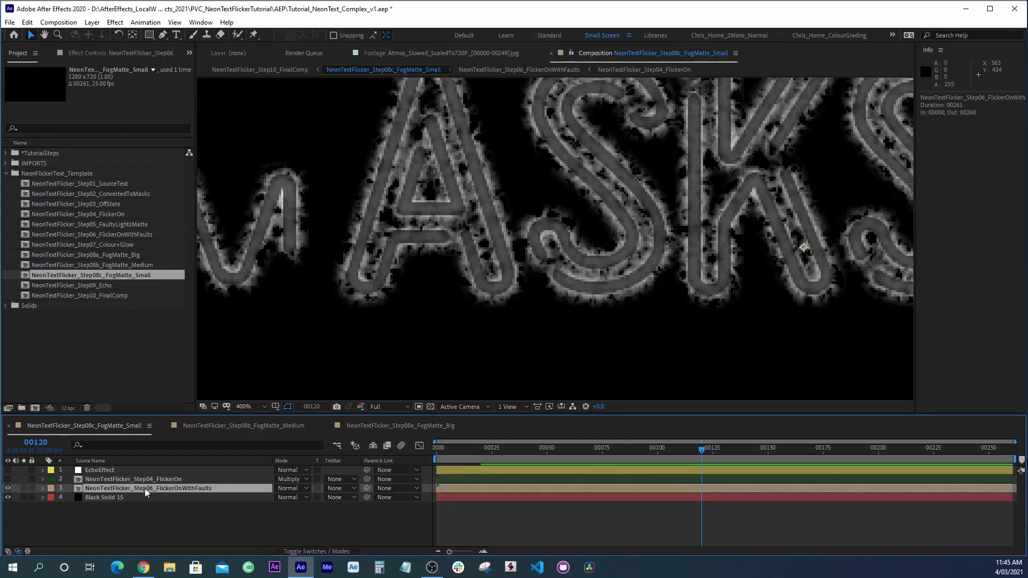
key("e")
left_click(77, 498)
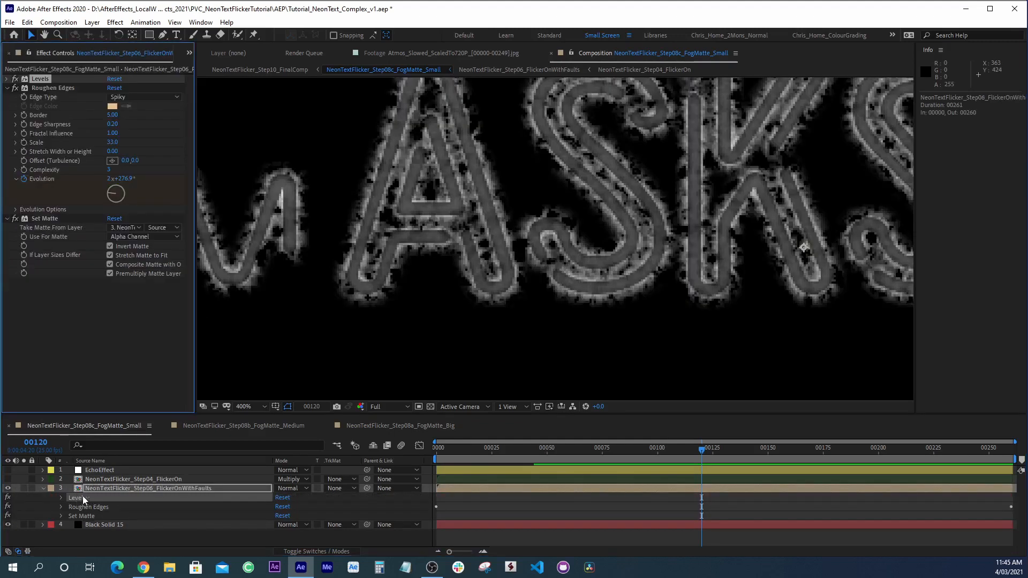
- Collapse the Step06_FlickerOnWithFaults layer's effect settings and disable Levels, Roughen Edges and Set Matte
left_click(7, 88)
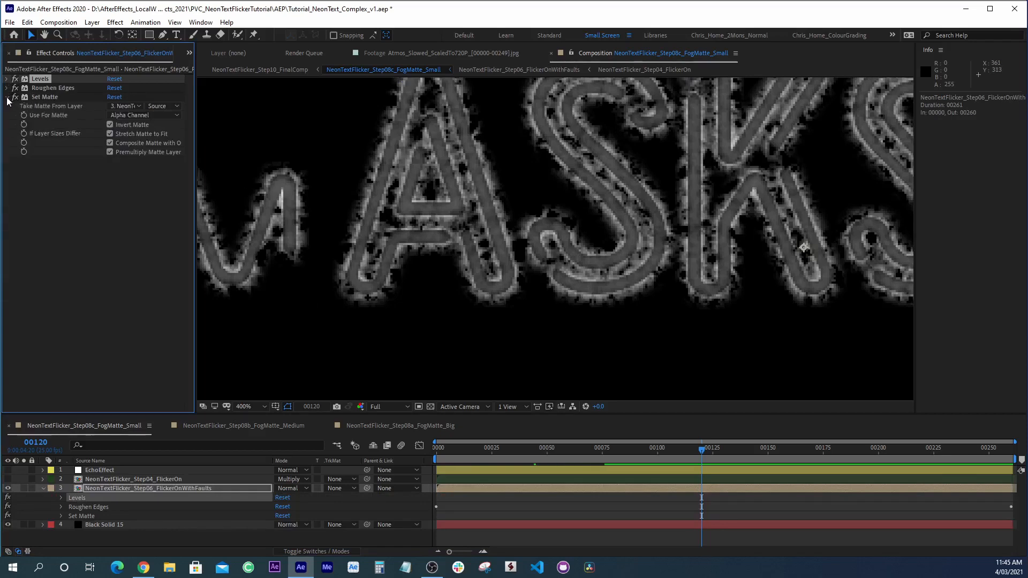
left_click(7, 97)
left_click_drag(15, 79, 15, 97)
left_click(43, 88)
left_click(42, 80)
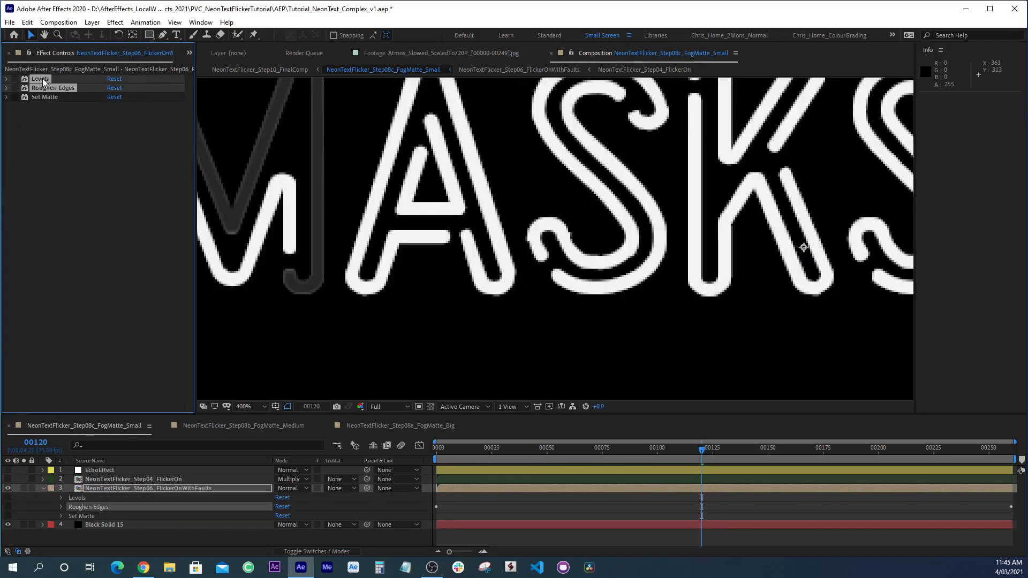
left_click(14, 79)
left_click(14, 80)
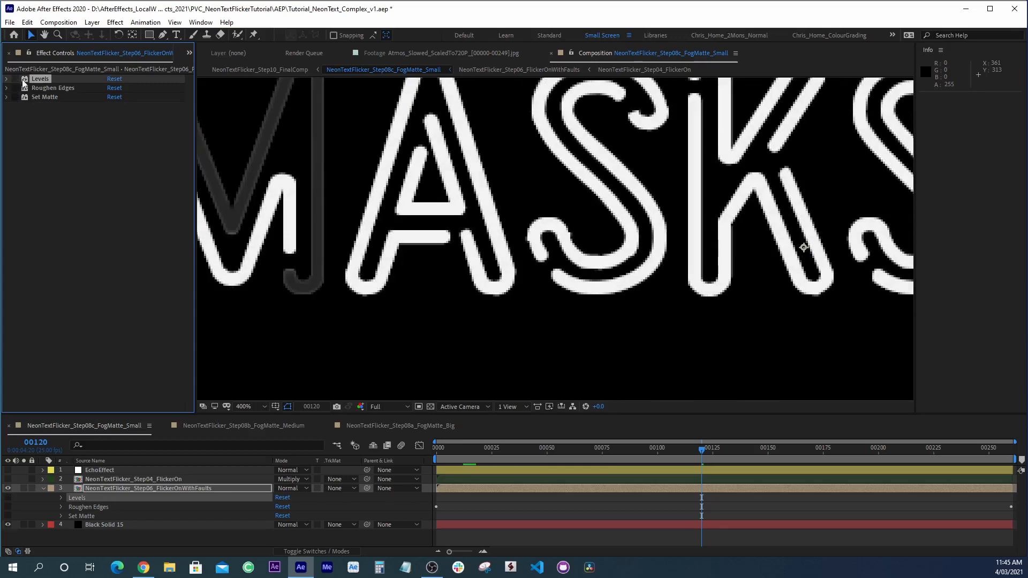
- Bring the faulty letter M into view and re-enable Levels to remove its dim segments
key("h")
left_click_drag(379, 157, 582, 232)
key("v")
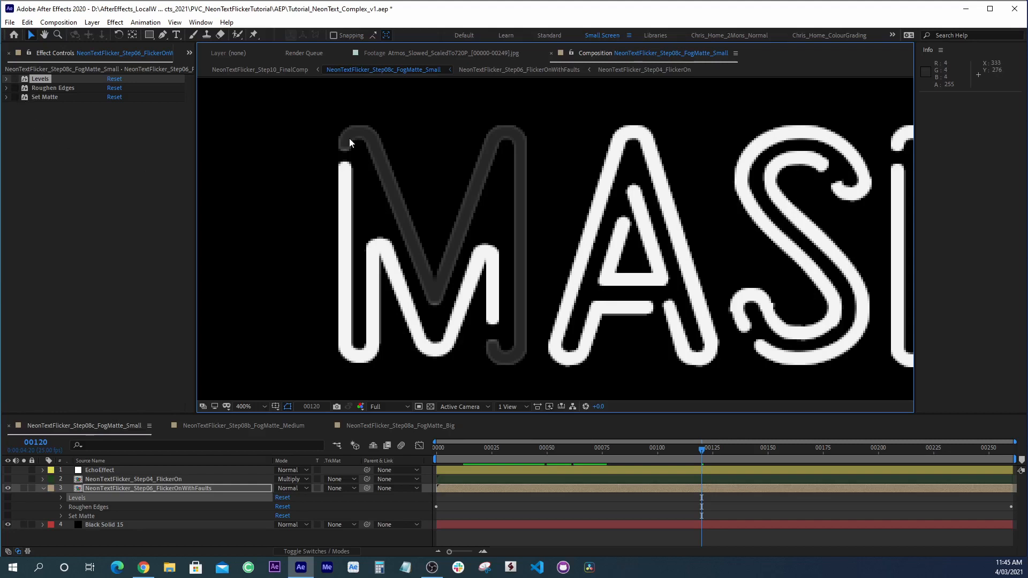
left_click(15, 79)
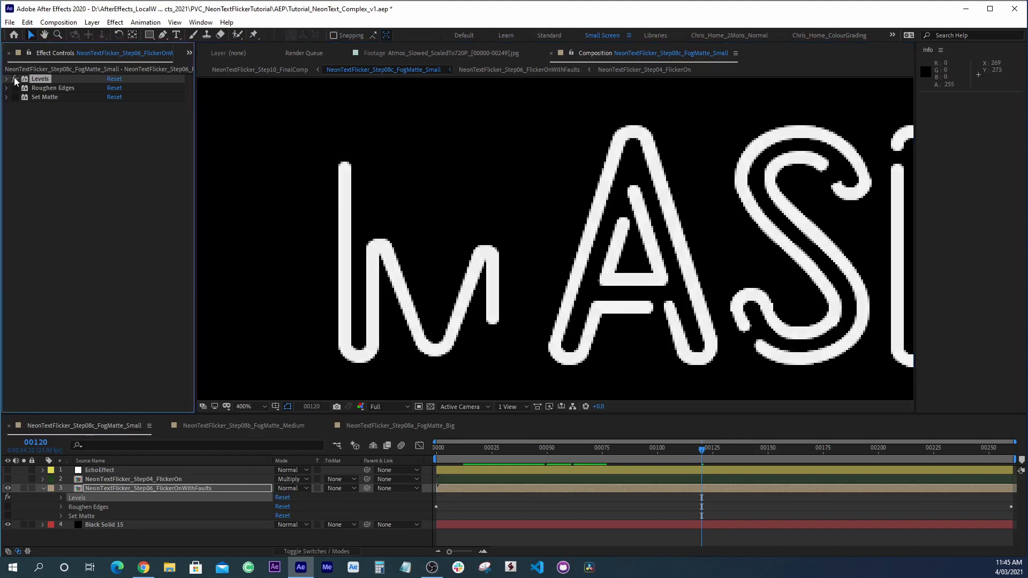
- Re-enable Roughen Edges, expand its settings and preview the animated spiky edges, including from frame 49
left_click(49, 88)
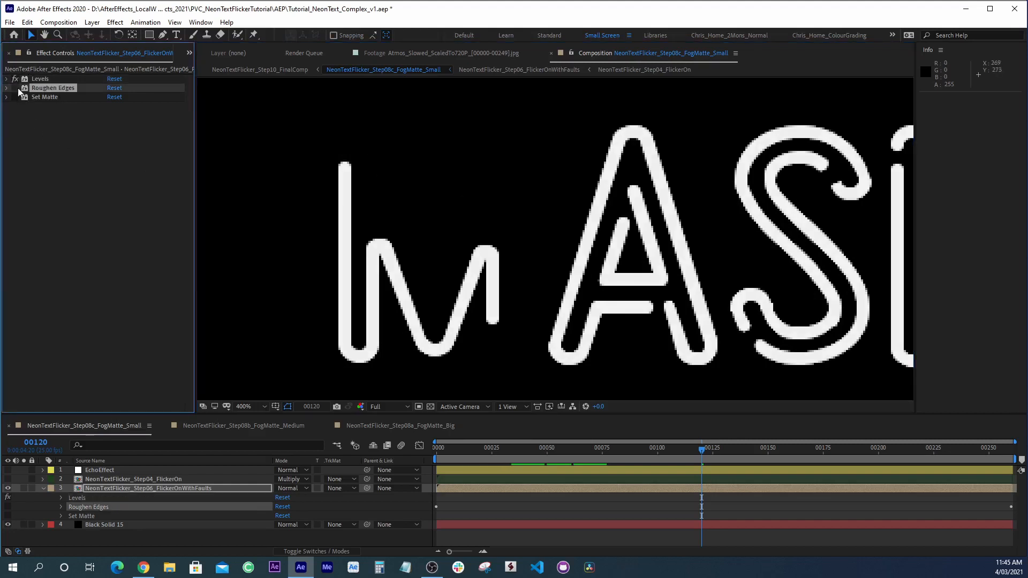
left_click(14, 89)
left_click(7, 88)
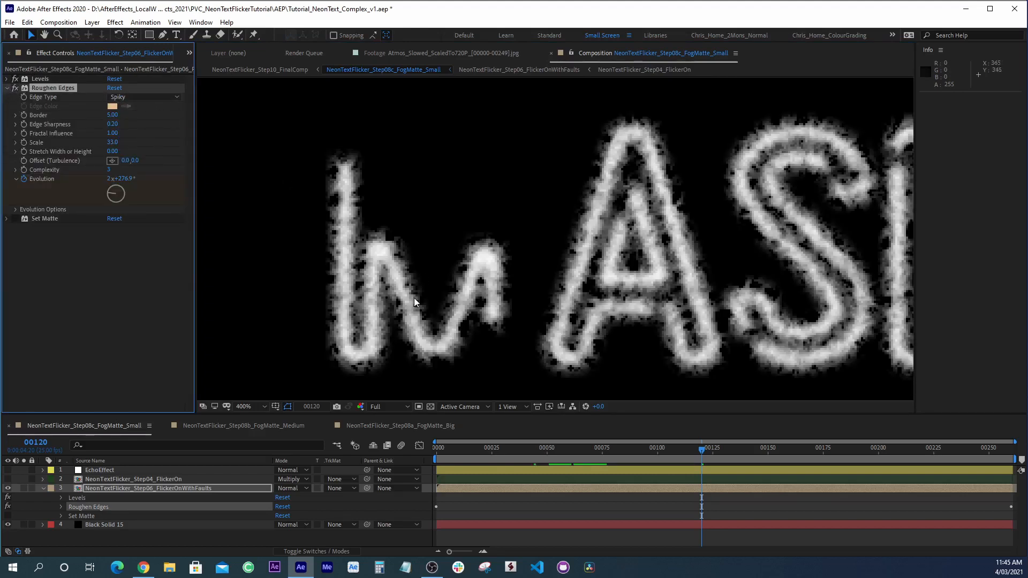
key("space")
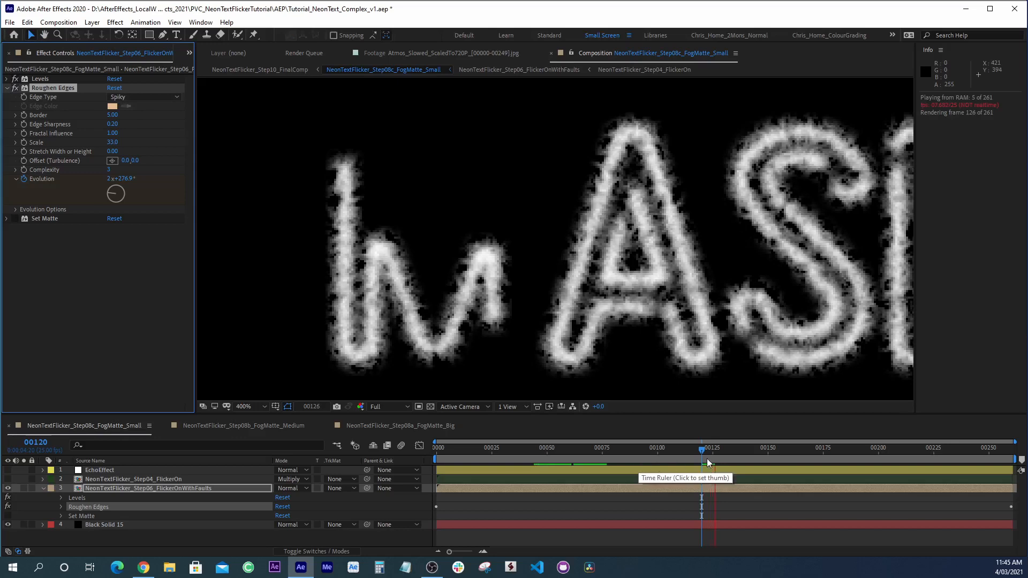
mouse_move(716, 456)
left_mouse_down()
mouse_move(698, 452)
mouse_move(713, 454)
left_mouse_up()
mouse_move(544, 447)
left_mouse_down()
mouse_move(555, 451)
mouse_move(546, 450)
left_mouse_up()
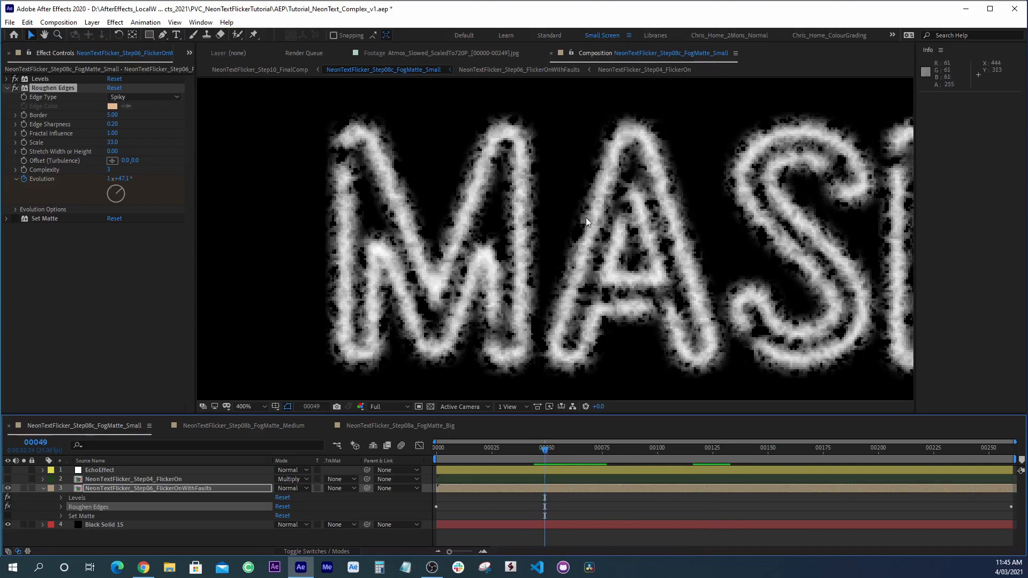
key("space")
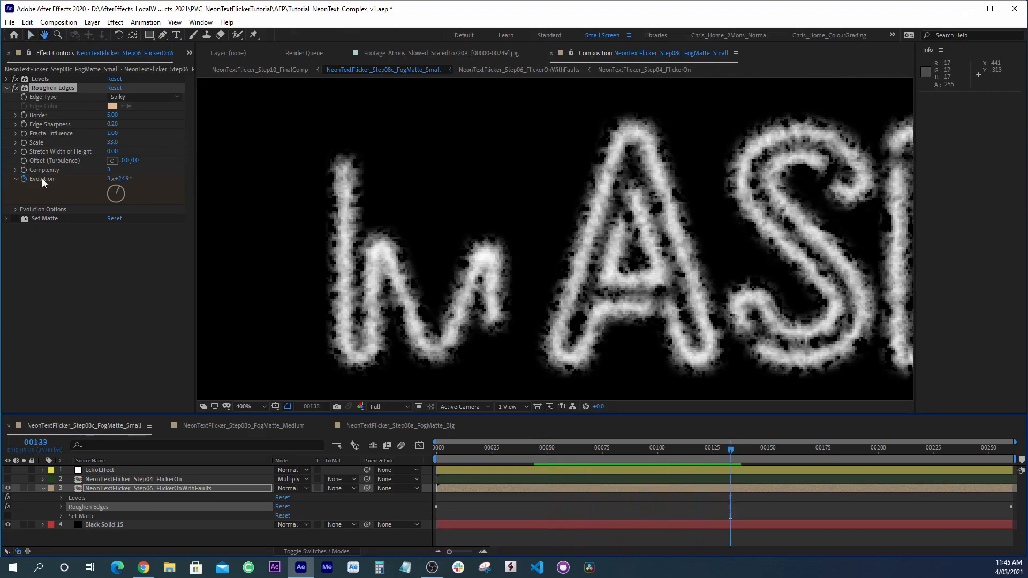
key("space")
- Re-enable Set Matte, inspect its inverted alpha matte settings and toggle the effect off and on to compare the letter interiors
left_click(50, 216)
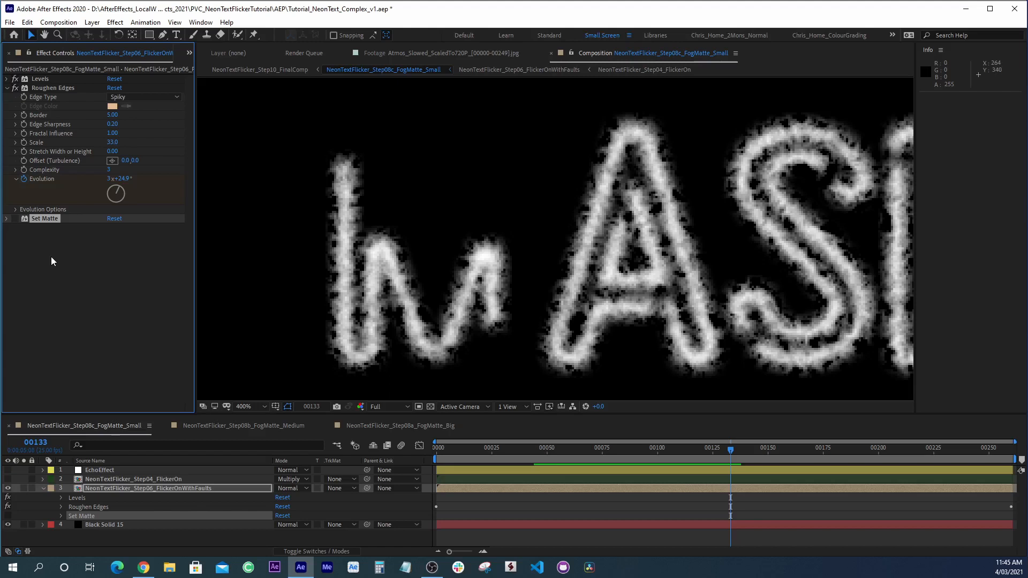
left_click(14, 218)
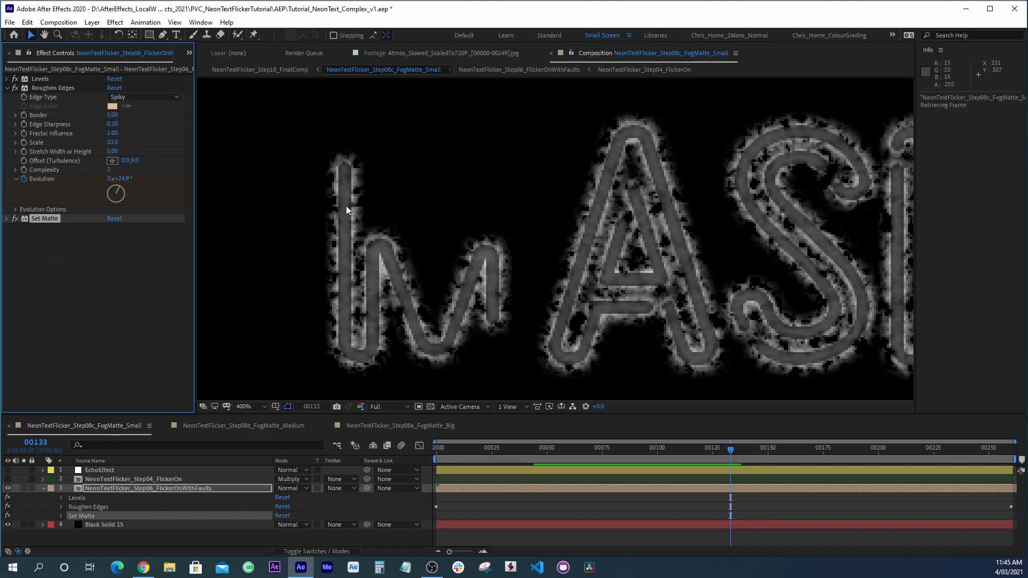
left_click(7, 219)
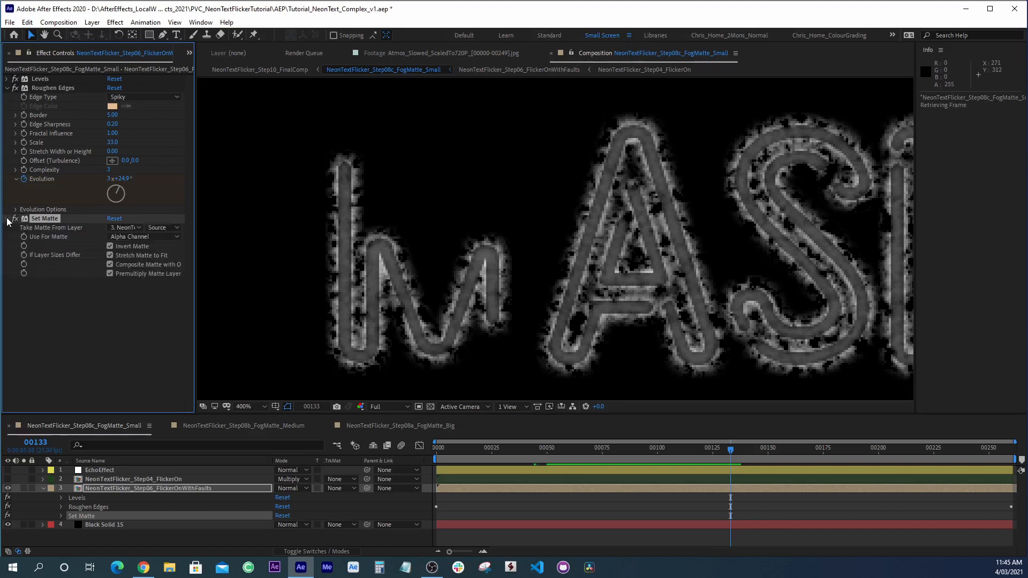
left_click(8, 219)
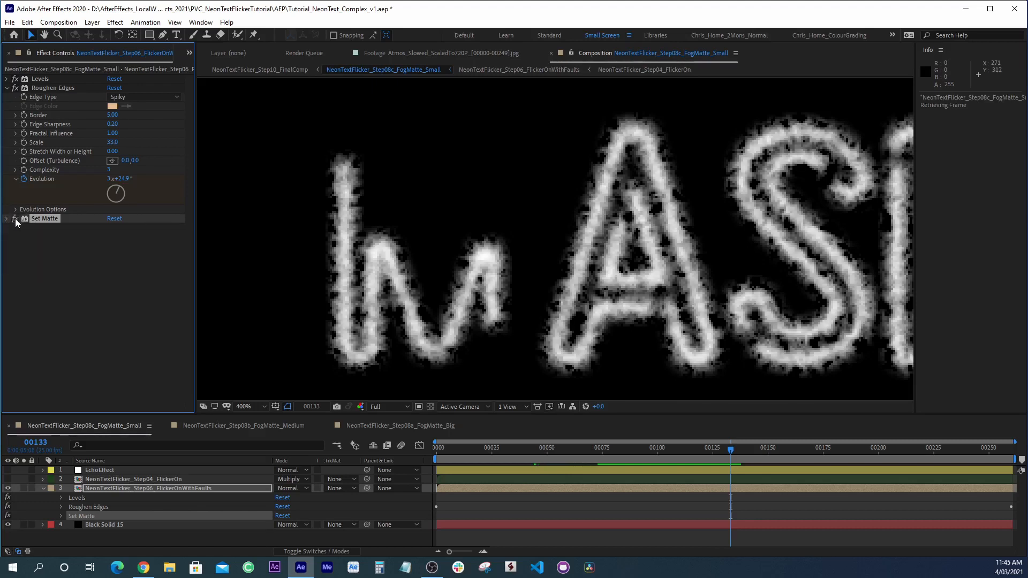
left_click(15, 218)
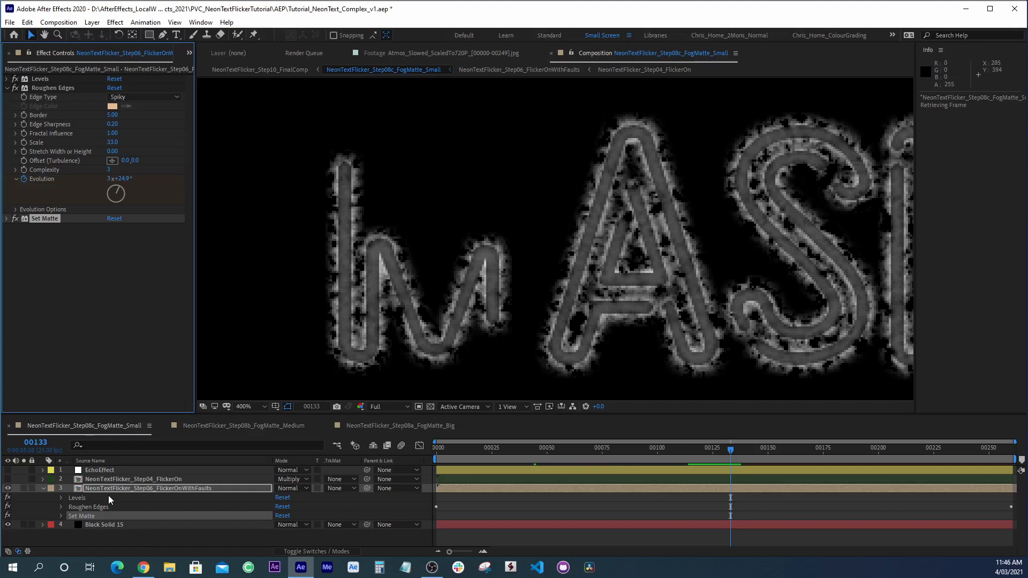
- Inspect the Fill and Fast Box Blur settings on the Step04_FlickerOn layers in the small and medium fog matte compositions
left_click(94, 480)
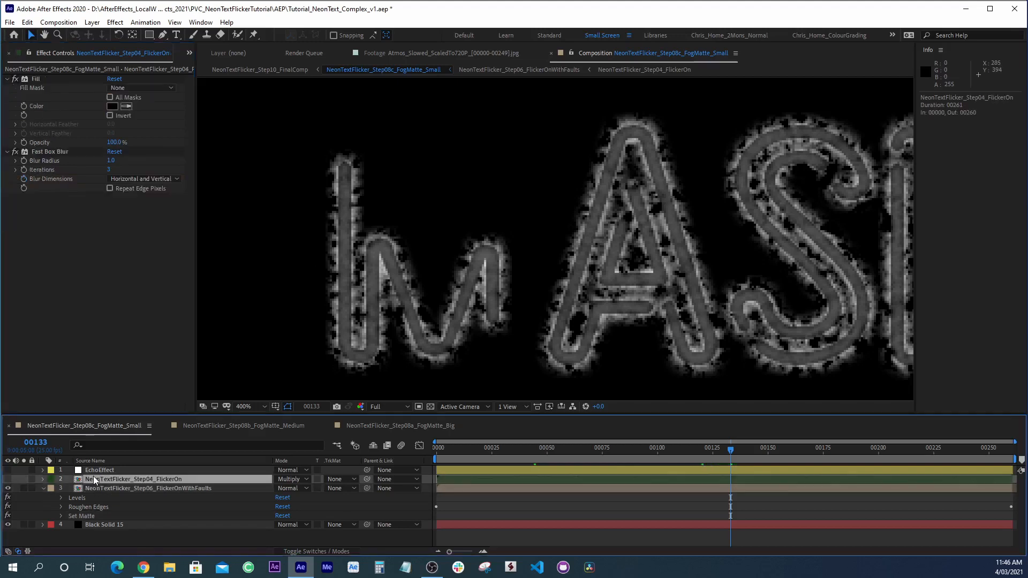
left_click(284, 427)
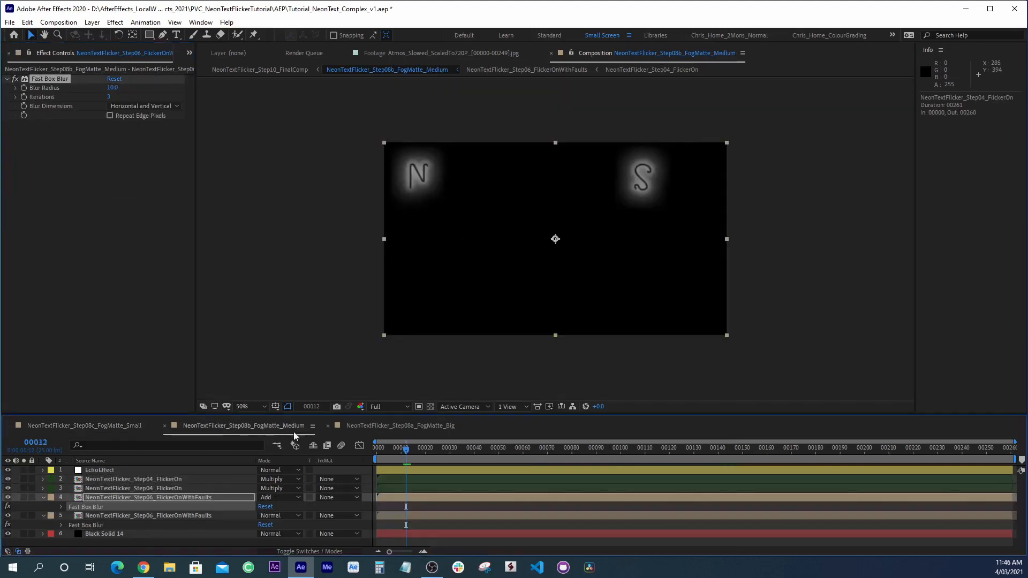
left_click(147, 488)
left_click(147, 479)
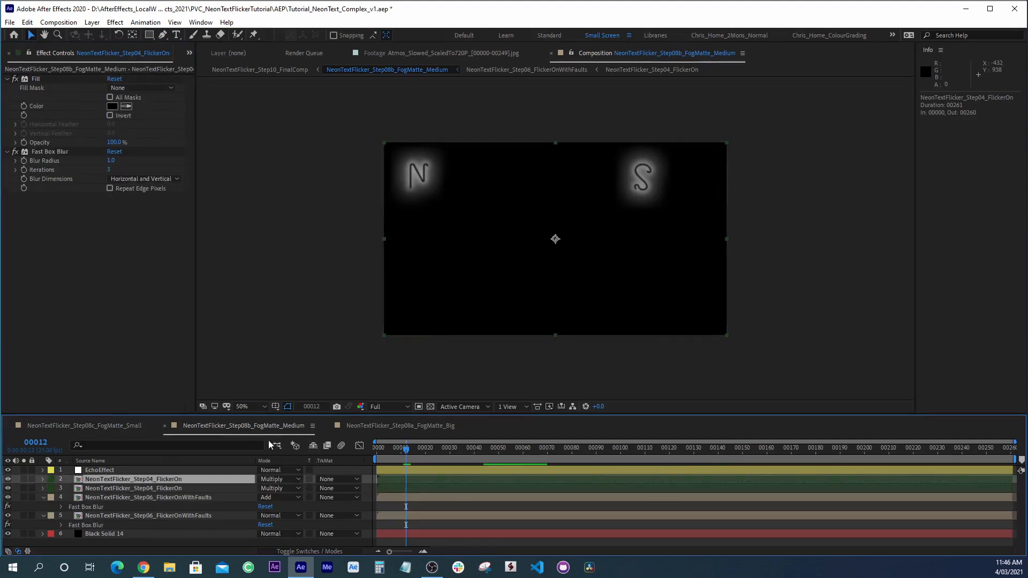
- In the small fog matte composition, collapse the FlickerOnWithFaults layer and make the Step04_FlickerOn and EchoEffect layers visible
left_click(124, 426)
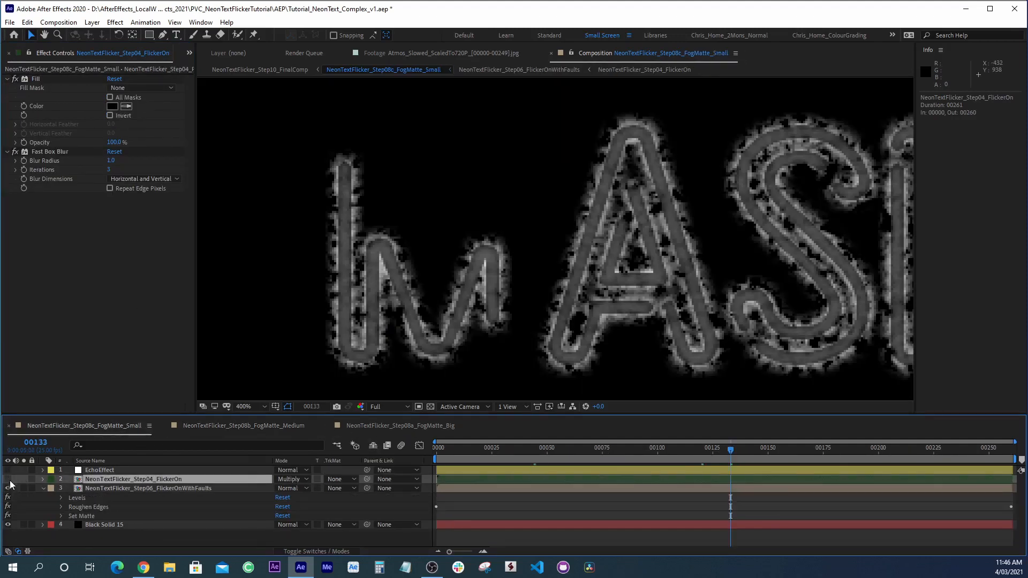
left_click(43, 488)
left_click(17, 469)
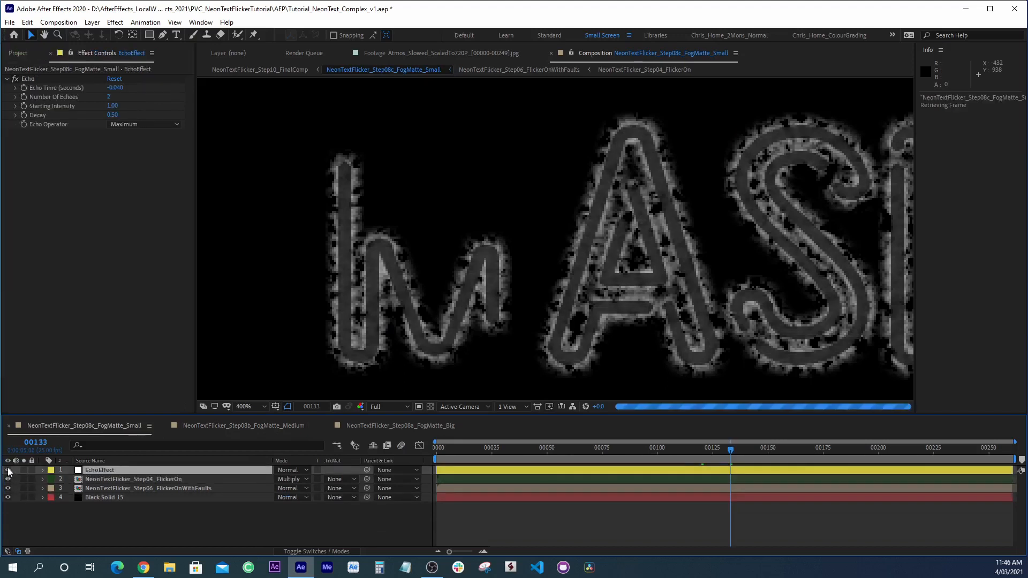
left_click(8, 470)
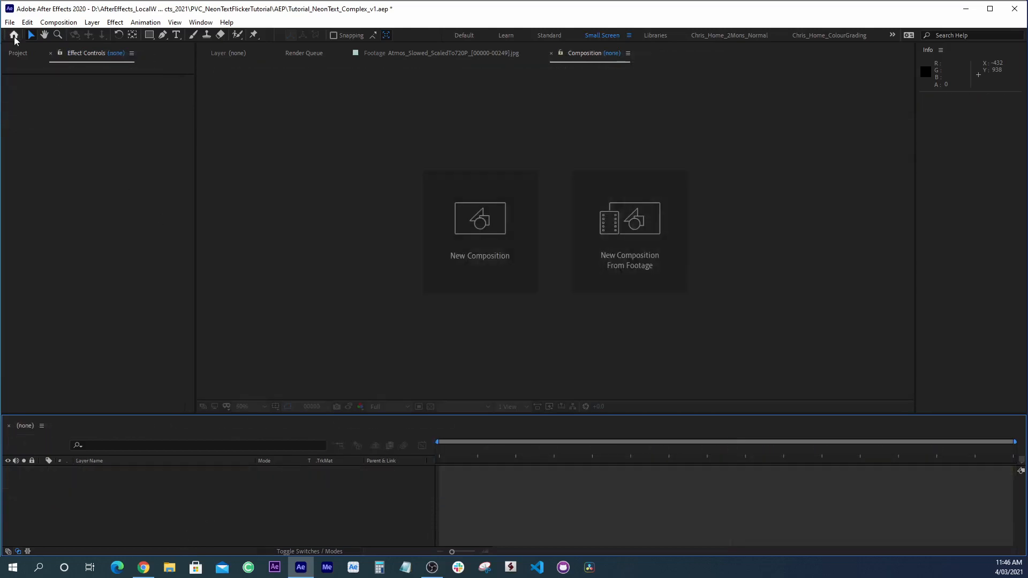
- Check the duration in the composition settings of NeonTextFlicker_Step10_FinalComp and leave them unchanged
left_click(17, 56)
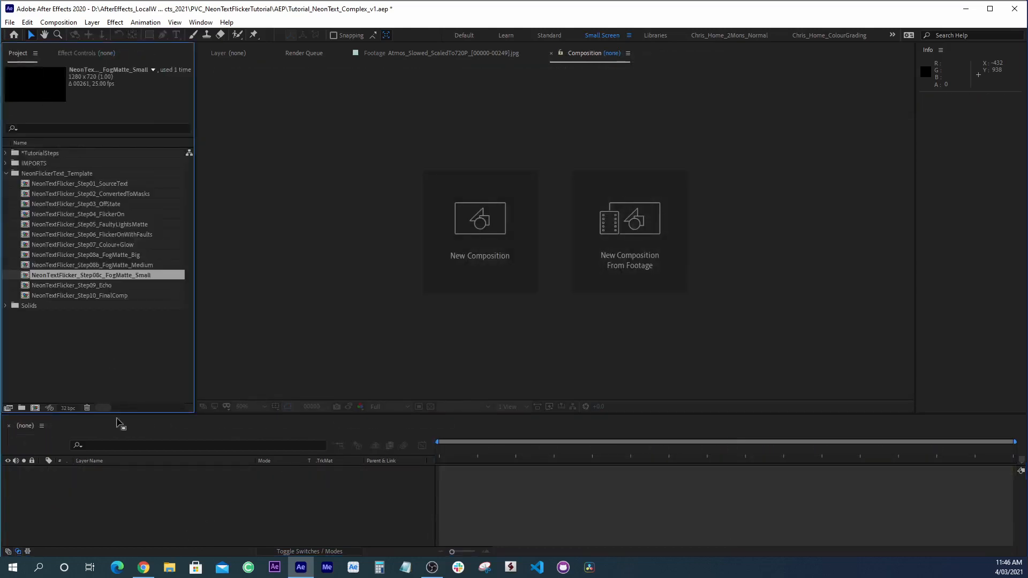
left_click(73, 370)
left_click(88, 296)
key("ctrl+k")
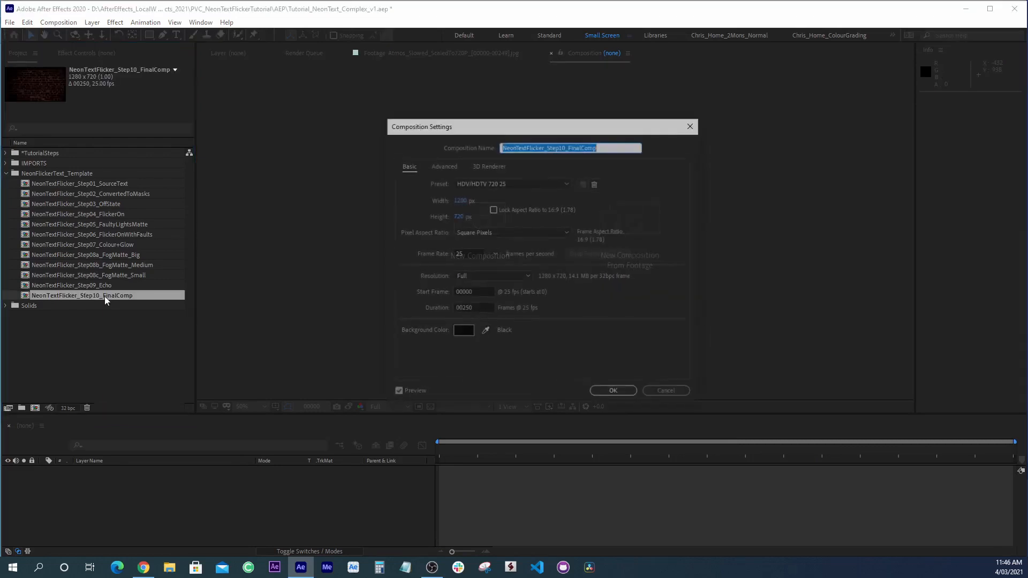
left_click_drag(474, 128, 433, 128)
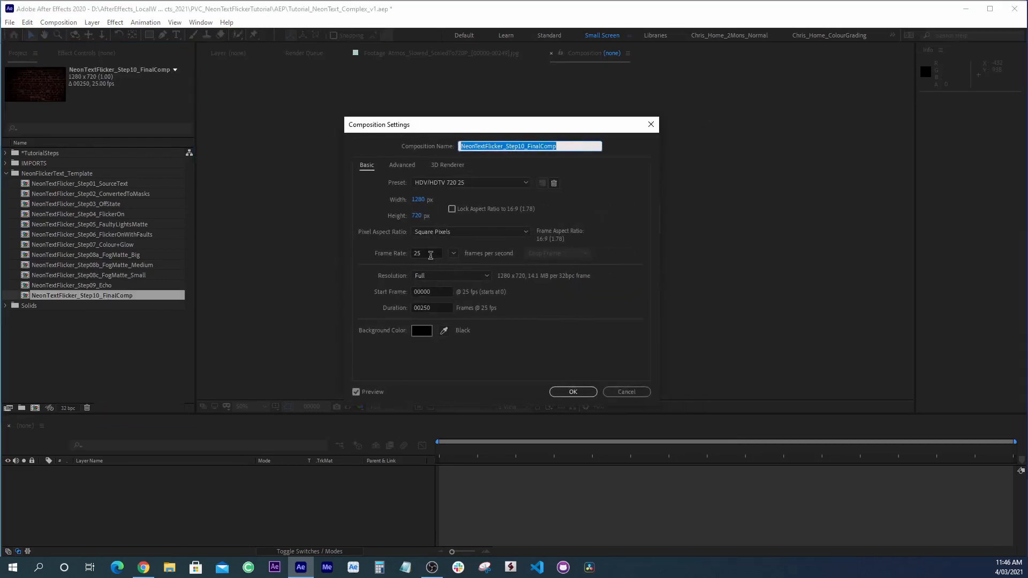
left_click(625, 392)
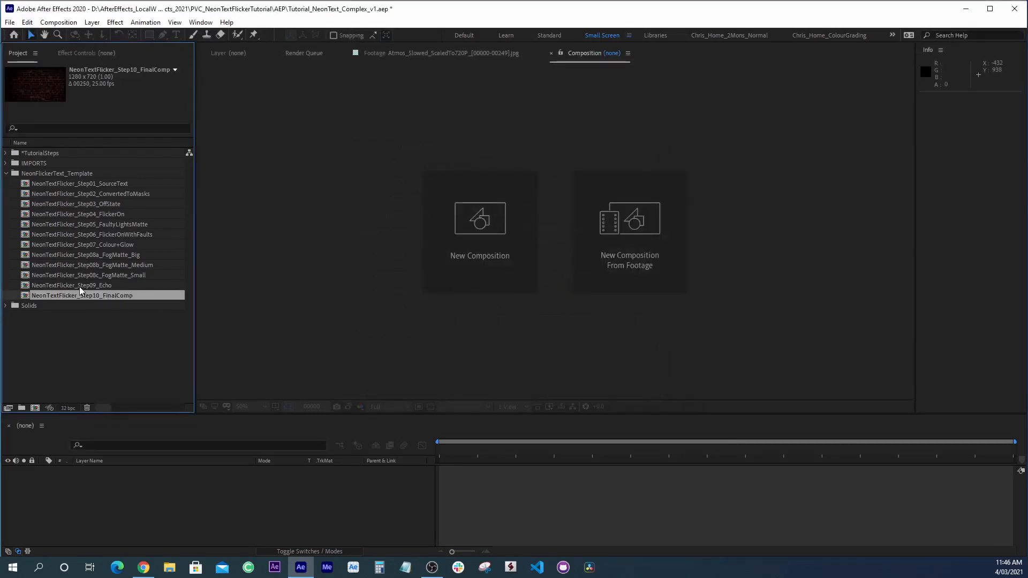
- Open the NeonTextFlicker_Step04_FlickerOn composition, preview its animation from the first frame and close it
double_click(95, 215)
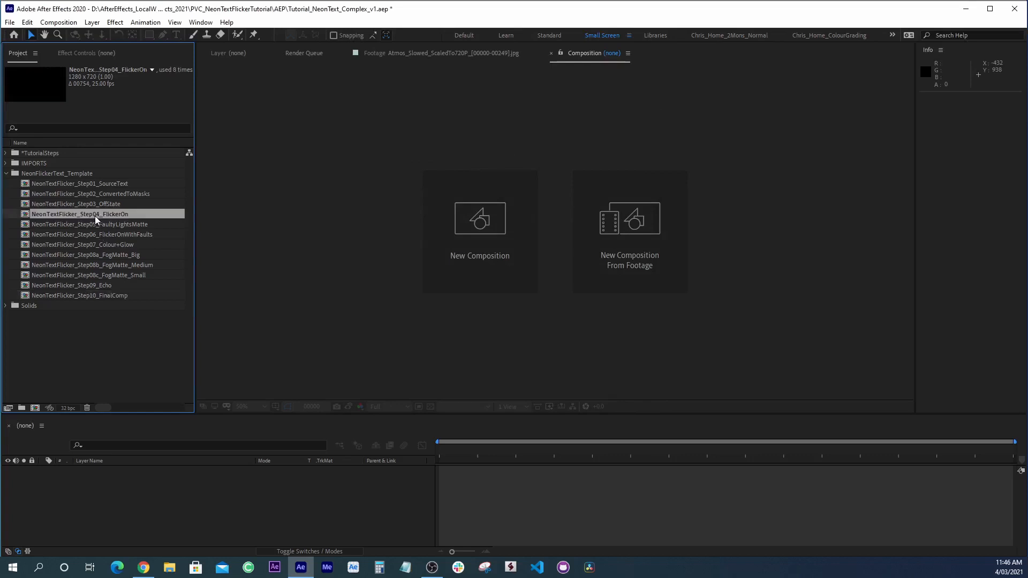
key("Home")
key("space")
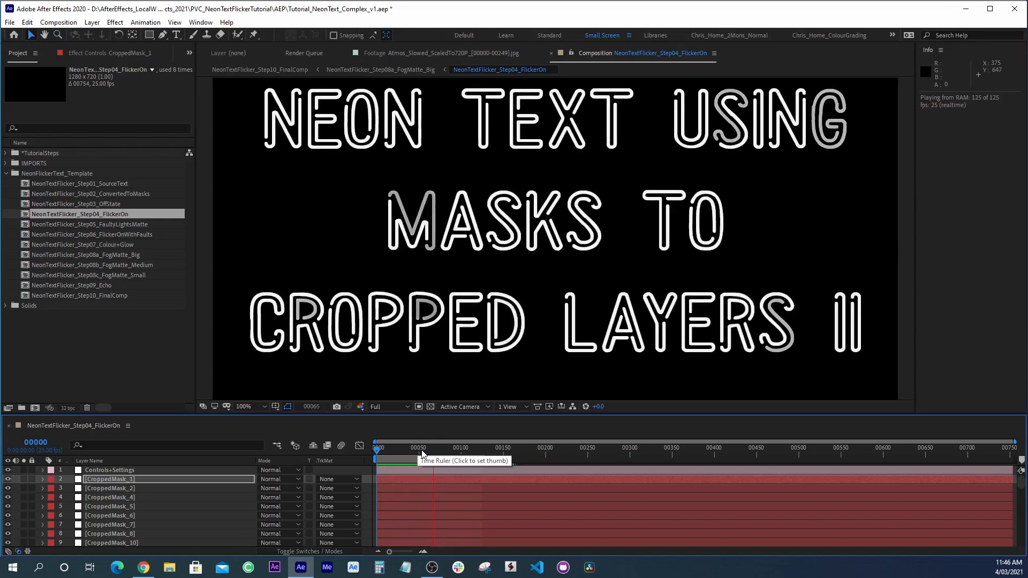
key("space")
left_click_drag(442, 449, 370, 455)
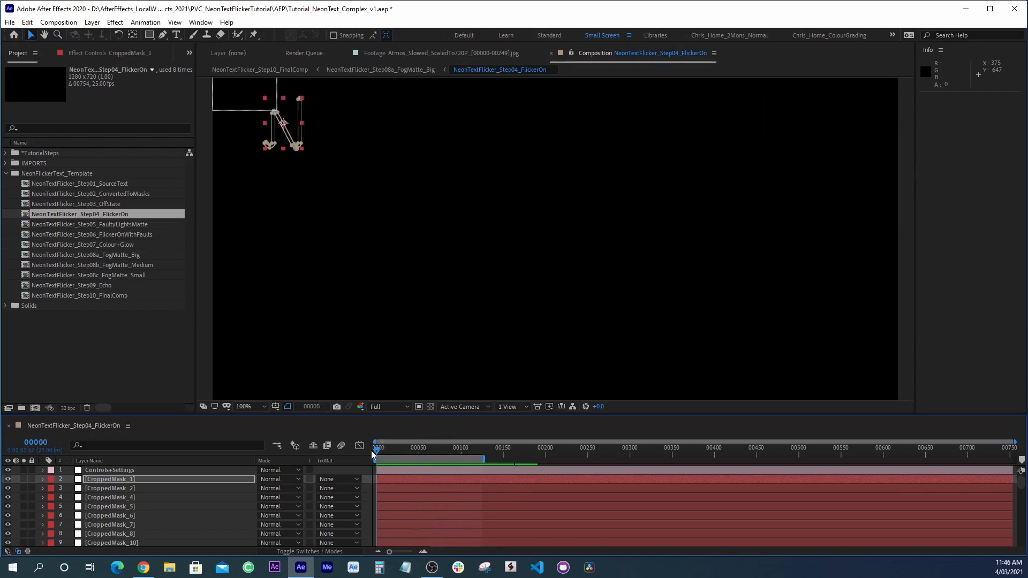
key("ctrl+w")
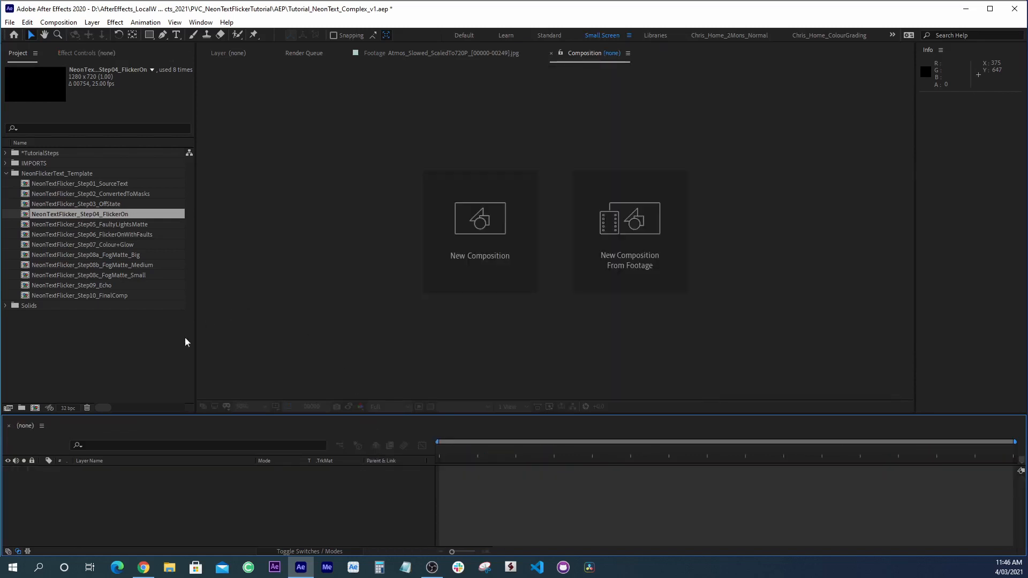
- Open the NeonTextFlicker_Step09_Echo composition and show the Echo effect settings of its Step07_Colour+Glow layer
double_click(61, 285)
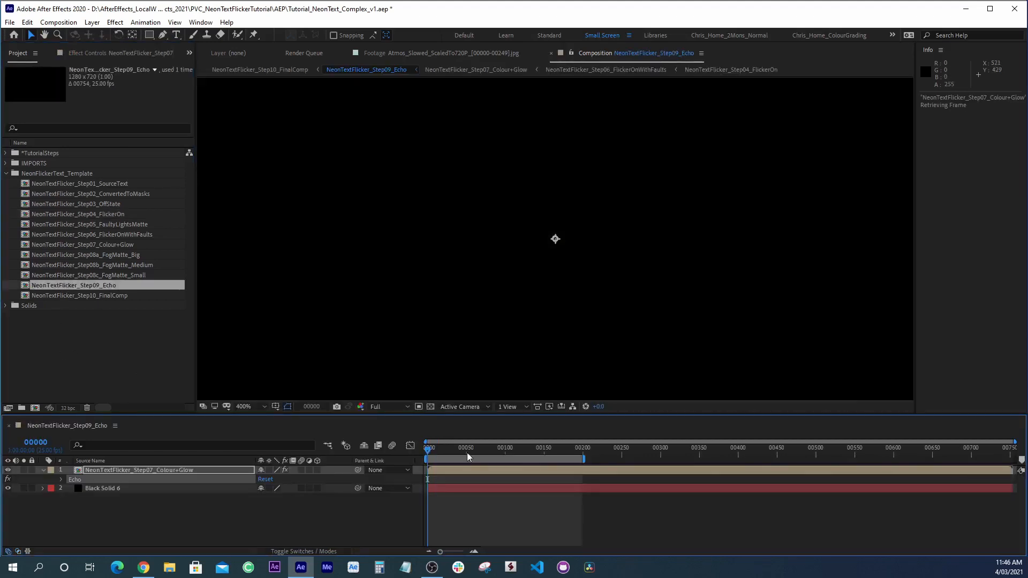
key("space")
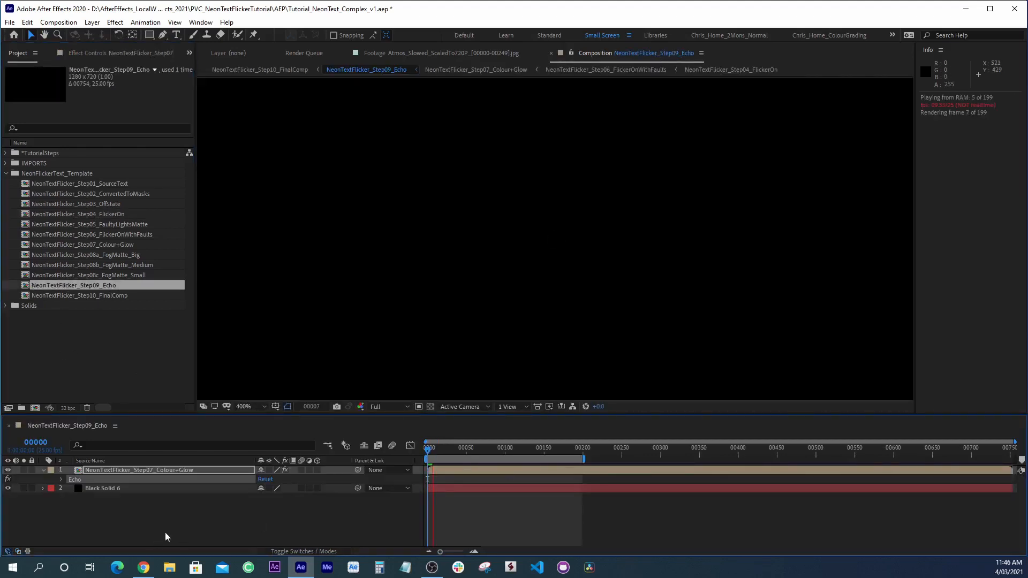
left_click(105, 243)
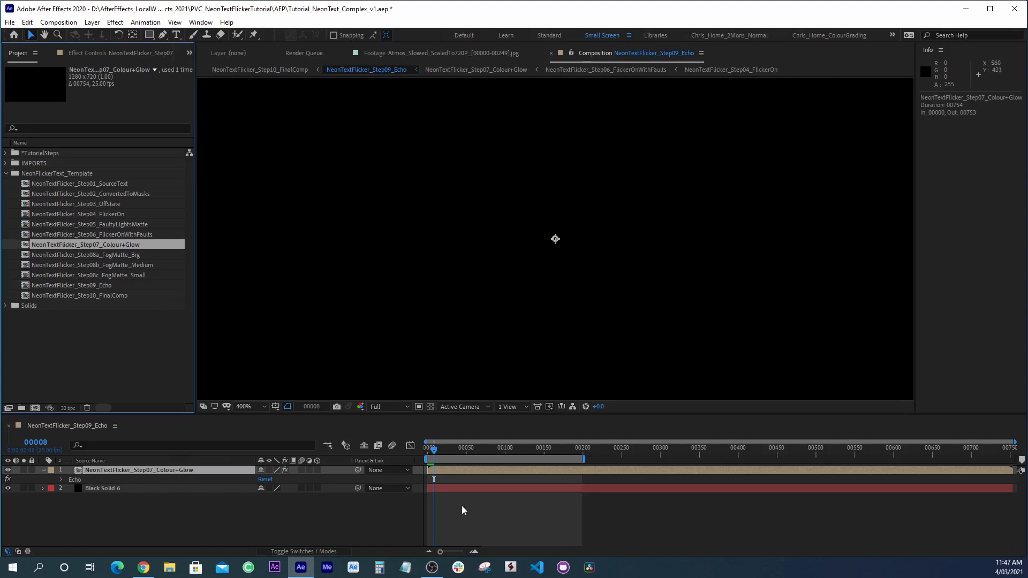
double_click(74, 480)
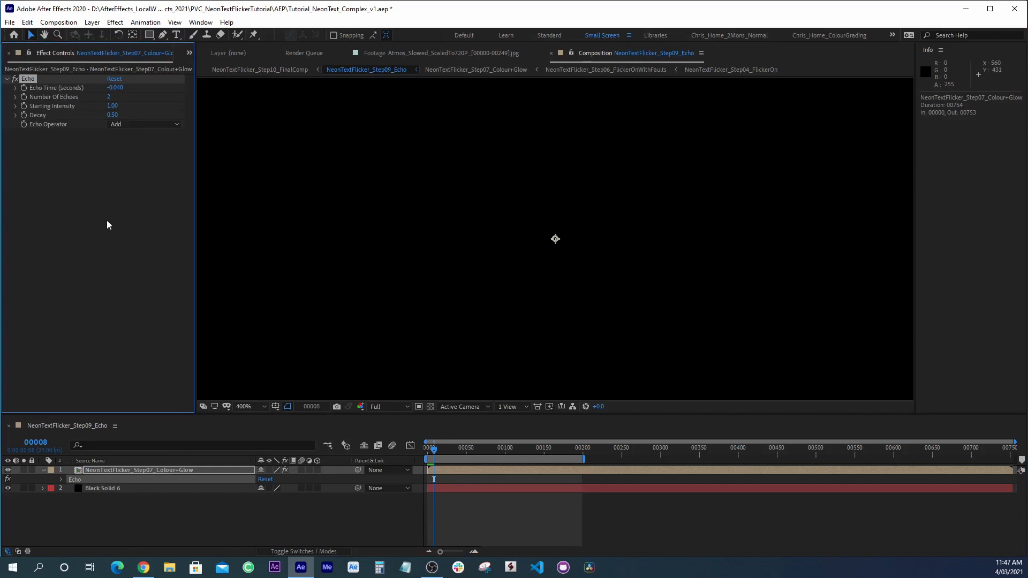
- Disable the Echo effect on the Step07_Colour+Glow layer and preview the text at 100% magnification
left_click(99, 205)
key("space")
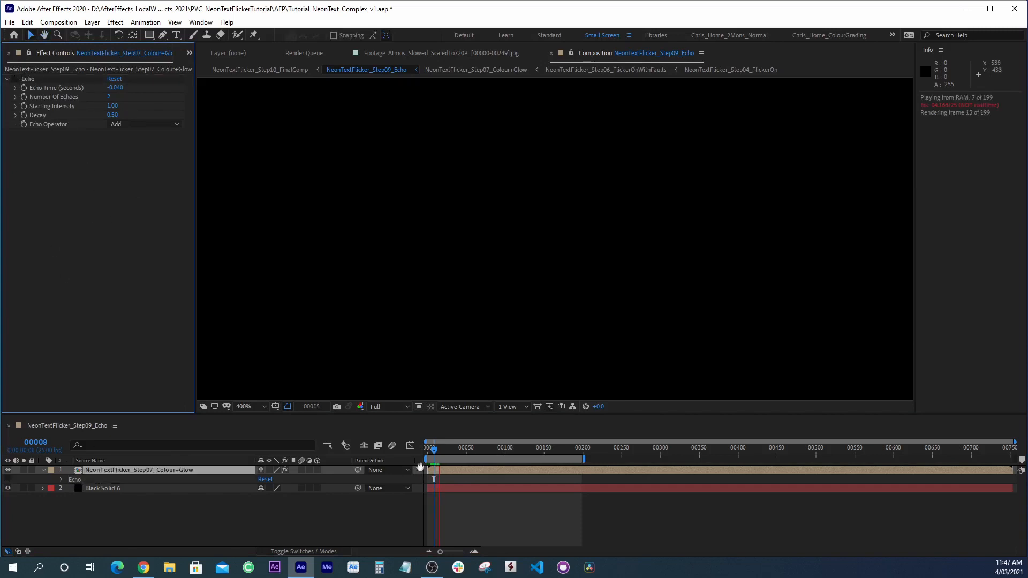
key("space")
key("comma")
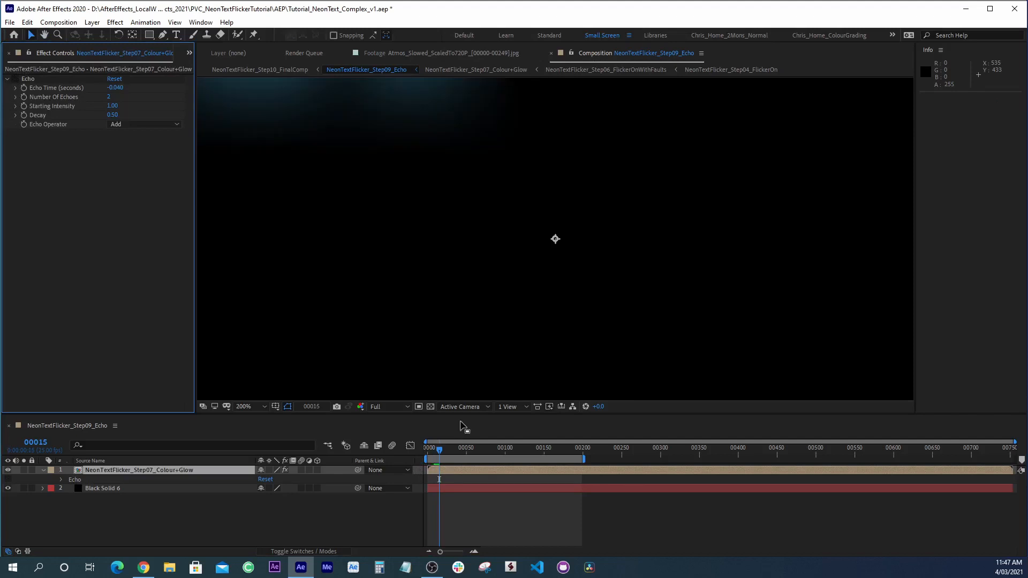
key("comma")
key("comma")
key("period")
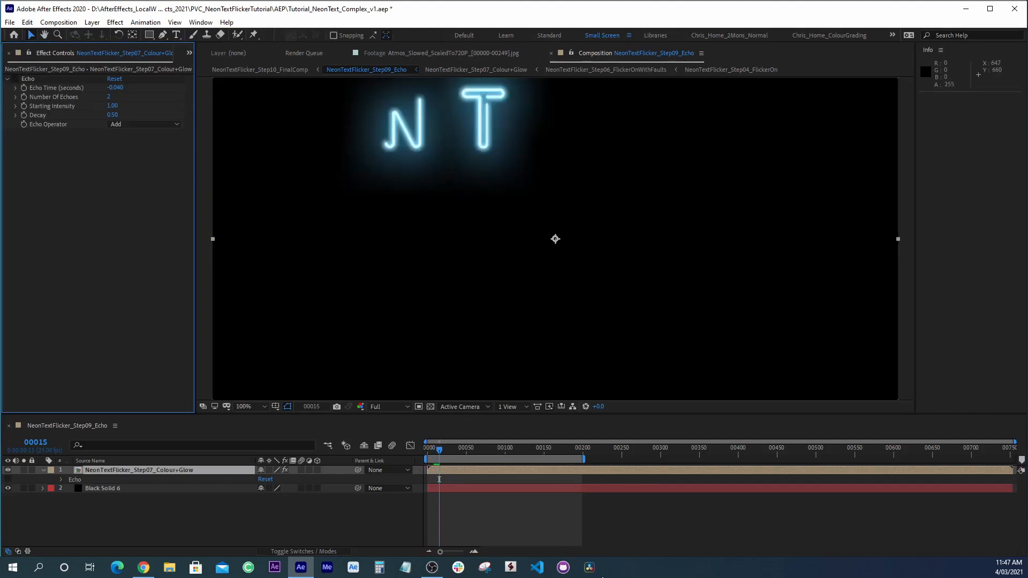
- Step frame by frame back to about frame 9 and forward to frame 19 to examine the flicker without echo
key("Page_Up")
key("Page_Up")
key("Page_Up")
key("Page_Up")
key("Page_Up")
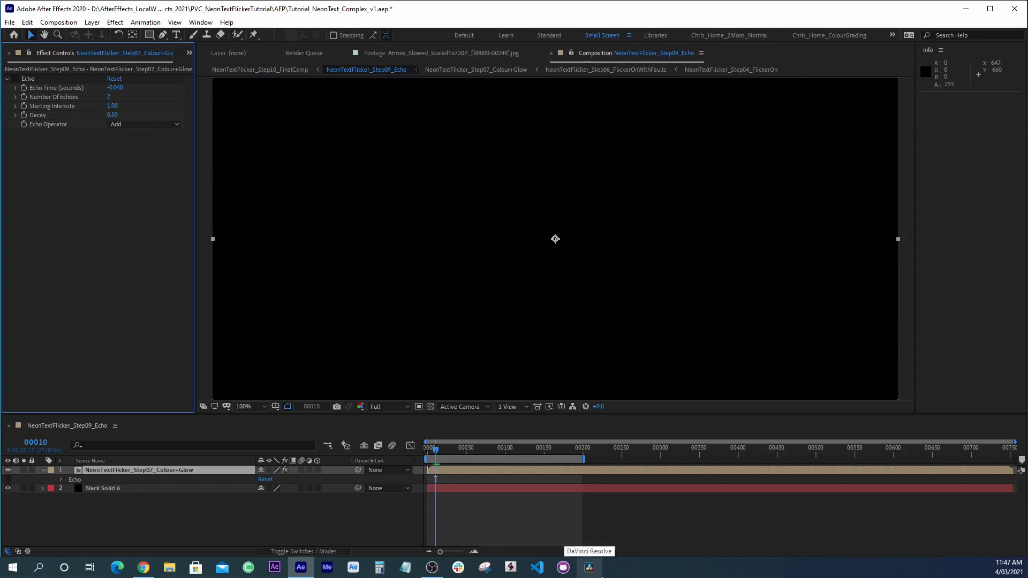
key("Page_Up")
key("Page_Down")
key("Page_Down")
key("Page_Down")
key("Page_Down")
key("Page_Down")
key("Page_Down")
key("Page_Down")
key("Page_Down")
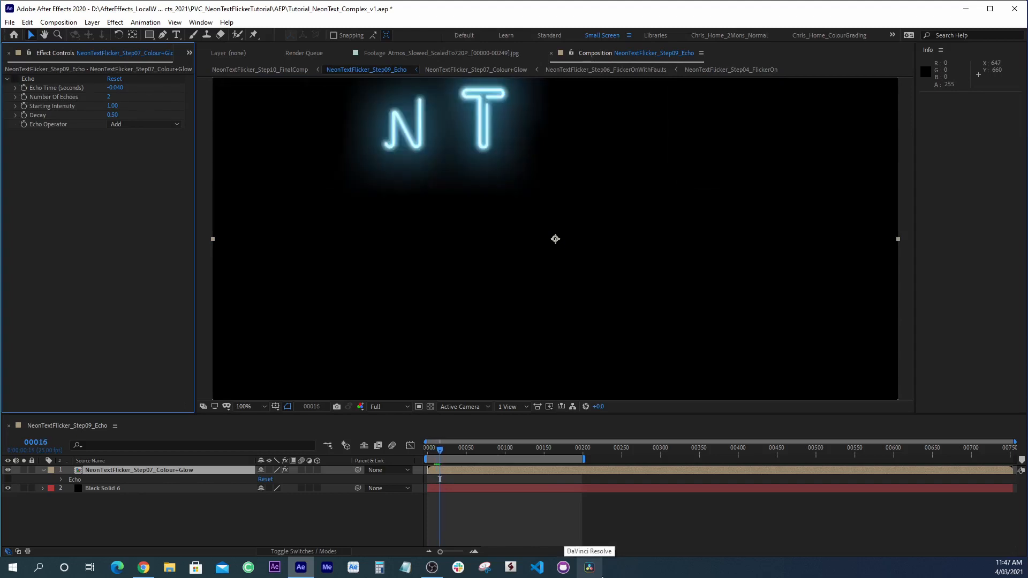
key("Page_Down")
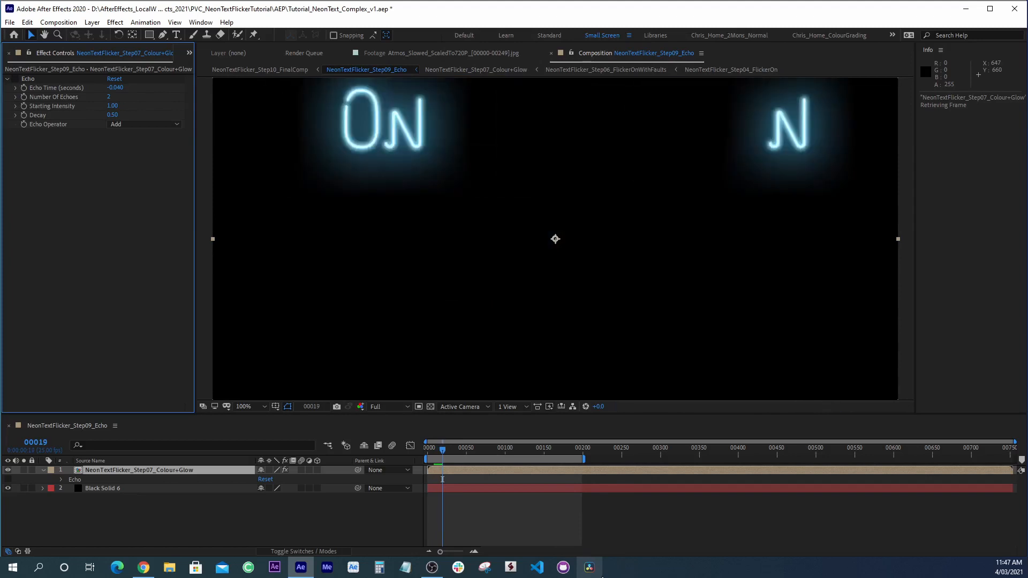
- Preview the flicker without echo from frame 12, and re-enable the Echo effect at frame 8
left_click(438, 453)
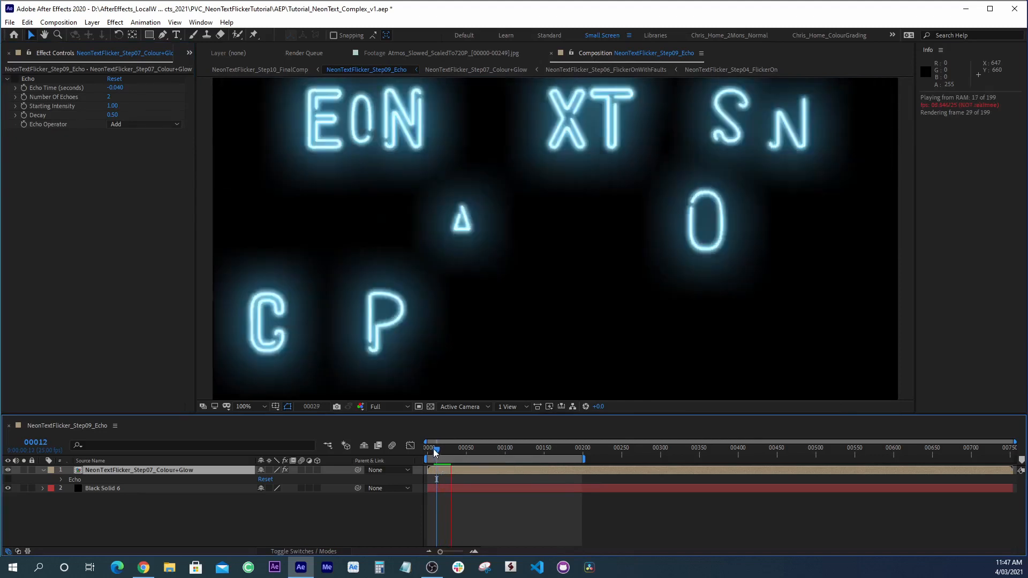
left_click(433, 449)
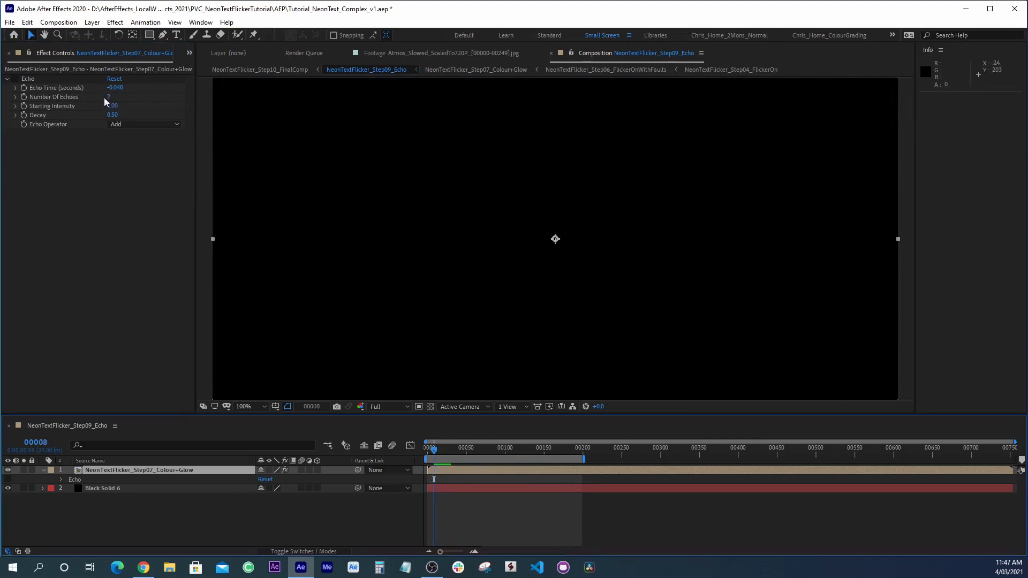
left_click(16, 79)
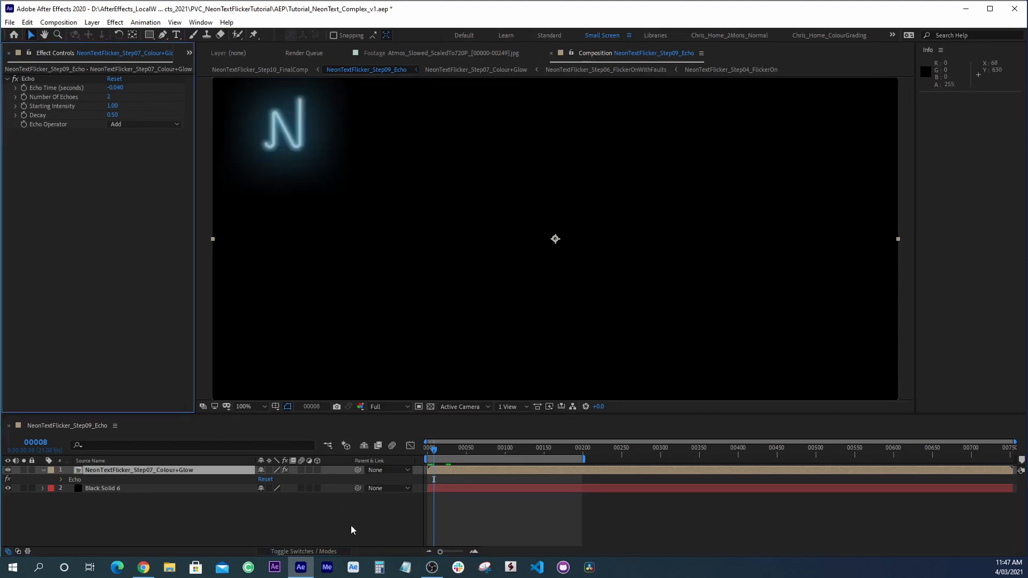
- Preview the flickering neon text in the Echo composition with the echo operator set to Add
key("space")
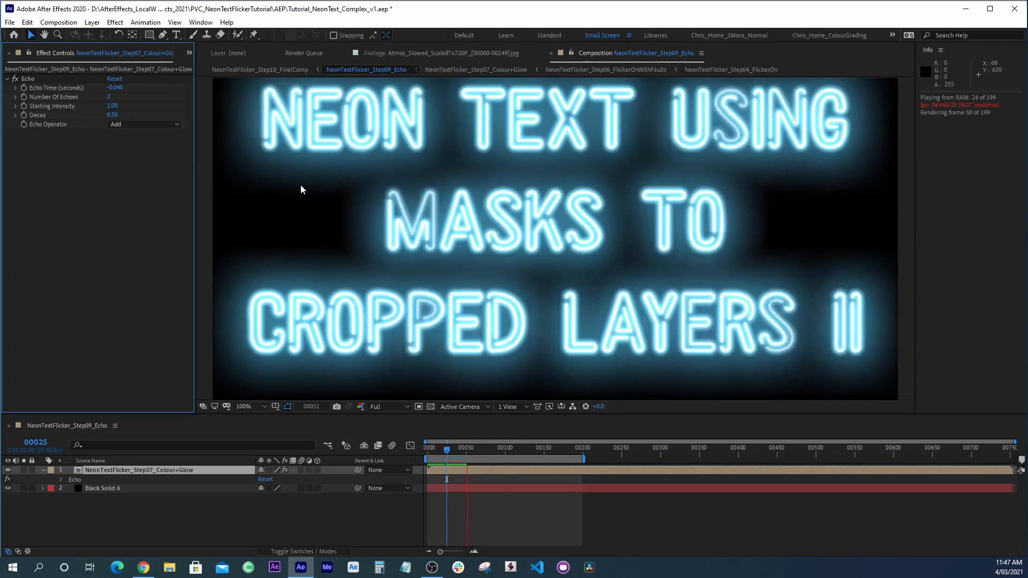
key("space")
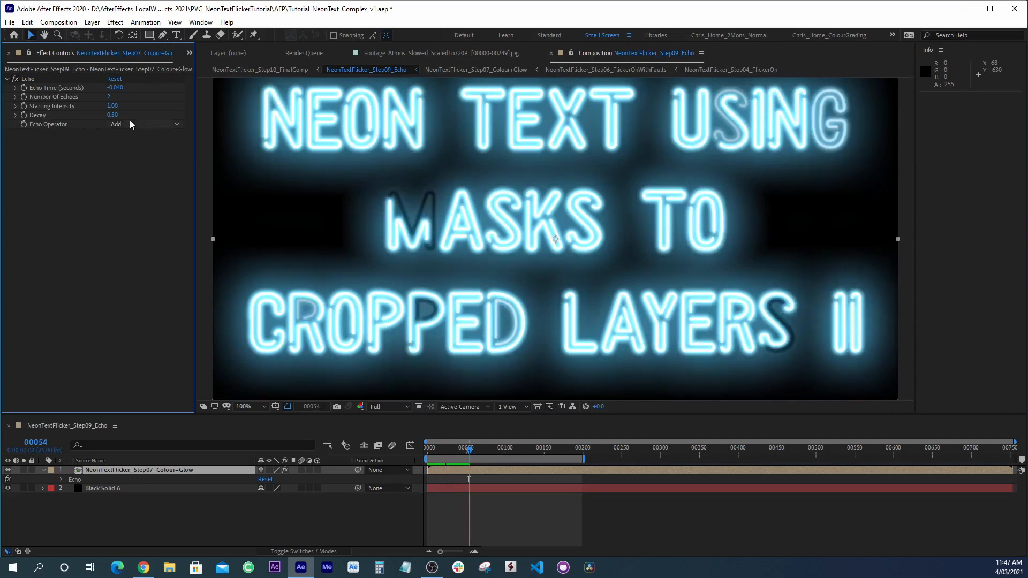
key("space")
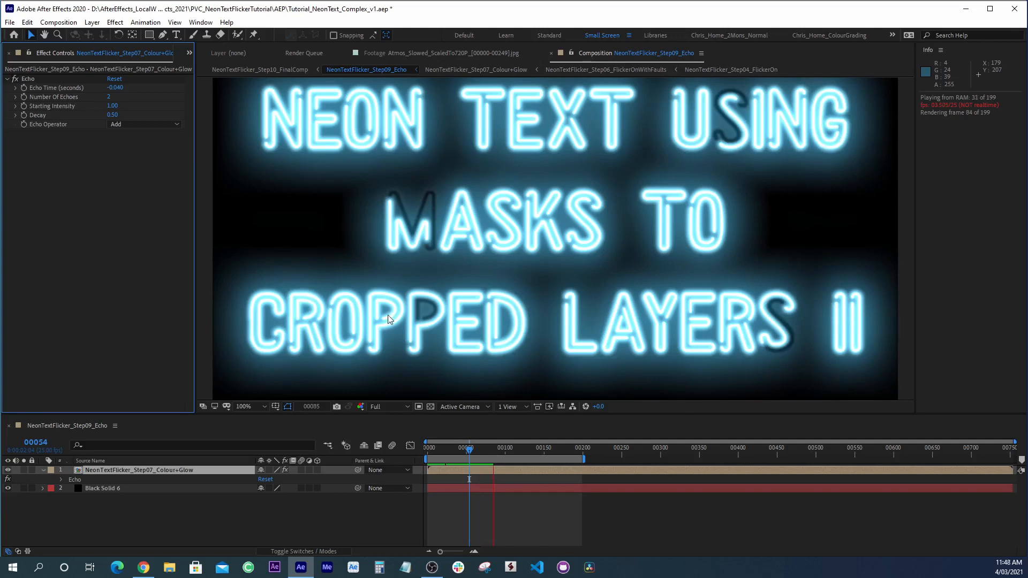
key("space")
key("space")
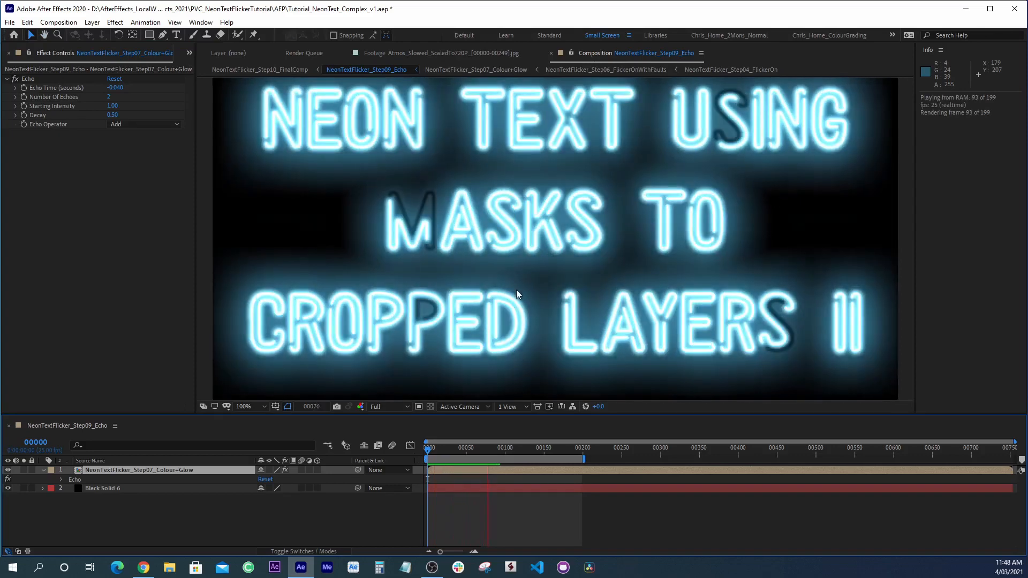
- Try the Maximum echo operator on the glow layer, and set it back to Add
left_click(129, 125)
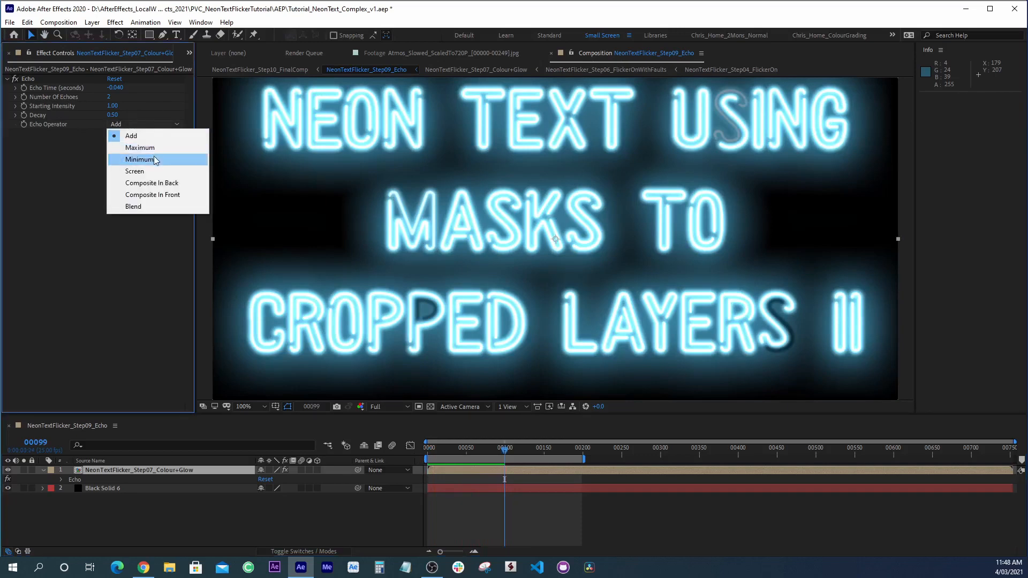
left_click(136, 153)
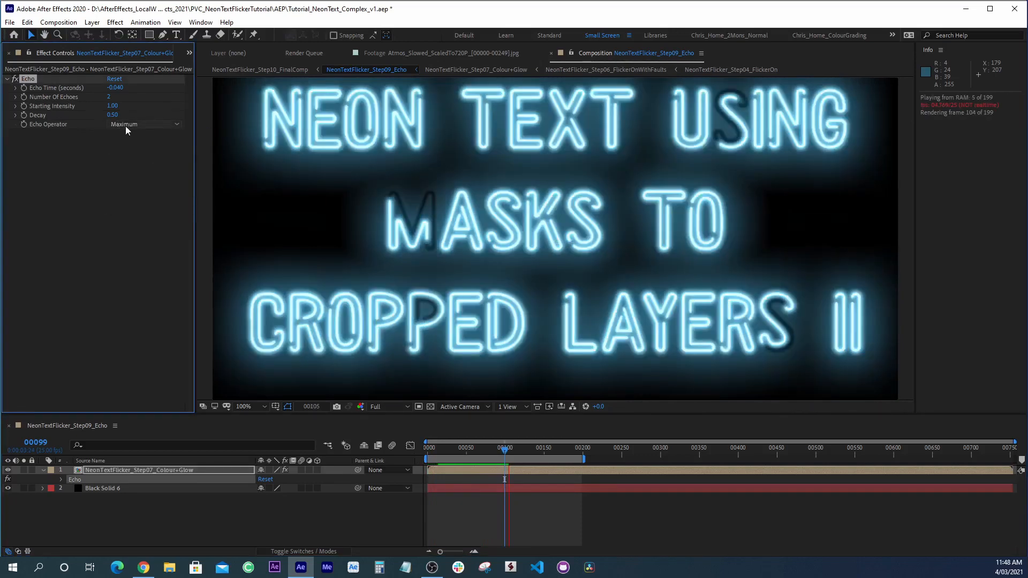
left_click(124, 124)
left_click(133, 137)
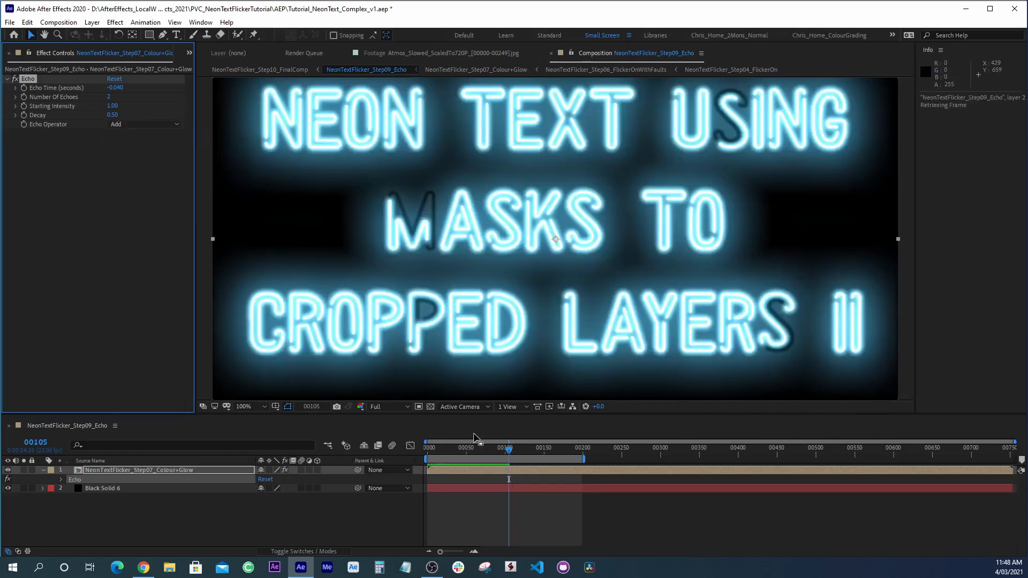
- Replay the echo result from frame 14, reopen NeonTextFlicker_Step09_Echo and scrub through the flickering letters
left_click(440, 447)
key("space")
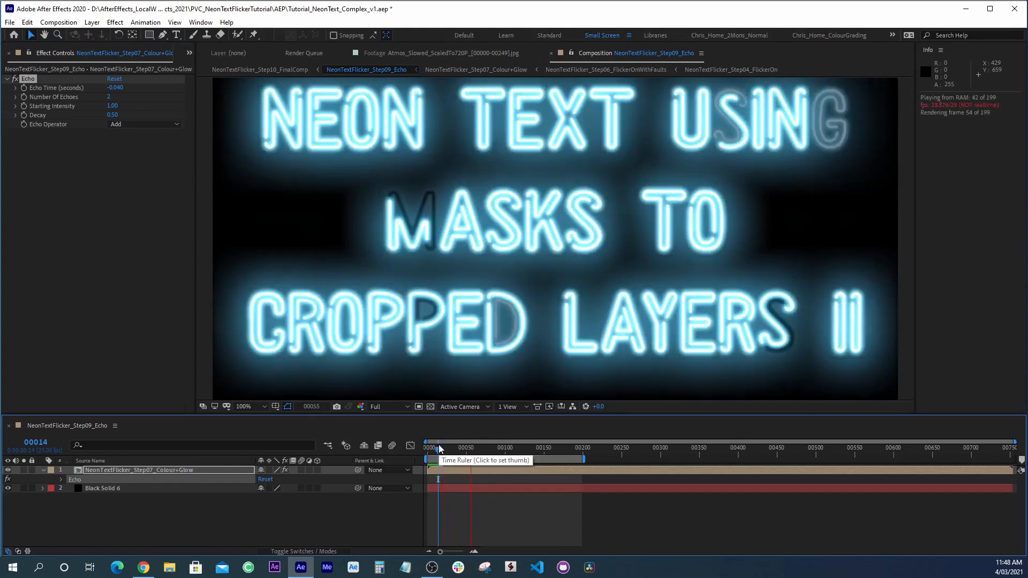
left_click_drag(435, 450, 457, 454)
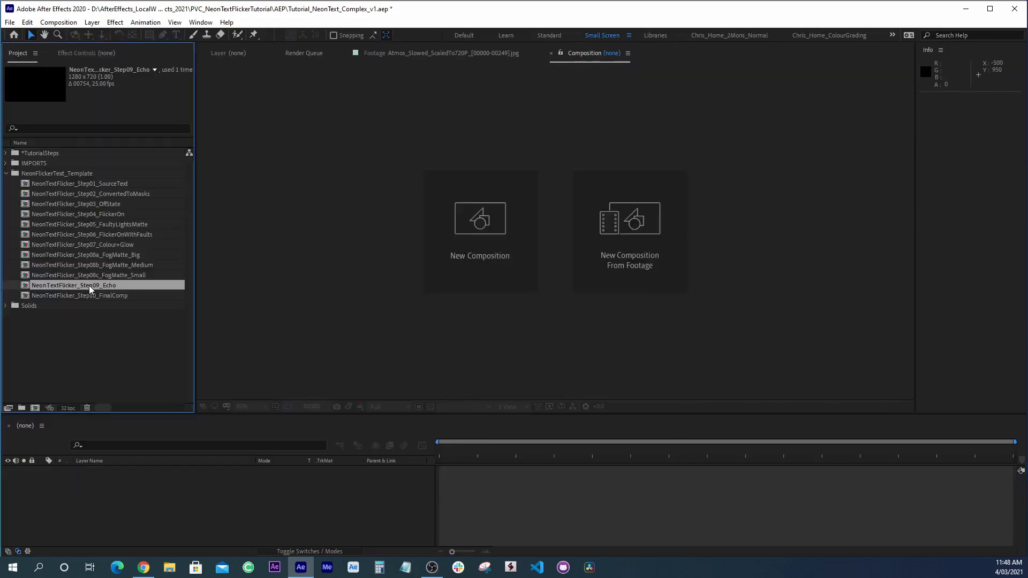
double_click(88, 287)
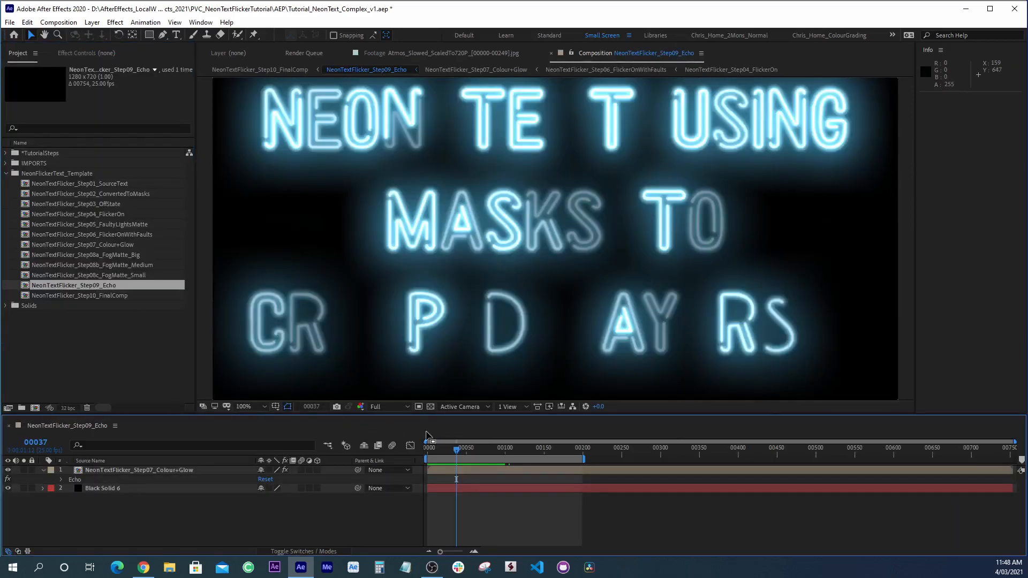
left_click_drag(458, 455, 464, 453)
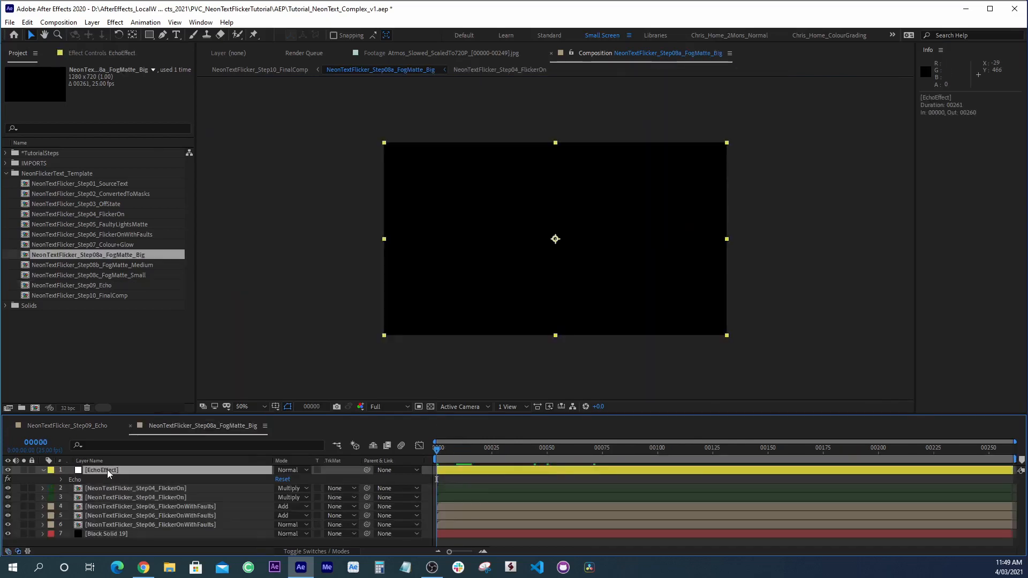
- Open the NeonTextFlicker_Step08a_FogMatte_Big composition and preview its opening frames
left_click(112, 255)
key("space")
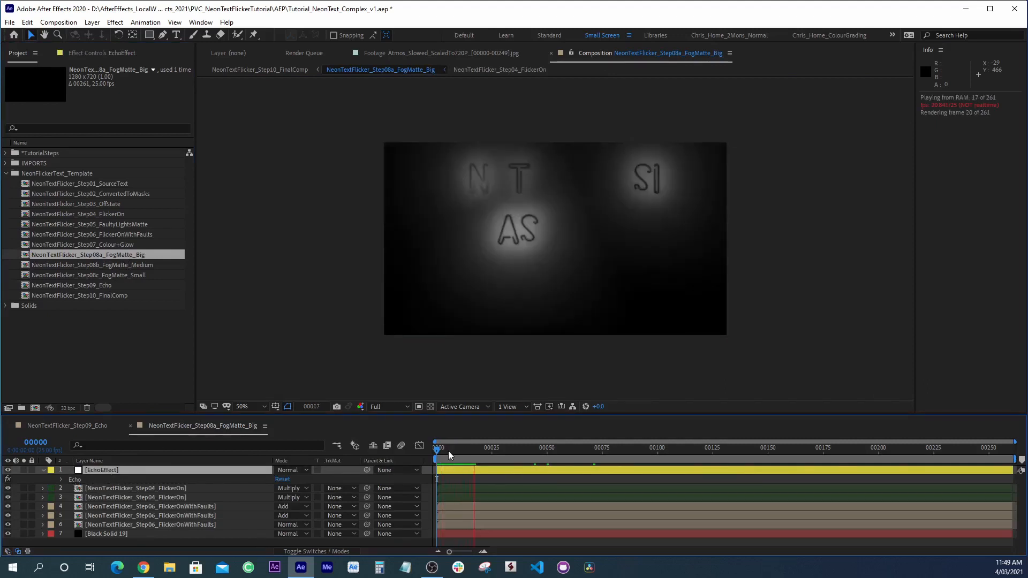
key("space")
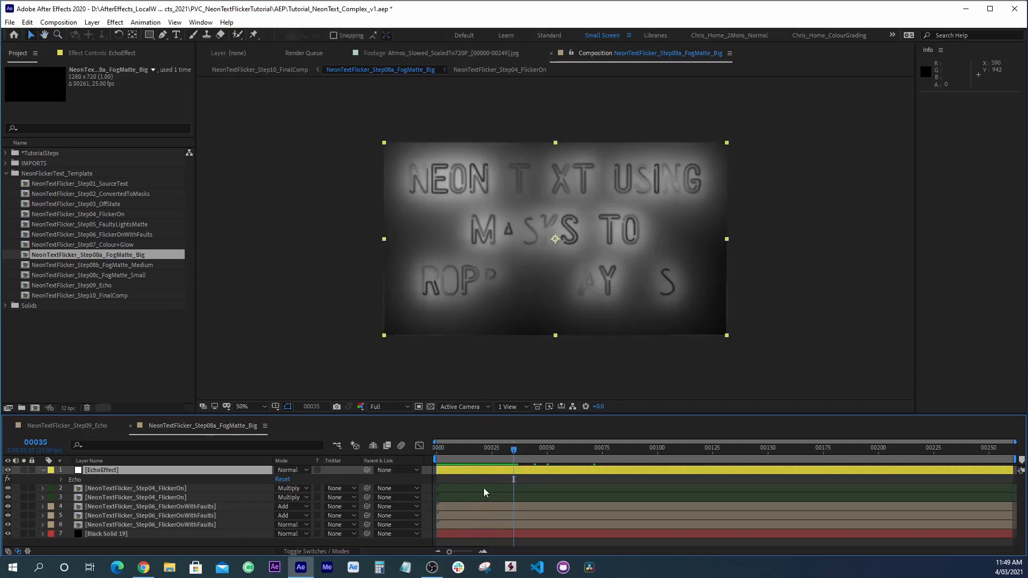
- Examine how the first letter N's glow flickers in the fog matte by stepping frame by frame around frame 8
left_click(454, 450)
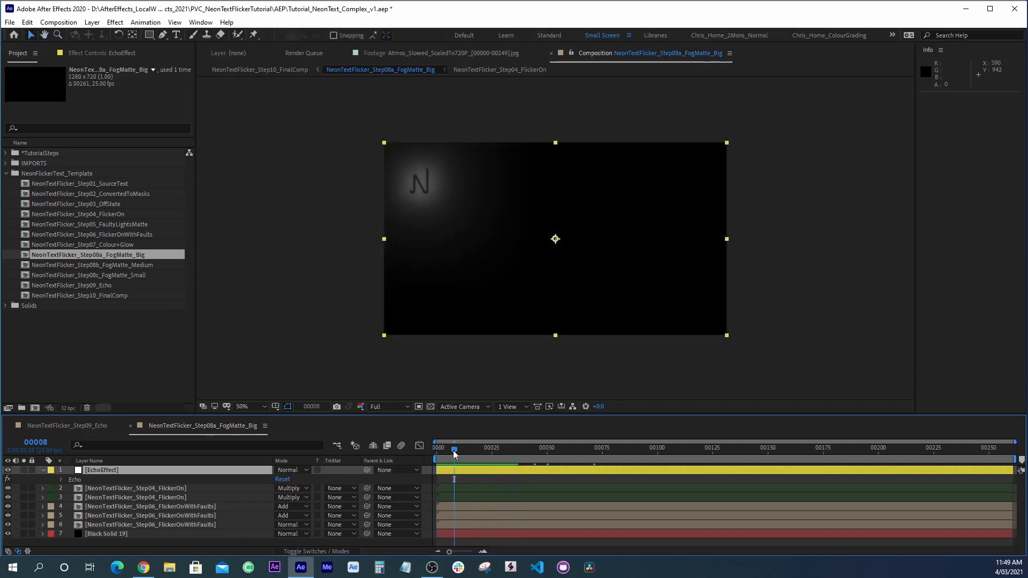
key("Page_Down")
key("Page_Down")
key("Page_Down")
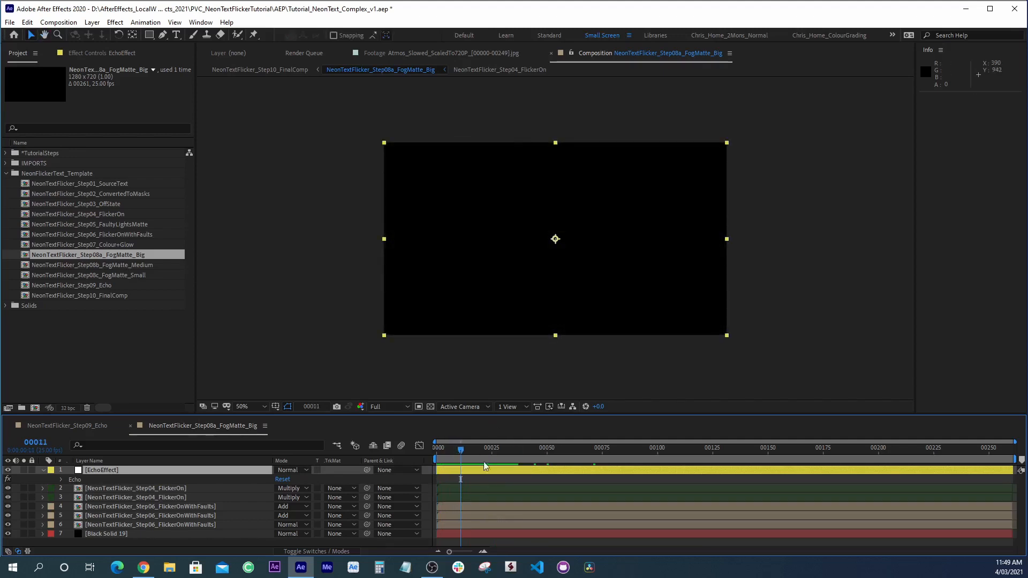
left_click_drag(449, 449, 452, 450)
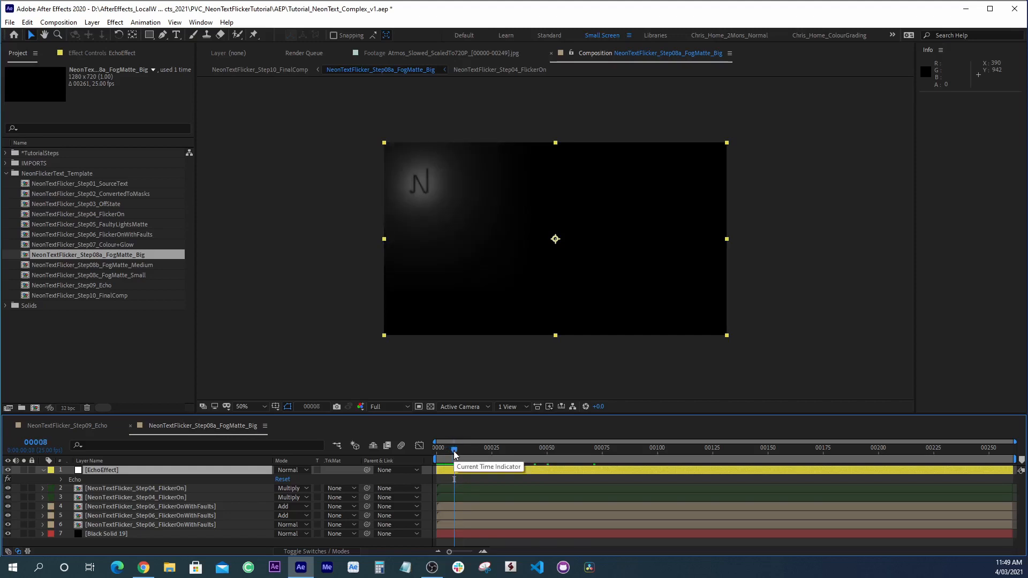
key("Page_Down")
key("Page_Down")
key("Page_Down")
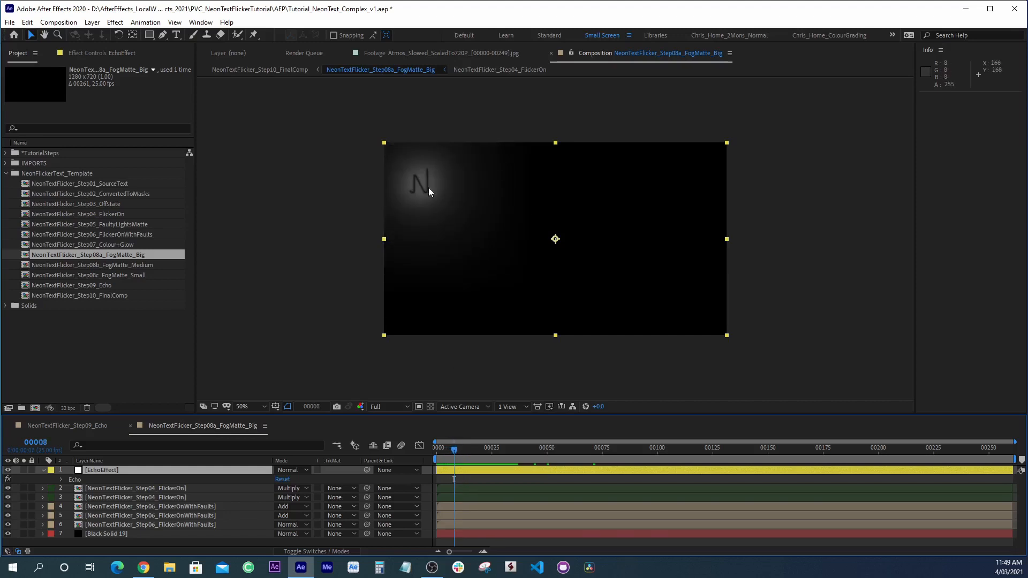
key("Page_Down")
key("Page_Up")
key("Page_Up")
key("Page_Up")
key("Page_Up")
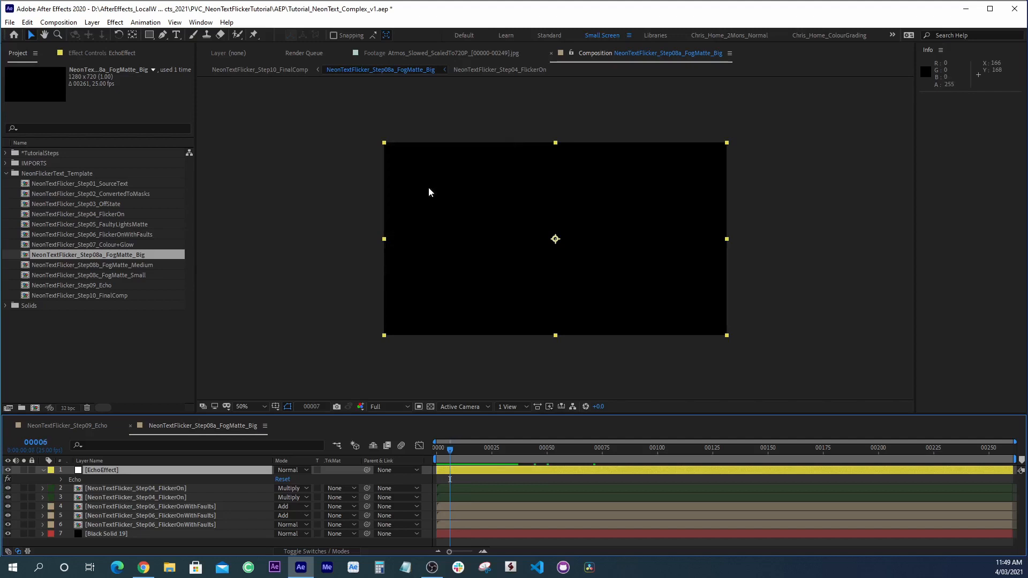
- Step forward frame by frame through the fog matte to frame 46 to examine the letters' glow and fade
key("Page_Down")
key("Page_Down")
key("Page_Down")
key("Page_Down")
key("Page_Down")
key("Page_Down")
key("Page_Down")
key("Page_Down")
key("Page_Down")
key("Page_Down")
key("Page_Down")
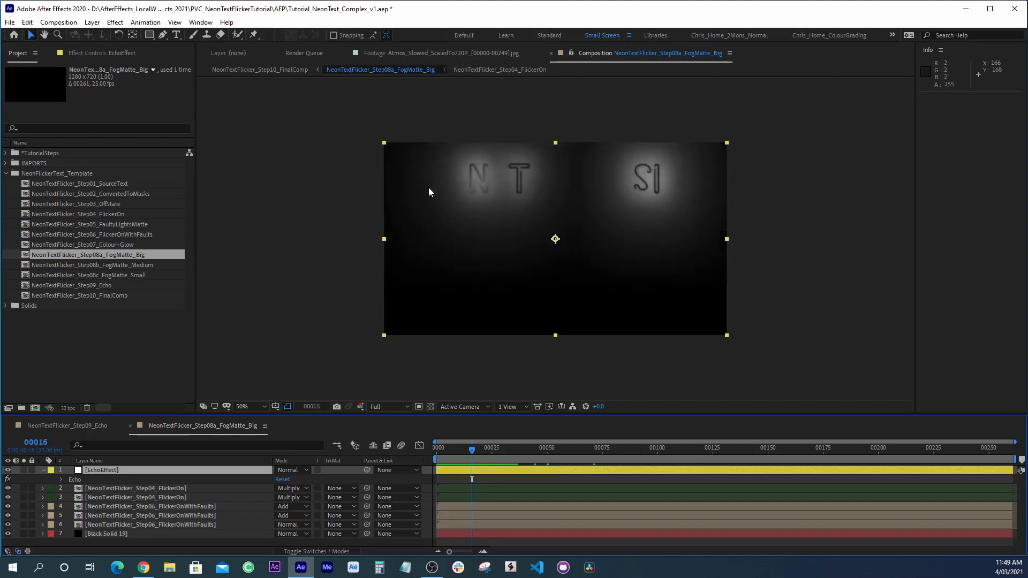
key("Page_Down")
key("Page_Down")
key("Page_Down")
key("Page_Down")
key("Page_Down")
key("Page_Down")
key("Page_Down")
key("Page_Down")
key("Page_Down")
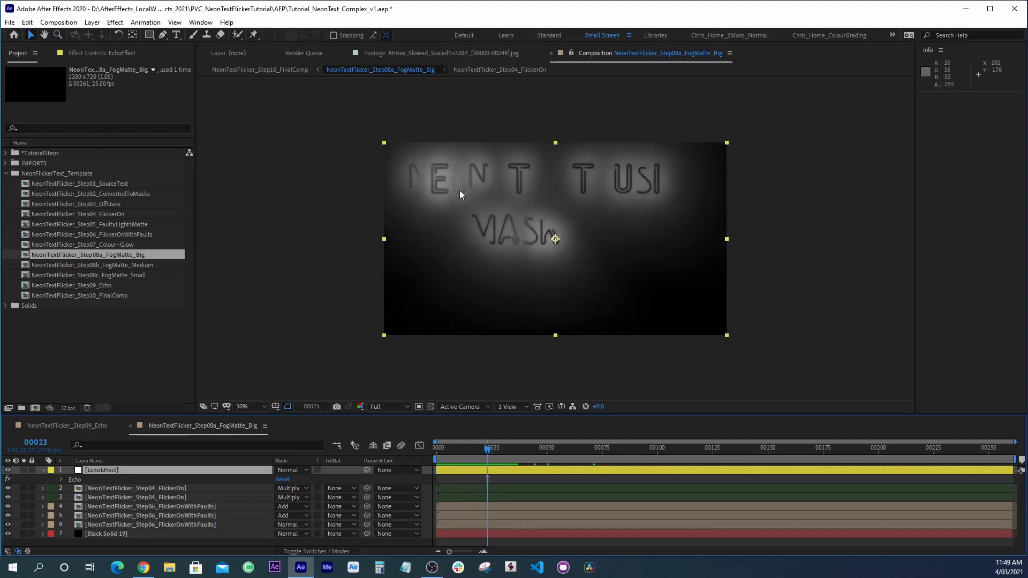
key("Page_Down")
key("Page_Down")
key("Page_Down")
key("Page_Down")
key("Page_Down")
key("Page_Down")
key("Page_Down")
key("Page_Down")
key("Page_Down")
key("Page_Down")
key("Page_Down")
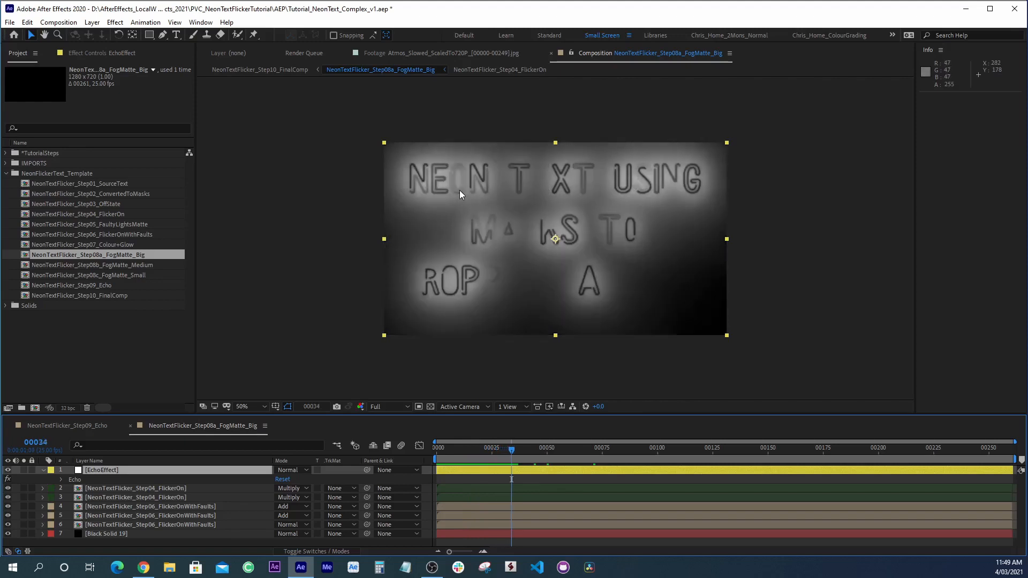
key("Page_Down")
key("Page_Down")
key("Page_Down")
key("Page_Down")
key("Page_Down")
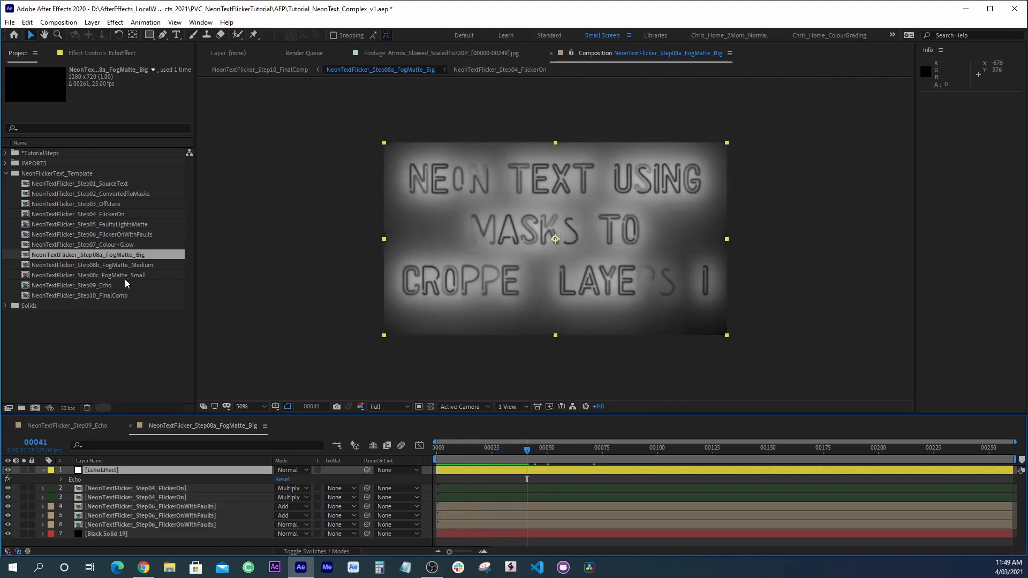
key("Page_Down")
key("Page_Down")
key("Page_Down")
key("Page_Down")
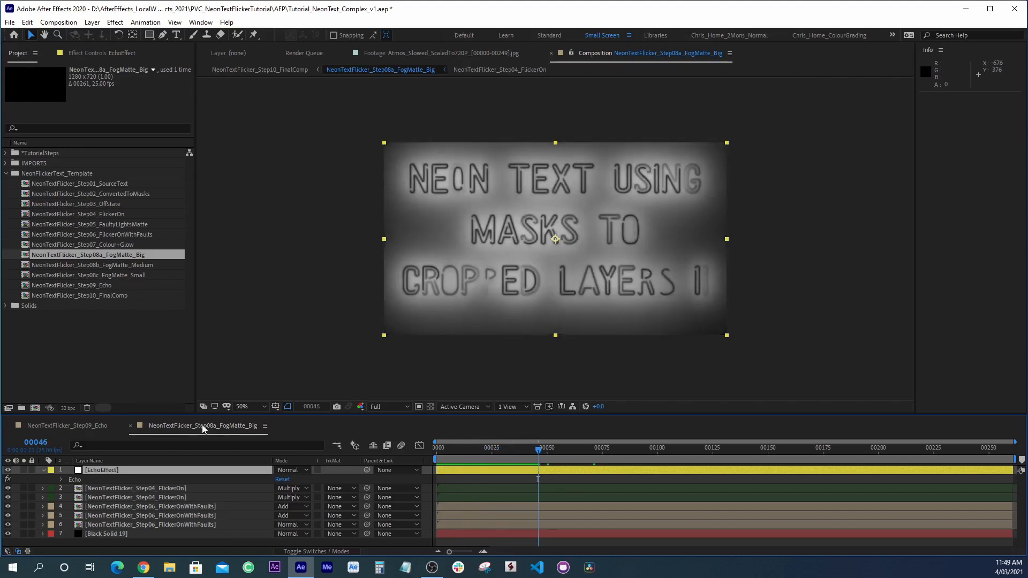
- Close the open compositions and open NeonTextFlicker_Step10_FinalComp
key("ctrl+shift+w")
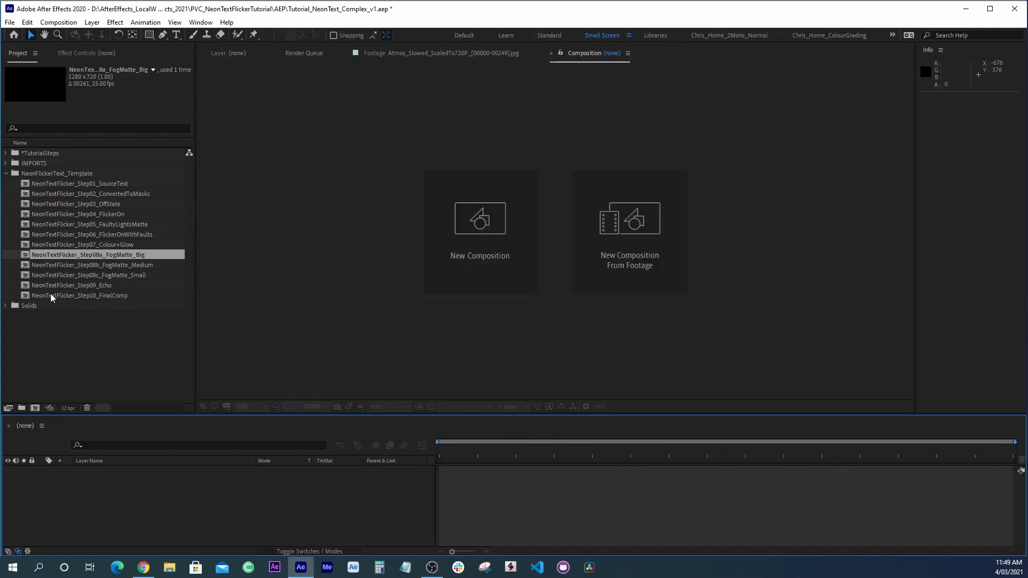
left_click(80, 296)
double_click(119, 296)
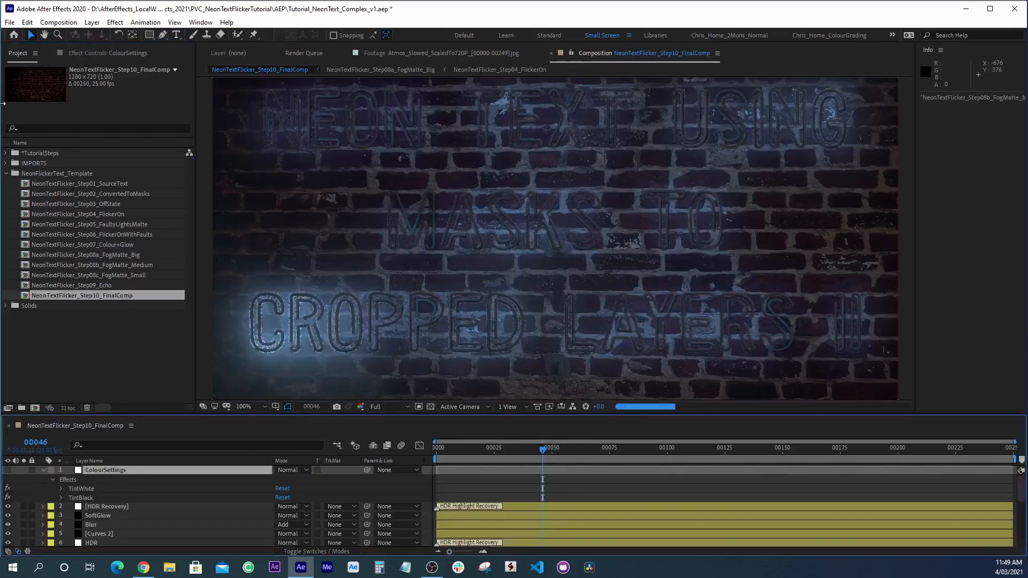
- Collapse the NeonFlickerText_Template folder and the ColourSettings layer, and enlarge the timeline to full window
left_click(6, 175)
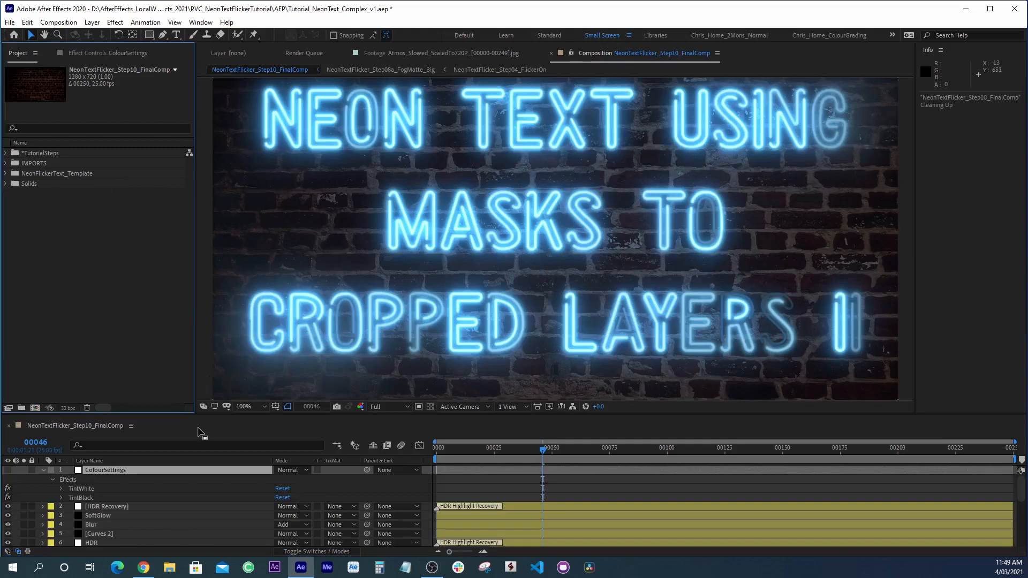
left_click(42, 471)
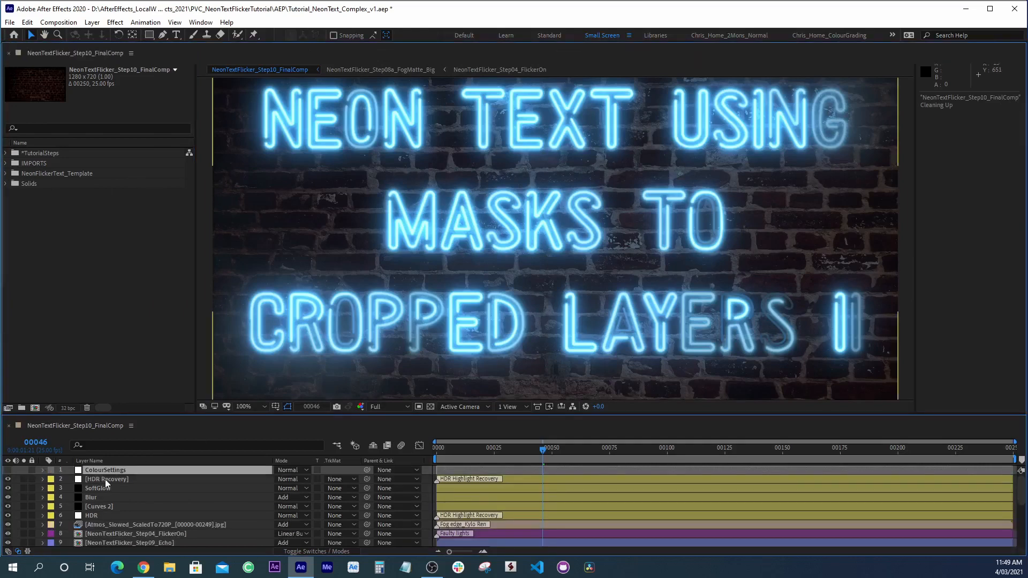
key("grave")
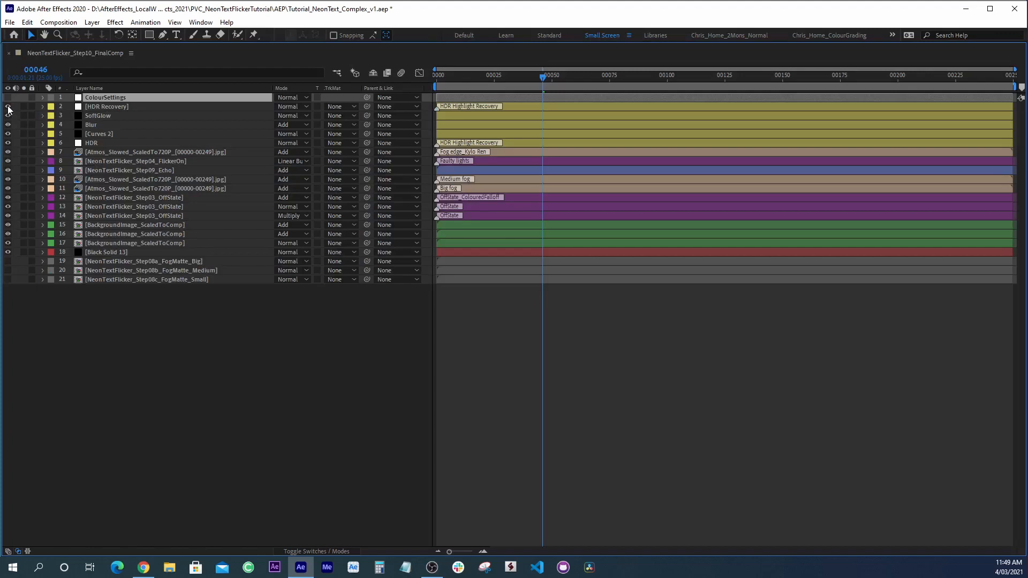
- Hide layers 2 to 17 so only Black Solid 13 stays visible, and restore the normal layout to view the composition
left_click_drag(8, 109, 11, 246)
left_click(42, 279)
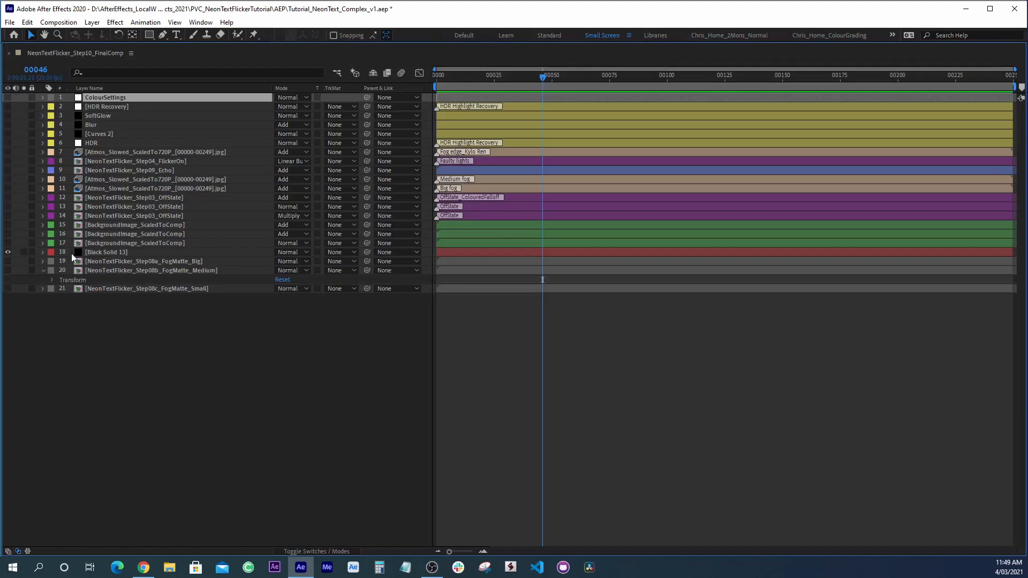
left_click(43, 277)
left_click(101, 252)
key("grave")
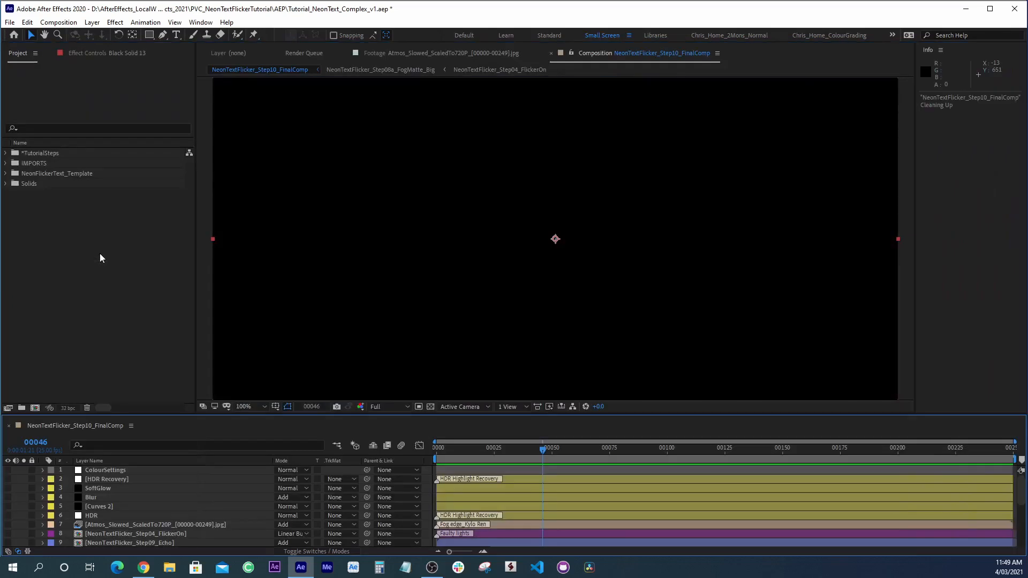
key("grave")
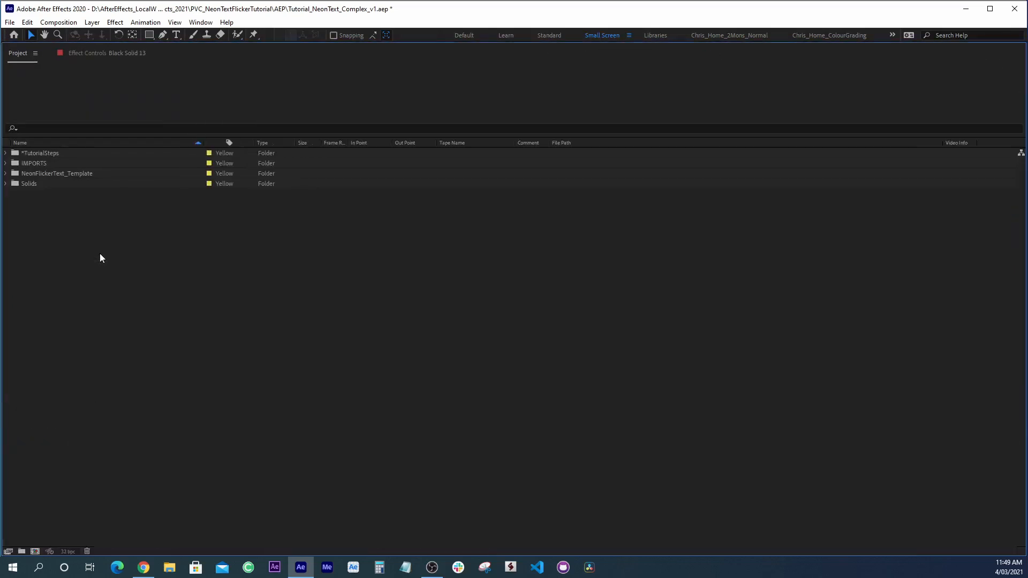
key("grave")
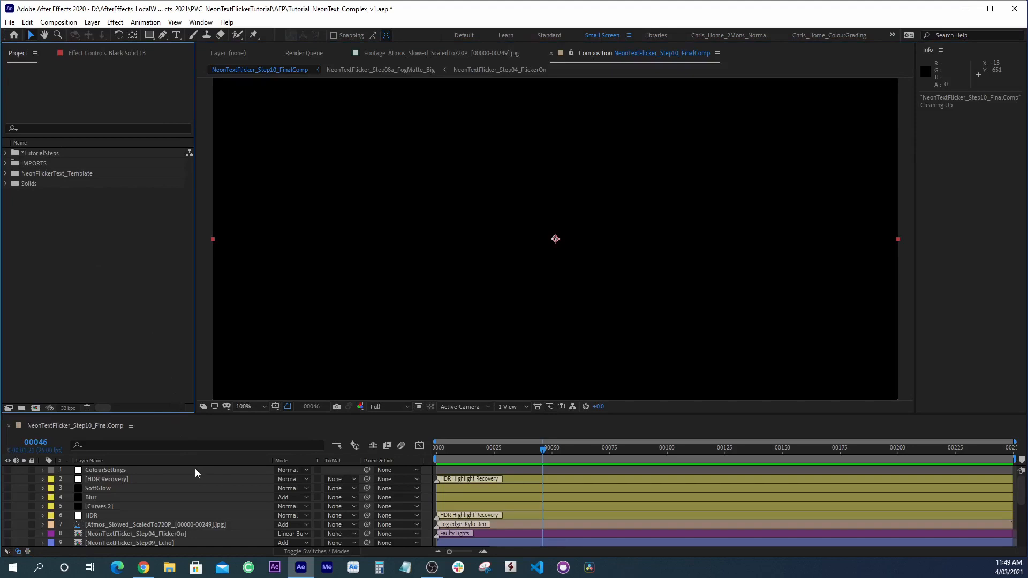
- Enlarge the timeline again and look over the Big, Medium and Small fog matte layers beneath the black solid
key("grave")
left_click(151, 261)
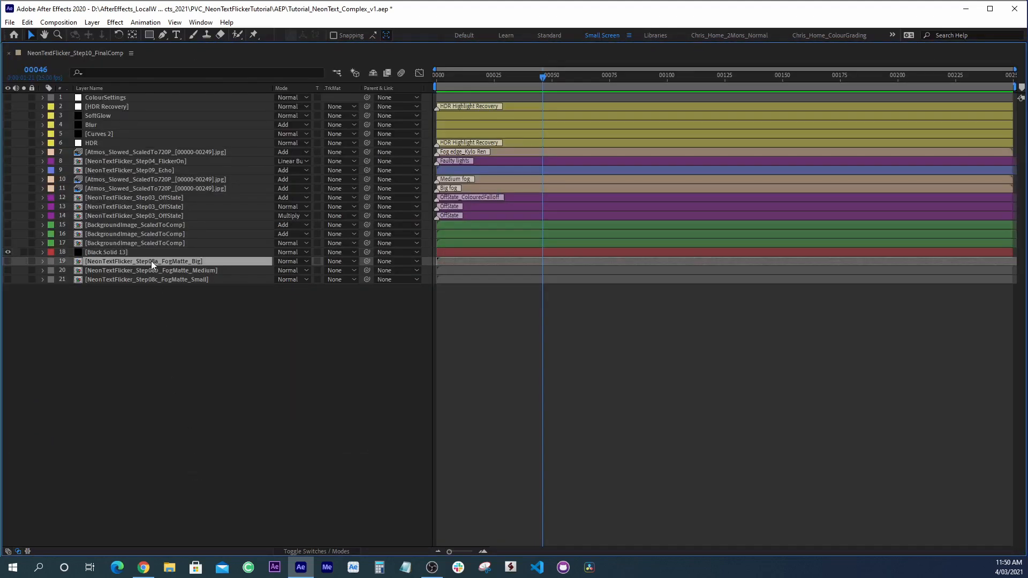
left_click(155, 269)
left_click(154, 279)
left_click(153, 292)
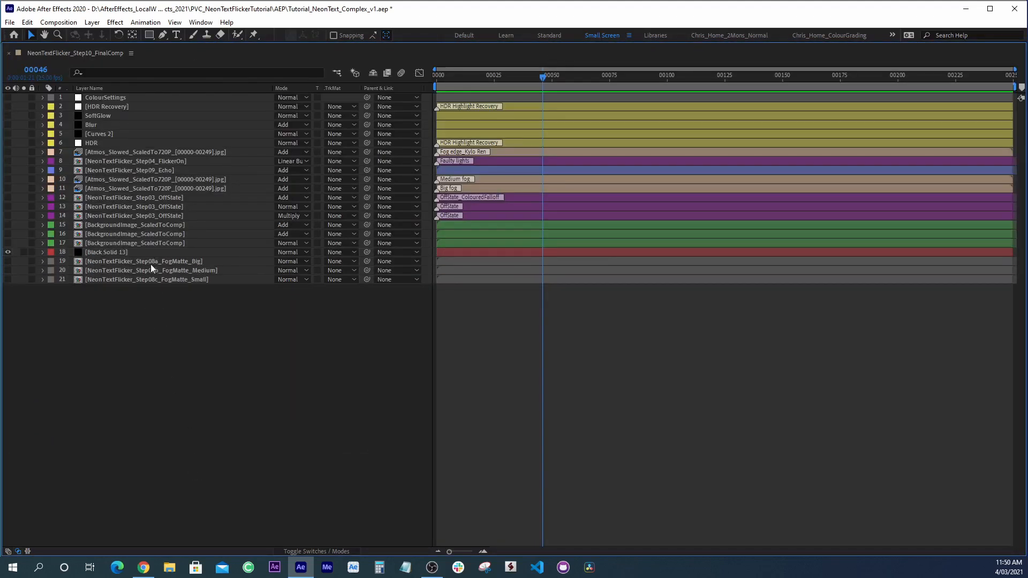
- Assign the None label colour to the NeonTextFlicker_Step08a_FogMatte_Big layer and deselect it
left_click(148, 261)
left_click(174, 337)
left_click(52, 261)
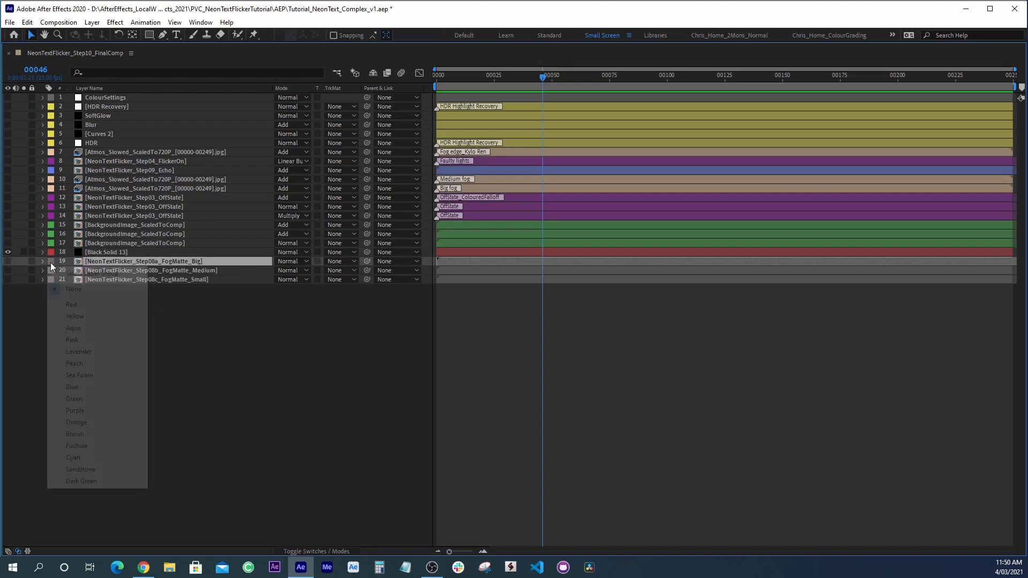
left_click(80, 289)
left_click(278, 358)
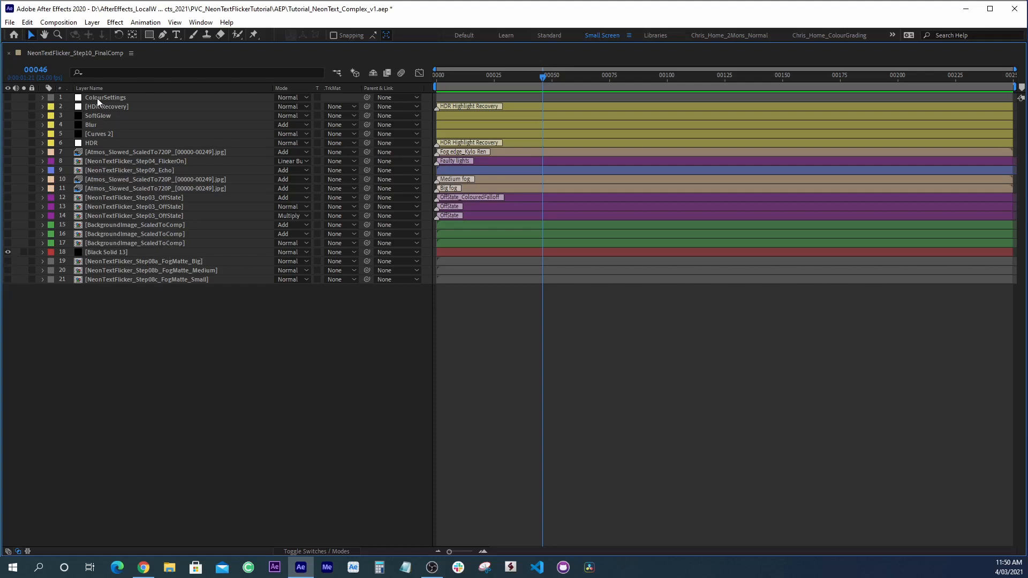
- Select and deselect layers 2 to 17, and switch their visibility on and off again
left_click(113, 245)
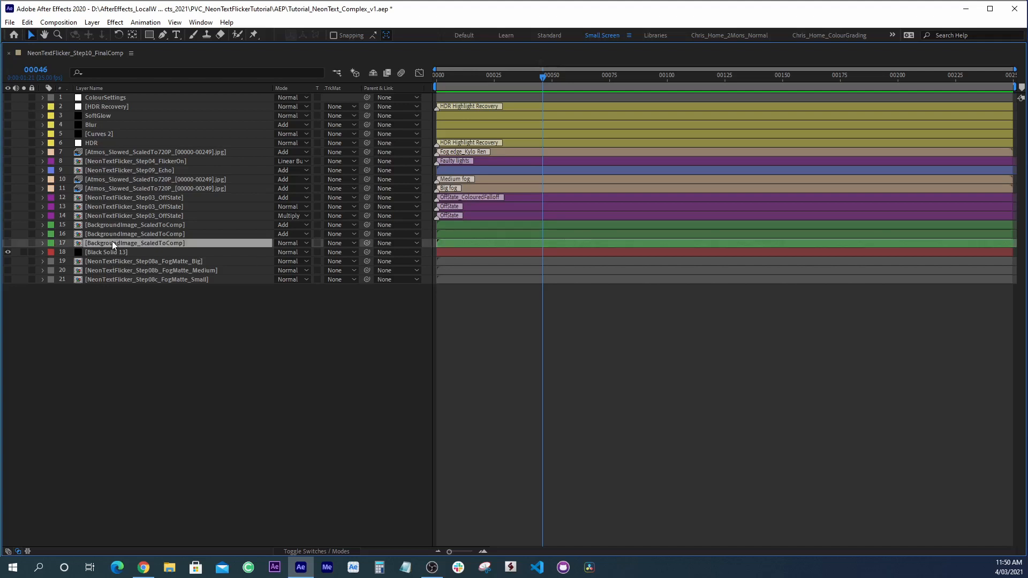
left_click(98, 106, "shift")
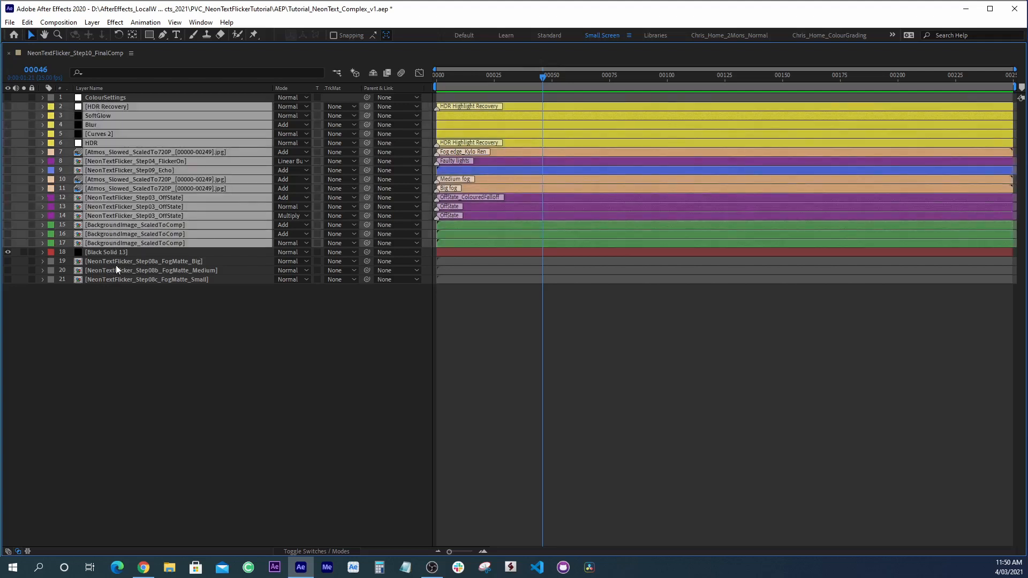
key("ctrl+shift+a")
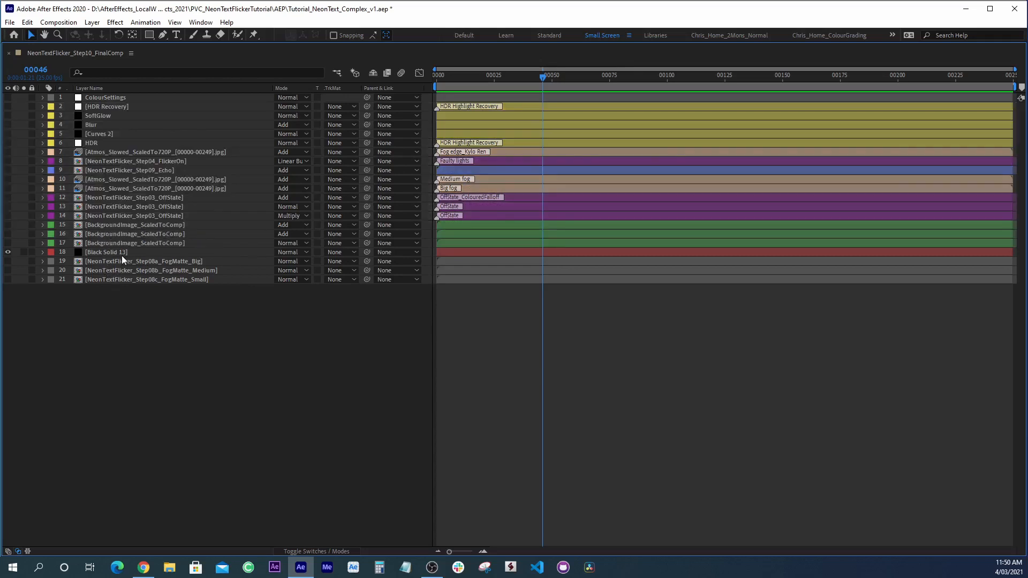
left_click_drag(110, 306, 101, 287)
left_click_drag(8, 244, 8, 106)
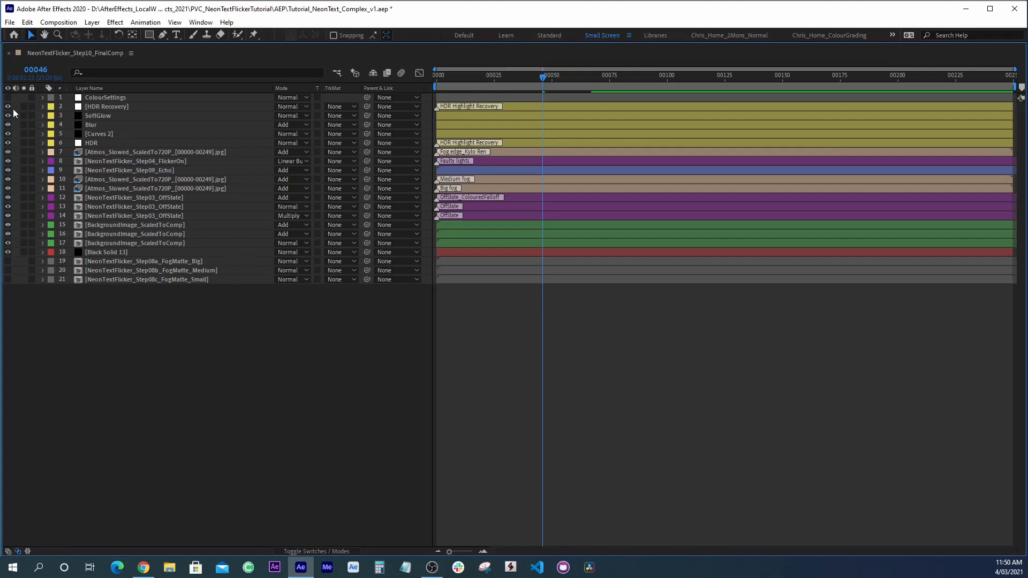
left_click_drag(8, 106, 14, 244)
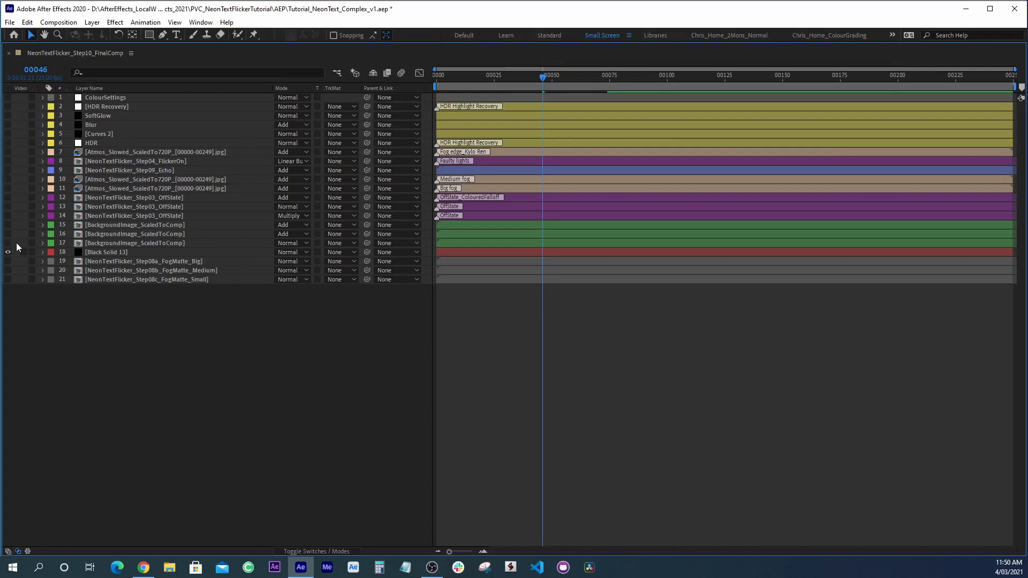
- Inspect the TintWhite and TintBlack colours on the ColourSettings layer, and collapse its properties again
left_click(102, 98)
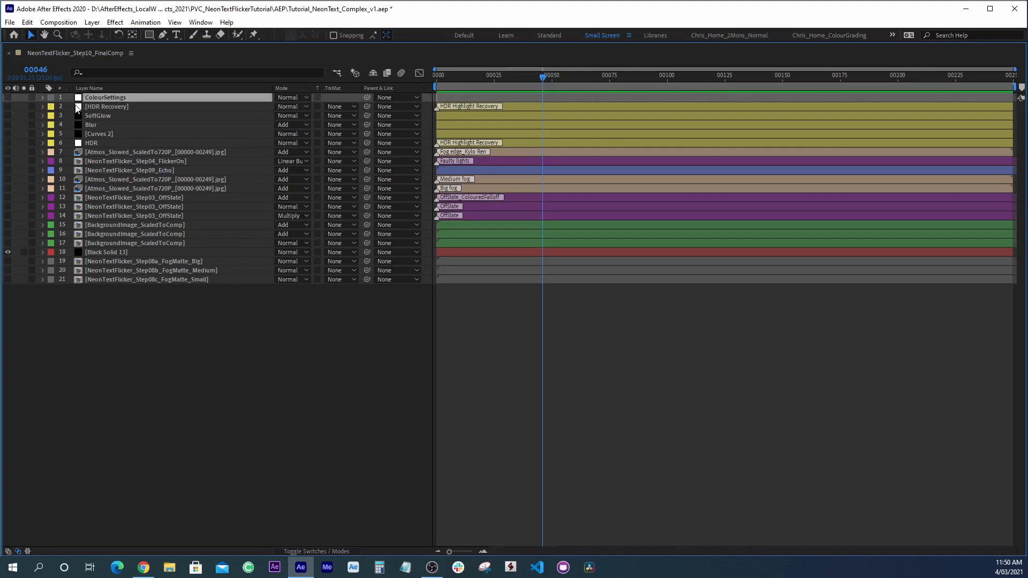
key("e")
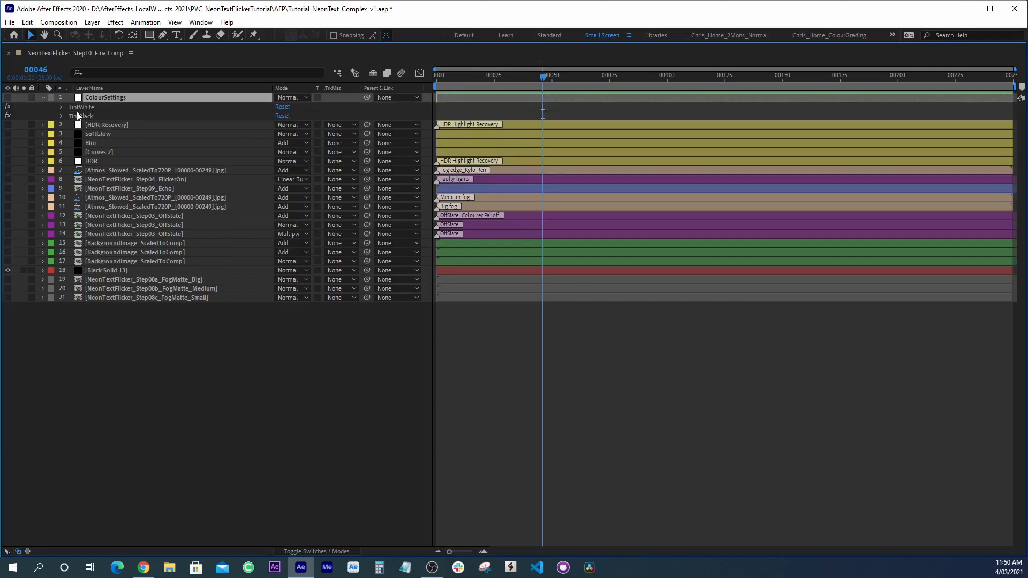
left_click(61, 116)
left_click(61, 106)
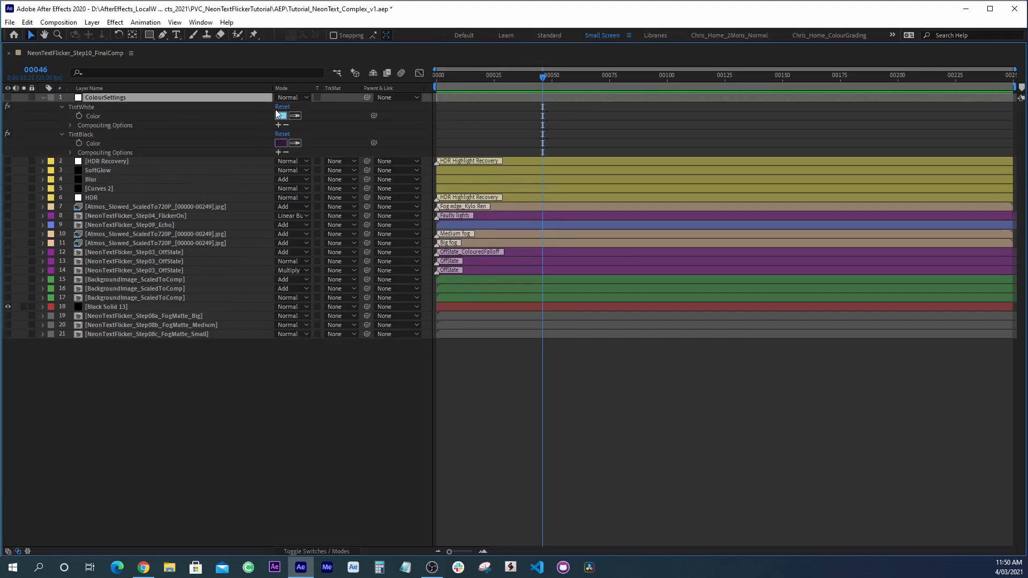
left_click(63, 107)
left_click(62, 116)
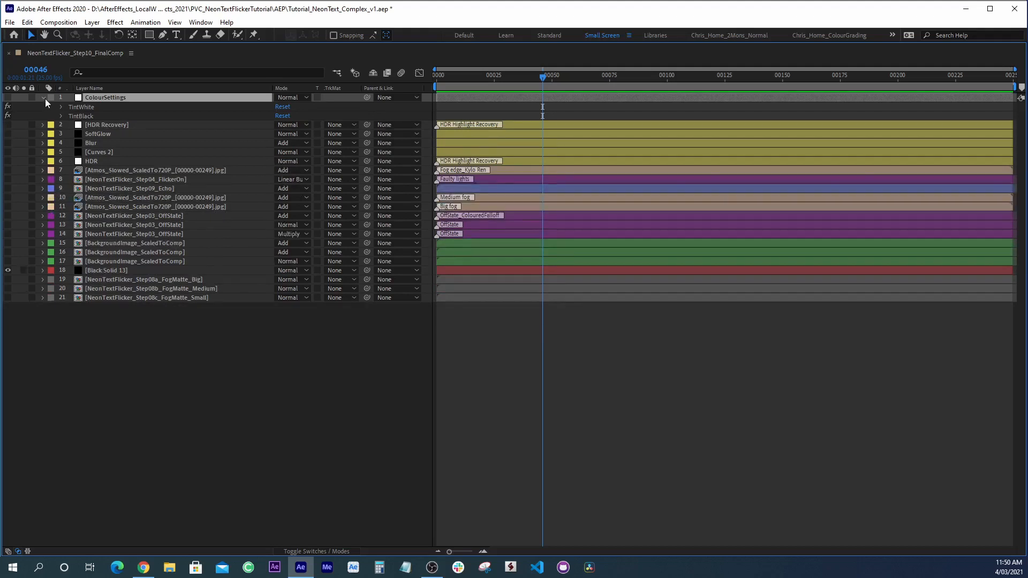
left_click(43, 97)
left_click(97, 252)
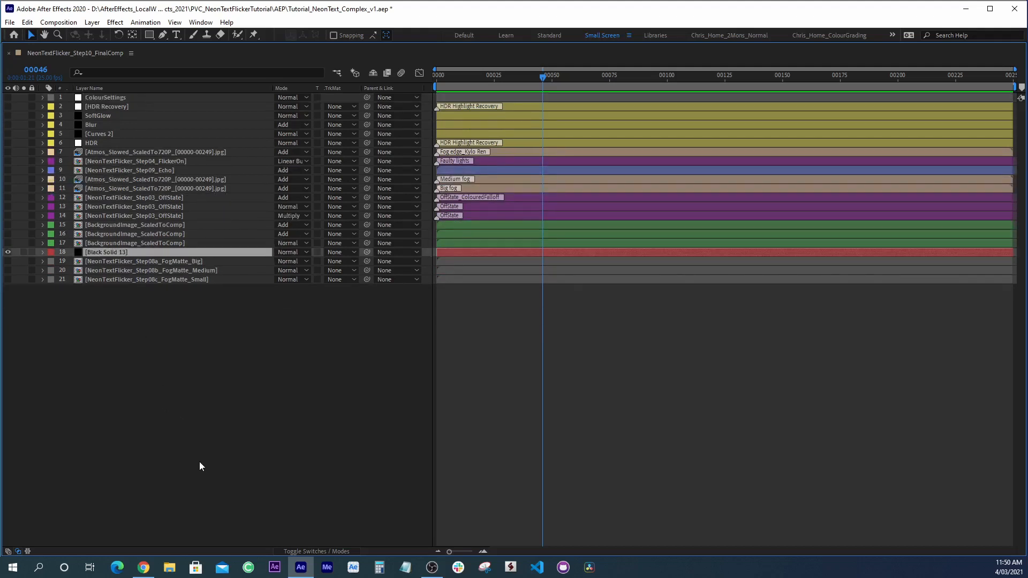
left_click(162, 449)
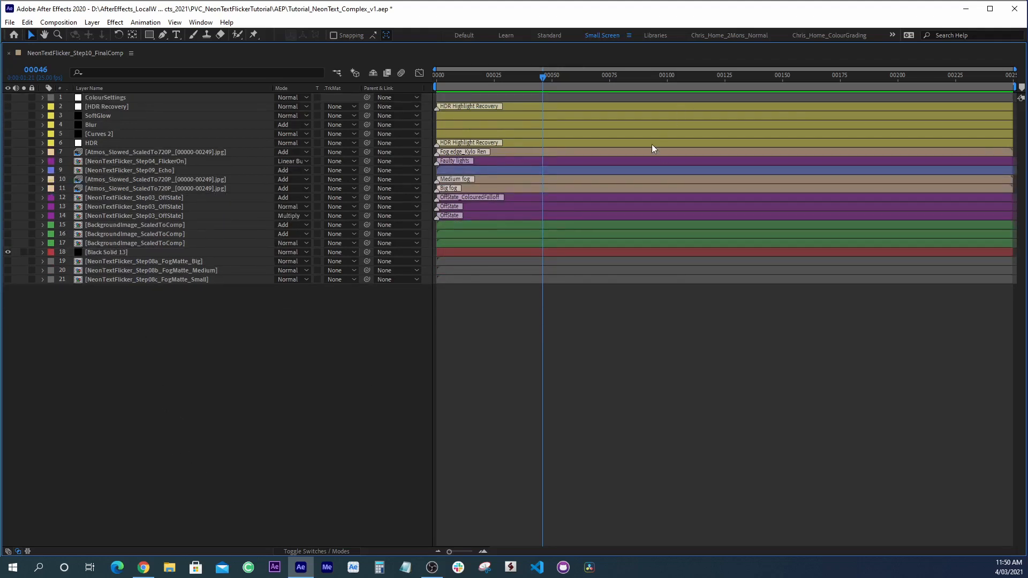
- Go to frame 100, show the NeonTextFlicker_Step09_Echo layer and restore the normal layout to view it
left_click_drag(547, 76, 668, 88)
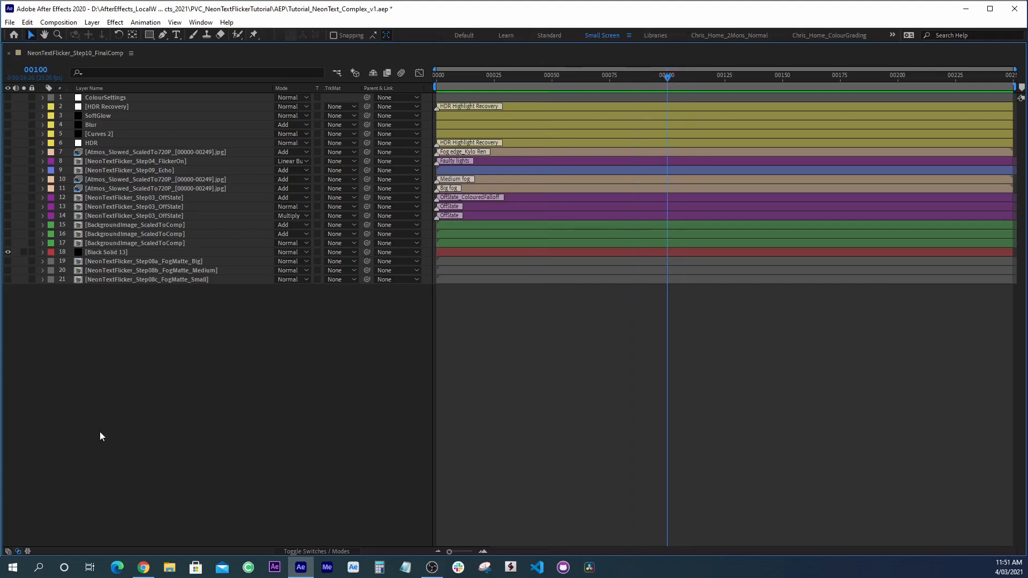
left_click(115, 170)
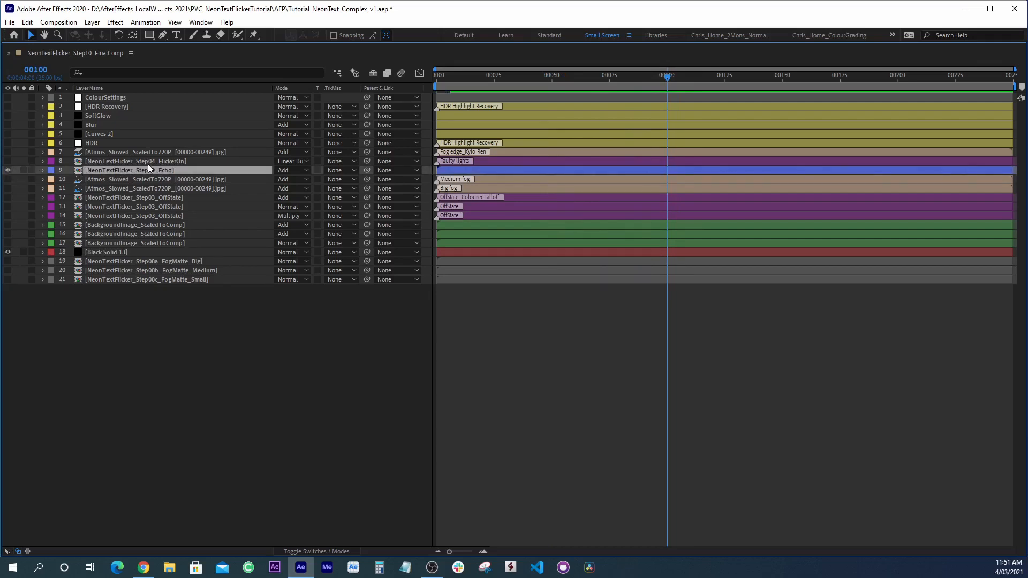
key("grave")
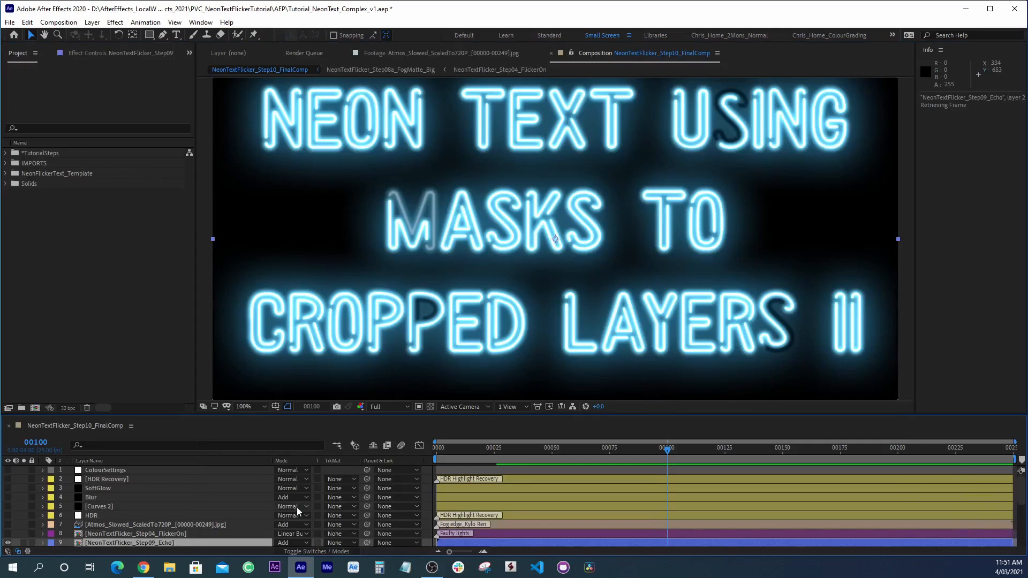
- Examine the Exposure effect on the Echo layer, turning it off and on to compare the glow
scroll(180, 527, "down", 3)
key("e")
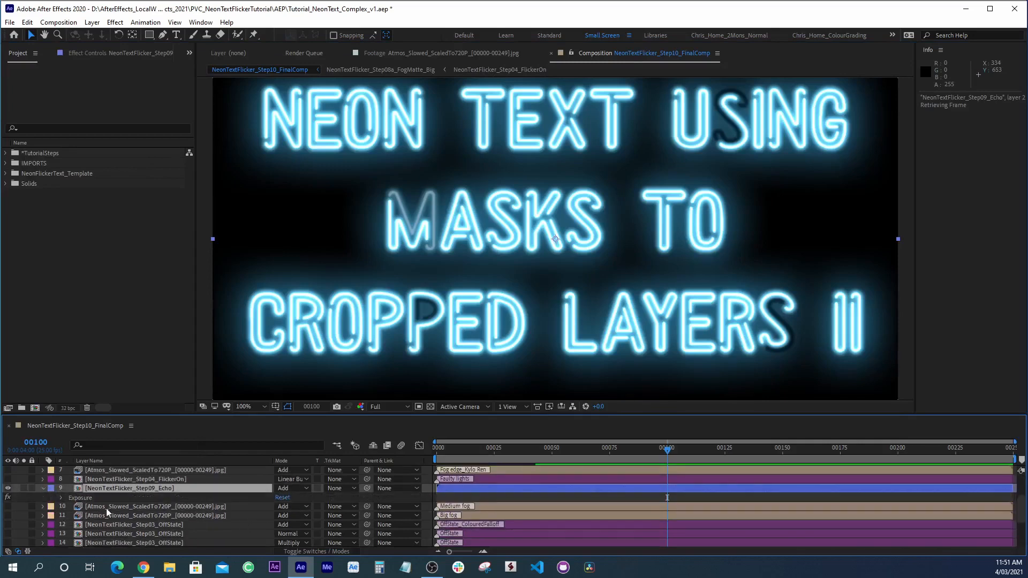
left_click(82, 498)
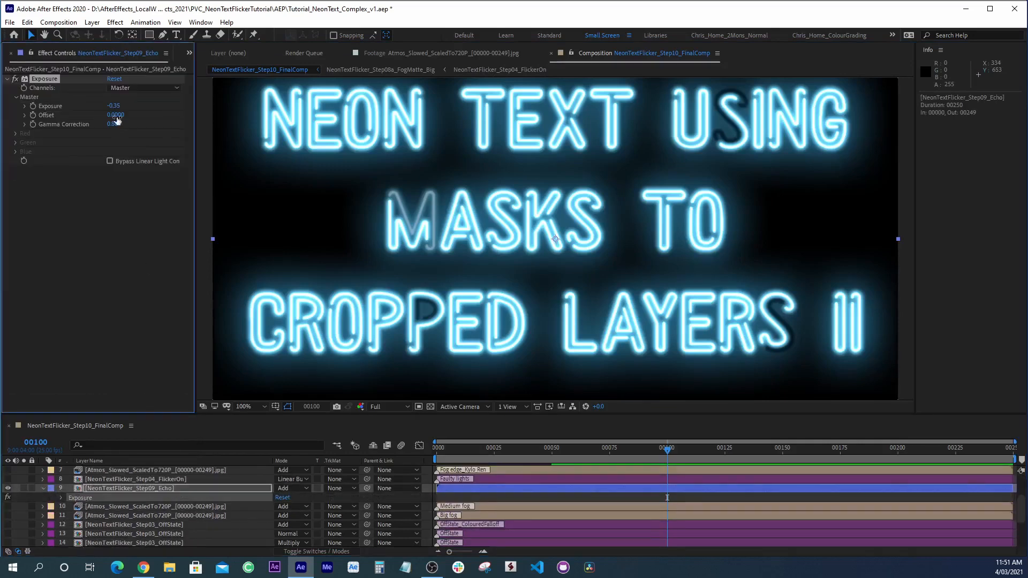
left_click(15, 79)
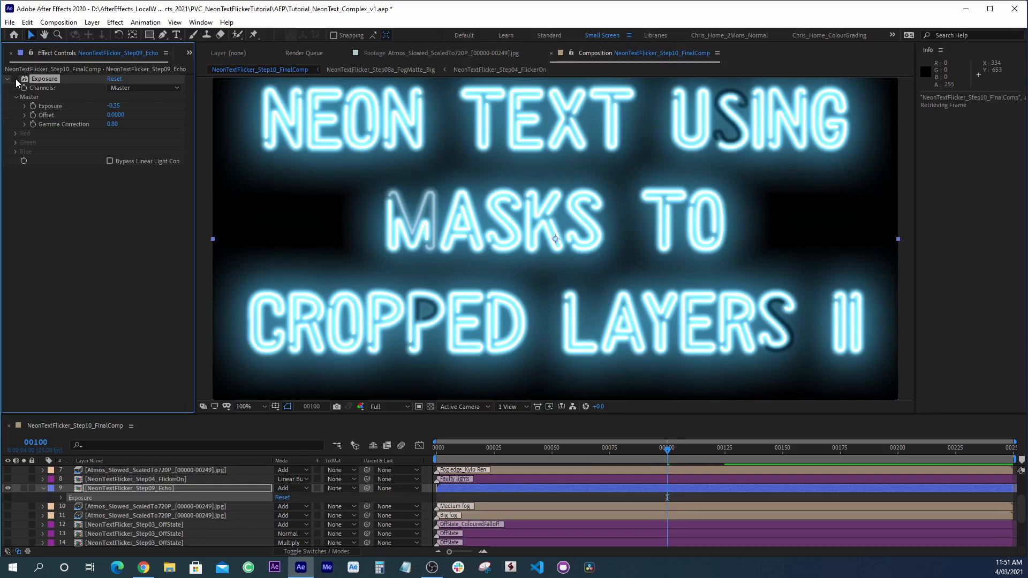
left_click(15, 78)
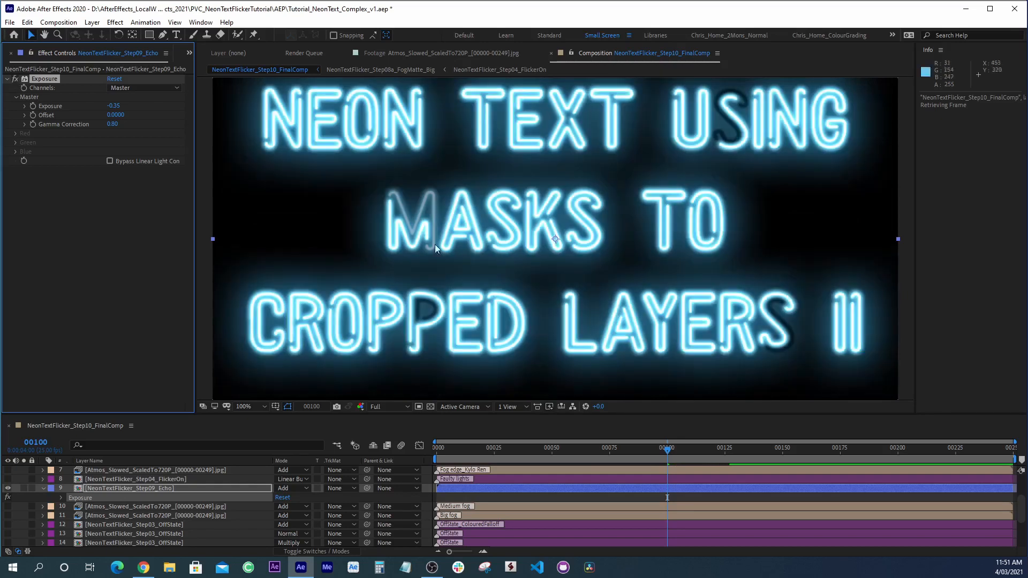
- Change the TintWhite colour on the ColourSettings layer to purple 3D0068
scroll(173, 490, "up", 3)
left_click(120, 469)
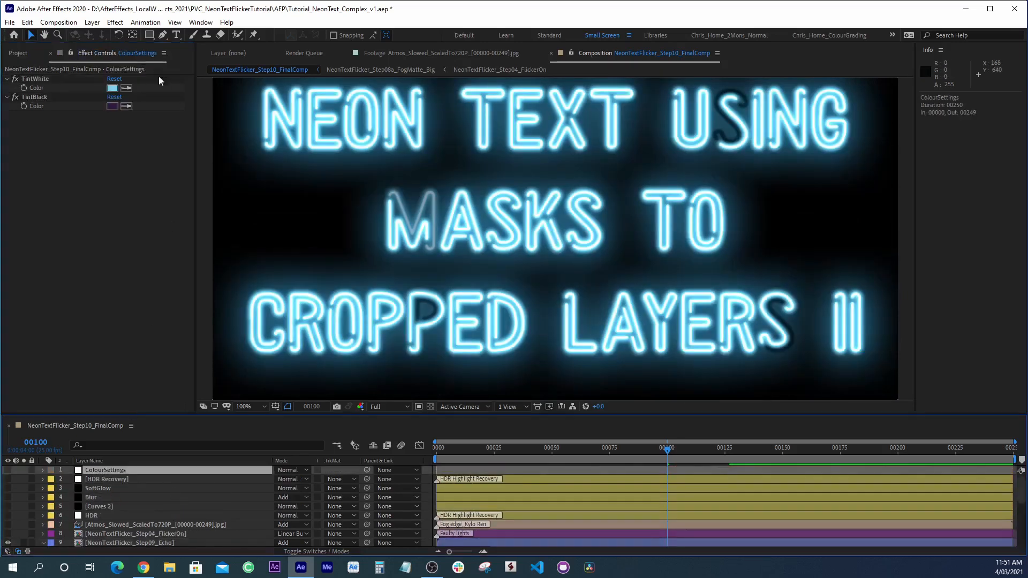
left_click(112, 87)
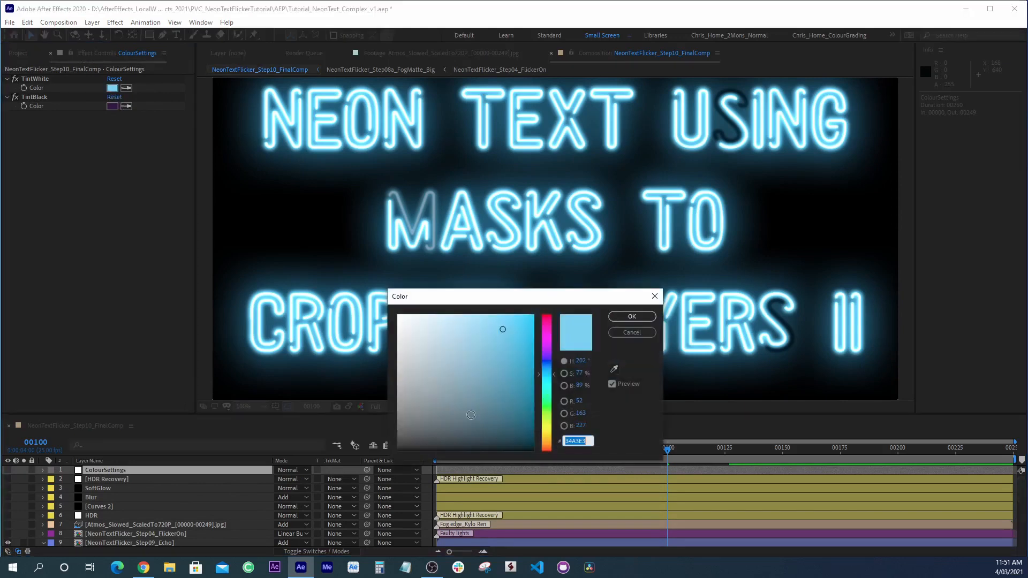
left_click(547, 346)
left_click(534, 395)
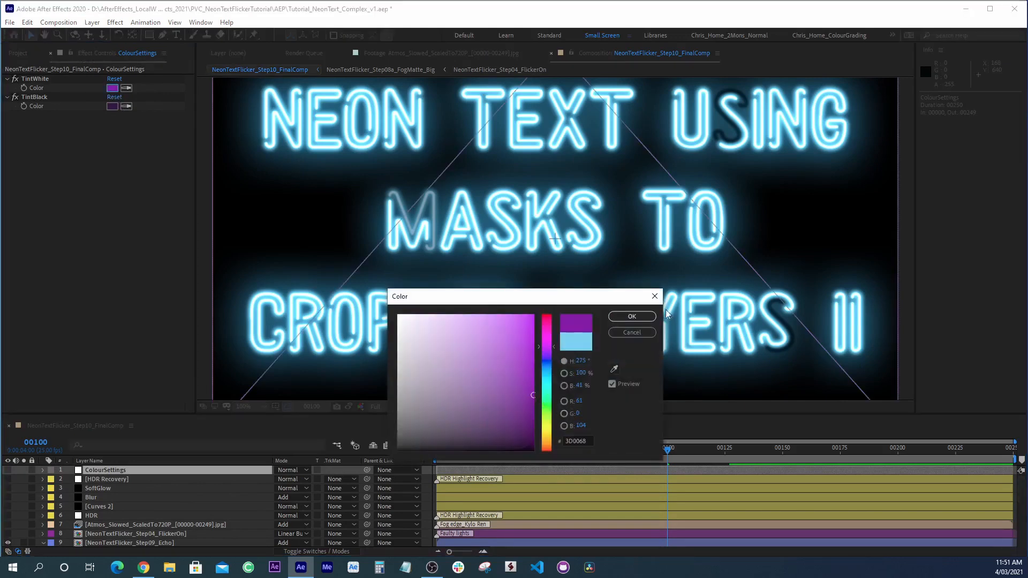
left_click(629, 315)
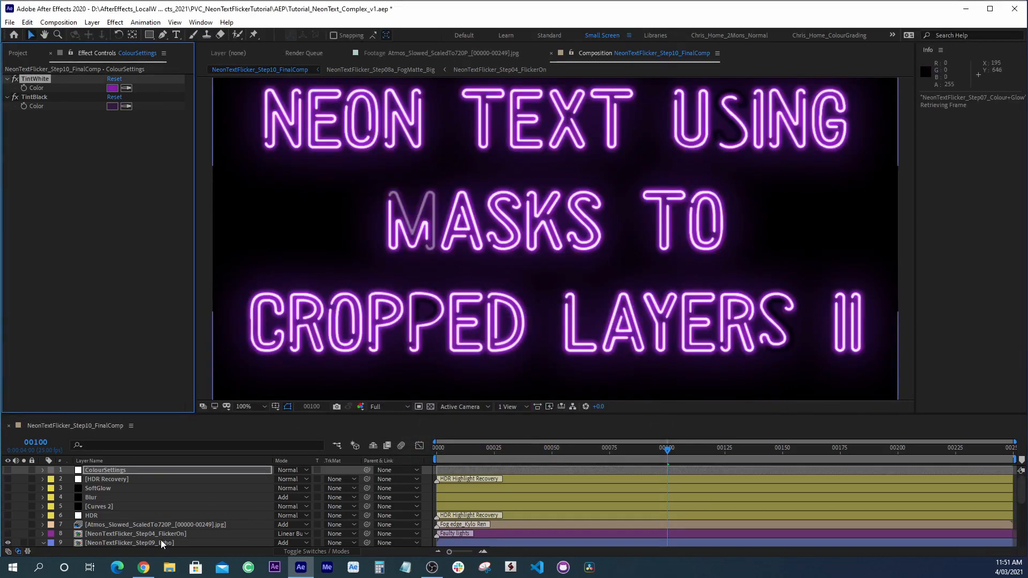
- Toggle the Echo layer's Exposure effect to compare the purple glow, and undo back past the TintWhite colour change
scroll(161, 540, "down", 3)
left_click(80, 496)
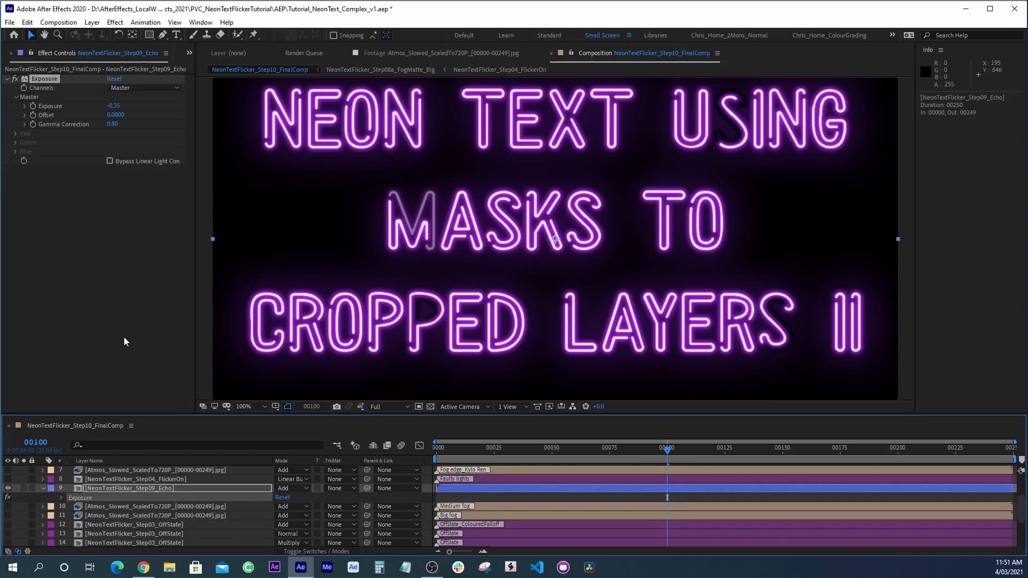
left_click(18, 81)
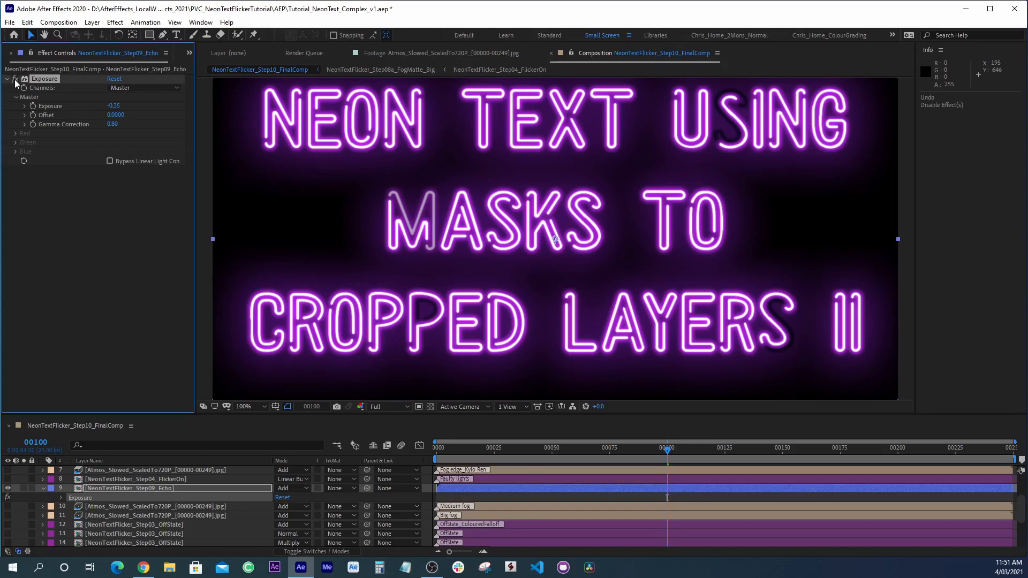
key("ctrl+z")
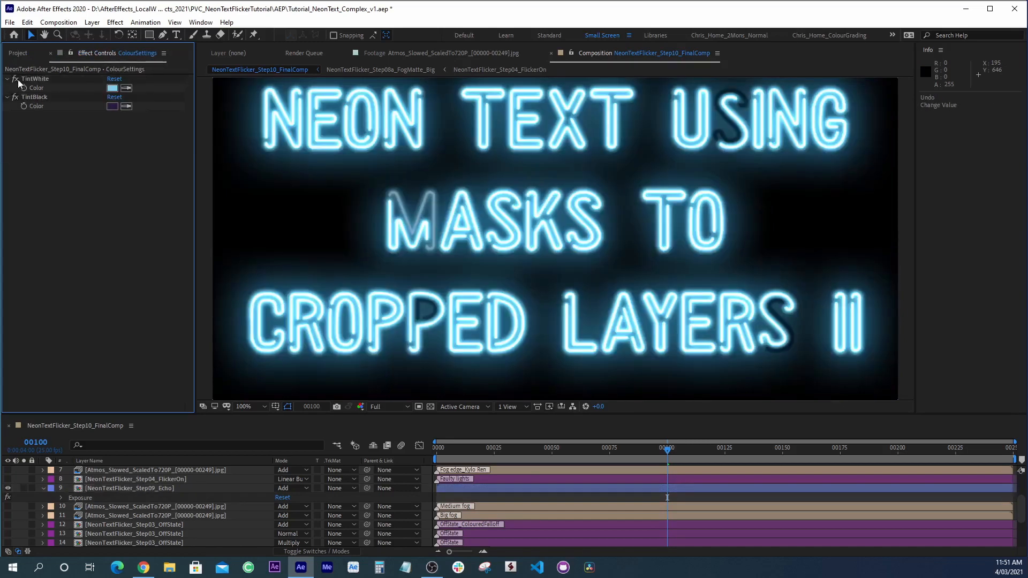
- Hide the NeonTextFlicker_Step09_Echo layer and show the BackgroundImage_ScaledToComp layer directly above Black Solid 13
left_click(84, 496)
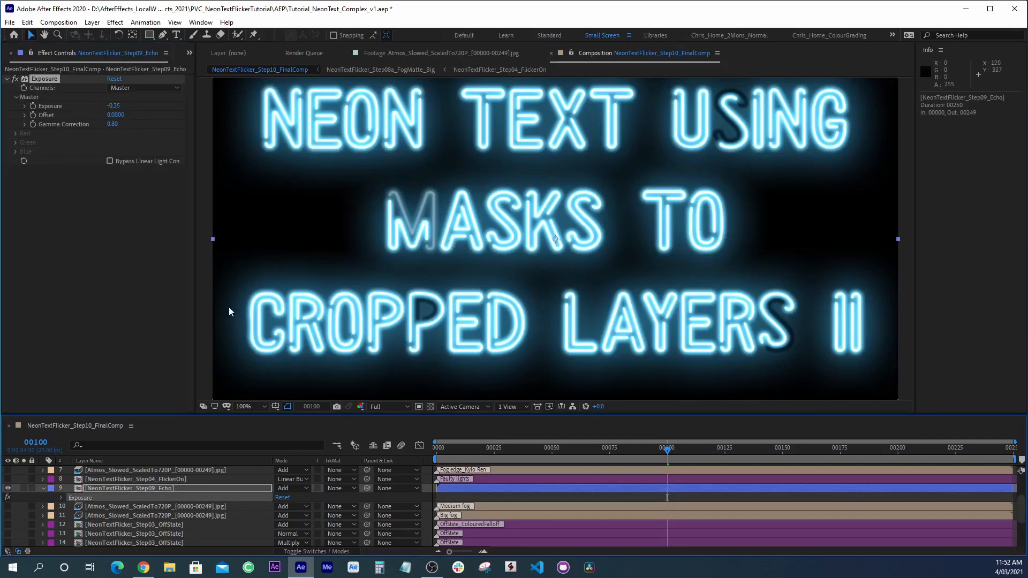
scroll(106, 504, "up", 3)
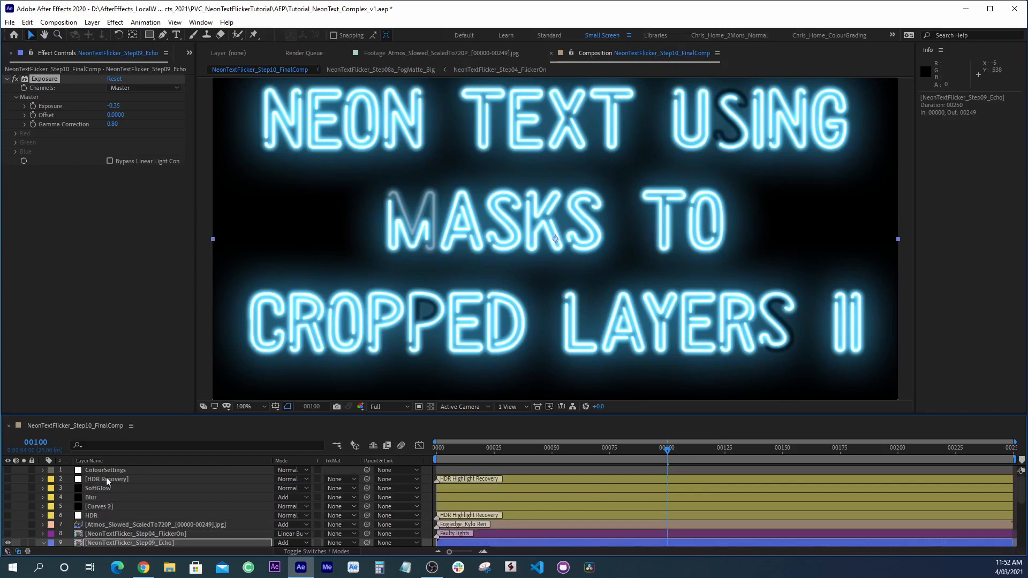
scroll(123, 534, "down", 2)
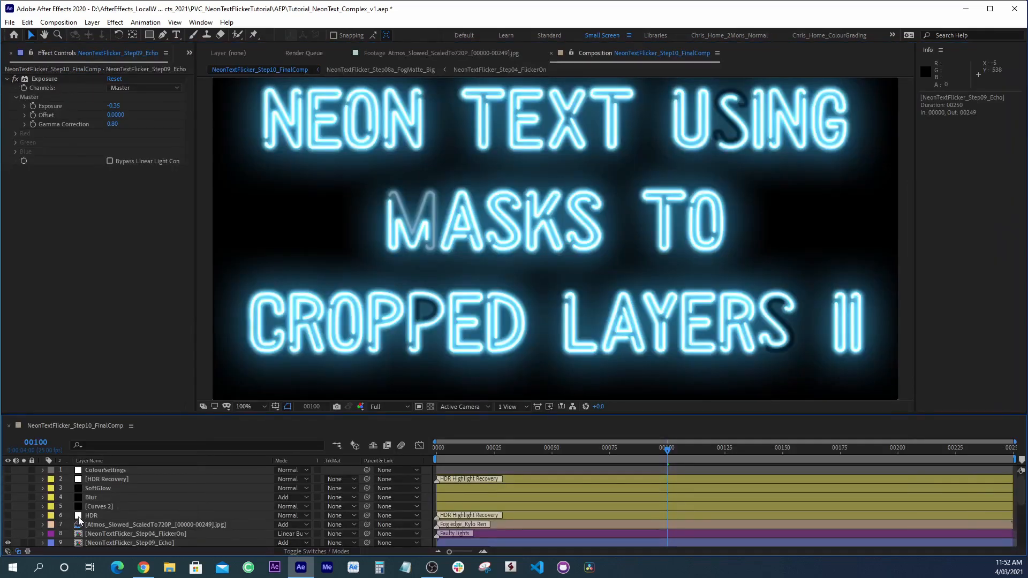
scroll(78, 516, "down", 3)
left_click(8, 515)
scroll(139, 500, "down", 3)
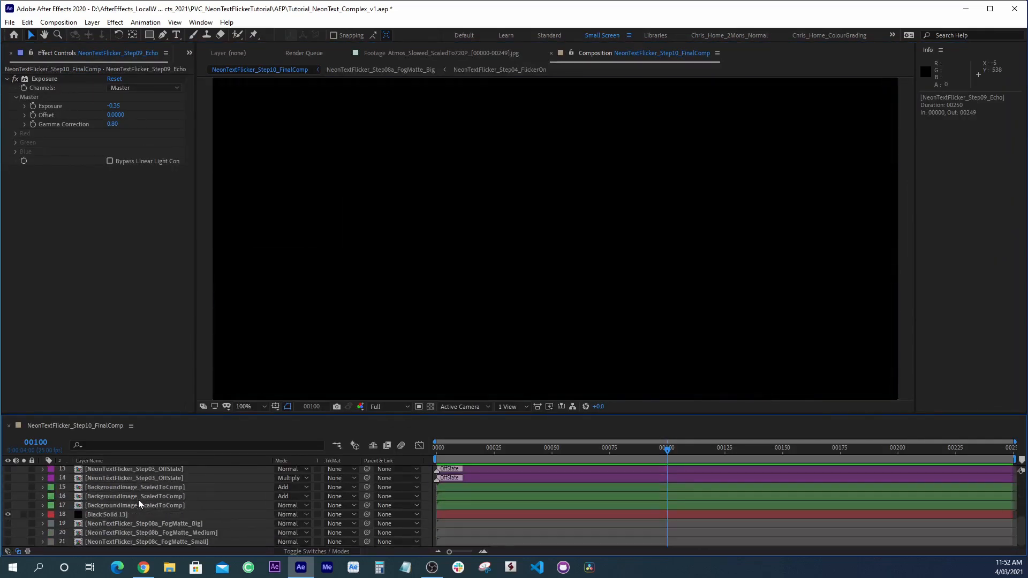
left_click(110, 506)
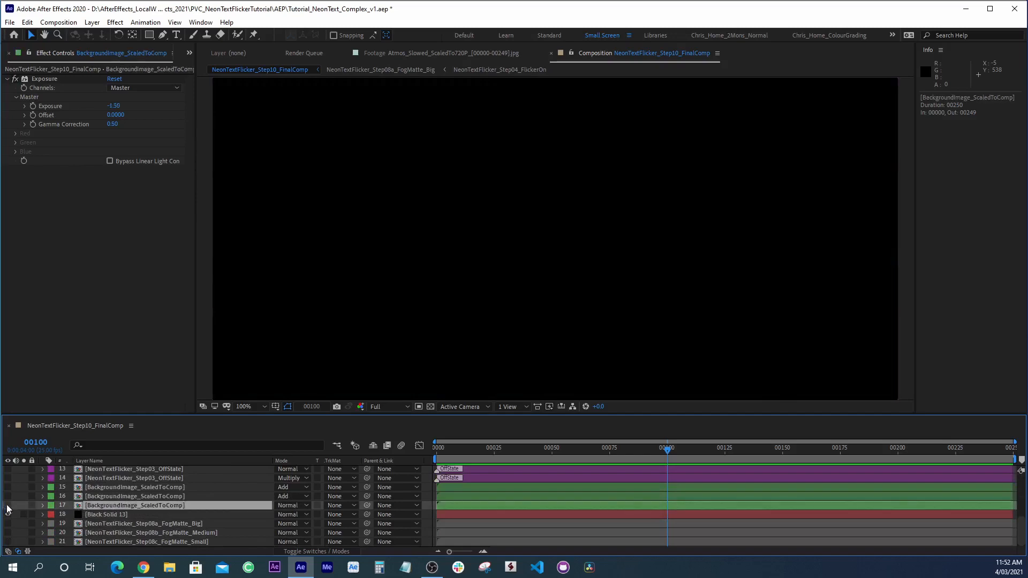
left_click_drag(8, 506, 8, 515)
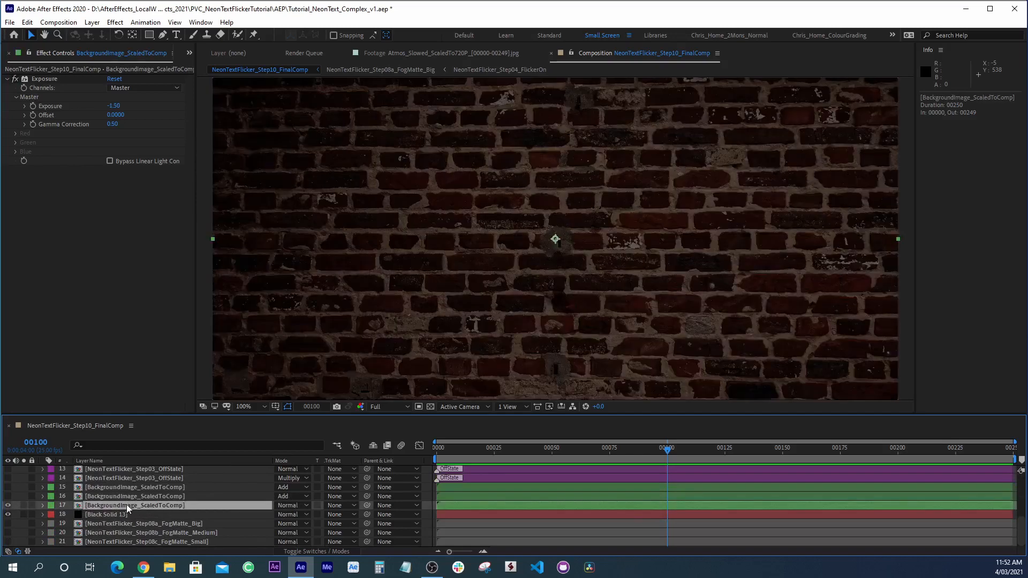
- View the whole brick wall at 50% and switch off the Exposure effect on layer 17 to compare its brightness
key("comma")
key("period")
key("comma")
key("period")
key("comma")
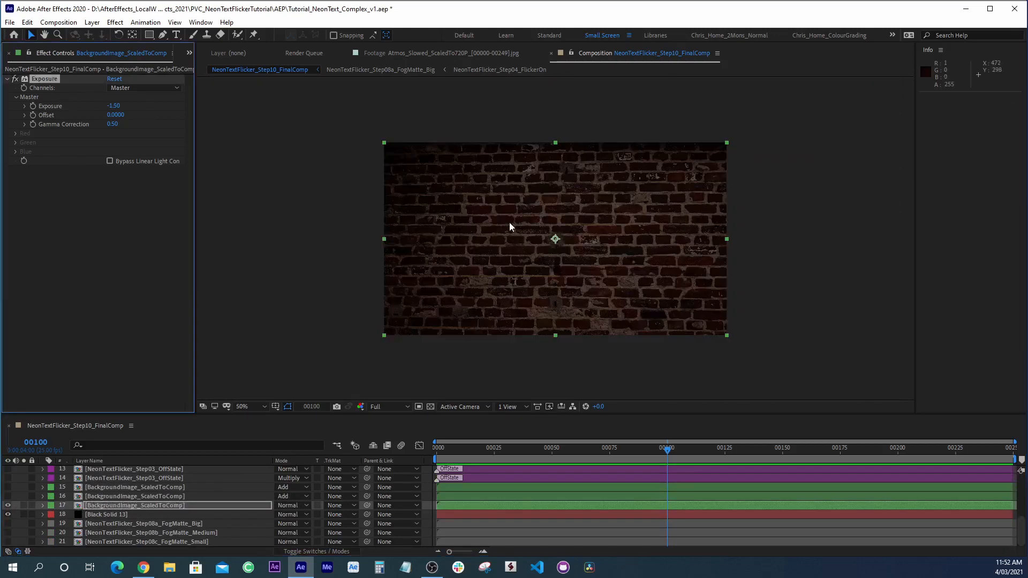
left_click(21, 79)
left_click(15, 79)
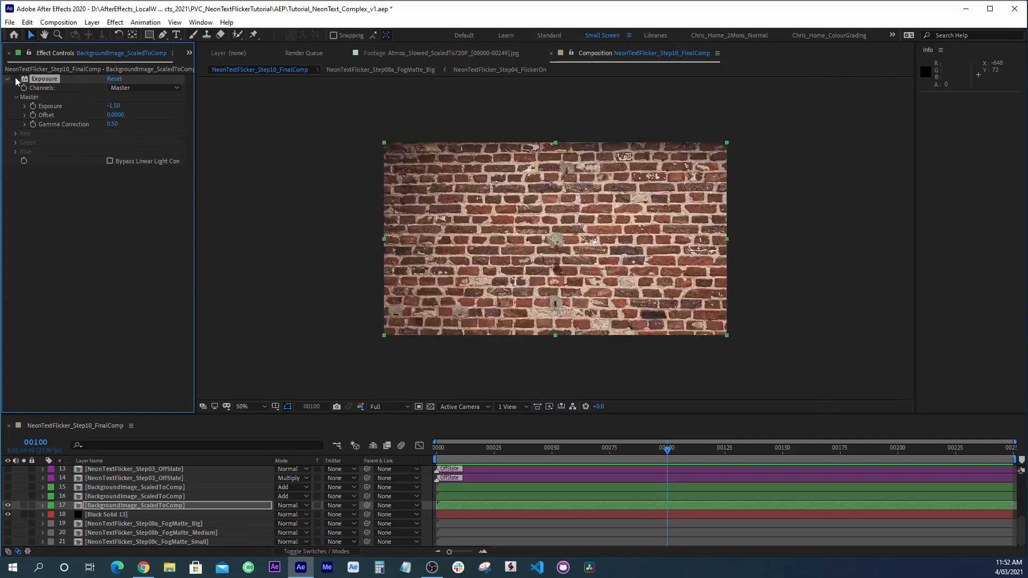
- Turn the Exposure effect back on for the BackgroundImage_ScaledToComp layer 17 and check the darkened brick wall
left_click(15, 80)
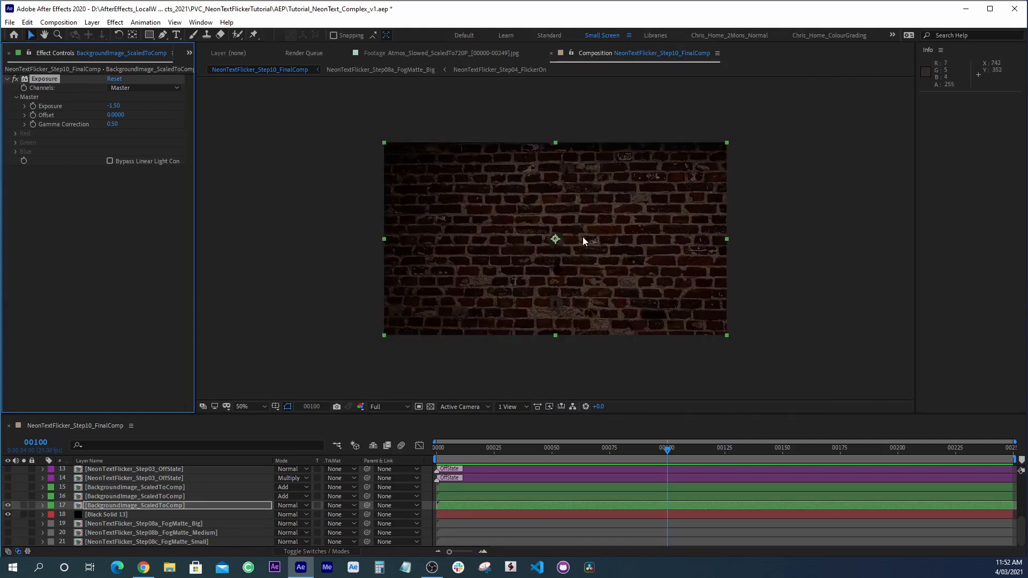
left_click(168, 506)
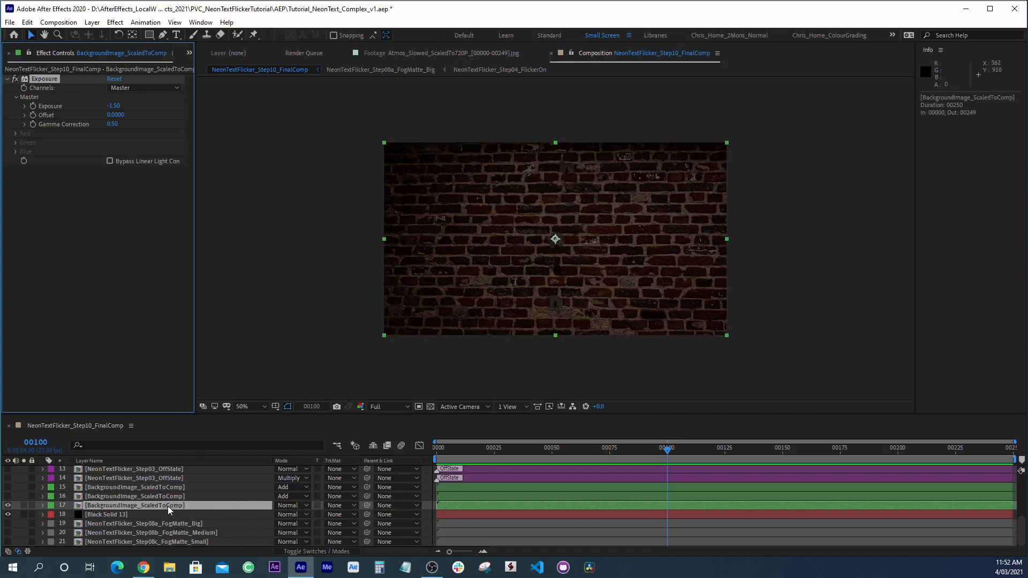
scroll(516, 281, "up", 1)
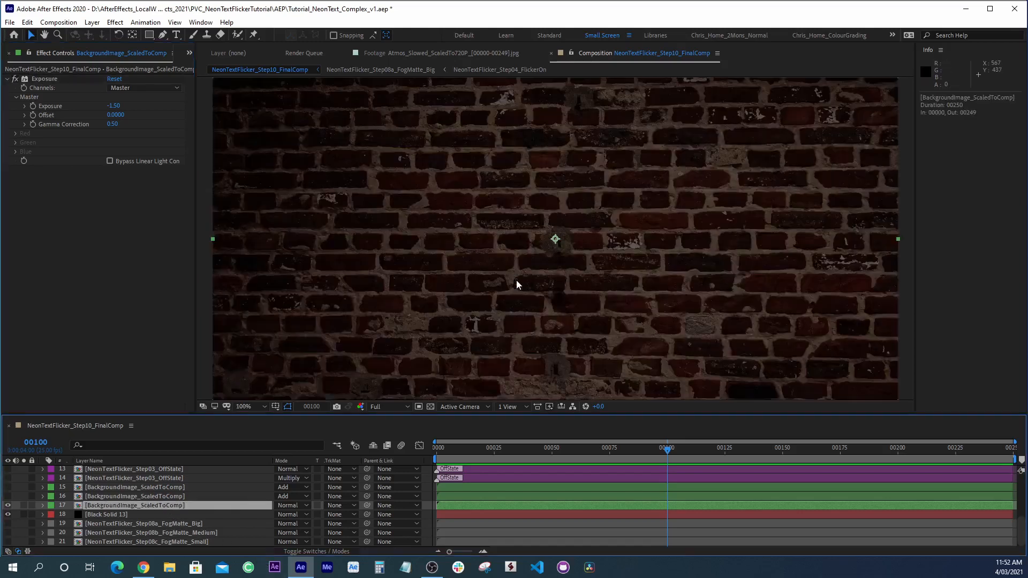
scroll(516, 281, "down", 1)
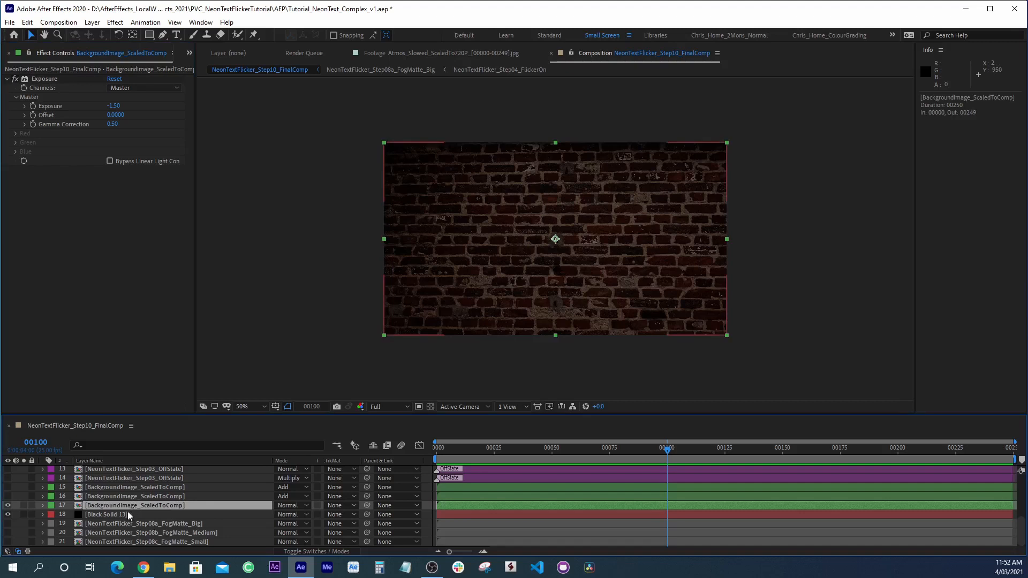
- Show the Normal-mode NeonTextFlicker_Step03_OffState layer 13, inspect its tubes in solo, and end the solo to display them over the bricks
scroll(128, 512, "up", 1)
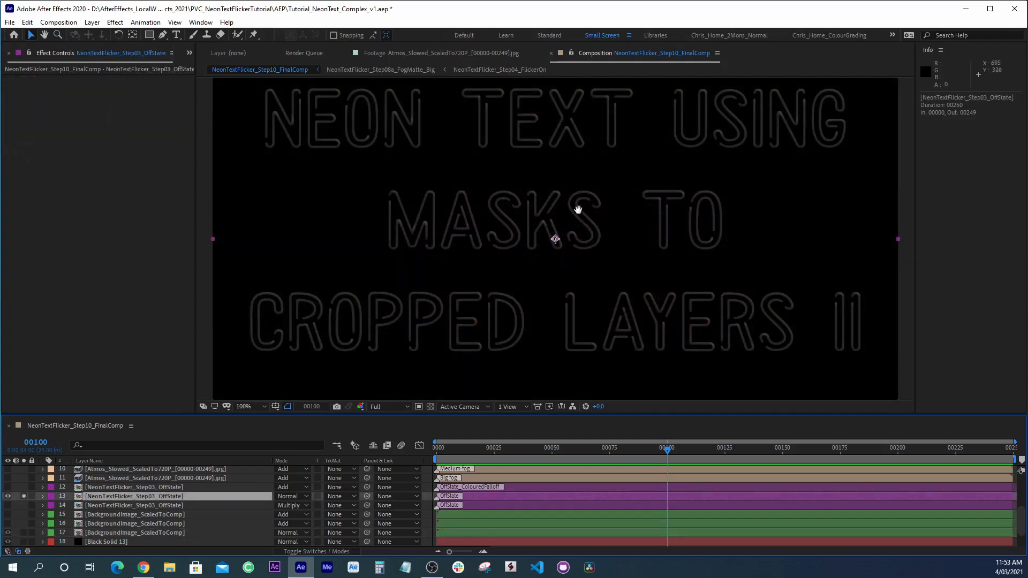
left_click_drag(565, 189, 574, 200)
scroll(643, 188, "up", 4)
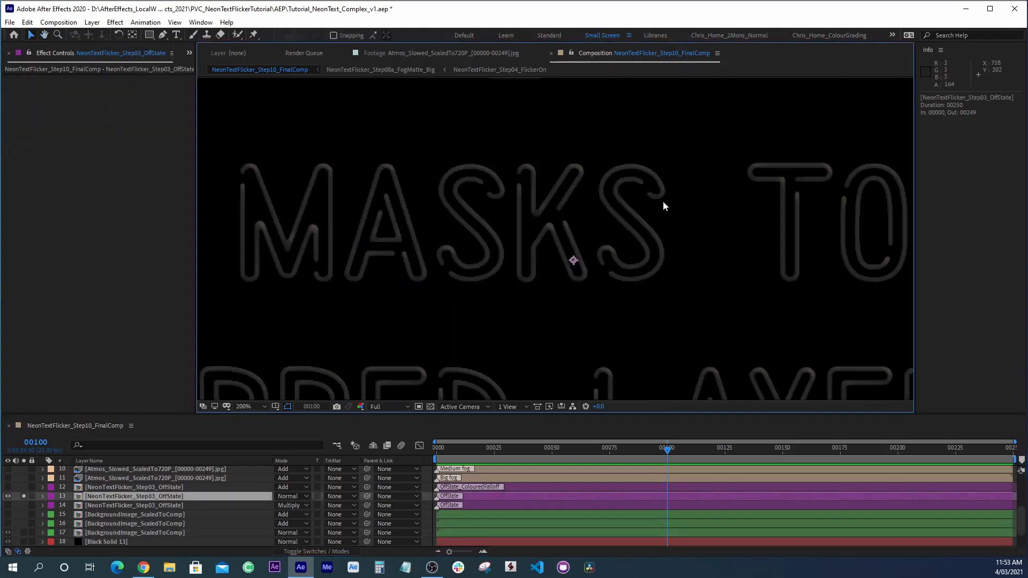
scroll(603, 99, "down", 5)
scroll(602, 127, "up", 1)
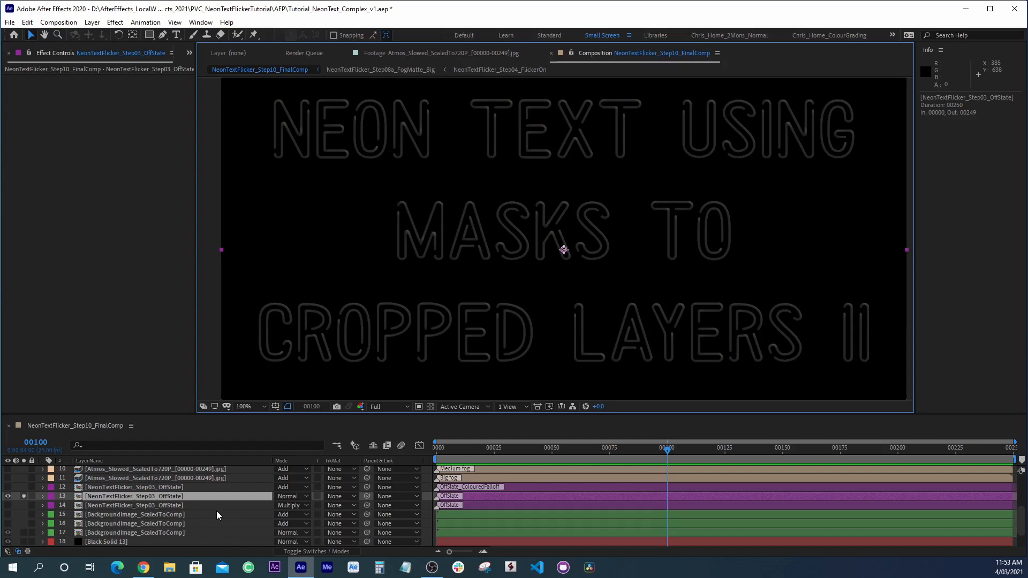
left_click(24, 496)
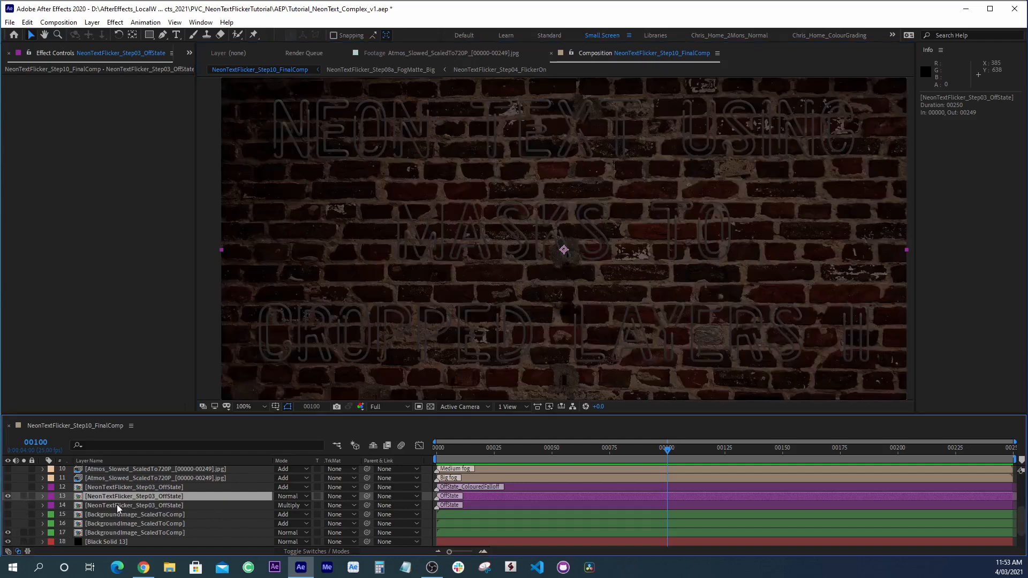
- Show the Multiply-mode NeonTextFlicker_Step03_OffState layer 14 and examine its blurred black shadow close up on the bricks
left_click(117, 504)
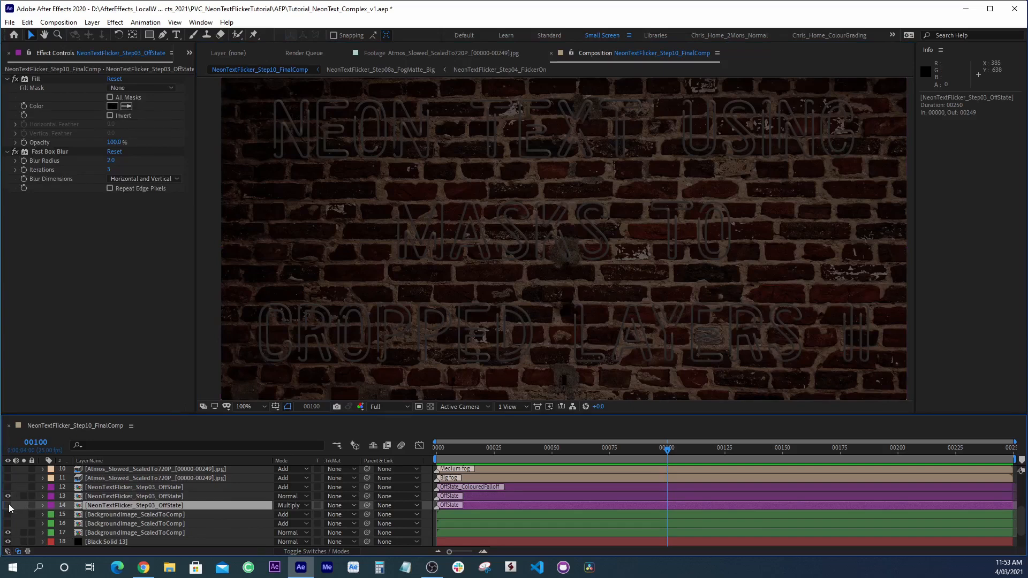
key("period")
key("period")
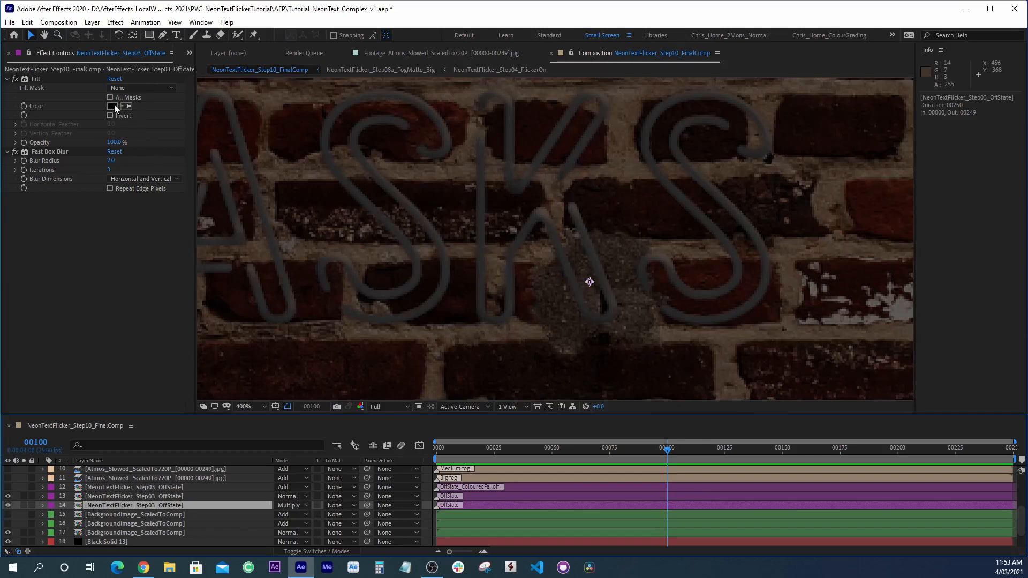
left_click(26, 505)
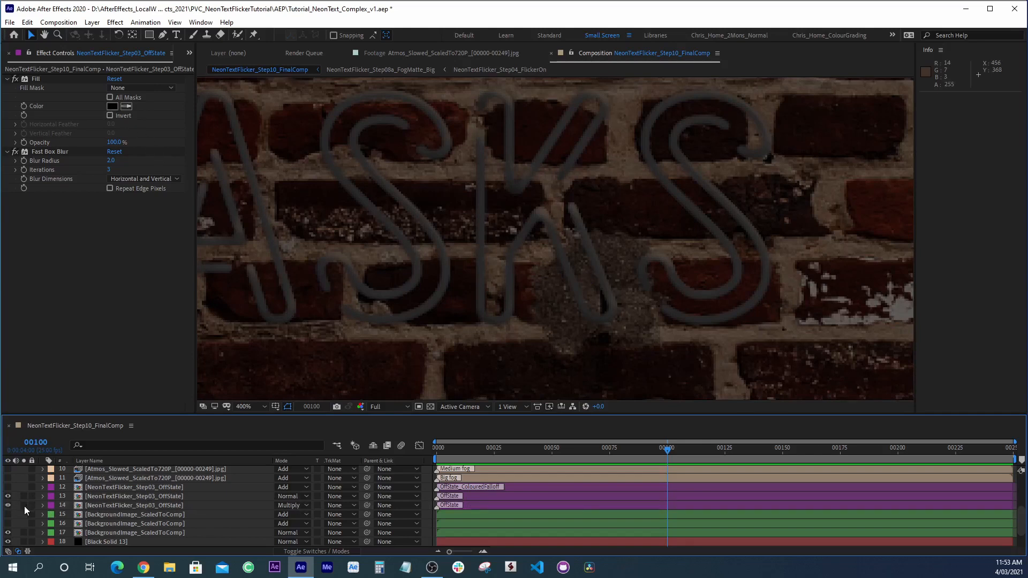
left_click(93, 505)
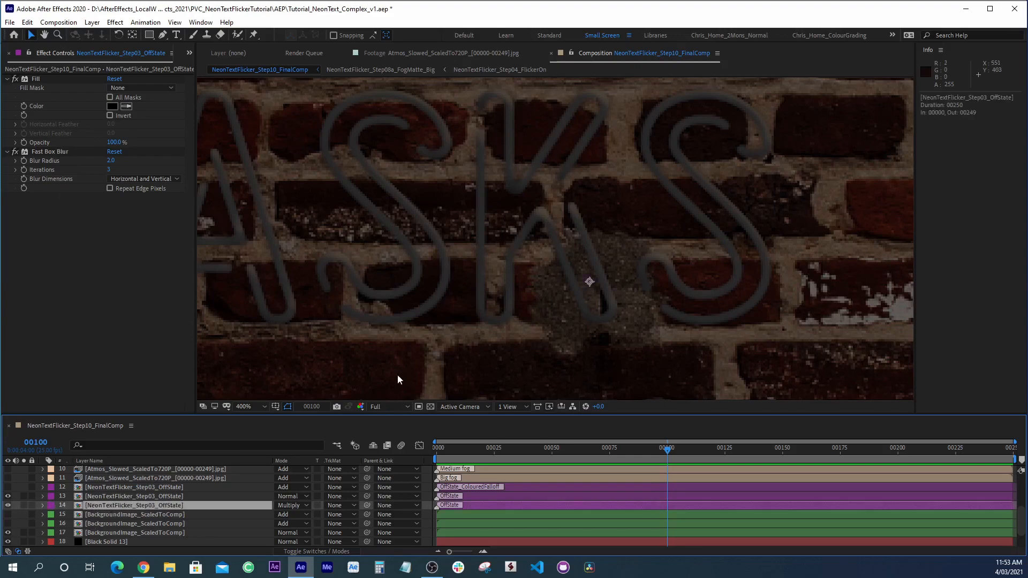
- Duplicate the Multiply-mode OffState layer 14 and check the doubled shadow across the whole text at frame 75
key("ctrl+d")
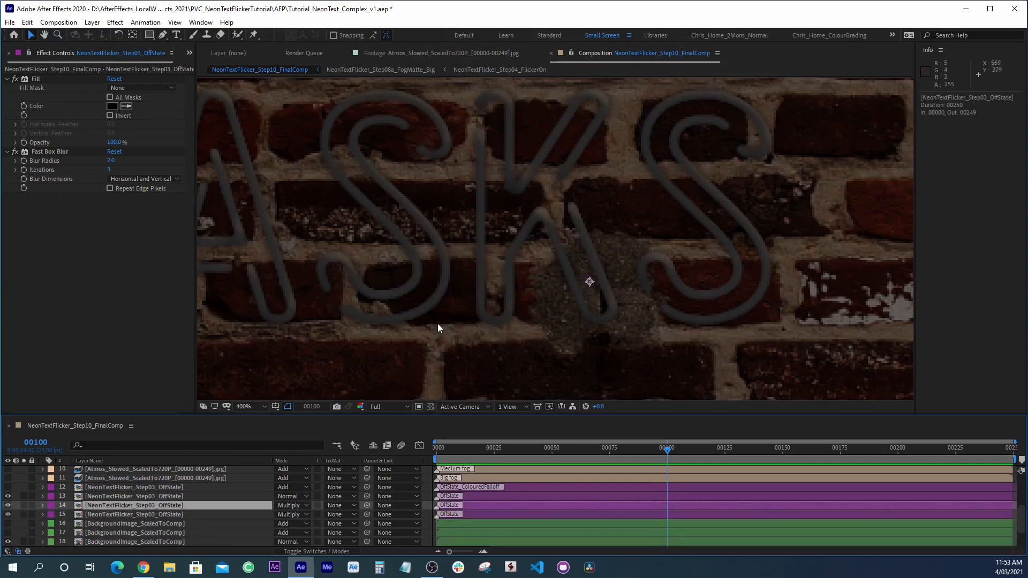
scroll(438, 323, "down", 2)
left_click_drag(635, 449, 610, 455)
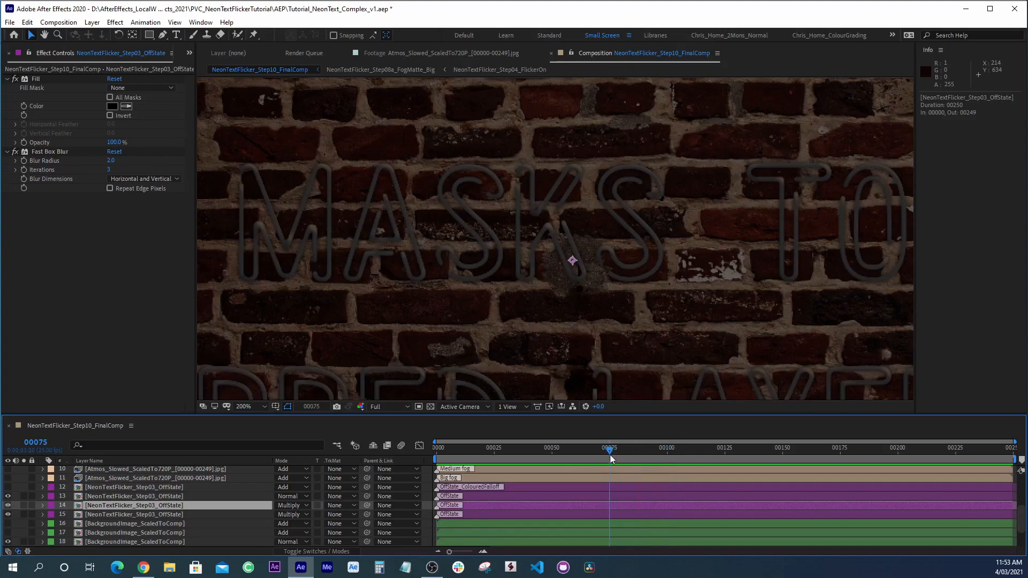
key("comma")
key("period")
key("comma")
key("comma")
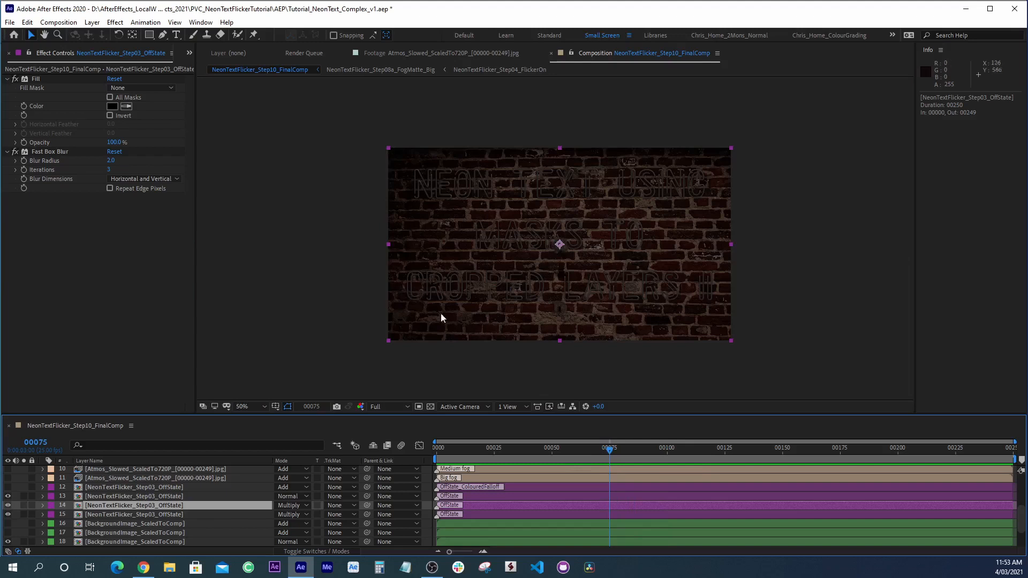
- Show the NeonTextFlicker_Step09_Echo layer, preview its flicker from frame 26, and park the playhead at frame 25
left_click(493, 449)
left_click_drag(493, 449, 497, 449)
scroll(100, 505, "up", 2)
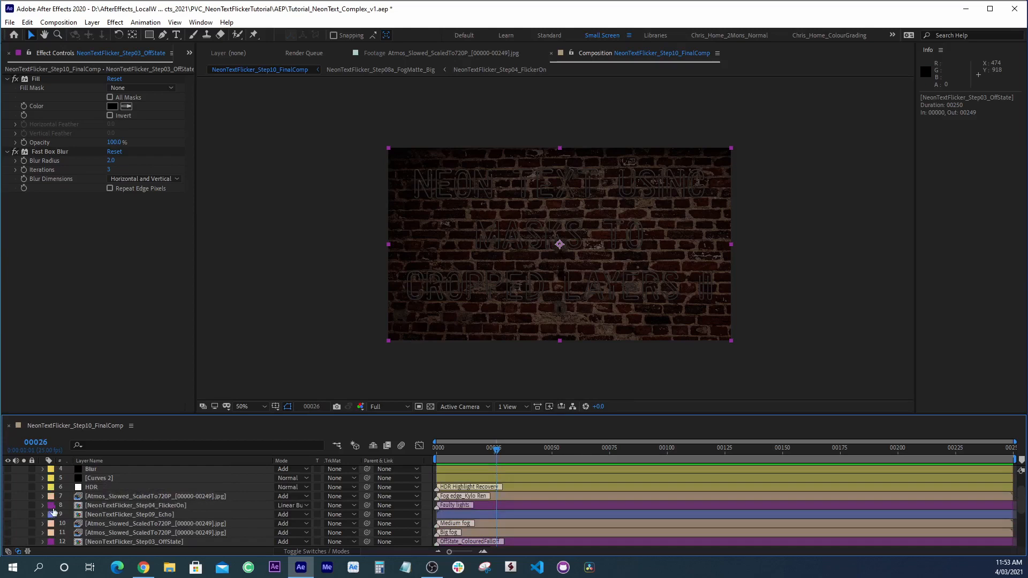
left_click(8, 515)
left_click(127, 513)
key("space")
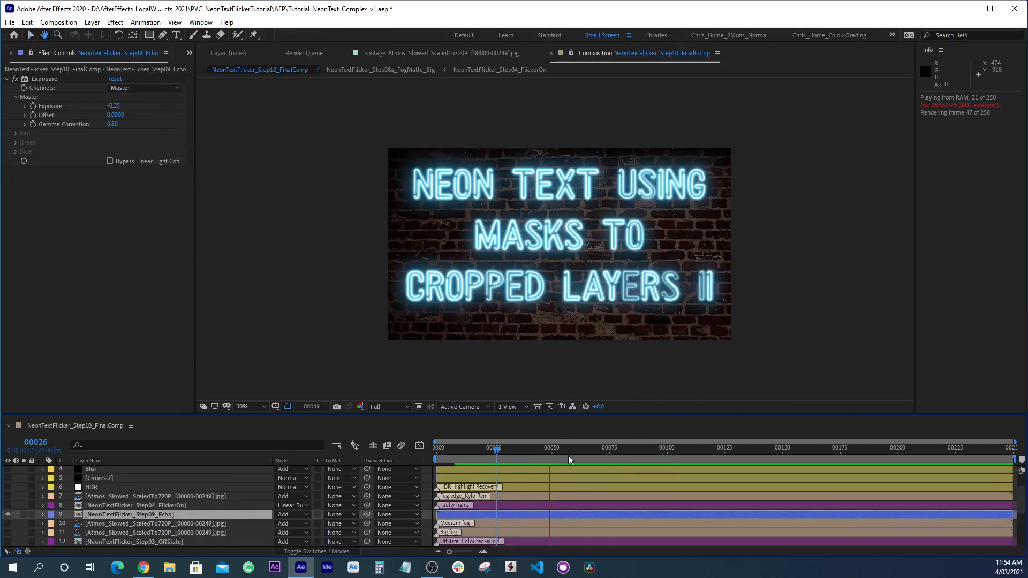
key("space")
left_click(450, 448)
left_click_drag(449, 448, 494, 462)
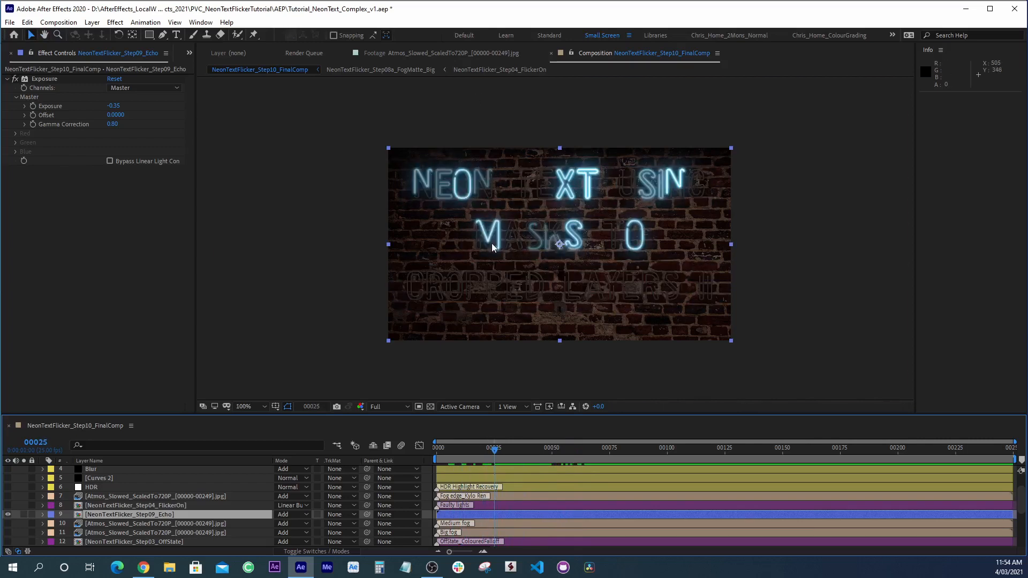
- Take a snapshot of the soloed Echo layer at frame 25, then end the solo and hide the layer
key("slash")
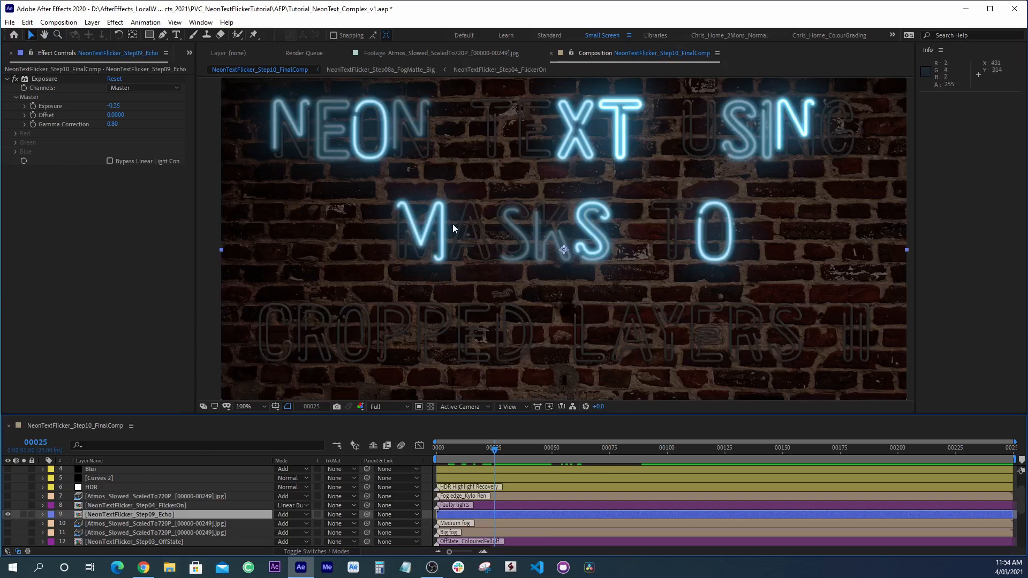
left_click(24, 514)
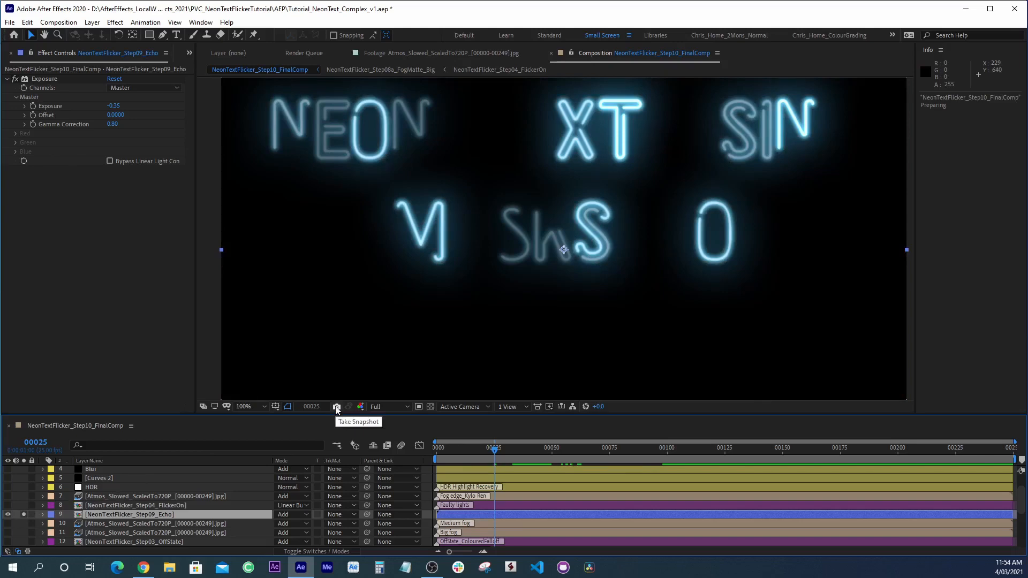
left_click(336, 407)
left_click(24, 514)
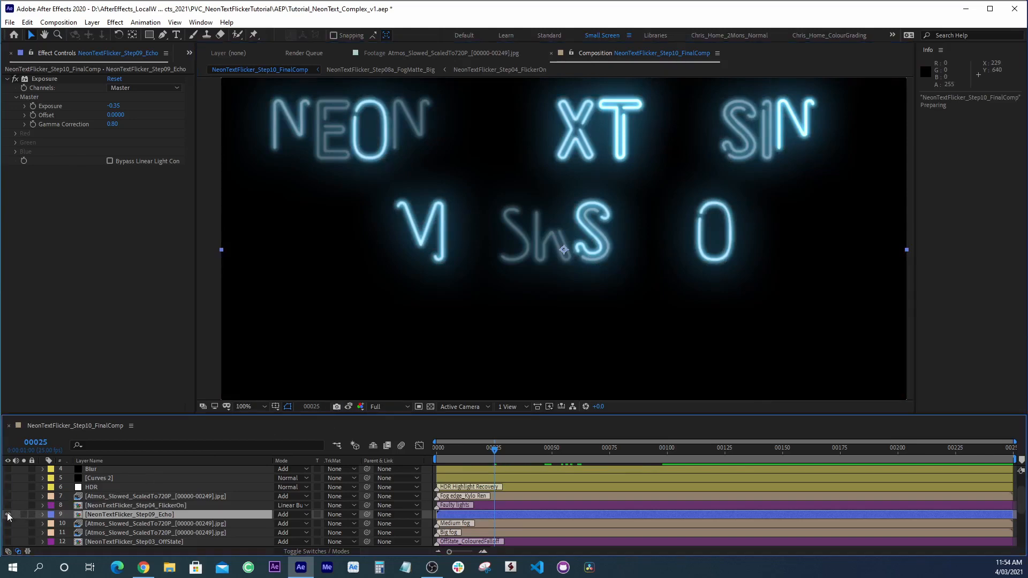
- Open the NeonTextFlicker_Step08a_FogMatte_Big composition and compare its matte with the stored snapshot of the neon text
scroll(107, 513, "down", 3)
double_click(144, 525)
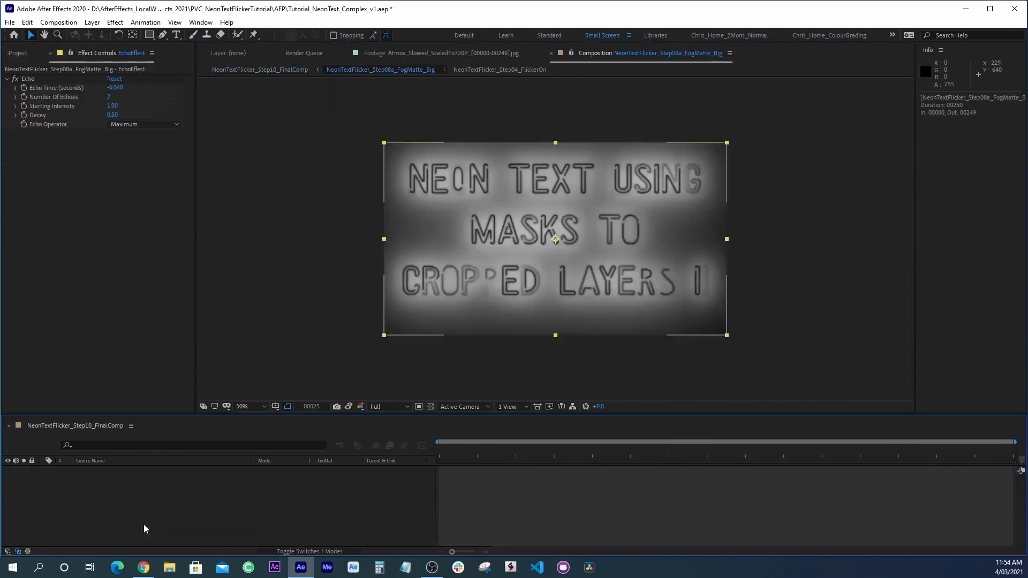
key("F5")
key("F5")
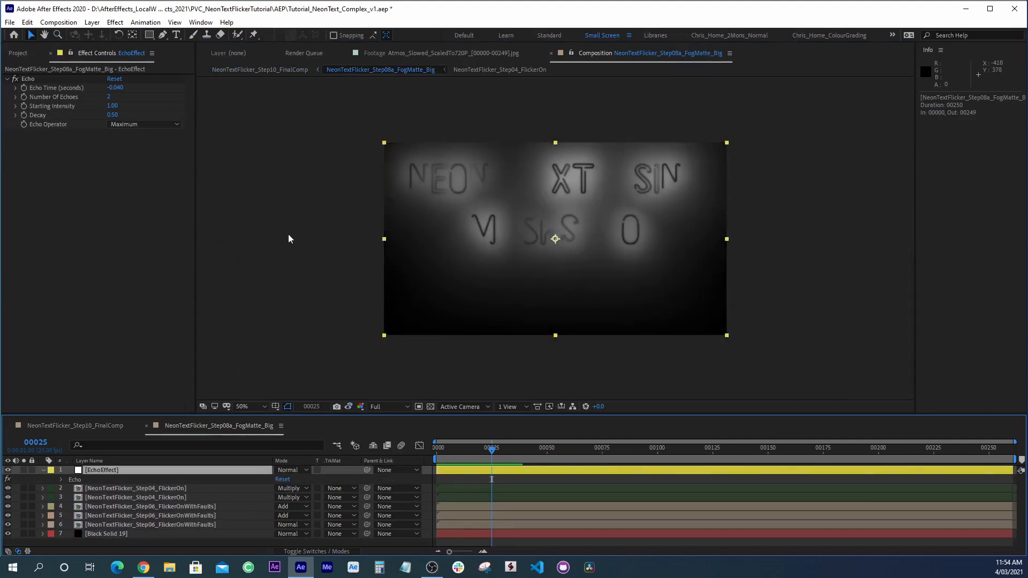
key("F5")
key("F5")
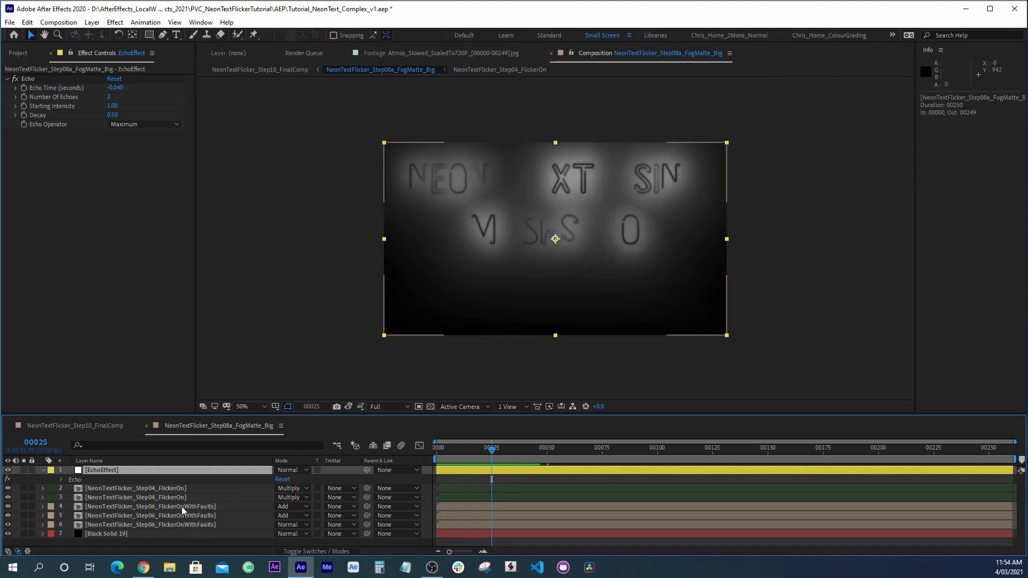
- Examine the NeonTextFlicker_Step08b_FogMatte_Medium and NeonTextFlicker_Step08c_FogMatte_Small compositions, opening each from the final composition
left_click(95, 424)
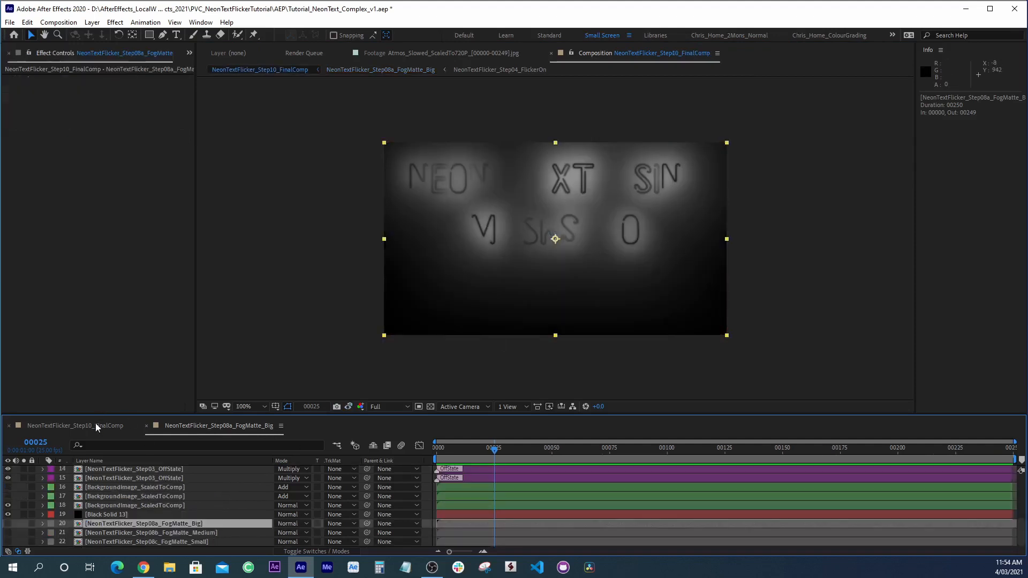
double_click(189, 532)
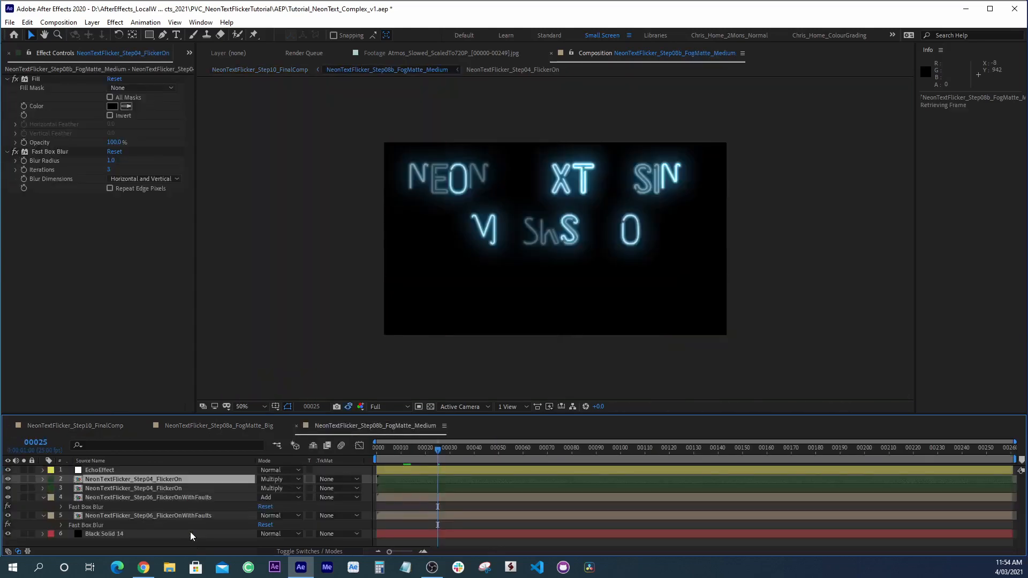
left_click(86, 425)
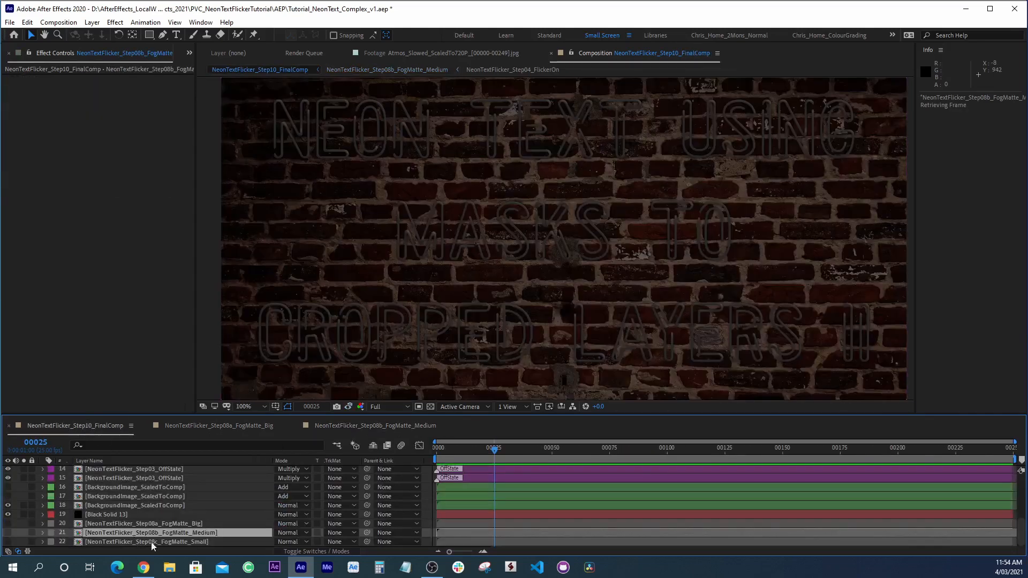
double_click(168, 542)
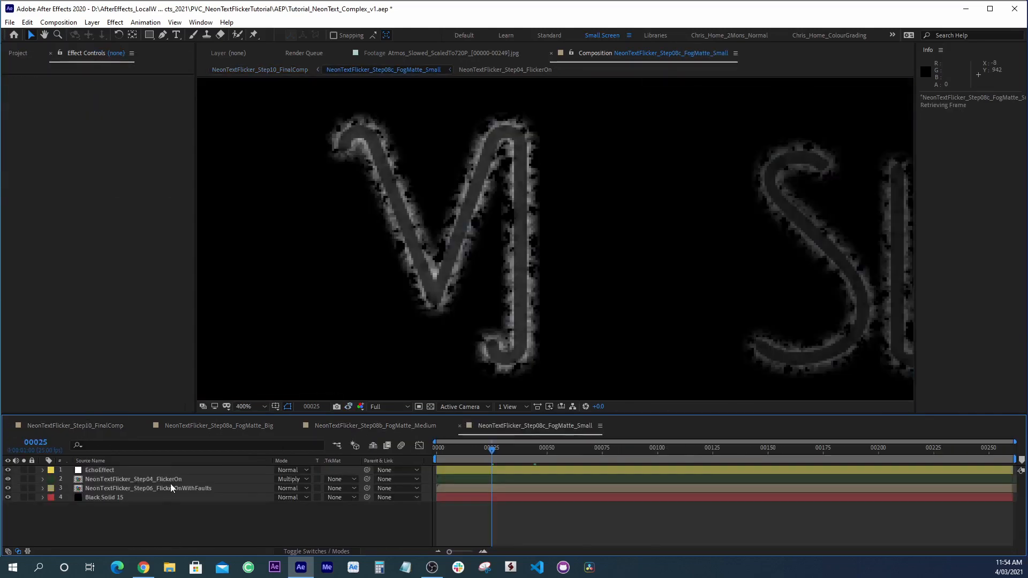
key("comma")
key("comma")
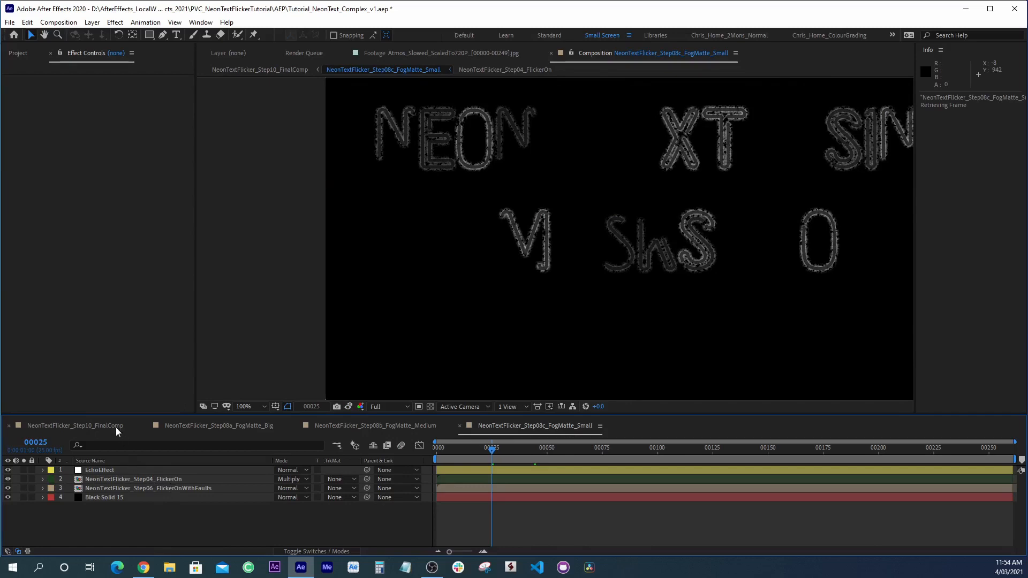
- Close the small, medium and big FogMatte compositions to return to NeonTextFlicker_Step10_FinalComp
left_click(460, 425)
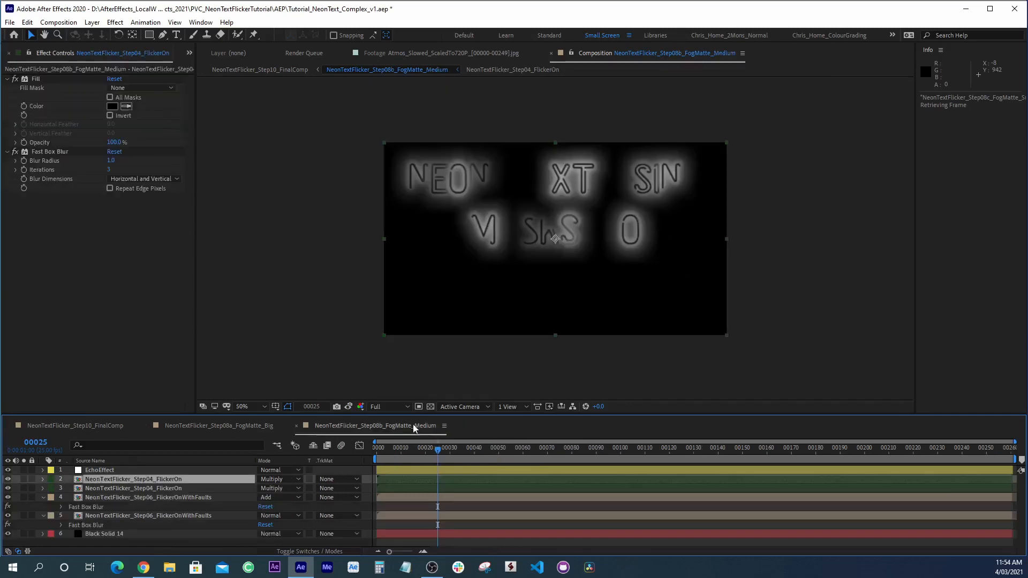
left_click(297, 425)
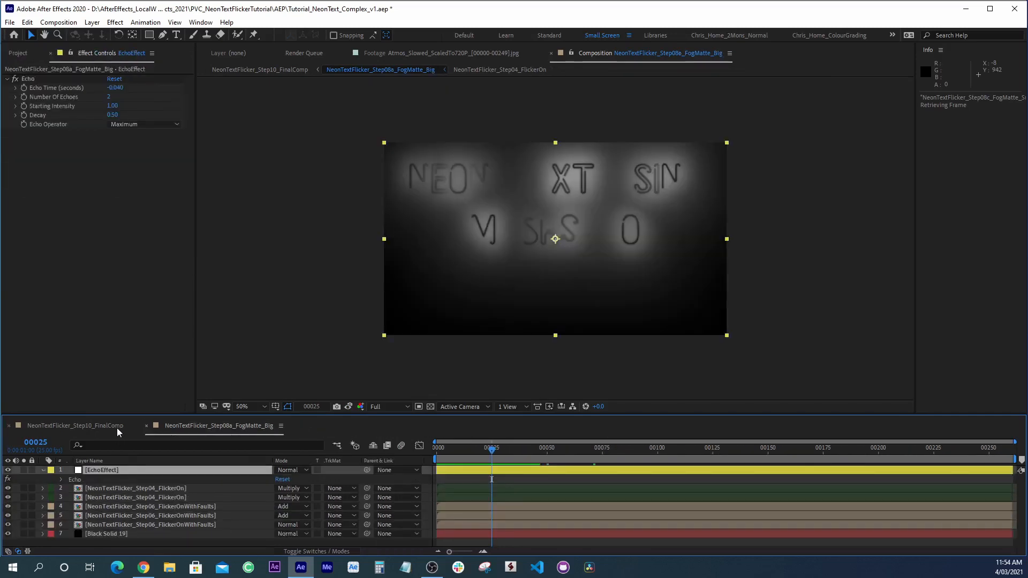
left_click(146, 427)
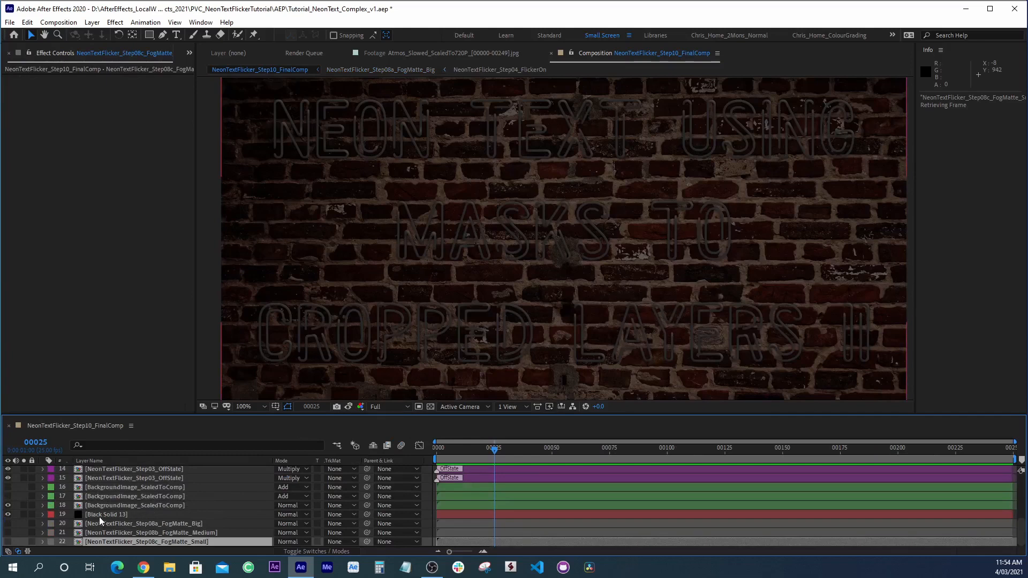
- Show and solo the Add-mode BackgroundImage_ScaledToComp layer 17, and compare its effects with those of the base wall layer 18
left_click(99, 496)
left_click(8, 496)
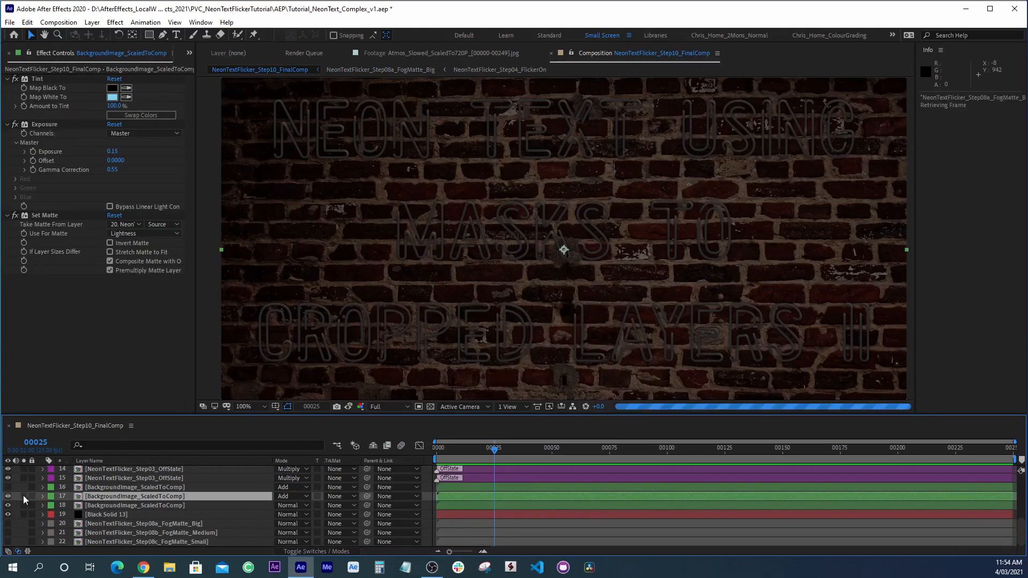
left_click(23, 496)
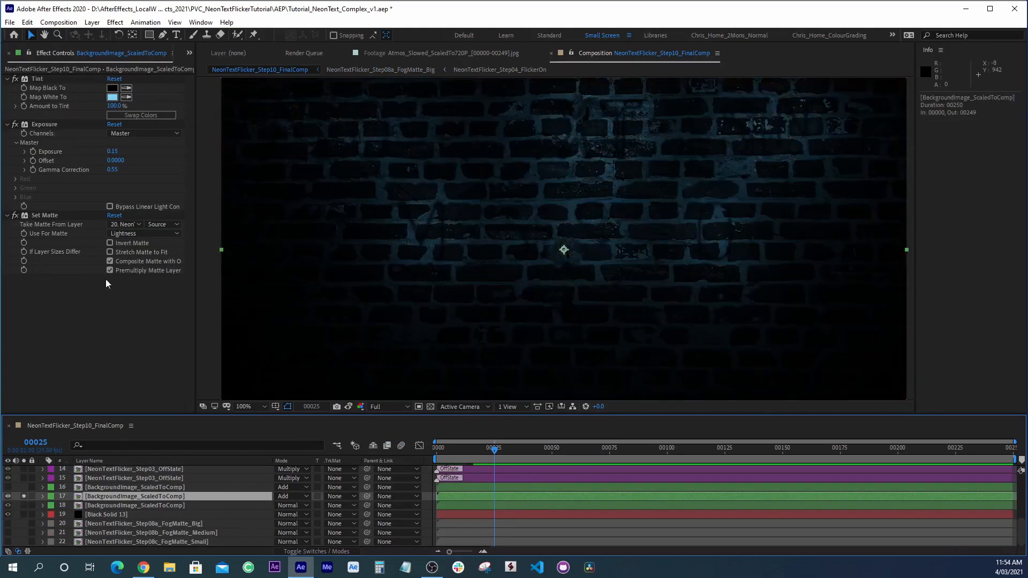
left_click(140, 504)
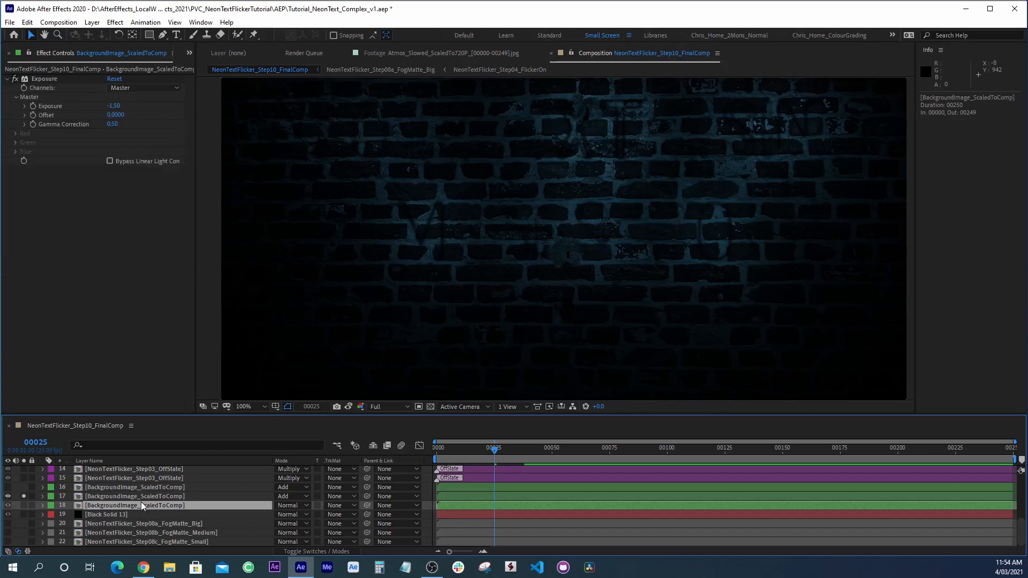
- Disable Tint, Exposure and Set Matte on BackgroundImage_ScaledToComp layer 17, then re-enable only Tint and show its settings
left_click(139, 497)
left_click(7, 79)
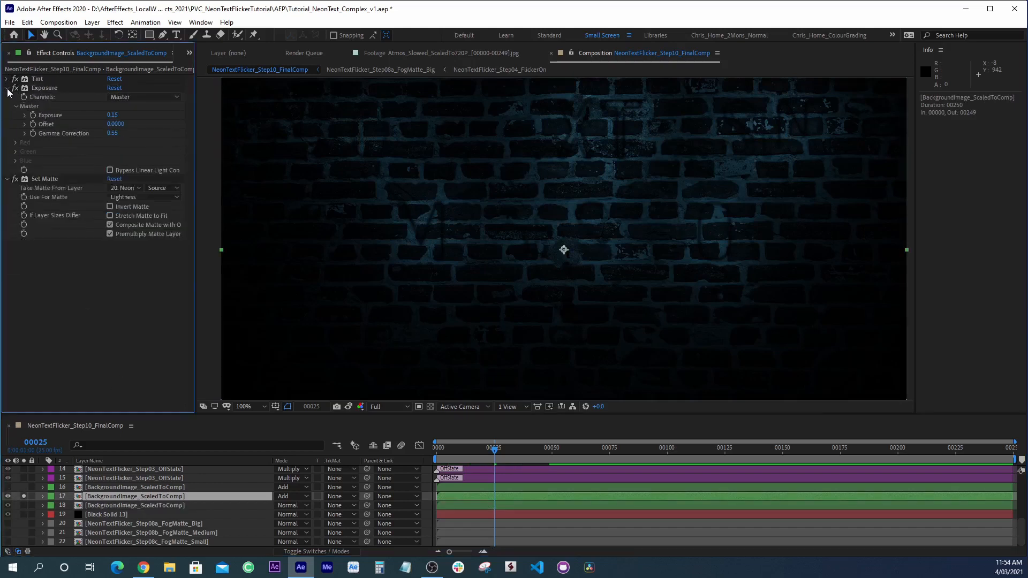
left_click(7, 88)
left_click(7, 97)
left_click_drag(15, 78, 15, 97)
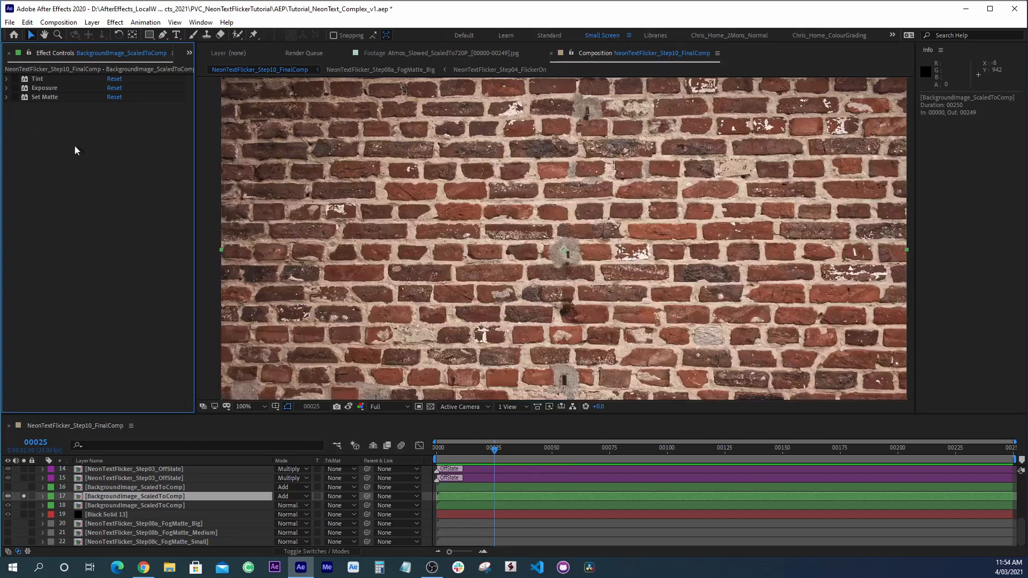
left_click(34, 79)
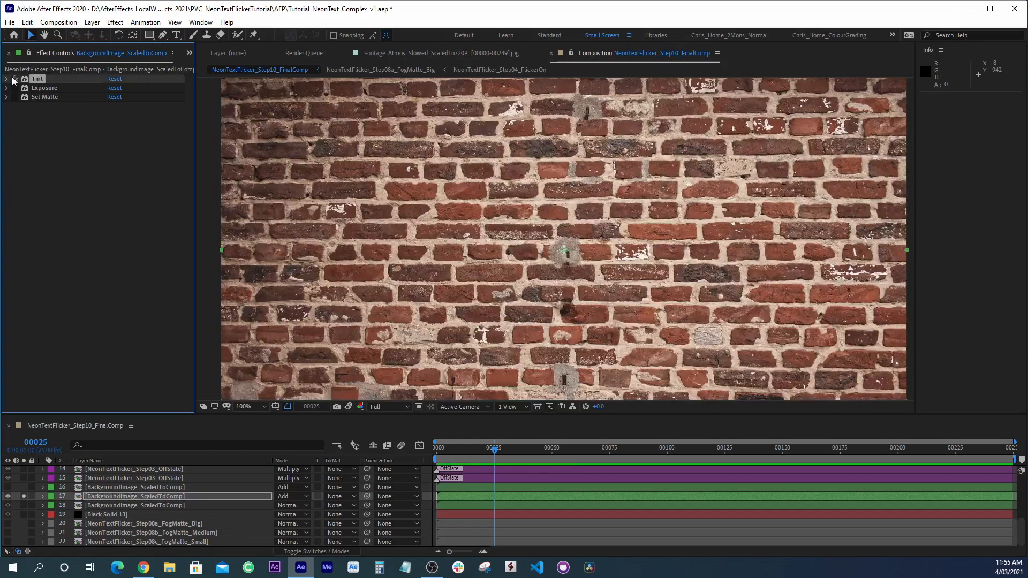
left_click(14, 78)
left_click(6, 79)
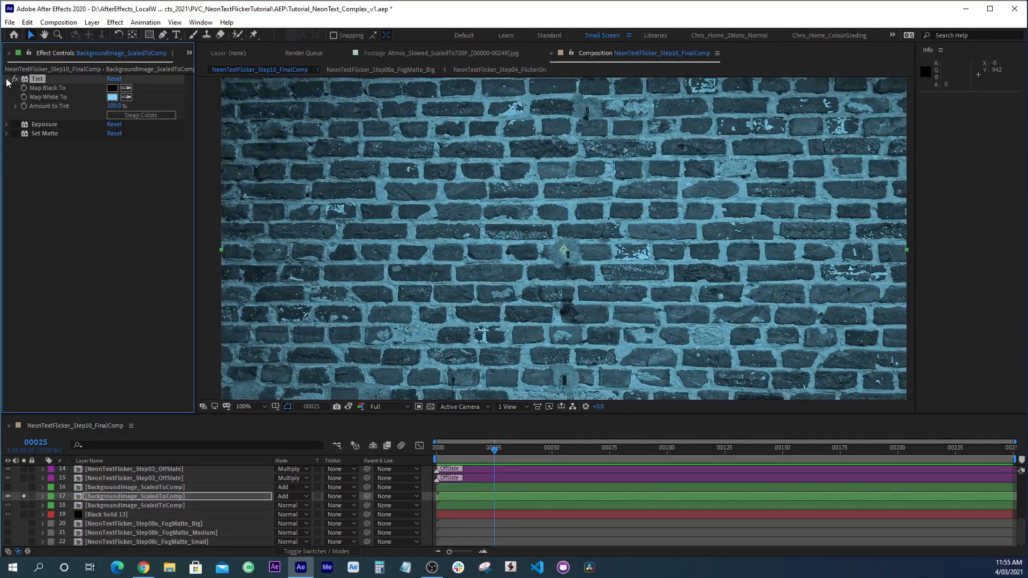
- Try a saturated pink, F01C3F, as the TintWhite color on the ColourSettings layer
scroll(115, 496, "up", 5)
scroll(114, 496, "up", 1)
left_click(109, 470)
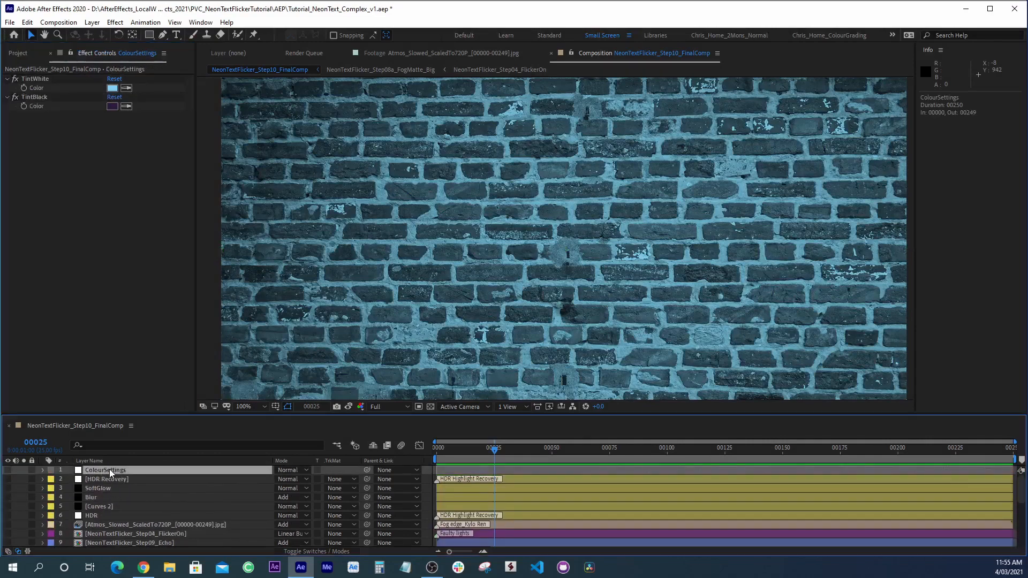
left_click(111, 88)
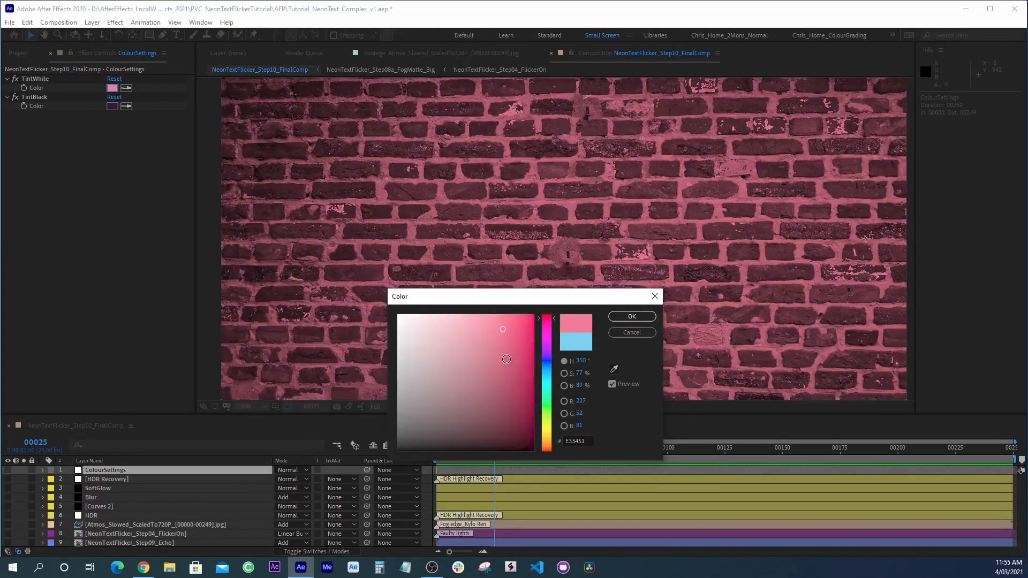
left_click_drag(504, 327, 522, 323)
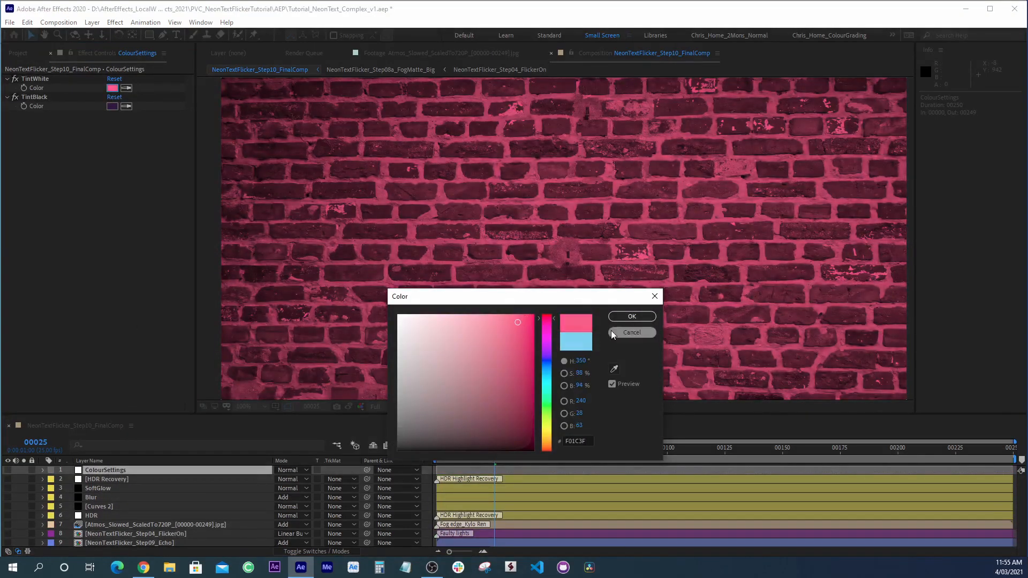
left_click(627, 332)
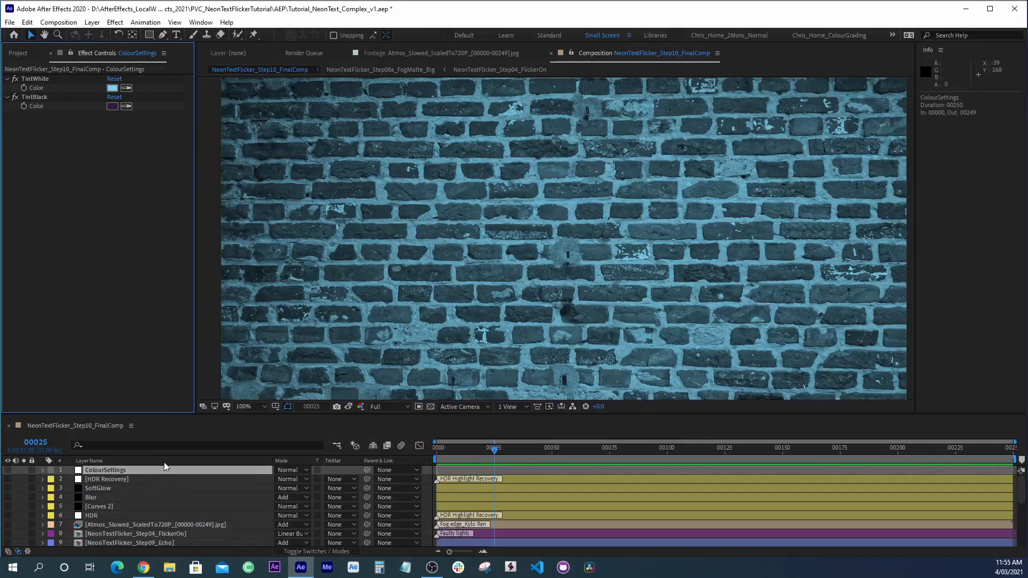
- Re-enable Exposure on BackgroundImage_ScaledToComp layer 17, expand its settings and compare the wall with and without it
scroll(143, 500, "down", 5)
left_click(115, 497)
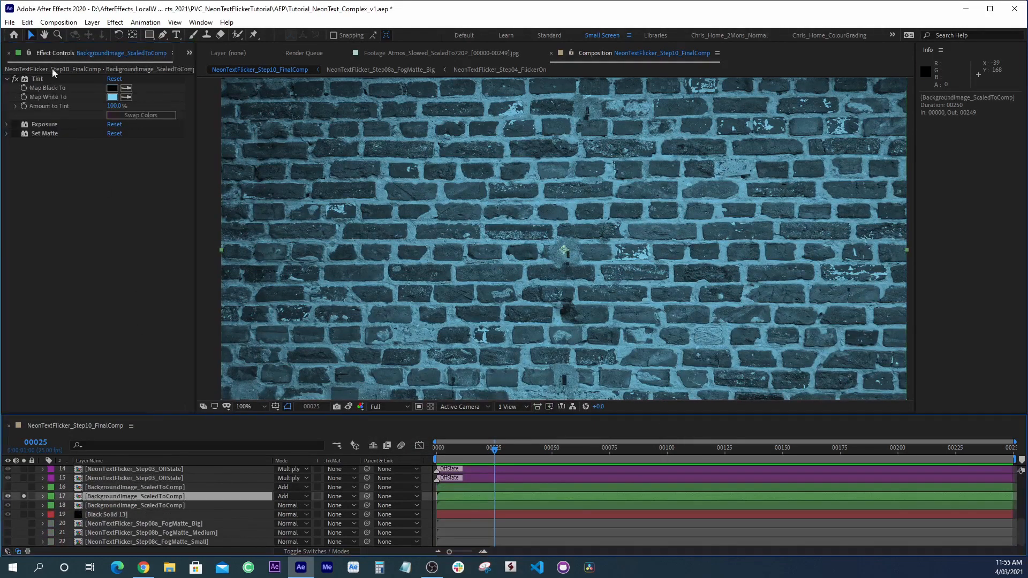
left_click(41, 124)
left_click(15, 125)
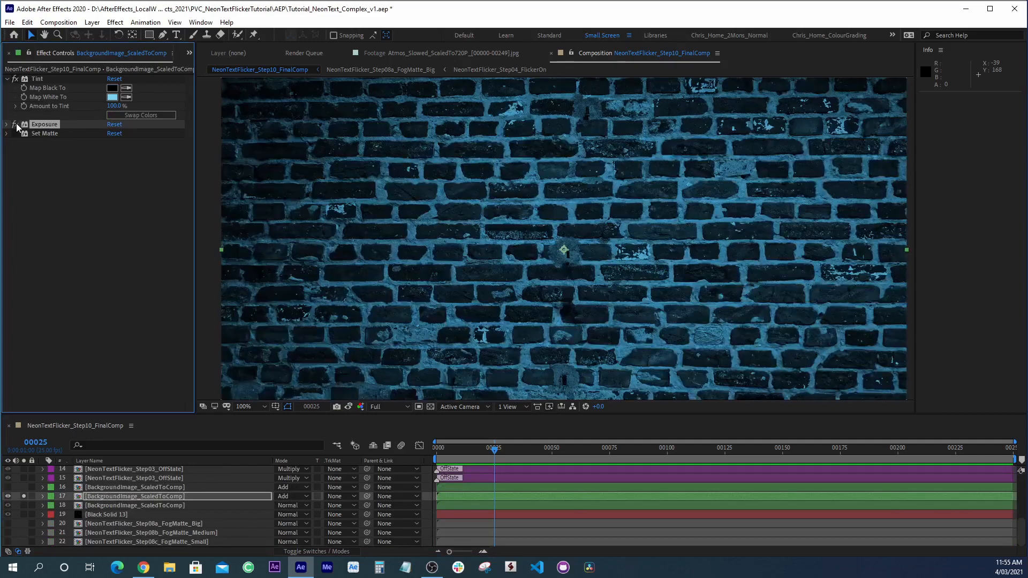
left_click(7, 125)
left_click(15, 124)
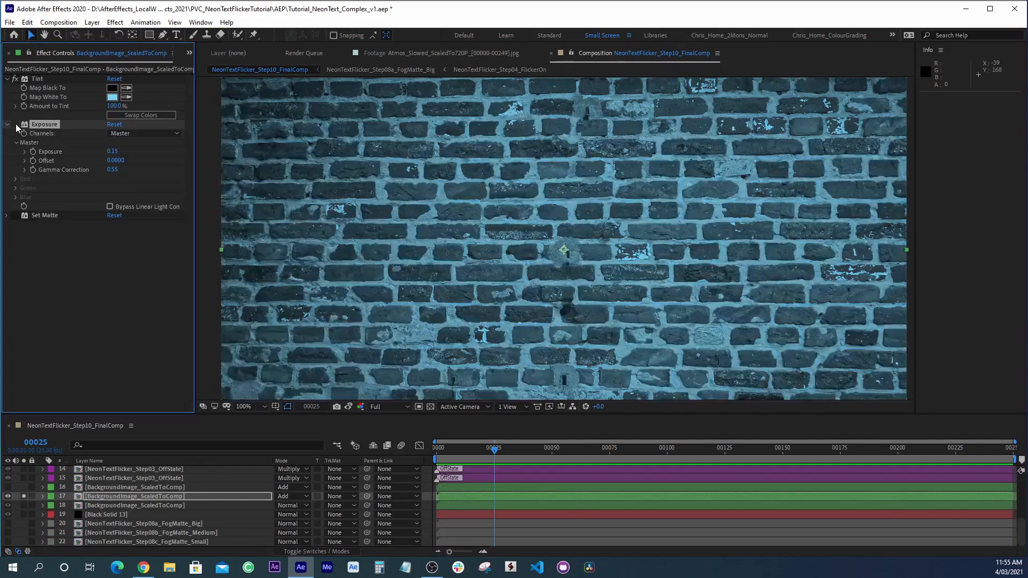
left_click(15, 124)
left_click(15, 125)
left_click(16, 125)
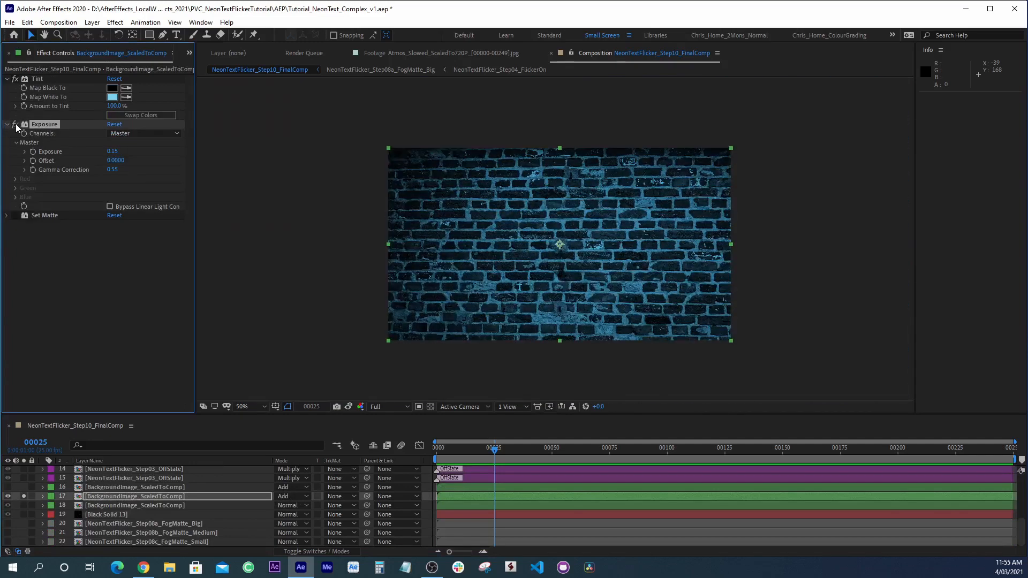
- Re-enable Set Matte on layer 17 and inspect which layer its matte is taken from
left_click(14, 216)
left_click(7, 215)
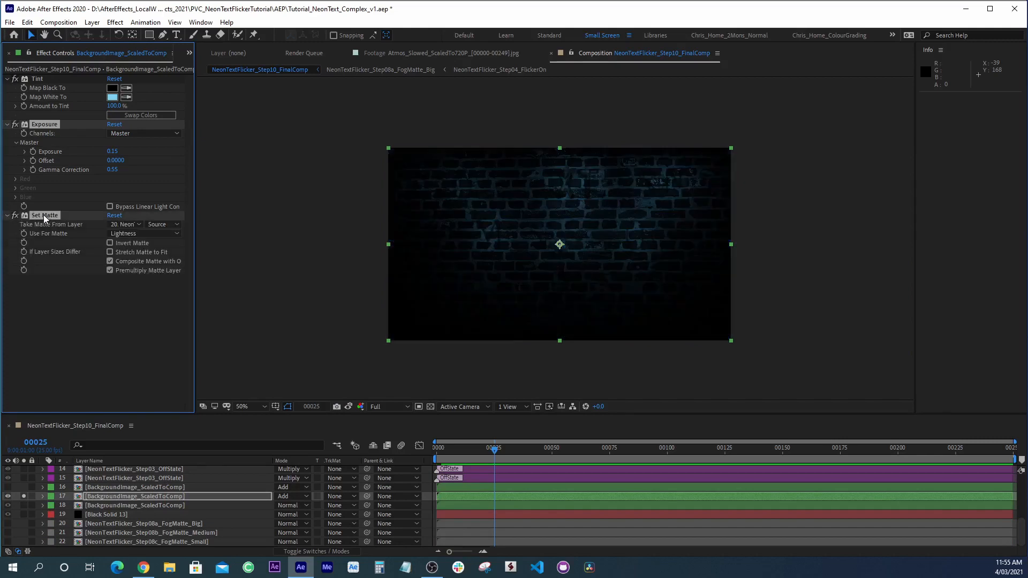
left_click(43, 214)
left_click(129, 225)
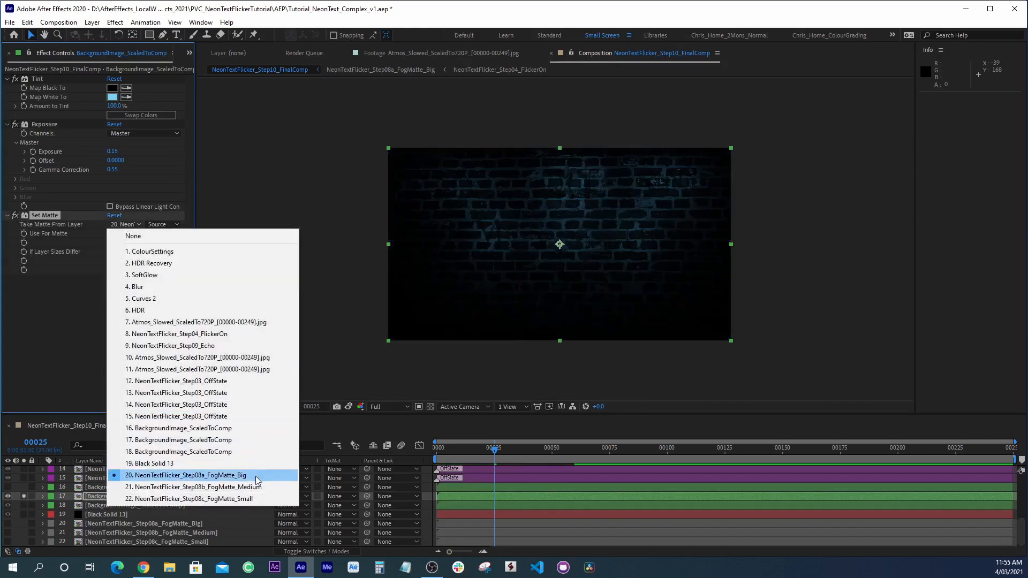
left_click(66, 366)
- Preview the matted wall lighting of layer 17 from frame 25, then again from frame 8
key("space")
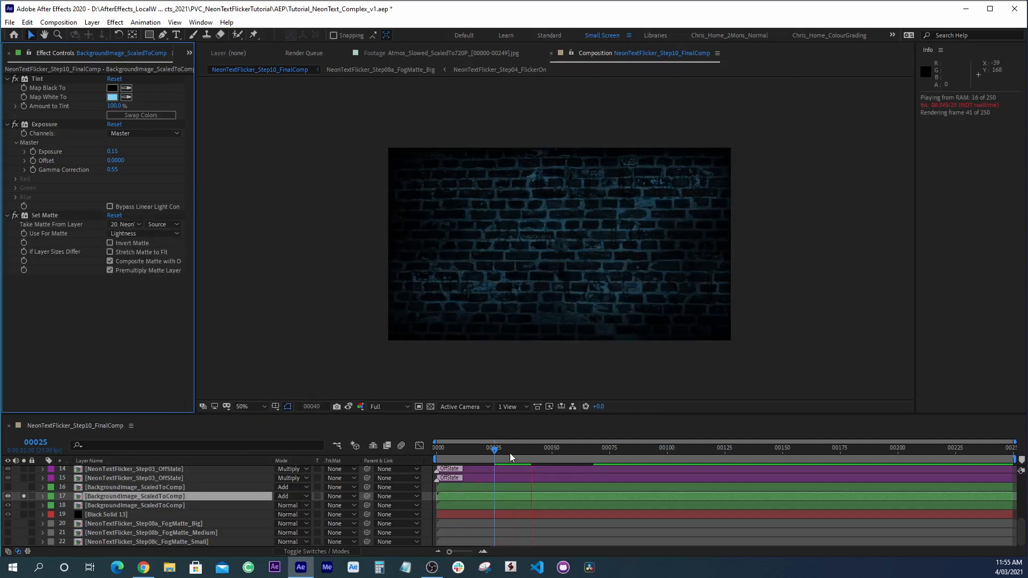
key("space")
left_click(480, 451)
left_click(455, 451)
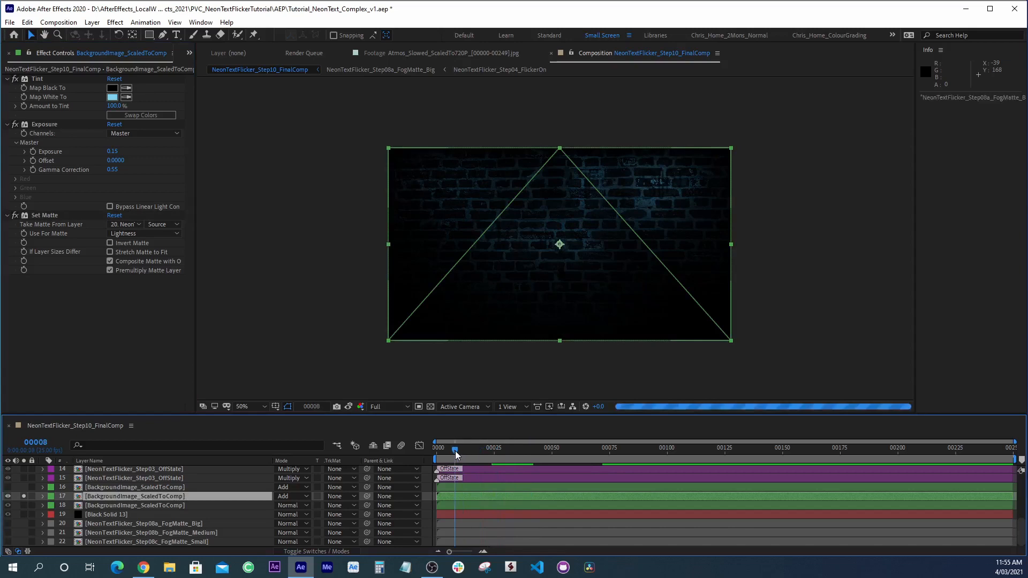
key("space")
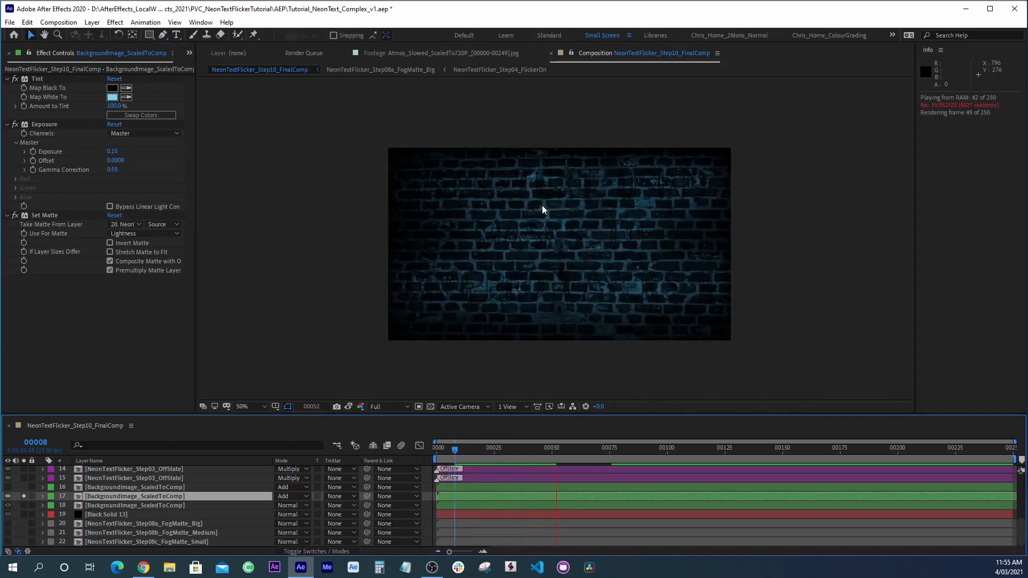
key("space")
- Solo only the Add-mode BackgroundImage_ScaledToComp layer 16 and preview its tighter wall glow
left_click(124, 496)
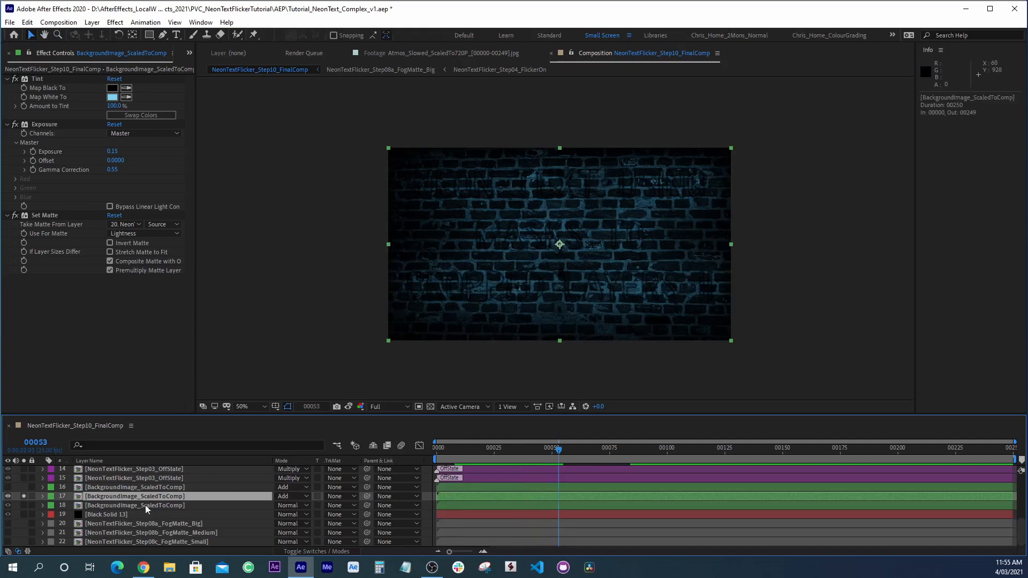
left_click(93, 503)
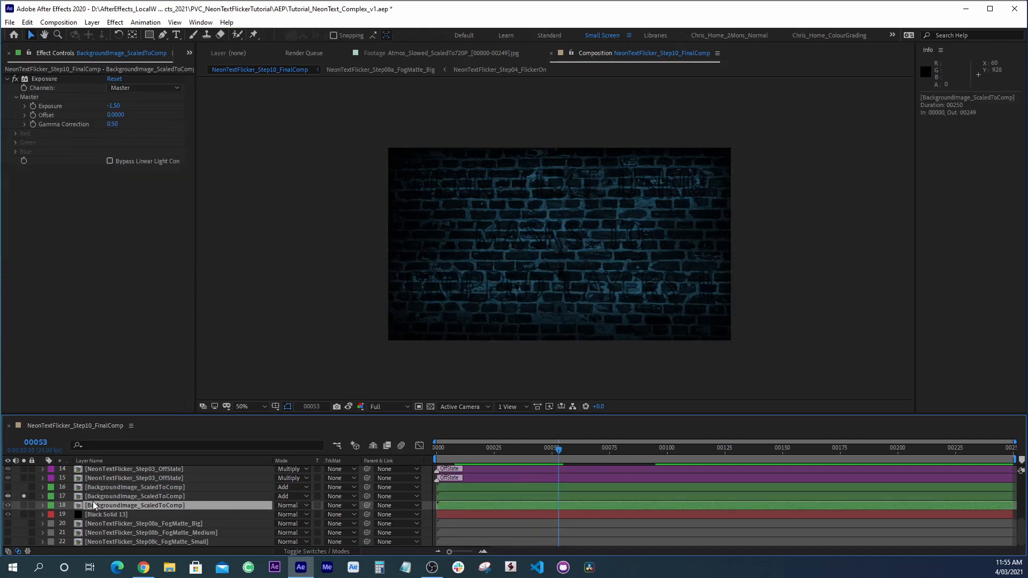
left_click(116, 489)
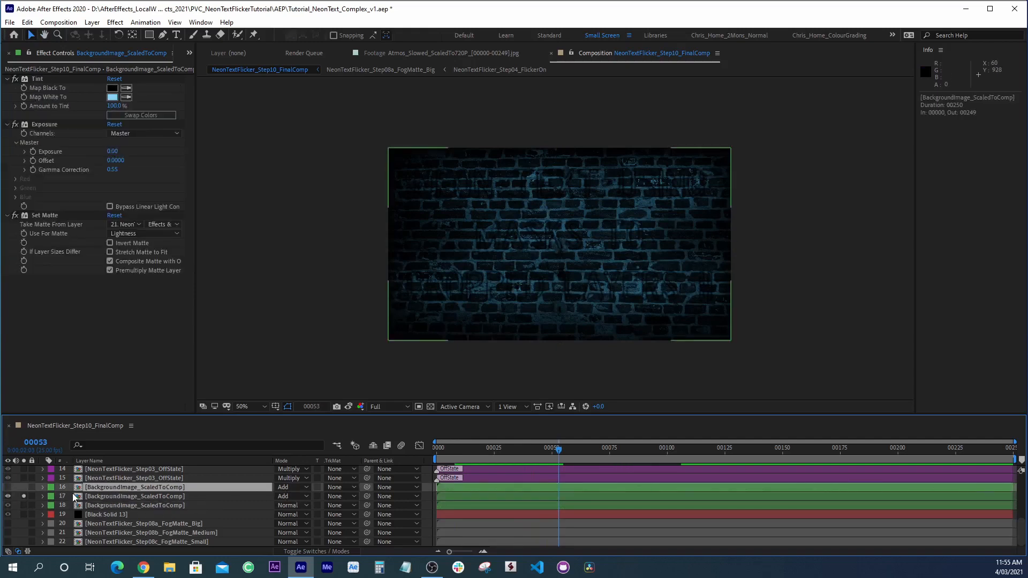
left_click(23, 487)
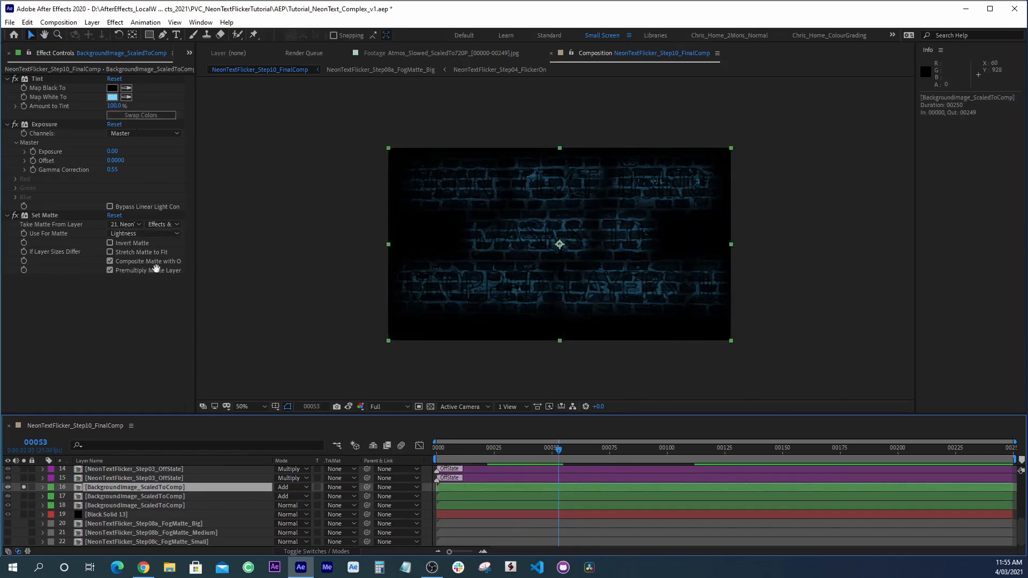
key("space")
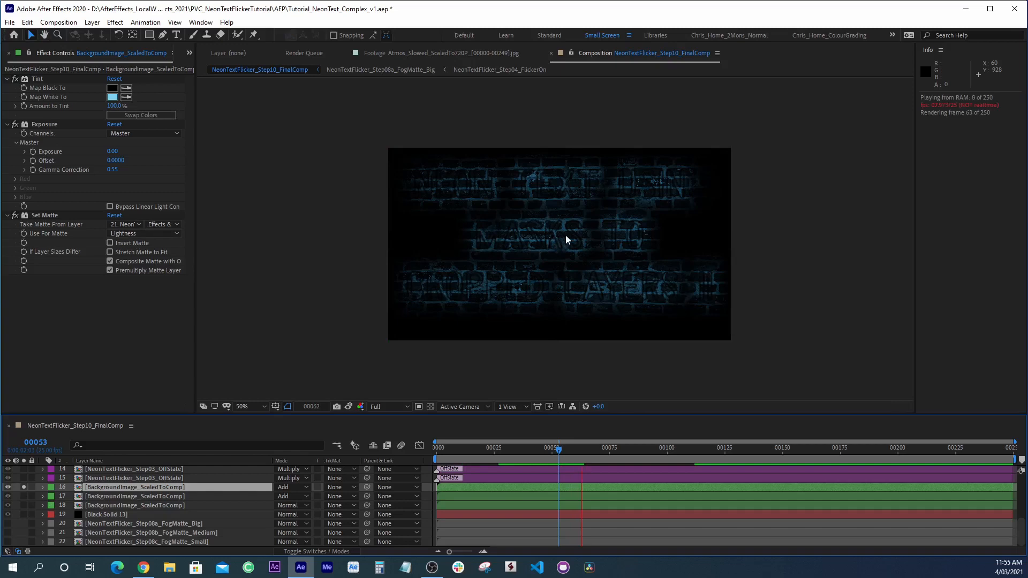
key("space")
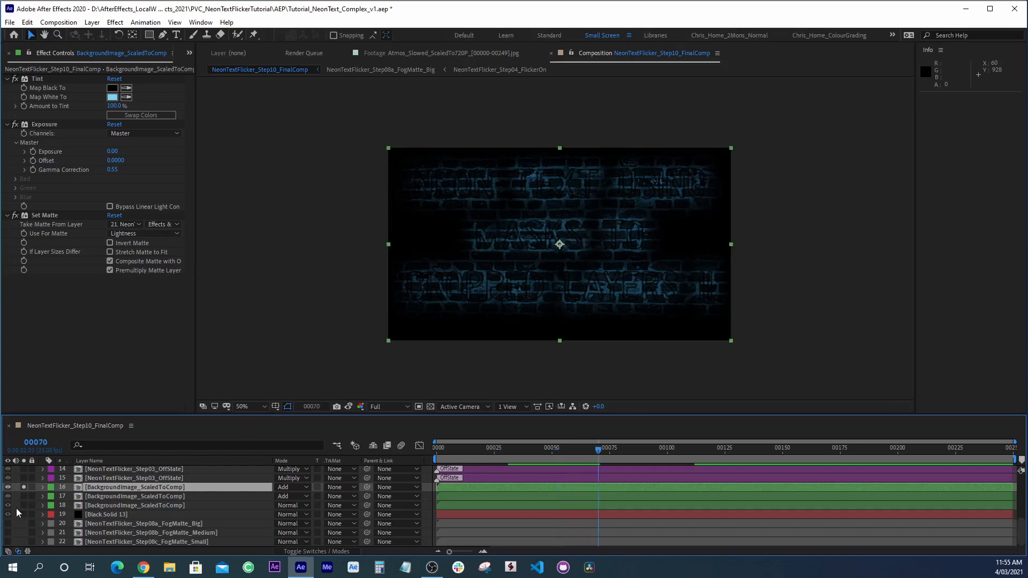
- Solo background layers 17 and 18 and Black Solid 13 together with layer 16, and preview the combined wall from frame 25
left_click(24, 496)
left_click(23, 514)
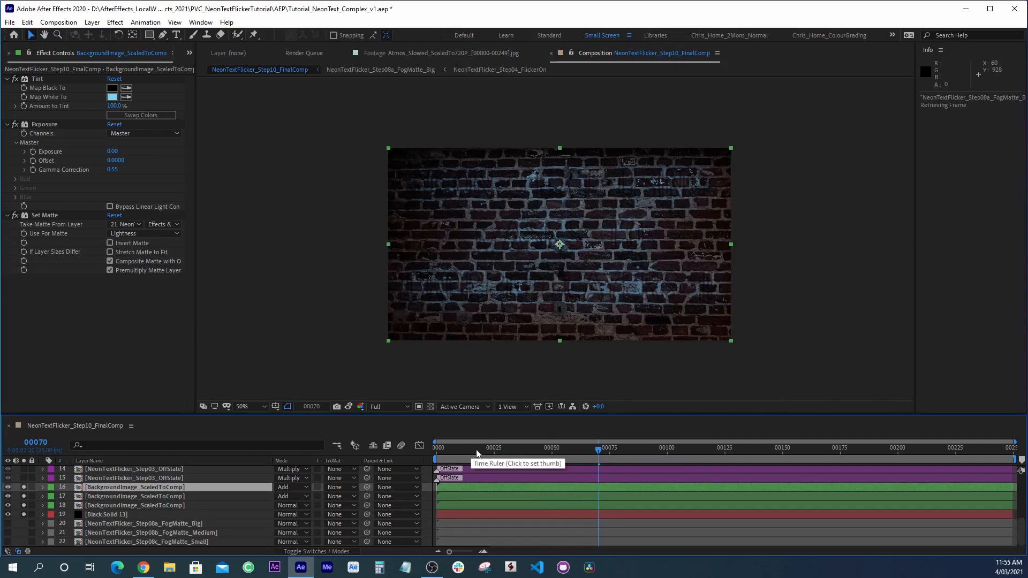
left_click(495, 449)
key("space")
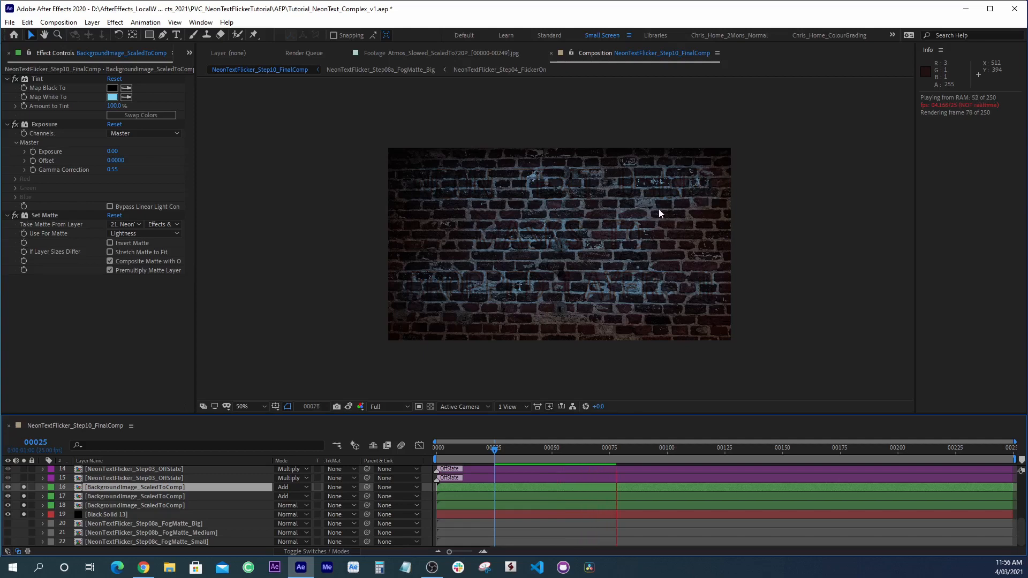
left_click(493, 452)
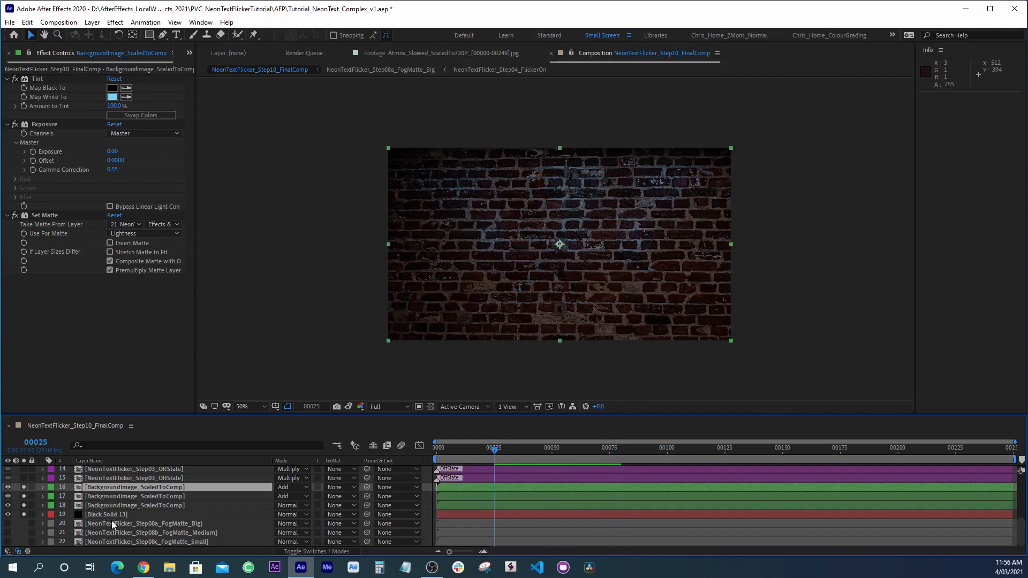
- Solo the Normal-mode NeonTextFlicker_Step03_OffState layer 13 over the black solid, removing background layers 16 to 18 from solo
scroll(107, 510, "up", 1)
left_click(151, 499)
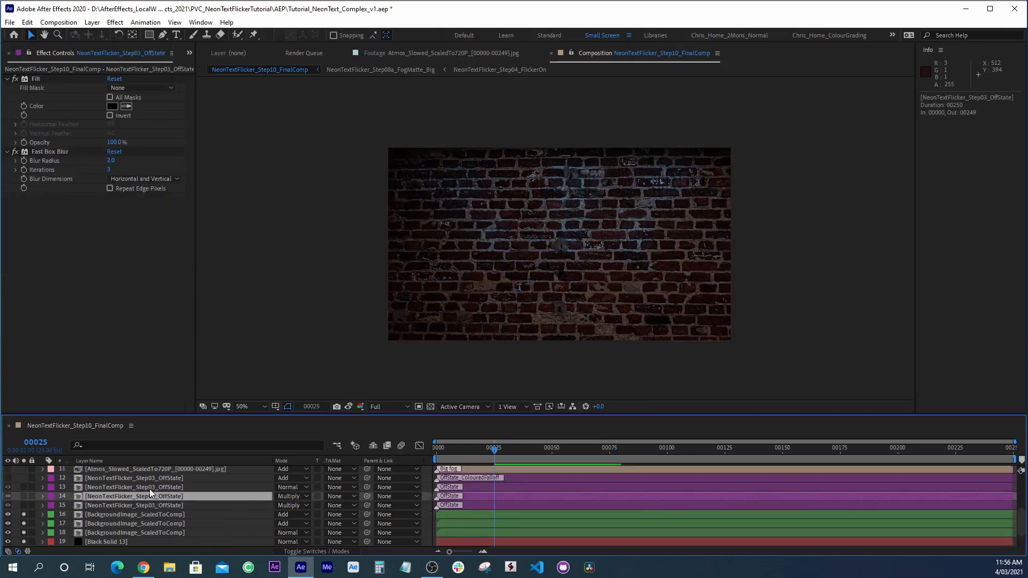
left_click(144, 487)
left_click(24, 487)
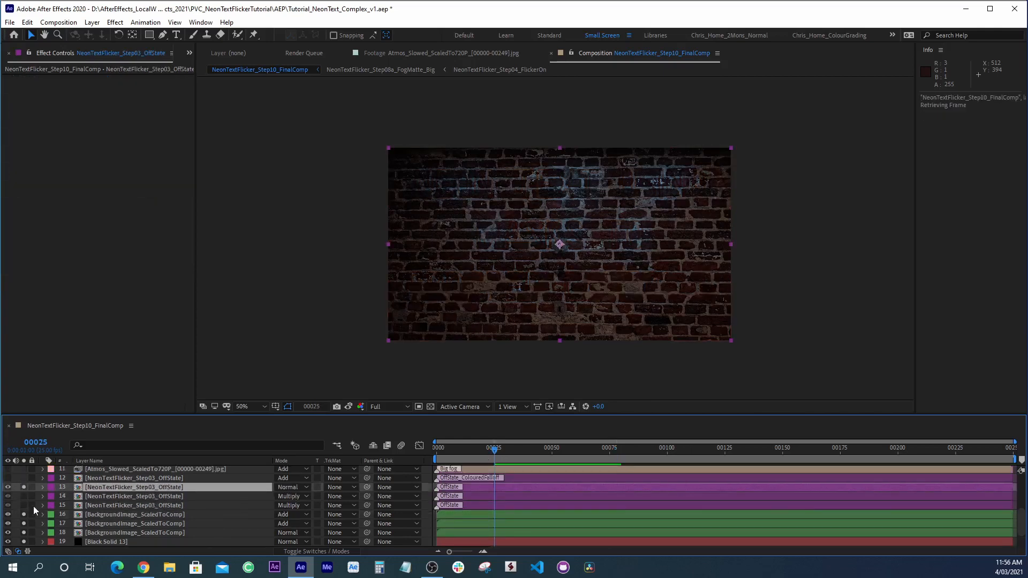
left_click_drag(24, 515, 26, 533)
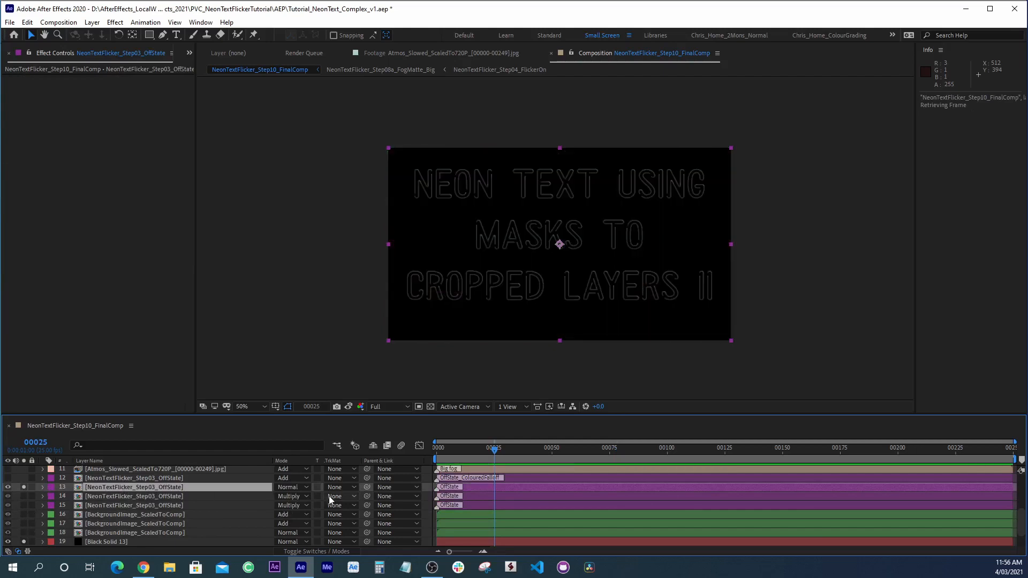
key("F2")
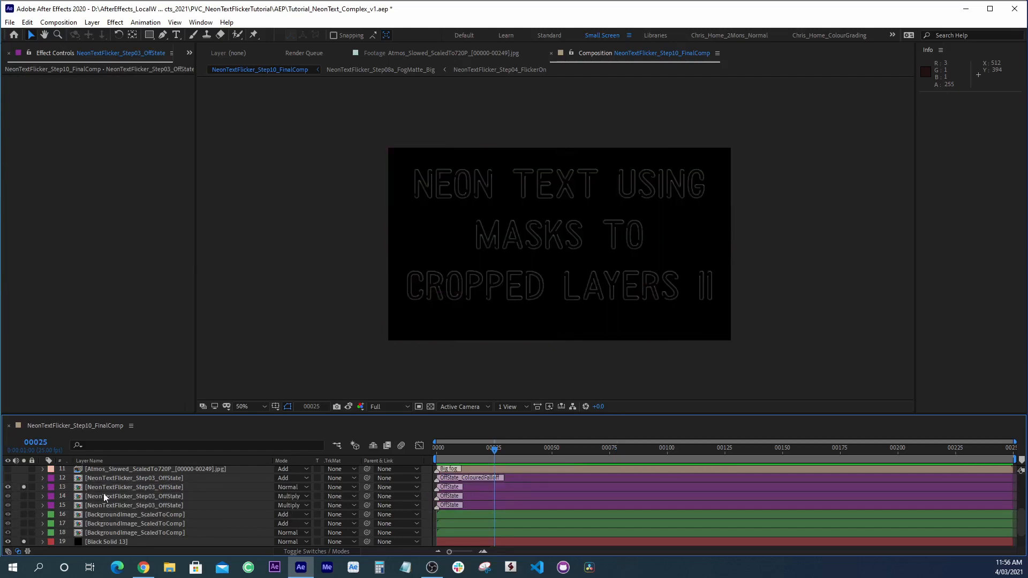
- Solo the Add-mode NeonTextFlicker_Step03_OffState layer 12 in place of layer 13 and view its tinted tubes at 100%
left_click(104, 478)
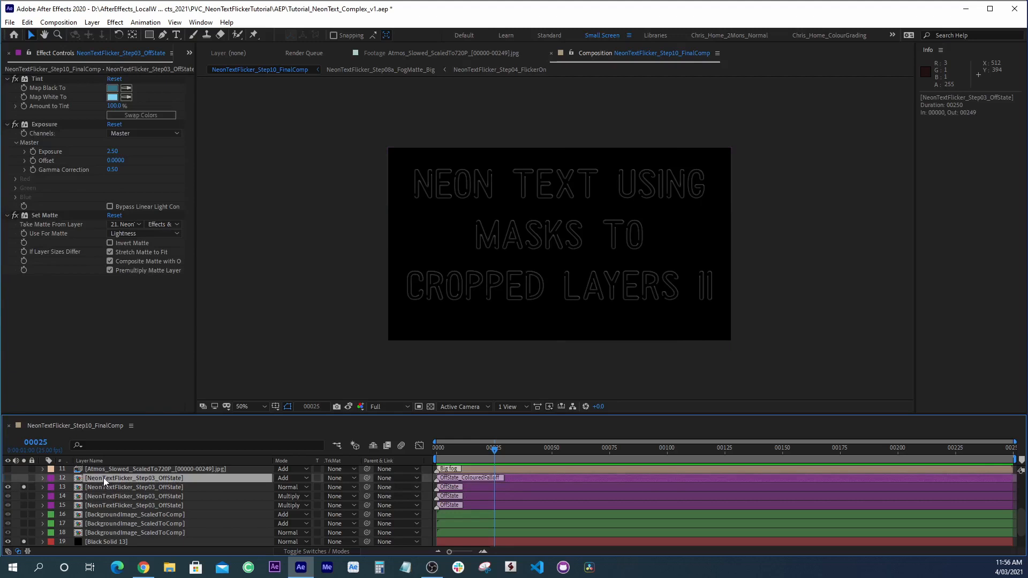
left_click(24, 478)
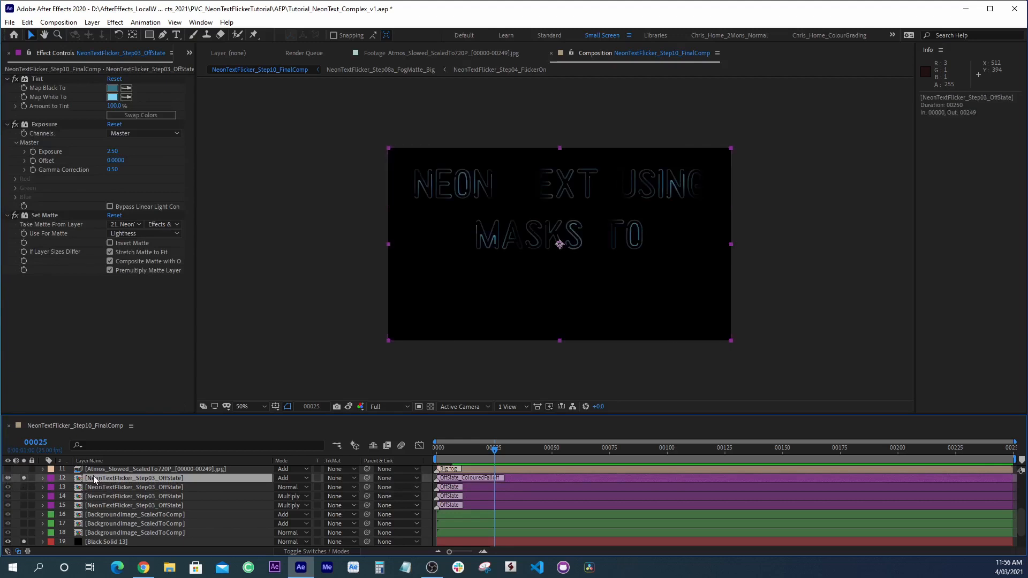
left_click(37, 78)
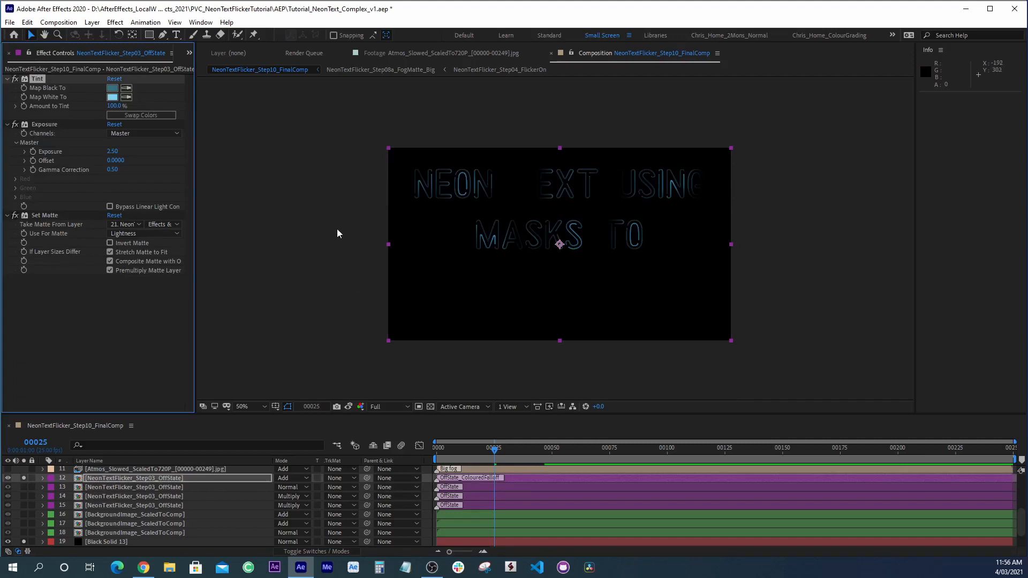
key("slash")
- Compare layer 12 with and without its Exposure effect, check Set Matte, and preview the matted tube colour, stopping at frame 18
left_click(36, 124)
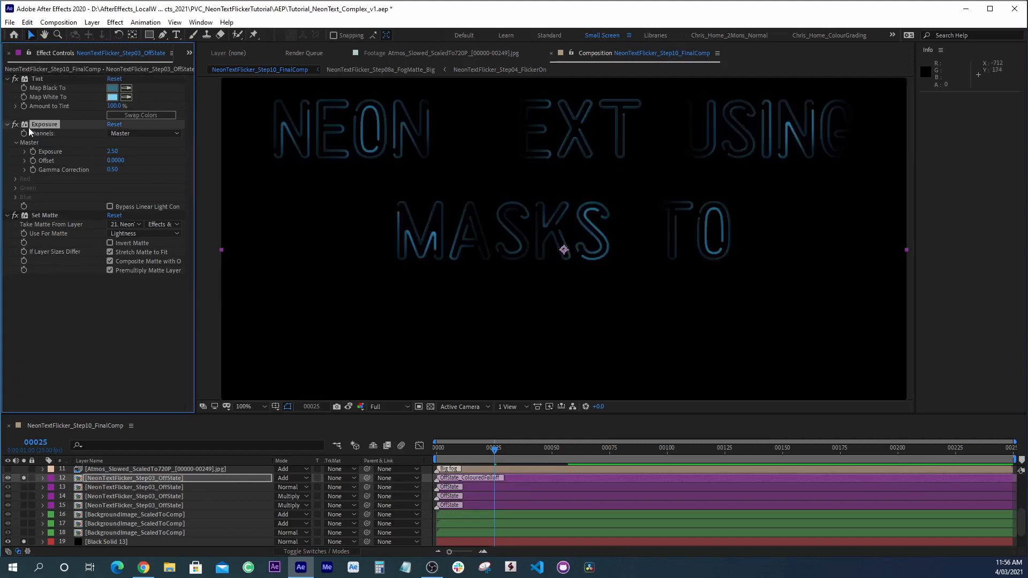
left_click(15, 125)
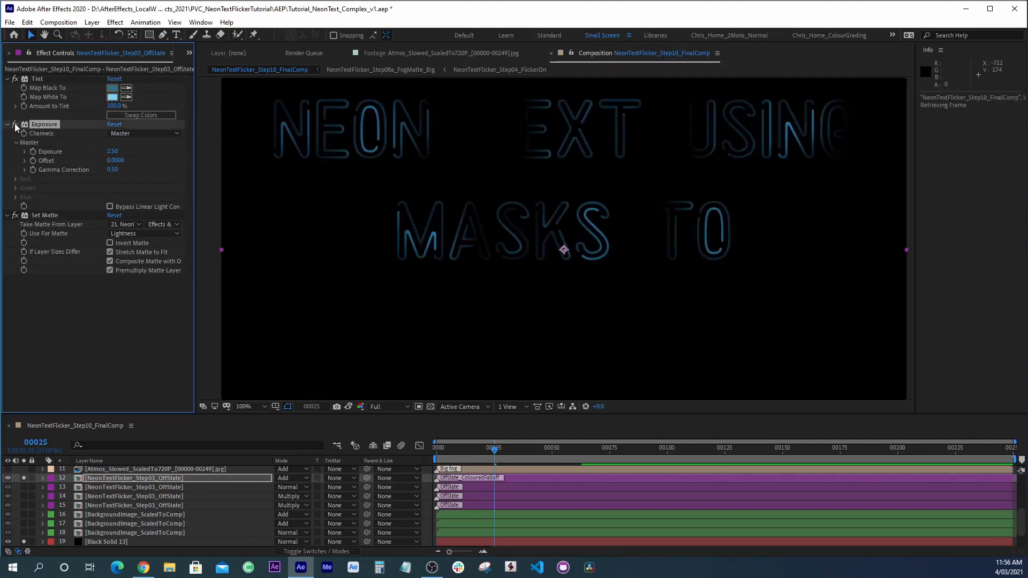
left_click(15, 124)
left_click(16, 216)
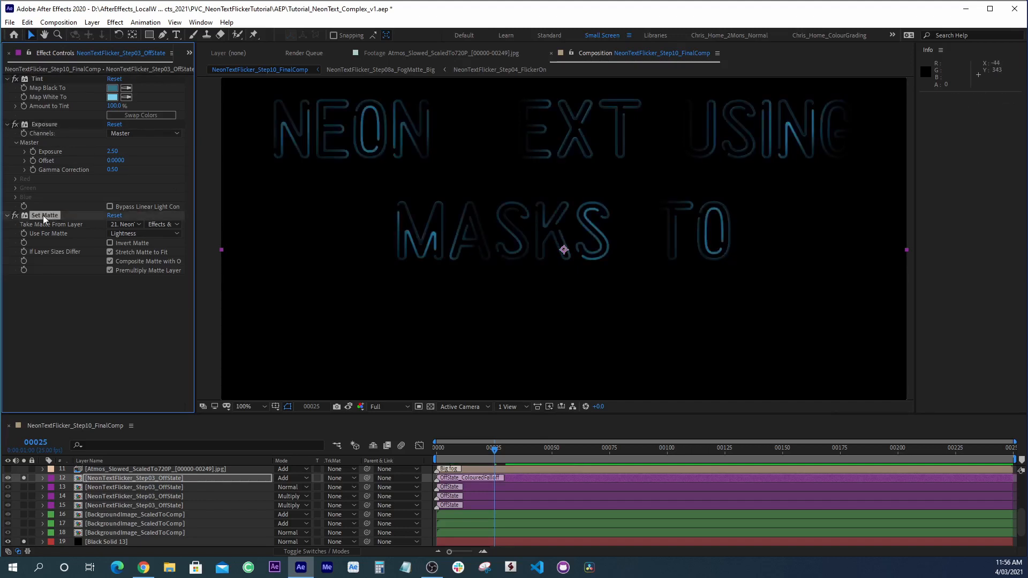
key("space")
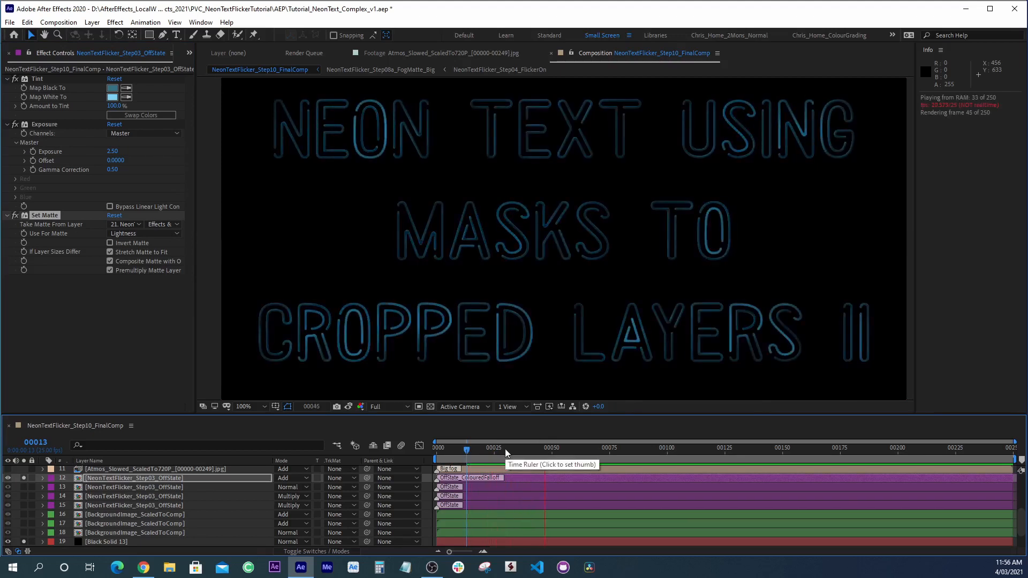
left_click_drag(506, 449, 478, 452)
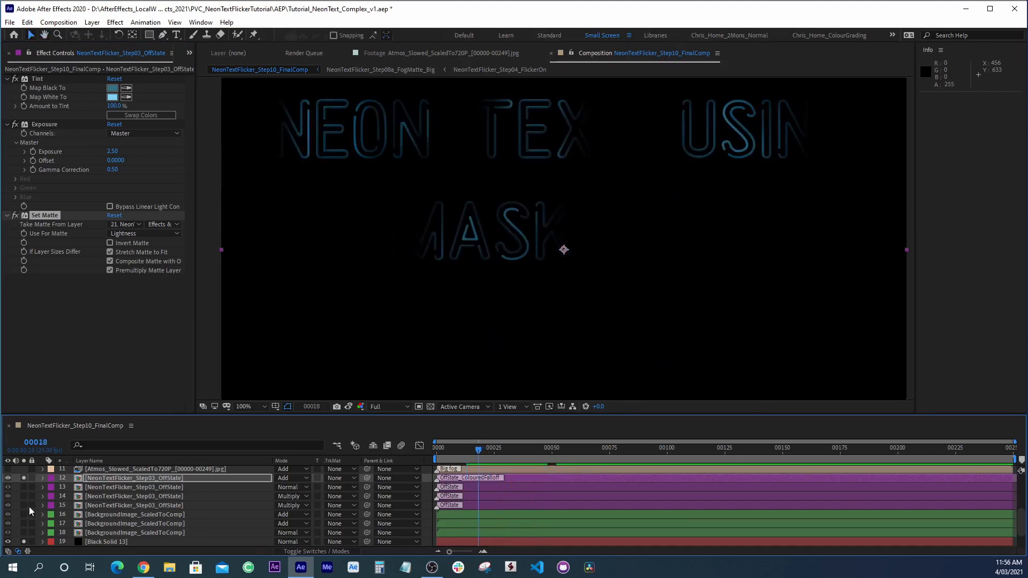
- Add the Normal-mode OffState layer 13 to the solo with layer 12 and preview the combined tubes from frame 0
left_click(117, 488)
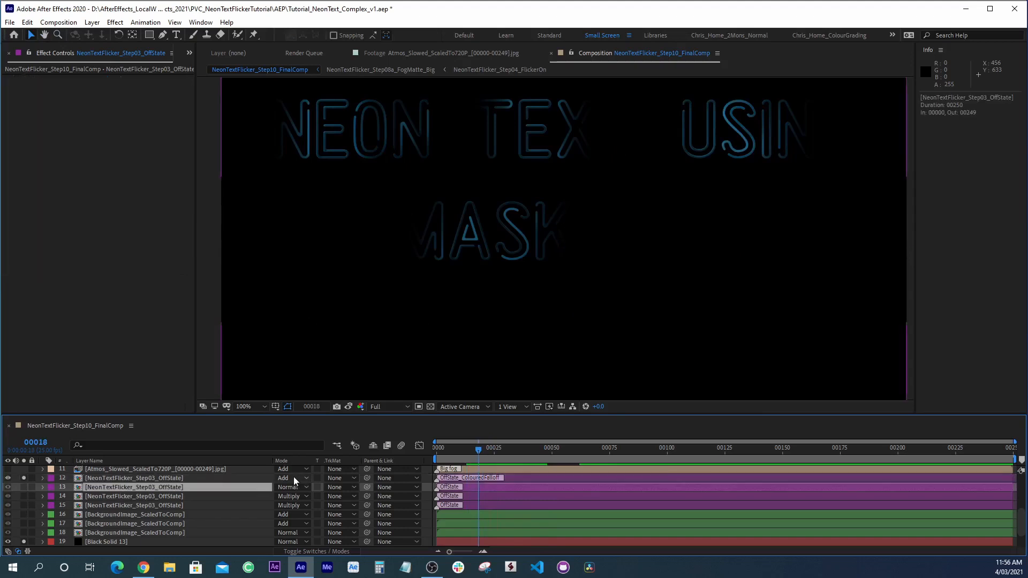
left_click(24, 487)
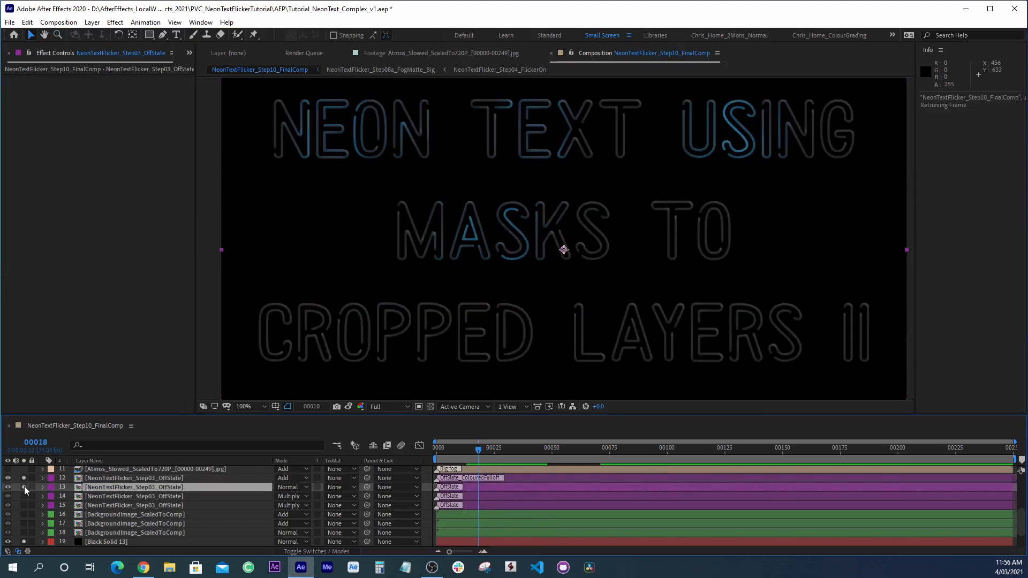
left_click(113, 478)
left_click(111, 487)
left_click_drag(481, 449, 409, 449)
key("space")
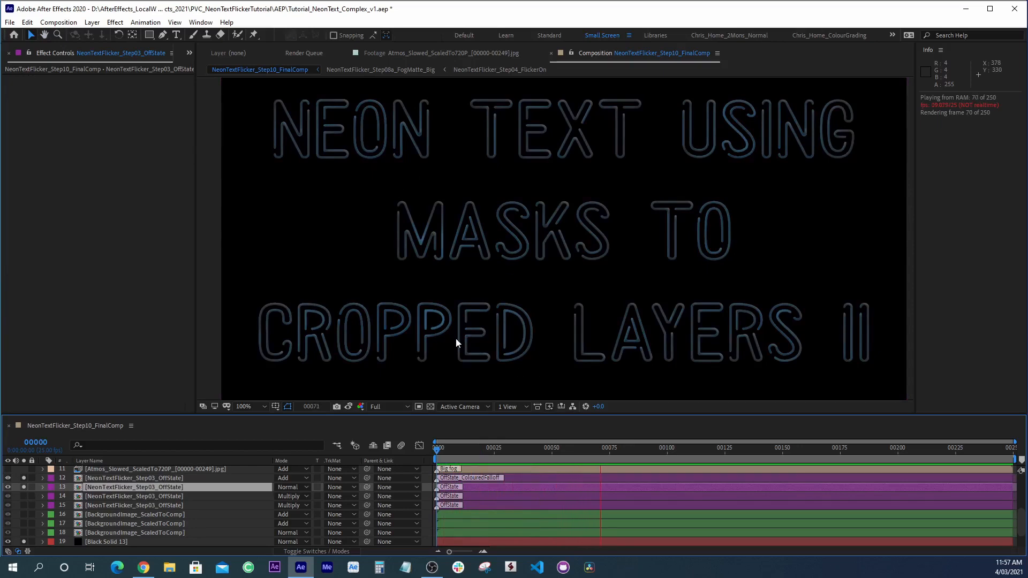
- Solo layers 12 to 19 together, preview the off-state tubes on the lit wall from frame 0, and park at frame 42
key("grave")
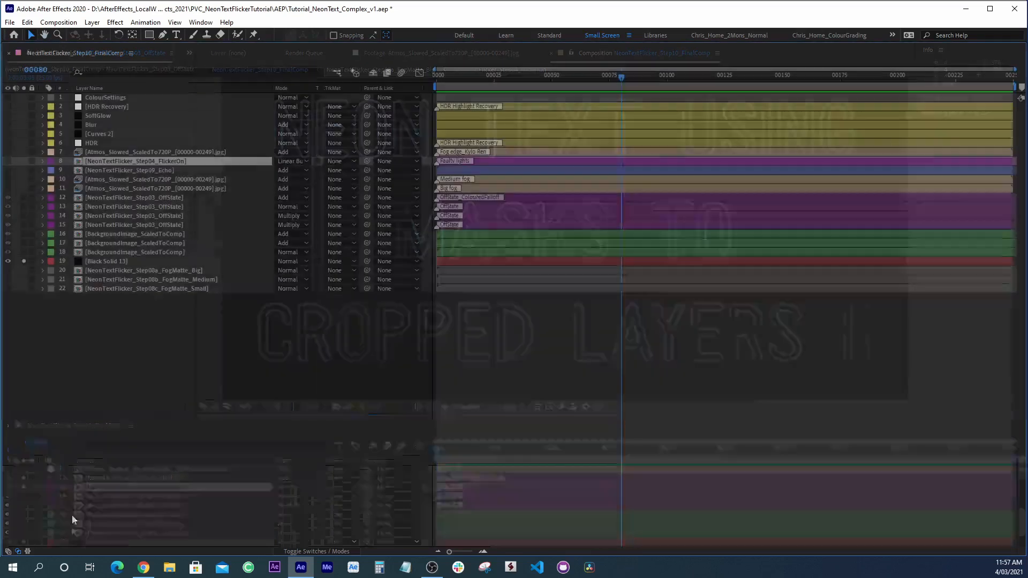
left_click(105, 199)
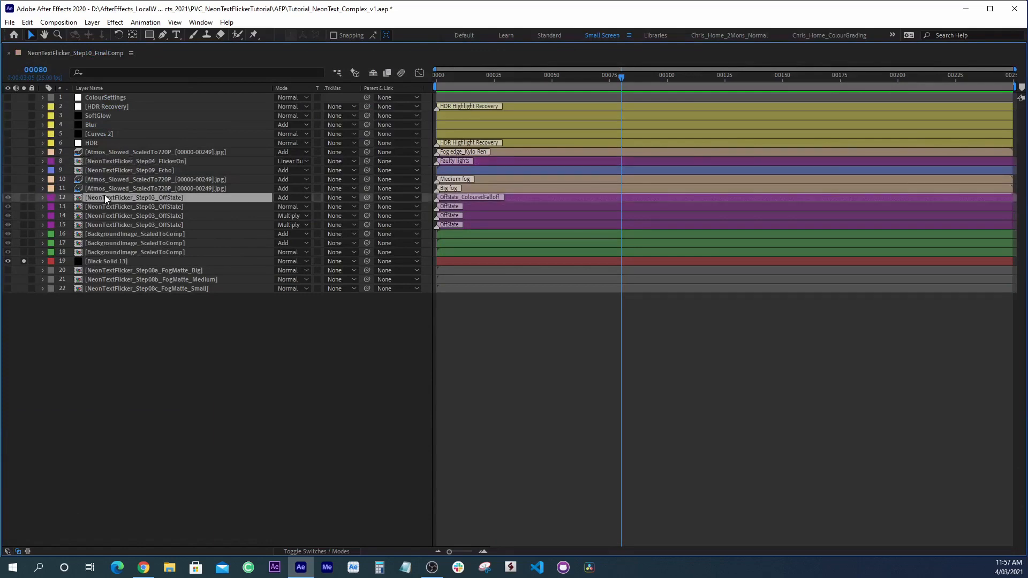
left_click_drag(23, 197, 24, 261)
left_click_drag(468, 77, 426, 81)
key("grave")
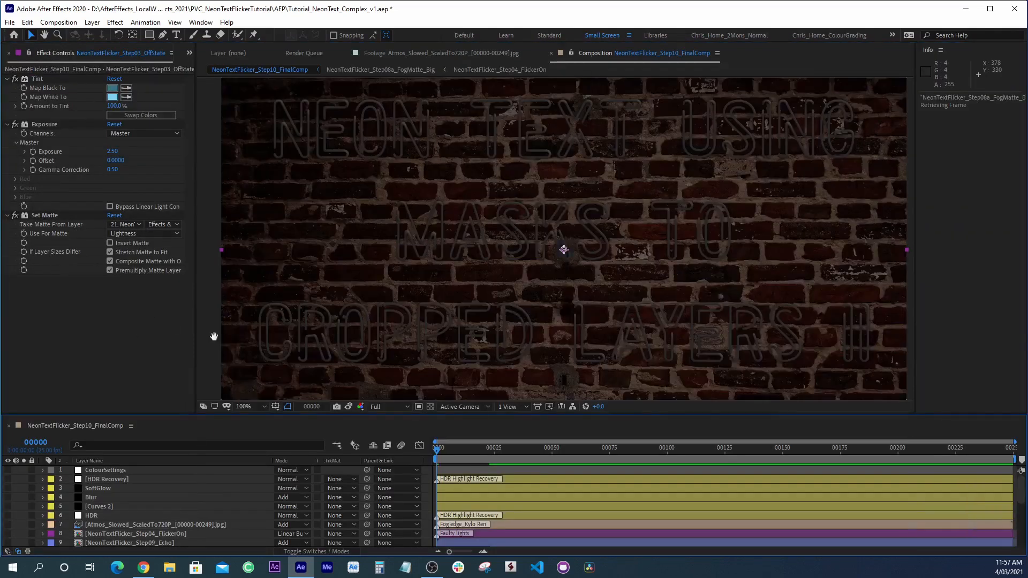
key("space")
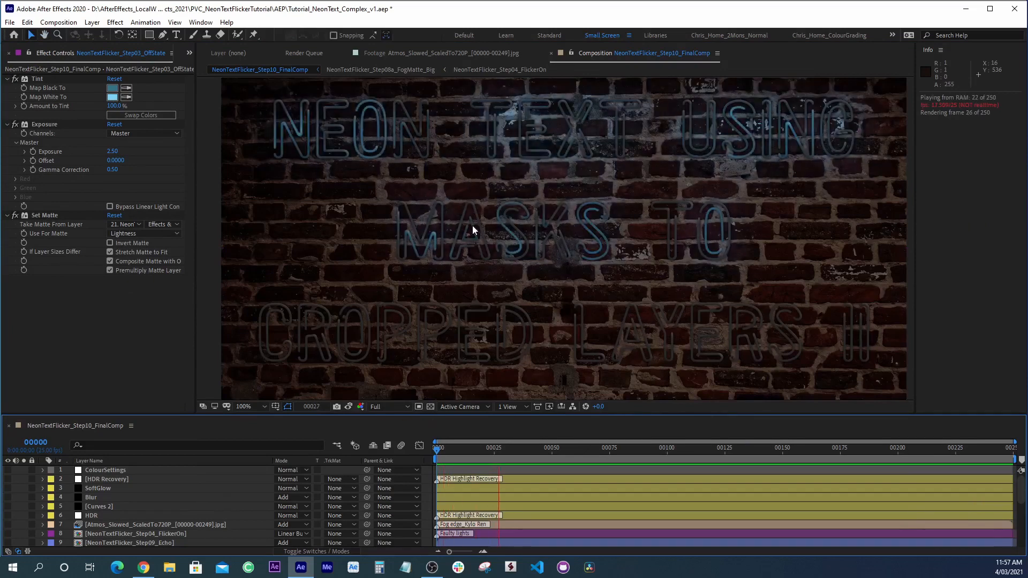
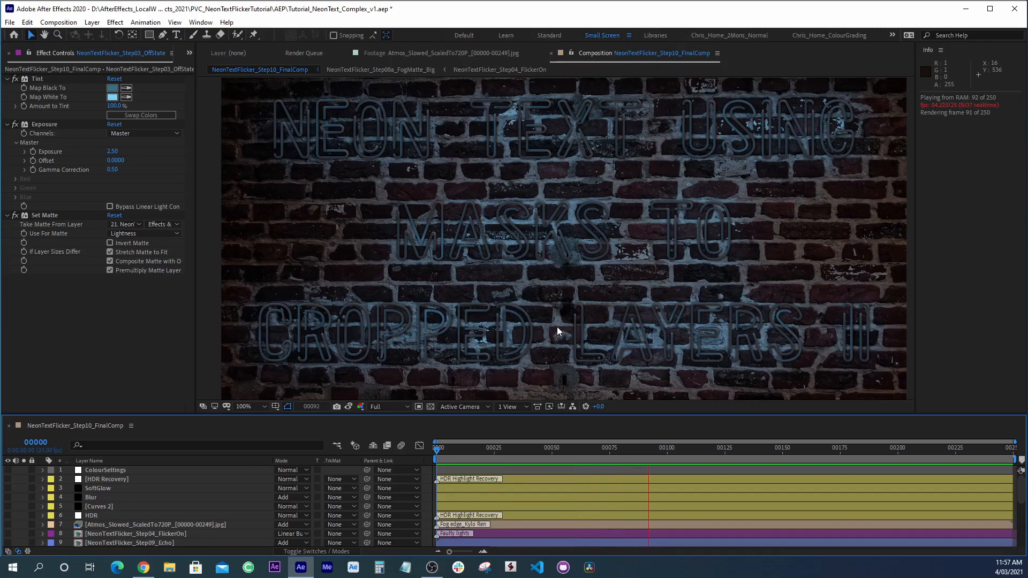
key("space")
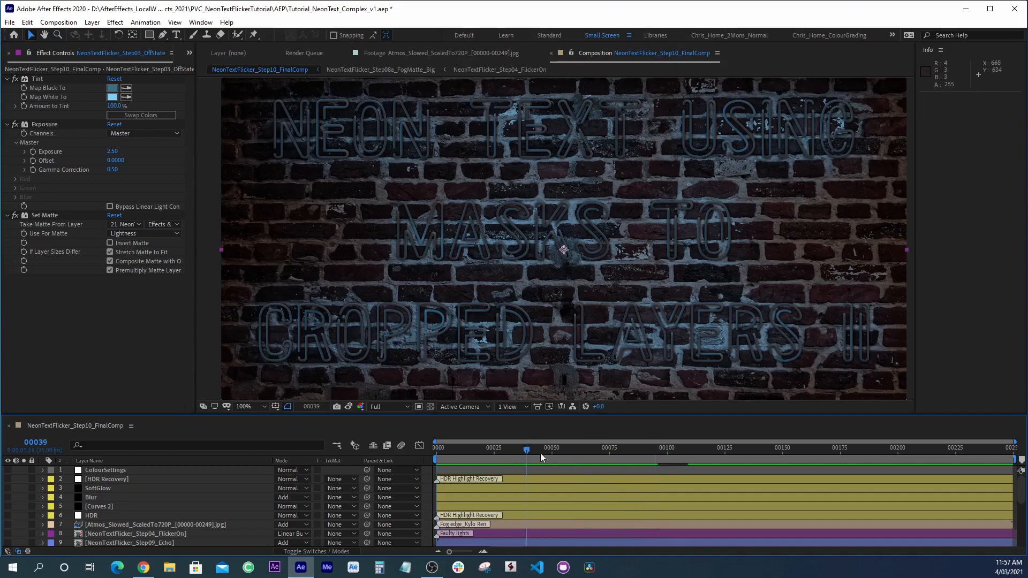
left_click_drag(541, 453, 533, 455)
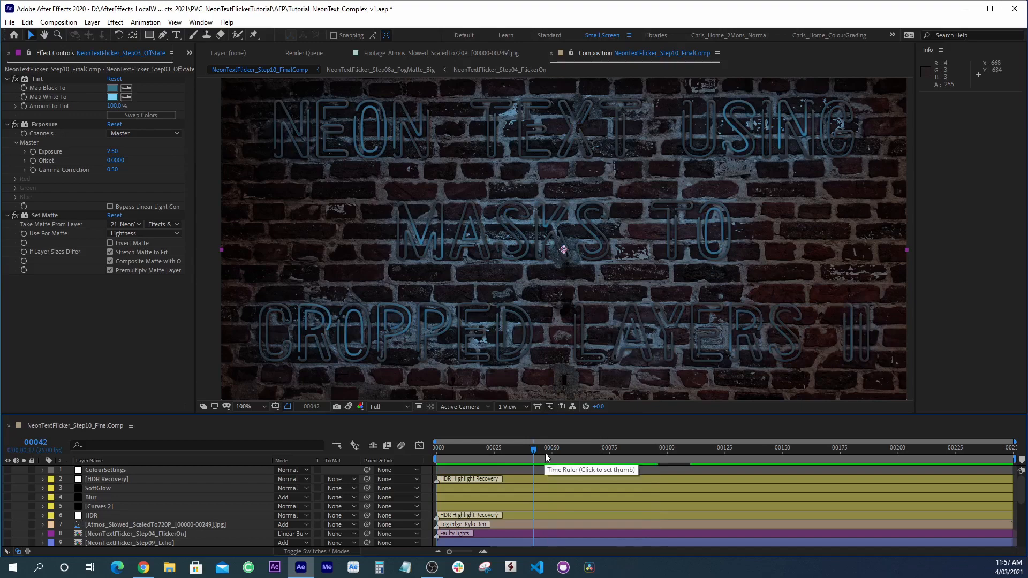
- Remove layers 12 to 19 from solo, hide layers 12 to 18, and make the Big fog layer 11 visible
key("grave")
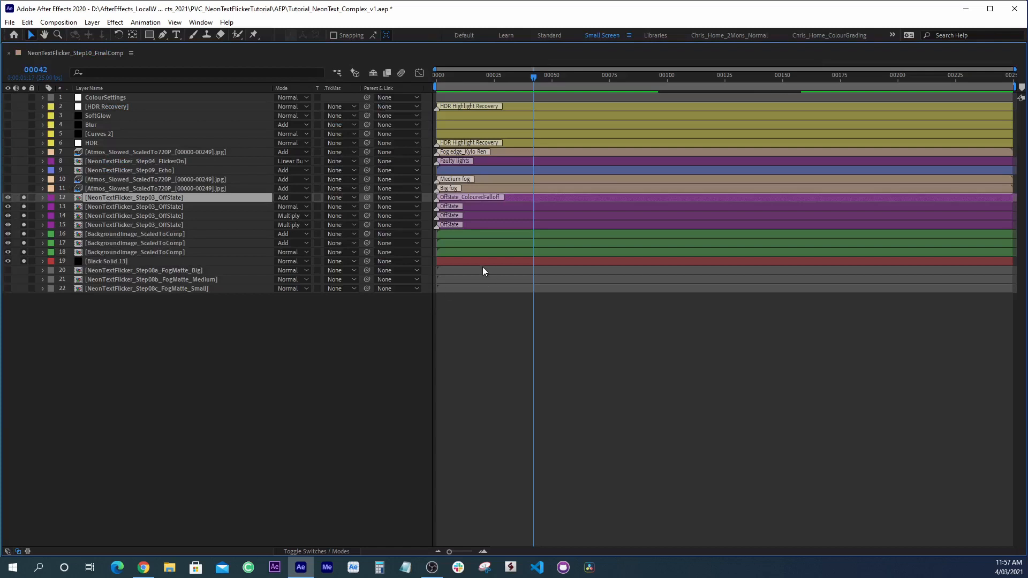
left_click(120, 190)
left_click_drag(24, 198, 13, 252)
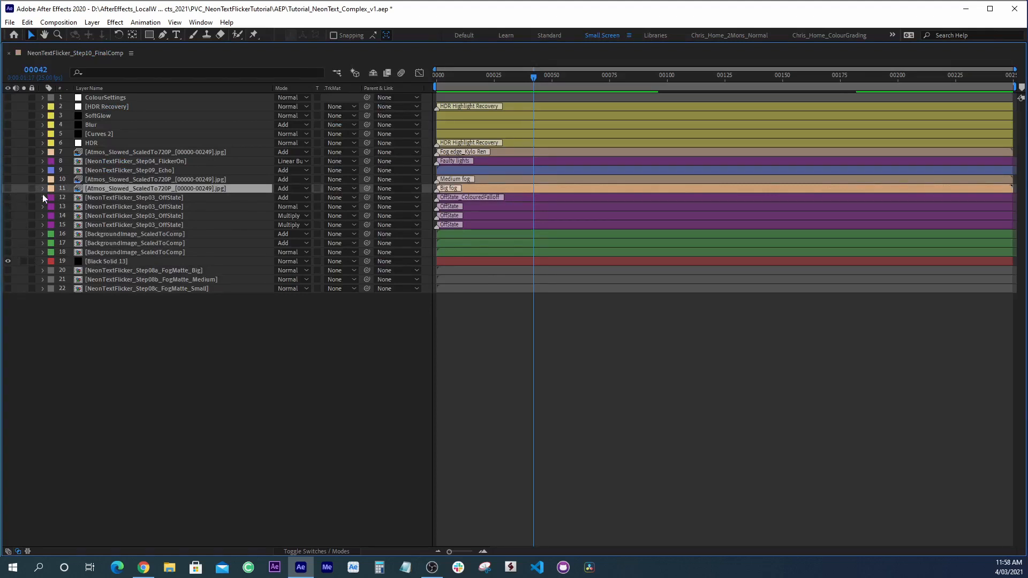
left_click(8, 188)
- Compare the Atmos_Slowed fog layers 7, 10 and 11 with the FogMatte_Big layer 20 in the layer stack
left_click(115, 180)
left_click(96, 189)
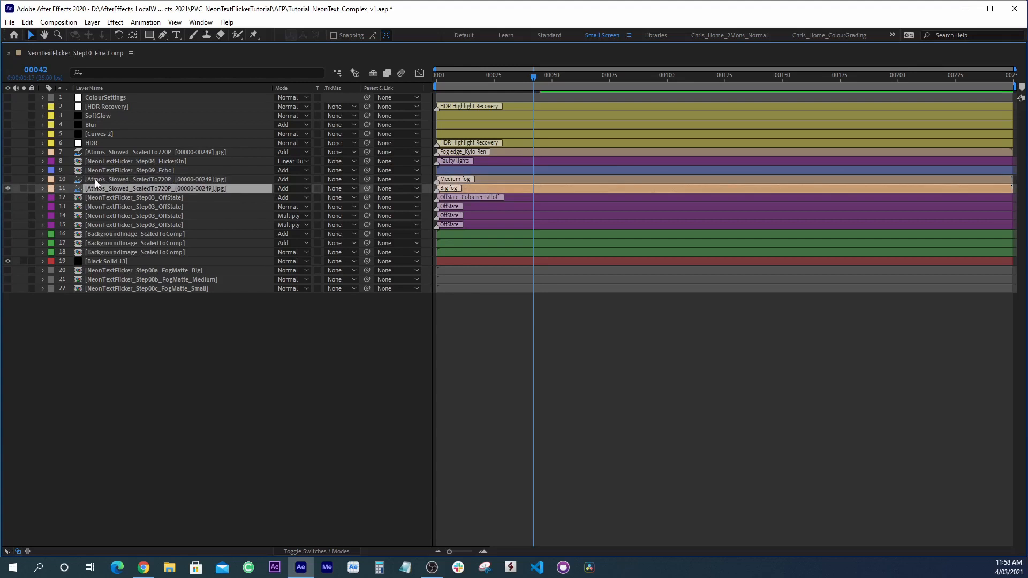
left_click(94, 180)
left_click(93, 152)
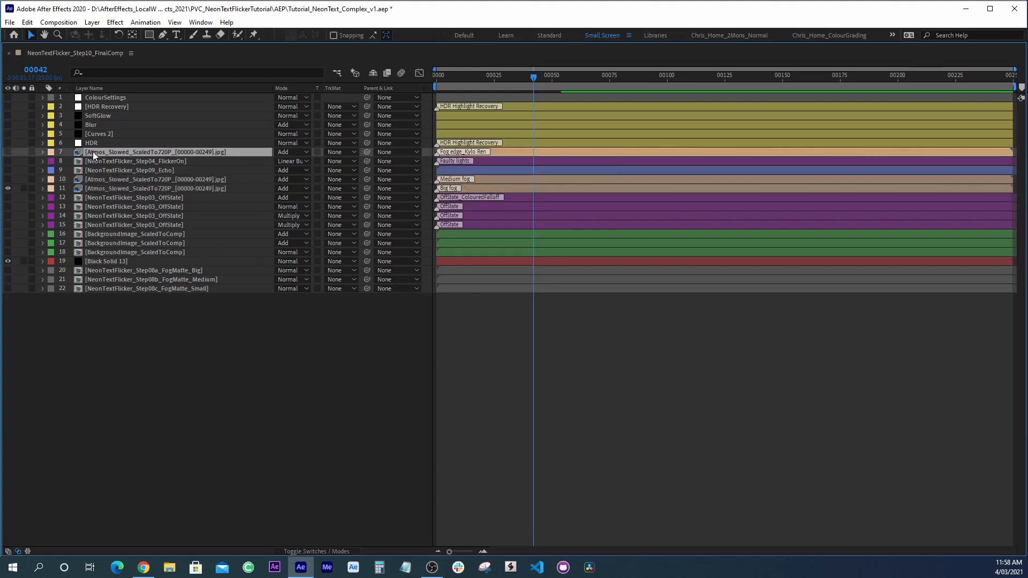
left_click(105, 323)
left_click(130, 270)
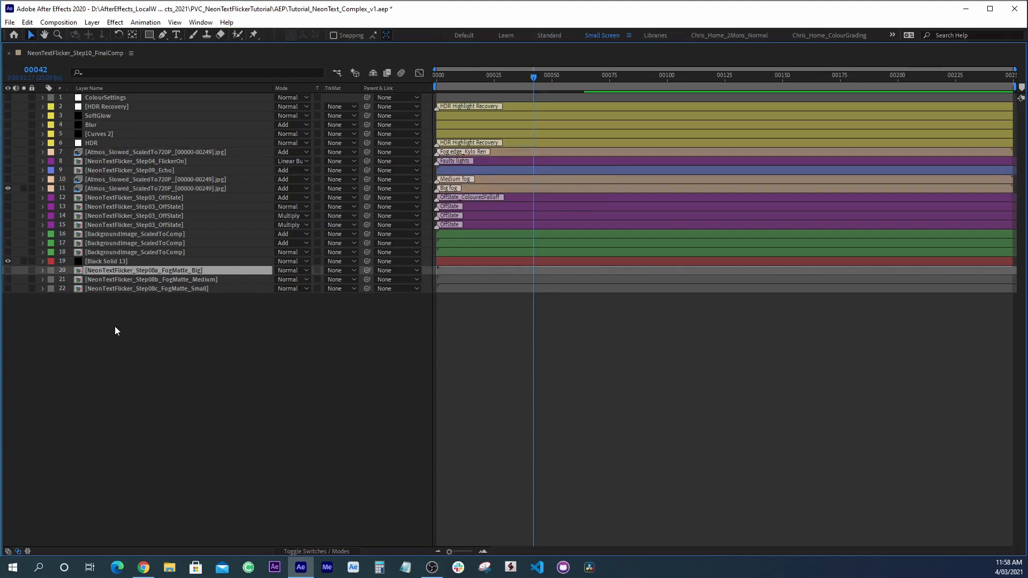
left_click(116, 188)
- Look at the Big fog marker's settings on layer 11 and close them without changes
key("grave")
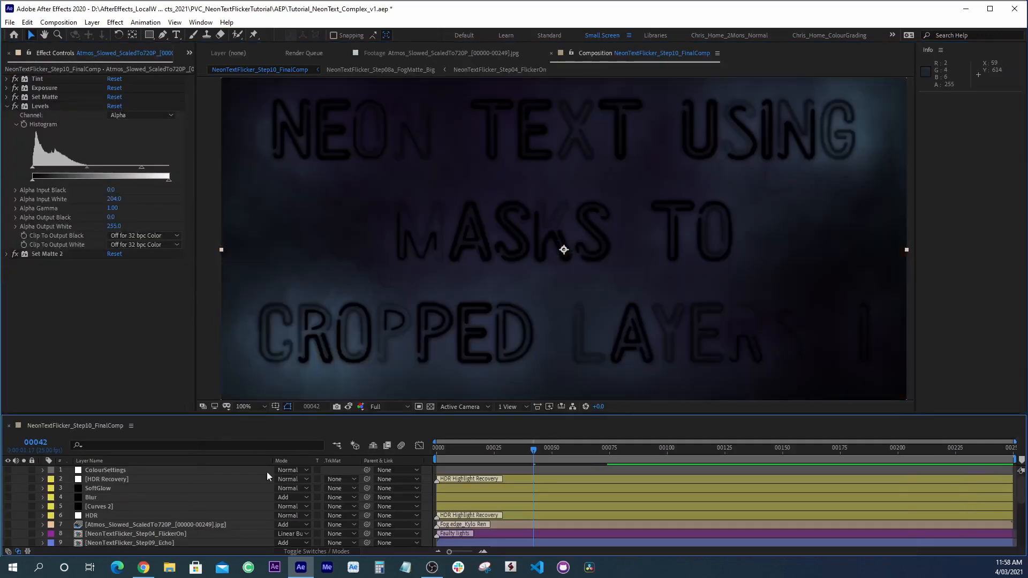
scroll(199, 506, "down", 3)
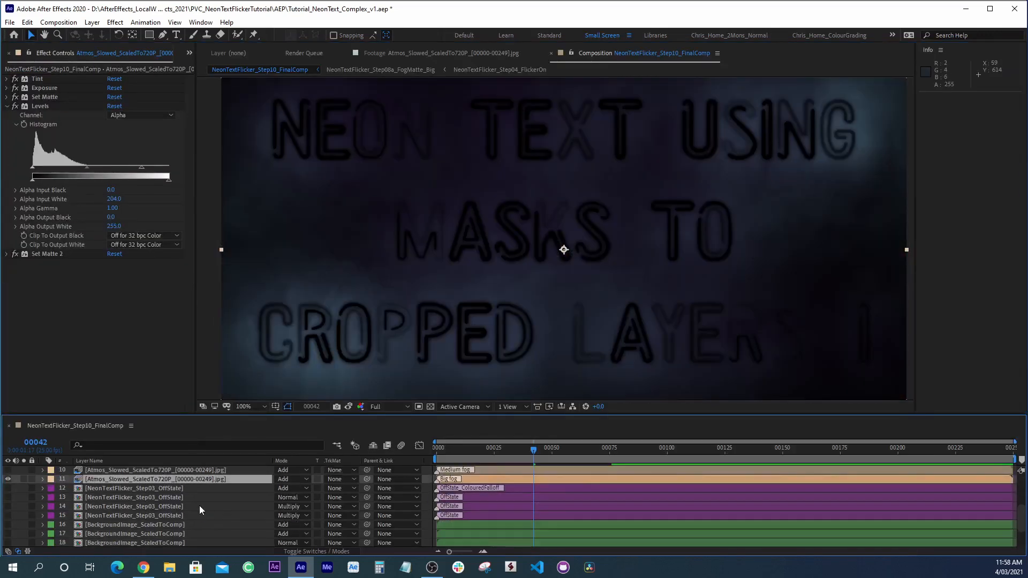
double_click(437, 482)
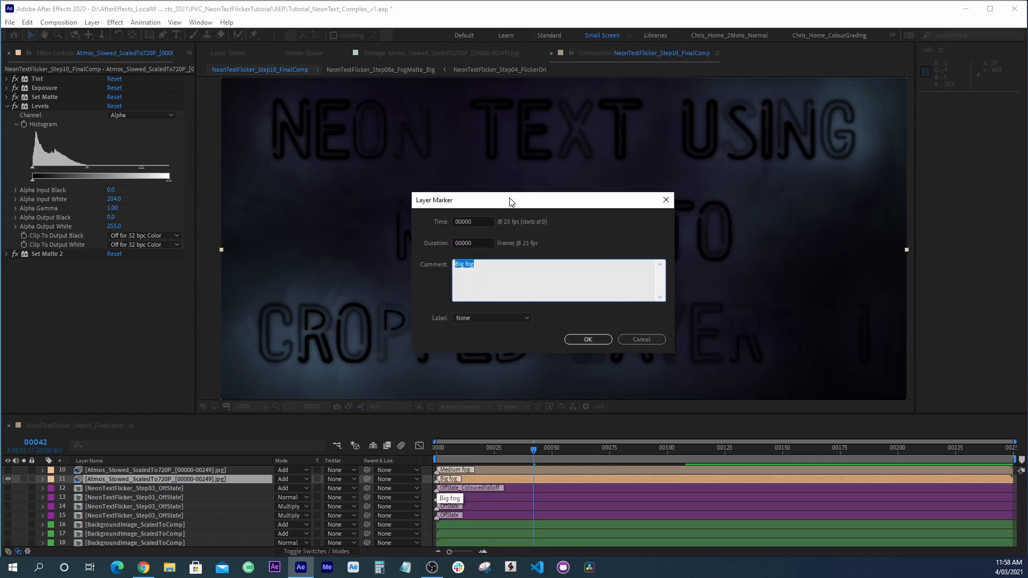
left_click(643, 339)
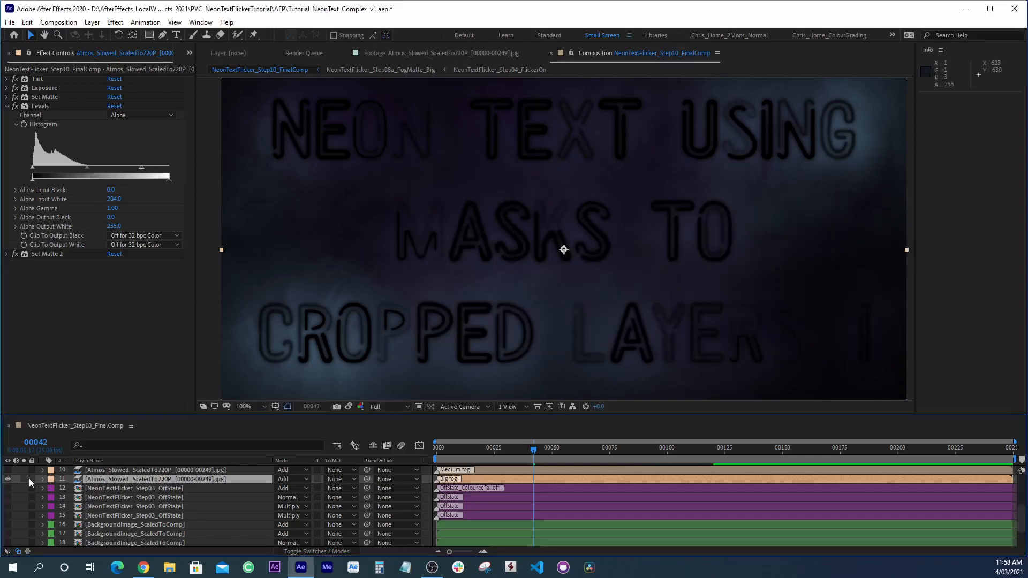
- Disable all effects on the Big fog layer 11 and preview the raw fog from frame 0 at 50% magnification
left_click(89, 479)
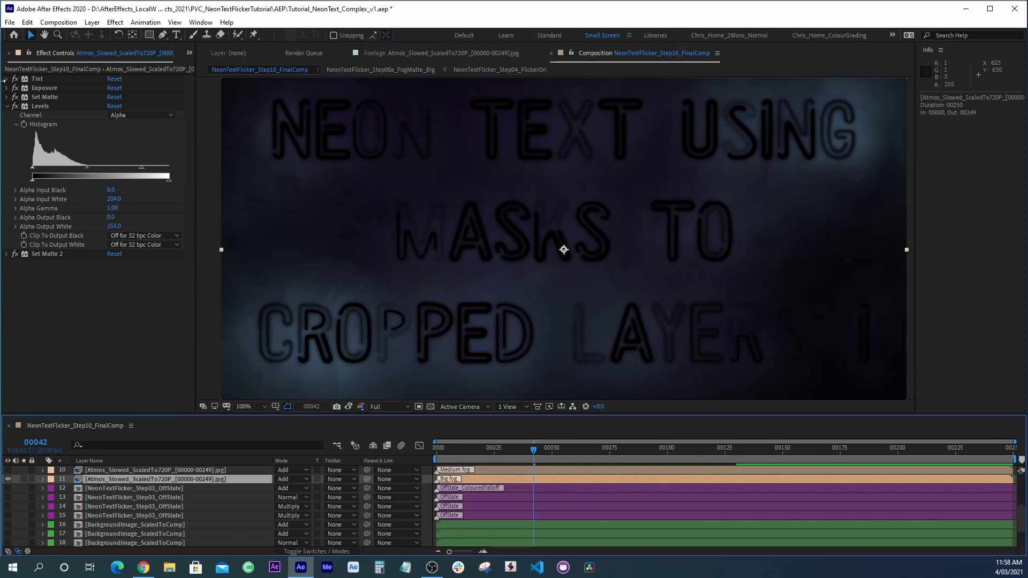
left_click(7, 107)
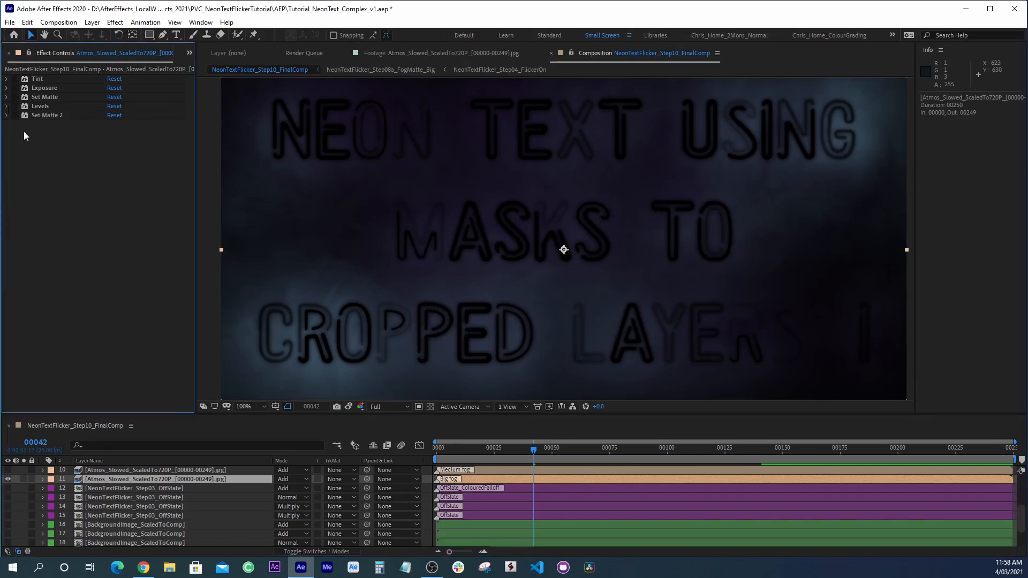
key("comma")
key("space")
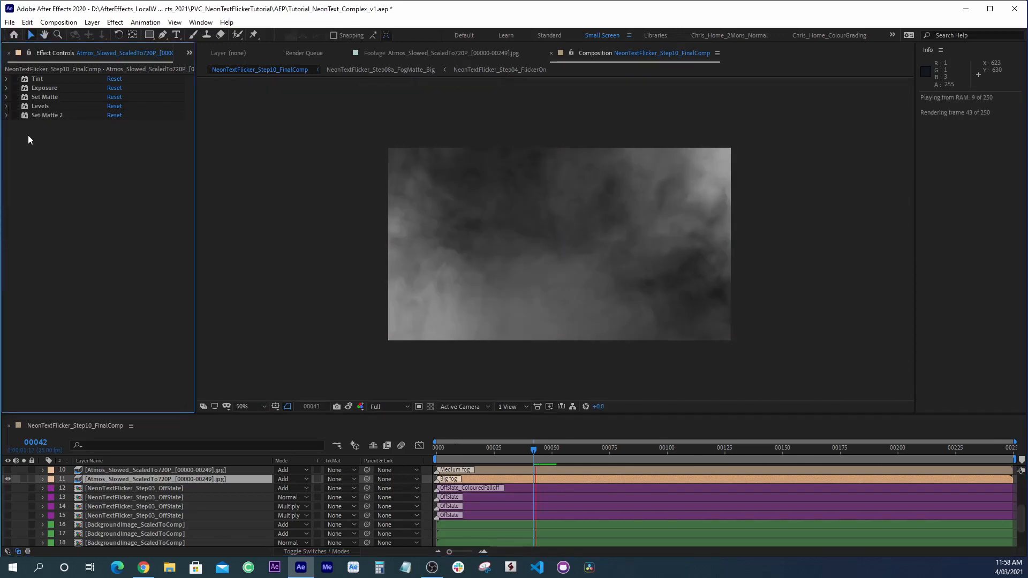
left_click_drag(548, 451, 423, 448)
key("space")
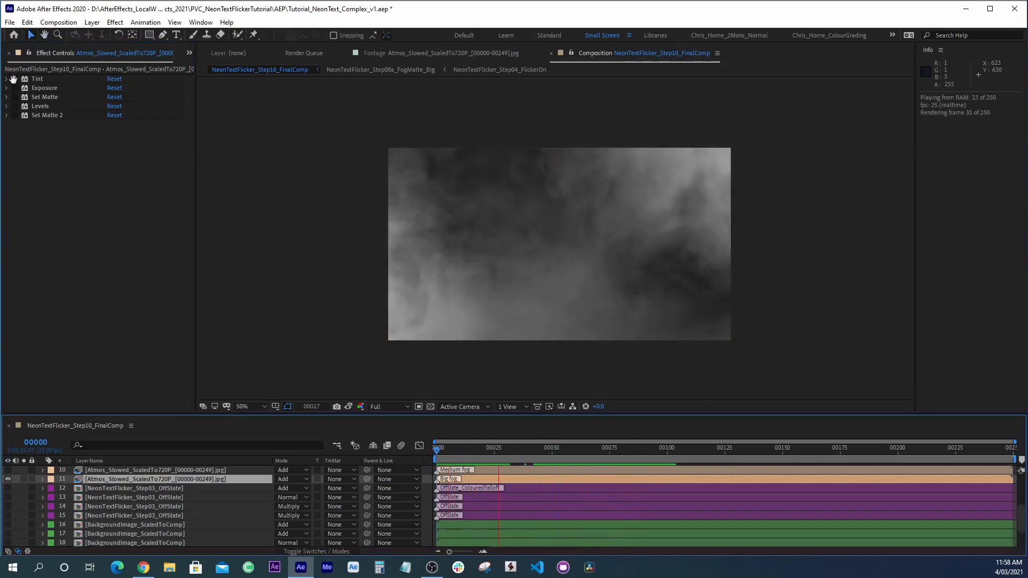
key("space")
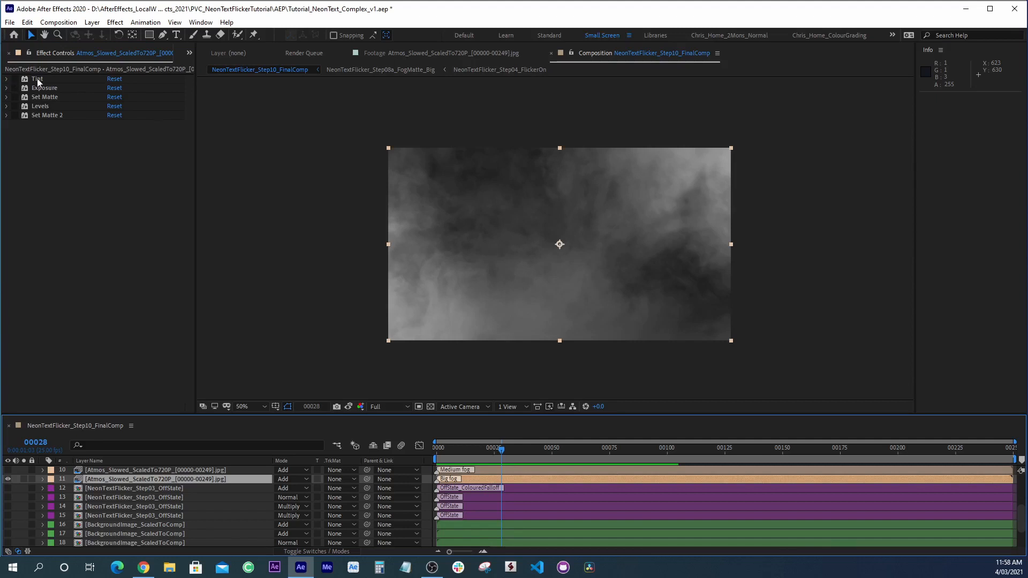
- Enable the Tint effect on the Big fog layer 11, check its colour mapping settings, and preview the tinted fog from frame 0
left_click(37, 78)
left_click(14, 79)
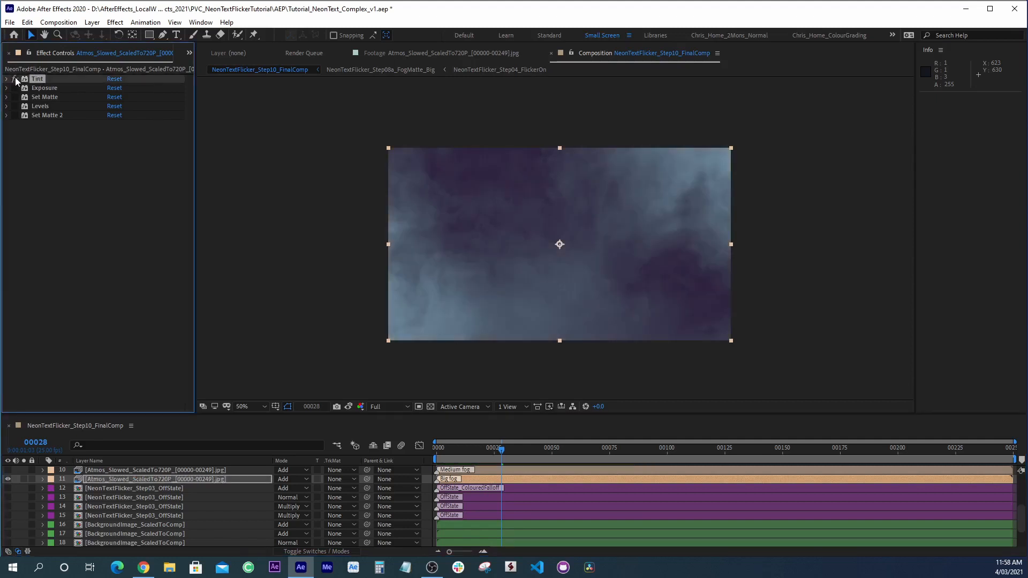
left_click(6, 79)
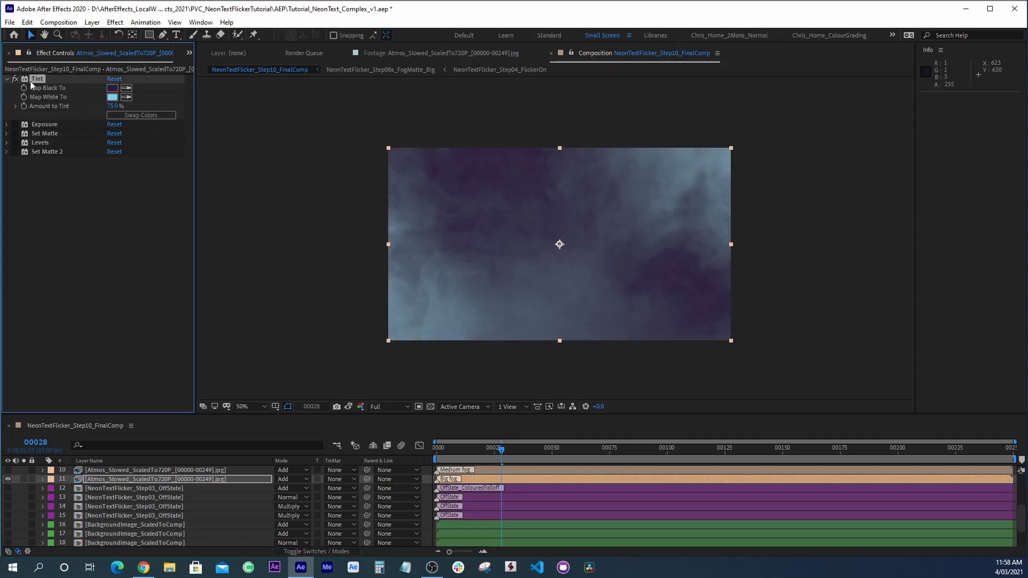
left_click(7, 79)
left_click_drag(494, 453, 425, 451)
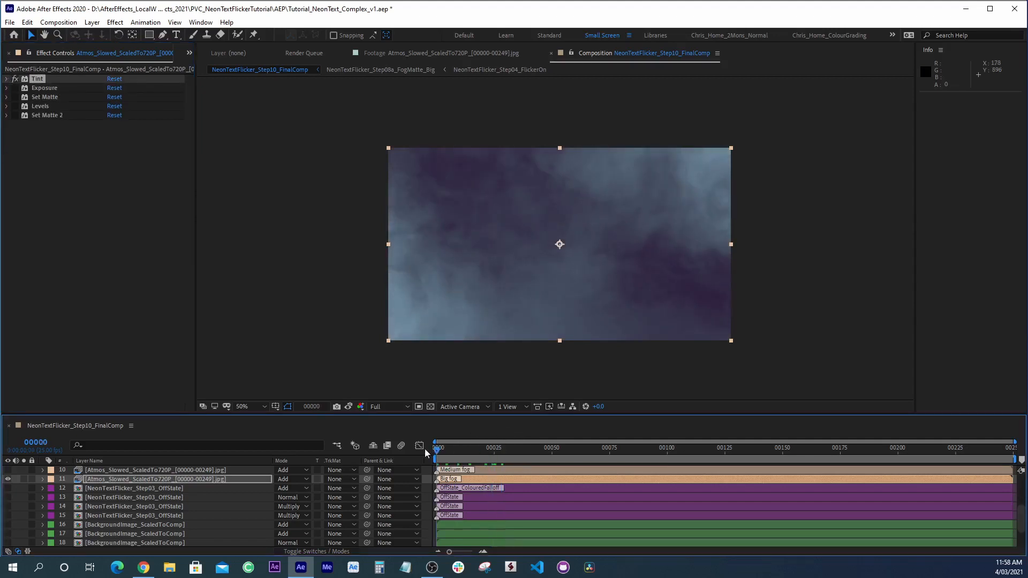
key("space")
key("space")
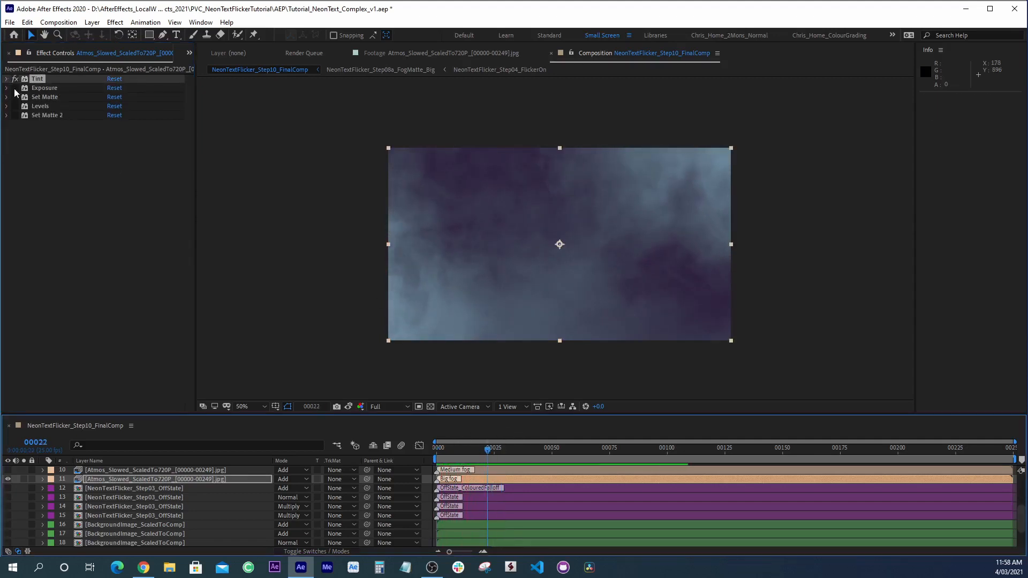
- Enable the Exposure effect on the Big fog layer and preview the fog again
left_click(14, 89)
left_click(15, 89)
left_click(15, 89)
key("space")
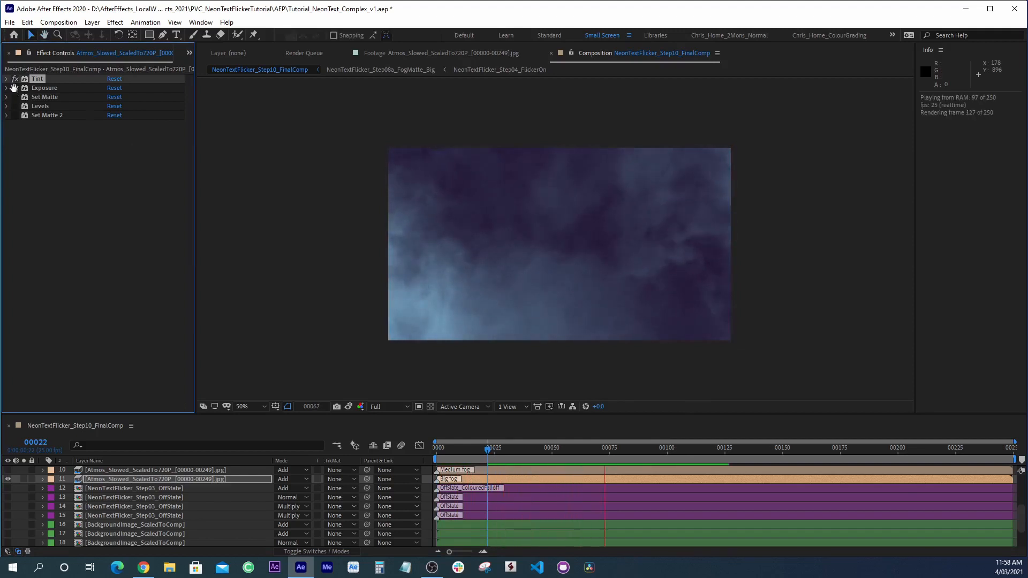
key("space")
- Enable the first Set Matte effect on the Big fog layer and check which layer it takes its matte from
left_click(14, 97)
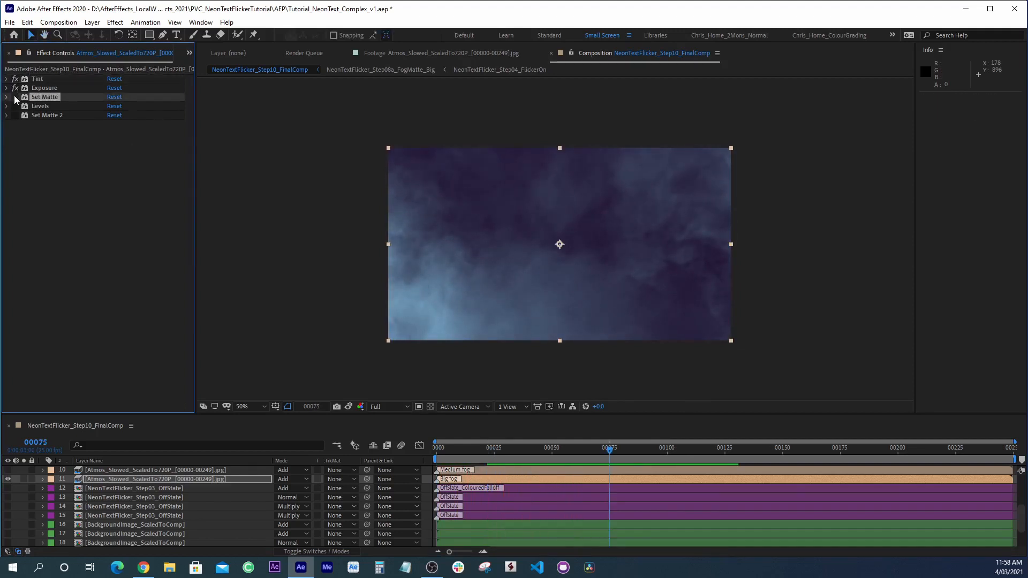
left_click(7, 98)
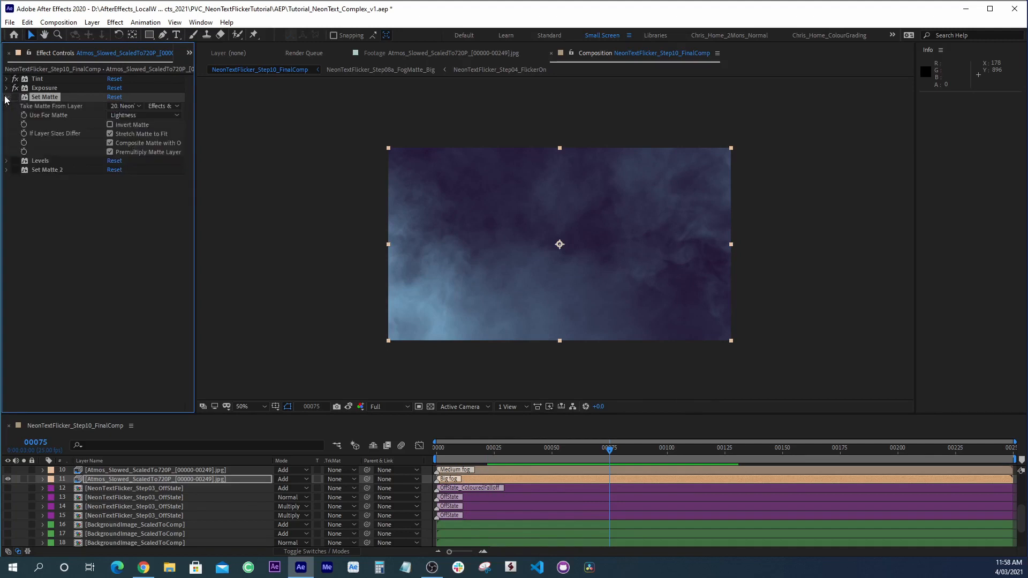
left_click(15, 98)
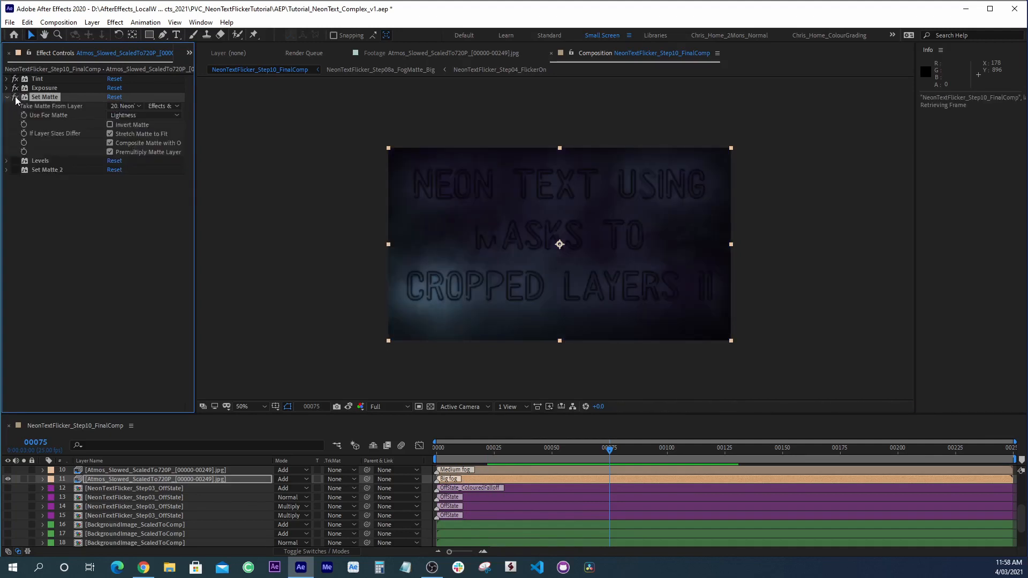
left_click(131, 107)
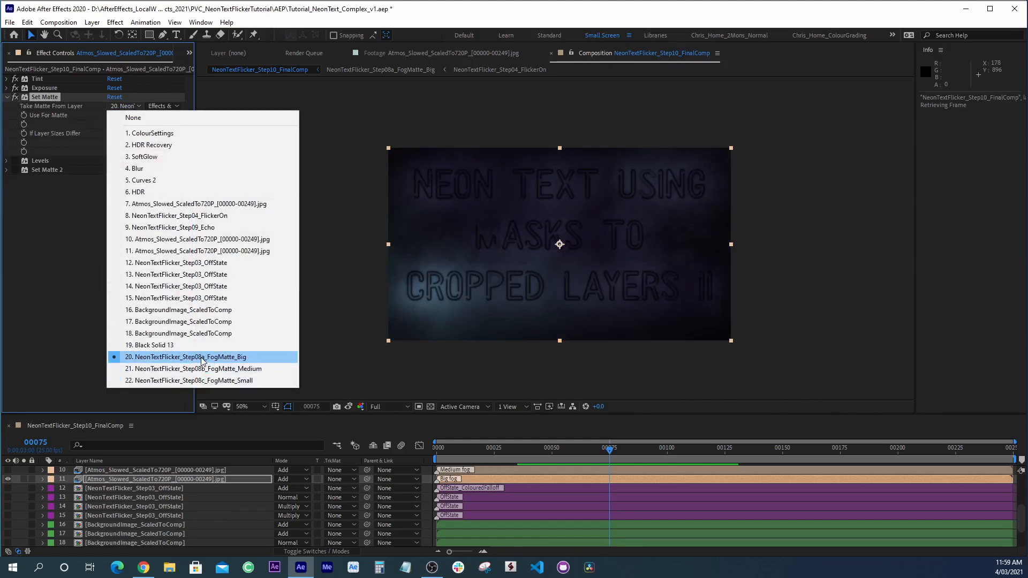
left_click(56, 234)
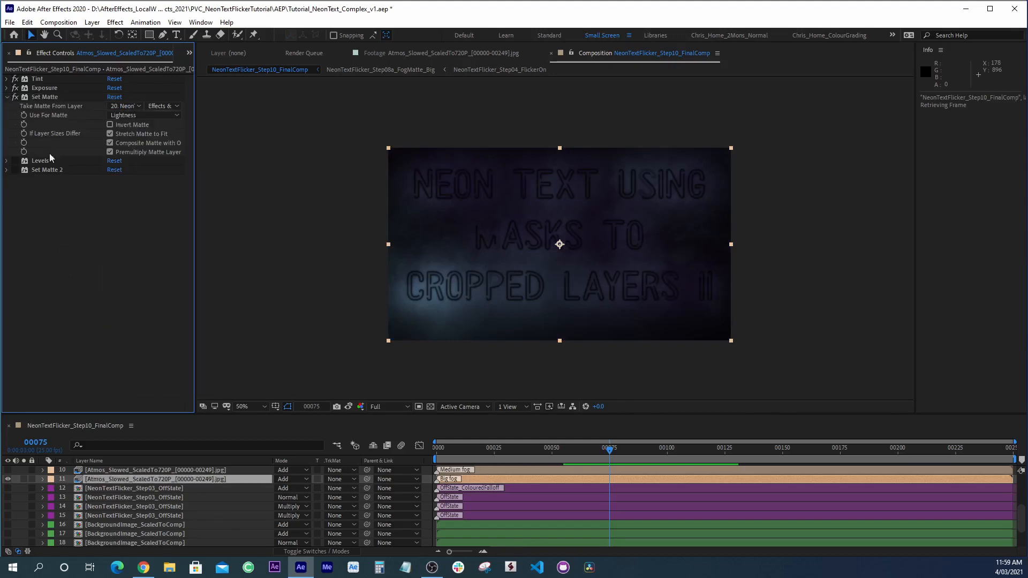
- Preview the matted Big fog from frames 10 and 18 to see it follow the flickering letters
left_click(44, 97)
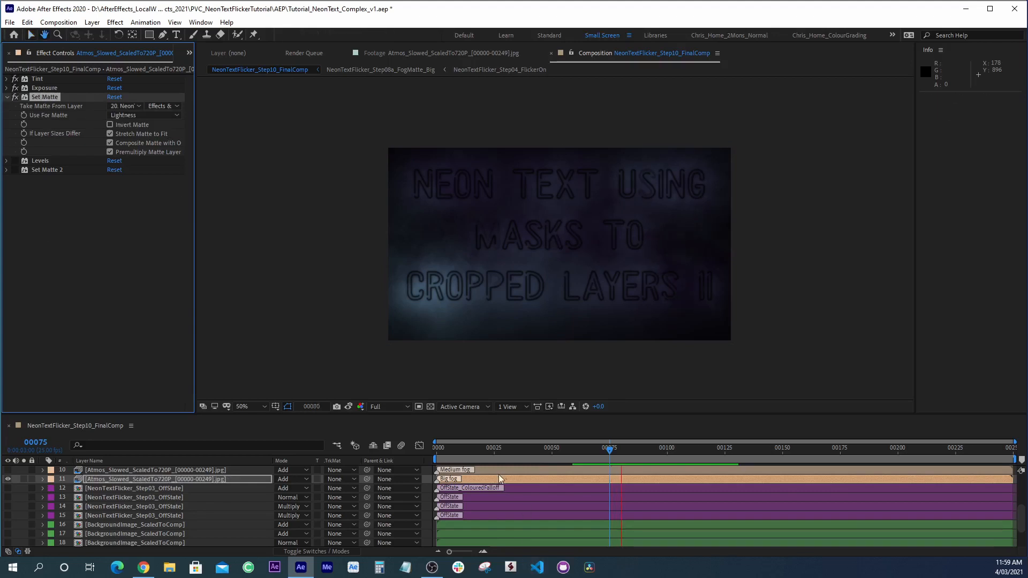
left_click(461, 449)
key("space")
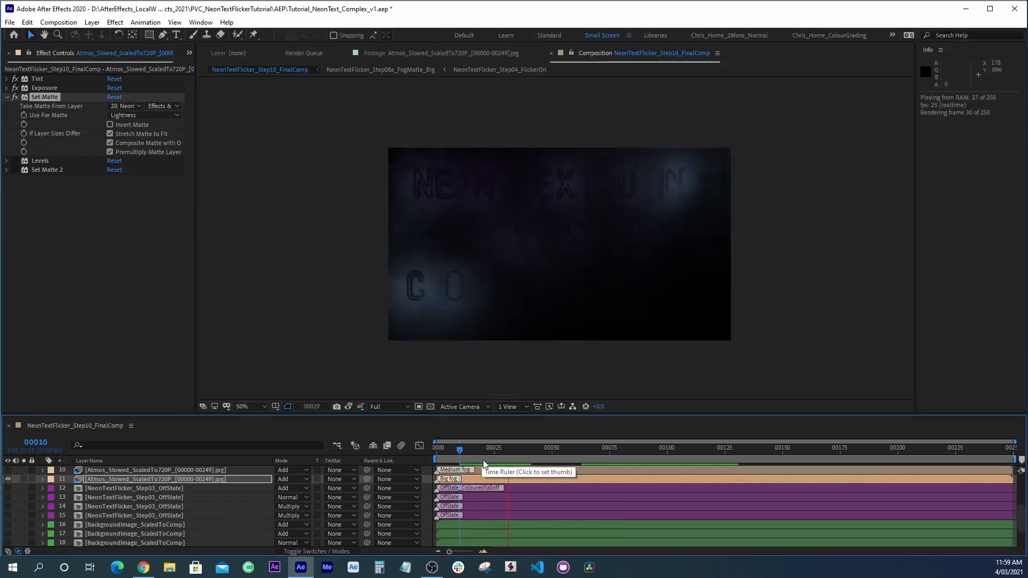
left_click_drag(484, 455, 477, 455)
key("space")
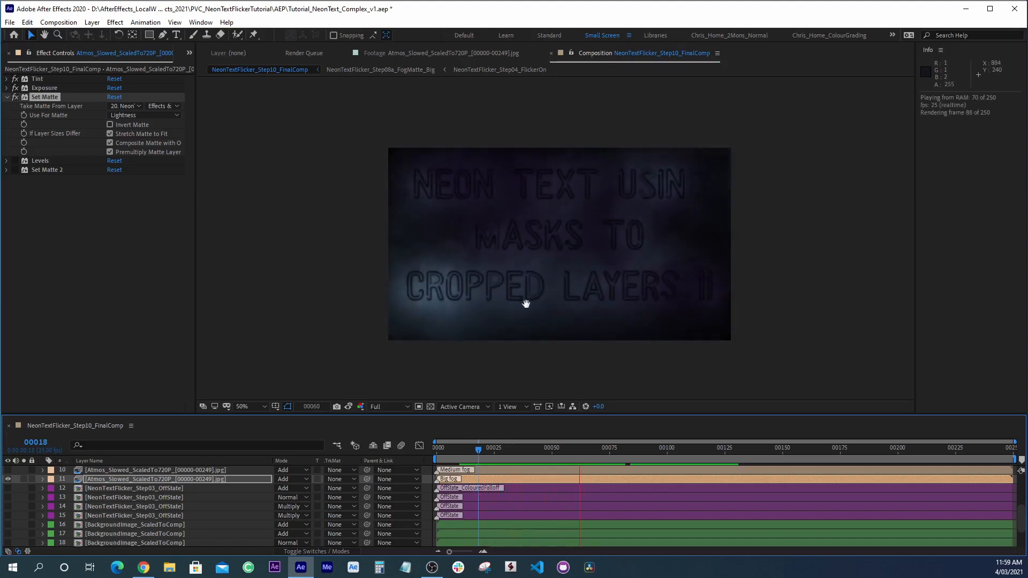
key("space")
- Enable the Levels effect on the Big fog layer and expand its Alpha channel settings
left_click(40, 161)
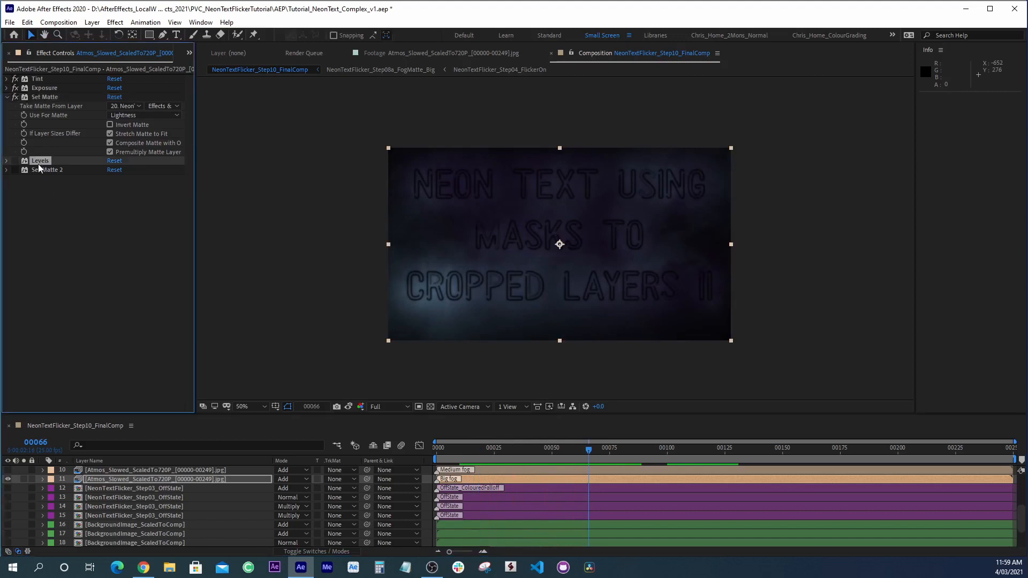
left_click(15, 162)
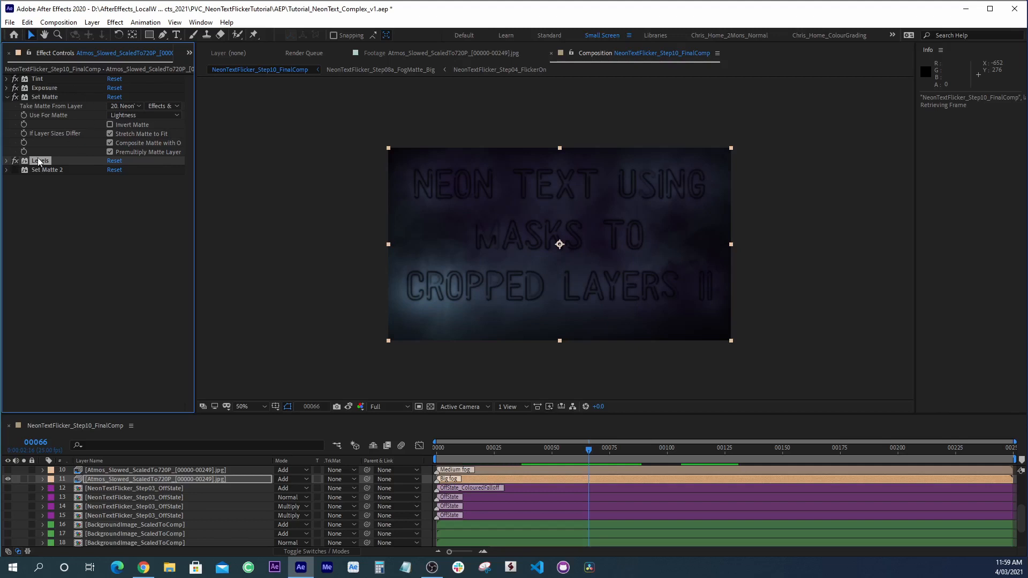
left_click(7, 160)
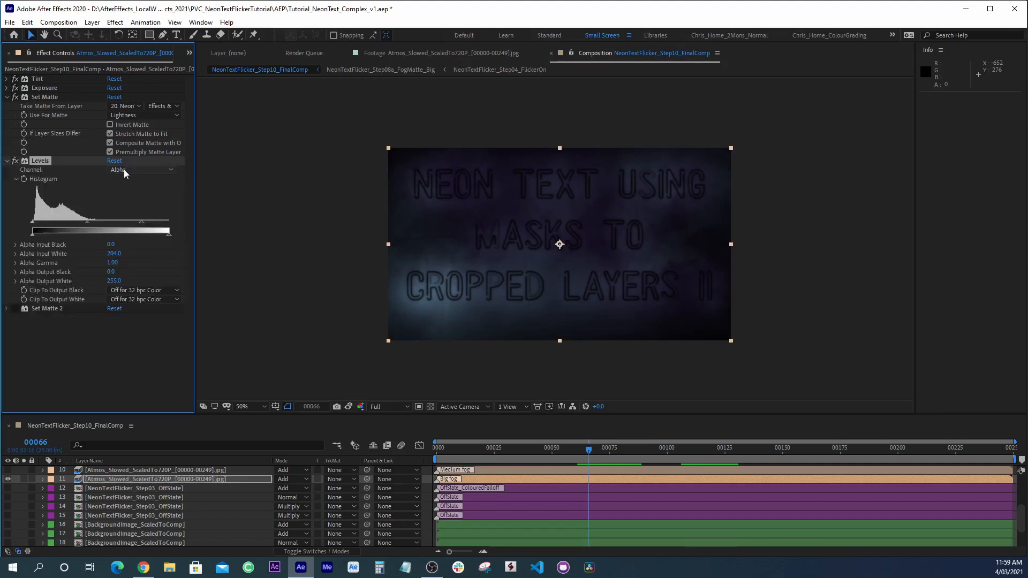
- Try lowering the Levels Alpha Input White to 171 and 120, and undo the changes
mouse_move(141, 220)
left_mouse_down()
mouse_move(21, 218)
mouse_move(185, 230)
mouse_move(124, 228)
left_mouse_up()
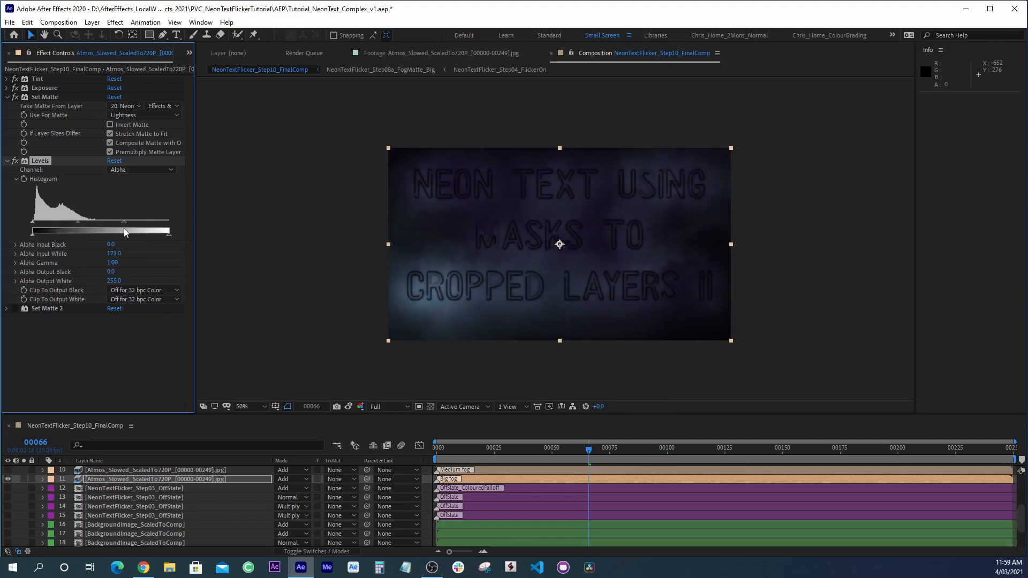
left_click_drag(54, 221, 132, 230)
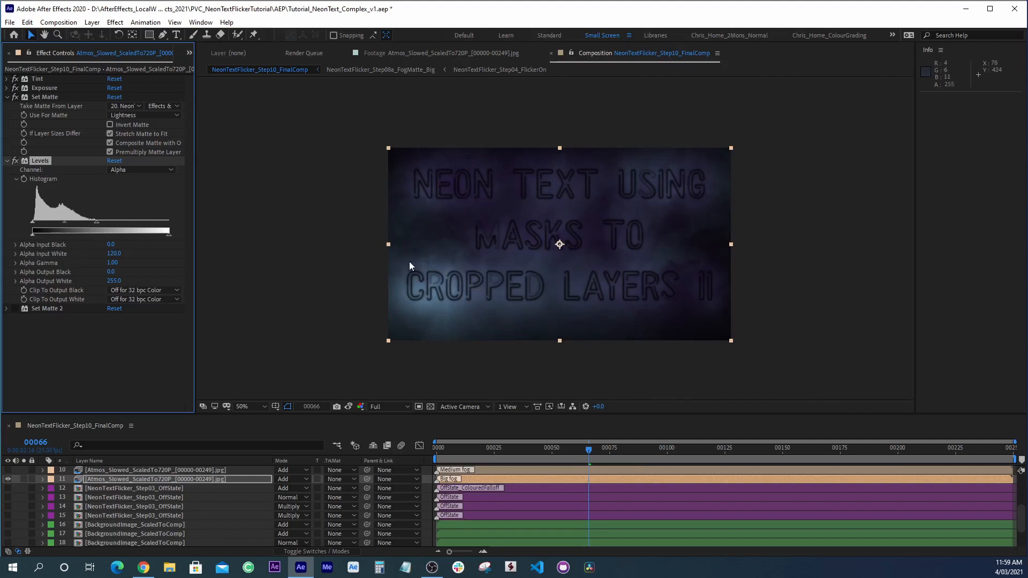
key("ctrl+z")
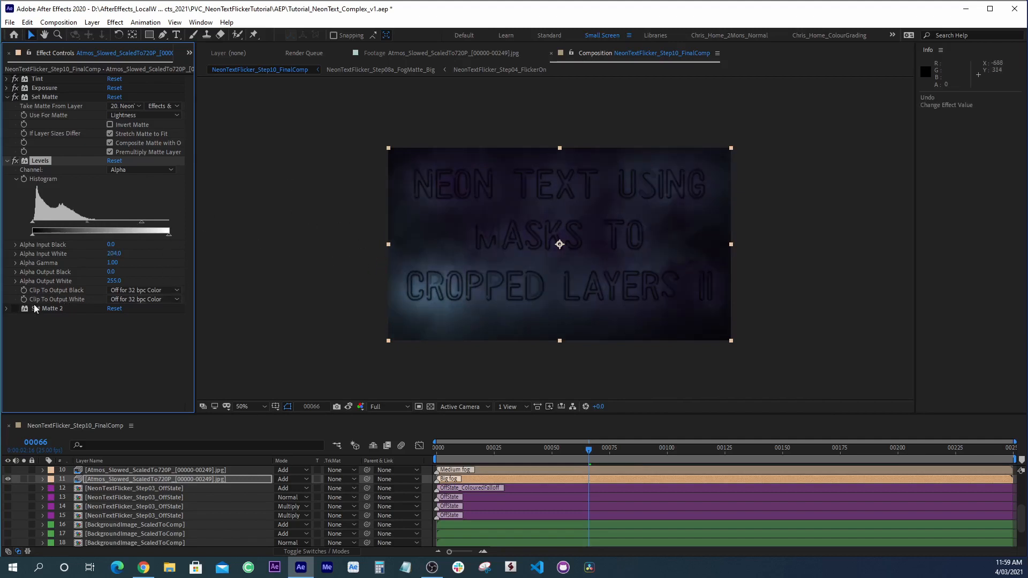
- Enable the Set Matte 2 effect on the Big fog layer, viewing the letters at 400% magnification and checking its source layer
left_click(49, 309)
key("period")
key("period")
key("period")
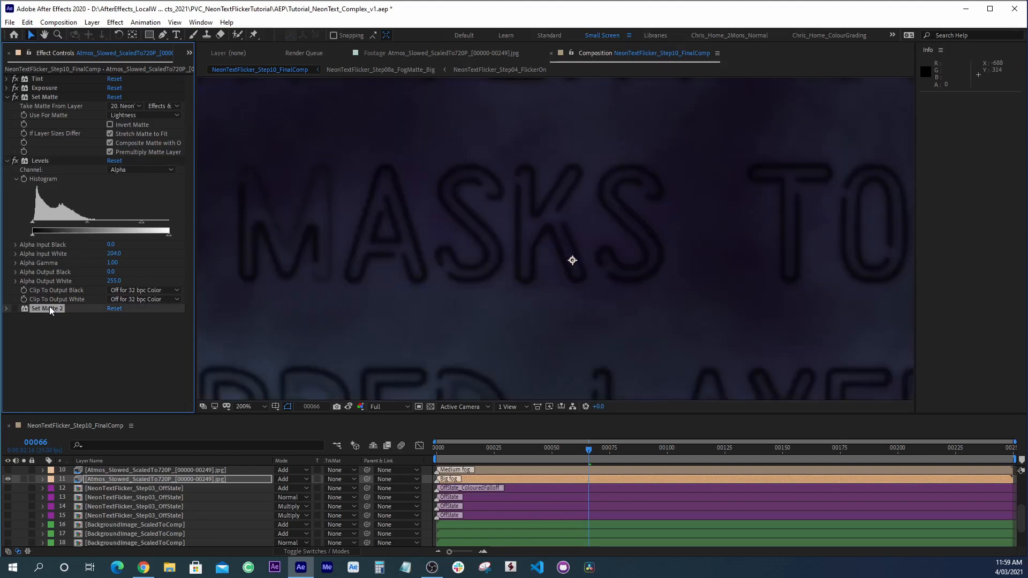
left_click(15, 308)
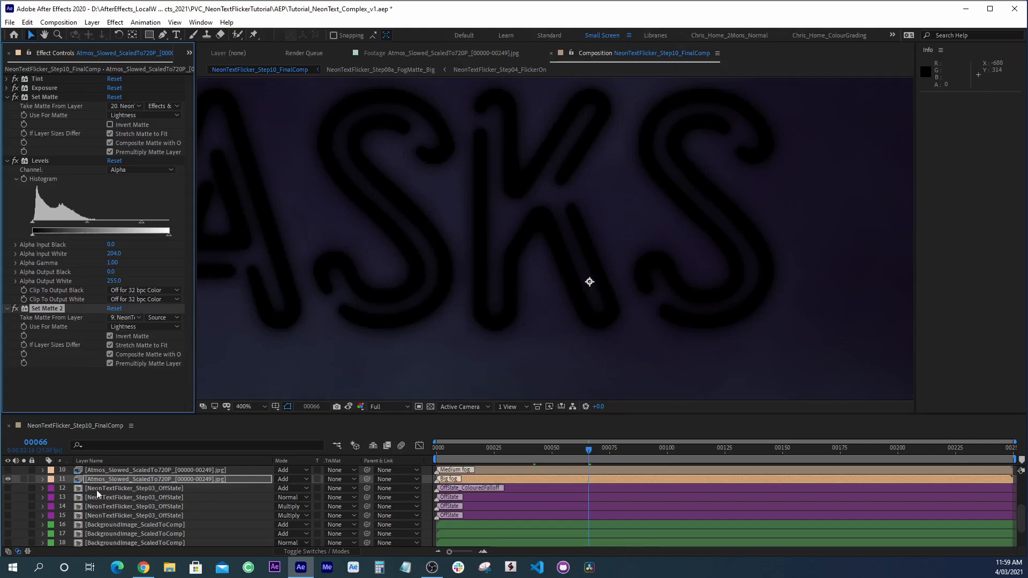
scroll(103, 500, "up", 5)
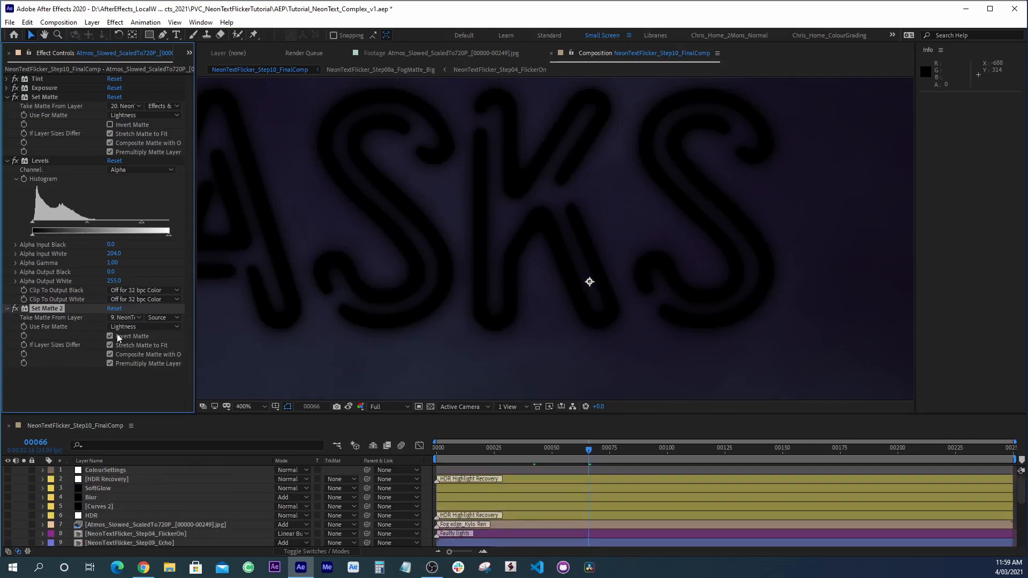
- Toggle Set Matte 2 off and on to compare how the fog is cut away around the neon tubes, leaving it enabled
left_click(15, 308)
left_click(16, 308)
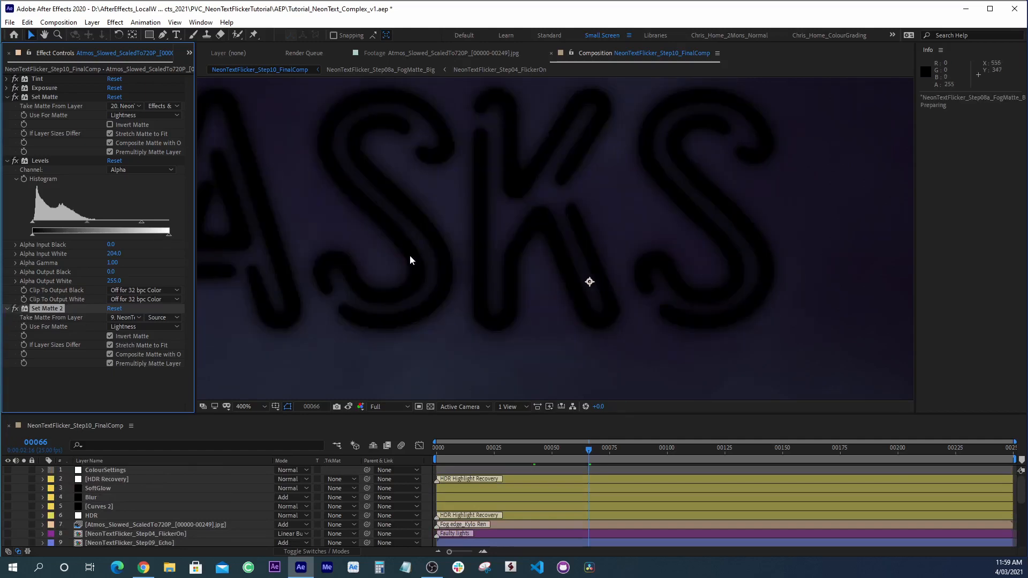
left_click(15, 309)
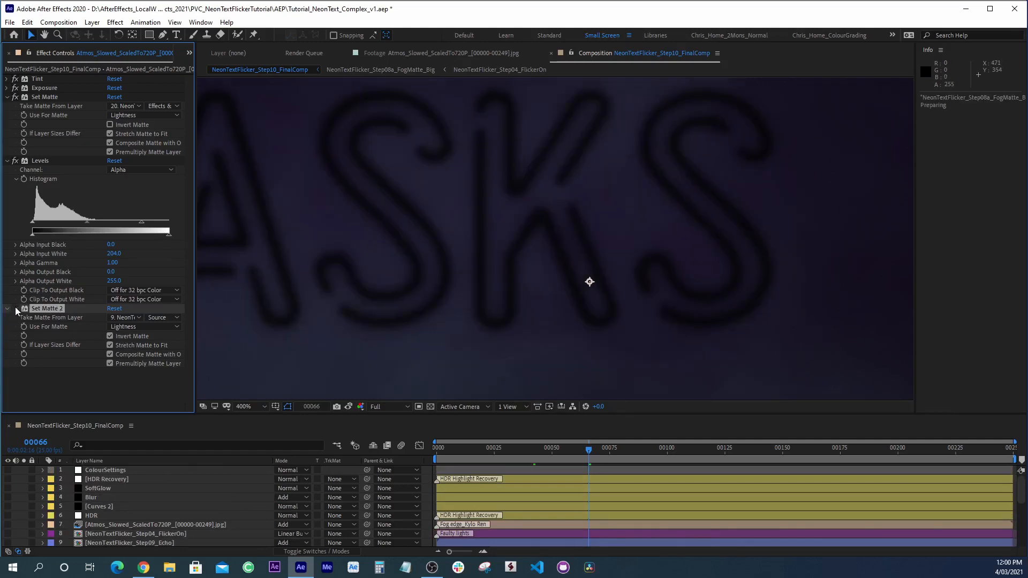
key("slash")
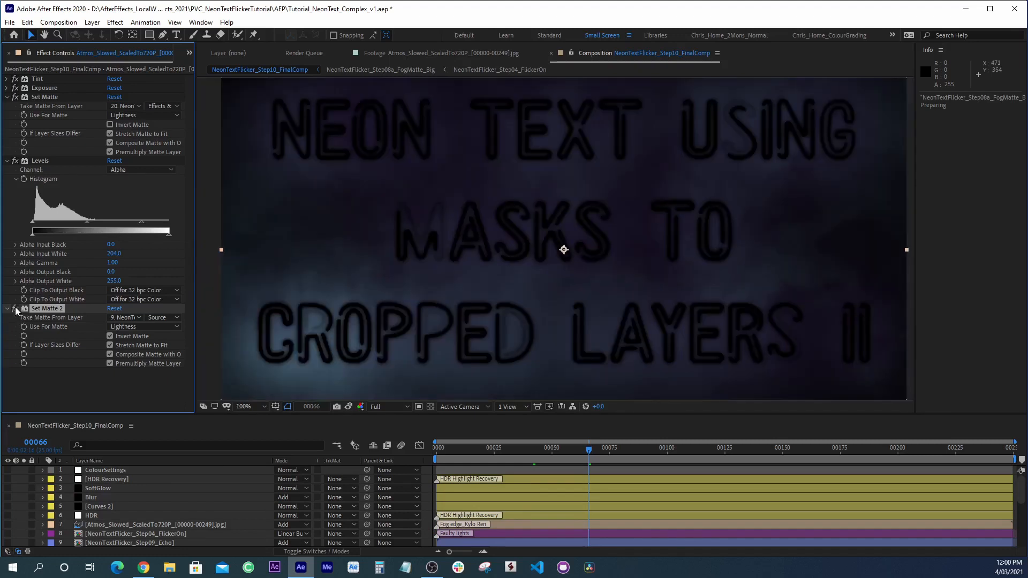
left_click(15, 309)
key("comma")
- Show the Medium fog layer 10 instead of the Big fog layer 11 and expand layer 10's first Set Matte settings
scroll(115, 490, "down", 3)
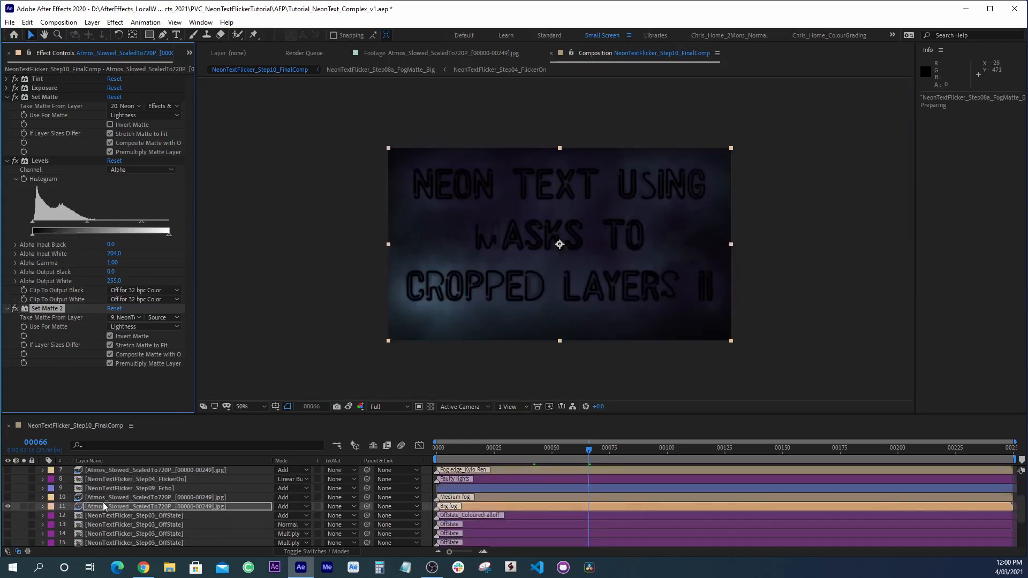
left_click(103, 504)
left_click(8, 498)
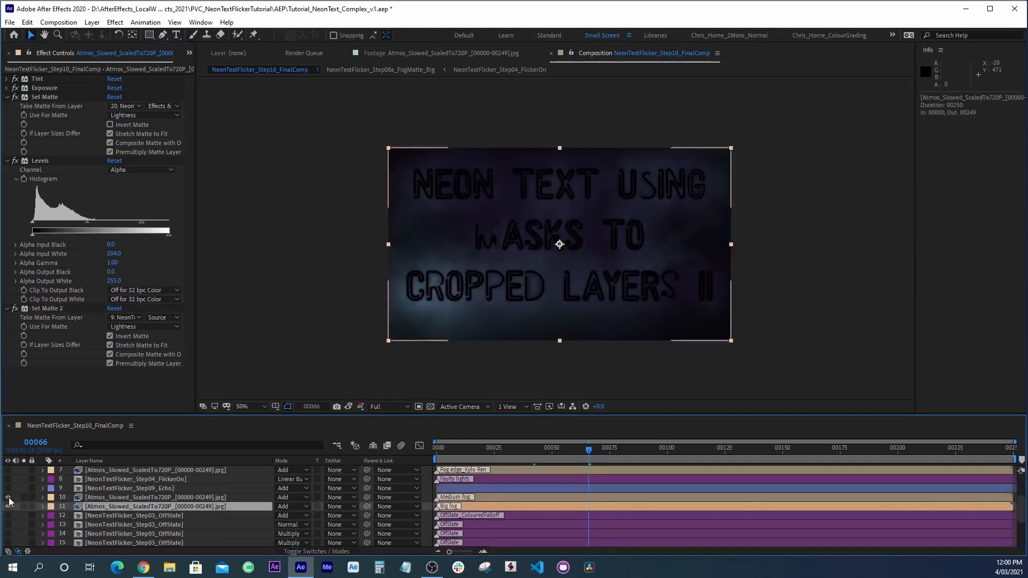
left_click(9, 506)
left_click(111, 497)
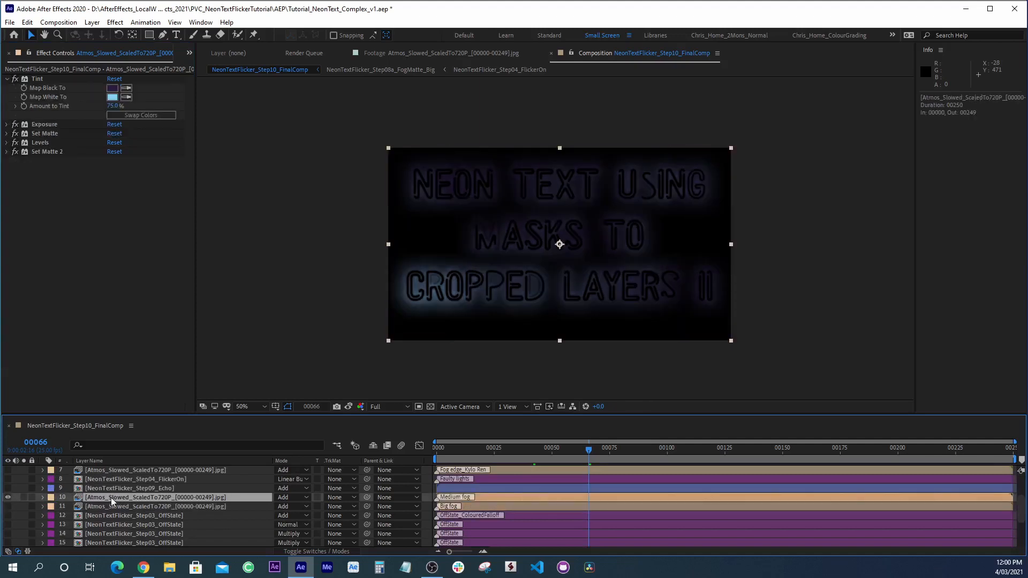
left_click(6, 133)
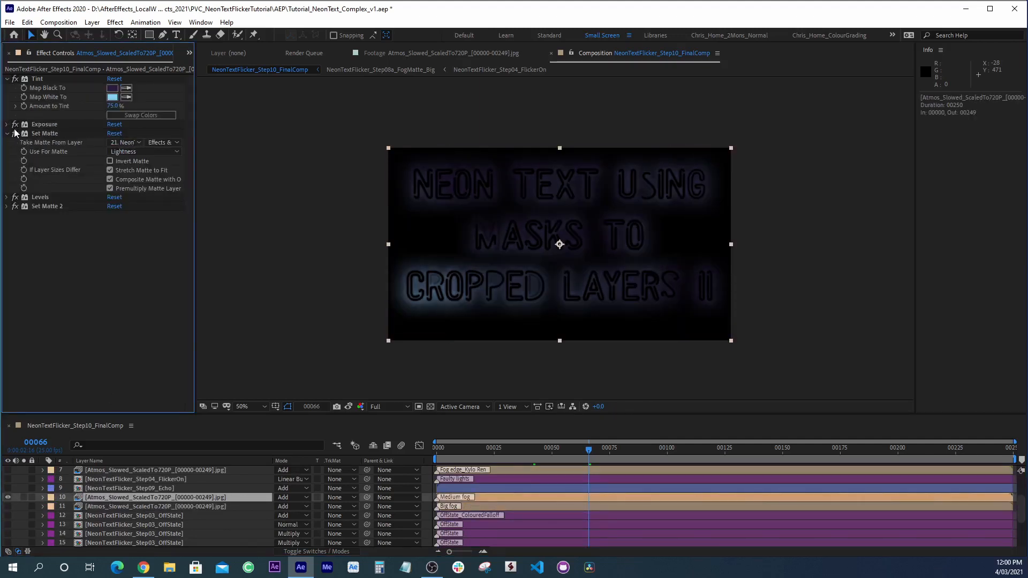
- Show the Fog edge layer 7 instead of the Medium fog layer 10 and examine its letter edges at 400% magnification
left_click(8, 469)
left_click(8, 497)
left_click(113, 464)
left_click(113, 471)
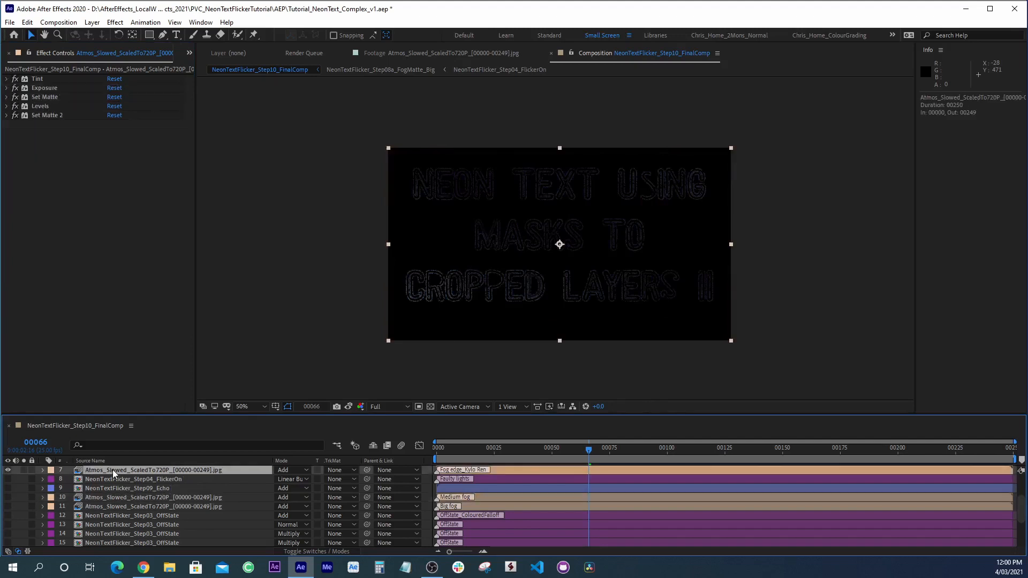
key("period")
key("period")
key("period")
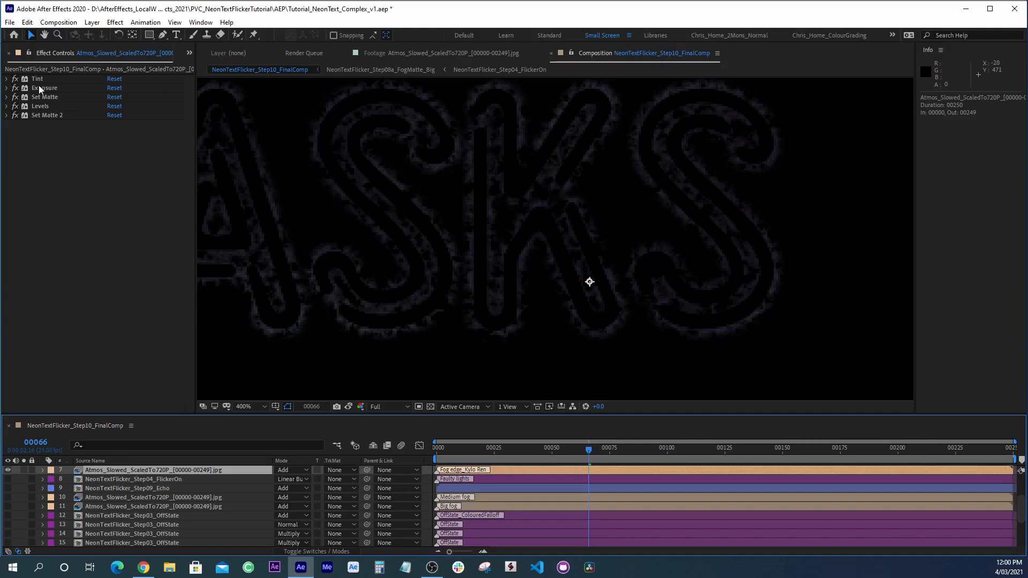
- Expand the Fog edge layer's first Set Matte effect and try NeonTextFlicker_Step08a_FogMatte_Big as its matte source across the whole text
left_click(41, 147)
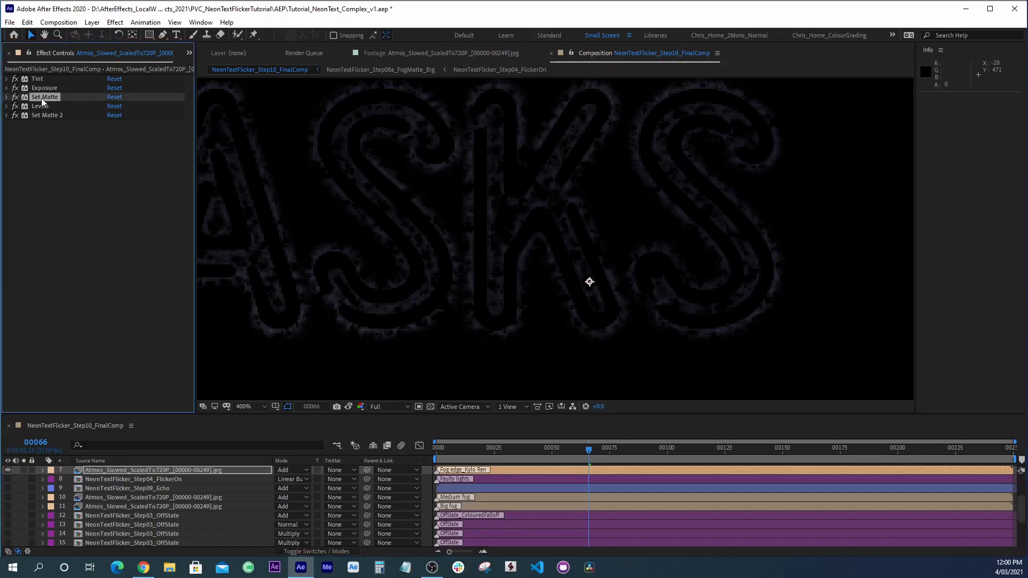
left_click(7, 97)
left_click(118, 106)
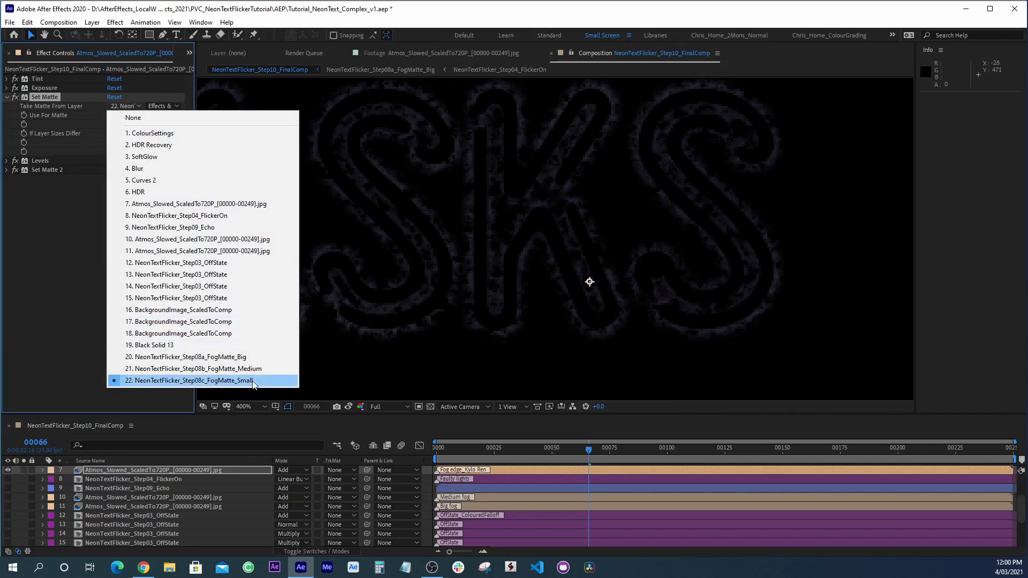
left_click(246, 359)
scroll(246, 362, "down", 4)
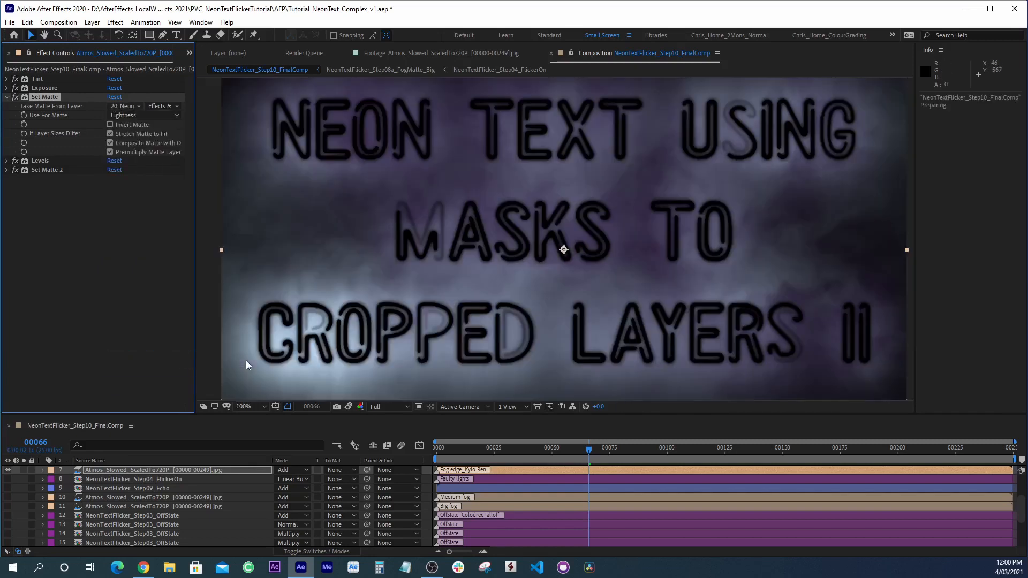
- Set the Fog edge layer's first Set Matte source back to NeonTextFlicker_Step08c_FogMatte_Small and select its Levels effect
key("period")
key("period")
left_click(136, 106)
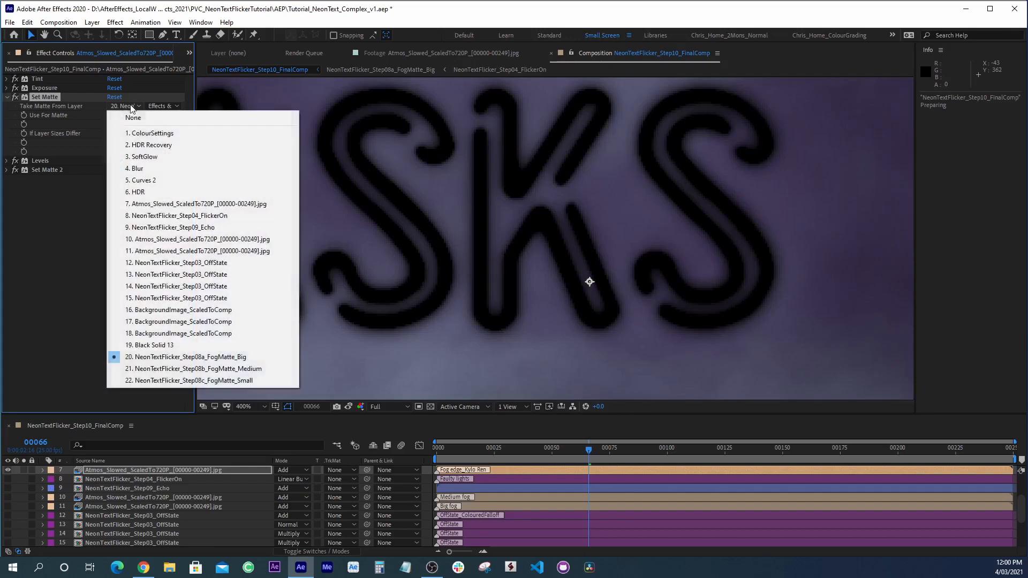
left_click(269, 379)
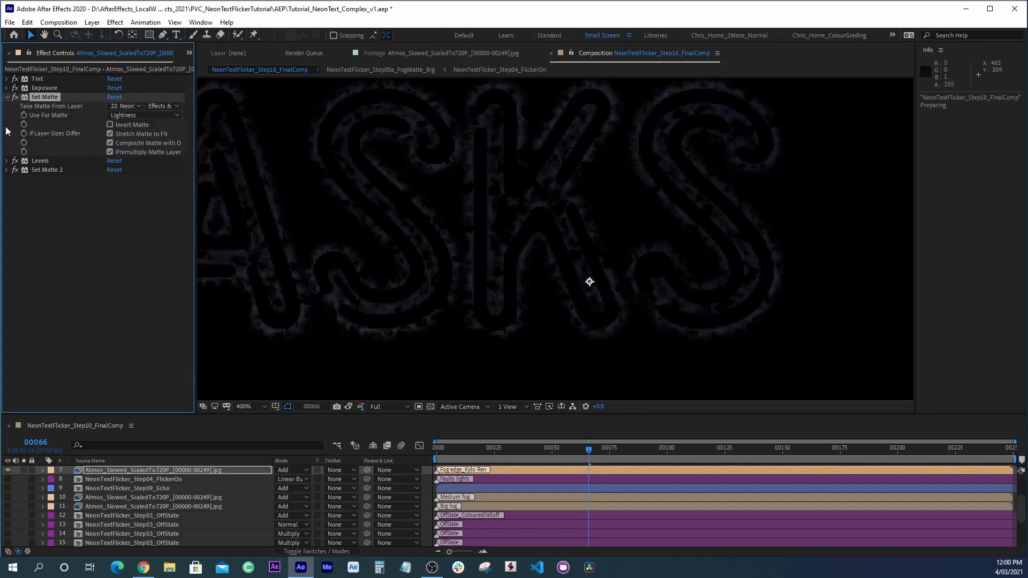
left_click(41, 161)
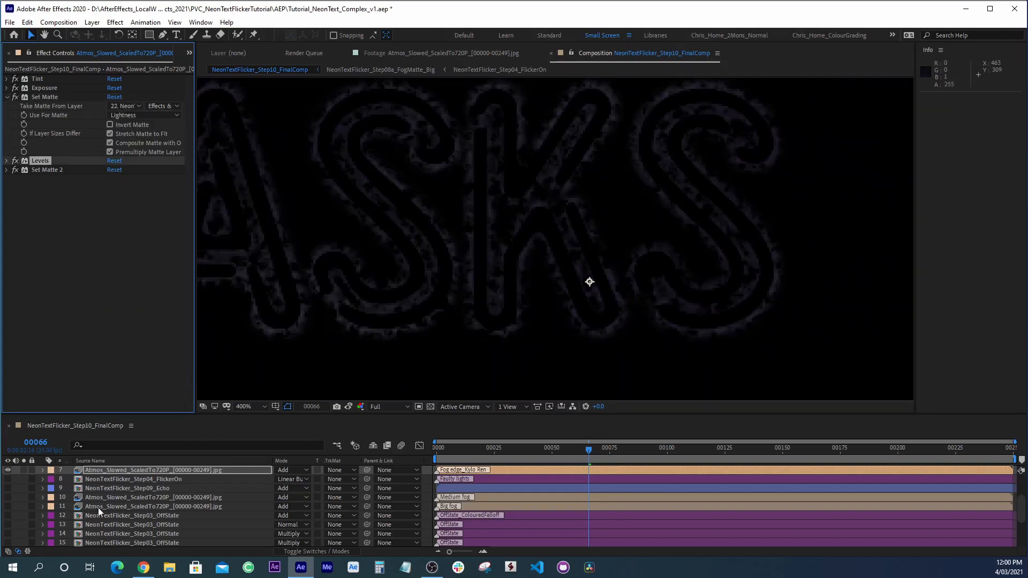
- Show the Medium fog and Big fog layers together with the Fog edge layer and preview the animation from frame 25
key("comma")
left_click_drag(12, 499, 12, 504)
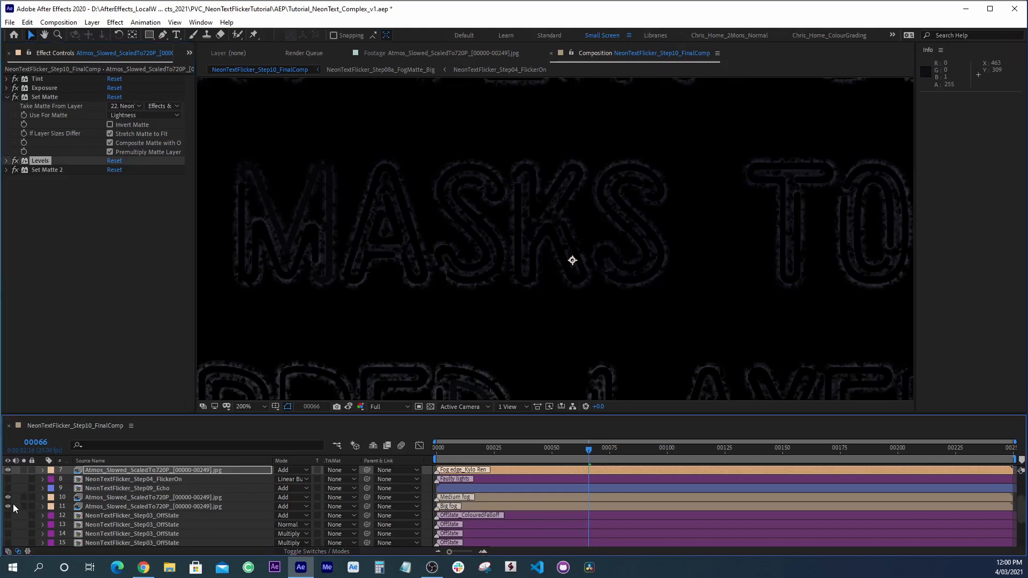
key("comma")
key("comma")
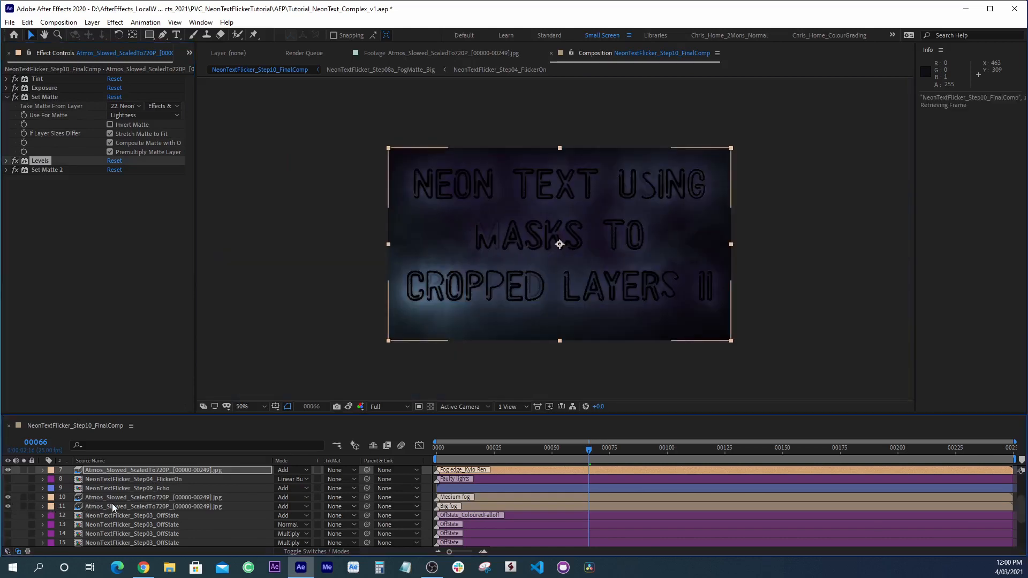
left_click(494, 449)
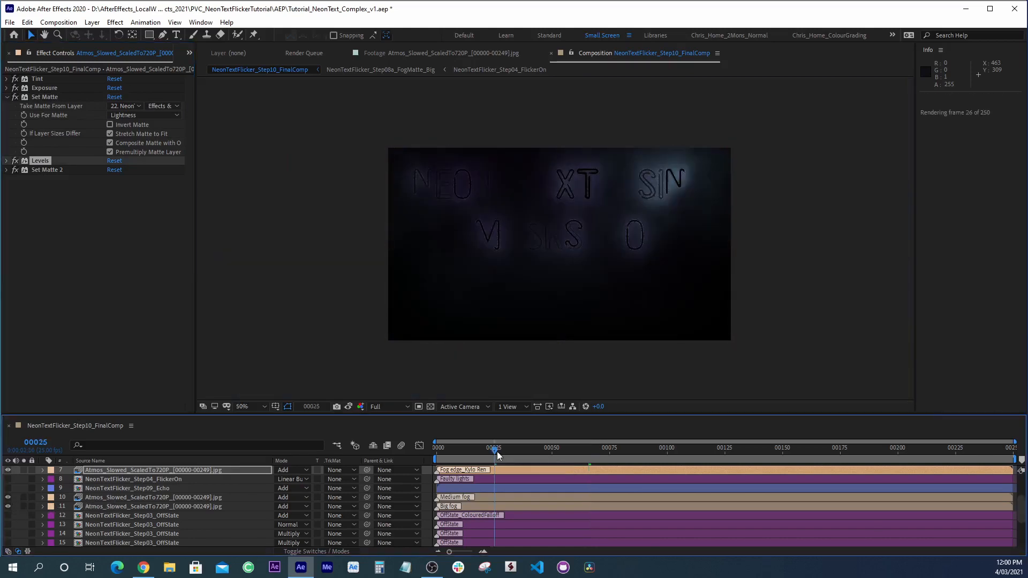
key("space")
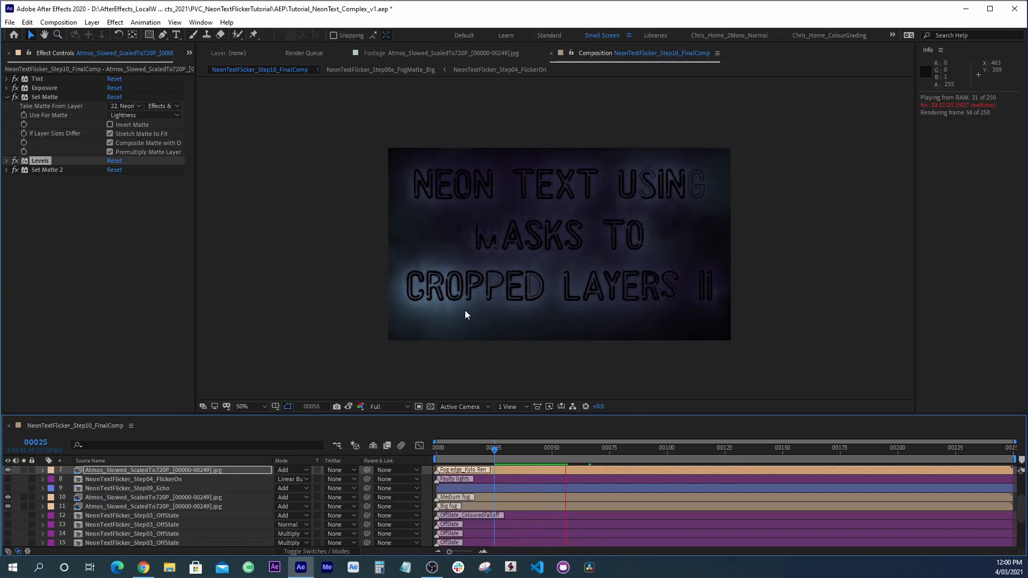
key("space")
- Show the off-state and background image layers 12 to 18 beneath the fog and preview the composition from frame 0
key("grave")
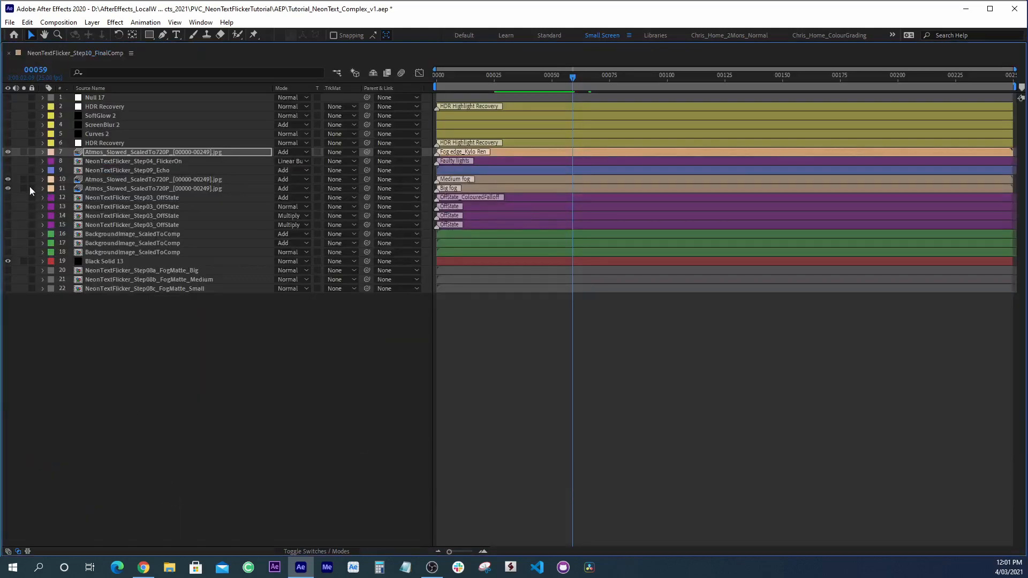
left_click_drag(8, 199, 8, 253)
left_click_drag(457, 75, 414, 79)
key("grave")
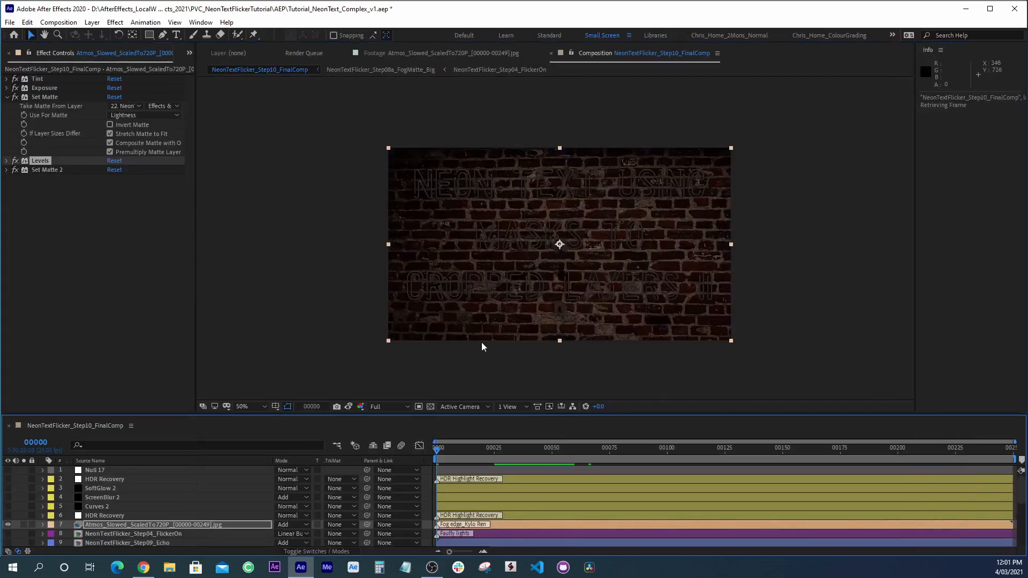
key("space")
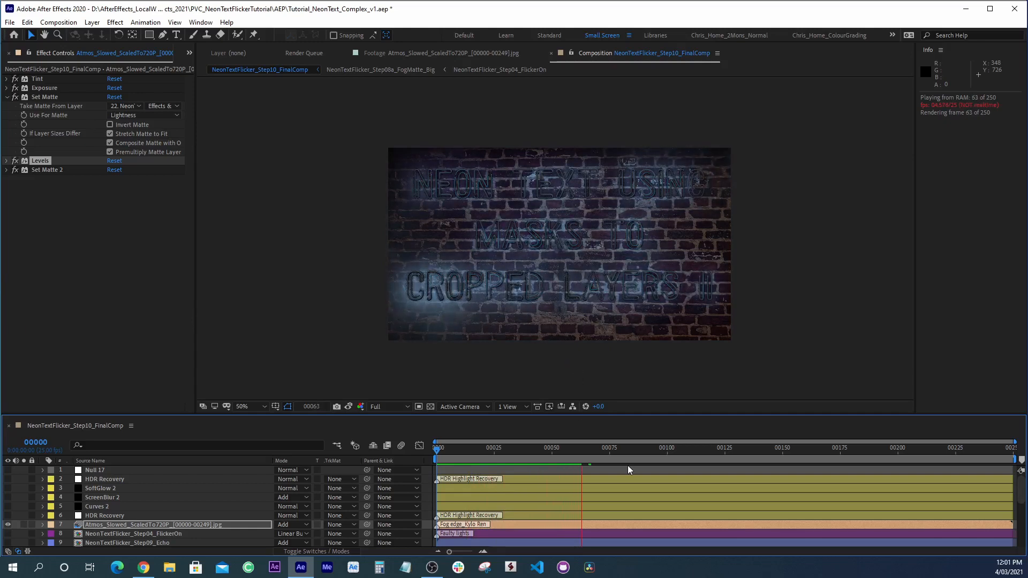
key("space")
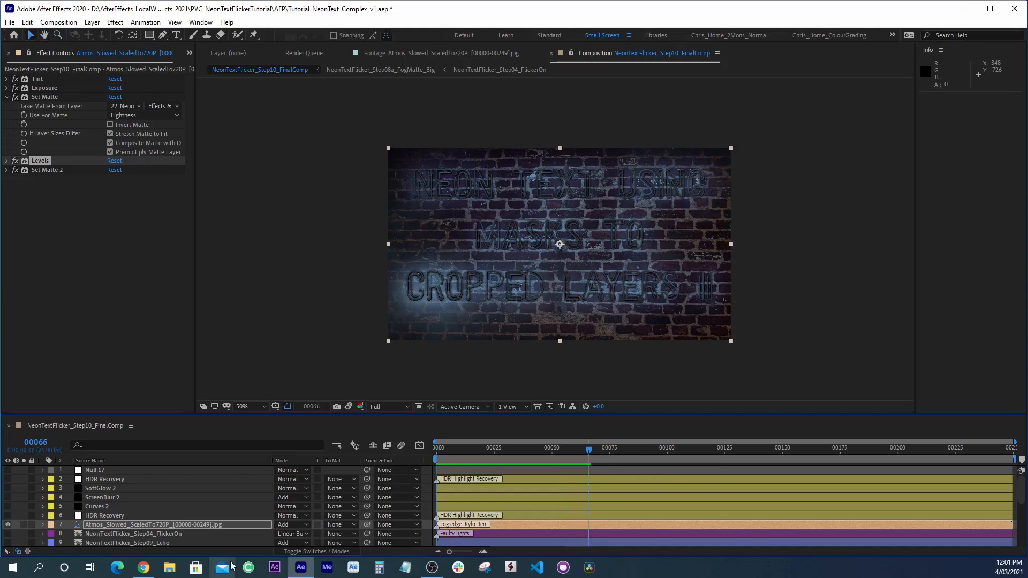
- Show the NeonTextFlicker_Step09_Echo layer 9 and preview the lit neon text over the brick wall
key("grave")
left_click(101, 168)
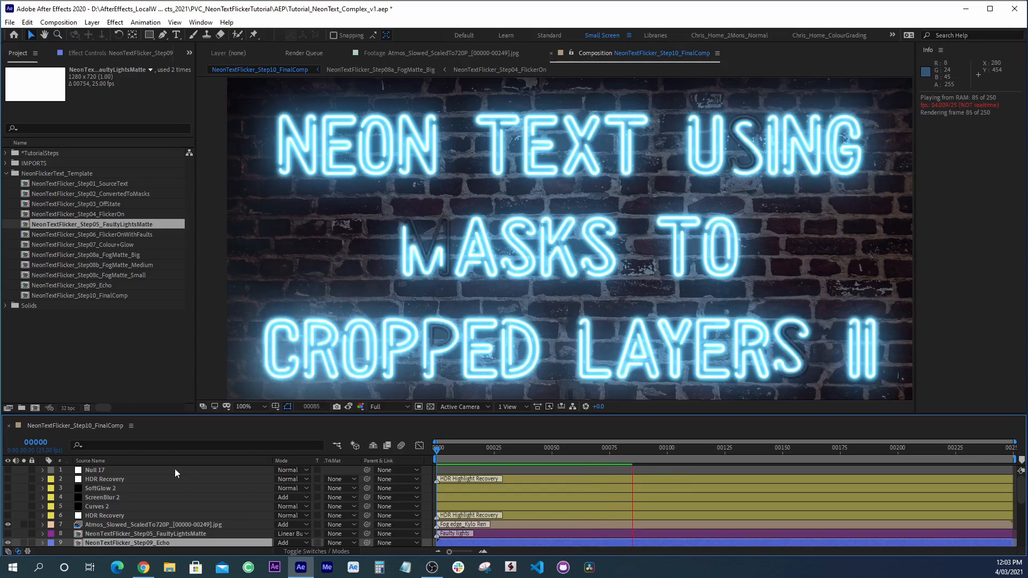
key("space")
- List the layers by layer name and open the TintWhite and TintBlack colour effects of the ColourSettings layer
left_click(107, 460)
left_click(98, 471)
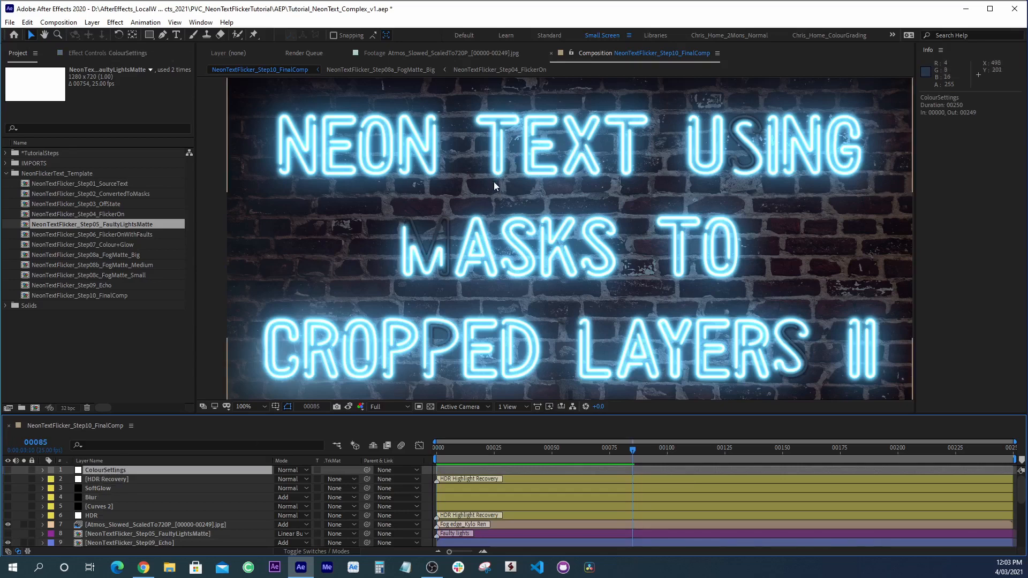
key("e")
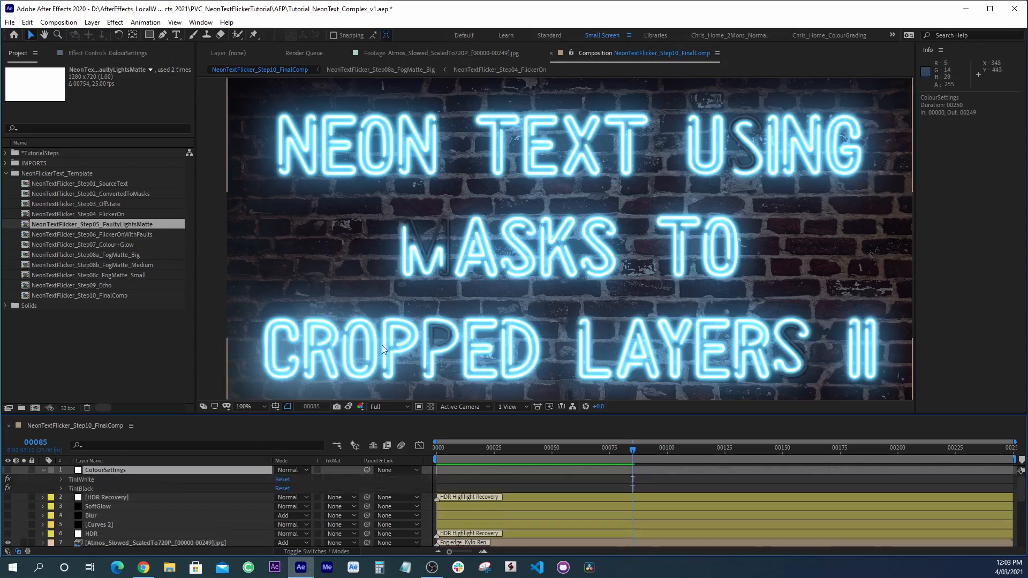
left_click(86, 480)
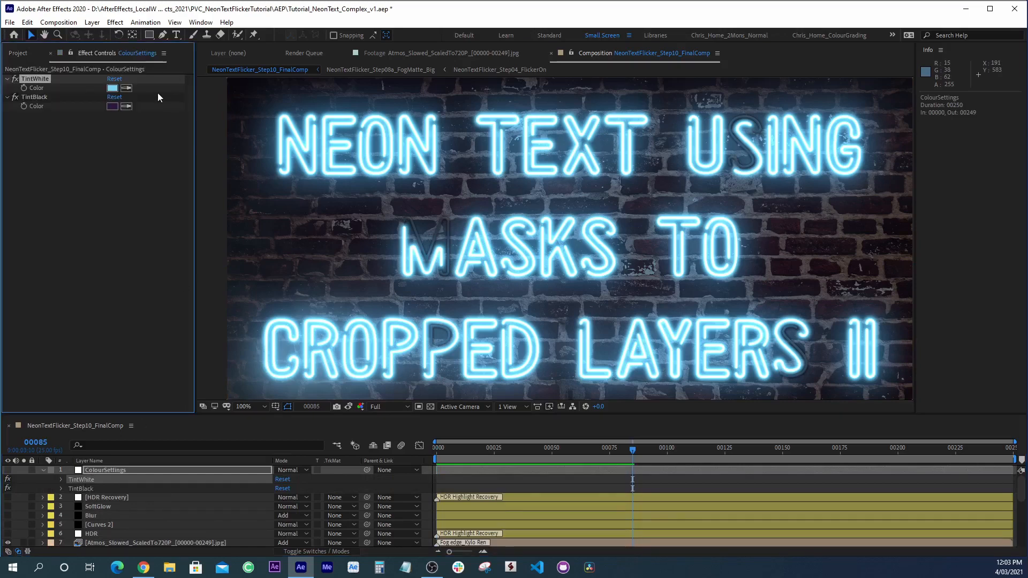
- Try purple shades up to 8B10F3 for the TintWhite colour, comparing how the neon text and wall are tinted
left_click(112, 88)
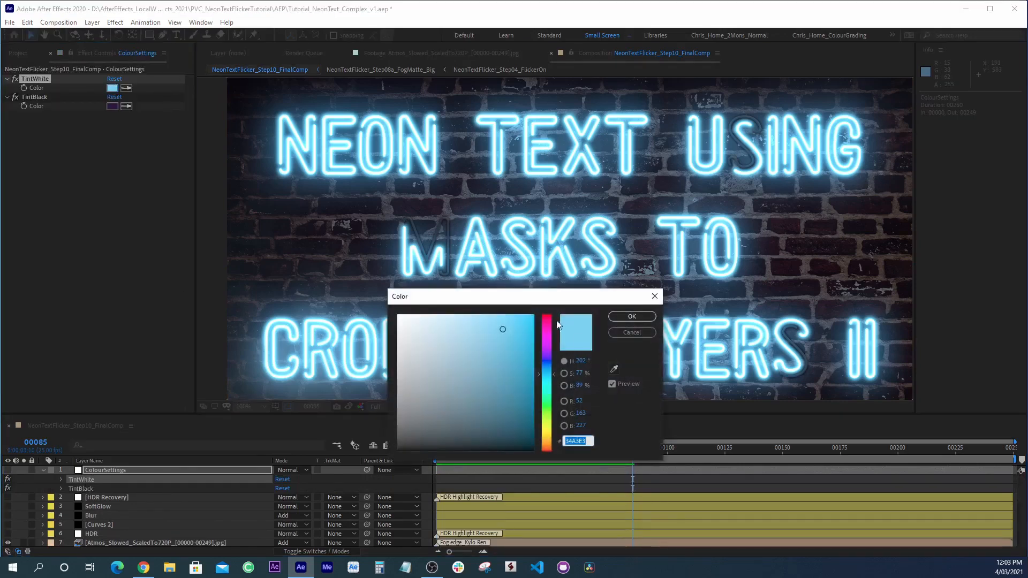
left_click(547, 322)
left_click(547, 348)
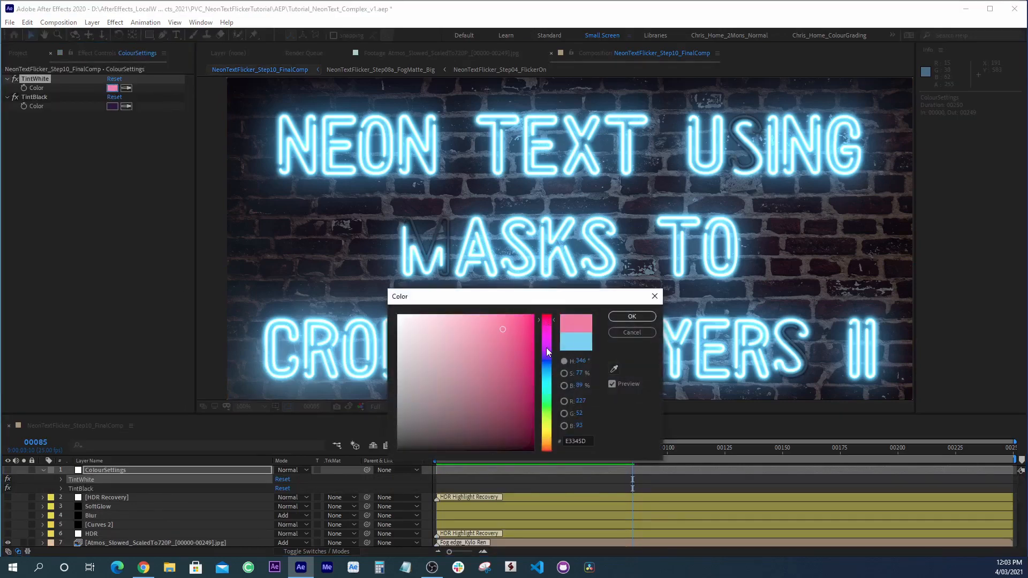
left_click(519, 395)
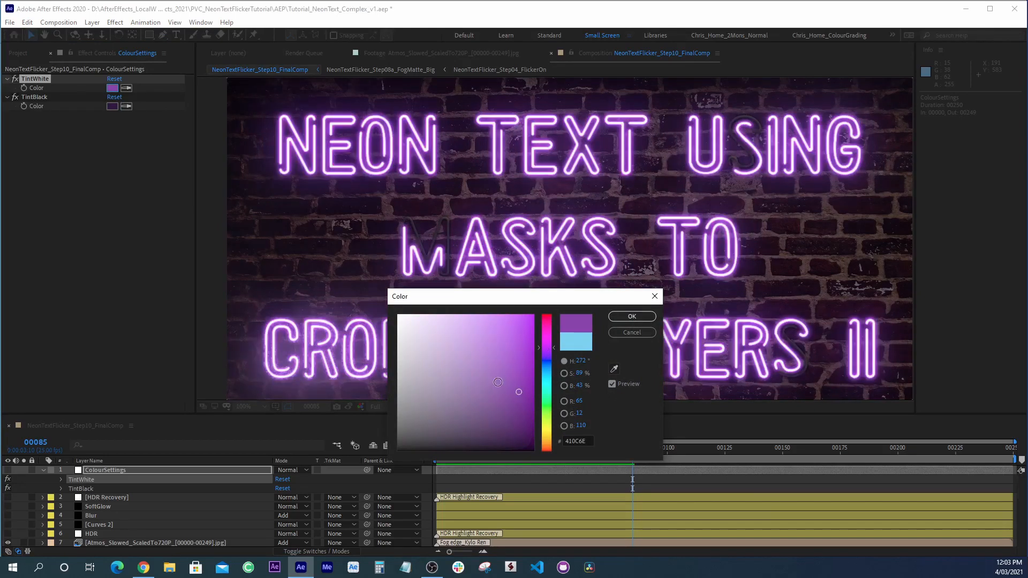
left_click_drag(496, 402, 476, 414)
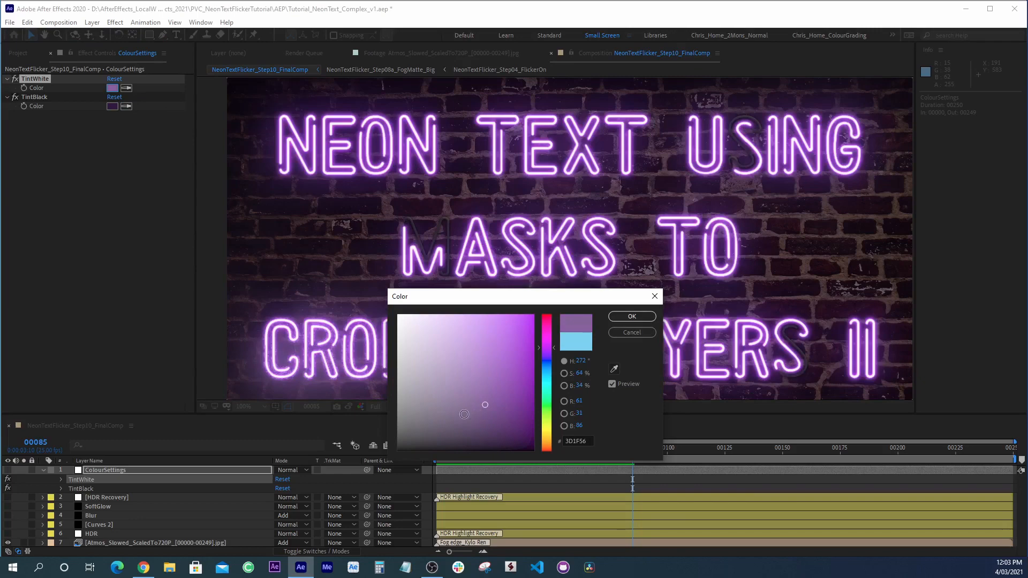
left_click(440, 365)
mouse_move(441, 365)
left_mouse_down()
mouse_move(497, 347)
mouse_move(525, 321)
left_mouse_up()
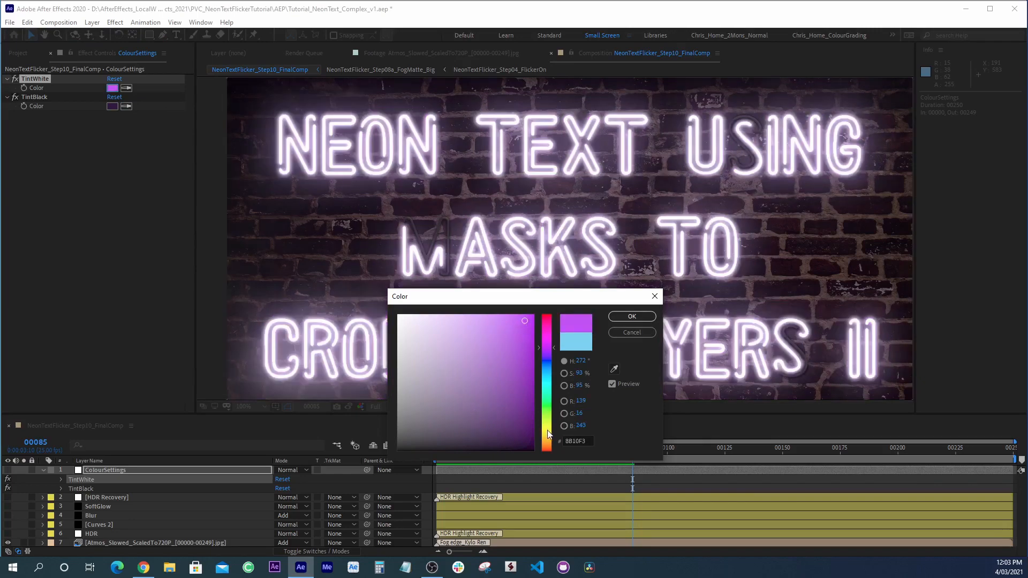
- Try yellow F3E010 and green 0E5A0E for the TintWhite colour, and discard the colour change
left_click(548, 430)
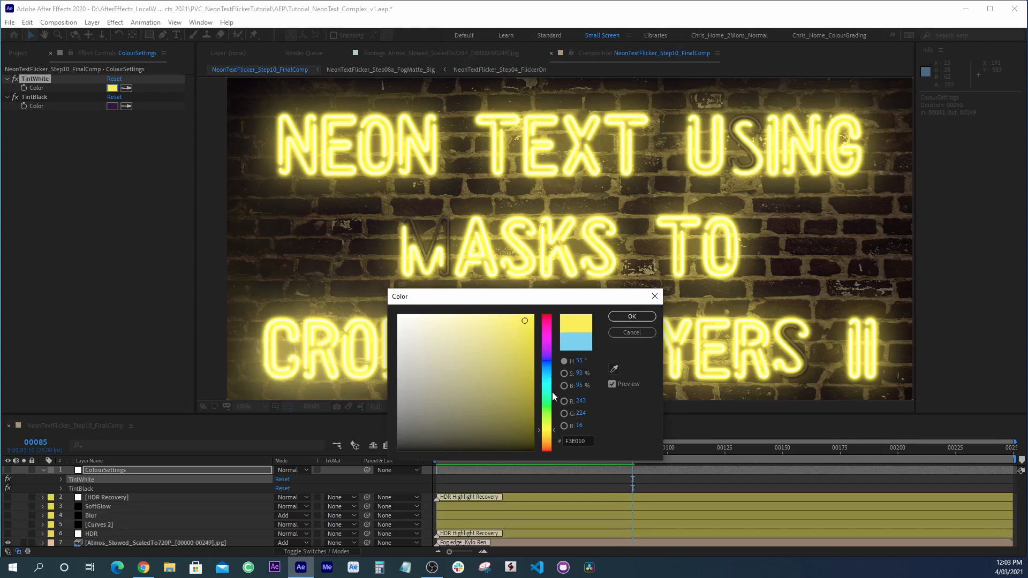
left_click(547, 406)
left_click(530, 432)
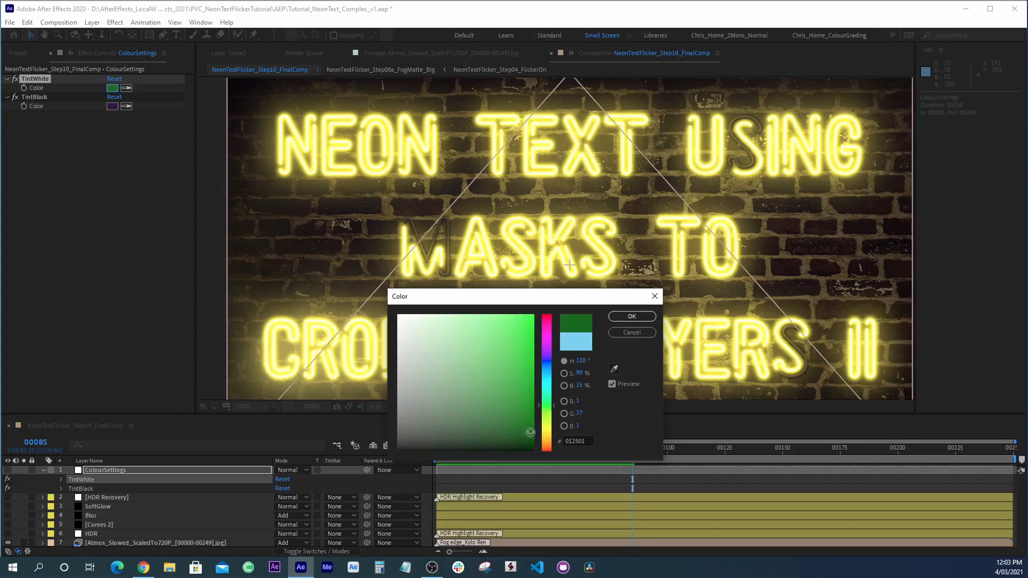
left_click(513, 403)
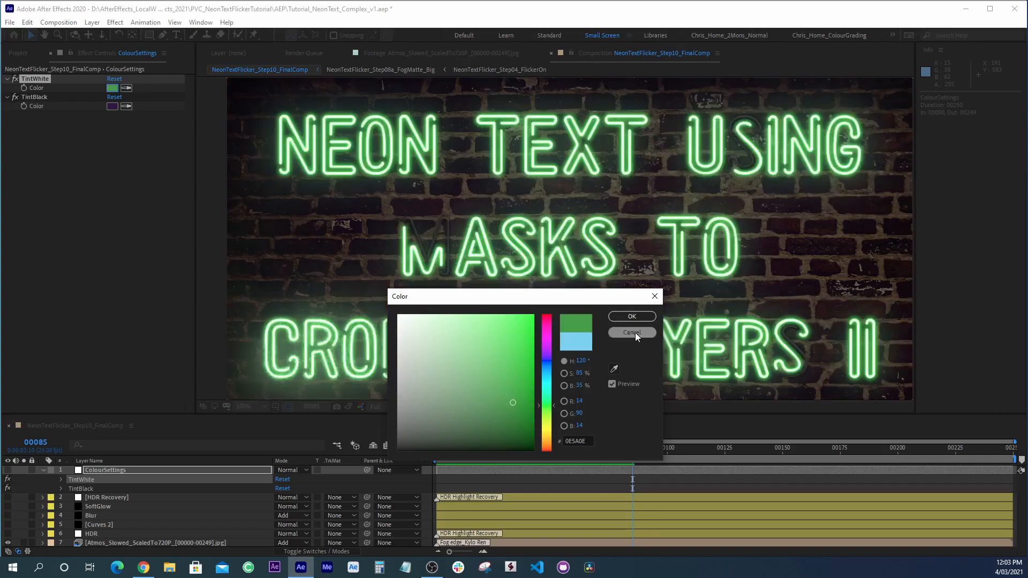
left_click(636, 333)
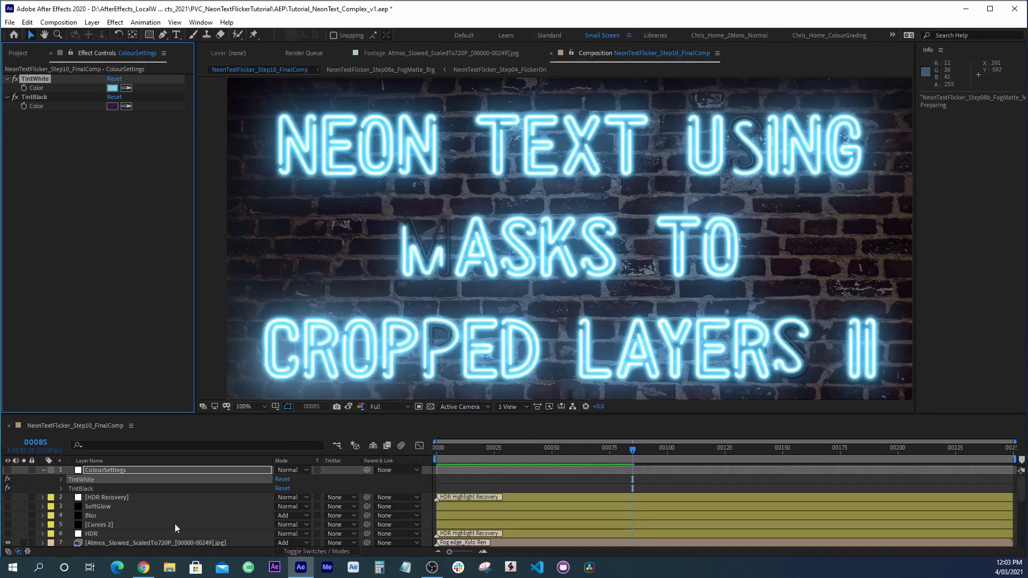
- Collapse the ColourSettings layer and show the Faulty lights layer 8, NeonTextFlicker_Step05_FaultyLightsMatte
left_click(43, 470)
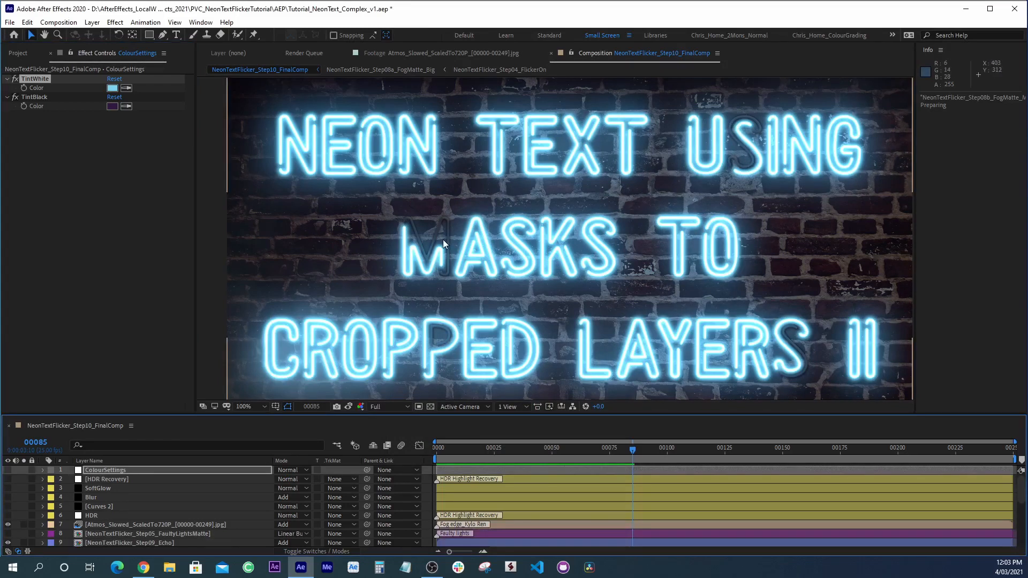
left_click(152, 533)
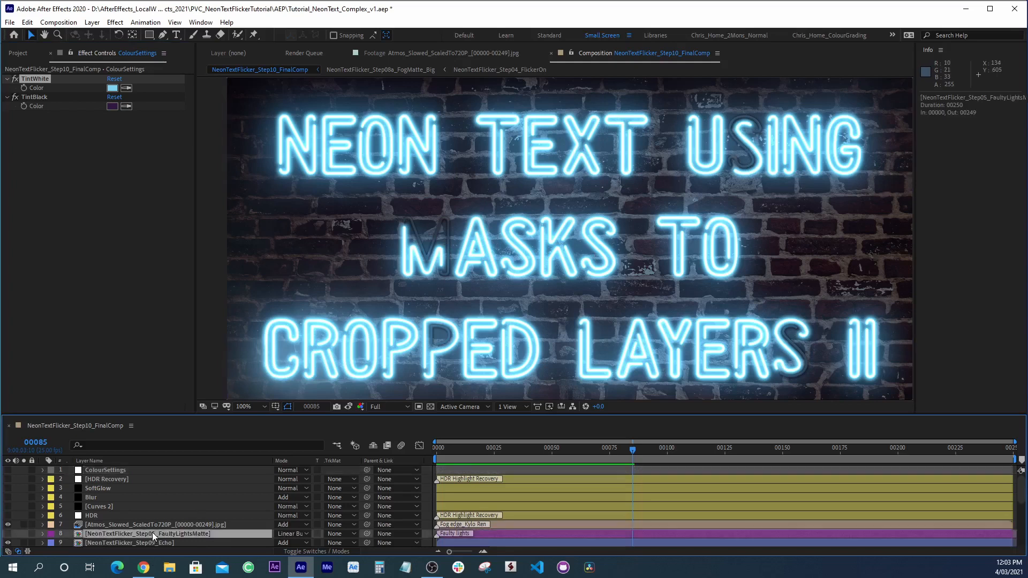
scroll(169, 516, "down", 1)
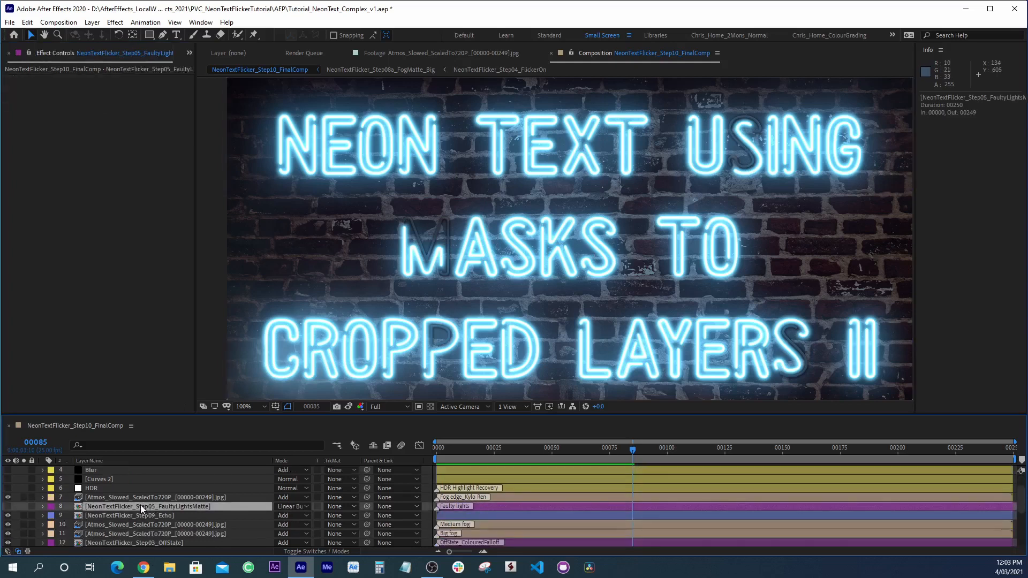
left_click(8, 507)
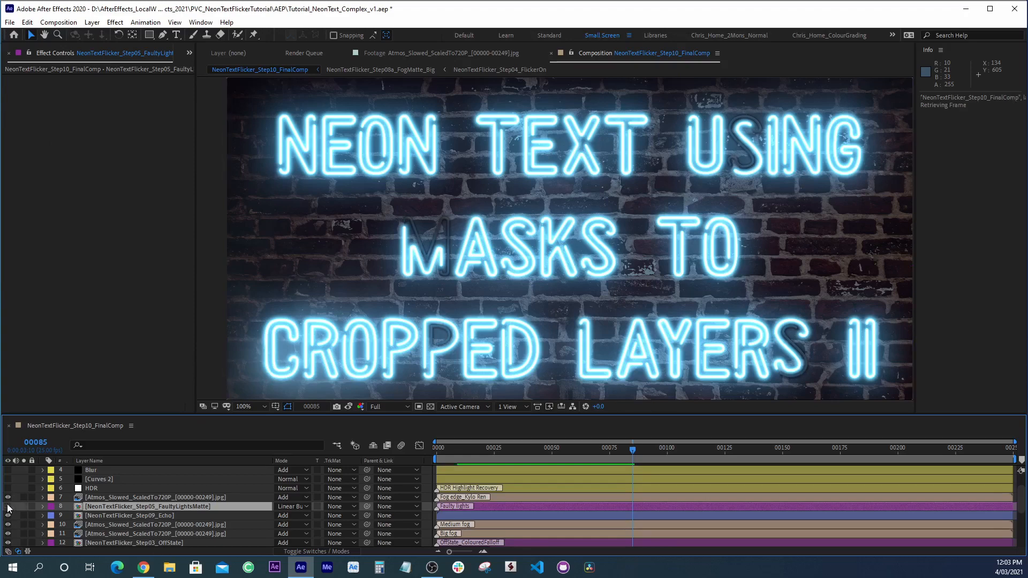
- Examine the unlit part of the M in MASKS at 400% magnification, toggling the Faulty lights layer off and on to compare
key("period")
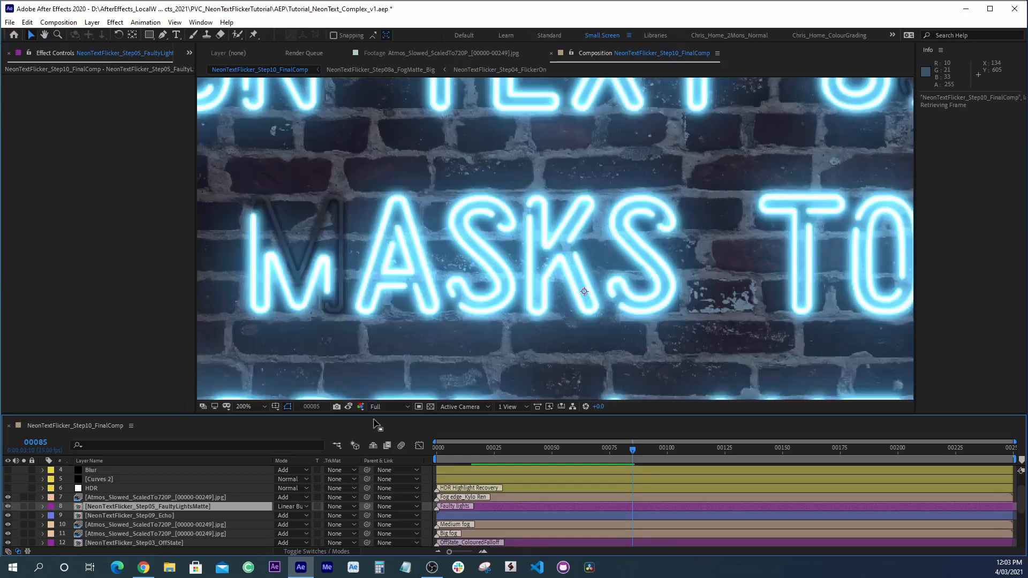
key("period")
left_click_drag(354, 238, 780, 248)
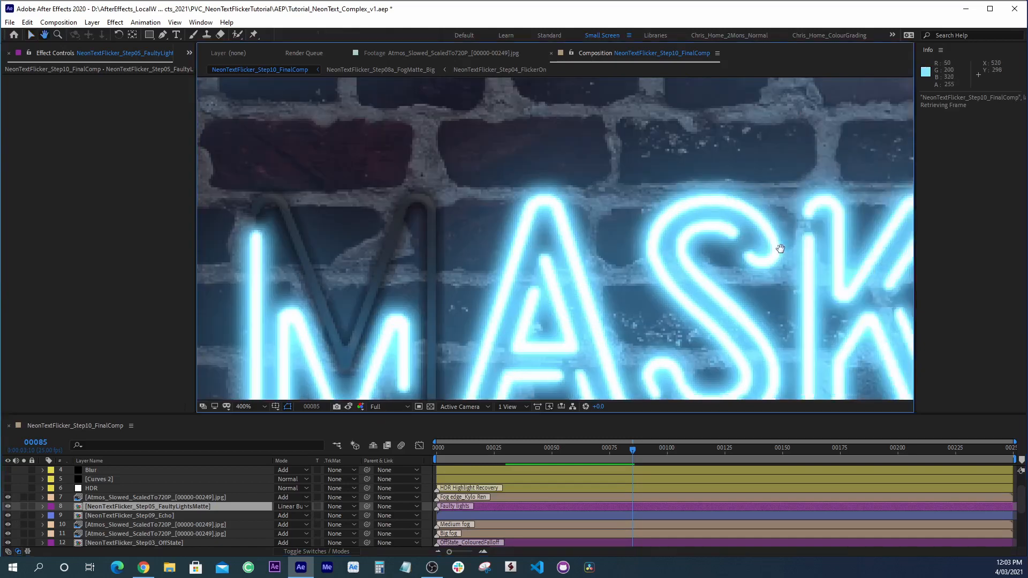
left_click_drag(578, 209, 586, 158)
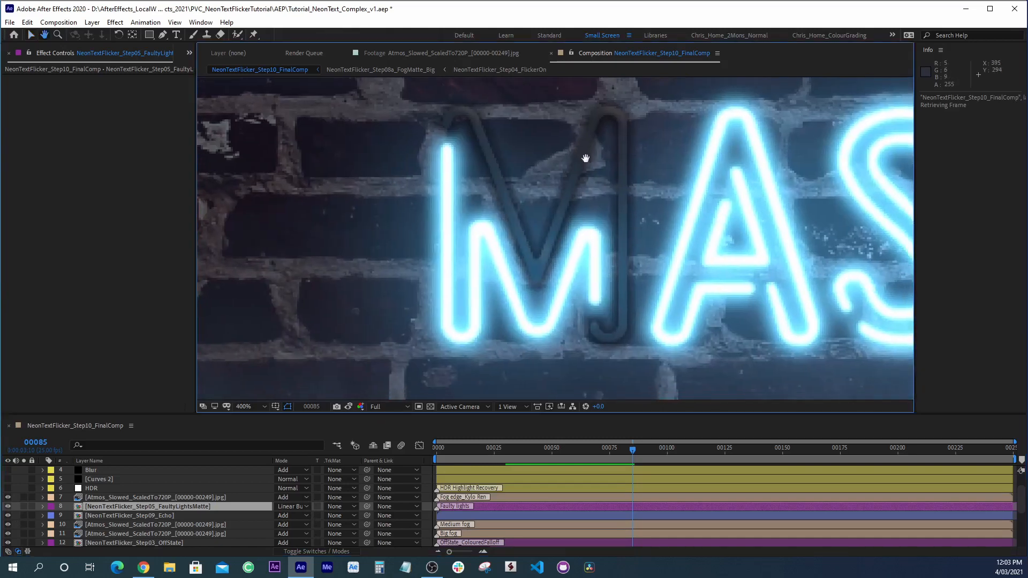
left_click(8, 507)
left_click(8, 506)
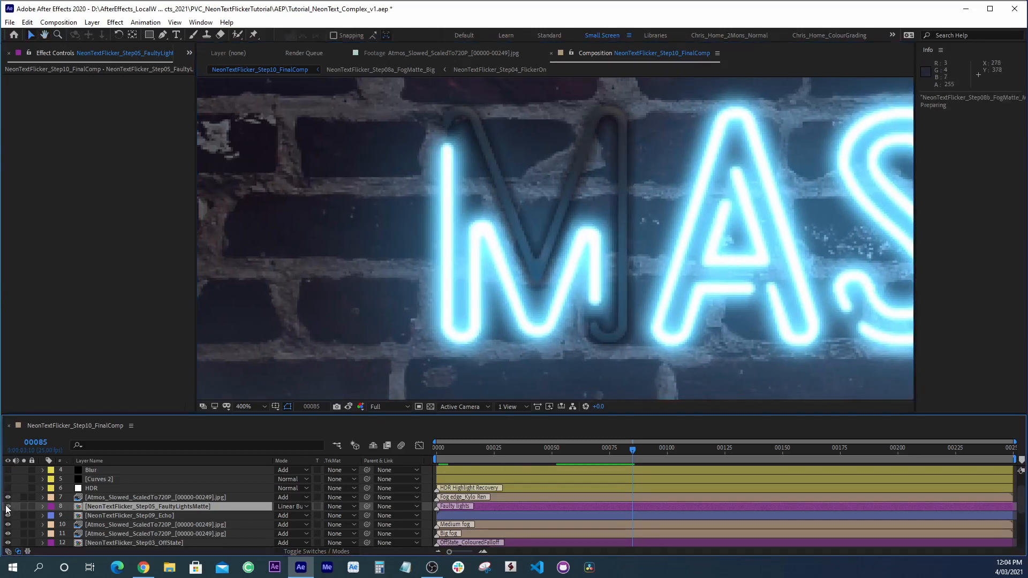
- Compare the Faulty lights layer's effect, reframe the whole neon text at 100% magnification, and clear the layer selection
left_click(7, 507)
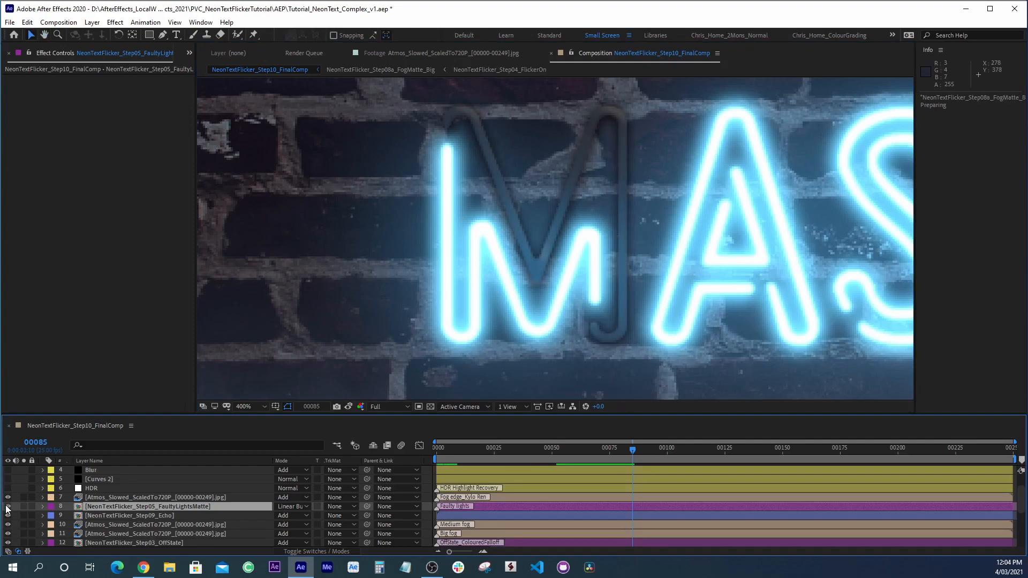
key("comma")
key("comma")
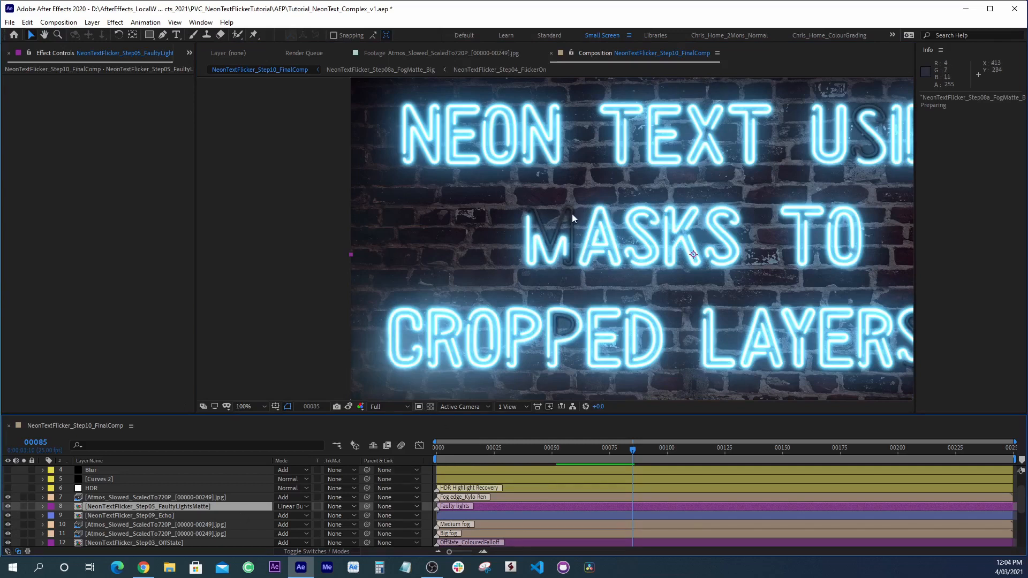
key("comma")
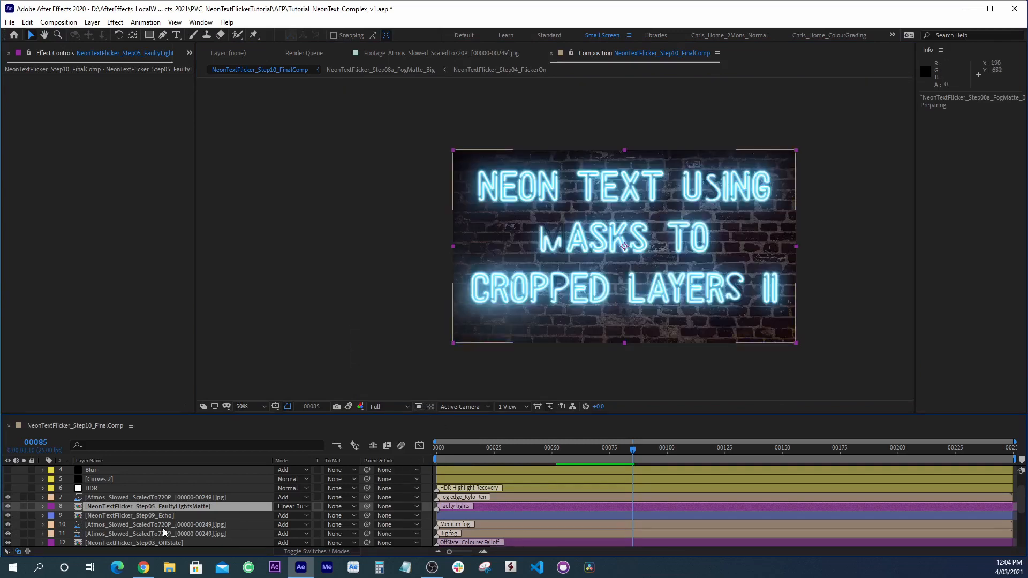
key("period")
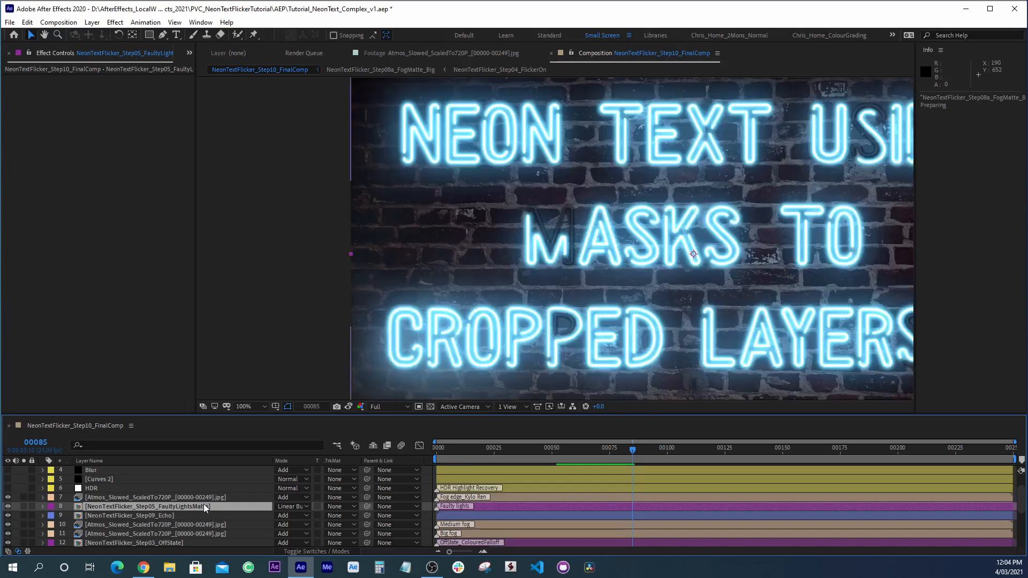
key("space")
left_click_drag(648, 232, 527, 236)
scroll(158, 518, "up", 1)
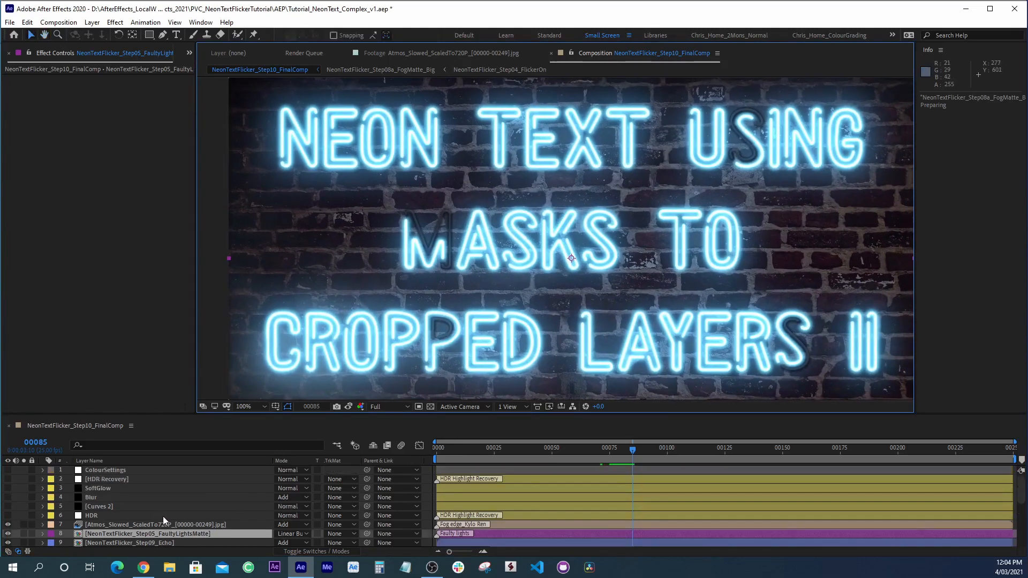
key("F2")
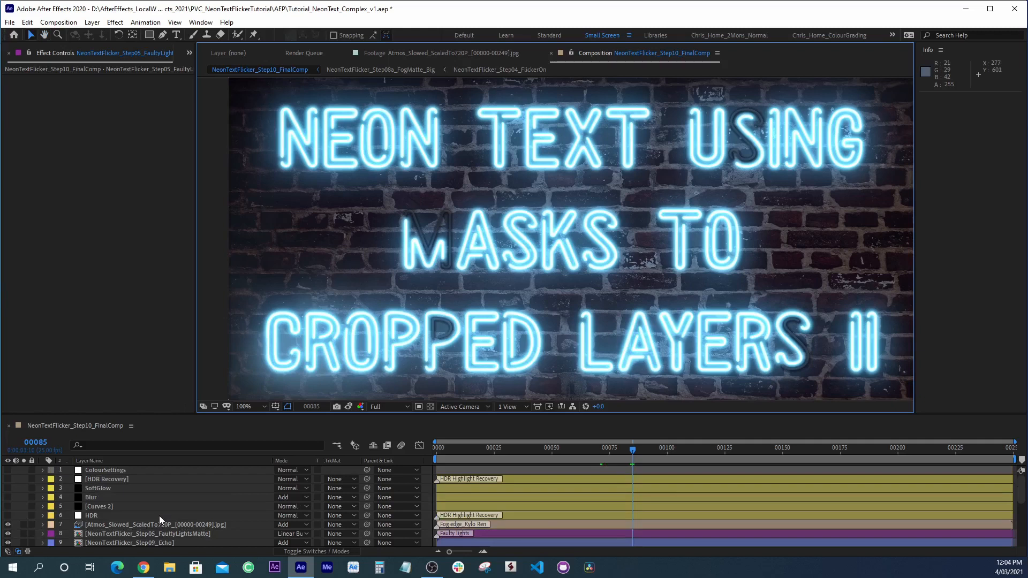
- Turn on the HDR layer 6, try its HDR Highlight Compression amount at 100%, and restore it to 50%
left_click(92, 515)
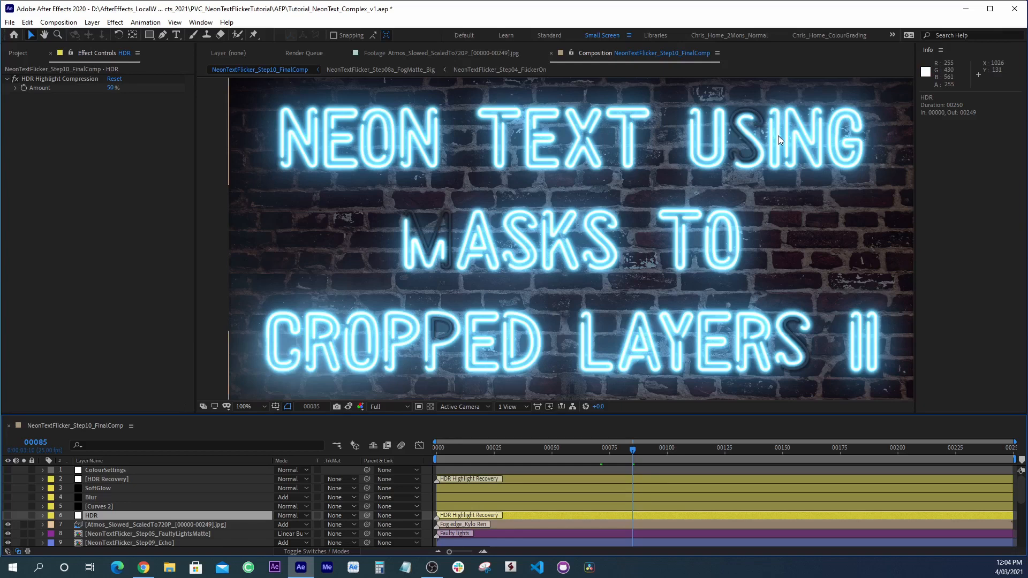
left_click(8, 516)
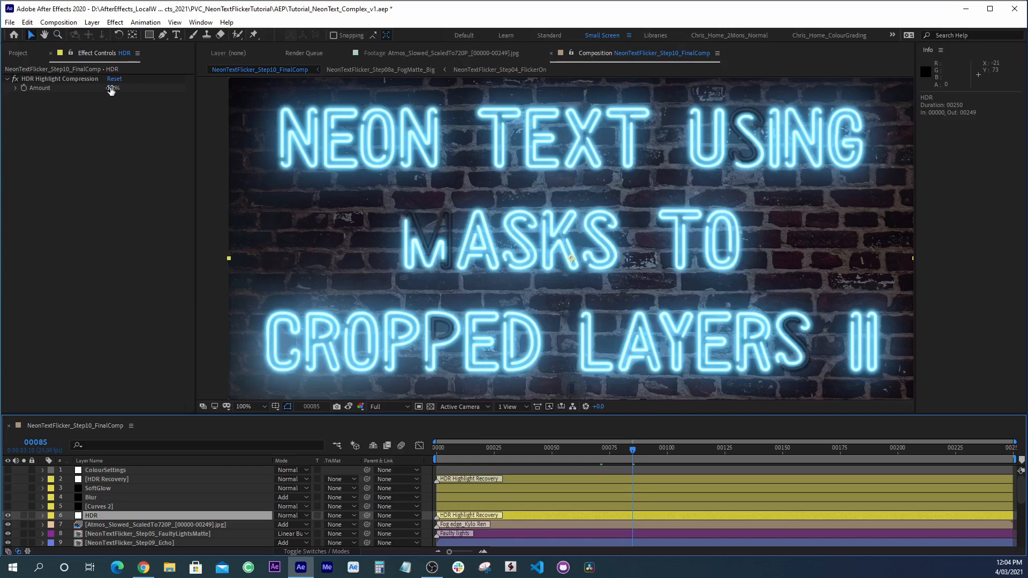
left_click_drag(111, 90, 236, 87)
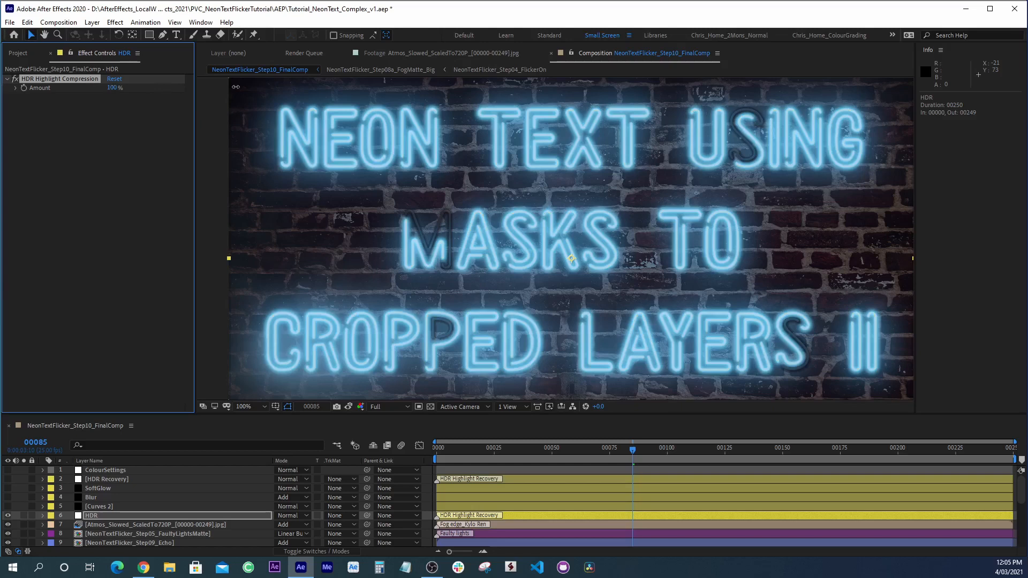
left_click_drag(236, 87, 126, 101)
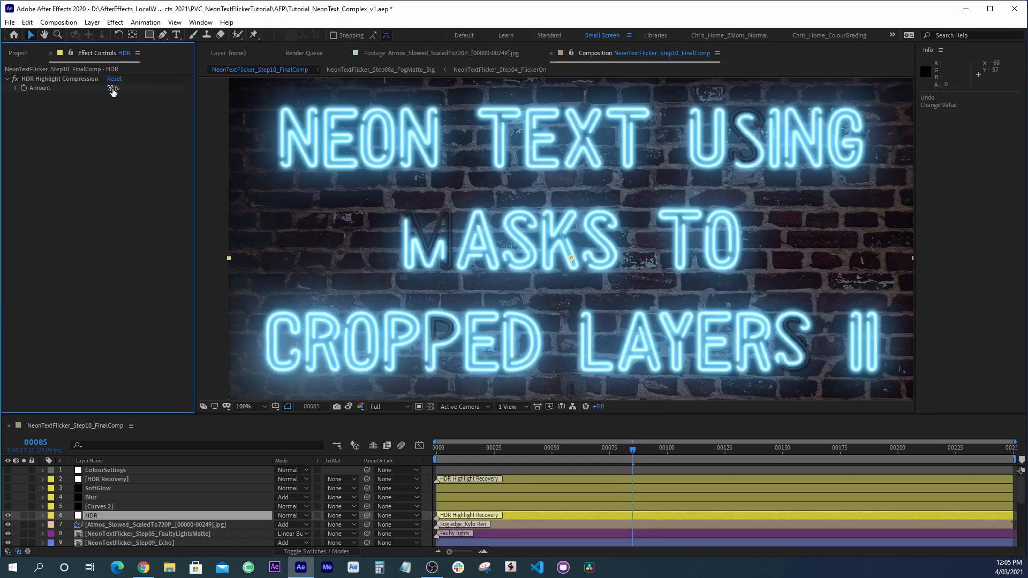
- Turn on the Curves 2 adjustment layer, switching it off and on to compare the wall's contrast
left_click(99, 507)
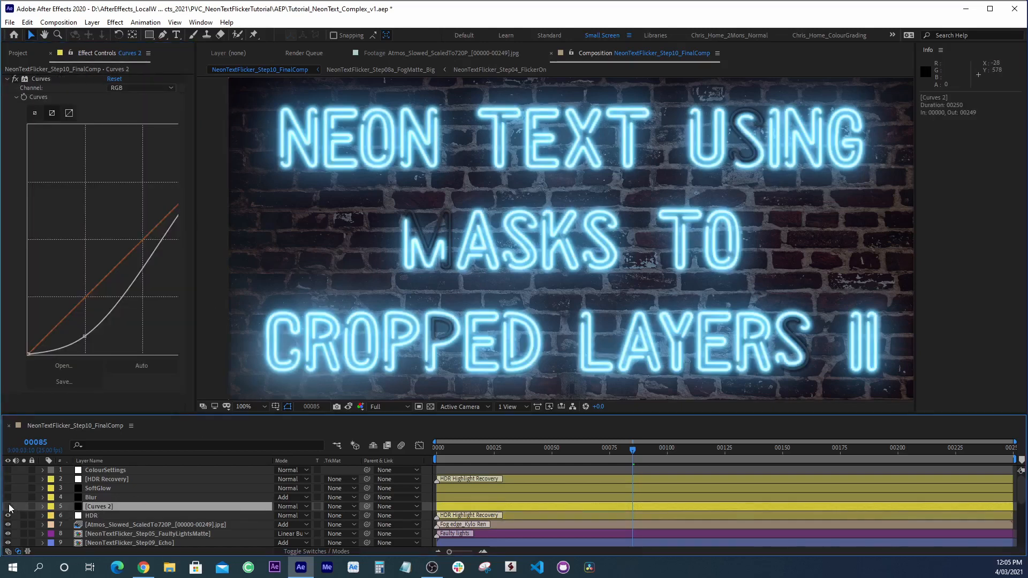
left_click(8, 506)
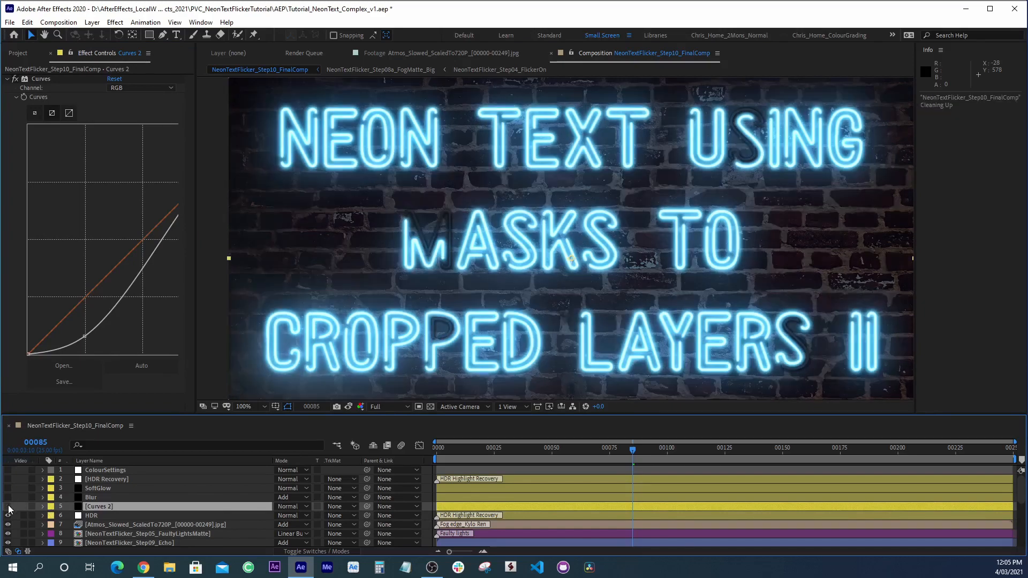
left_click(8, 507)
left_click(8, 507)
- Turn on the Blur and SoftGlow layers and review their Fast Box Blur and Glow settings
left_click(88, 498)
left_click_drag(9, 499, 10, 489)
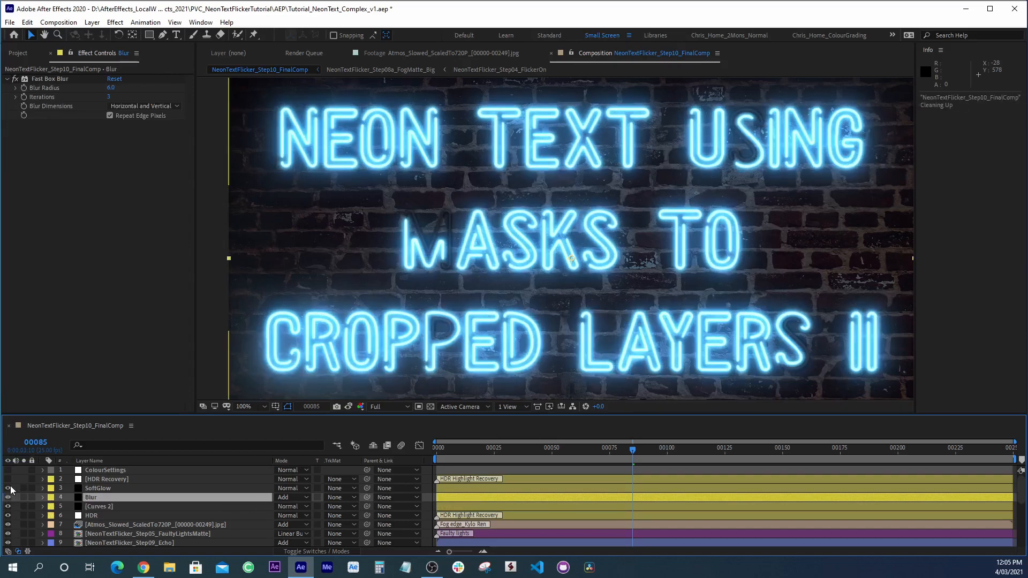
left_click(94, 488)
left_click(92, 497)
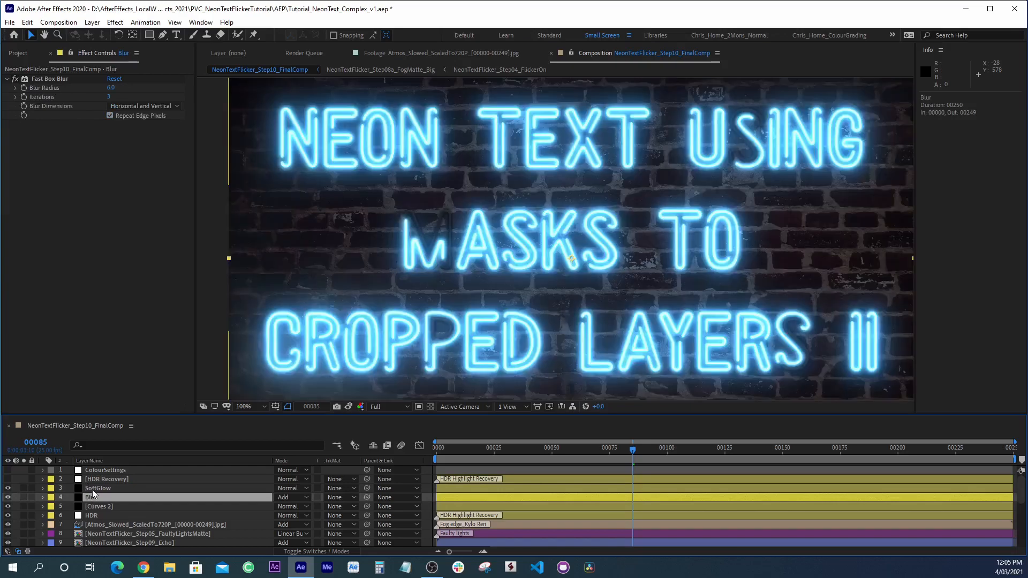
key("comma")
left_click(92, 489)
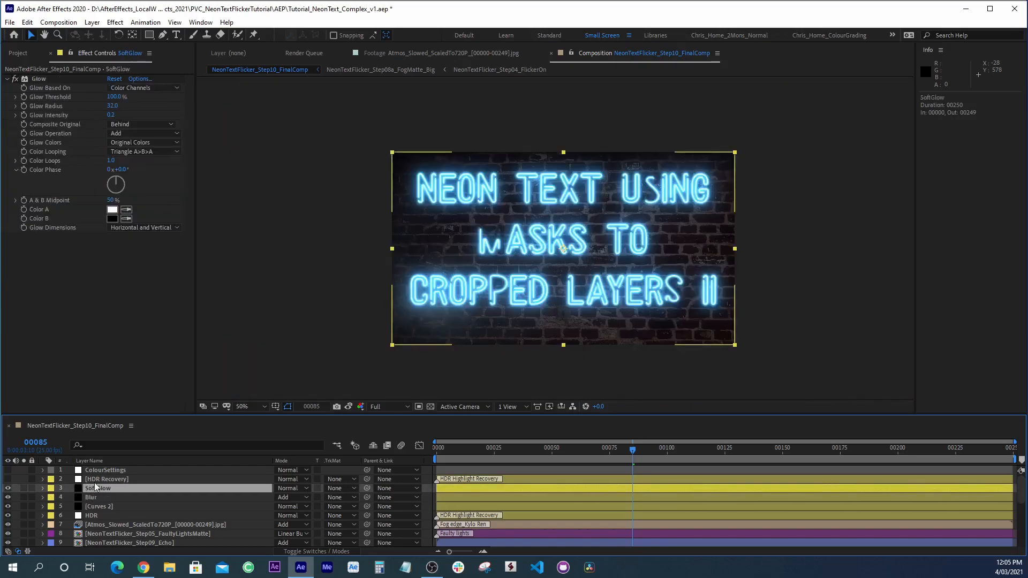
- Reveal the opacity of the Blur and SoftGlow layers and set the Blur layer's opacity to 15%
left_click(91, 498)
key("t")
left_click(95, 487)
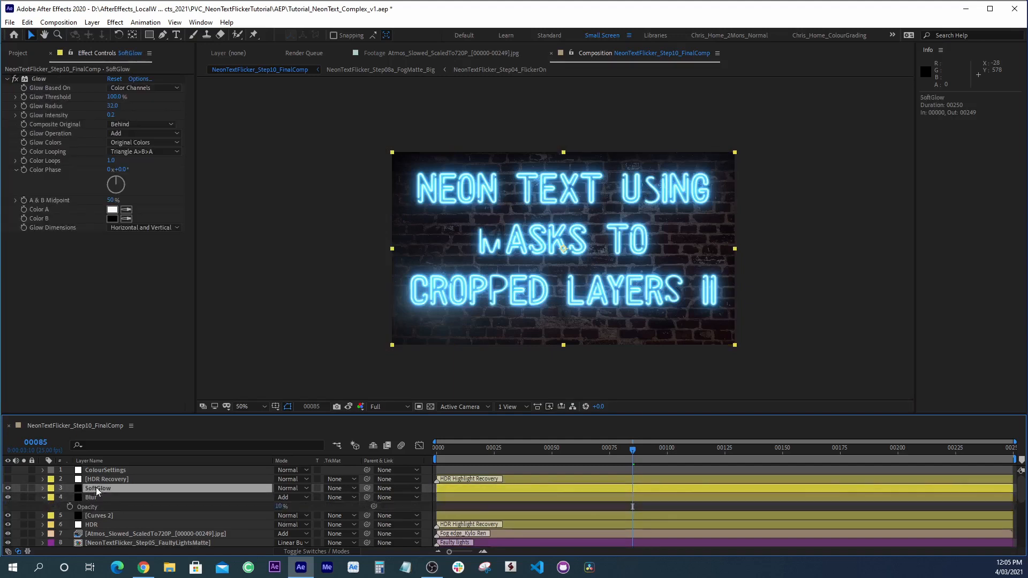
key("t")
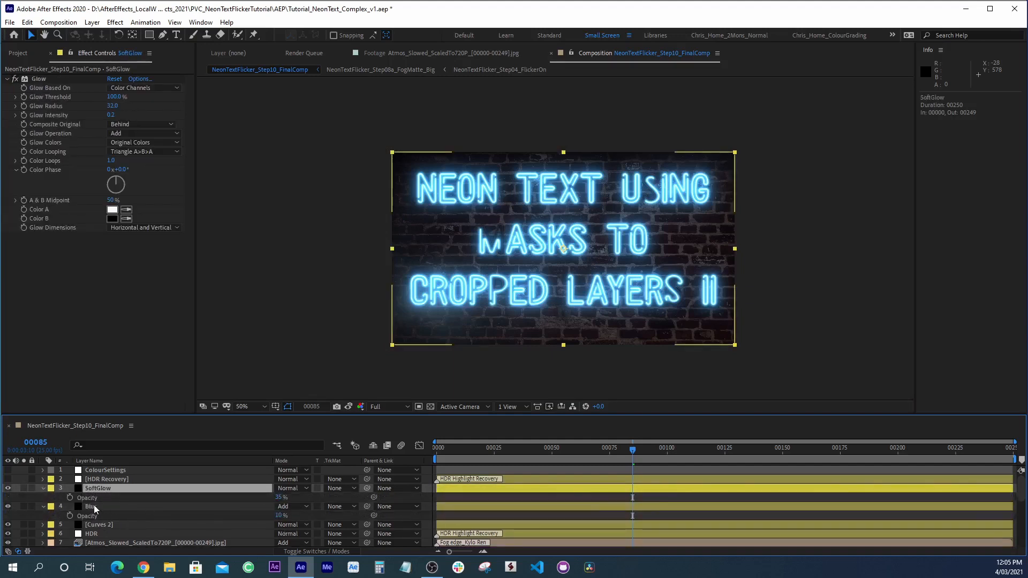
left_click(93, 505)
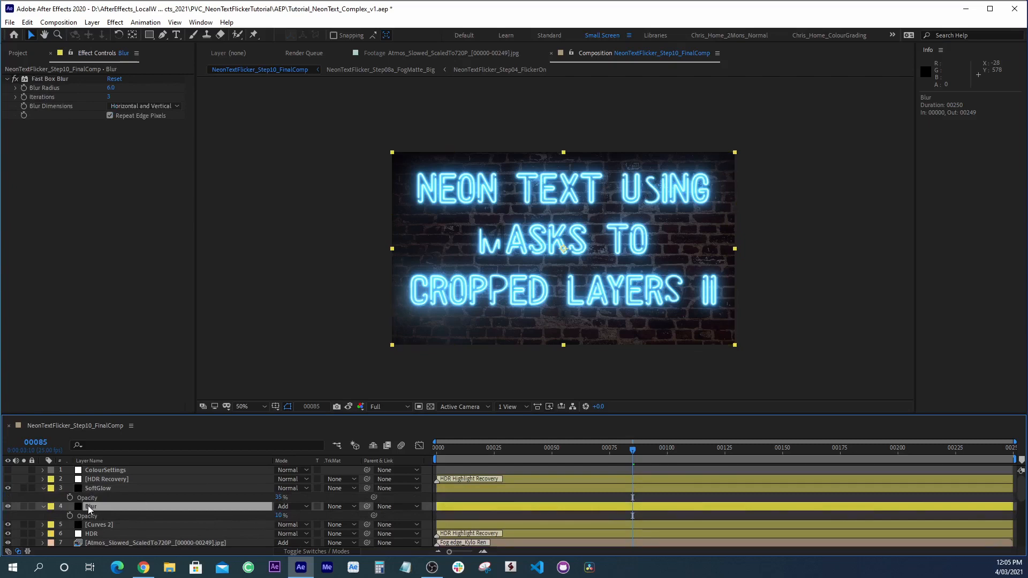
key("slash")
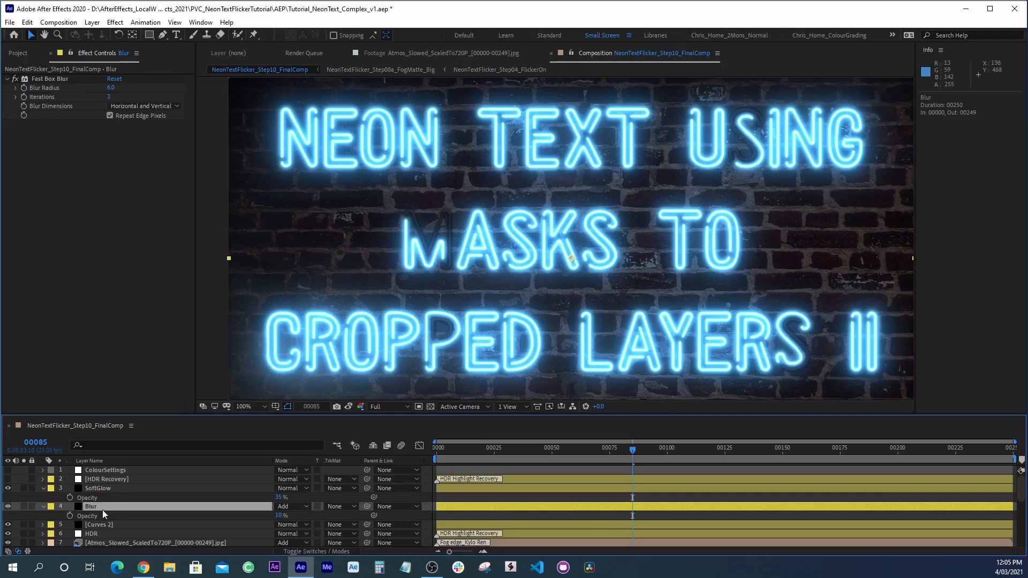
left_click_drag(277, 516, 300, 530)
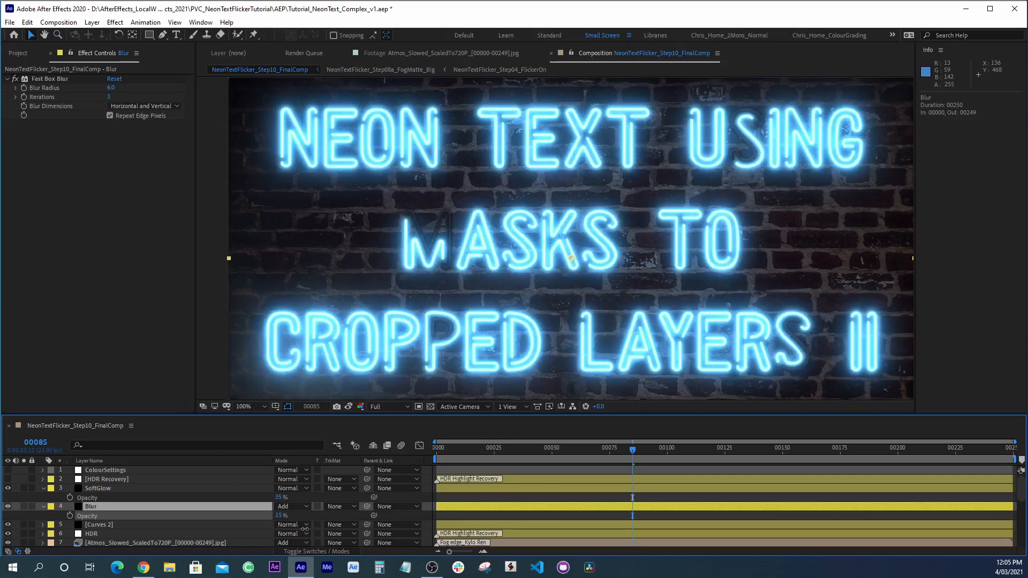
left_click_drag(305, 529, 299, 527)
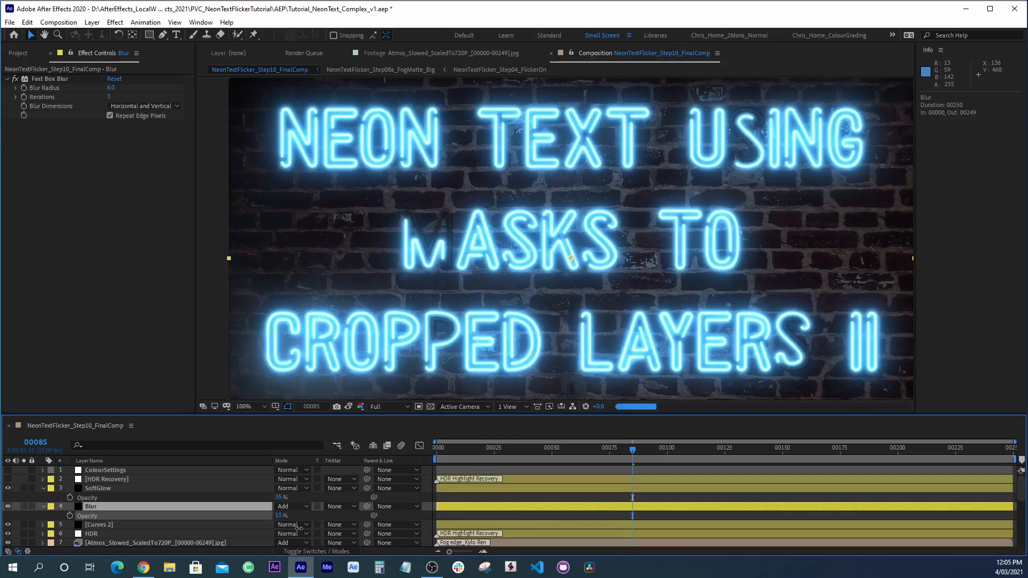
- Set the SoftGlow layer's opacity to 50% and collapse the SoftGlow and Blur layers
left_click(103, 490)
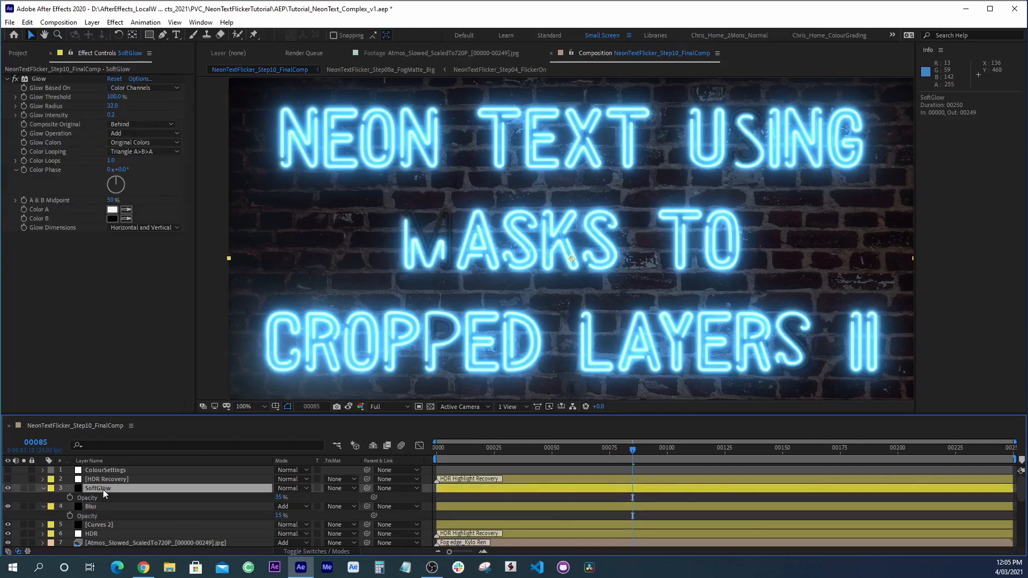
left_click(37, 80)
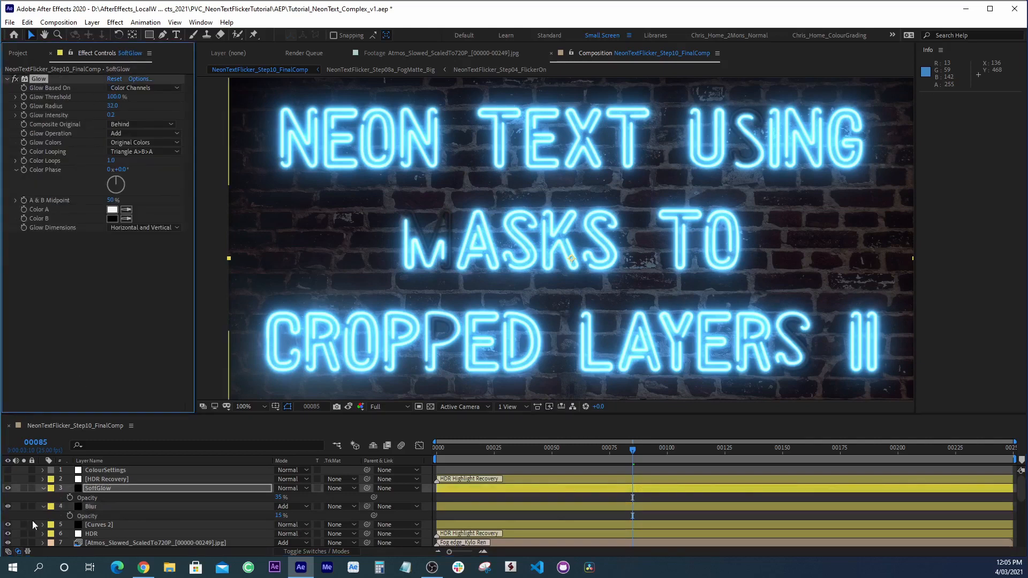
left_click(8, 489)
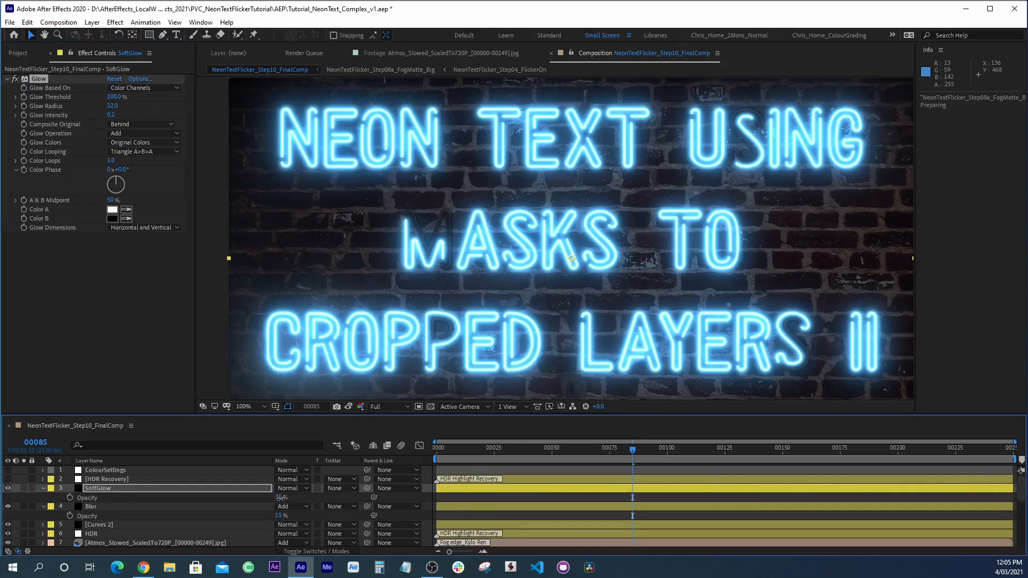
left_click_drag(281, 497, 288, 499)
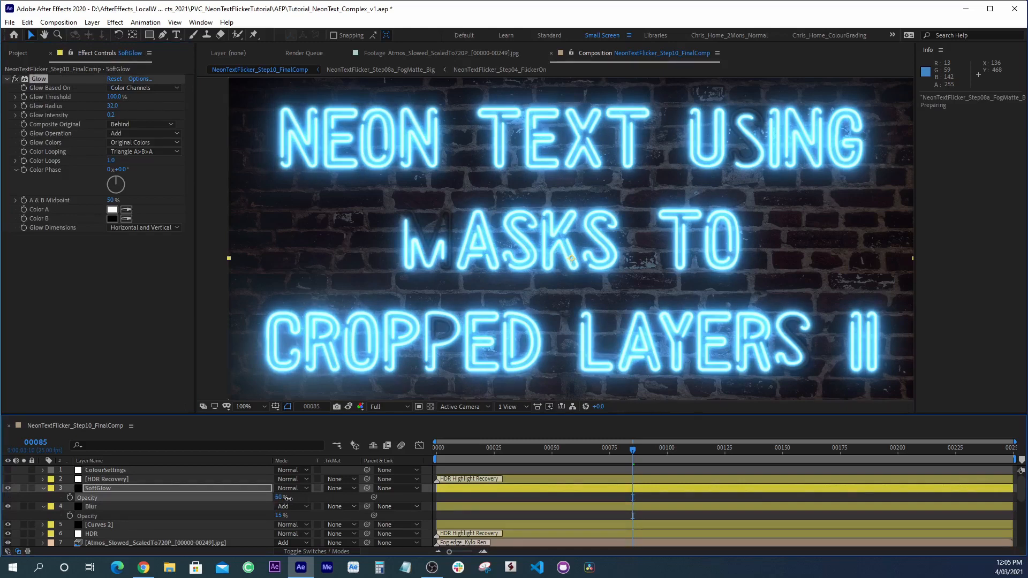
left_click(43, 487)
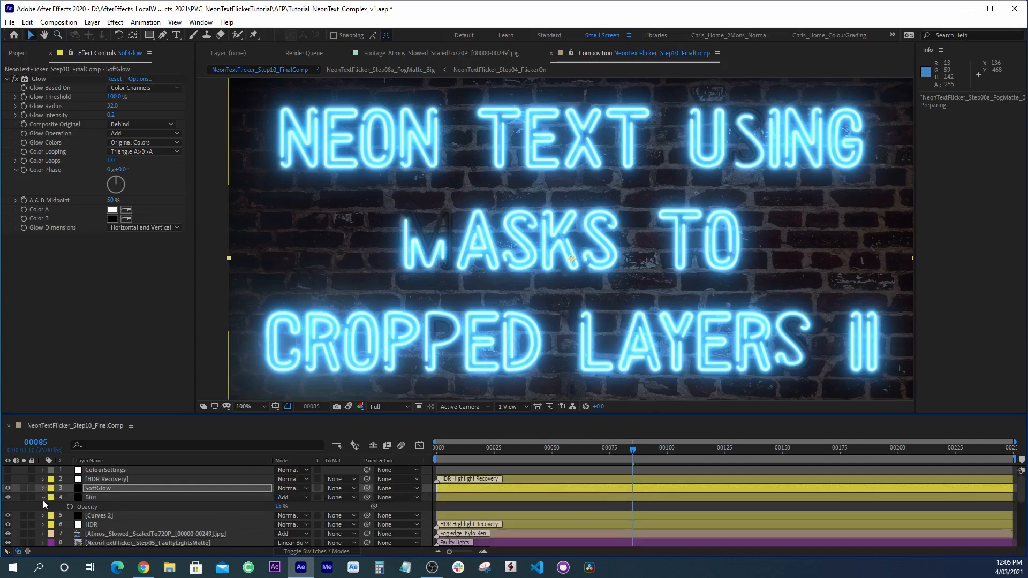
left_click(43, 497)
- Turn on the HDR Recovery layer 2 and set its HDR Highlight Compression amount to 10%
left_click(111, 479)
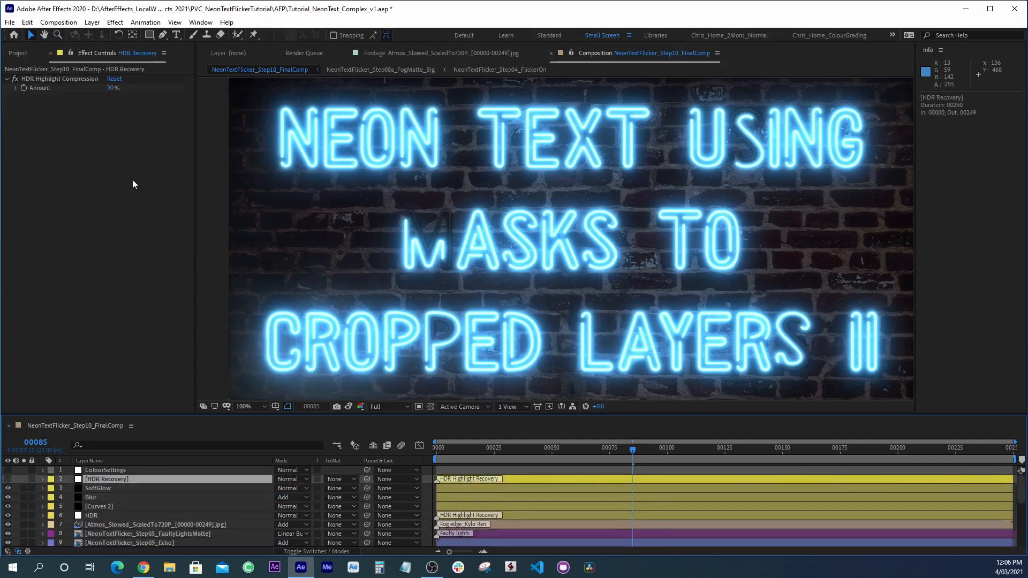
left_click(8, 480)
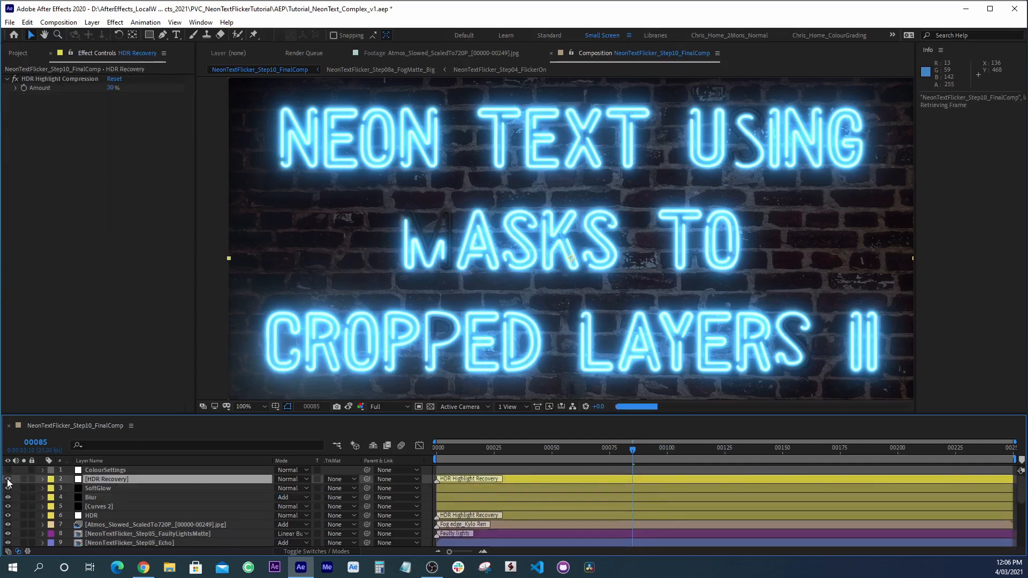
left_click(110, 88)
type("10")
key("Return")
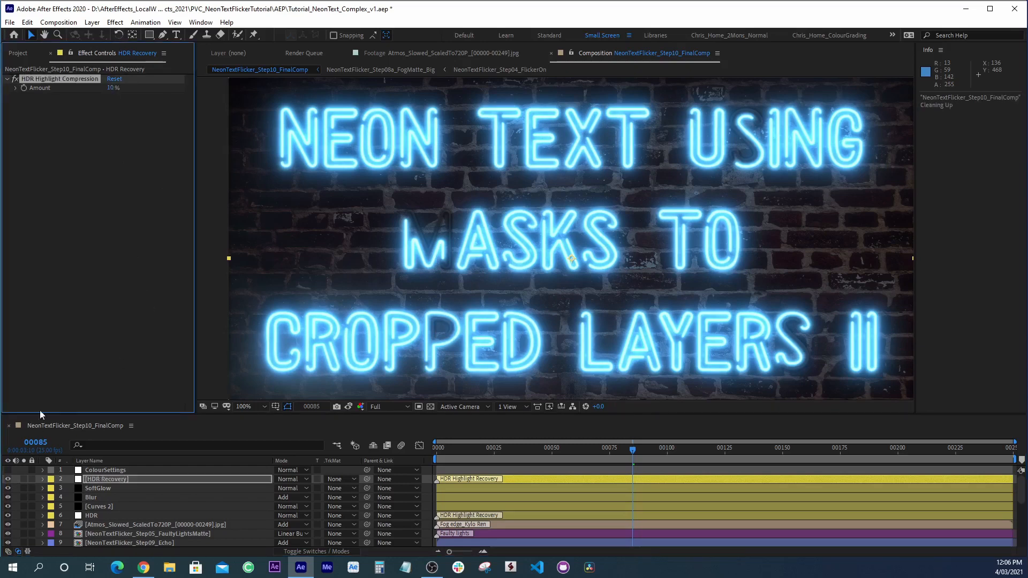
- Select layers 2 to 6, HDR Recovery through HDR, and toggle them off and on together to compare the grading
left_click(98, 515)
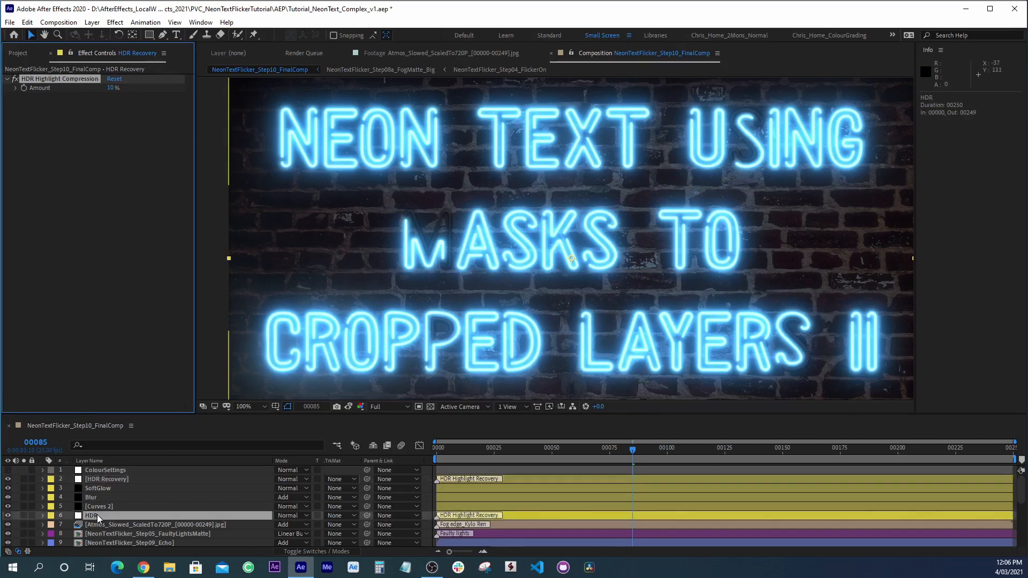
left_click(101, 478, "shift")
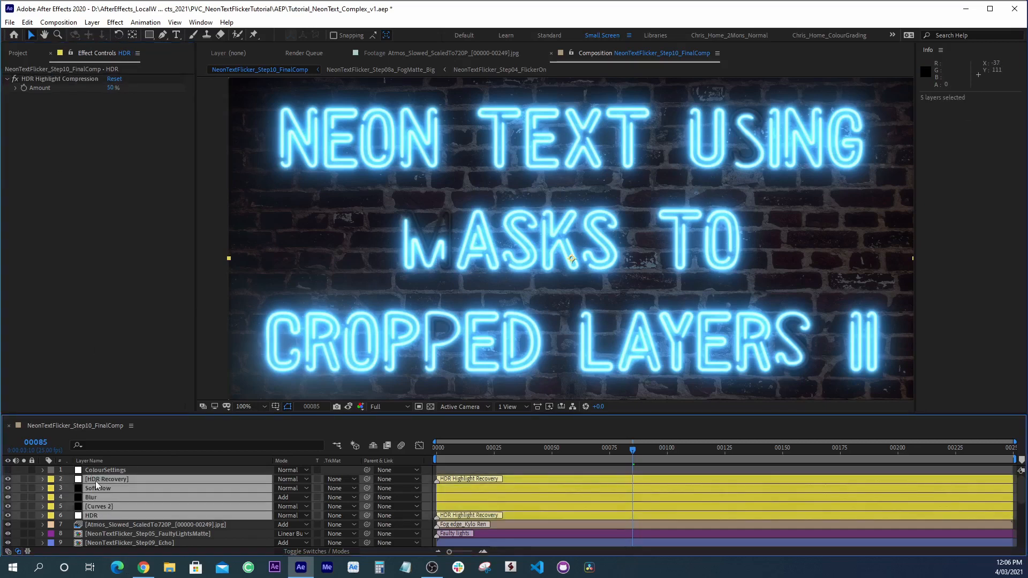
left_click(8, 480)
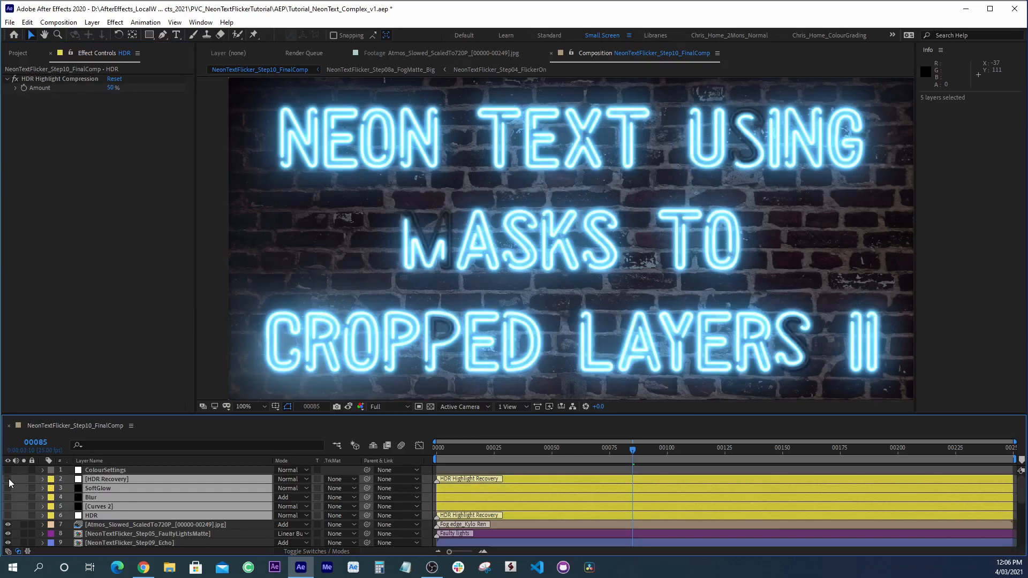
left_click(8, 481)
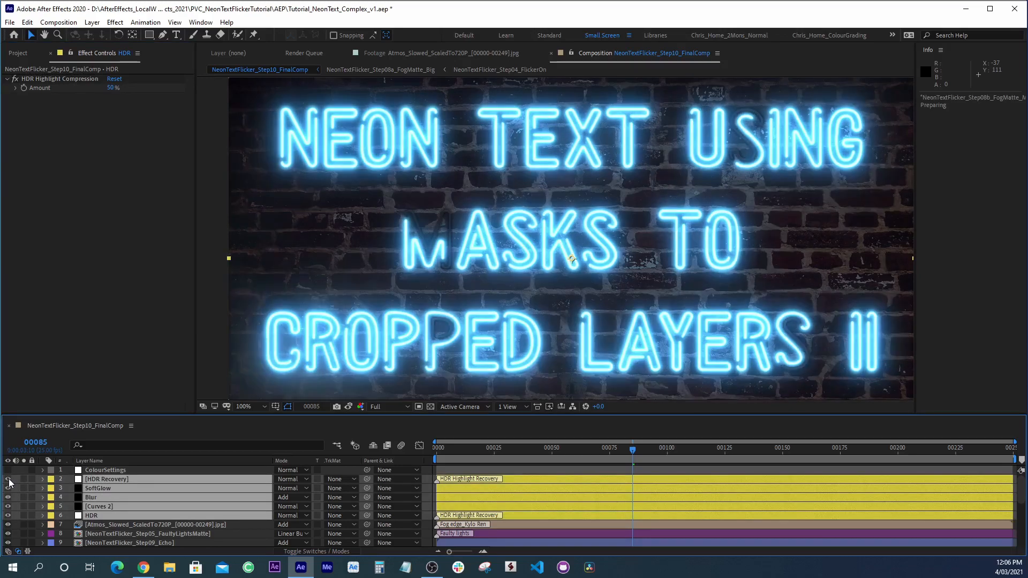
left_click(8, 480)
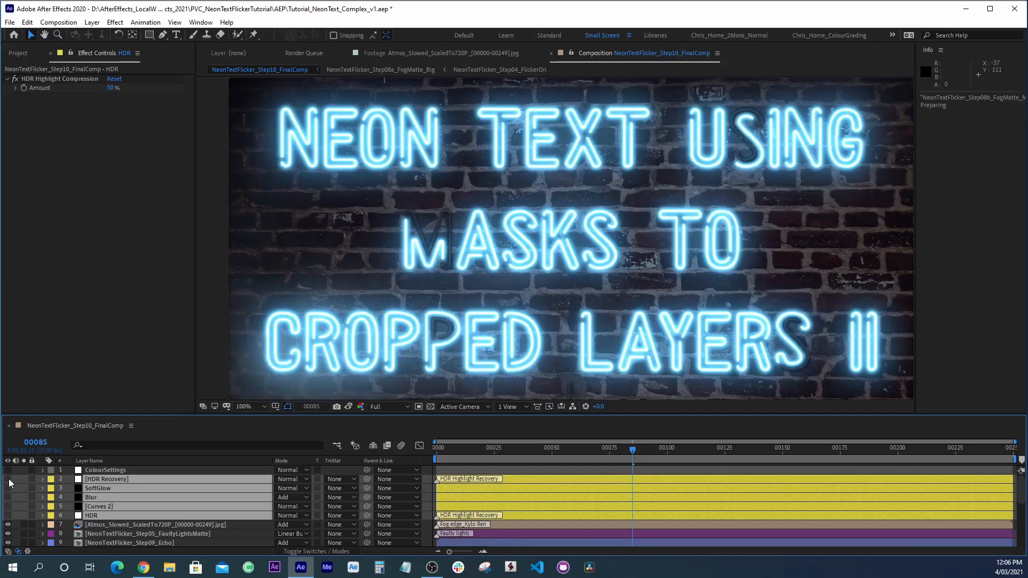
left_click(8, 480)
- Go to frame 100 and set the ColourSettings layer's TintWhite colour to purple C034E3
left_click(101, 470)
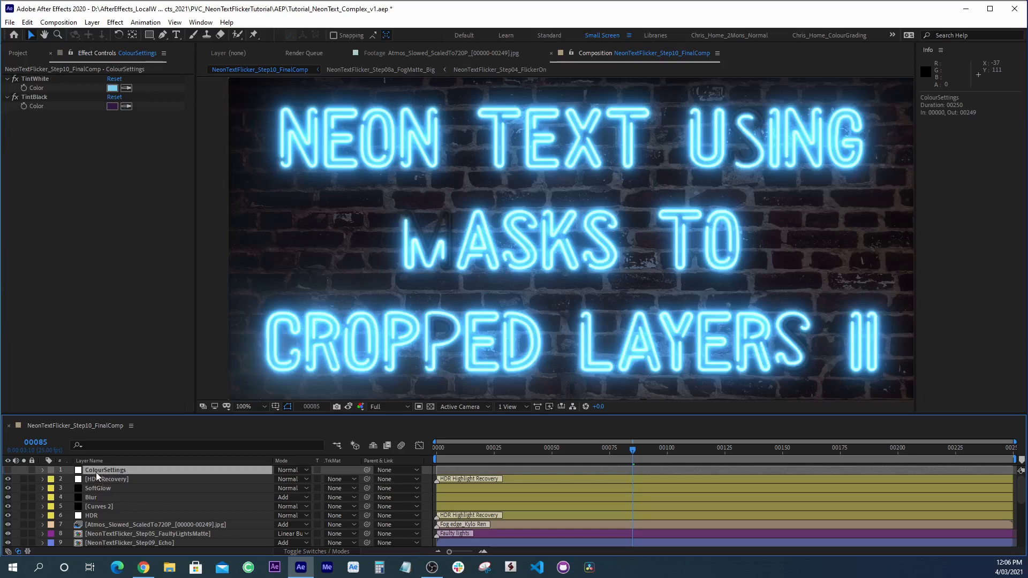
key("comma")
key("period")
left_click(667, 454)
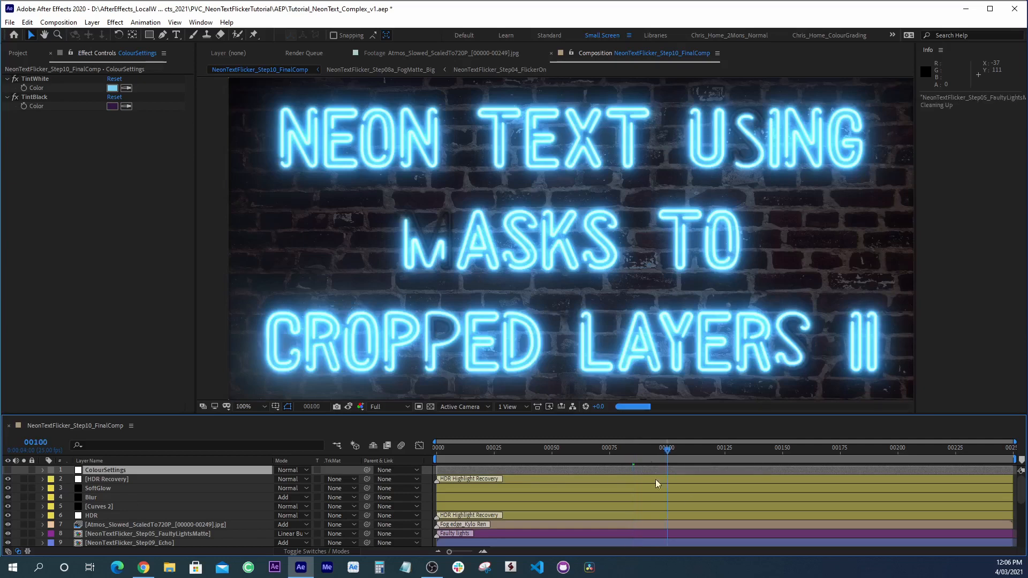
left_click(112, 88)
left_click(547, 339)
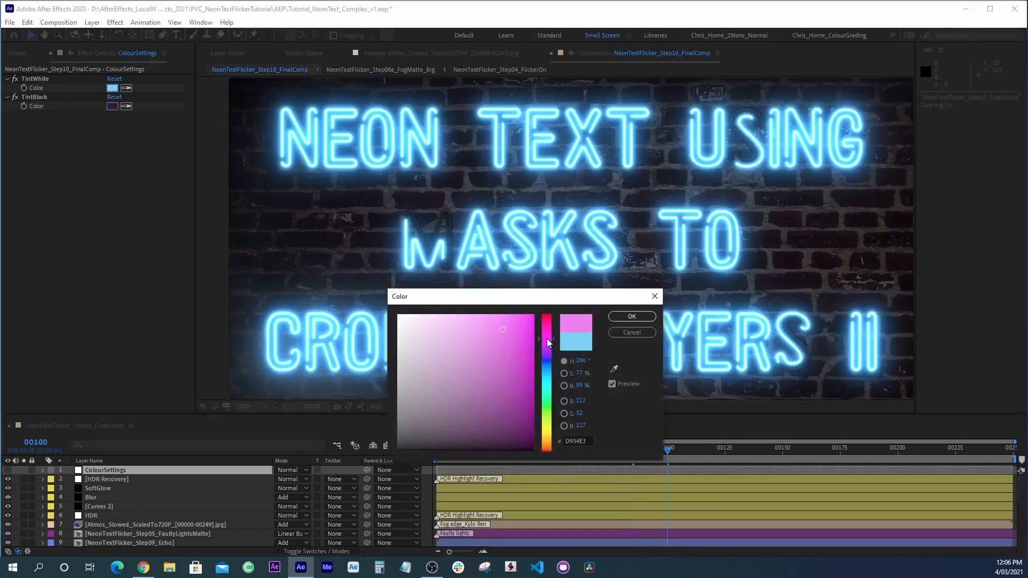
left_click_drag(549, 343, 549, 346)
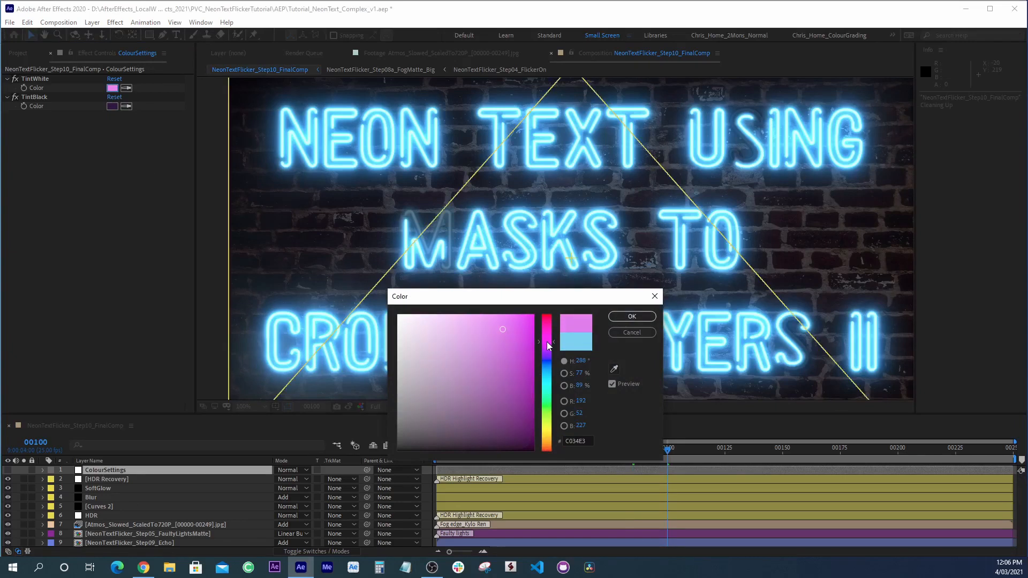
left_click(627, 317)
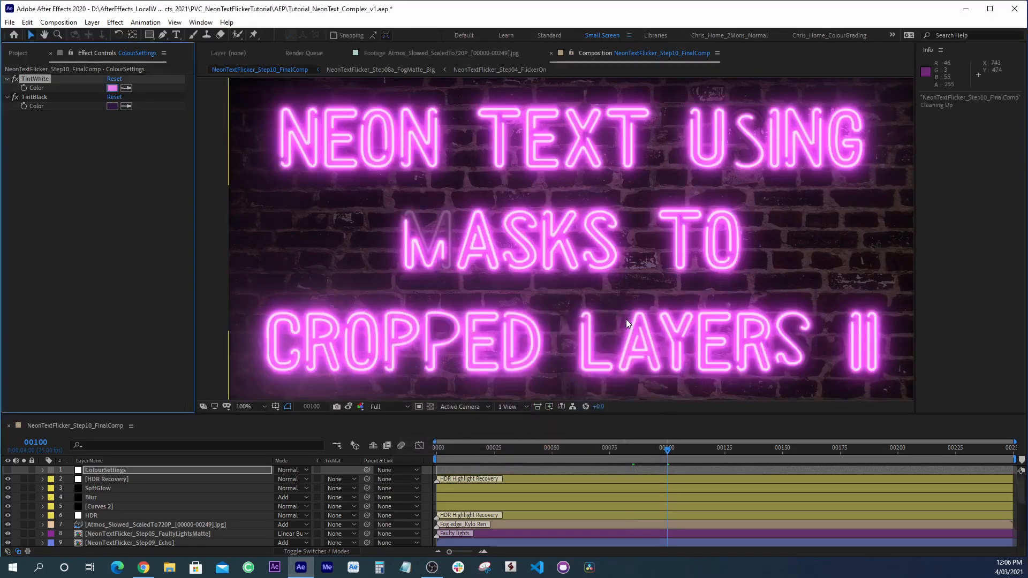